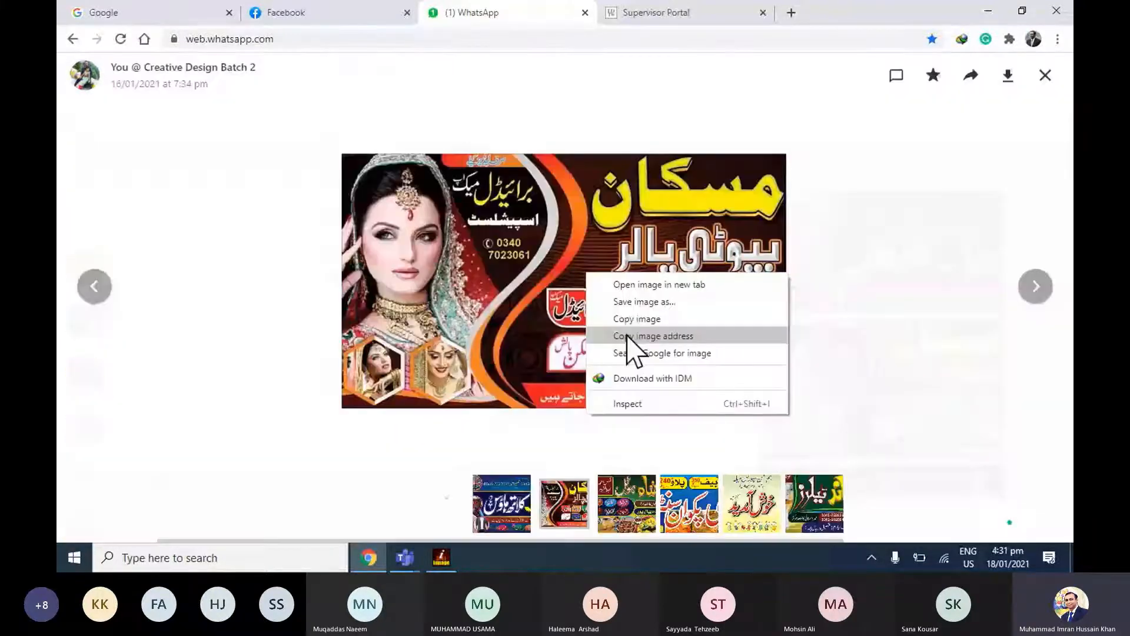
Open the beauty parlour banner image in the group chat, and bring up a blank InPage document from the desktop.
{"action": "left_click", "coordinate": [638, 322]}
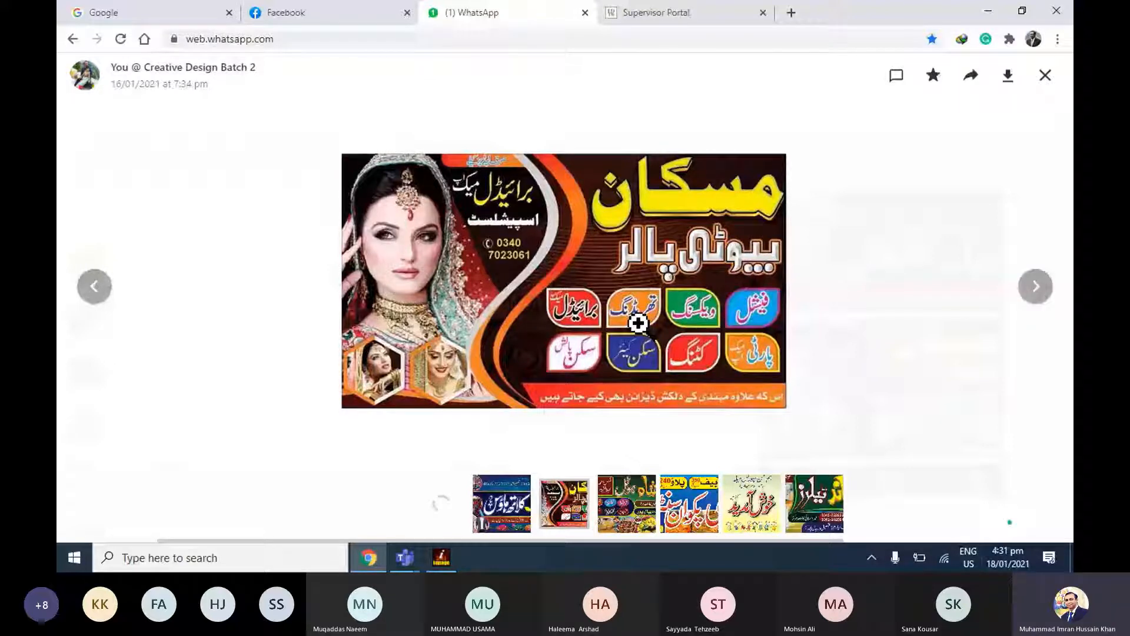
{"action": "key", "text": "super+d"}
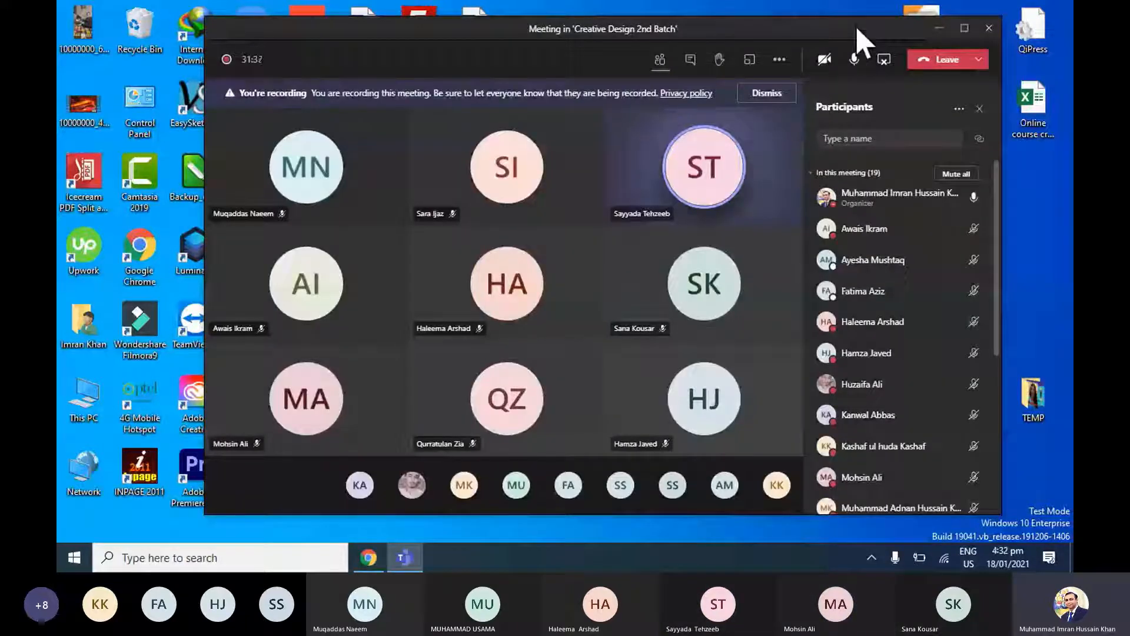
{"action": "left_click", "coordinate": [939, 28]}
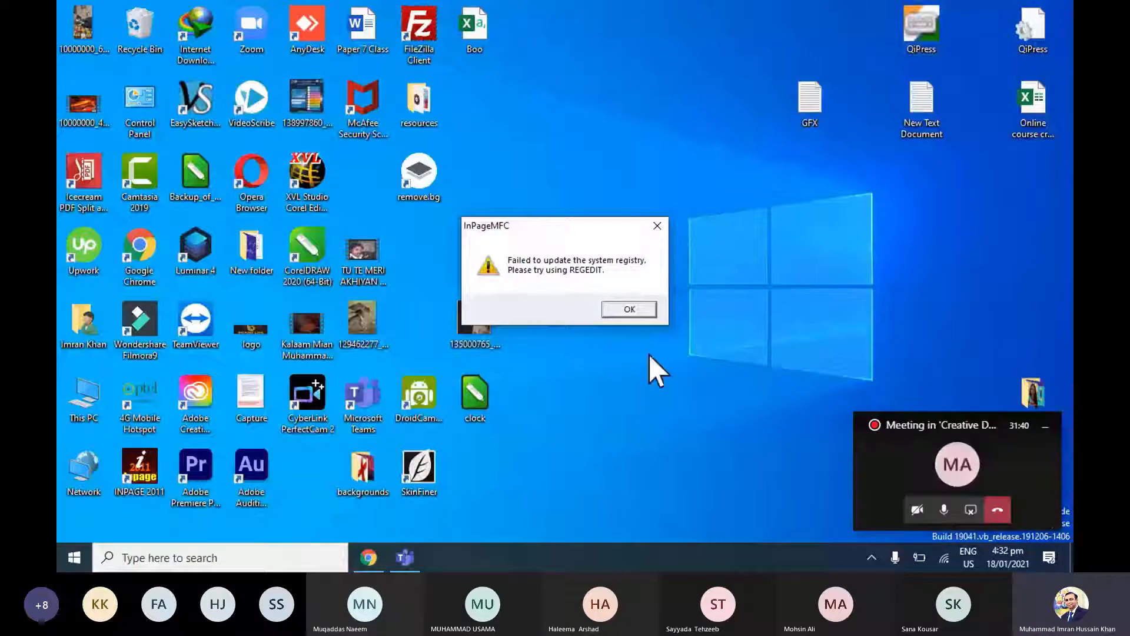
{"action": "left_click", "coordinate": [645, 316]}
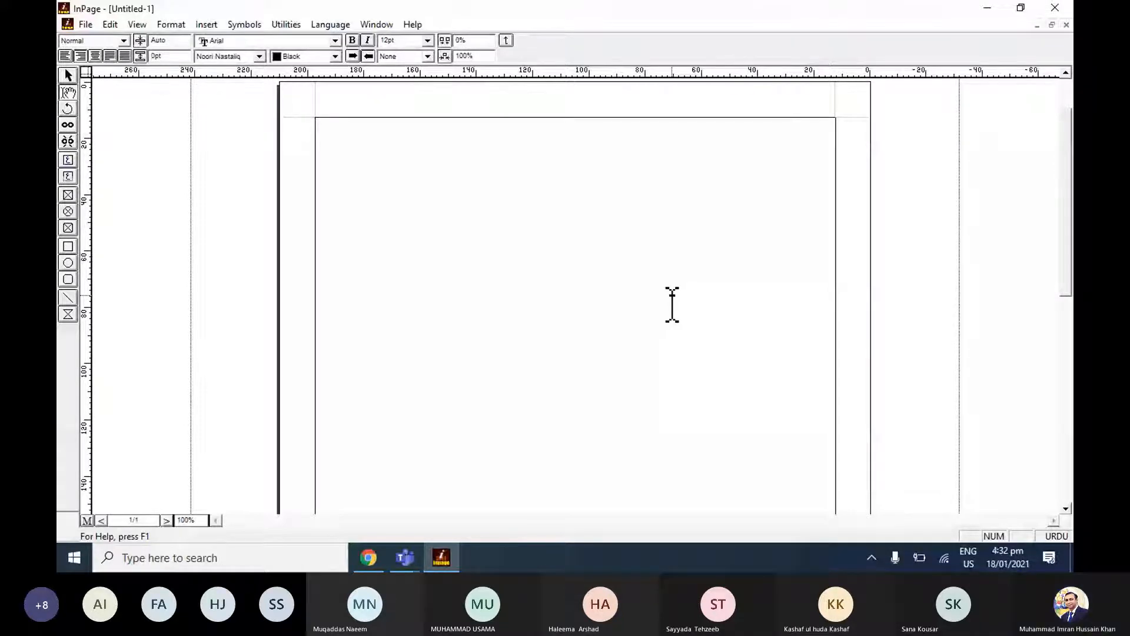
Launch CorelDRAW X5 and start a new A4 document with the reference banner image placed on it.
{"action": "key", "text": "super"}
{"action": "type", "text": "c"}
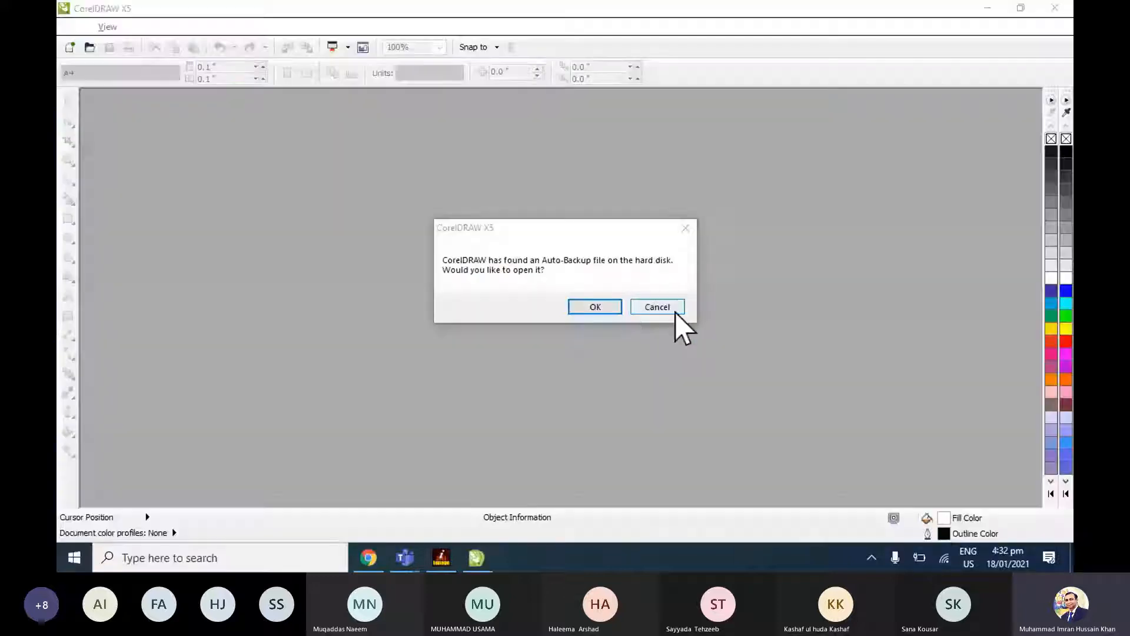
{"action": "left_click", "coordinate": [674, 311]}
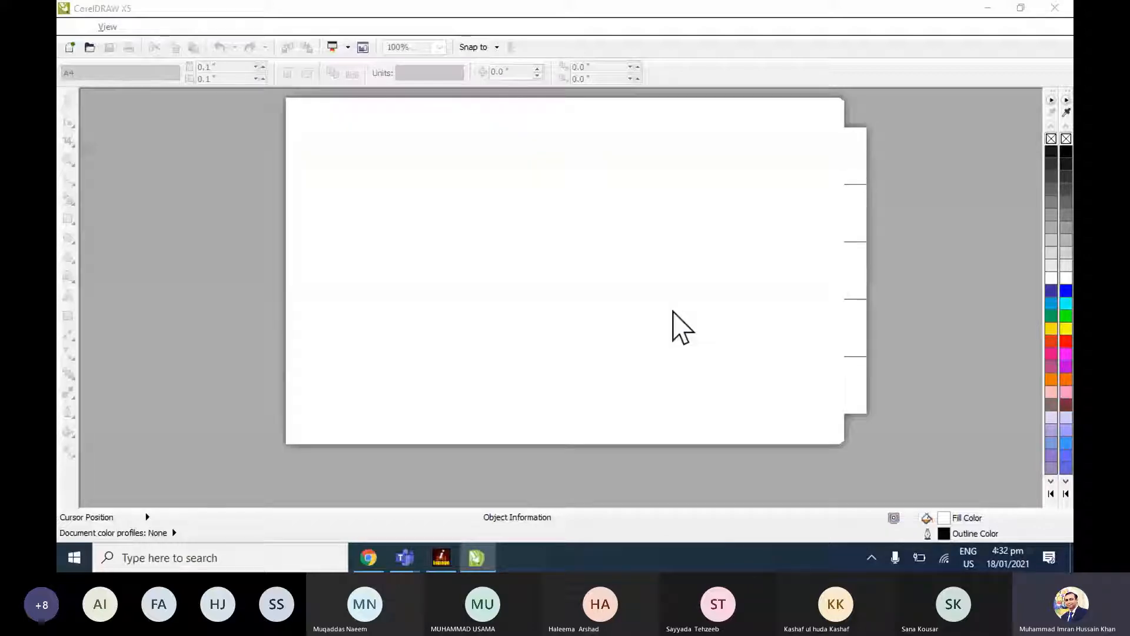
{"action": "left_click", "coordinate": [646, 156]}
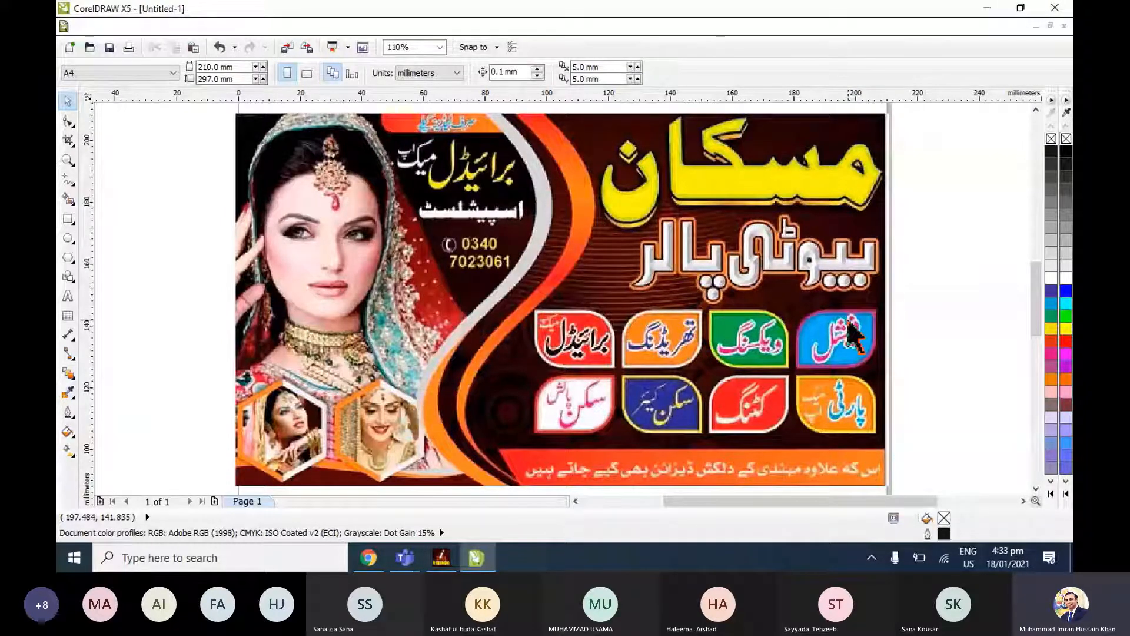
Move the banner image off the page to its left, and draw a rectangle about 2.7 inches high on the page.
{"action": "scroll", "coordinate": [850, 333], "scroll_direction": "down", "scroll_amount": 3}
{"action": "left_click", "coordinate": [743, 325]}
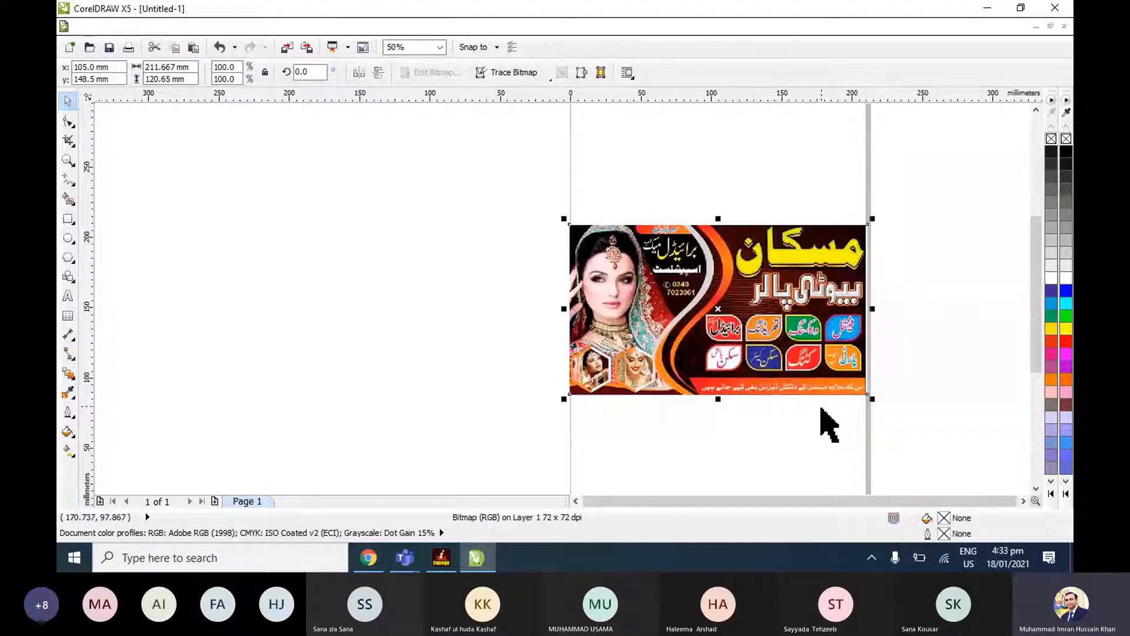
{"action": "left_click", "coordinate": [809, 432]}
{"action": "left_click", "coordinate": [803, 368]}
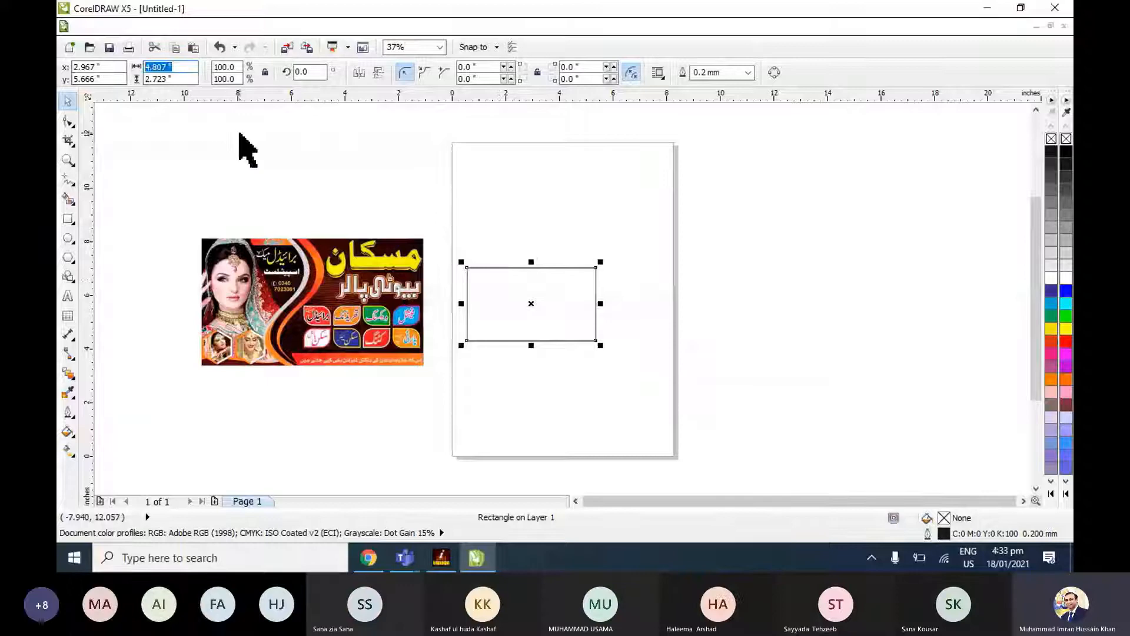
Set the rectangle's size to 20 by 10 inches and move it below the page.
{"action": "type", "text": "20"}
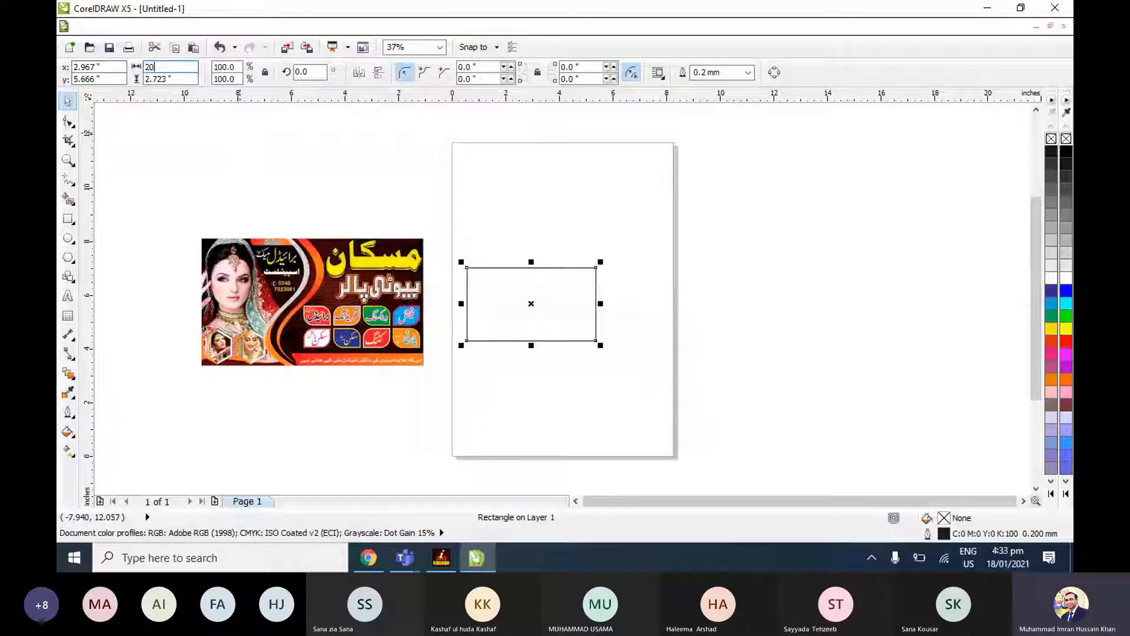
{"action": "key", "text": "Tab"}
{"action": "type", "text": "10"}
{"action": "key", "text": "Return"}
{"action": "left_click_drag", "start_coordinate": [530, 285], "coordinate": [696, 404]}
{"action": "scroll", "coordinate": [741, 293], "scroll_direction": "down", "scroll_amount": 4}
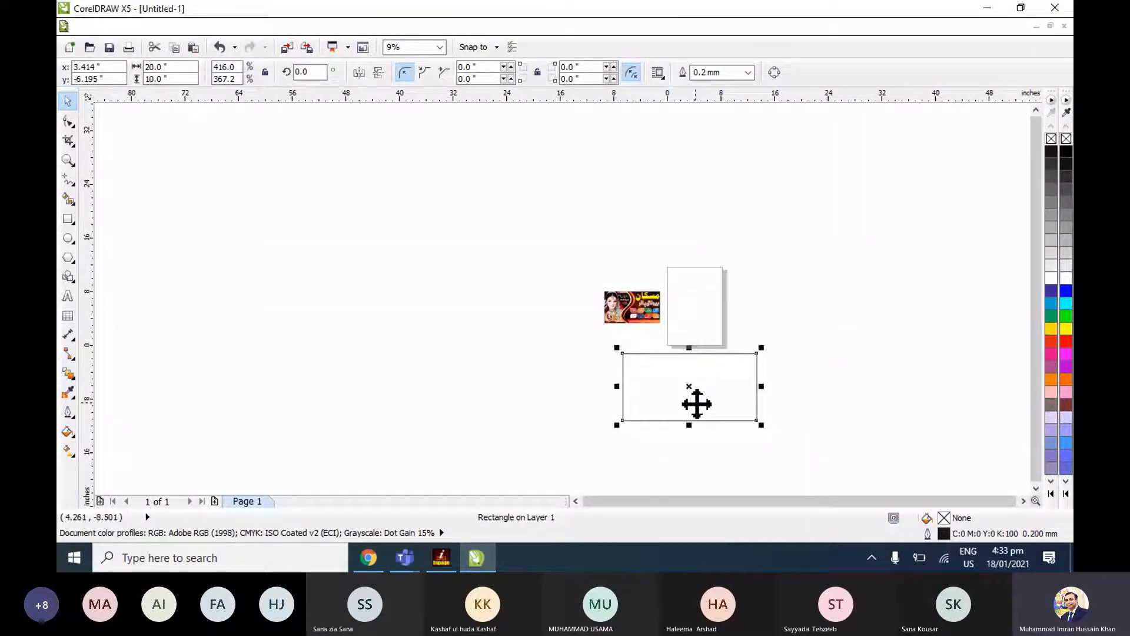
Give the rectangle a blue fill and a matching blue outline (C:100 M:100 Y:0 K:0).
{"action": "key", "text": "alt+shift"}
{"action": "key", "text": "Escape"}
{"action": "key", "text": "shift+F2"}
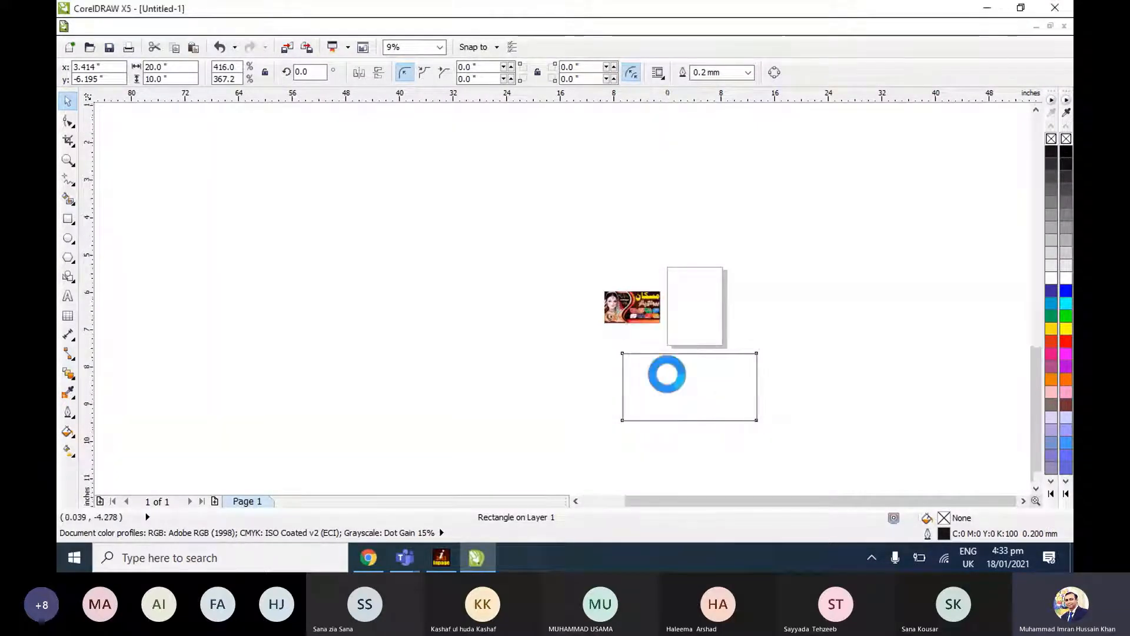
{"action": "left_click", "coordinate": [984, 332]}
{"action": "left_click", "coordinate": [935, 310]}
{"action": "left_click", "coordinate": [1051, 290]}
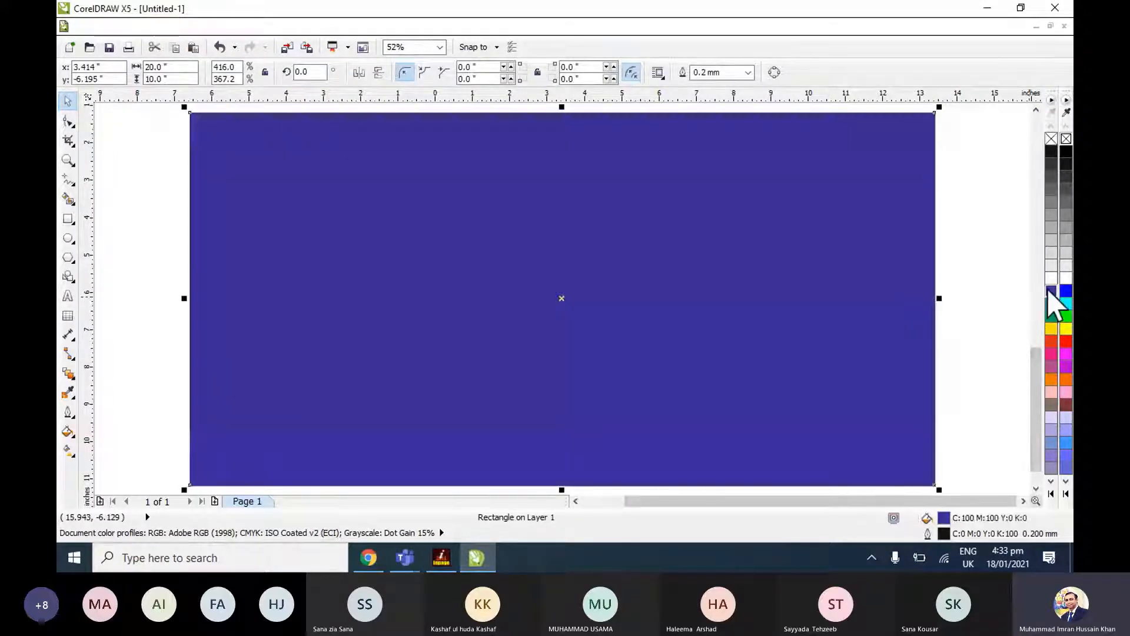
{"action": "right_click", "coordinate": [1051, 290]}
{"action": "left_click", "coordinate": [950, 278]}
{"action": "left_click", "coordinate": [863, 270]}
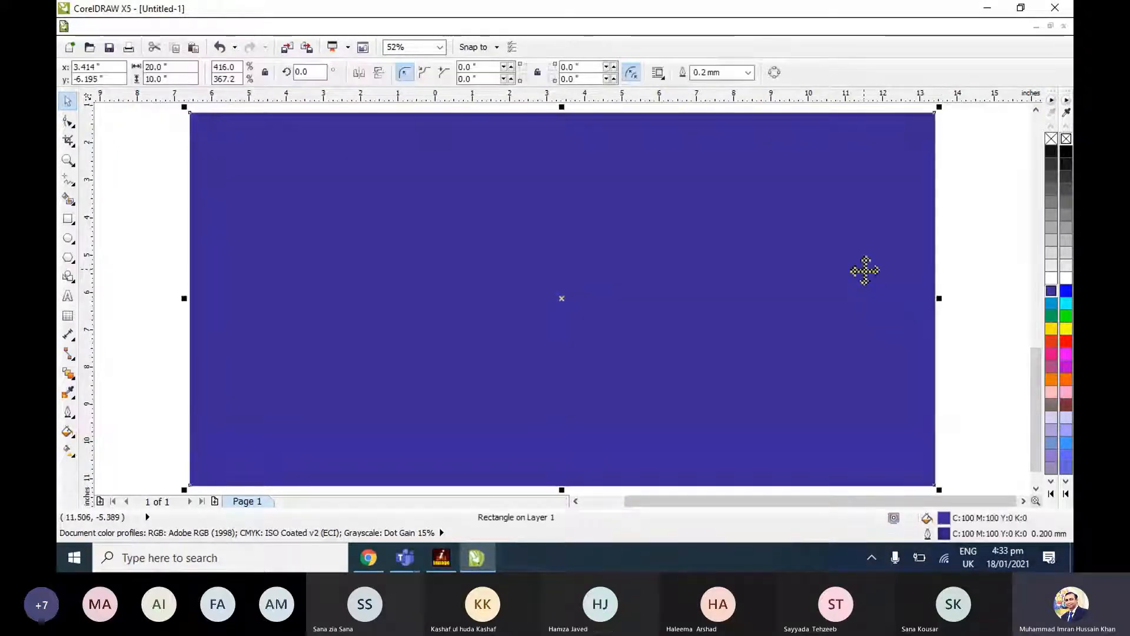
Apply a linear fountain fill to the rectangle with a custom blend from yellow to orange.
{"action": "key", "text": "F11"}
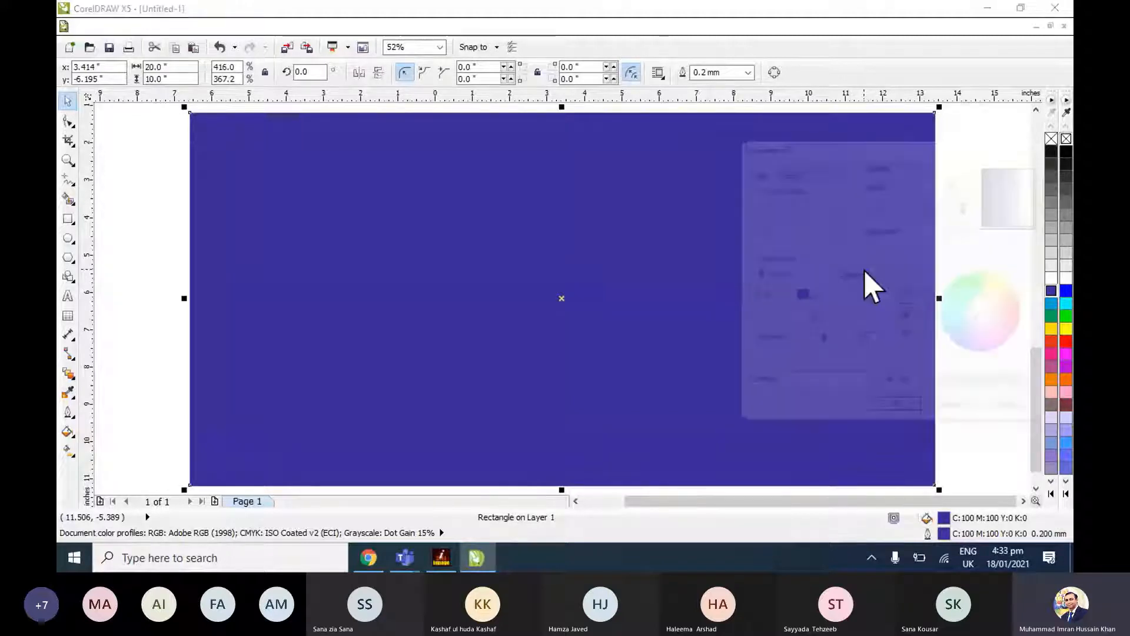
{"action": "left_click", "coordinate": [864, 272]}
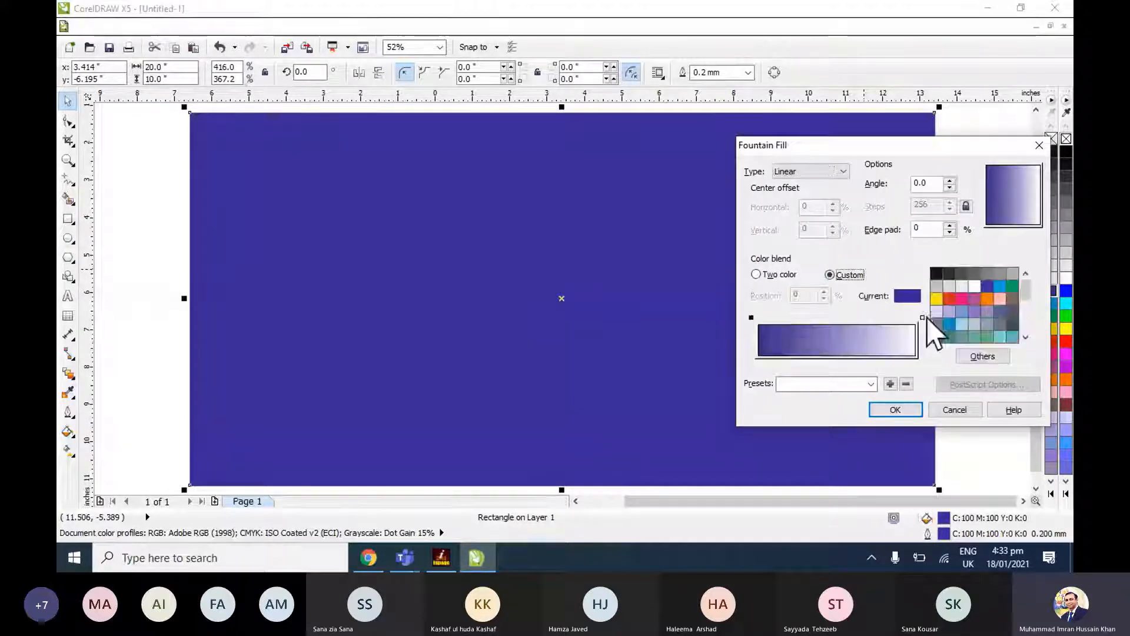
{"action": "left_click", "coordinate": [936, 300]}
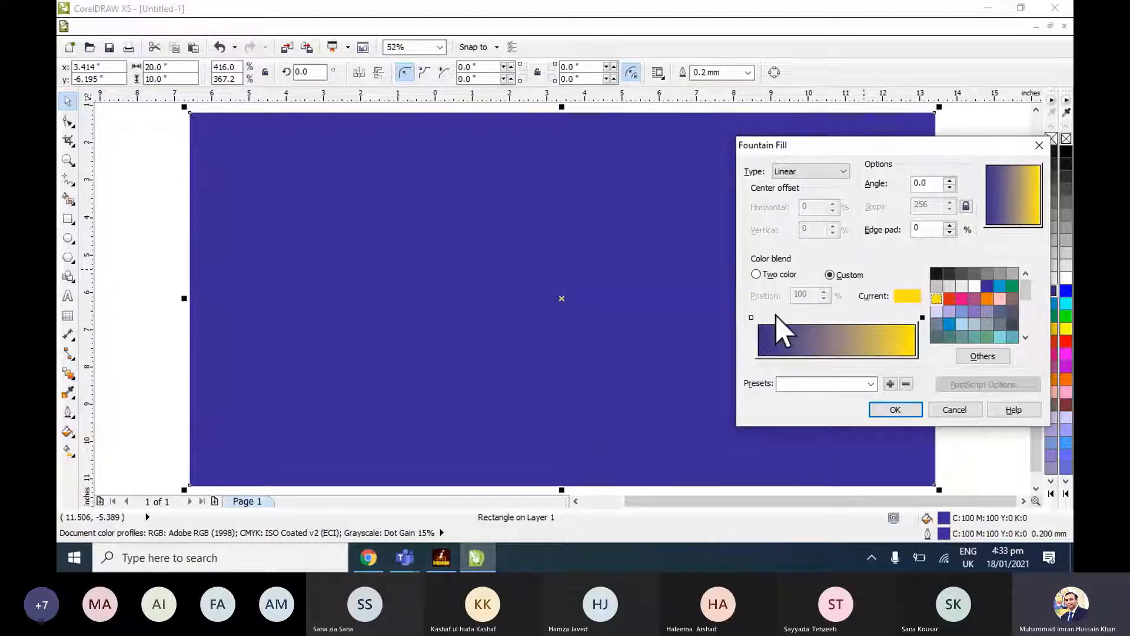
{"action": "left_click", "coordinate": [948, 299]}
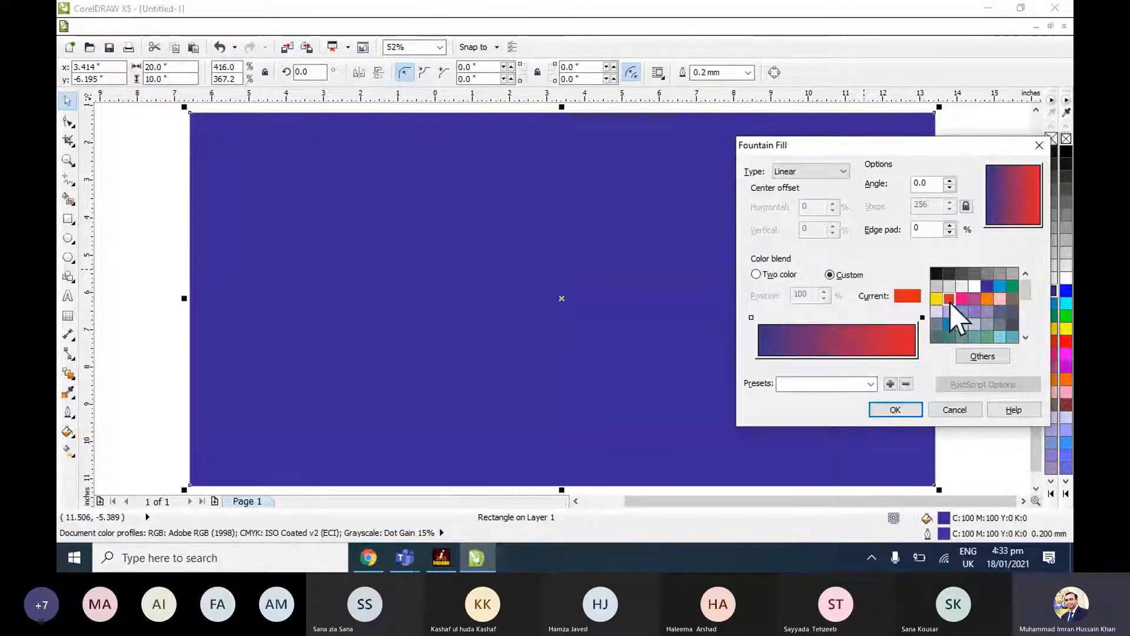
{"action": "left_click", "coordinate": [988, 298]}
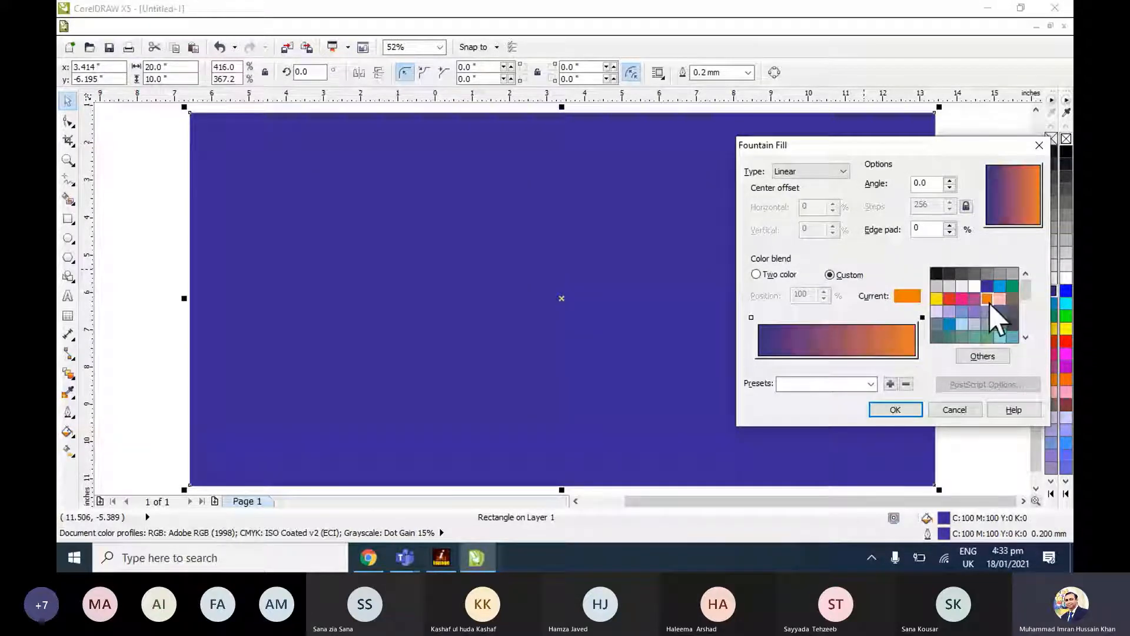
{"action": "left_click", "coordinate": [751, 318]}
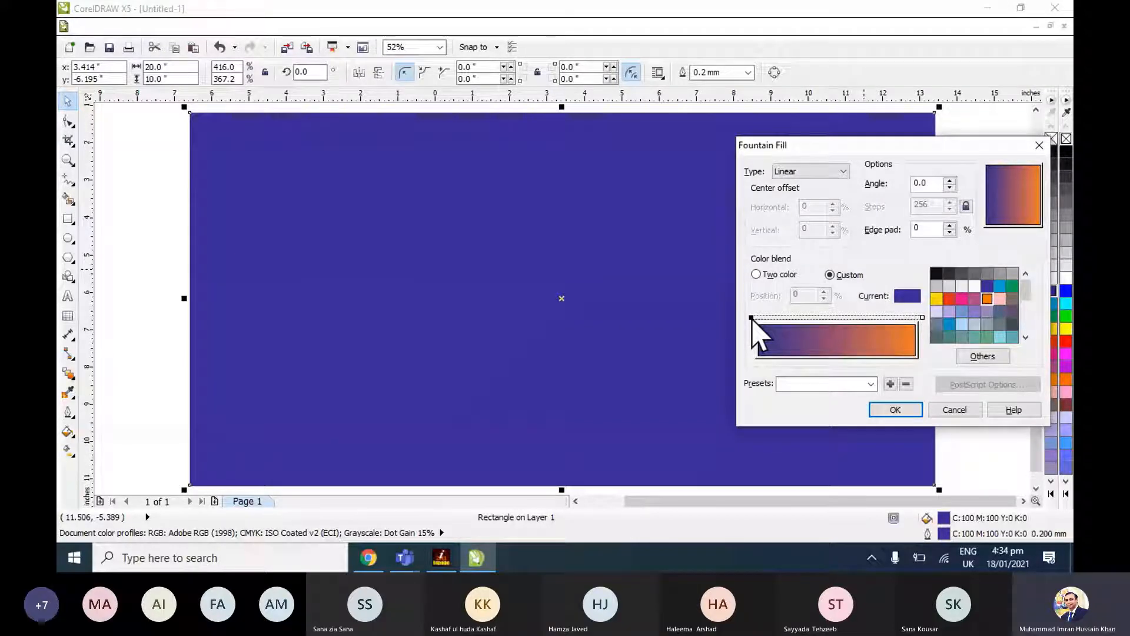
{"action": "left_click", "coordinate": [937, 298]}
{"action": "left_click", "coordinate": [898, 411]}
{"action": "left_click", "coordinate": [774, 295]}
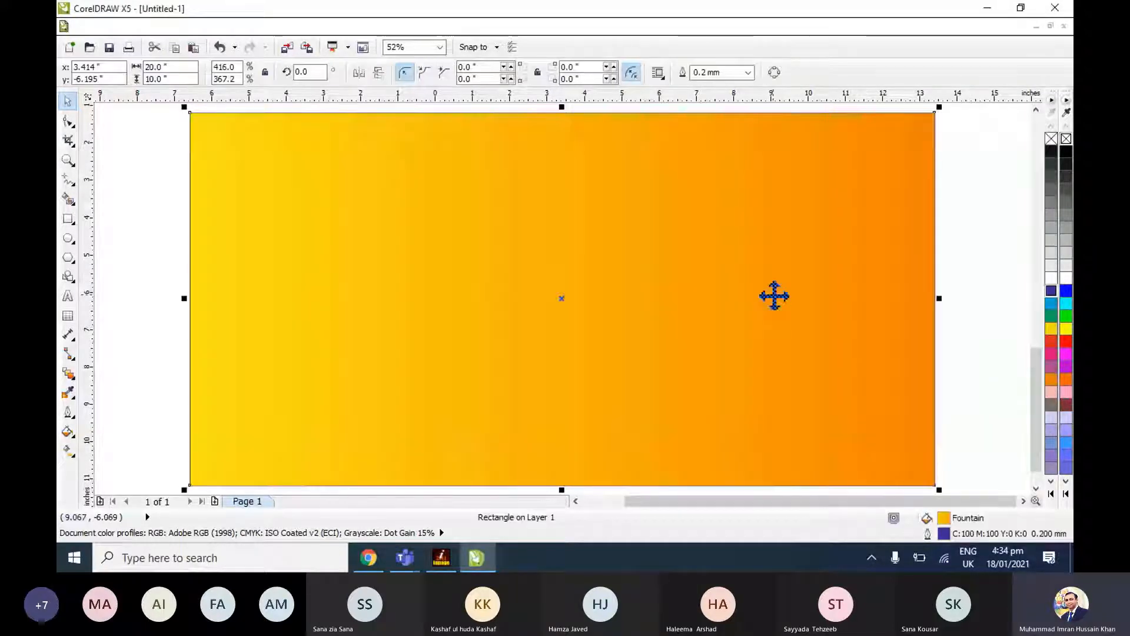
Remove the rectangle's outline and set its fountain fill to a two-color blend at a 90.3 degree angle.
{"action": "right_click", "coordinate": [1052, 139]}
{"action": "key", "text": "F11"}
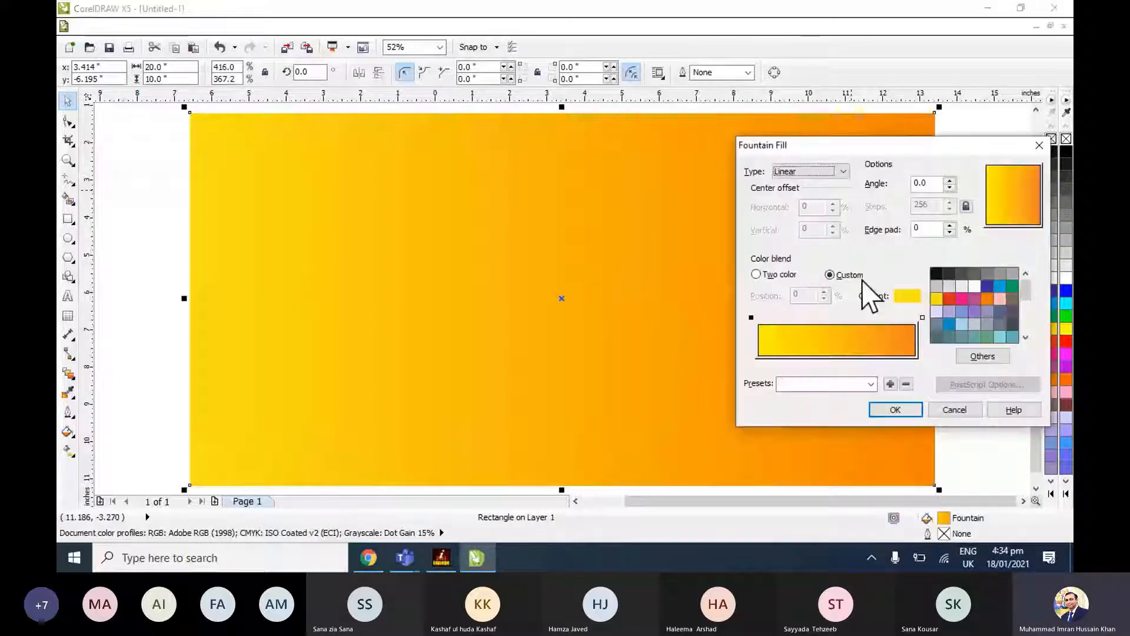
{"action": "left_click", "coordinate": [782, 274]}
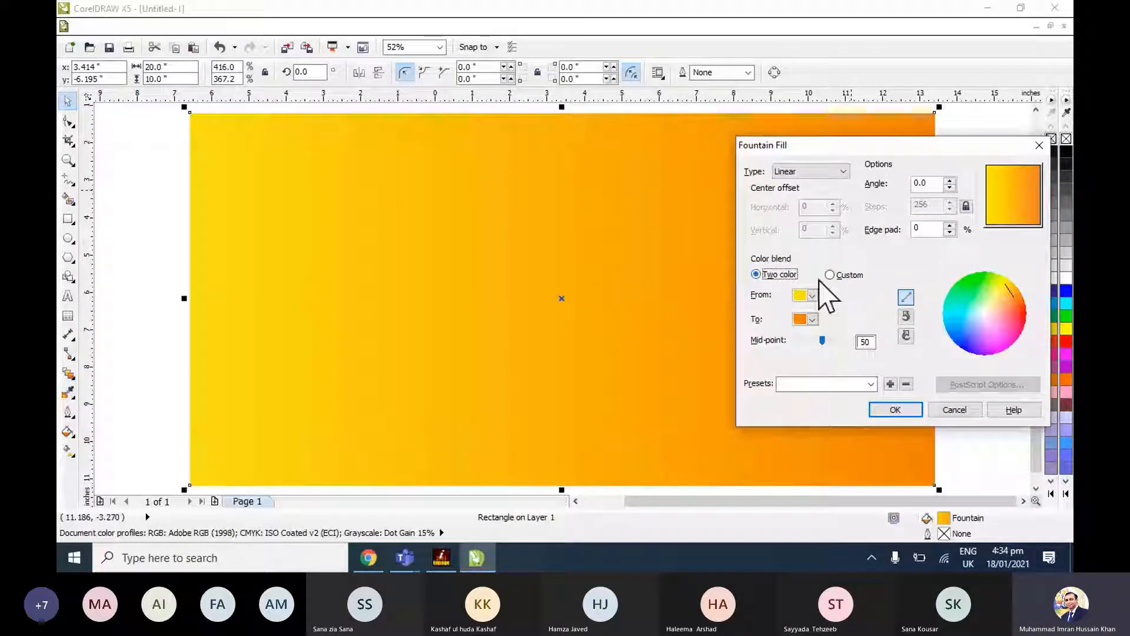
{"action": "left_click", "coordinate": [929, 184]}
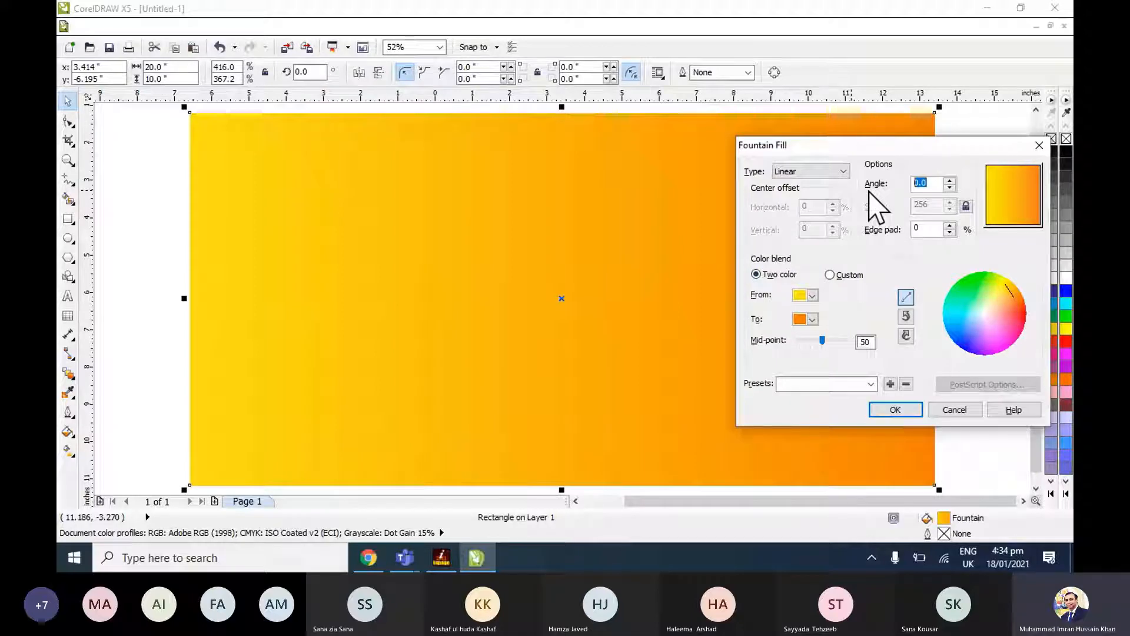
{"action": "type", "text": "90.3"}
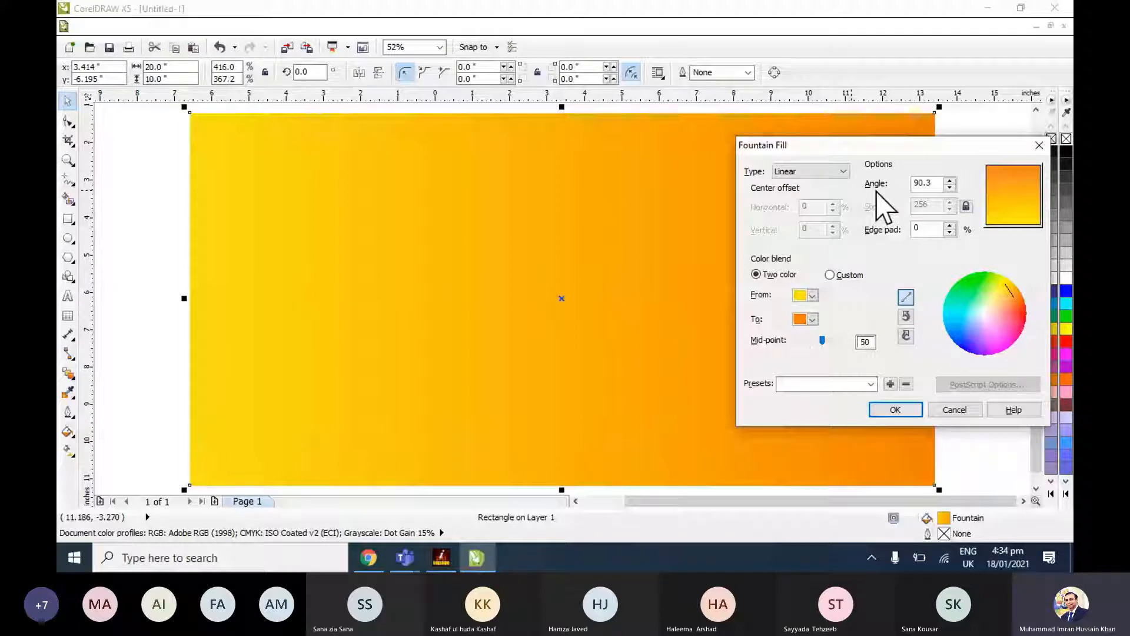
{"action": "key", "text": "Return"}
Shift the gradient rectangle slightly below the page and reposition the reference banner image above it, left of the page.
{"action": "key", "text": "F4"}
{"action": "left_click", "coordinate": [788, 360]}
{"action": "mouse_move", "coordinate": [724, 376]}
{"action": "left_mouse_down"}
{"action": "mouse_move", "coordinate": [730, 349]}
{"action": "mouse_move", "coordinate": [731, 366]}
{"action": "left_mouse_up"}
{"action": "left_click_drag", "start_coordinate": [450, 159], "coordinate": [451, 179]}
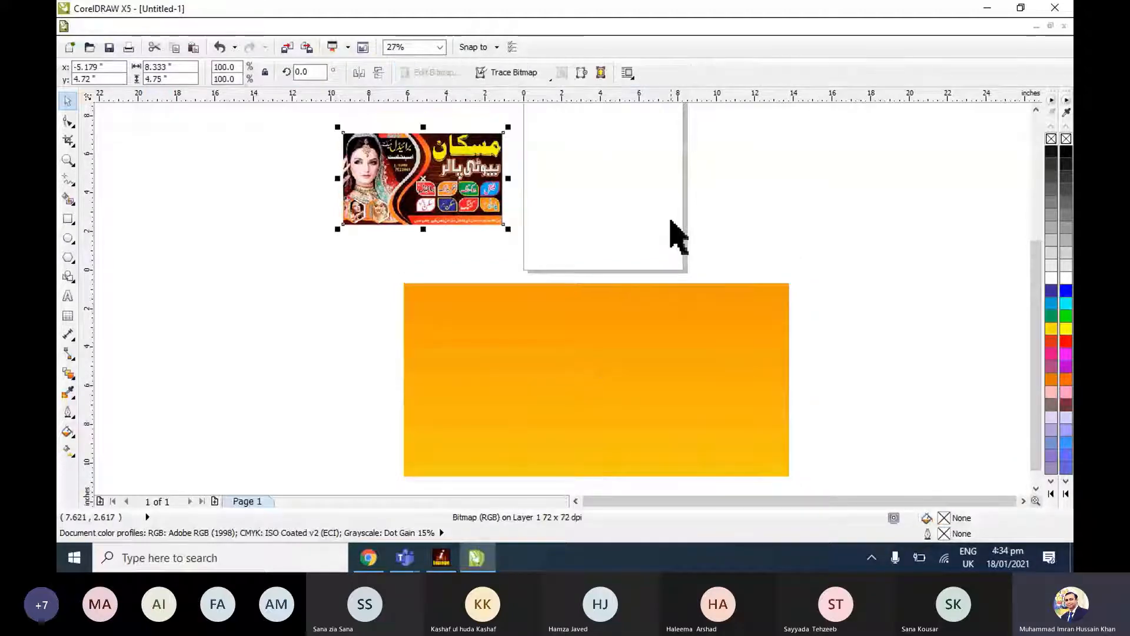
{"action": "left_click", "coordinate": [672, 220]}
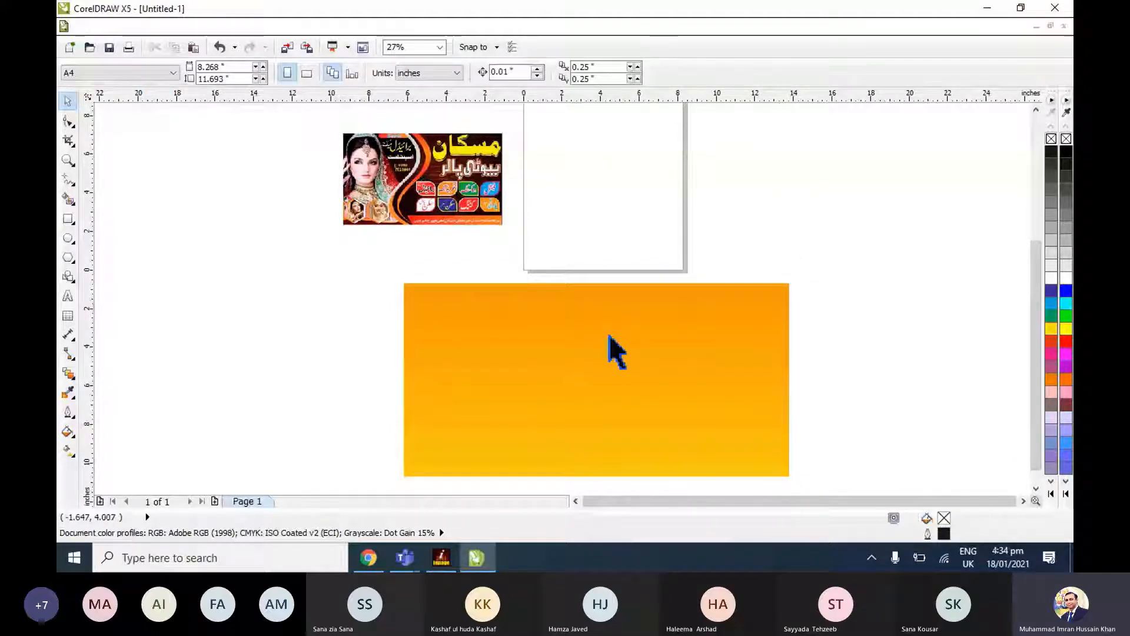
{"action": "left_click", "coordinate": [610, 337]}
Switch to InPage, set the font size to 36 pt and enter the heading "مسکان بیوٹی پارلر".
{"action": "left_click", "coordinate": [440, 559]}
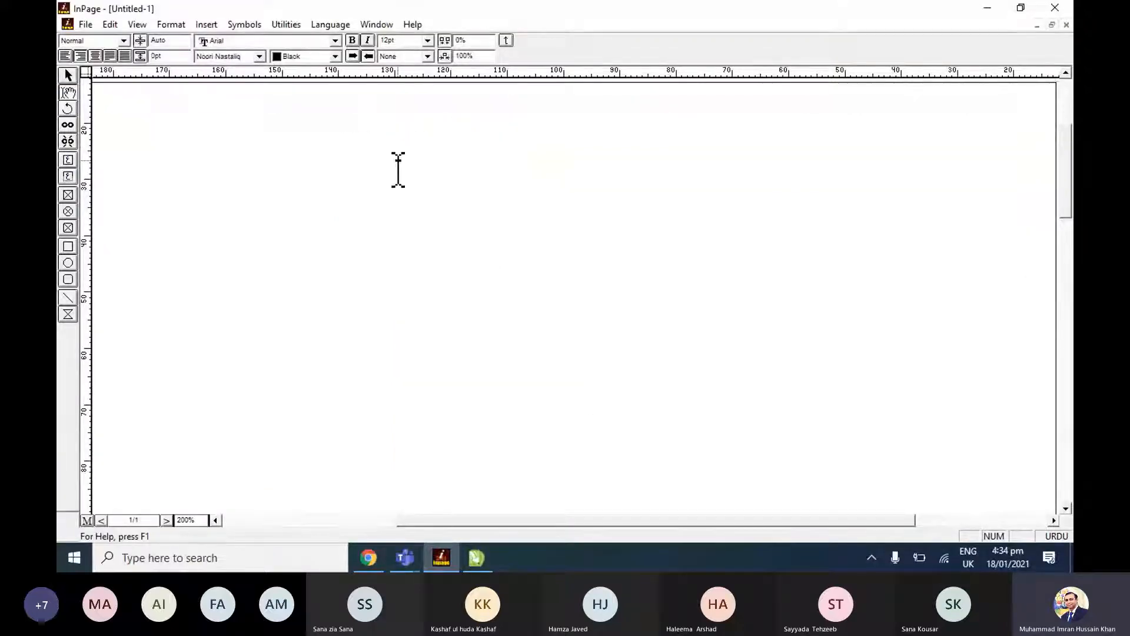
{"action": "left_click", "coordinate": [427, 41]}
{"action": "left_click", "coordinate": [405, 107]}
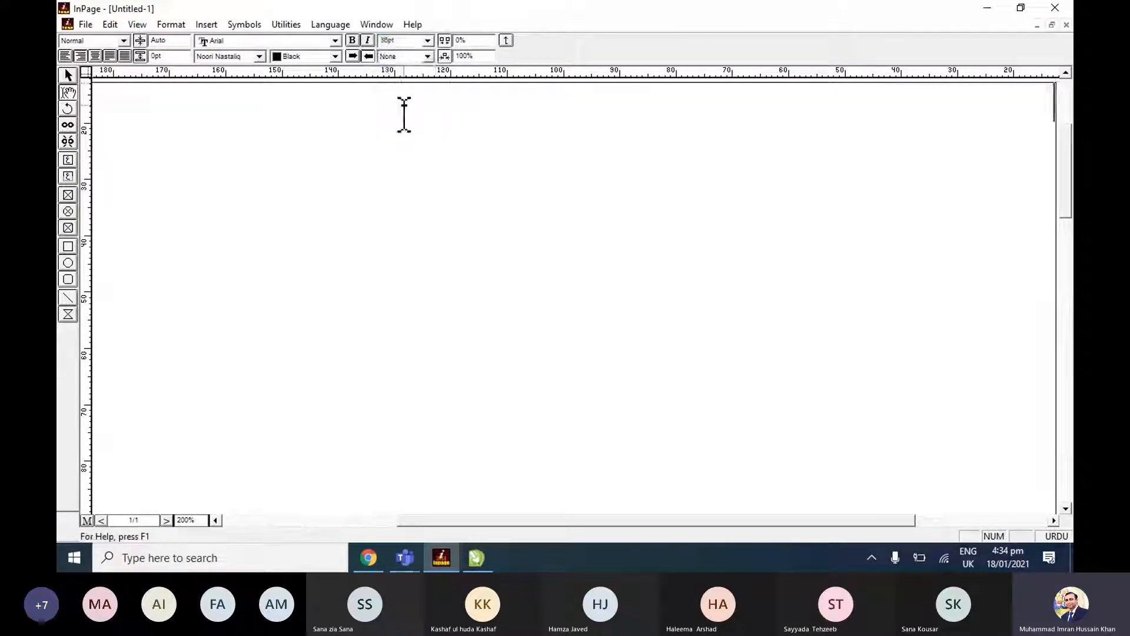
{"action": "type", "text": "مسکان بیو"}
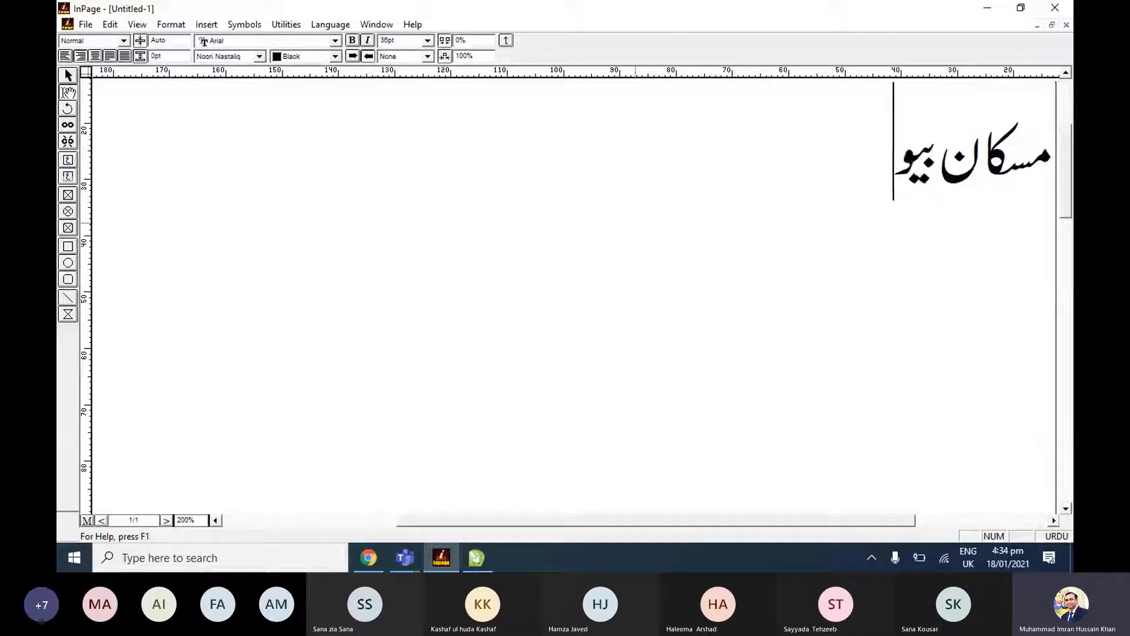
{"action": "type", "text": "ٹی پا"}
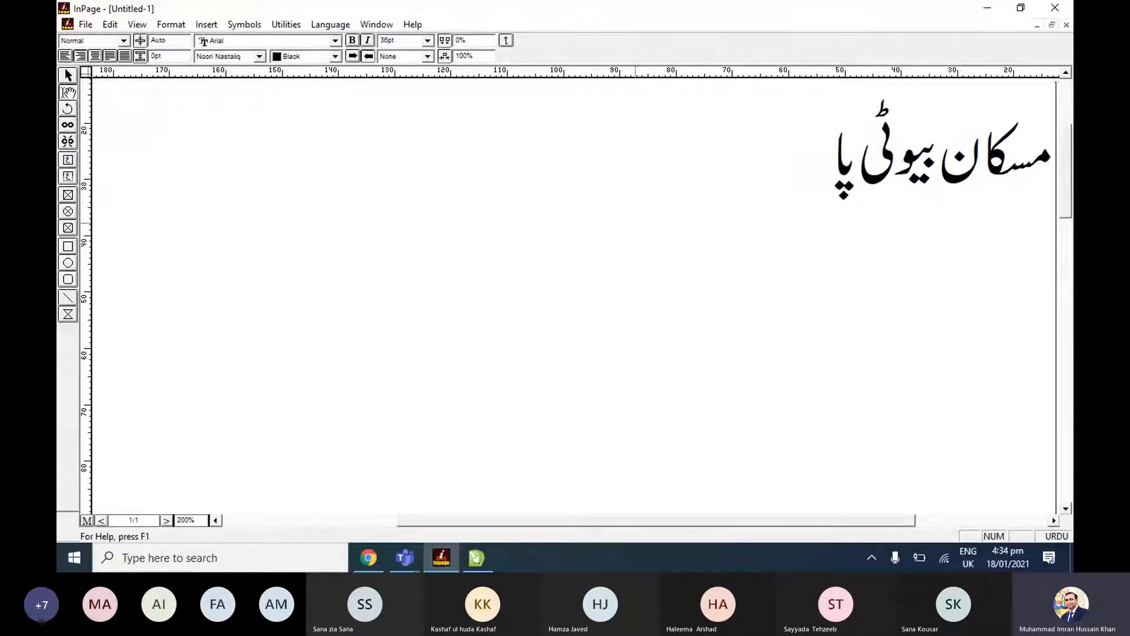
{"action": "type", "text": "رلر"}
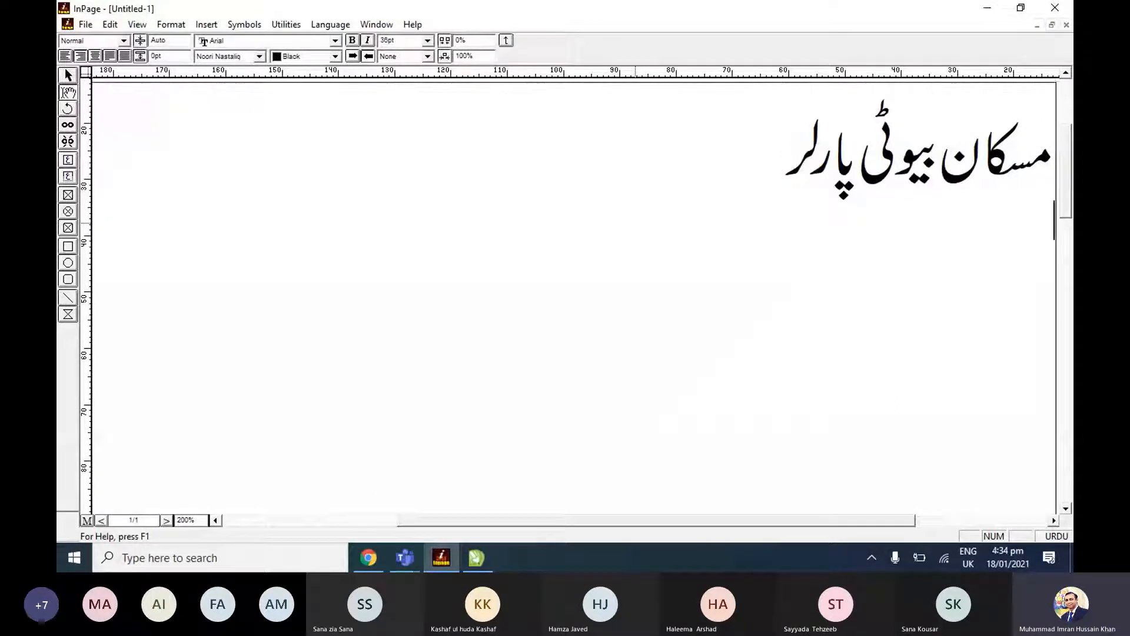
Check the text on the reference banner in CorelDRAW and return to the InPage document.
{"action": "key", "text": "alt+Tab"}
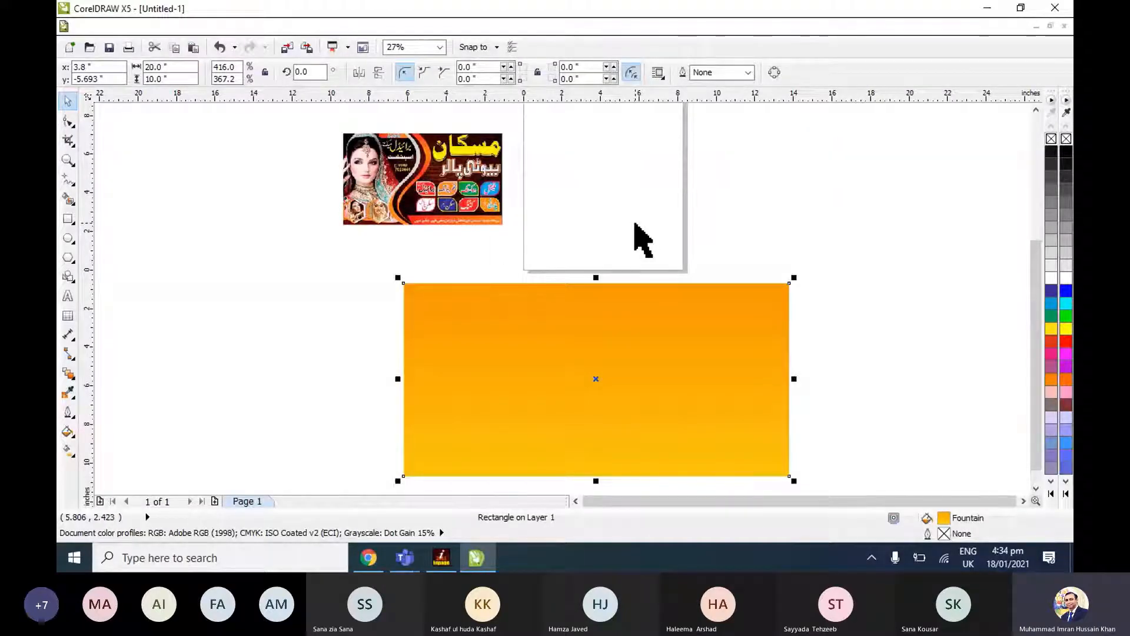
{"action": "key", "text": "alt+Tab"}
{"action": "key", "text": "alt+Tab"}
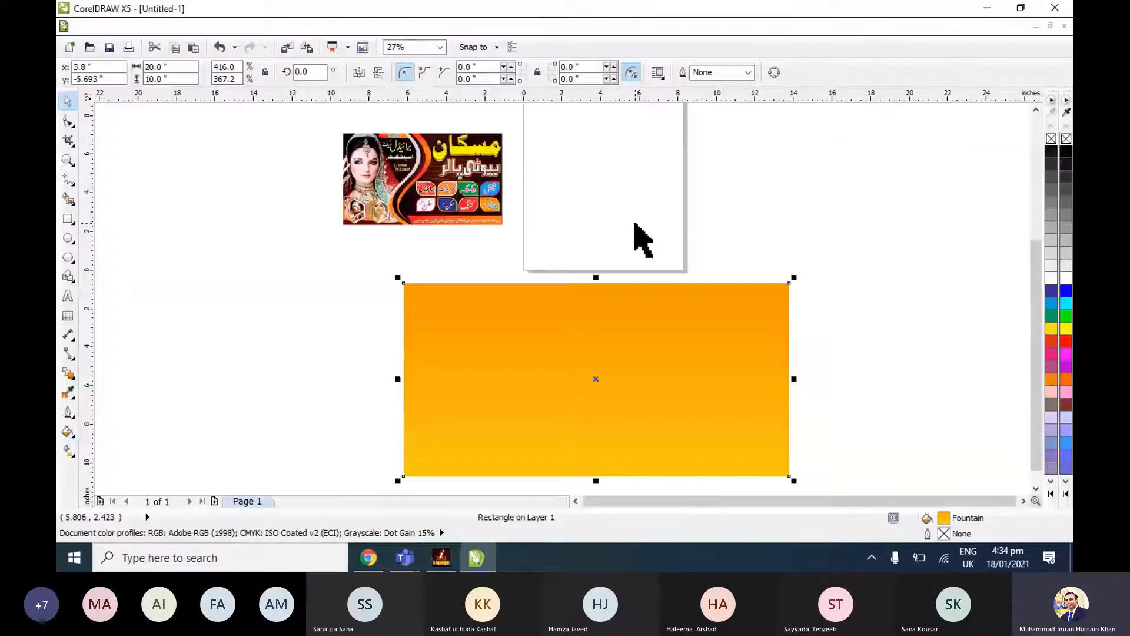
{"action": "key", "text": "alt+Tab"}
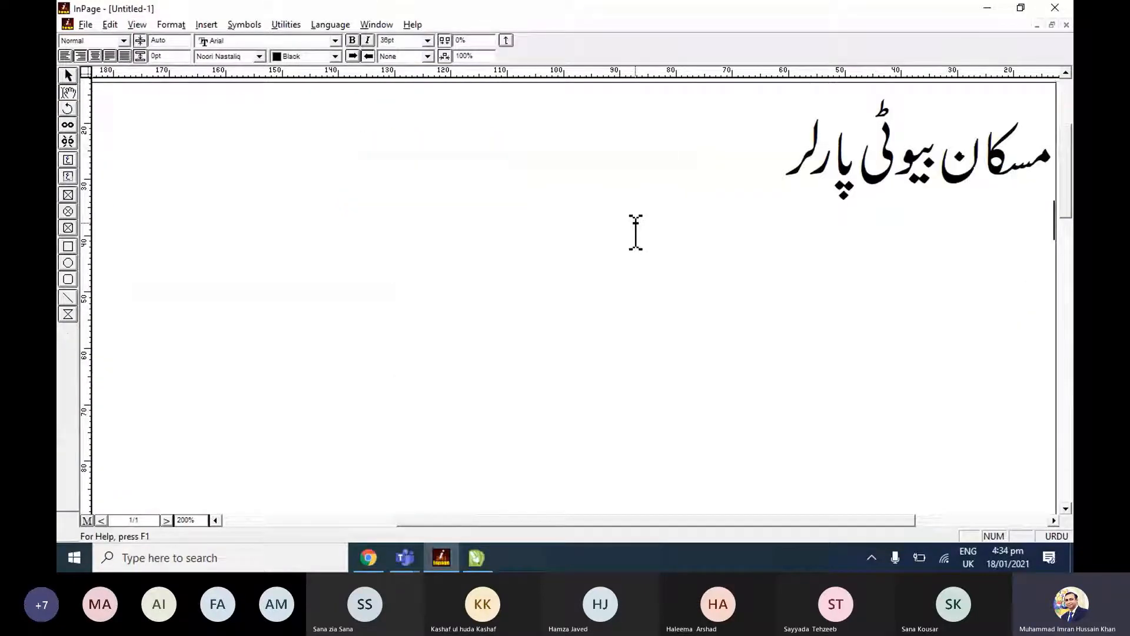
Switch to CorelDRAW, zoom in on the reference banner to read it, and enter "فیشل" below the heading in InPage.
{"action": "key", "text": "alt+Tab"}
{"action": "left_click", "coordinate": [437, 171]}
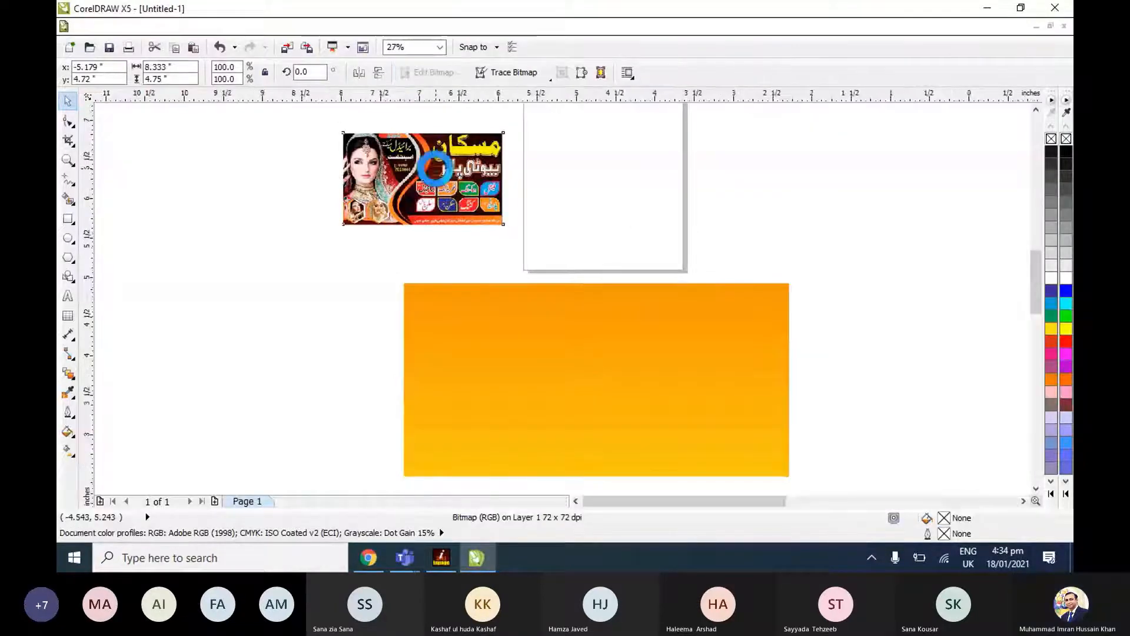
{"action": "key", "text": "shift+F2"}
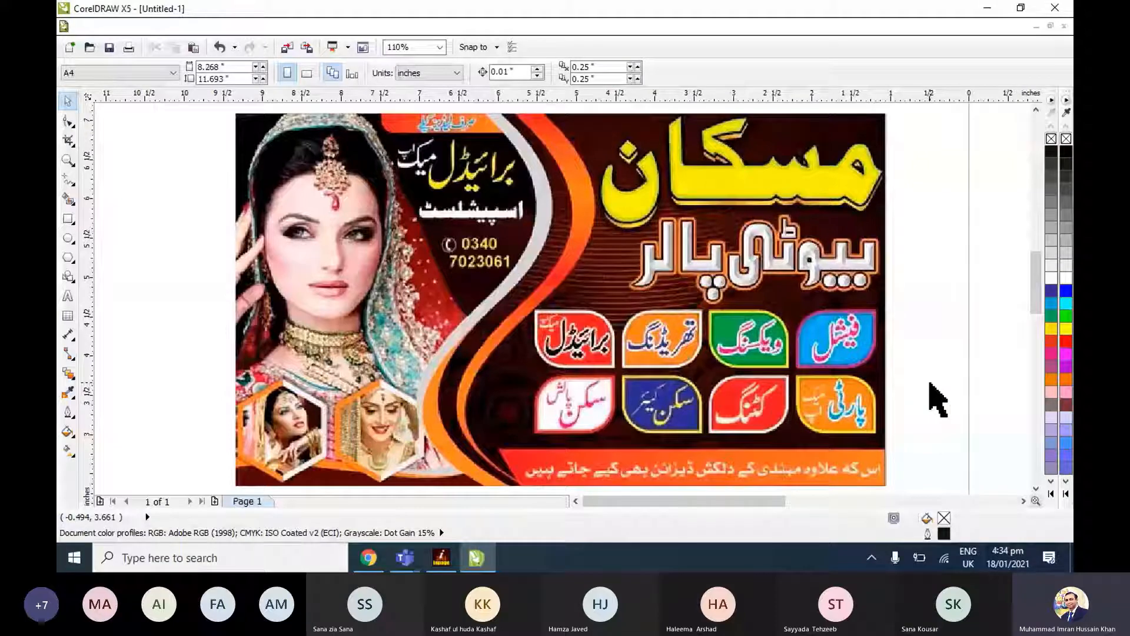
{"action": "key", "text": "alt+Tab"}
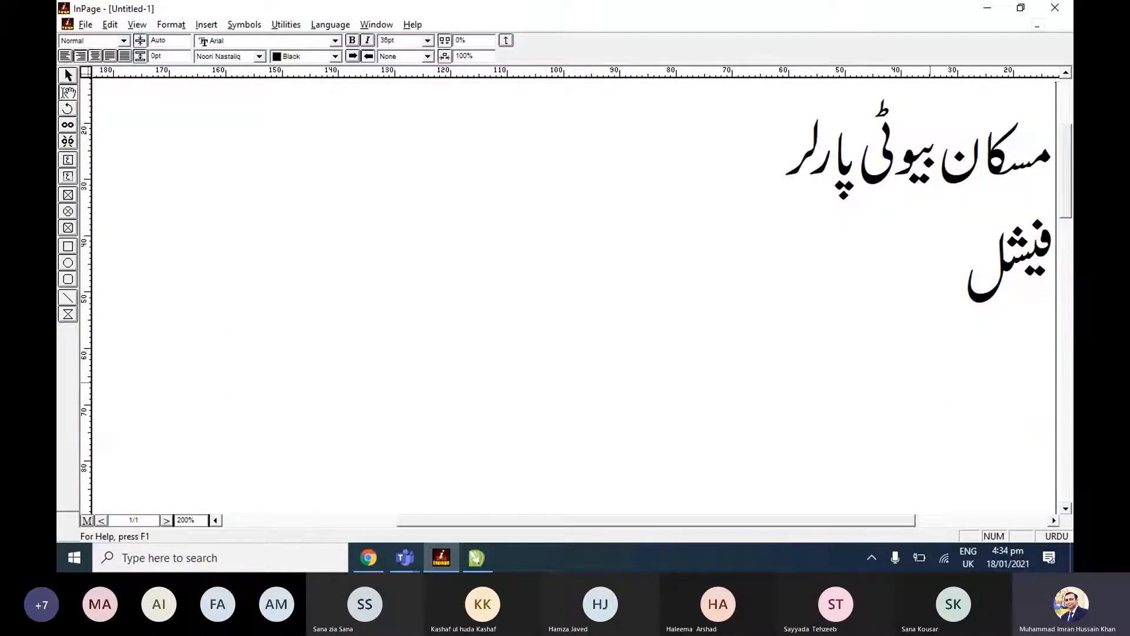
Check the reference banner in CorelDRAW and add "ویکسنگ" and "تھریڈنگ", spaced apart, to the first services row in InPage.
{"action": "key", "text": "alt+Tab"}
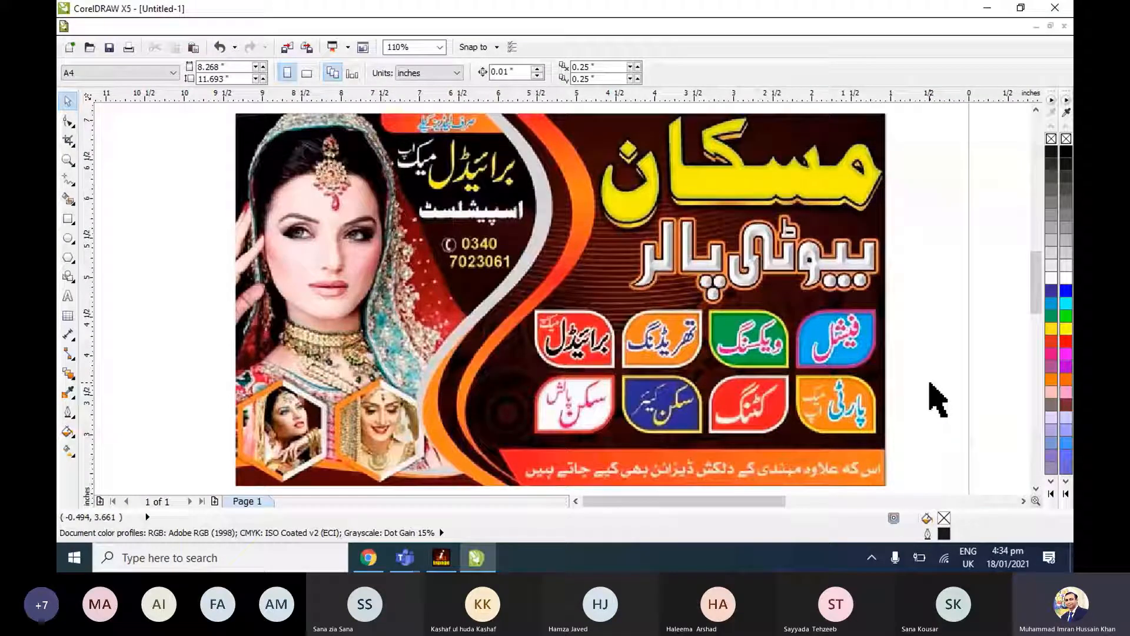
{"action": "key", "text": "alt+Tab"}
{"action": "type", "text": "ویکسنگ     "}
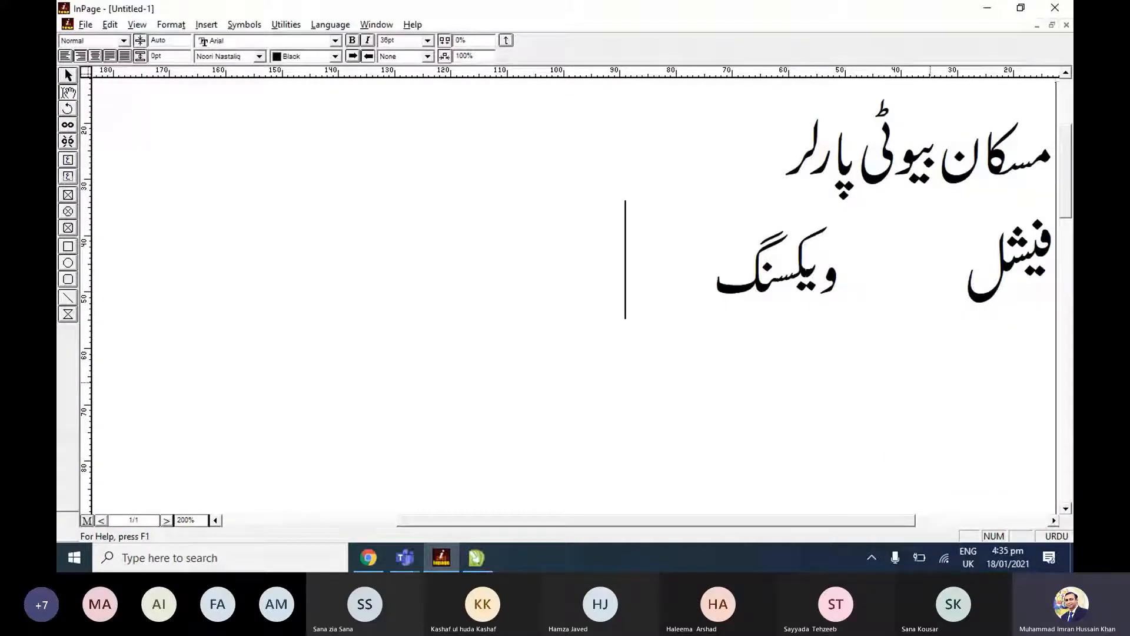
{"action": "type", "text": "تھریڈنگ"}
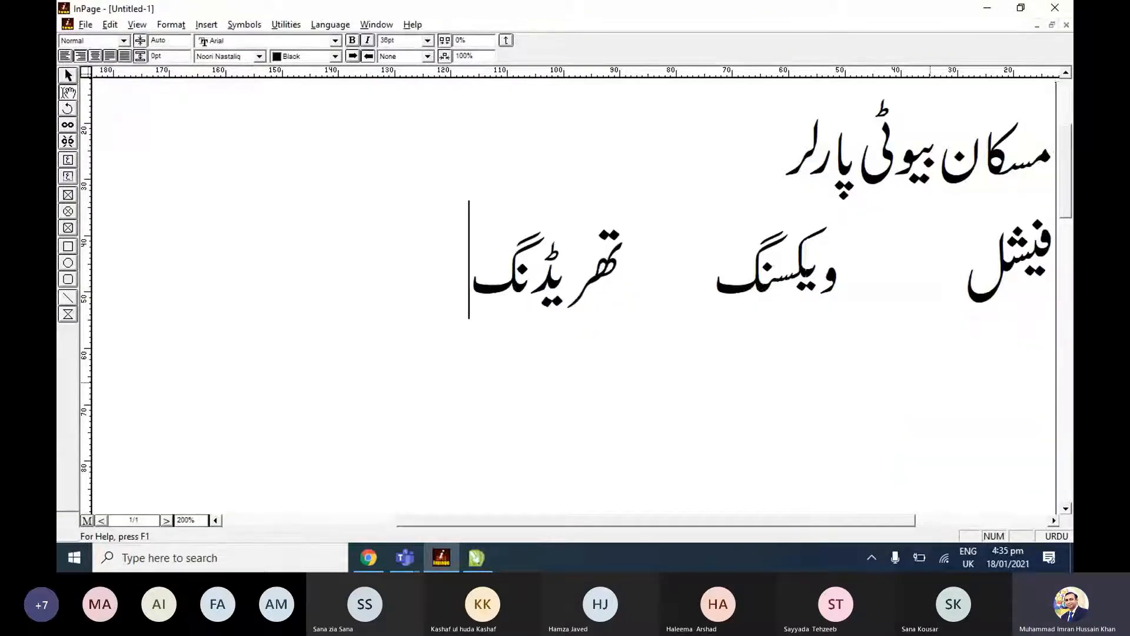
Check the fourth service on the reference banner and finish the first services row in InPage with "برائیڈل میک اپ".
{"action": "key", "text": "alt+Tab"}
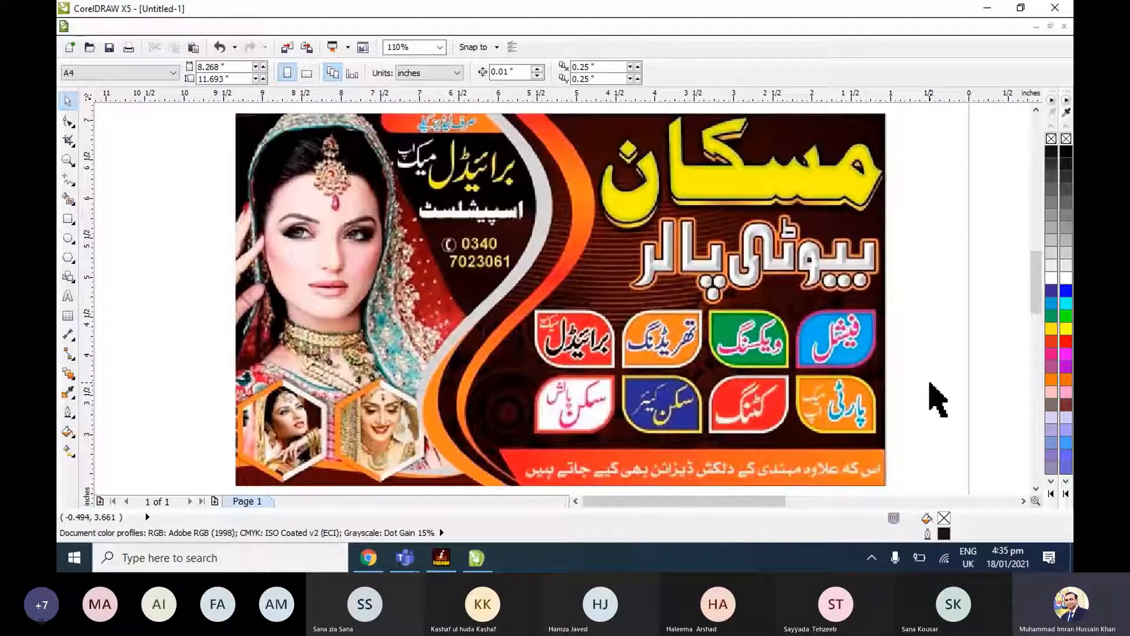
{"action": "key", "text": "alt+Tab"}
{"action": "type", "text": "برائیڈل"}
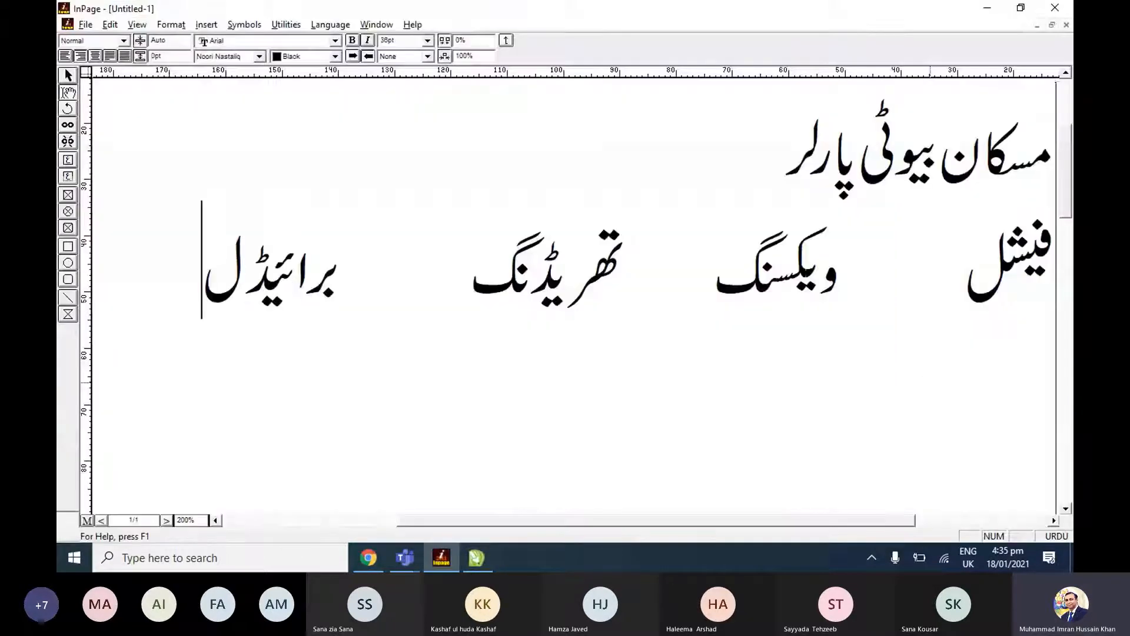
{"action": "type", "text": " میک اپ"}
{"action": "key", "text": "Return"}
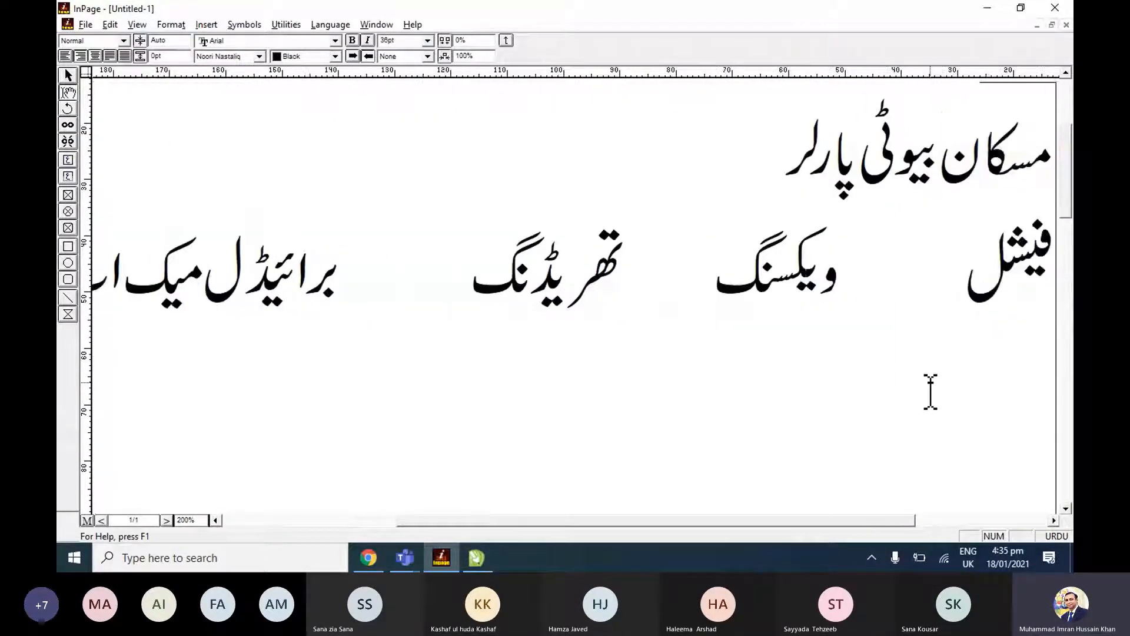
Check the reference banner in CorelDRAW and start the second services row in InPage with "پارٹی میک اپ".
{"action": "key", "text": "alt+Tab"}
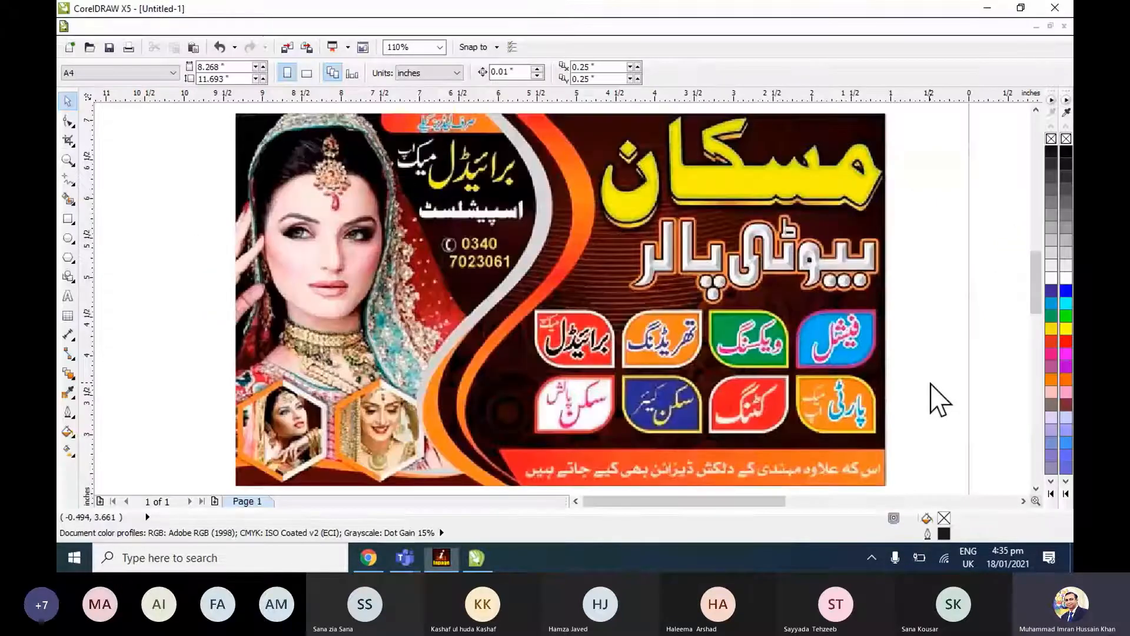
{"action": "key", "text": "alt+Tab"}
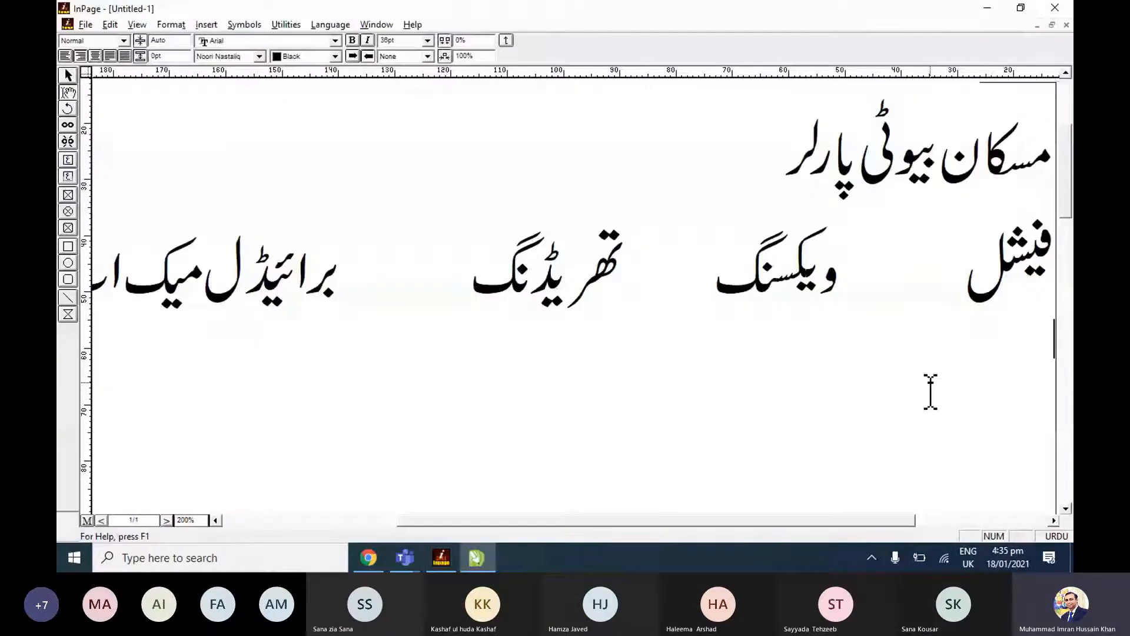
{"action": "type", "text": "پارٹی میک اپ"}
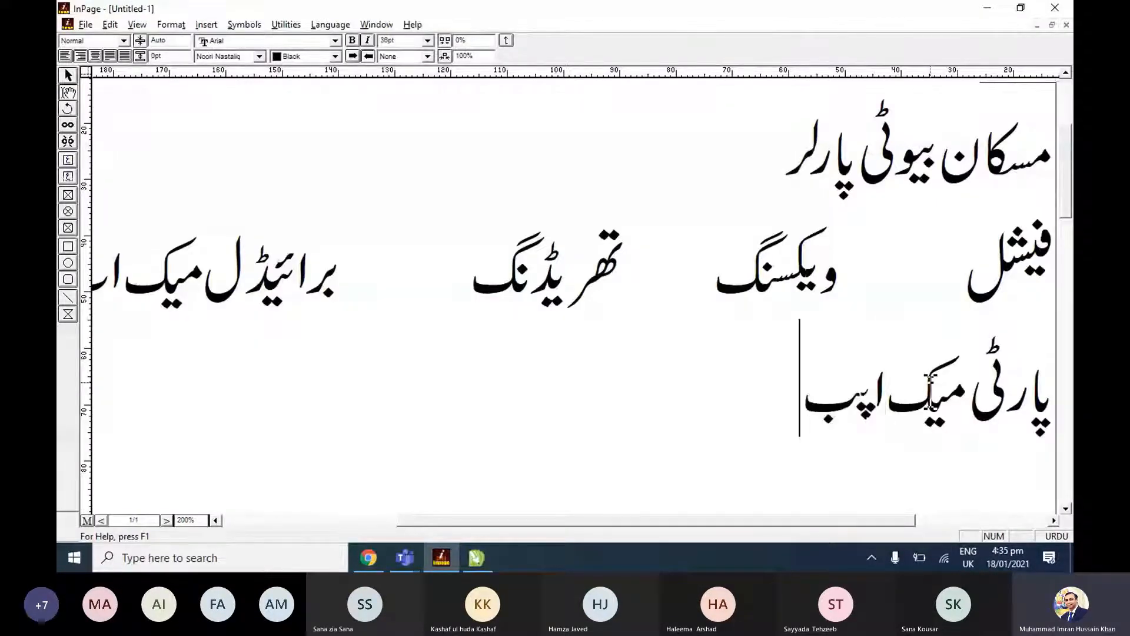
{"action": "key", "text": "Return"}
{"action": "key", "text": "BackSpace"}
Add "کٹنگ" and "سکن کئیر" to the second services row, separated by wide gaps.
{"action": "key", "text": "Tab"}
{"action": "key", "text": "Tab"}
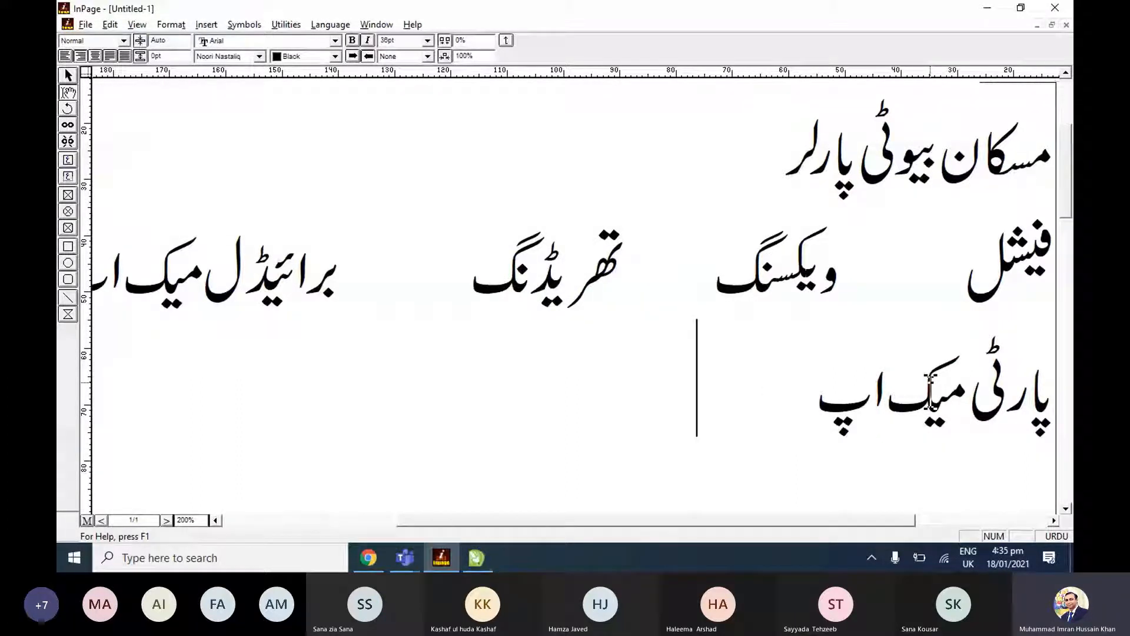
{"action": "type", "text": "کٹنگ"}
{"action": "key", "text": "Tab"}
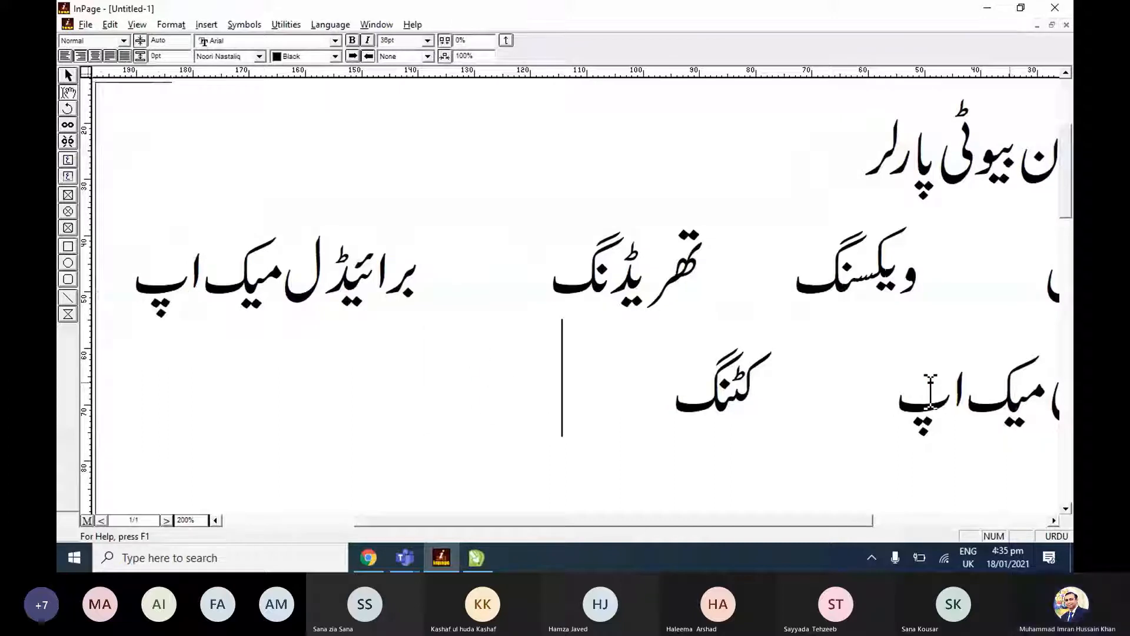
{"action": "type", "text": "سکن کٹر"}
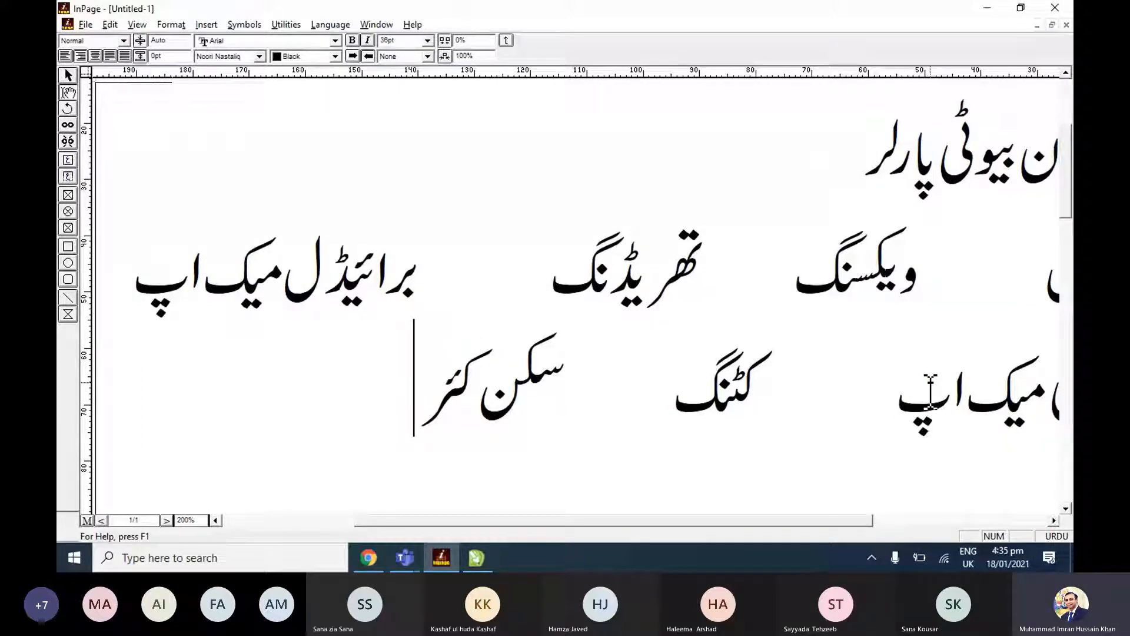
{"action": "key", "text": "BackSpace"}
{"action": "type", "text": "یر"}
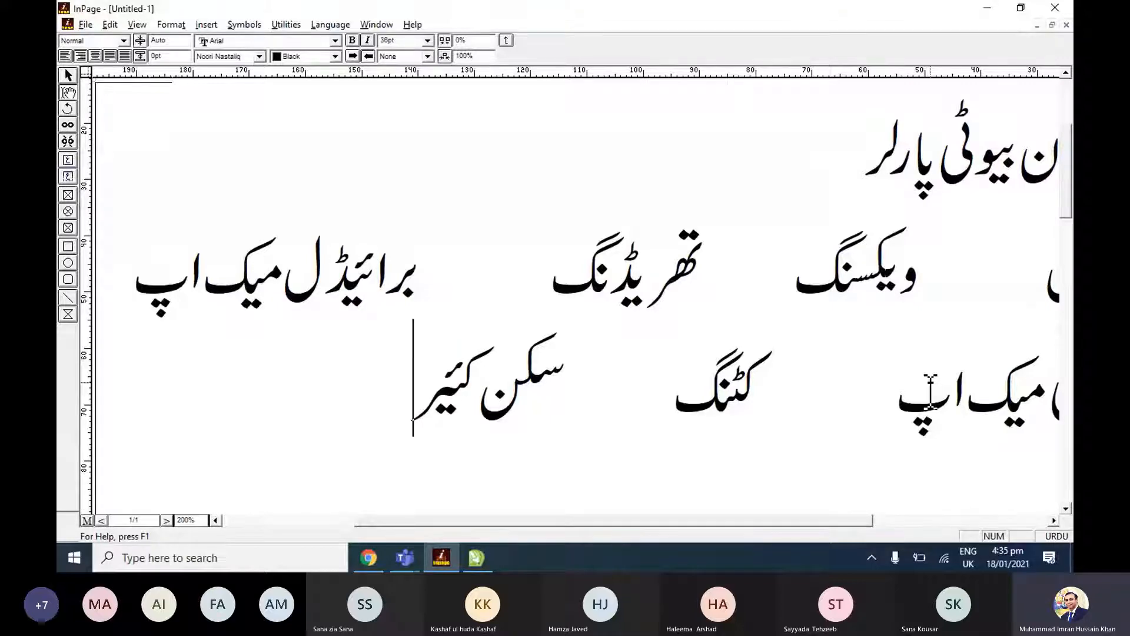
Check the reference banner in CorelDRAW, finish the second services row in InPage with "سکن پالش" and leave a blank line below.
{"action": "key", "text": "alt+Tab"}
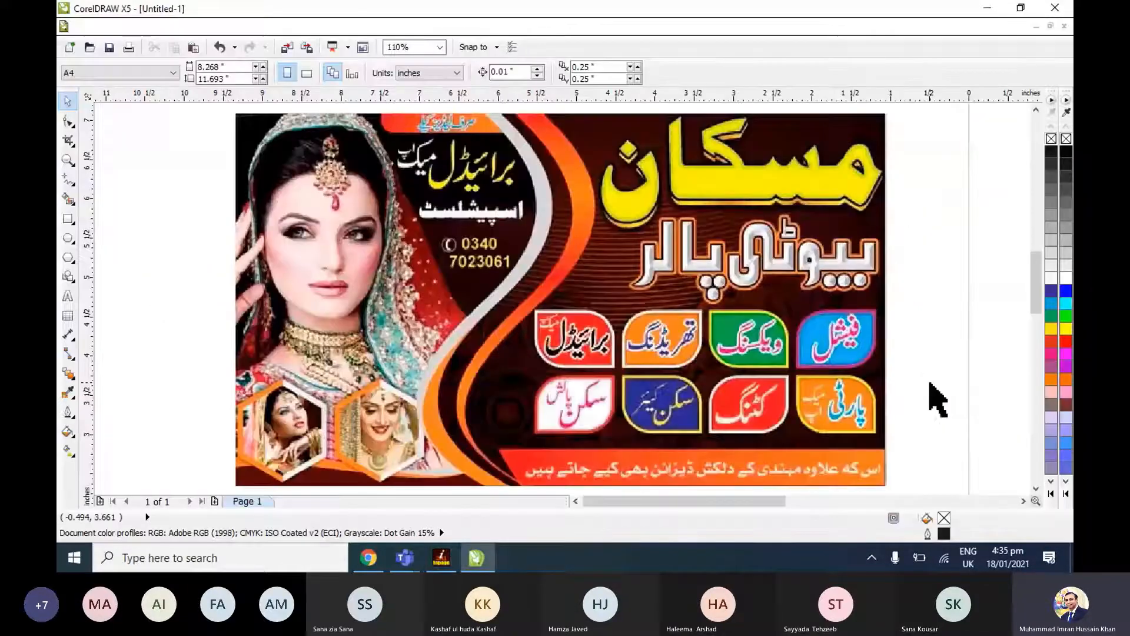
{"action": "key", "text": "alt+Tab"}
{"action": "type", "text": "سک"}
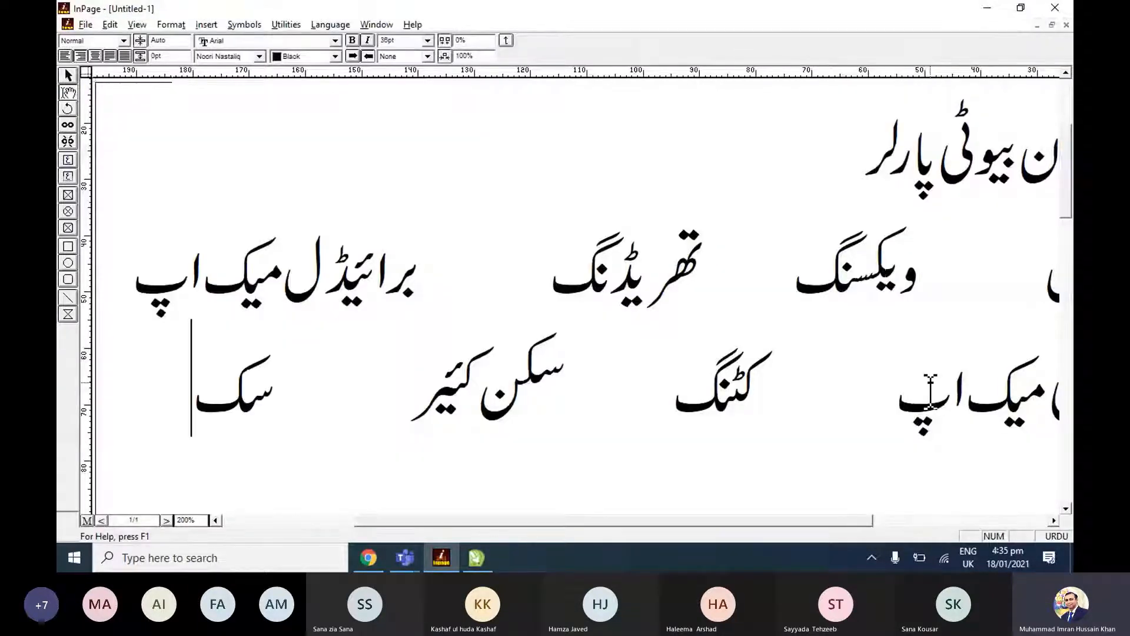
{"action": "type", "text": "ن پالش"}
{"action": "key", "text": "Return"}
{"action": "key", "text": "Return"}
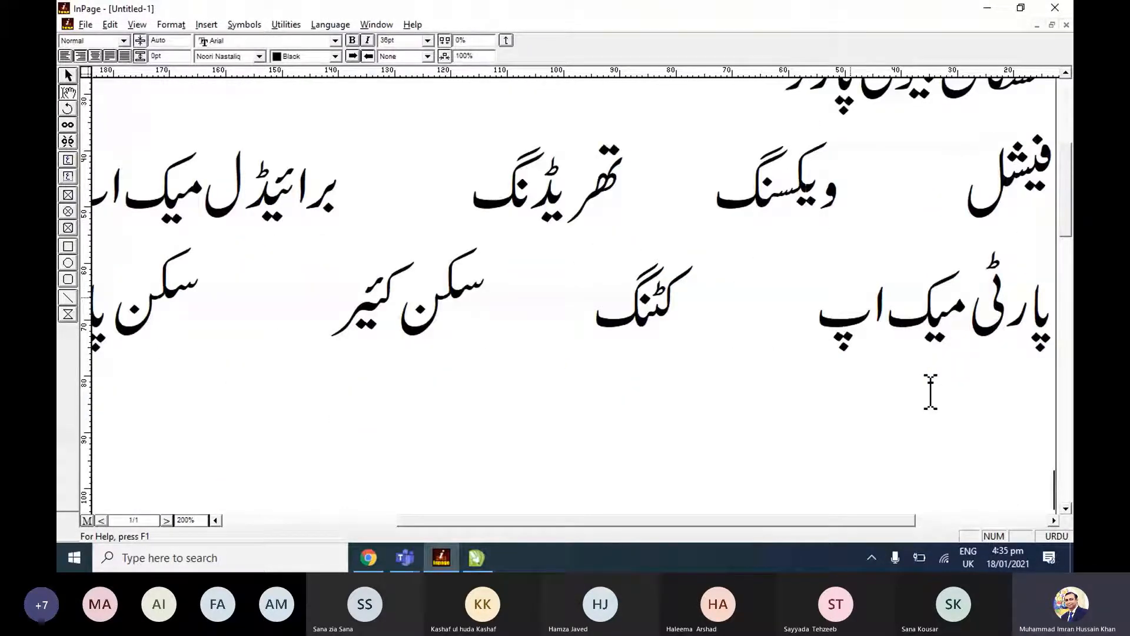
Check the reference banner in CorelDRAW and enter the line "صرف لیڈز کیلیئے" below the services rows in InPage.
{"action": "key", "text": "alt+Tab"}
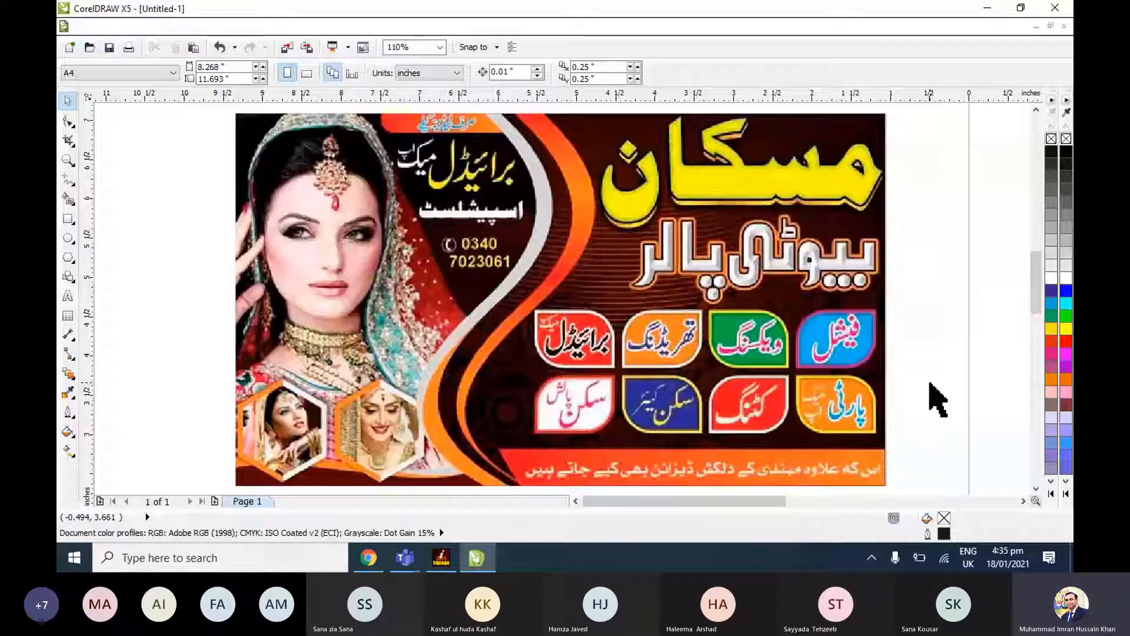
{"action": "key", "text": "alt+Tab"}
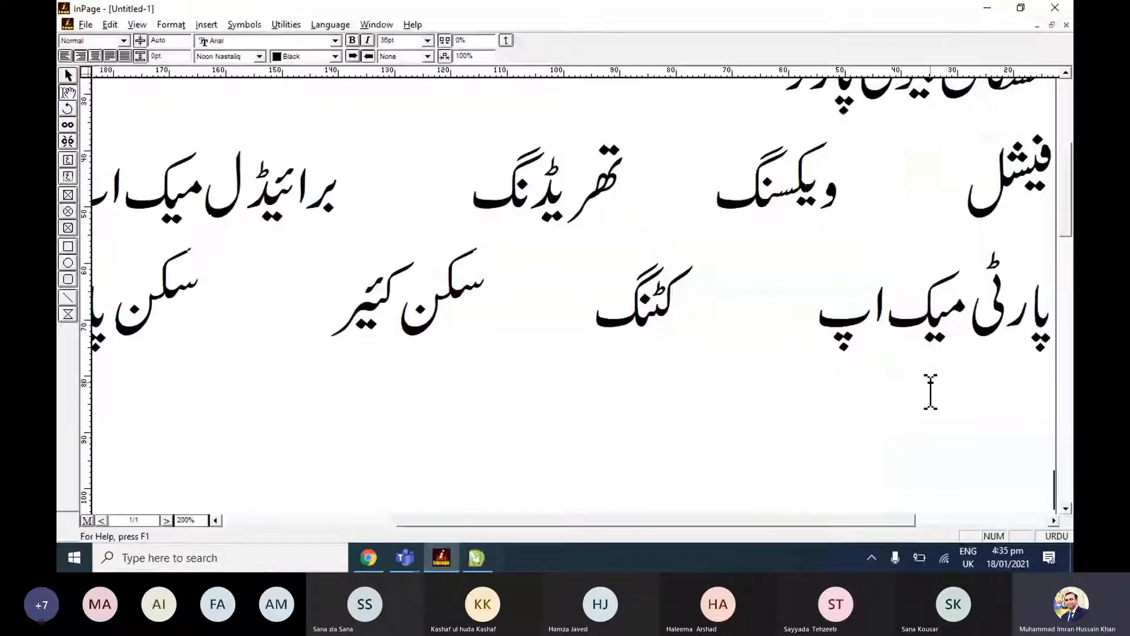
{"action": "type", "text": "صرف لیڈز کیلی"}
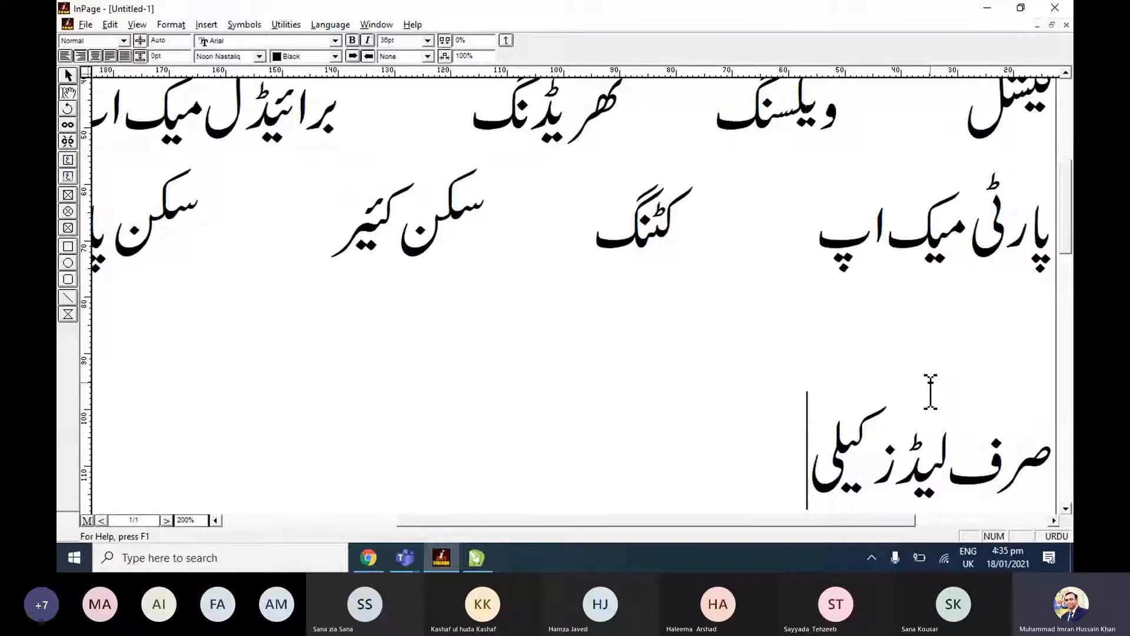
{"action": "key", "text": "BackSpace"}
{"action": "type", "text": "ءے"}
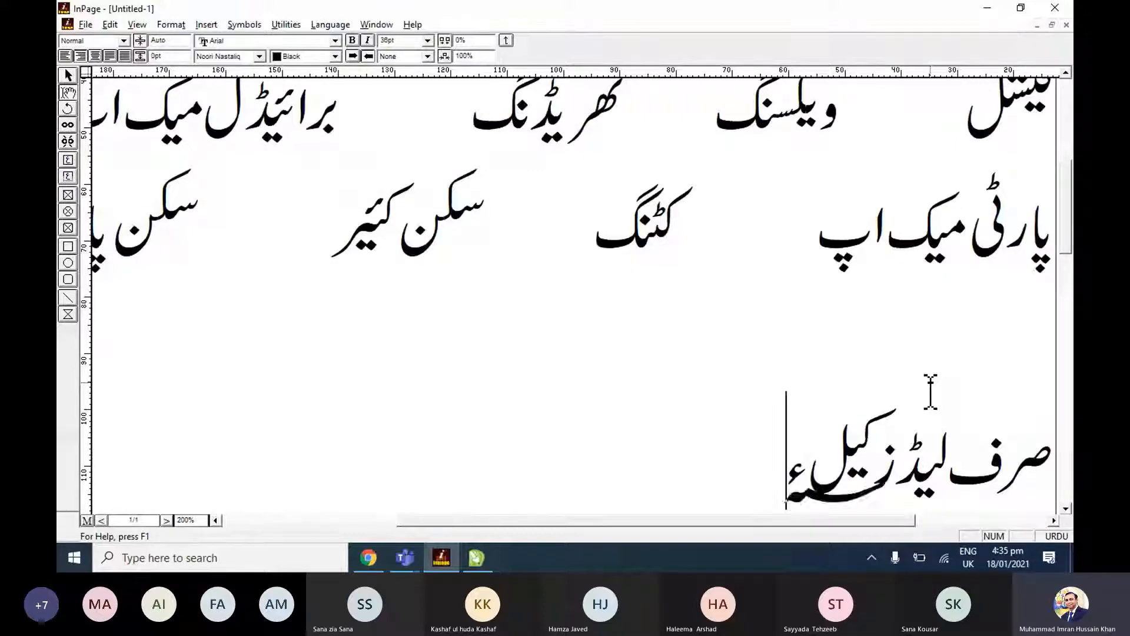
{"action": "key", "text": "BackSpace"}
{"action": "key", "text": "BackSpace"}
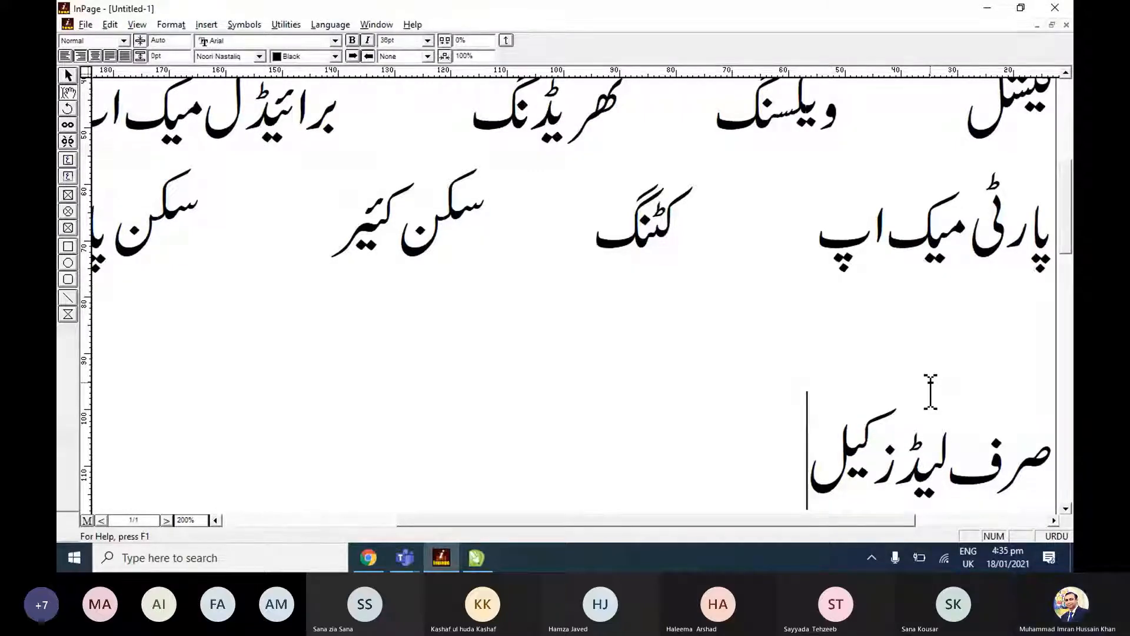
{"action": "type", "text": "ء"}
{"action": "type", "text": "ے"}
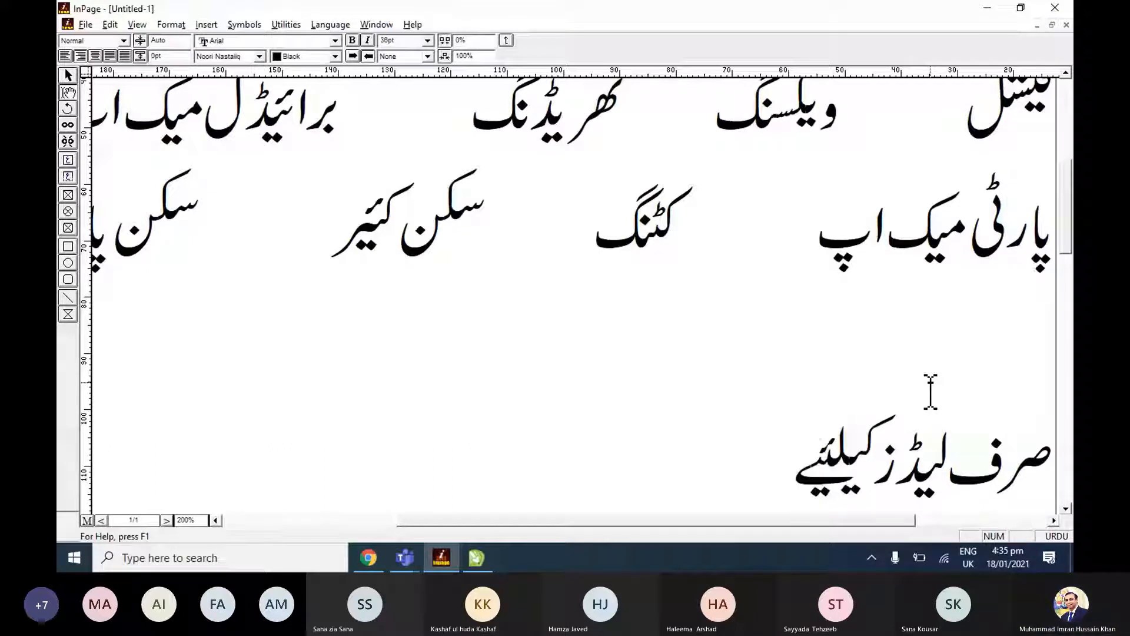
{"action": "key", "text": "BackSpace"}
{"action": "key", "text": "BackSpace"}
{"action": "type", "text": "یءے"}
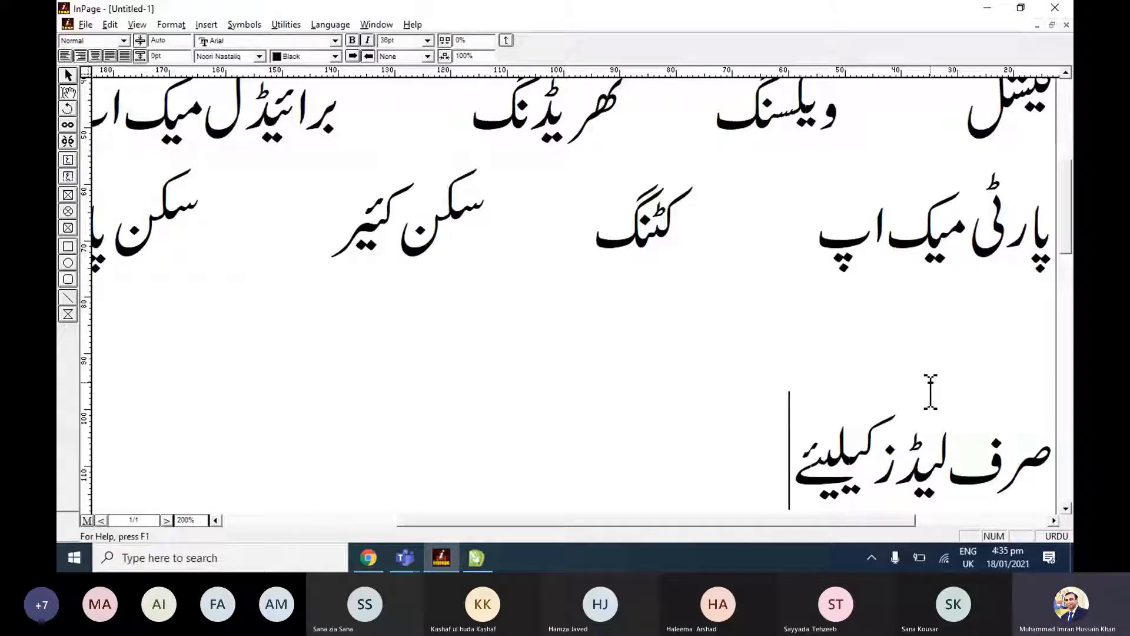
Compare the ladies-only line with the reference banner in CorelDRAW and correct its last word in InPage to "کیلئے".
{"action": "key", "text": "alt+Tab"}
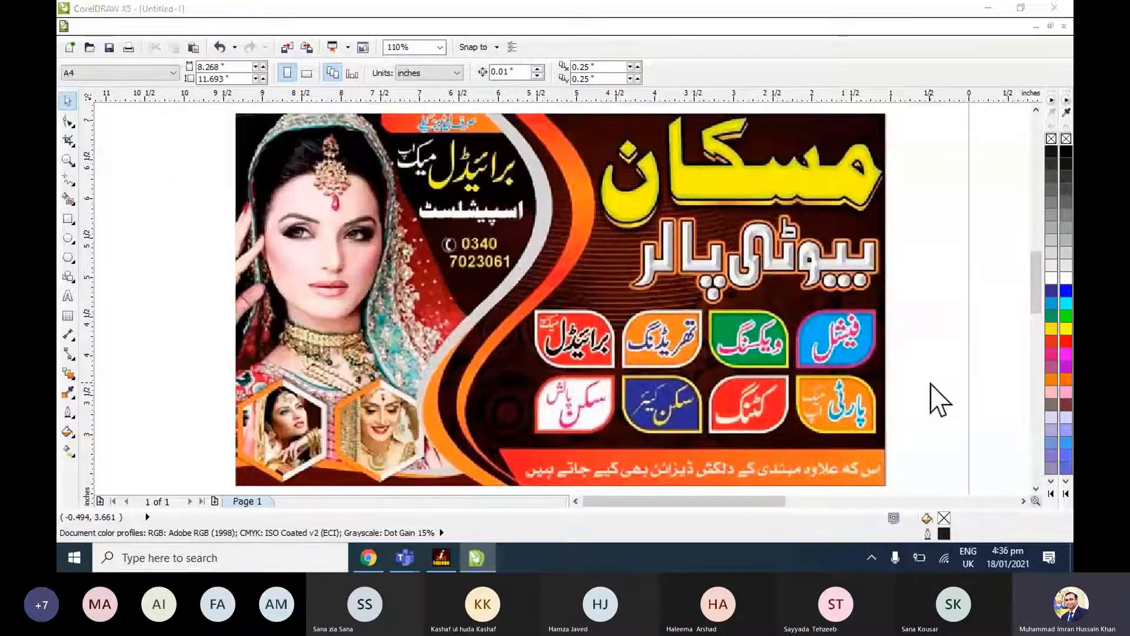
{"action": "key", "text": "alt+Tab"}
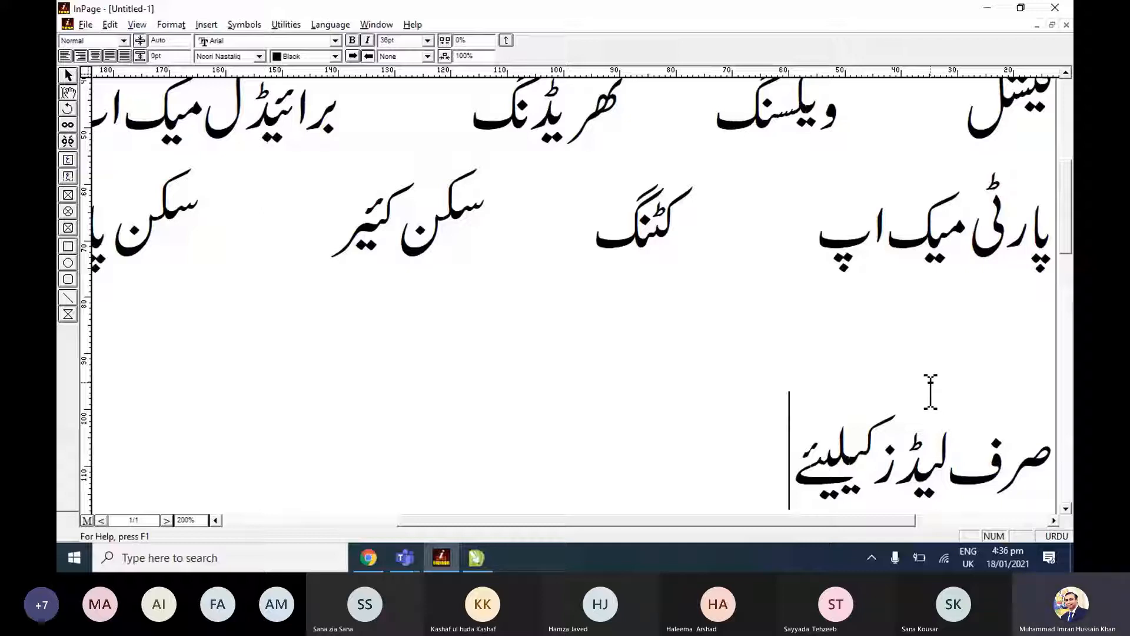
{"action": "key", "text": "BackSpace"}
{"action": "key", "text": "BackSpace"}
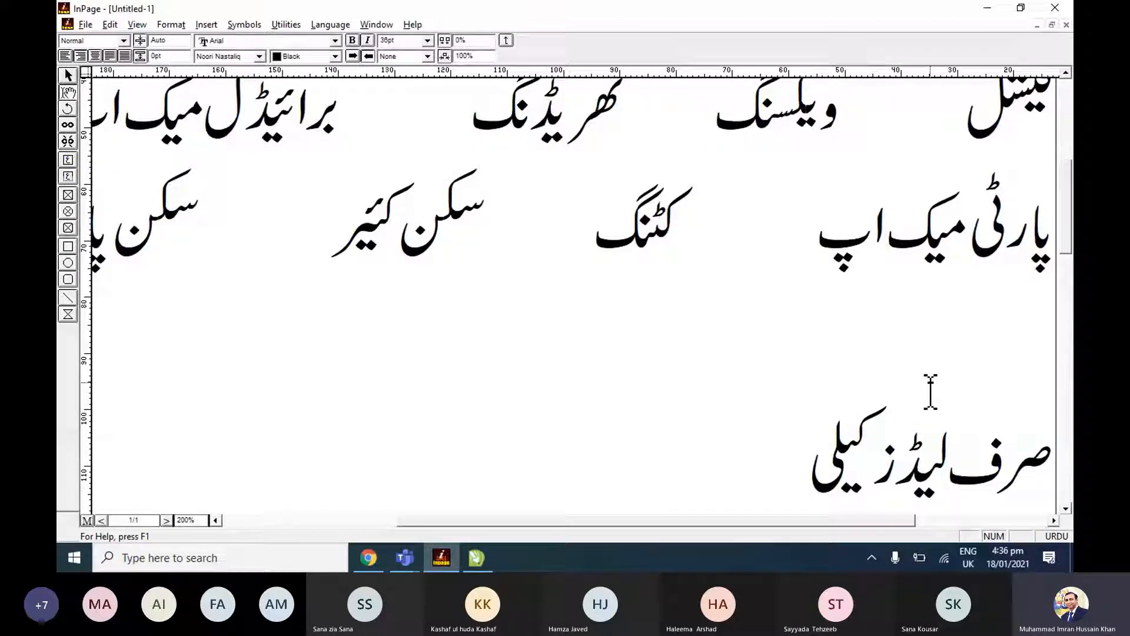
{"action": "key", "text": "BackSpace"}
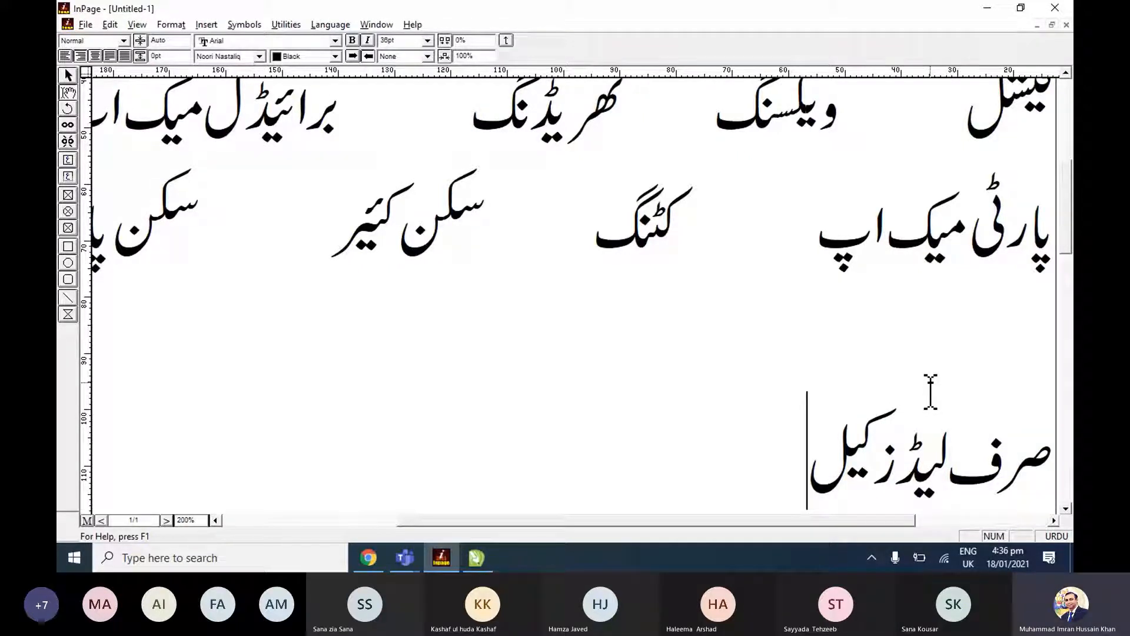
{"action": "type", "text": "ئے"}
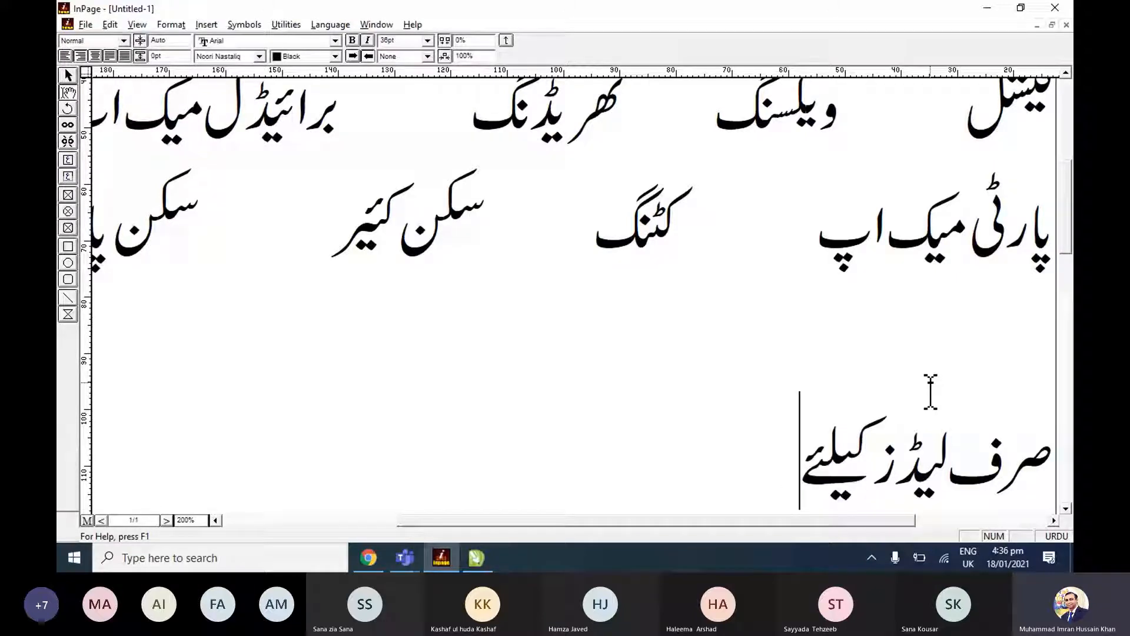
{"action": "type", "text": " اسل"}
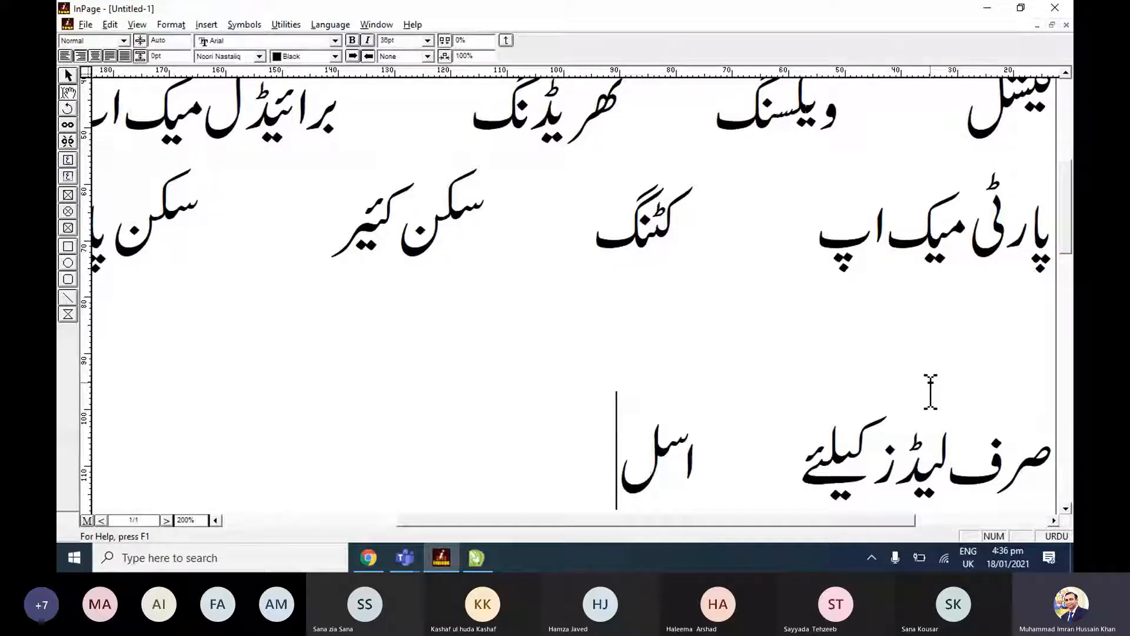
Add "اسپیشلسٹ" after a wide gap on the ladies-only line and start a new line.
{"action": "key", "text": "BackSpace"}
{"action": "type", "text": "پیشلسٹ"}
{"action": "key", "text": "Return"}
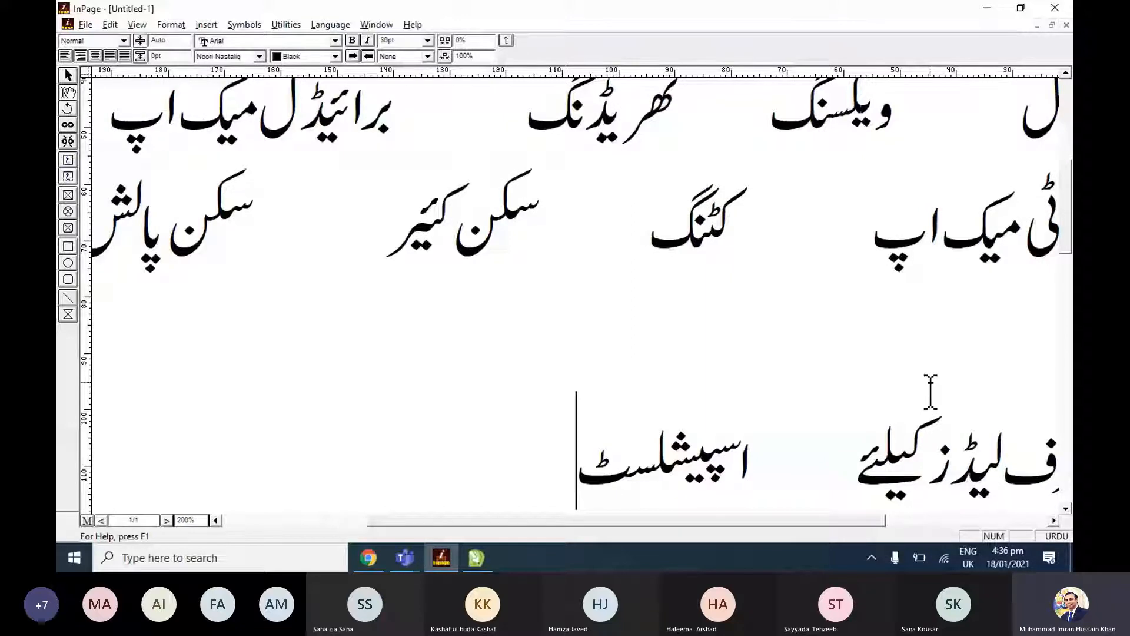
Enter "اس کے علاوہ مہندی کے ڈیزائنز" on the new line below the ladies-only line.
{"action": "type", "text": "اس کے علاوہ مہندی کے ڈیزائ"}
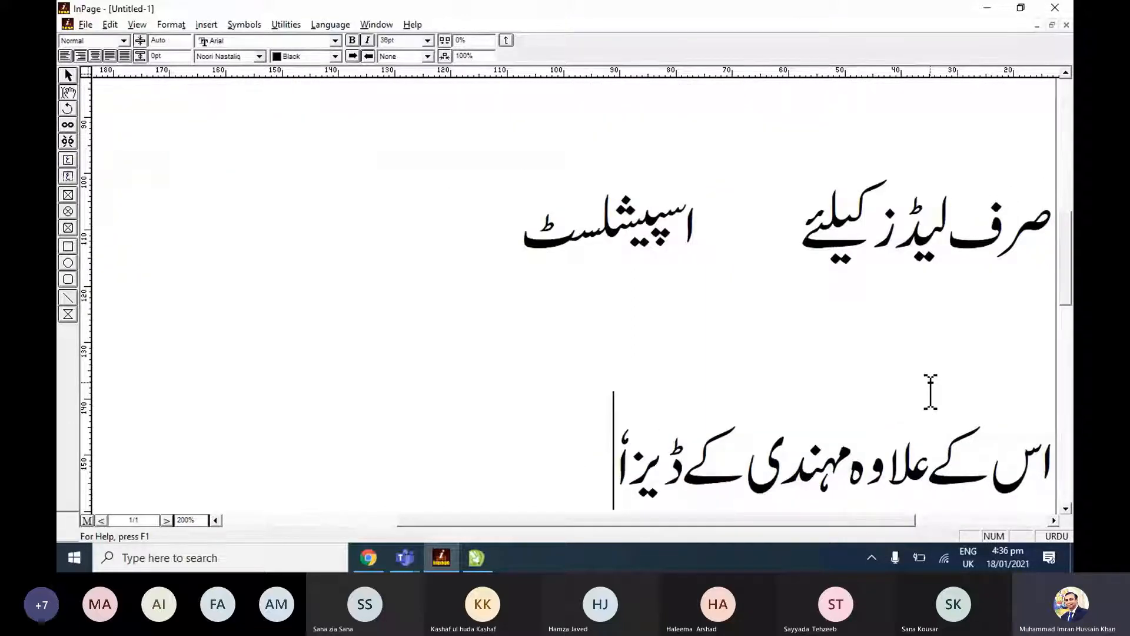
{"action": "key", "text": "BackSpace"}
{"action": "type", "text": "ء"}
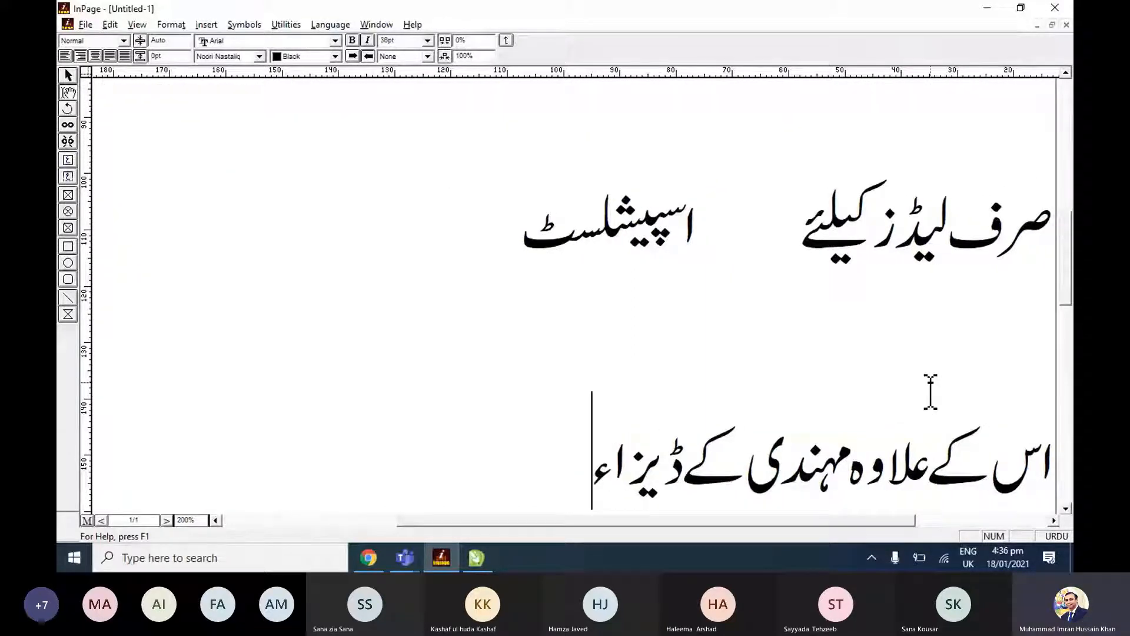
{"action": "key", "text": "BackSpace"}
{"action": "type", "text": "ئنز"}
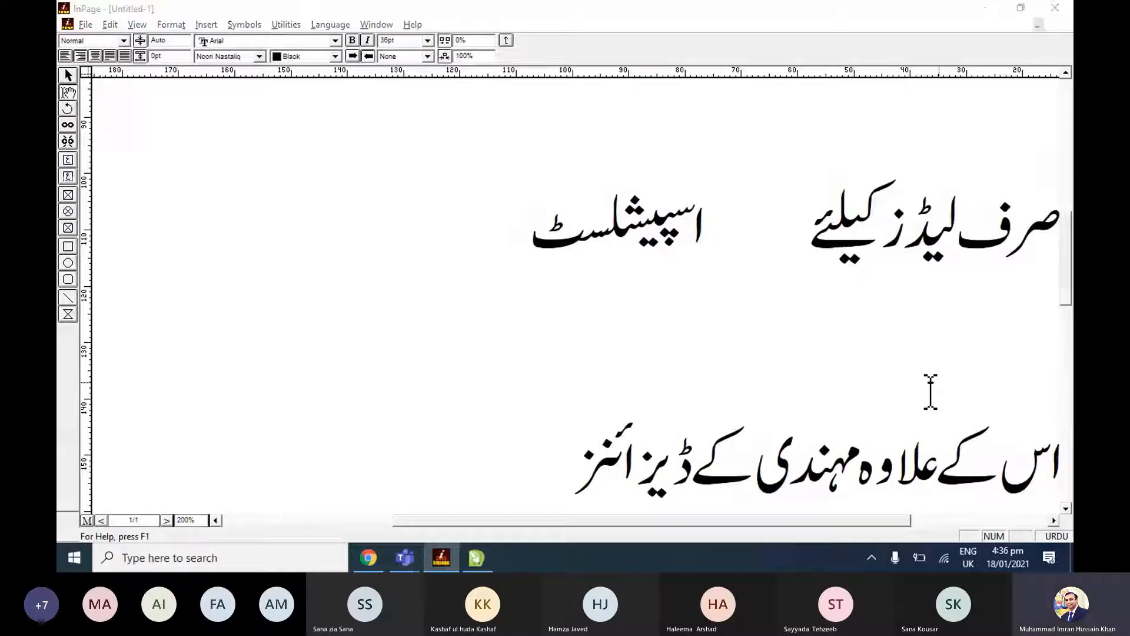
Check the reference banner in CorelDRAW and finish the footer line in InPage as "اس کے علاوہ مہندی کے ڈیزائن بھی کیے جاتے ہیں".
{"action": "key", "text": "alt+Tab"}
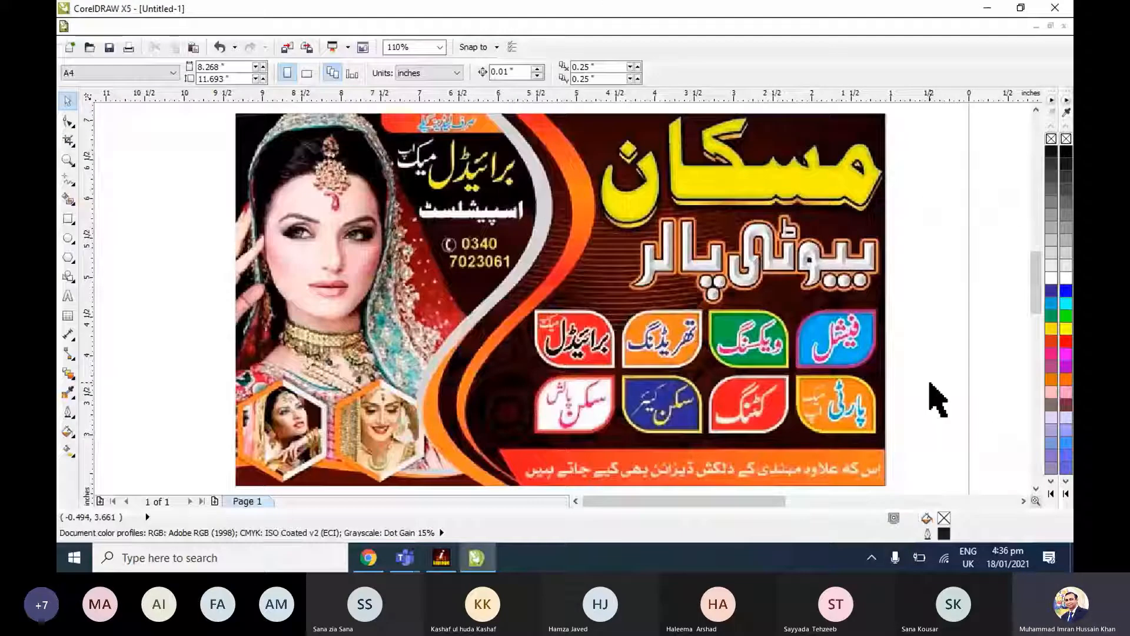
{"action": "key", "text": "alt+Tab"}
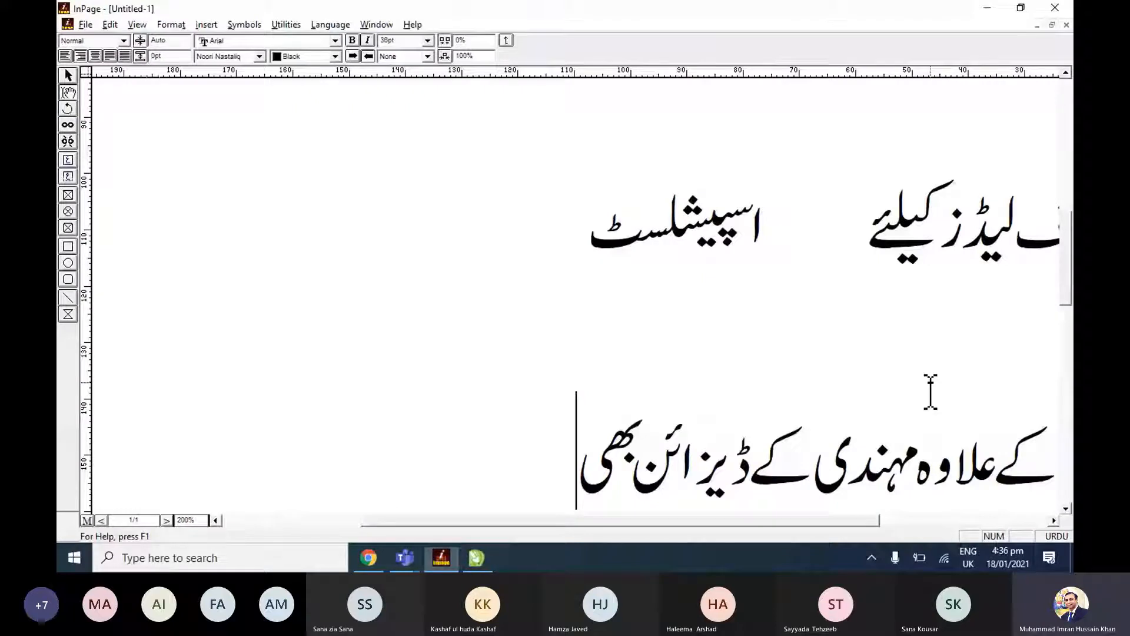
{"action": "type", "text": "کیے جاتے"}
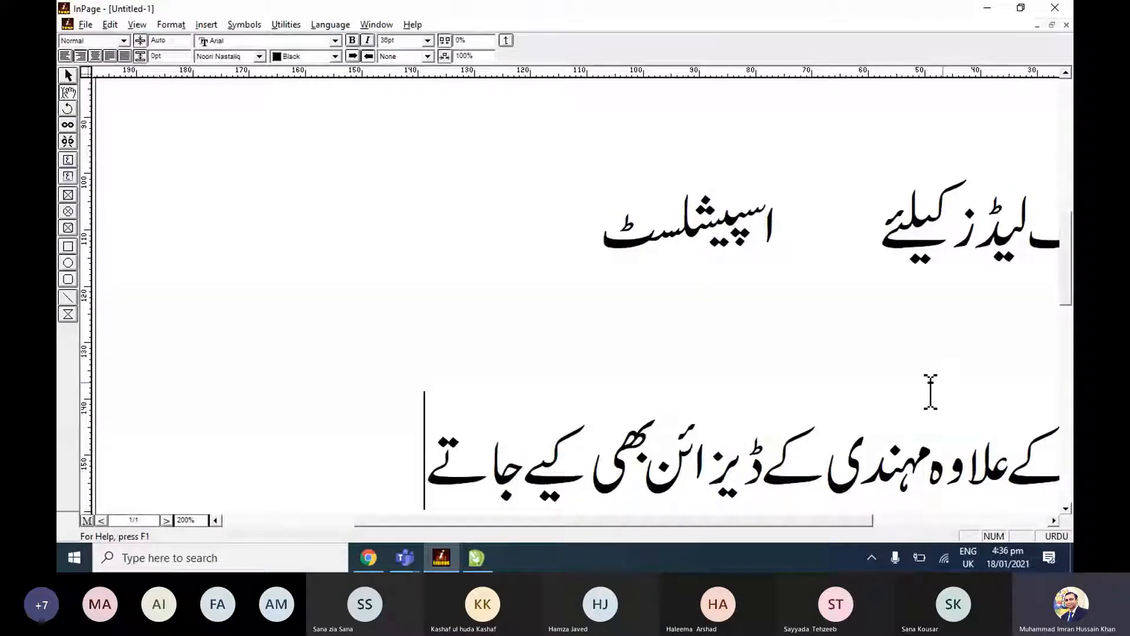
{"action": "type", "text": " ہیں"}
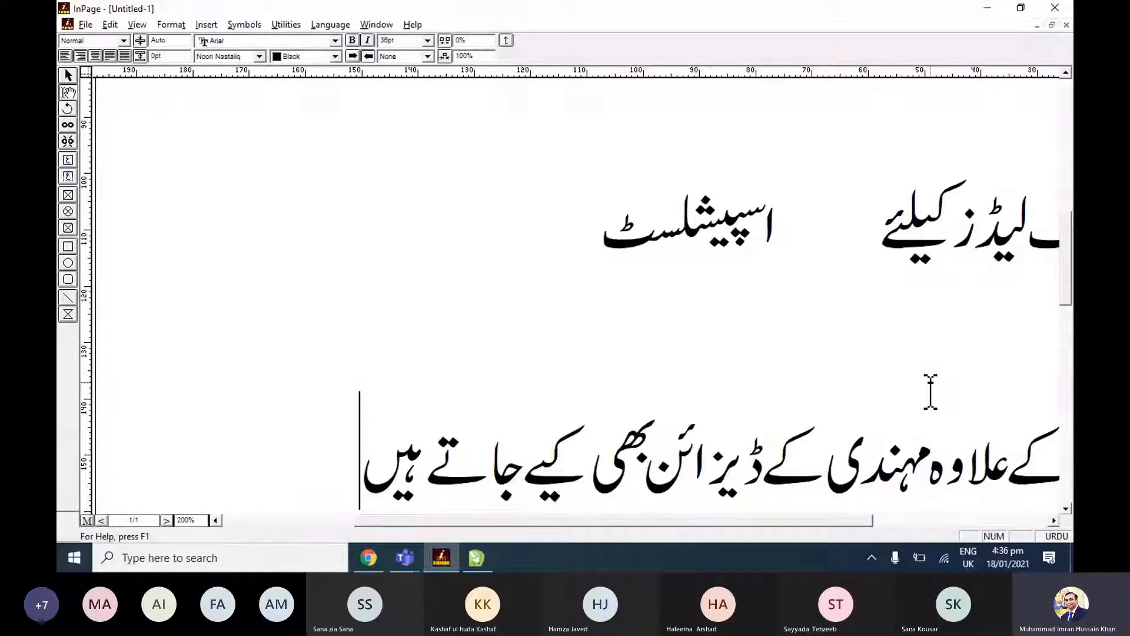
{"action": "key", "text": "Return"}
{"action": "key", "text": "Up"}
{"action": "key", "text": "Up"}
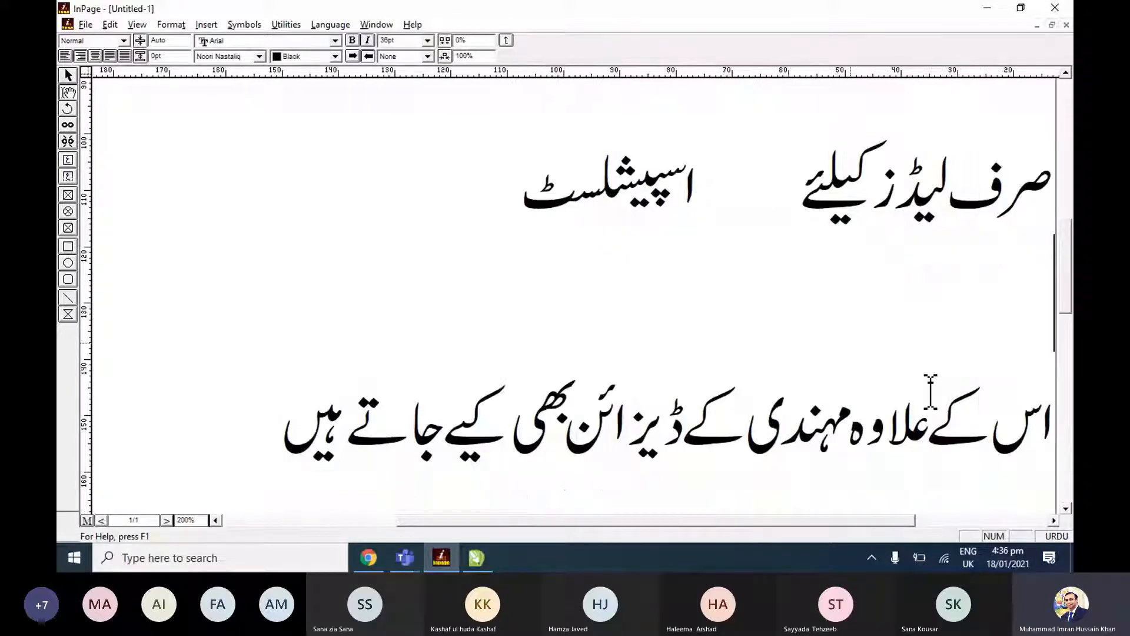
Compare the heading with the reference banner in CorelDRAW and set "مسکان" in InPage to the Bombay Black font.
{"action": "scroll", "coordinate": [930, 391], "scroll_direction": "up", "scroll_amount": 5}
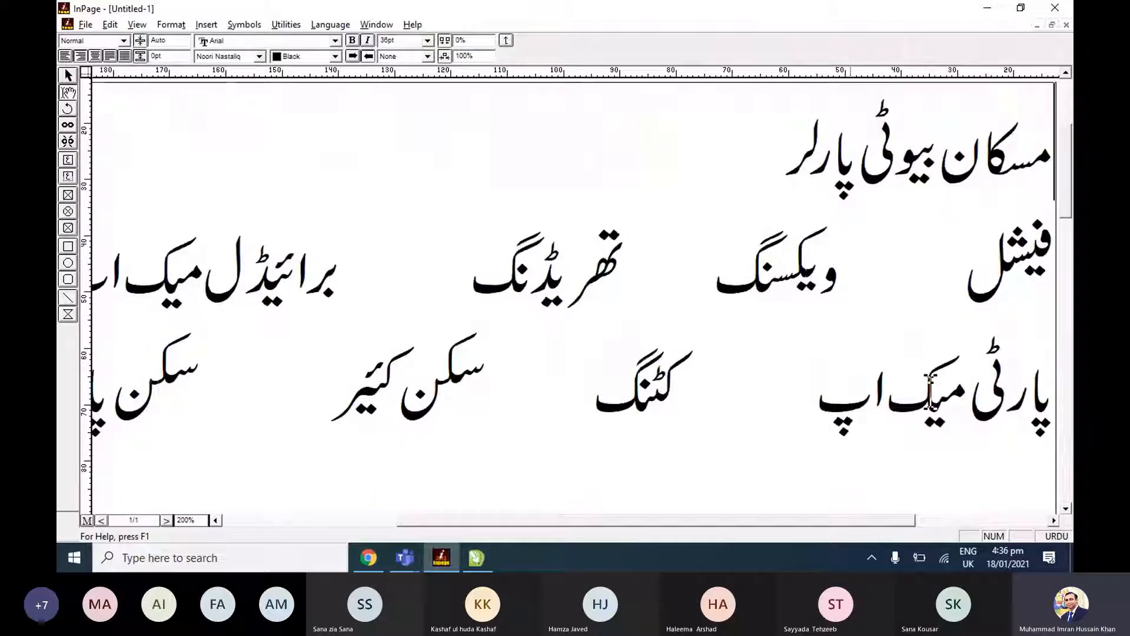
{"action": "key", "text": "alt+Tab"}
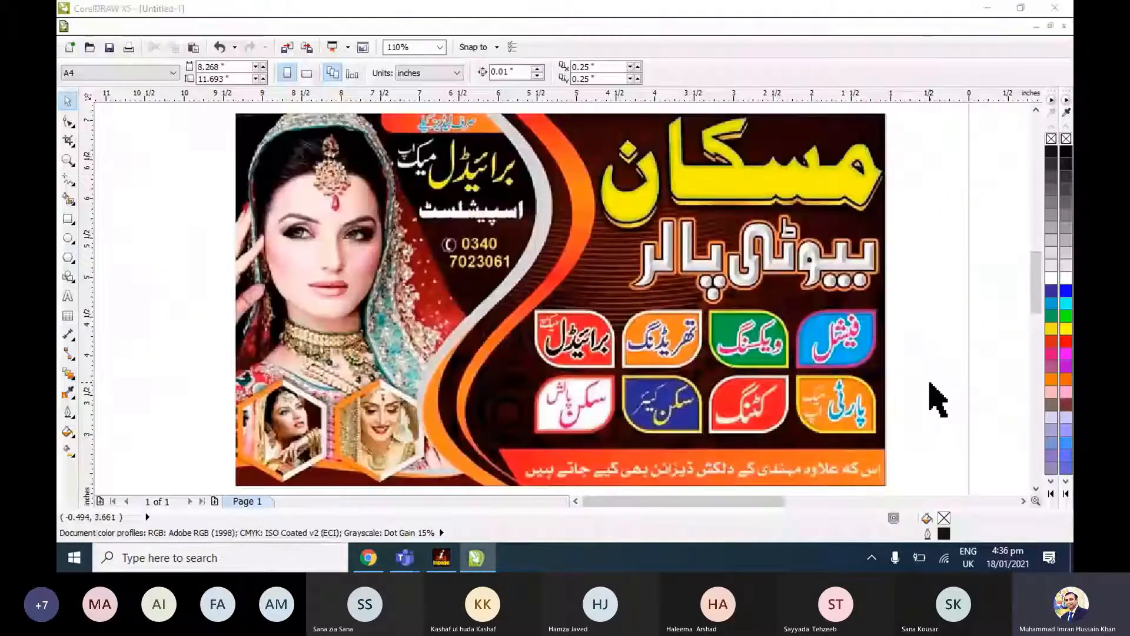
{"action": "key", "text": "alt+Tab"}
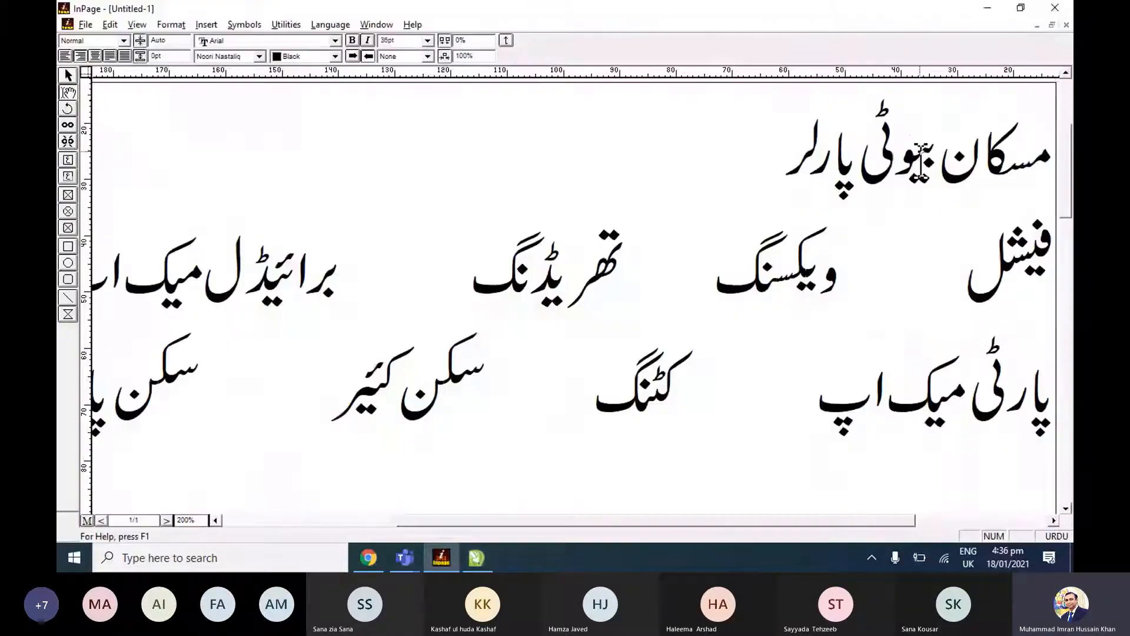
{"action": "double_click", "coordinate": [948, 154]}
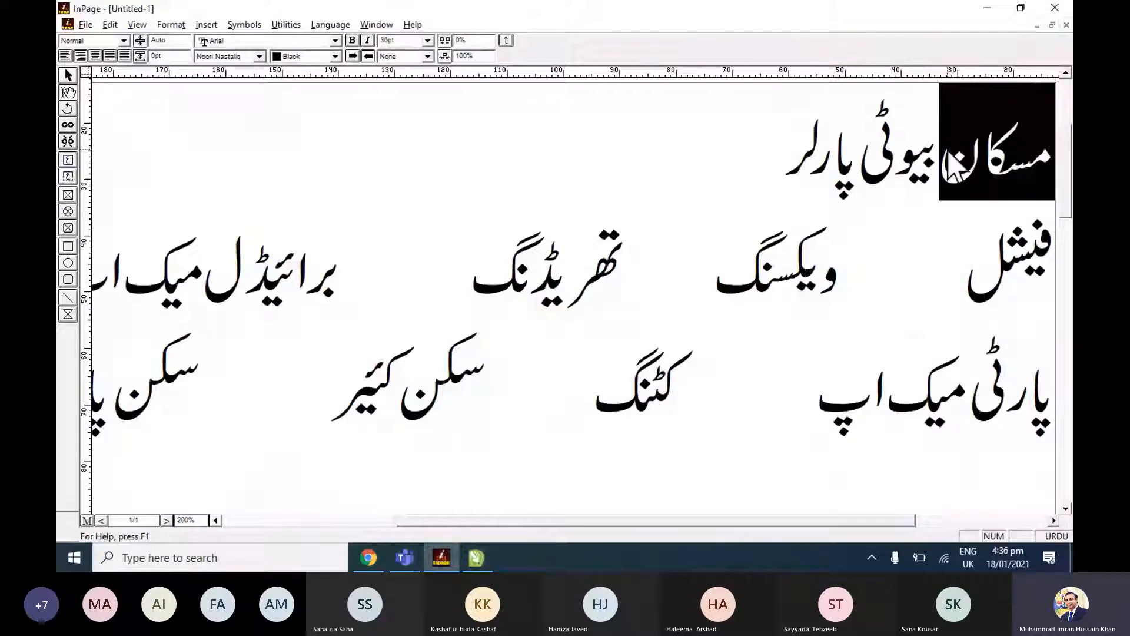
{"action": "left_click", "coordinate": [245, 57]}
{"action": "scroll", "coordinate": [251, 112], "scroll_direction": "down", "scroll_amount": 2}
{"action": "left_click", "coordinate": [252, 114]}
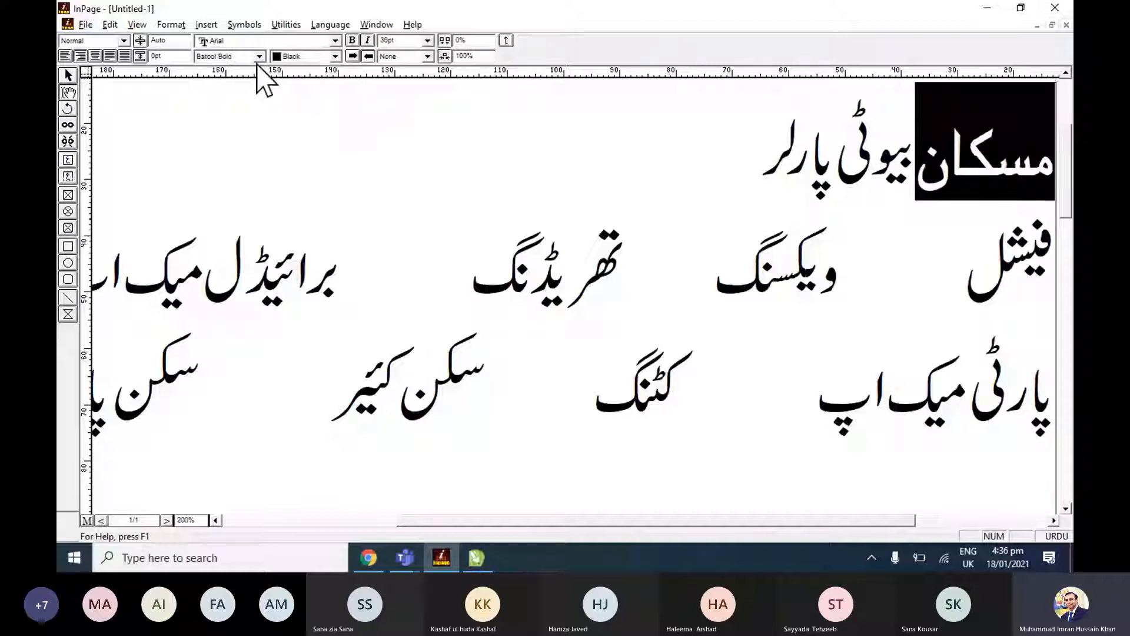
{"action": "left_click", "coordinate": [258, 57]}
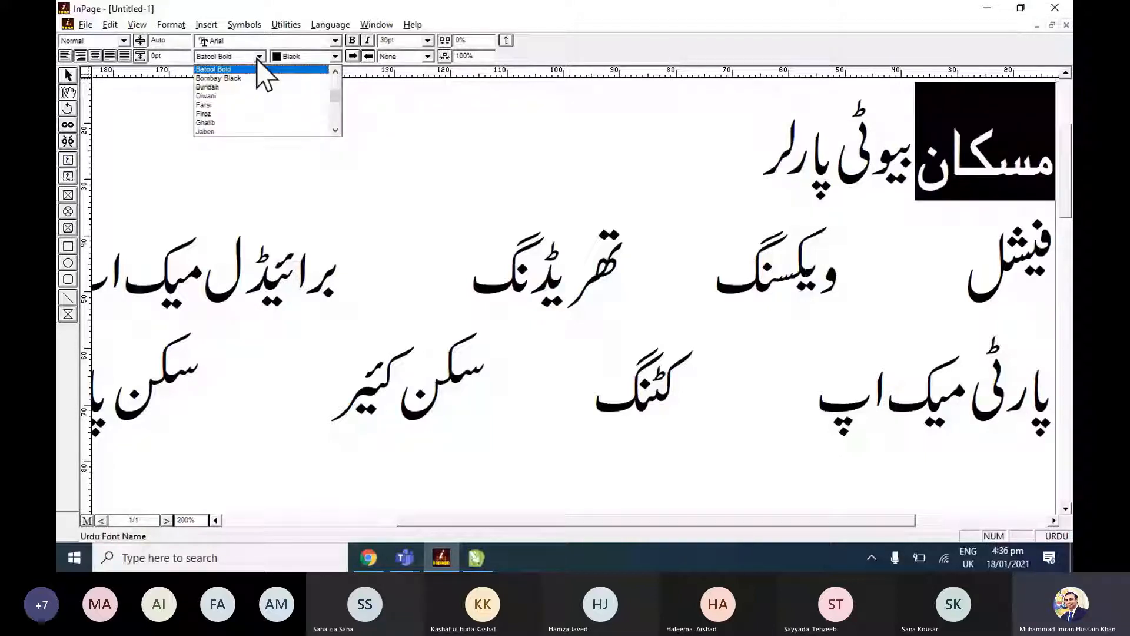
{"action": "left_click", "coordinate": [262, 78]}
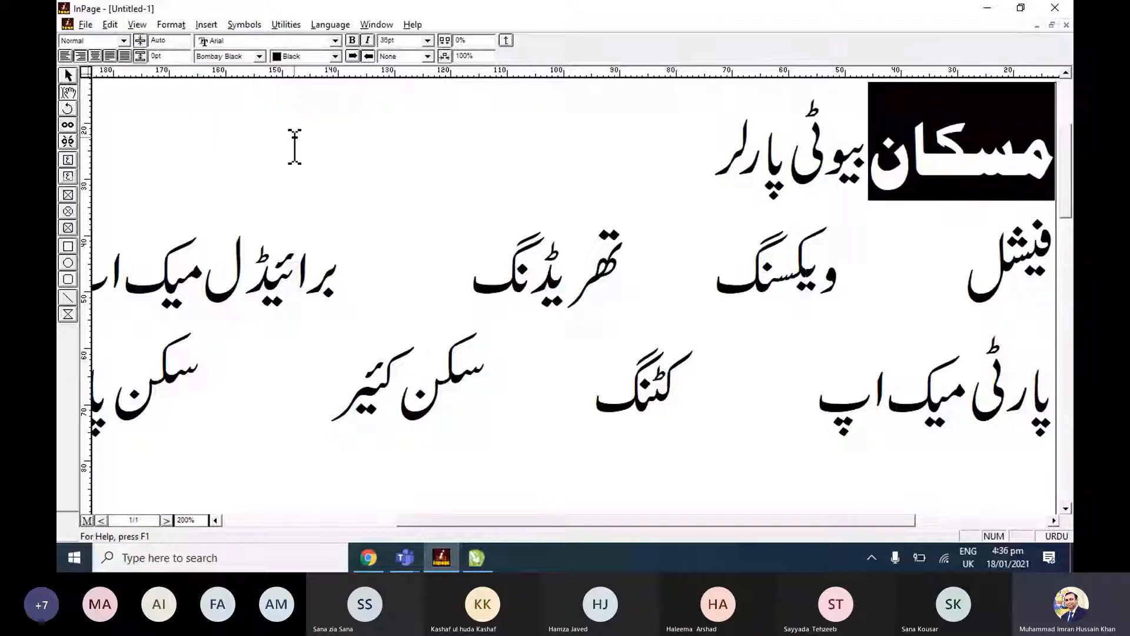
Insert a tab gap after "مسکان" in the heading and check the lettering of the second heading line on the CorelDRAW reference banner.
{"action": "left_click", "coordinate": [869, 157]}
{"action": "key", "text": "Tab"}
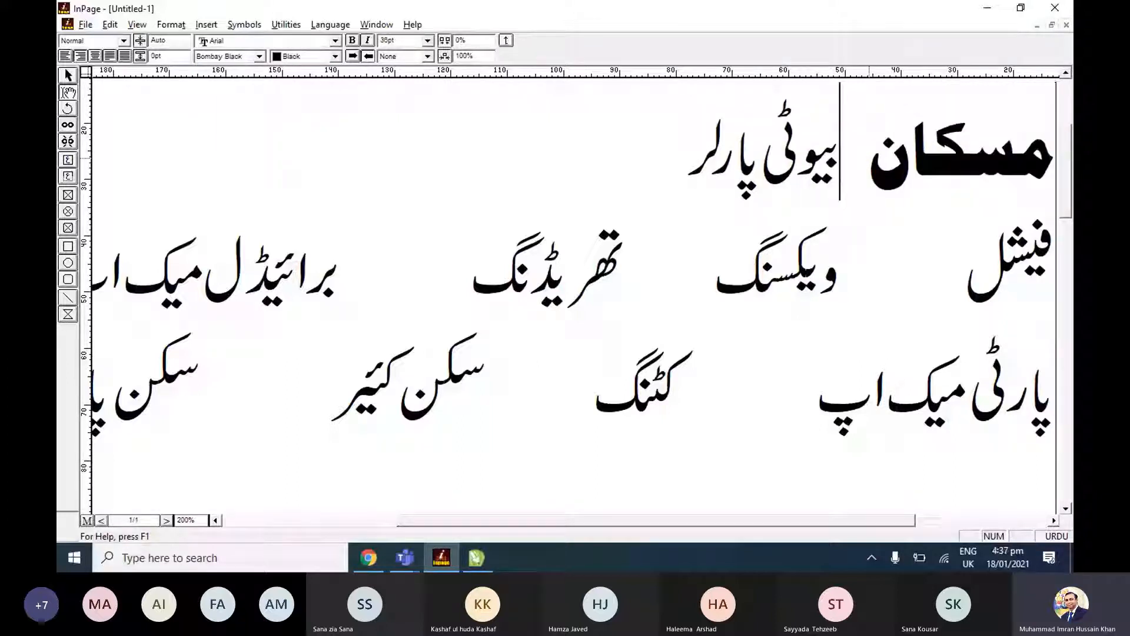
{"action": "key", "text": "alt+Tab"}
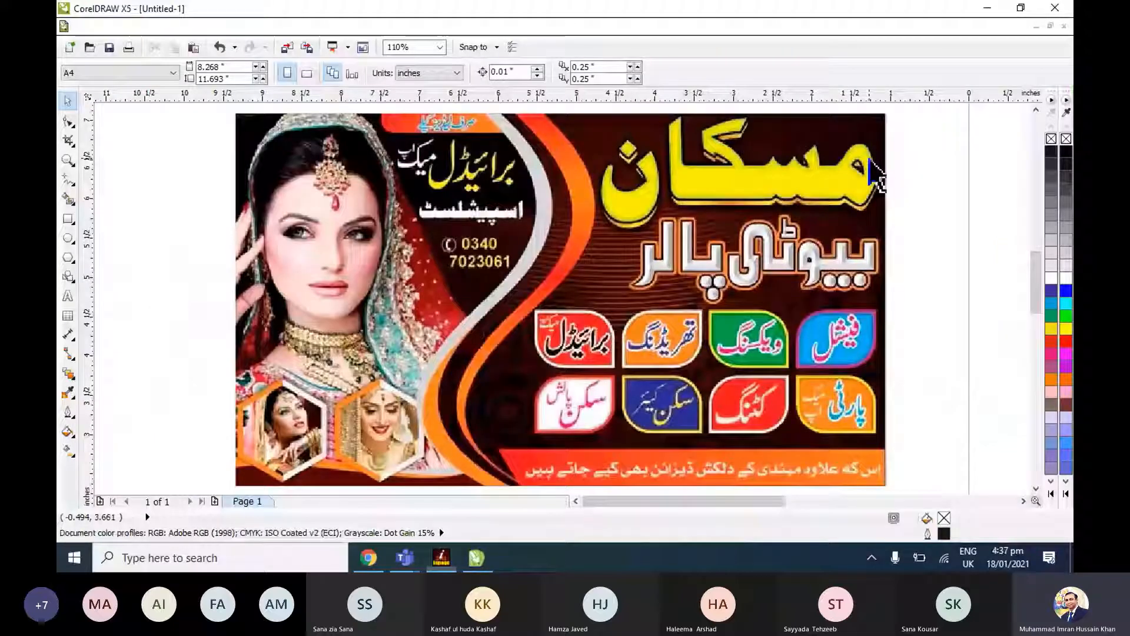
{"action": "left_click", "coordinate": [800, 283]}
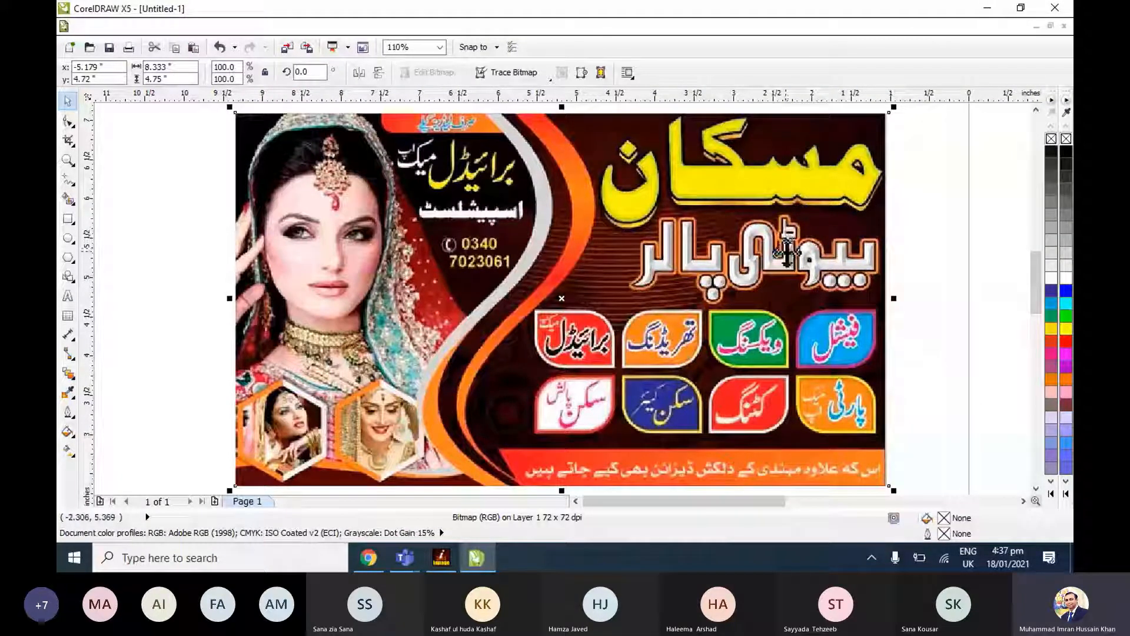
{"action": "key", "text": "alt+Tab"}
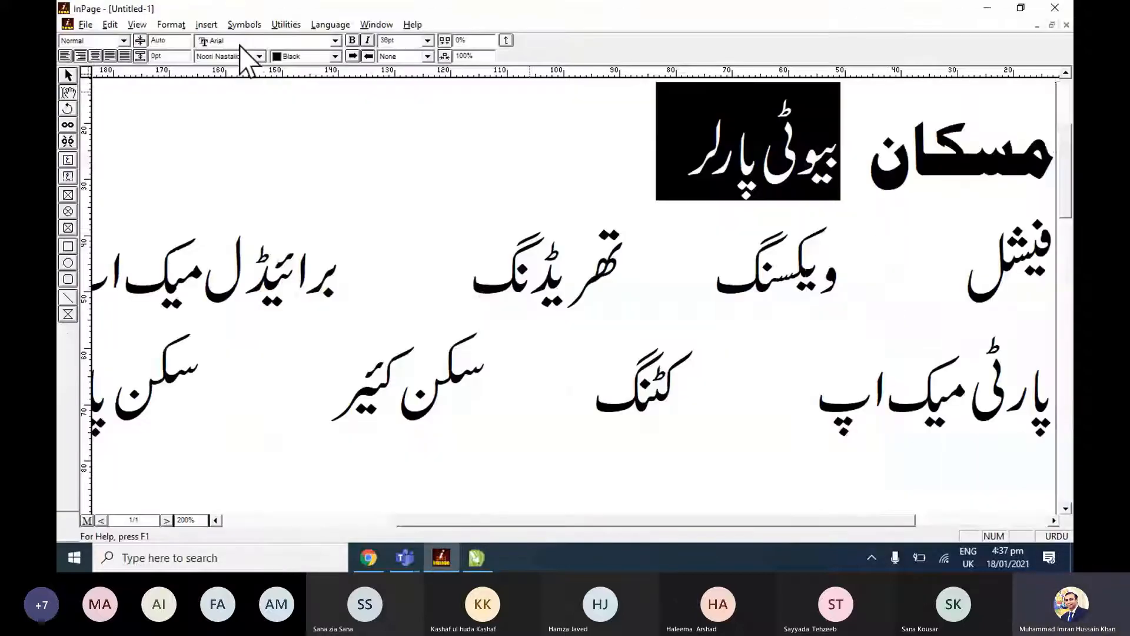
Try Jaben Italic, Farsi, Zakharif, Talat and Trad Arabic on "بیوٹی پارلر" in the InPage heading and return it to Noori Nastaliq.
{"action": "left_click", "coordinate": [241, 57]}
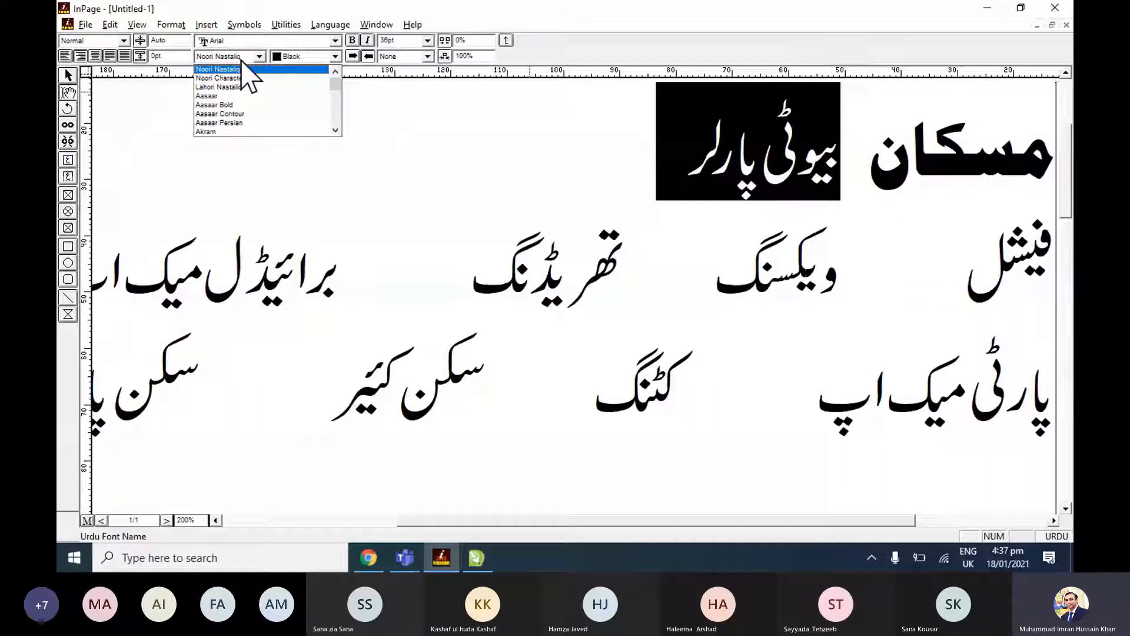
{"action": "left_click", "coordinate": [300, 104]}
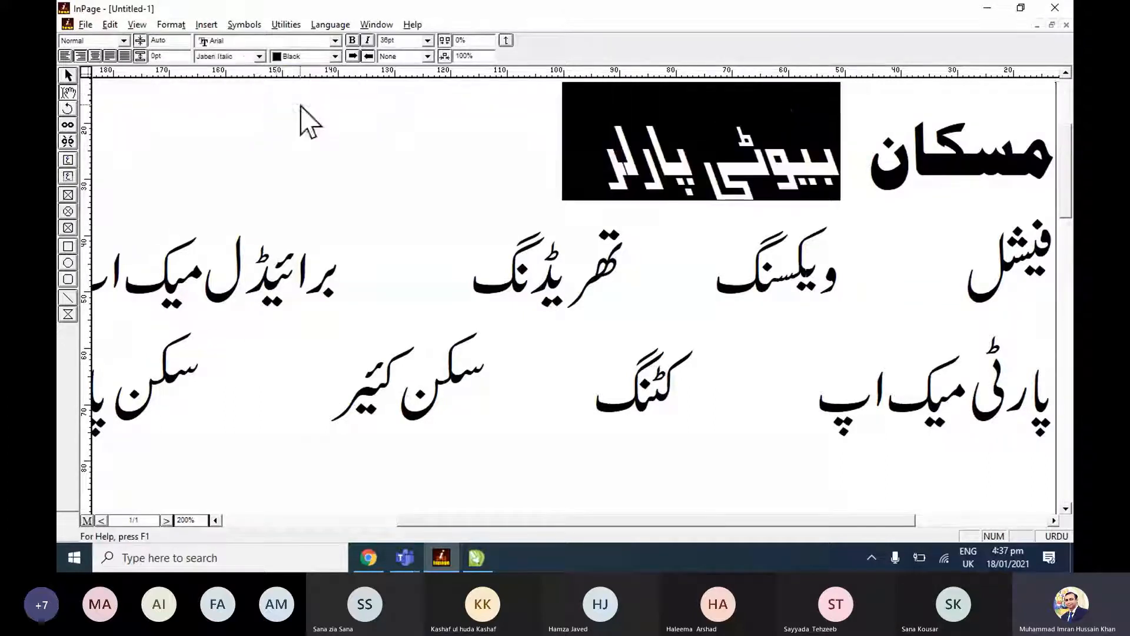
{"action": "left_click", "coordinate": [245, 56]}
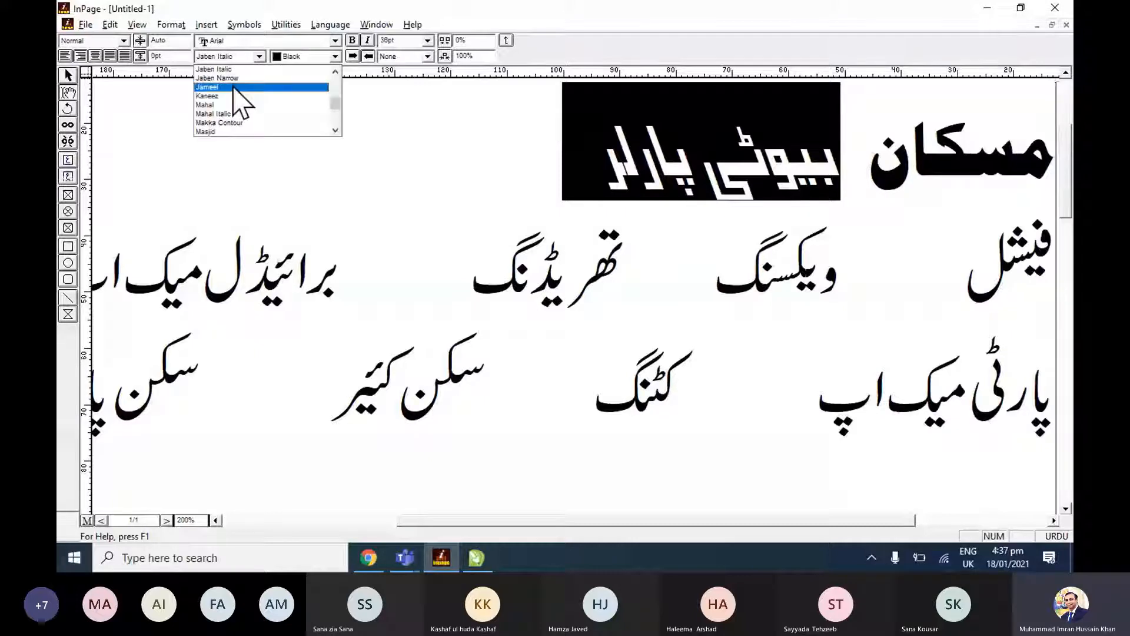
{"action": "left_click_drag", "start_coordinate": [337, 82], "coordinate": [337, 94]}
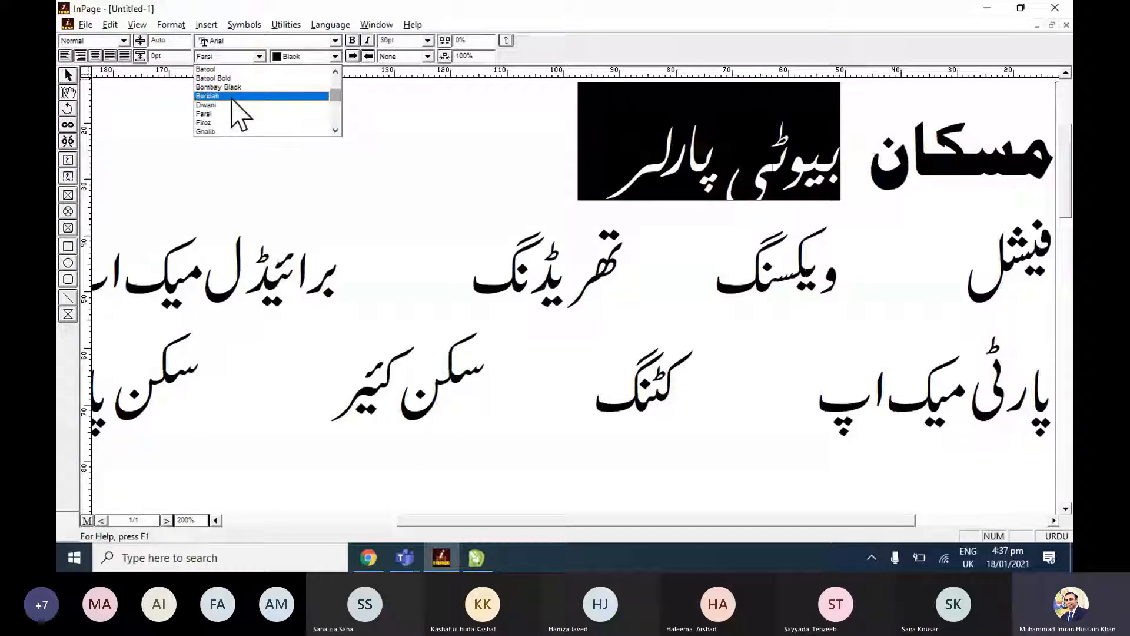
{"action": "left_click", "coordinate": [259, 57]}
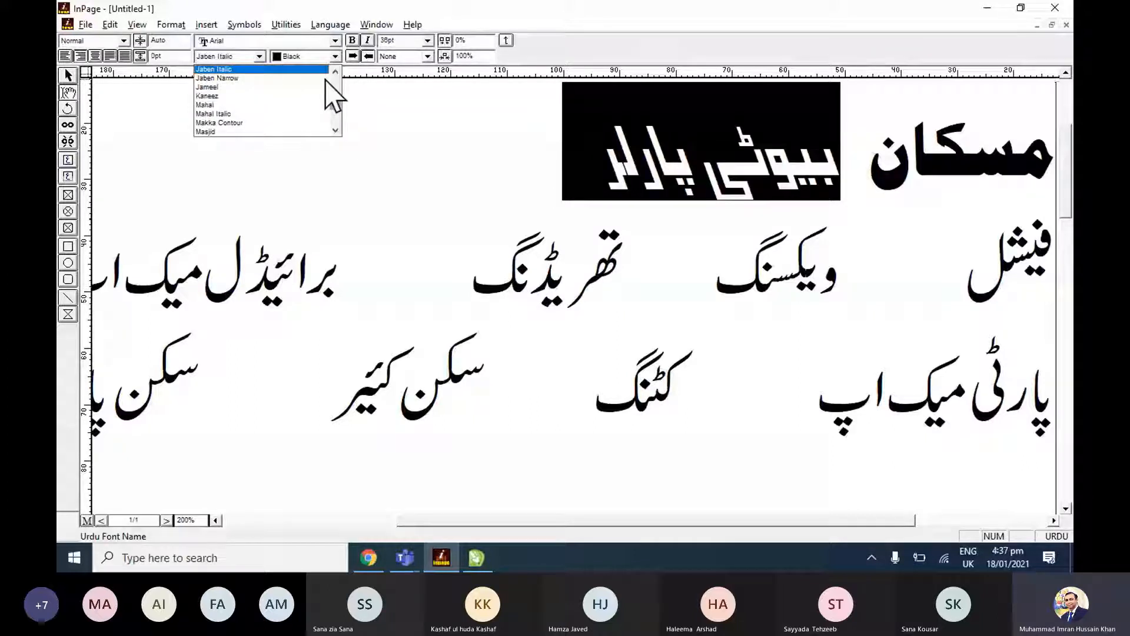
{"action": "scroll", "coordinate": [325, 80], "scroll_direction": "down", "scroll_amount": 10}
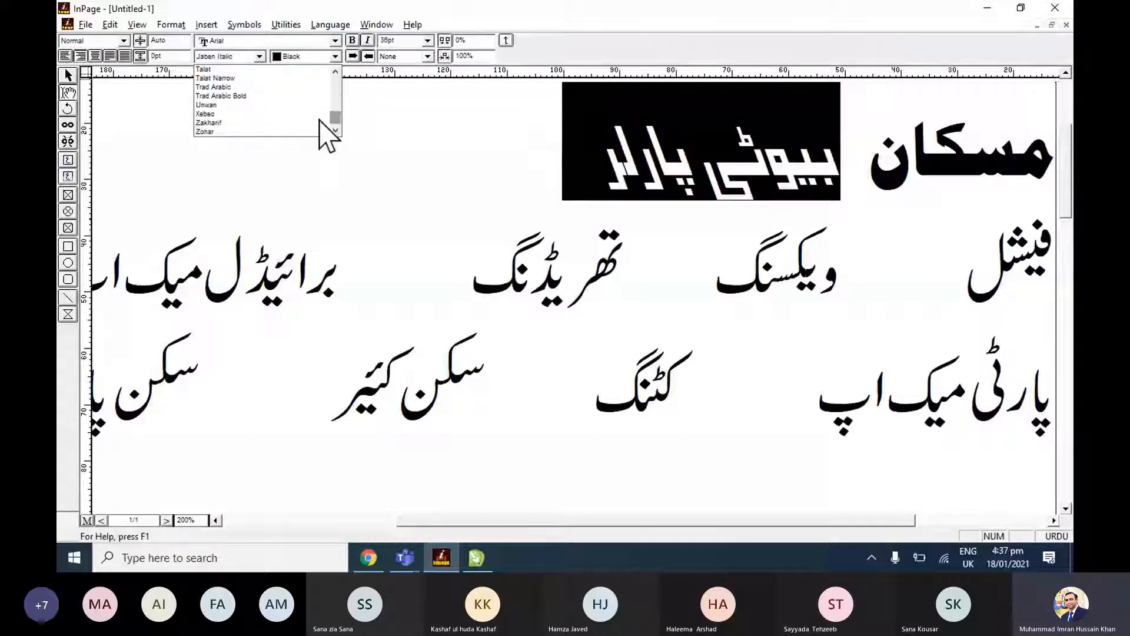
{"action": "left_click", "coordinate": [321, 123]}
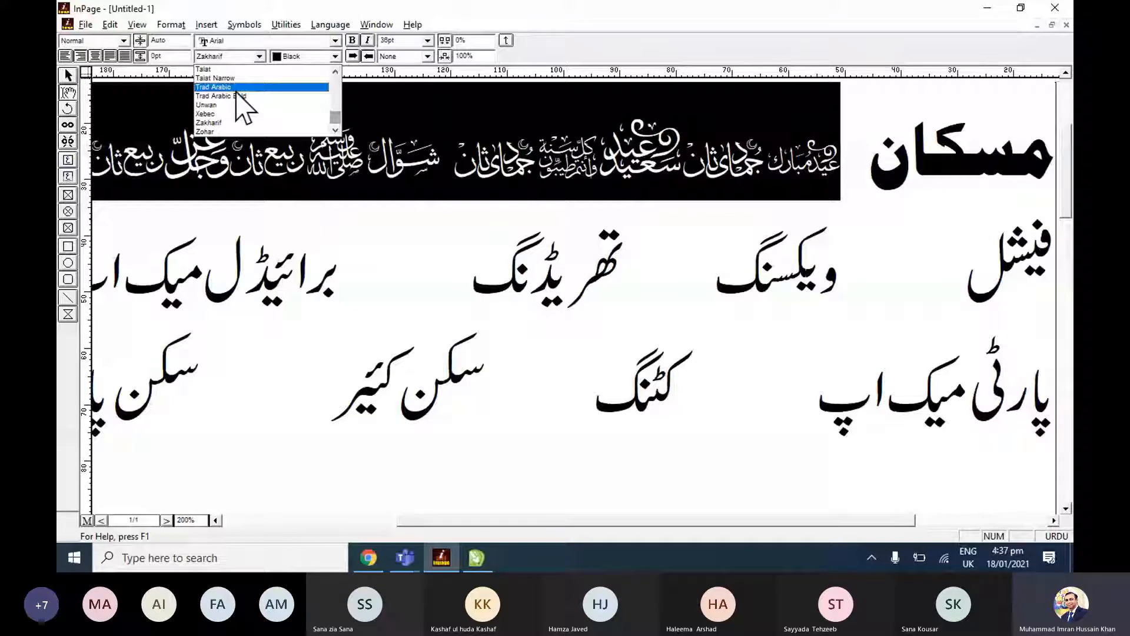
{"action": "left_click", "coordinate": [242, 105]}
{"action": "left_click", "coordinate": [263, 71]}
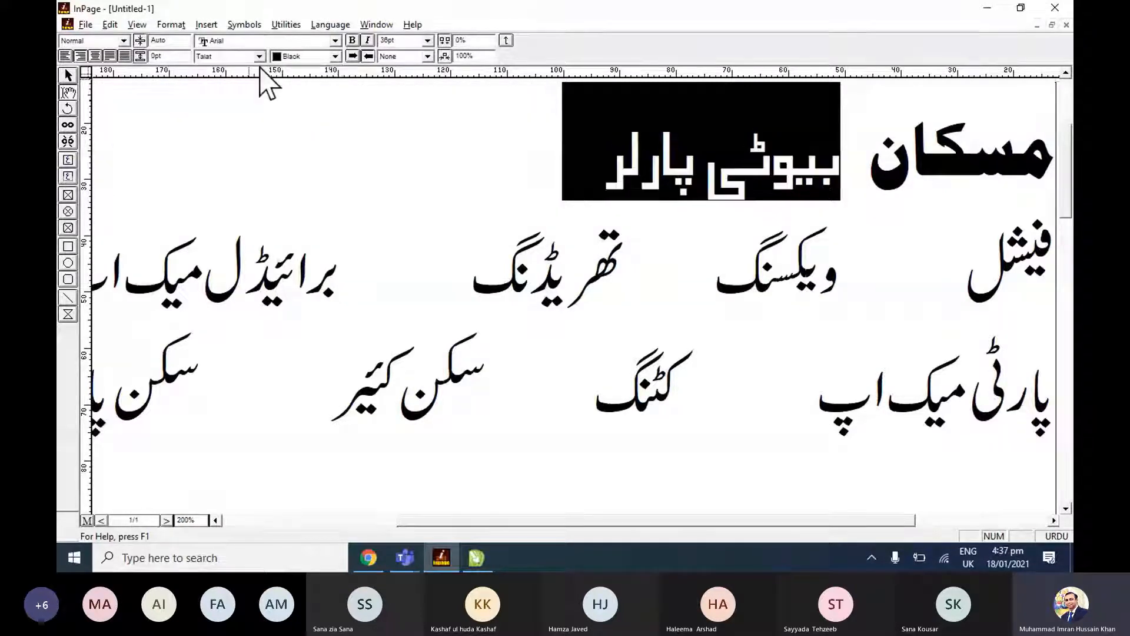
{"action": "left_click", "coordinate": [259, 57]}
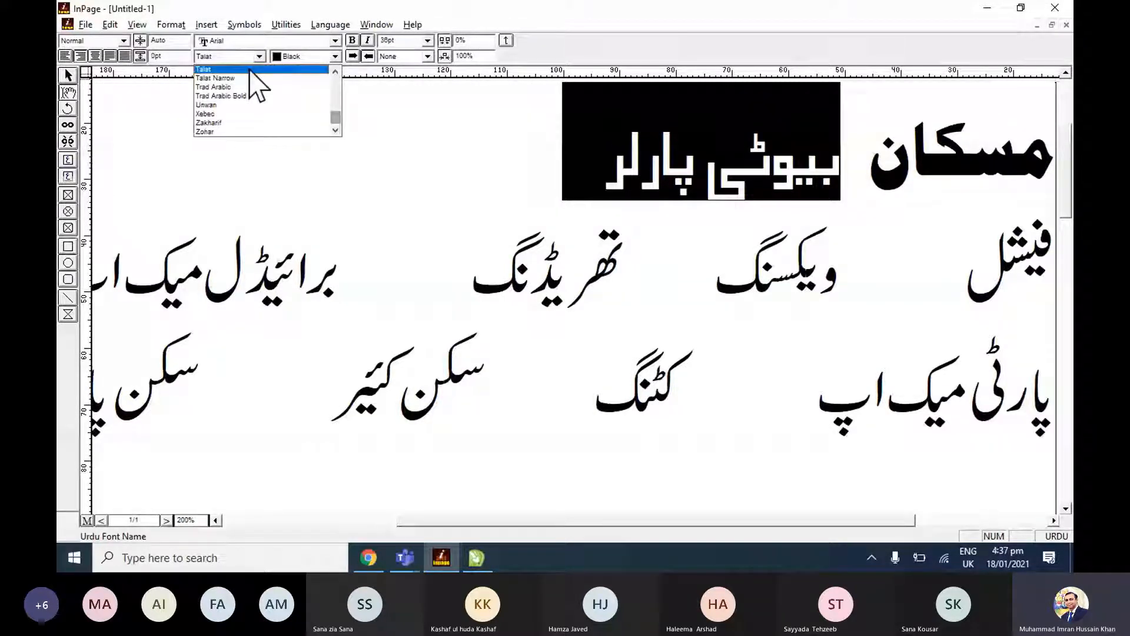
{"action": "left_click_drag", "start_coordinate": [335, 121], "coordinate": [298, 81]}
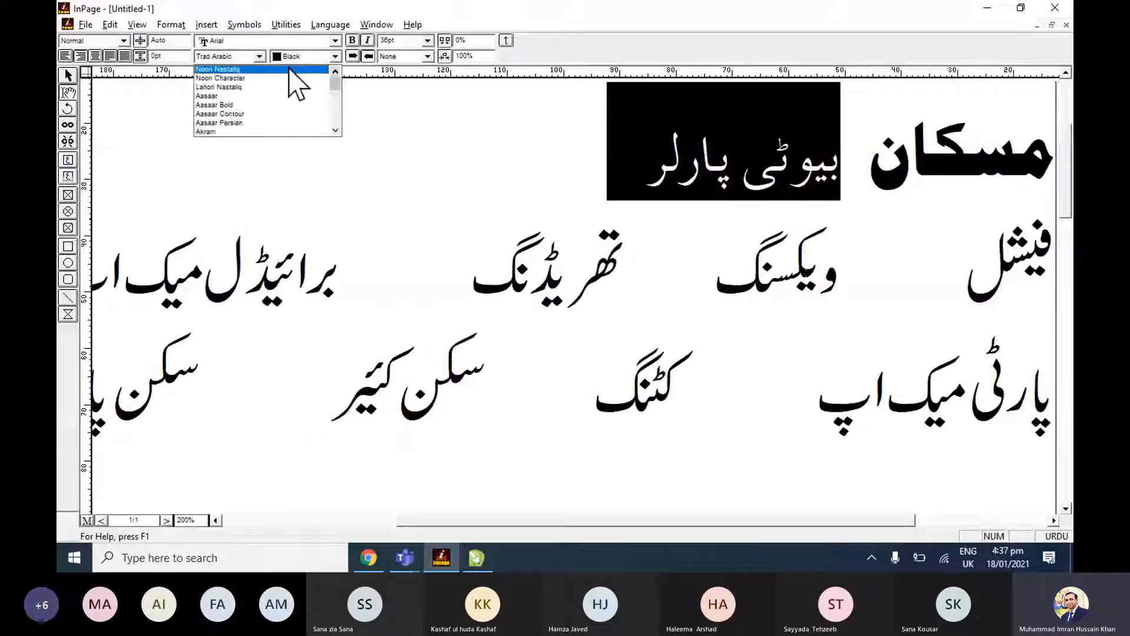
{"action": "left_click", "coordinate": [298, 81]}
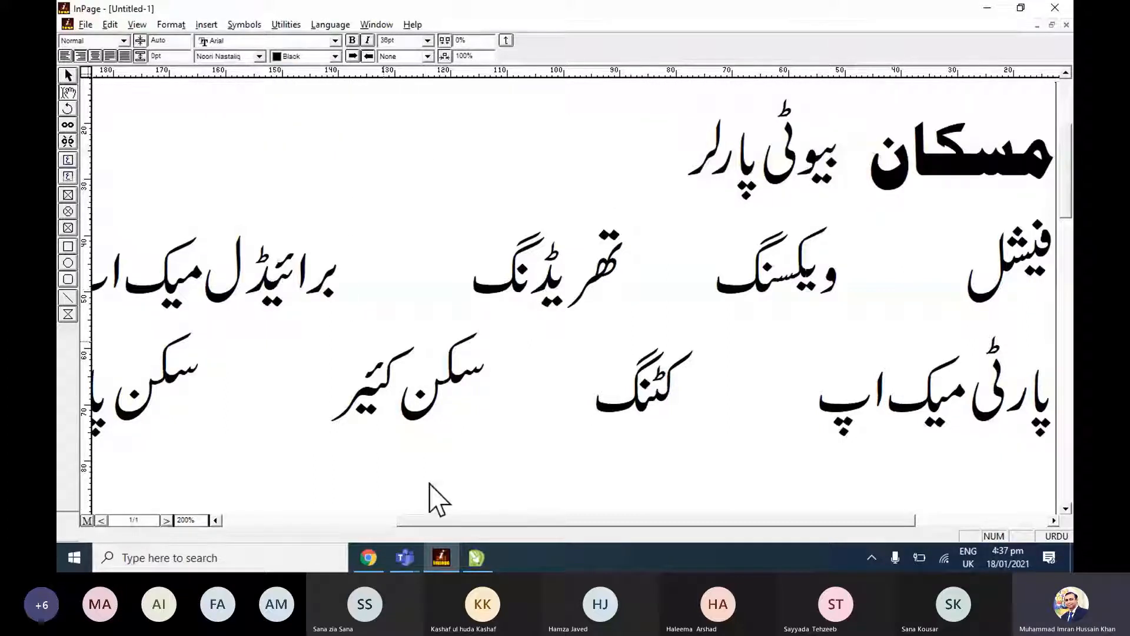
Review the services rows against the reference banner in CorelDRAW and set the mehndi footer line in InPage to the Buridah font.
{"action": "left_click", "coordinate": [397, 369]}
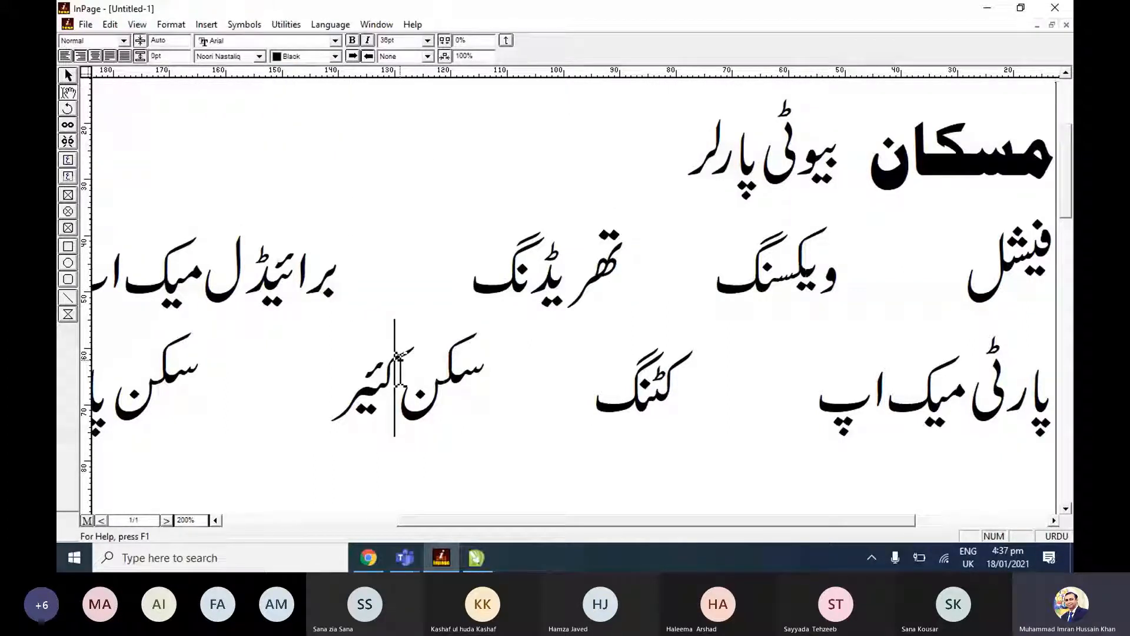
{"action": "key", "text": "End"}
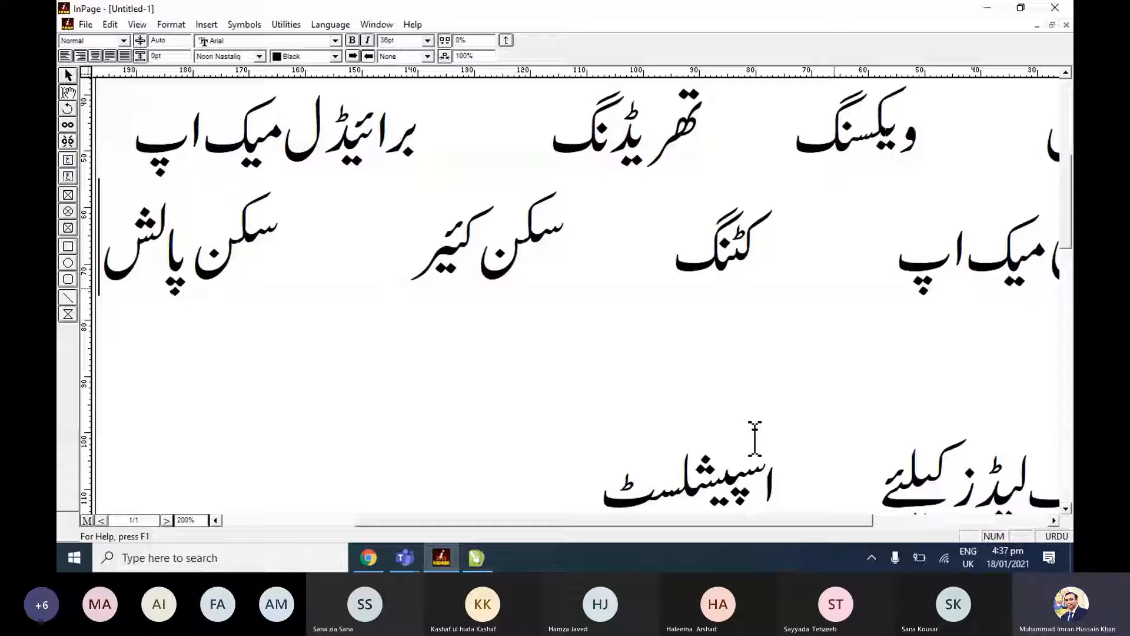
{"action": "key", "text": "alt+Tab"}
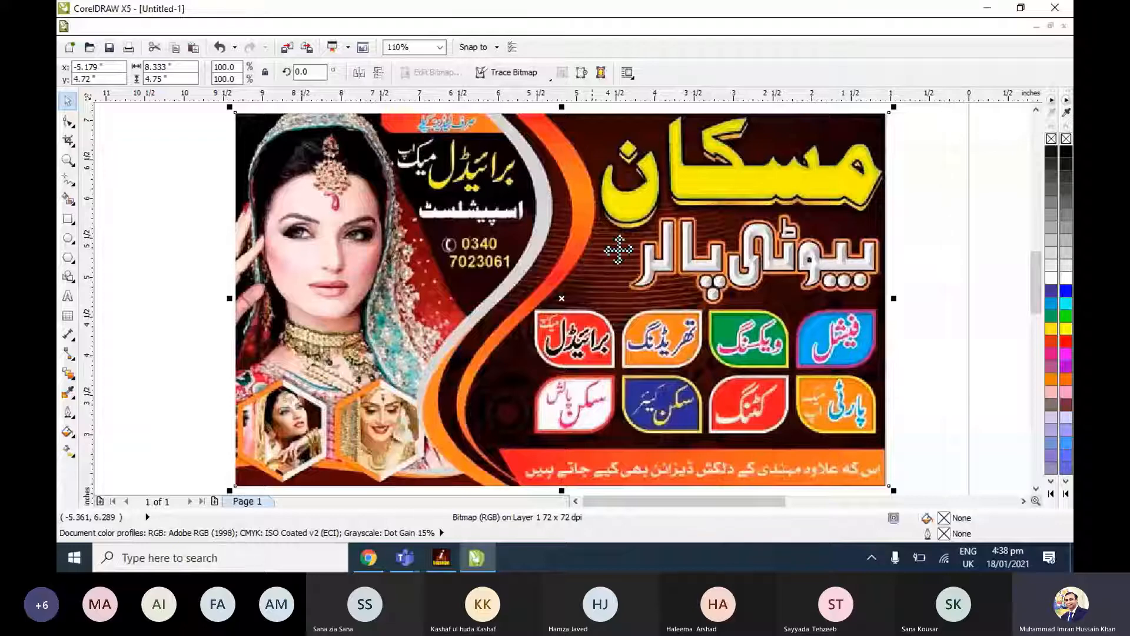
{"action": "key", "text": "alt+Tab"}
{"action": "triple_click", "coordinate": [760, 448]}
{"action": "left_click", "coordinate": [259, 56]}
{"action": "scroll", "coordinate": [242, 118], "scroll_direction": "down", "scroll_amount": 2}
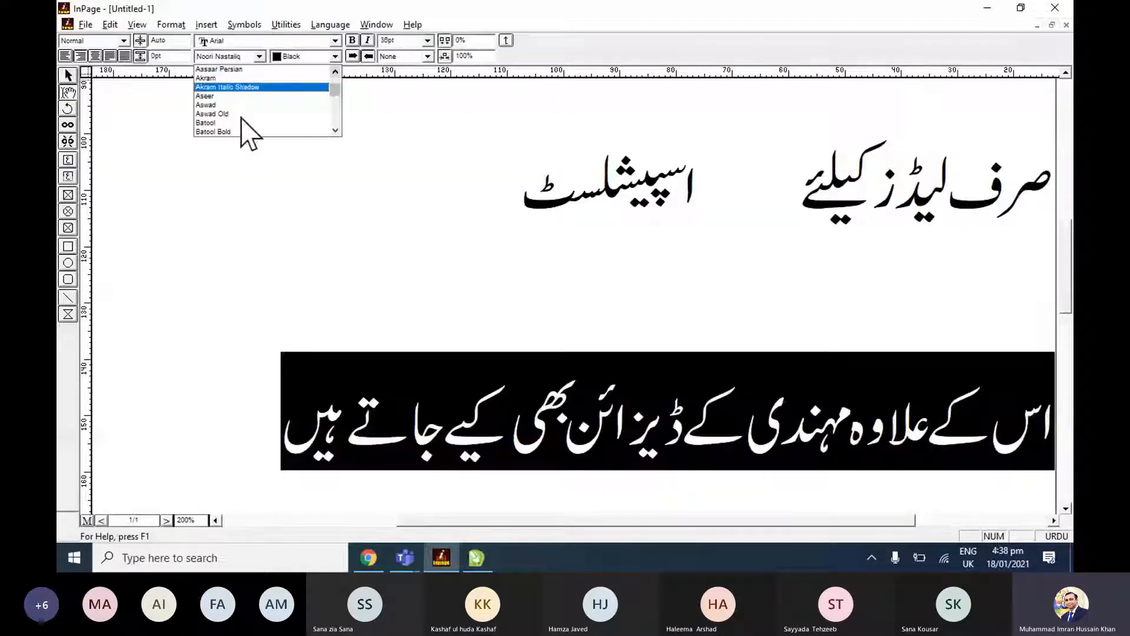
{"action": "scroll", "coordinate": [248, 132], "scroll_direction": "down", "scroll_amount": 1}
{"action": "left_click", "coordinate": [235, 123]}
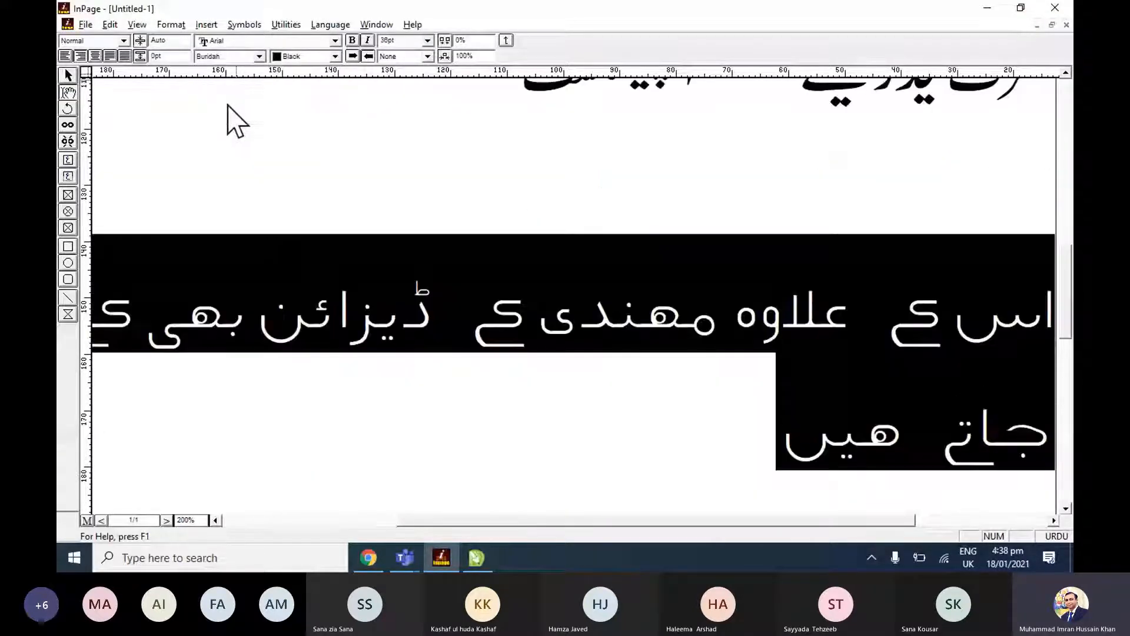
Set the mehndi footer line to the Ghalib font and examine its first word in the text brought into CorelDRAW.
{"action": "key", "text": "ctrl+z"}
{"action": "left_click", "coordinate": [581, 374]}
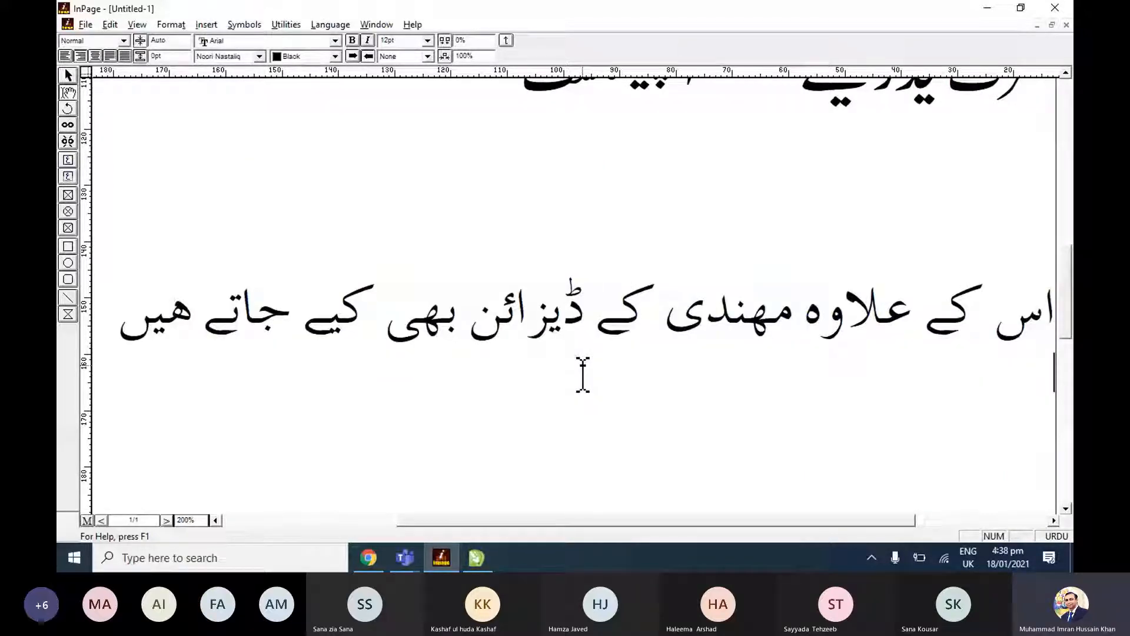
{"action": "key", "text": "alt+Tab"}
{"action": "key", "text": "shift+F2"}
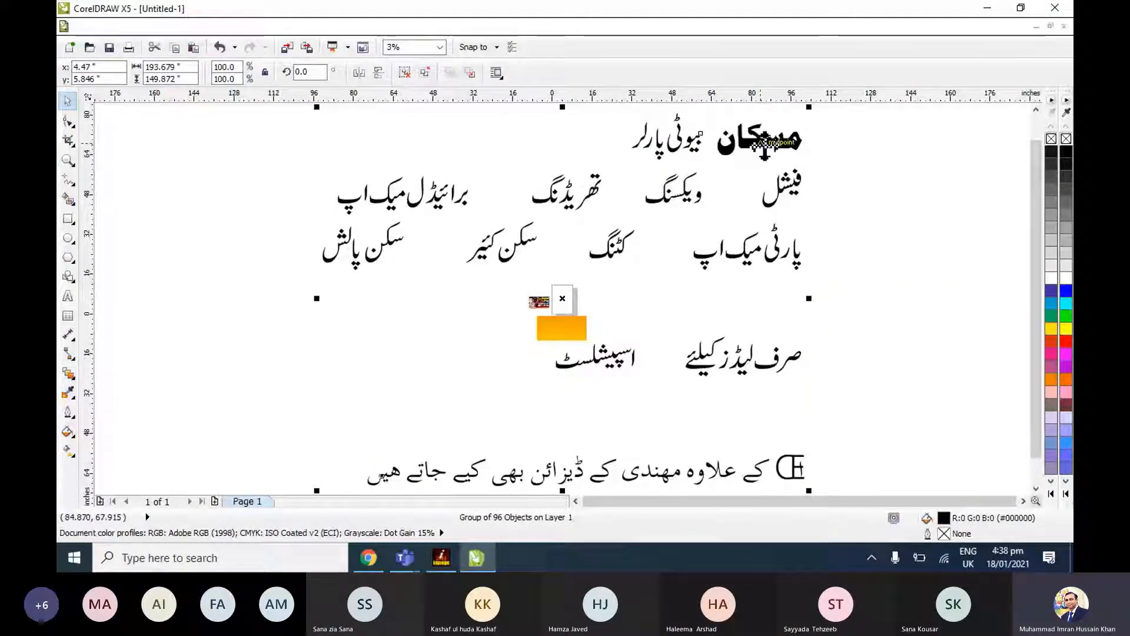
{"action": "left_click", "coordinate": [764, 148]}
{"action": "left_click", "coordinate": [808, 483]}
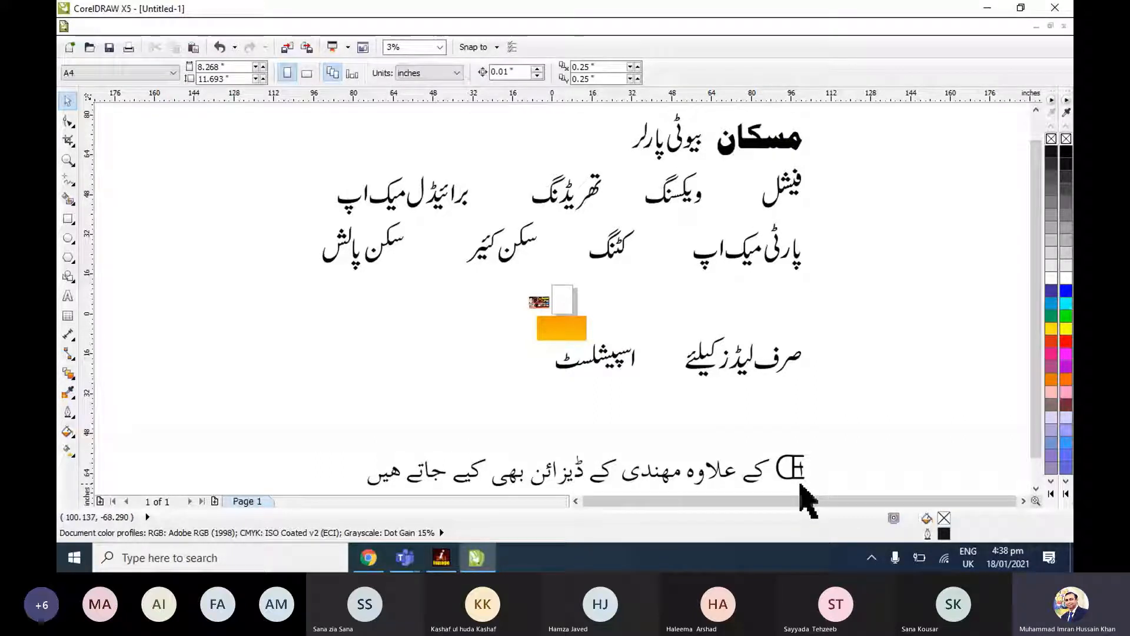
{"action": "scroll", "coordinate": [810, 488], "scroll_direction": "up", "scroll_amount": 2}
{"action": "left_click", "coordinate": [793, 463]}
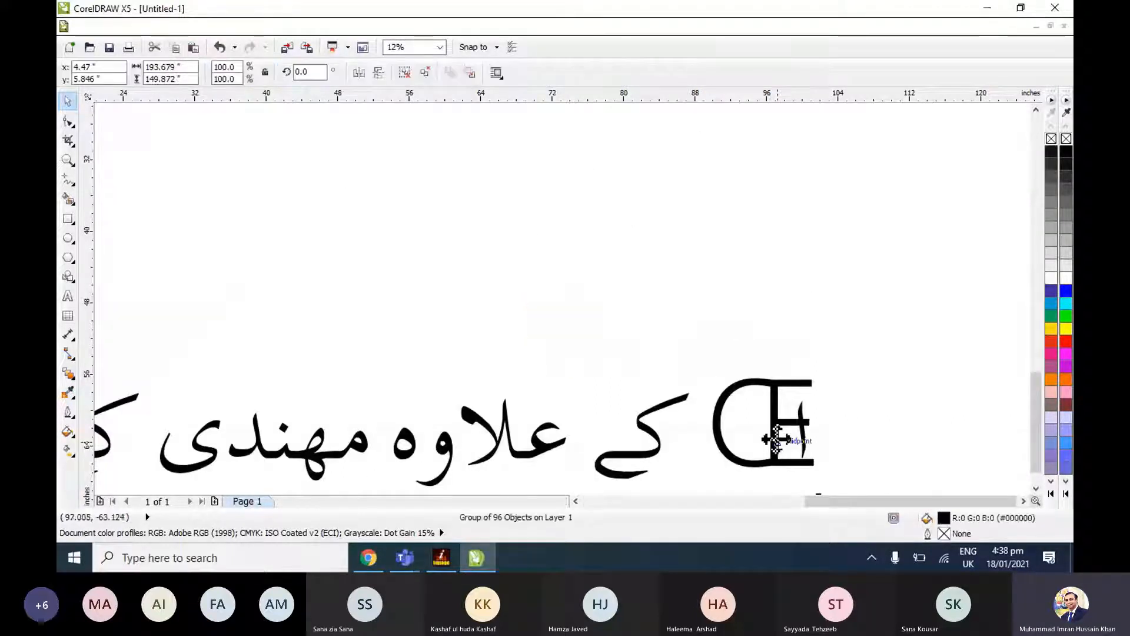
{"action": "scroll", "coordinate": [776, 439], "scroll_direction": "down", "scroll_amount": 2}
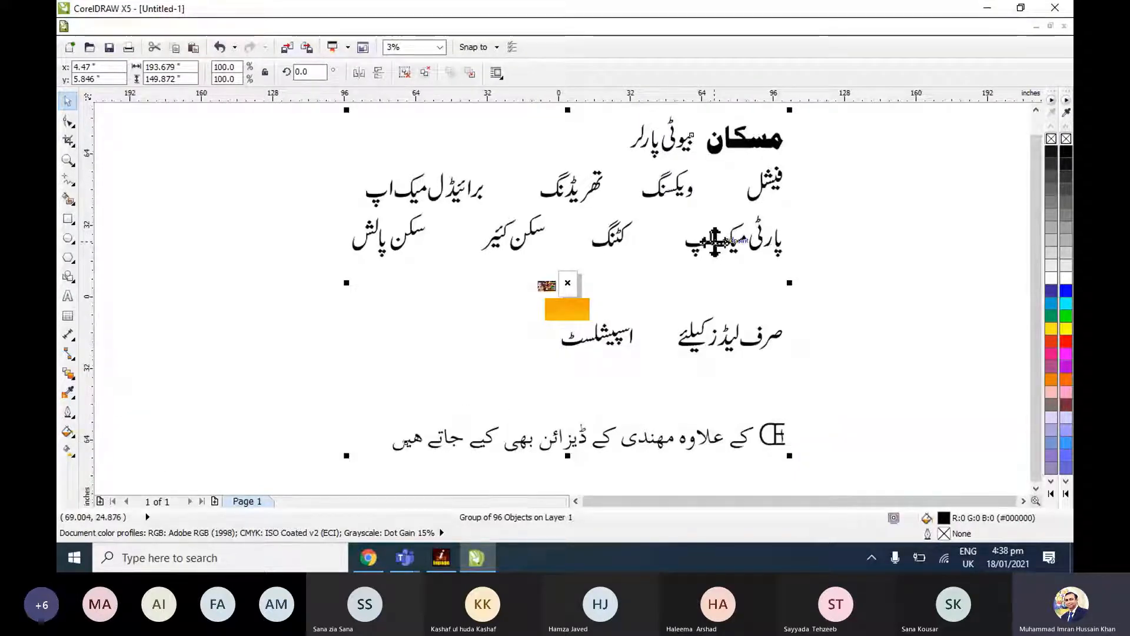
Back in InPage, try the Qamar, Rouqa and Sadaf fonts on the mehndi footer line.
{"action": "key", "text": "alt+Tab"}
{"action": "left_click", "coordinate": [68, 91]}
{"action": "left_click_drag", "start_coordinate": [1053, 320], "coordinate": [120, 337]}
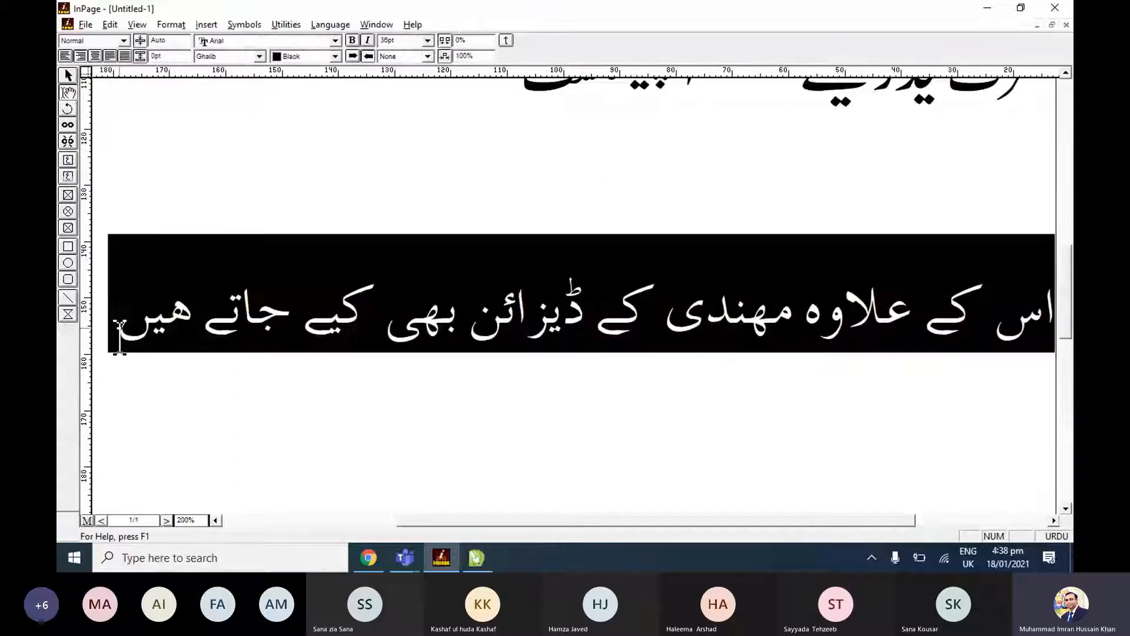
{"action": "left_click", "coordinate": [259, 56]}
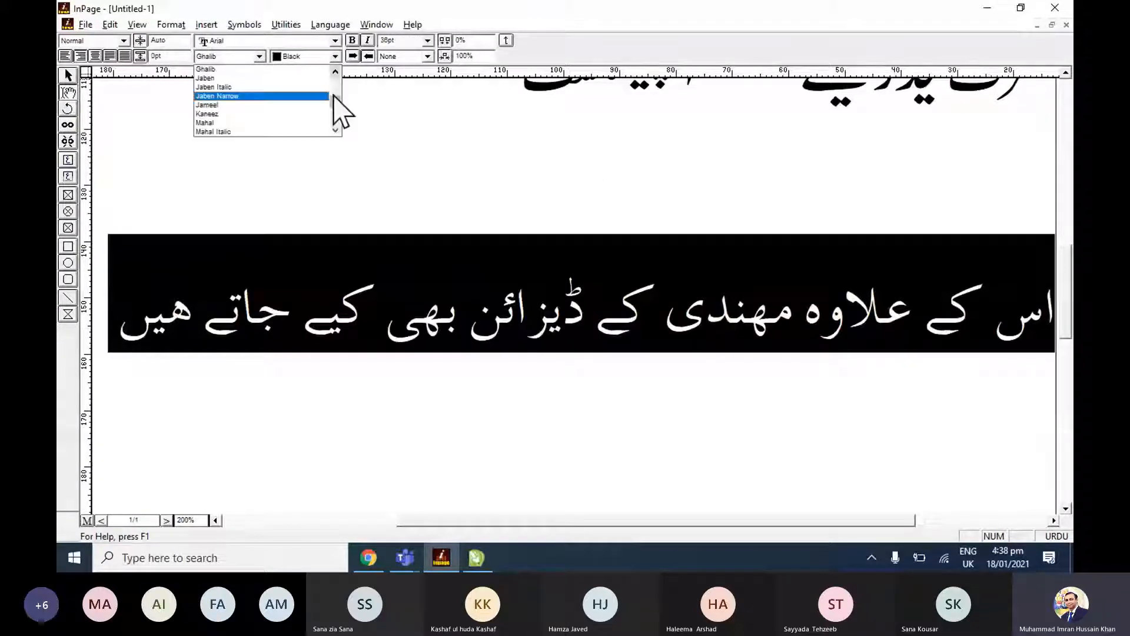
{"action": "left_click", "coordinate": [284, 114]}
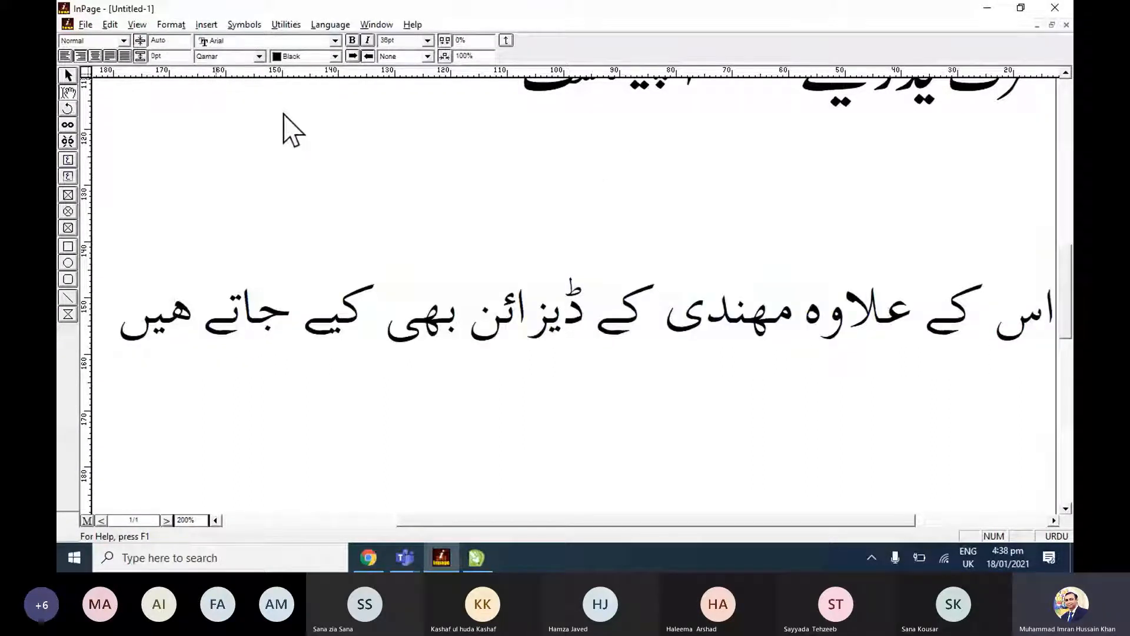
{"action": "left_click", "coordinate": [259, 57]}
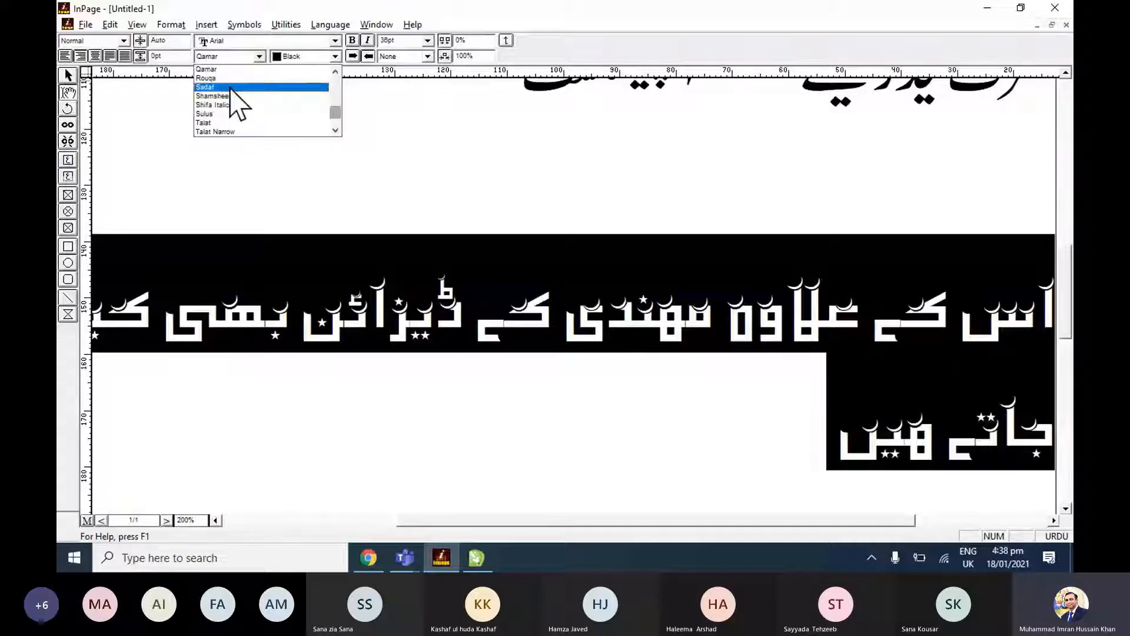
{"action": "left_click", "coordinate": [230, 88]}
{"action": "left_click", "coordinate": [259, 56]}
{"action": "scroll", "coordinate": [232, 86], "scroll_direction": "up", "scroll_amount": 1}
{"action": "left_click", "coordinate": [232, 87]}
{"action": "left_click", "coordinate": [259, 57]}
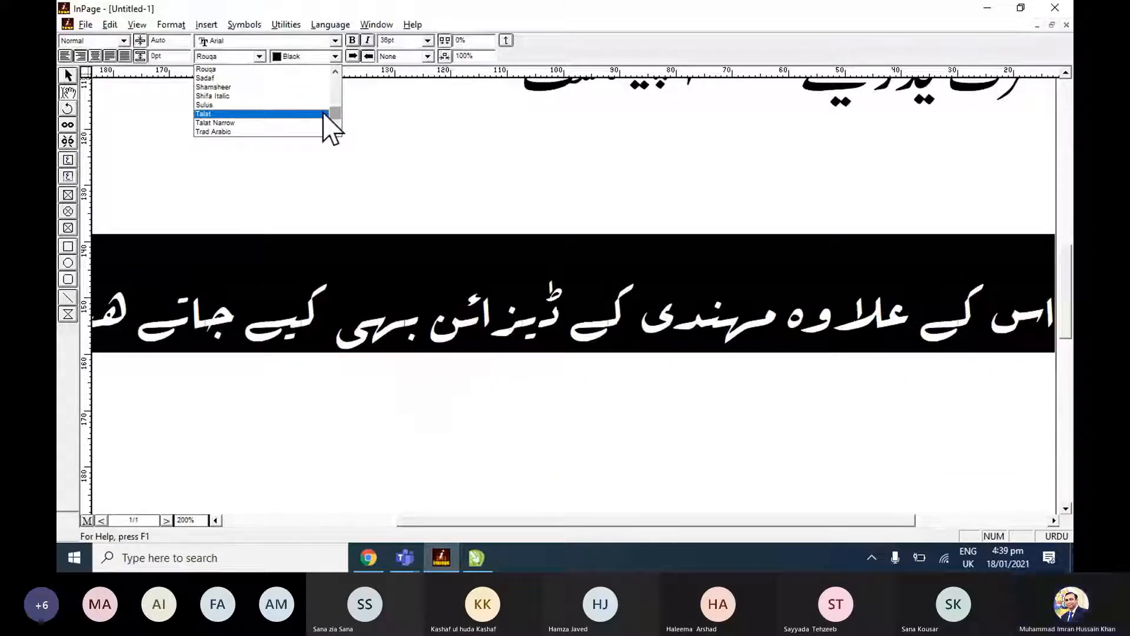
{"action": "scroll", "coordinate": [285, 94], "scroll_direction": "up", "scroll_amount": 1}
{"action": "left_click", "coordinate": [285, 94]}
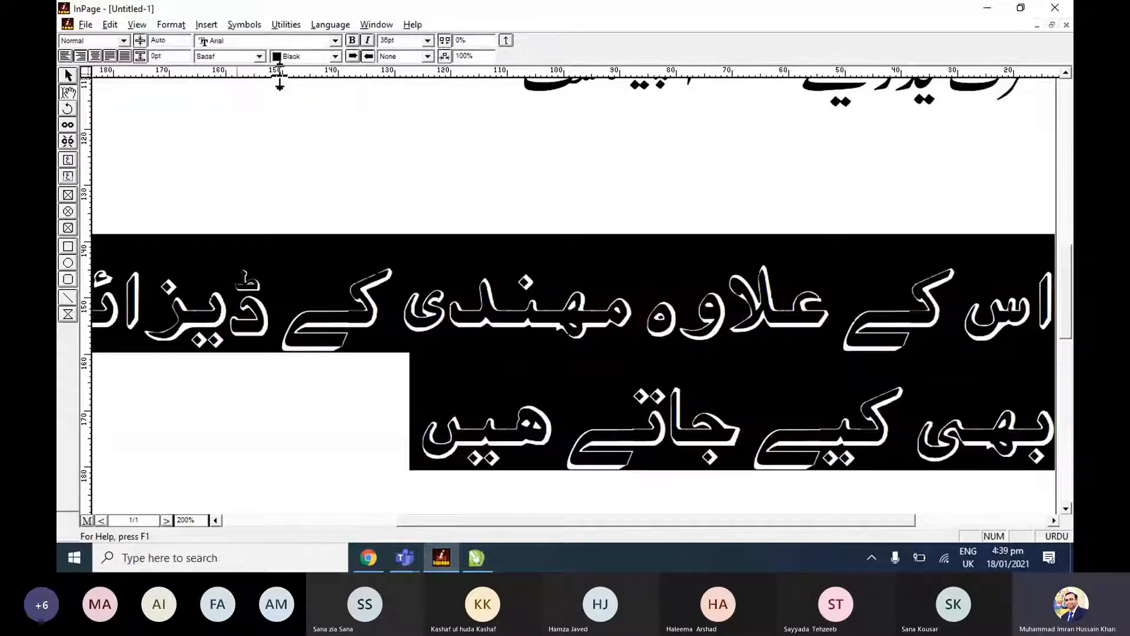
Set the mehndi footer line to the Batool font and paste the InPage text into CorelDRAW to check its lettering.
{"action": "left_click", "coordinate": [259, 56]}
{"action": "left_click_drag", "start_coordinate": [337, 112], "coordinate": [335, 89]}
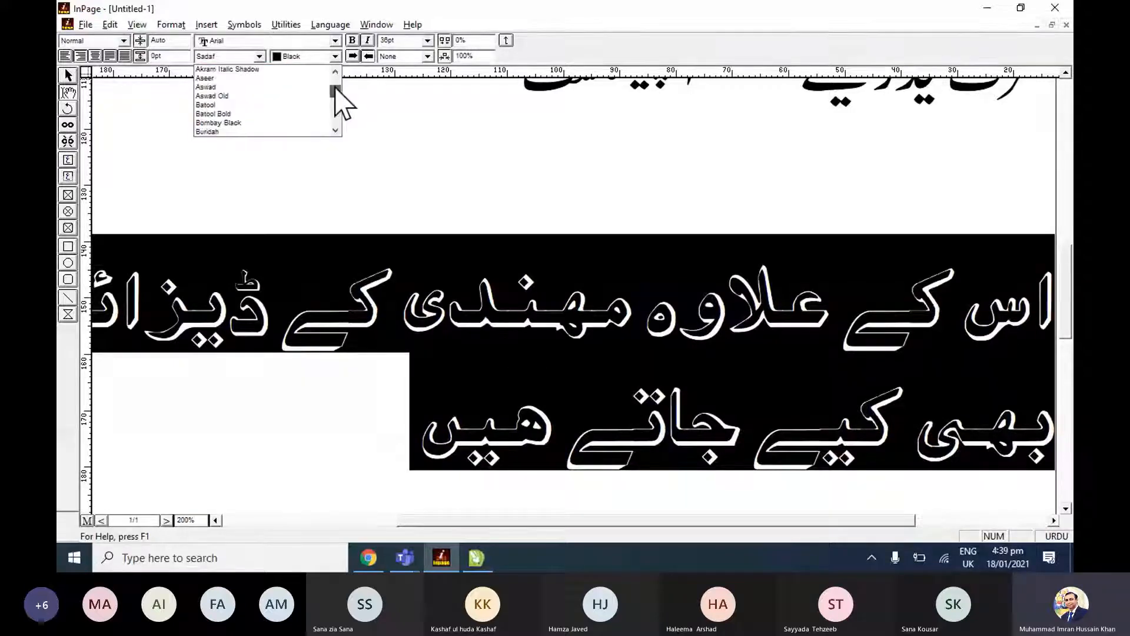
{"action": "left_click", "coordinate": [288, 105]}
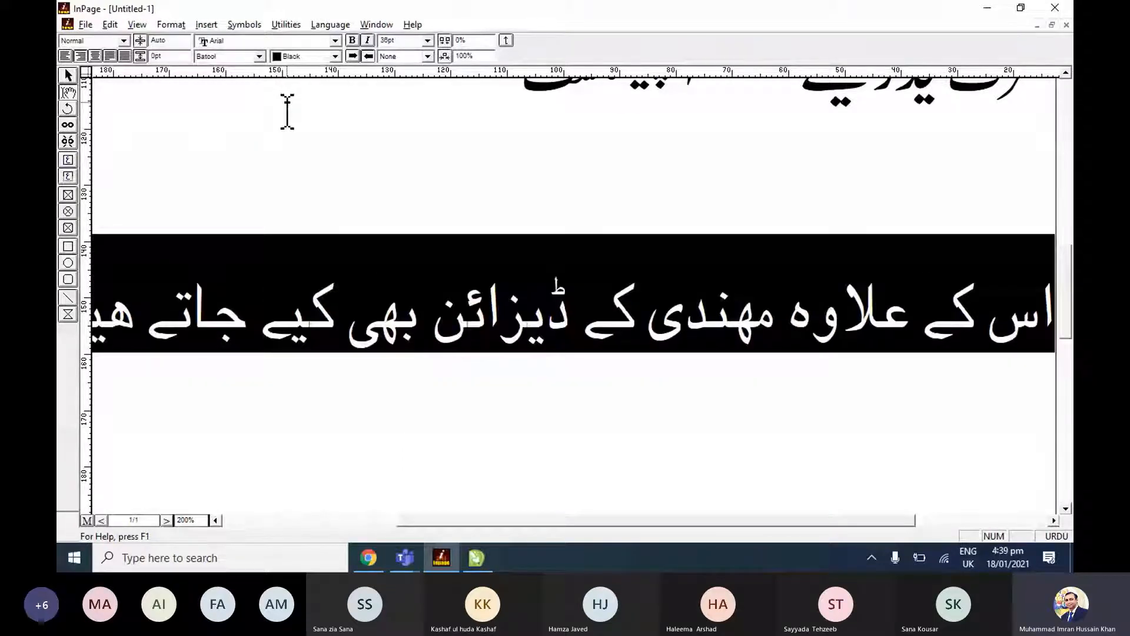
{"action": "left_click", "coordinate": [68, 75]}
{"action": "key", "text": "alt+Tab"}
{"action": "key", "text": "ctrl+v"}
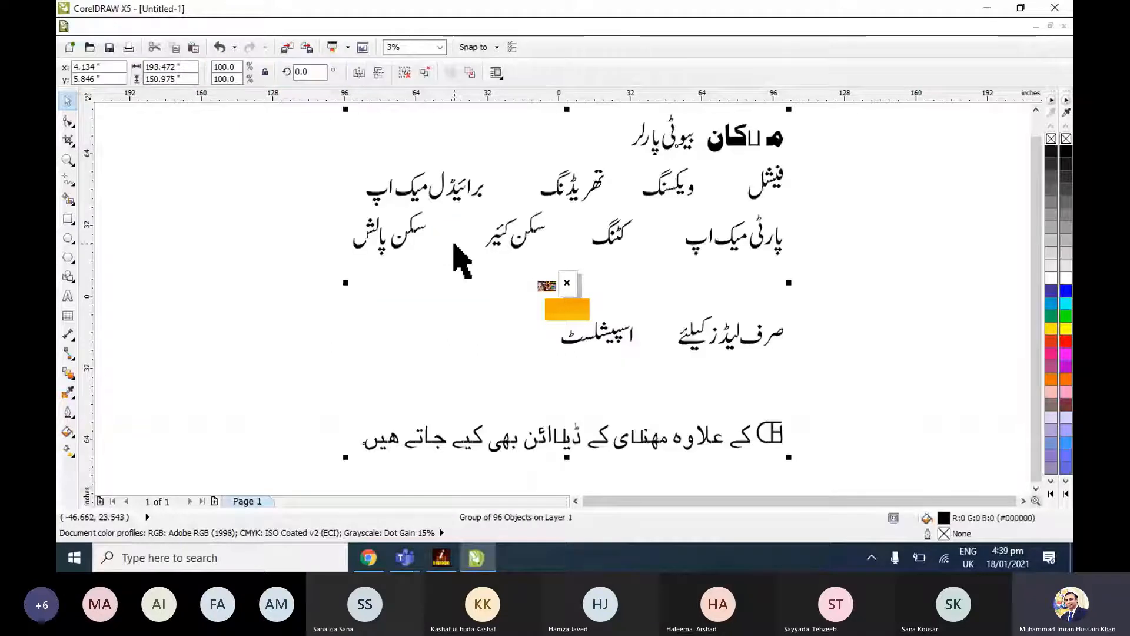
{"action": "left_click", "coordinate": [778, 434]}
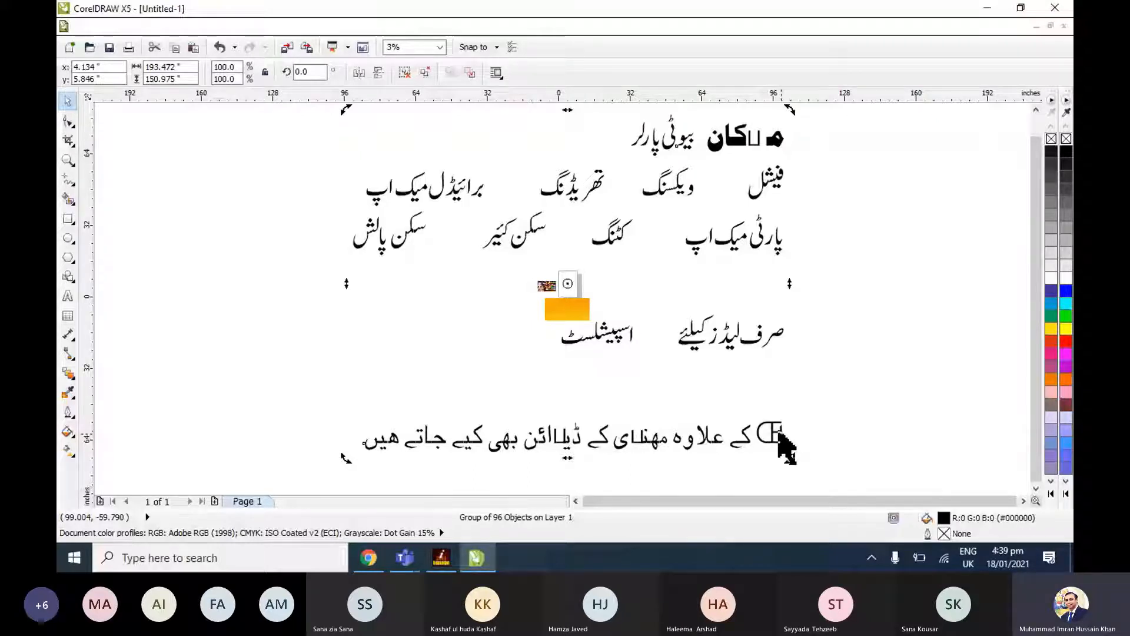
Indent the start of the mehndi footer line by one tab in InPage and bring the text into CorelDRAW again.
{"action": "key", "text": "alt+Tab"}
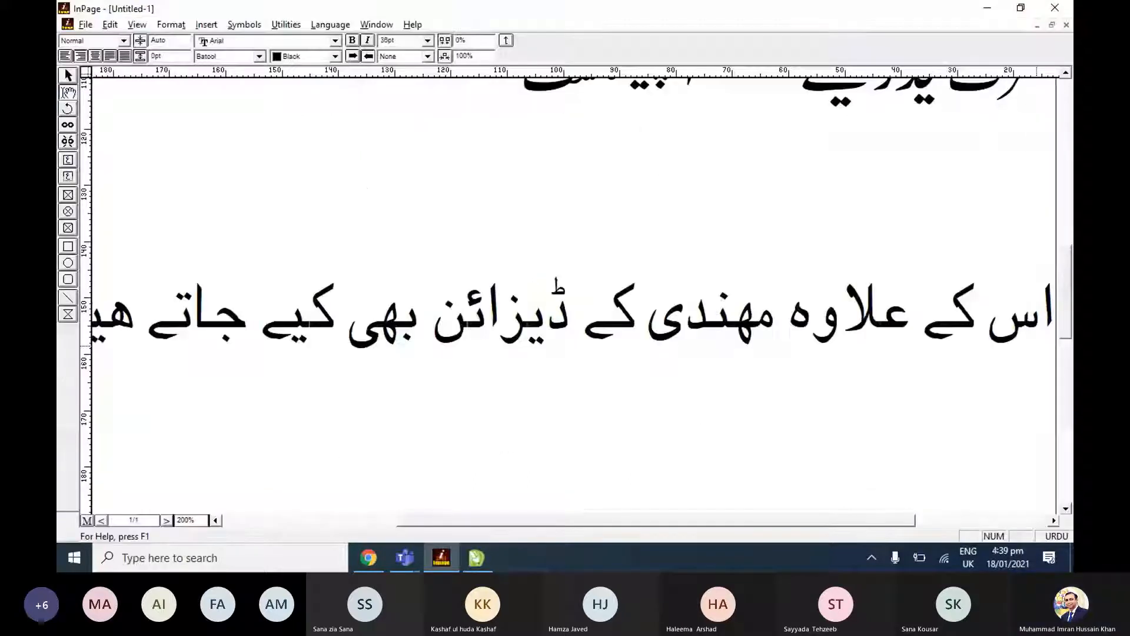
{"action": "key", "text": "Tab"}
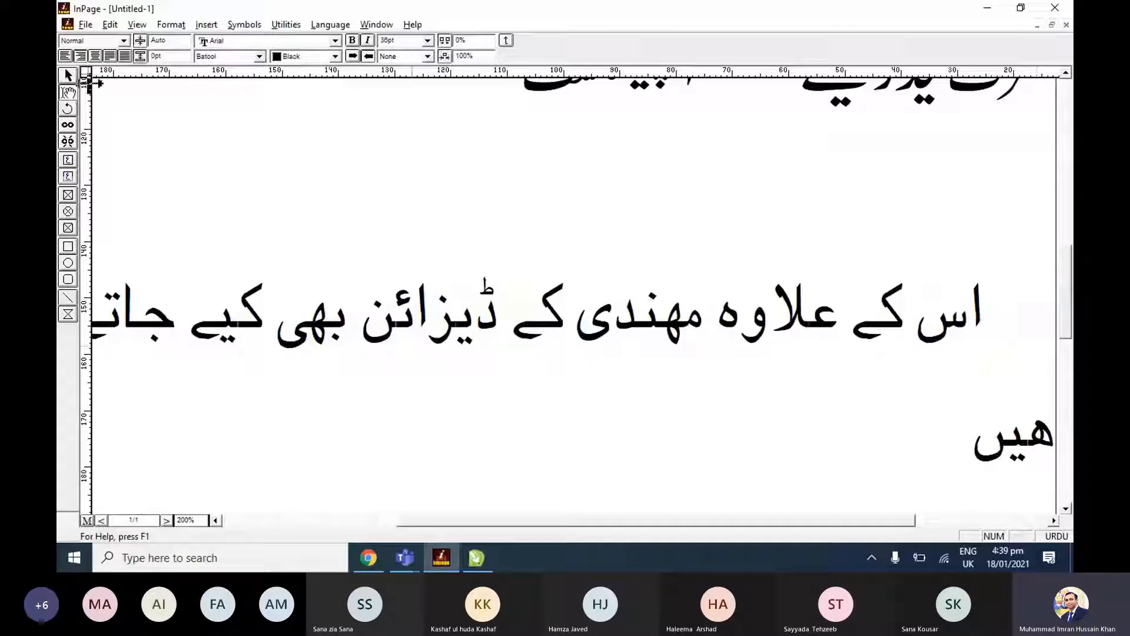
{"action": "key", "text": "Escape"}
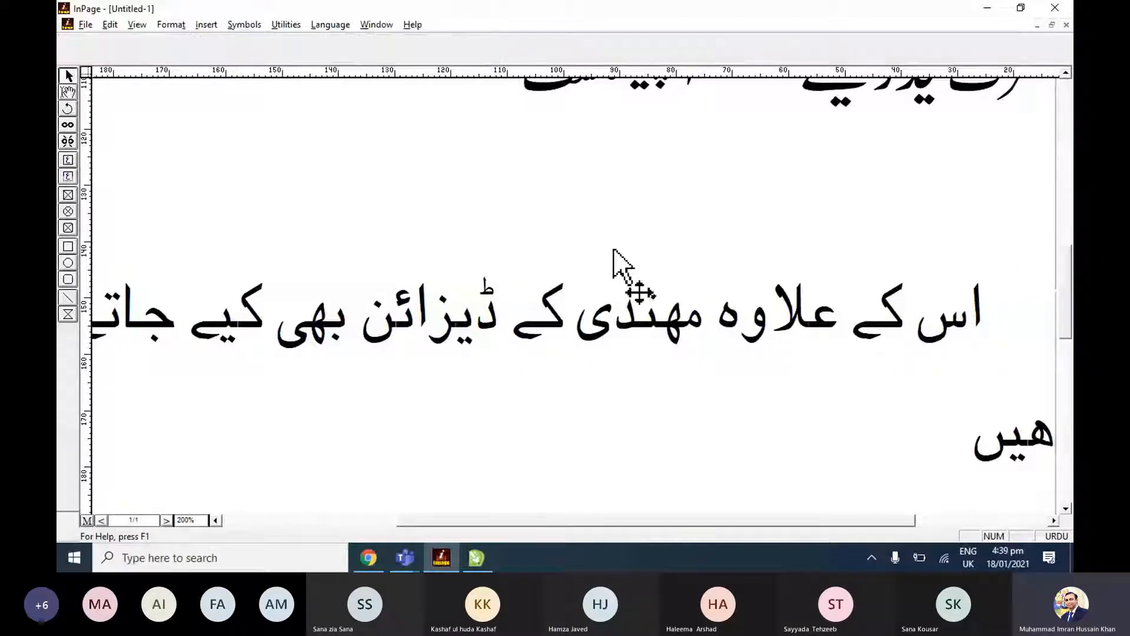
{"action": "right_click", "coordinate": [613, 250]}
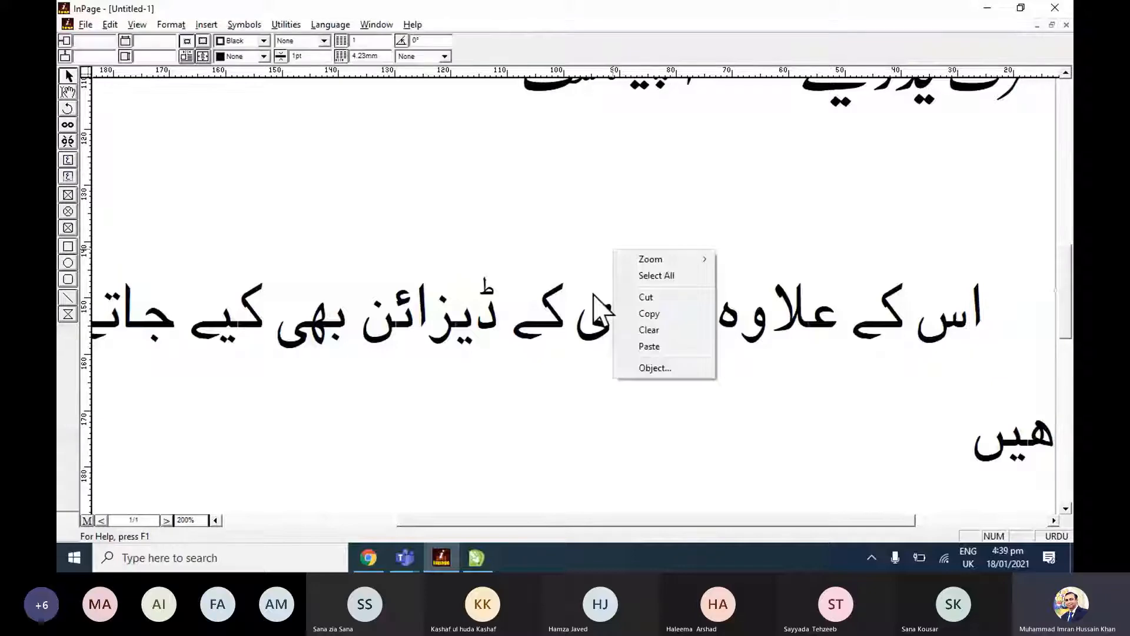
{"action": "key", "text": "alt+Tab"}
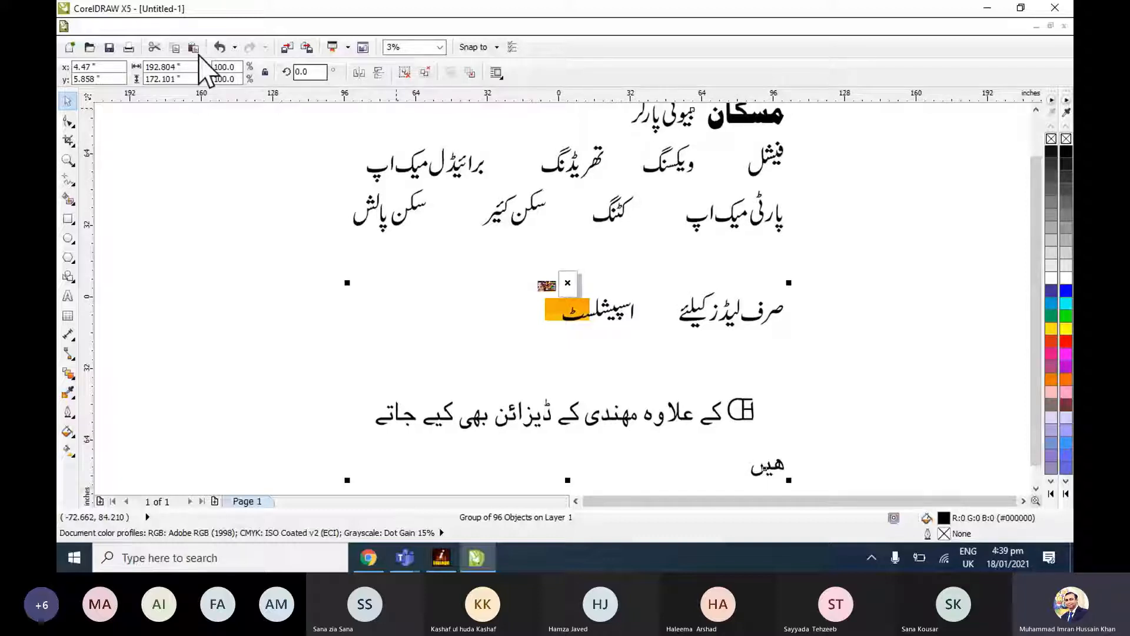
Scale the pasted Urdu text group to 10% in both width and height.
{"action": "double_click", "coordinate": [224, 68]}
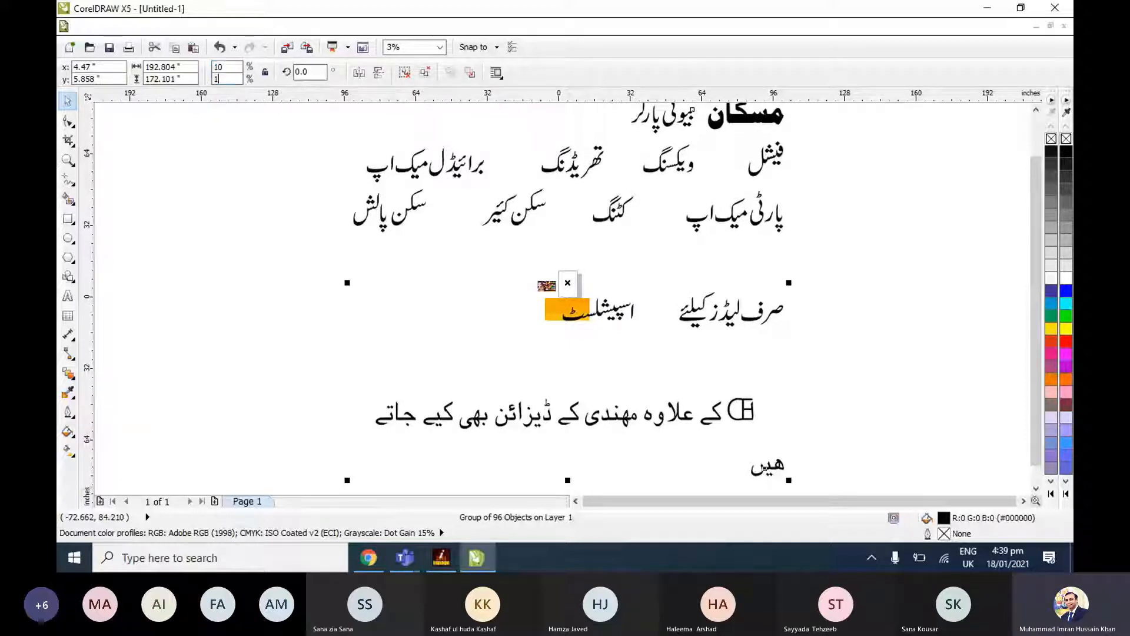
{"action": "type", "text": "10"}
{"action": "key", "text": "Return"}
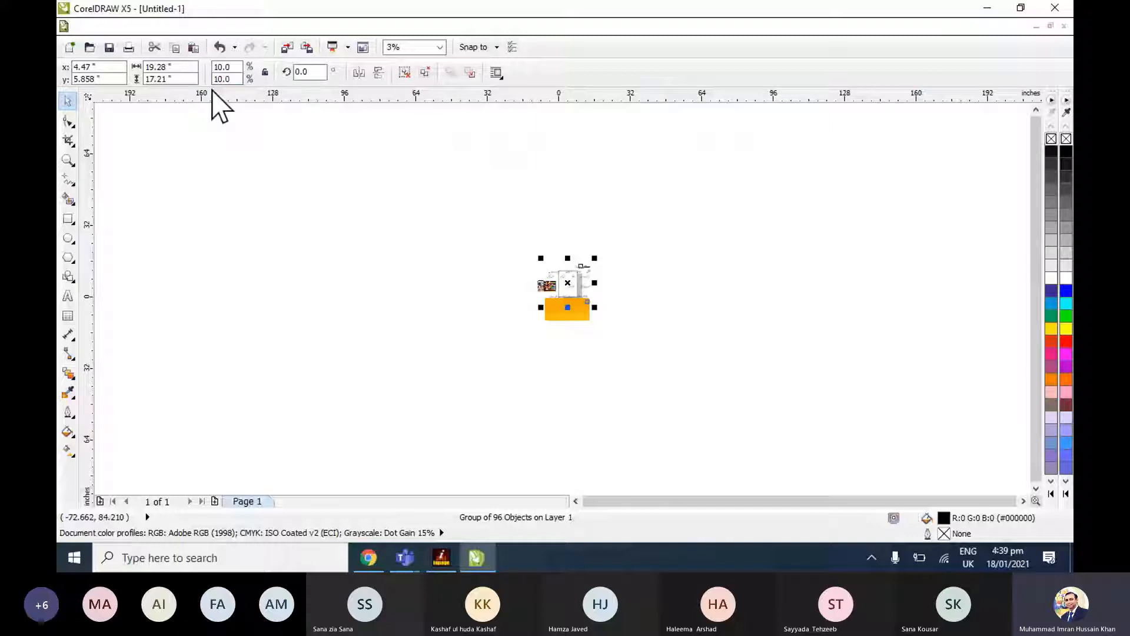
{"action": "key", "text": "F4"}
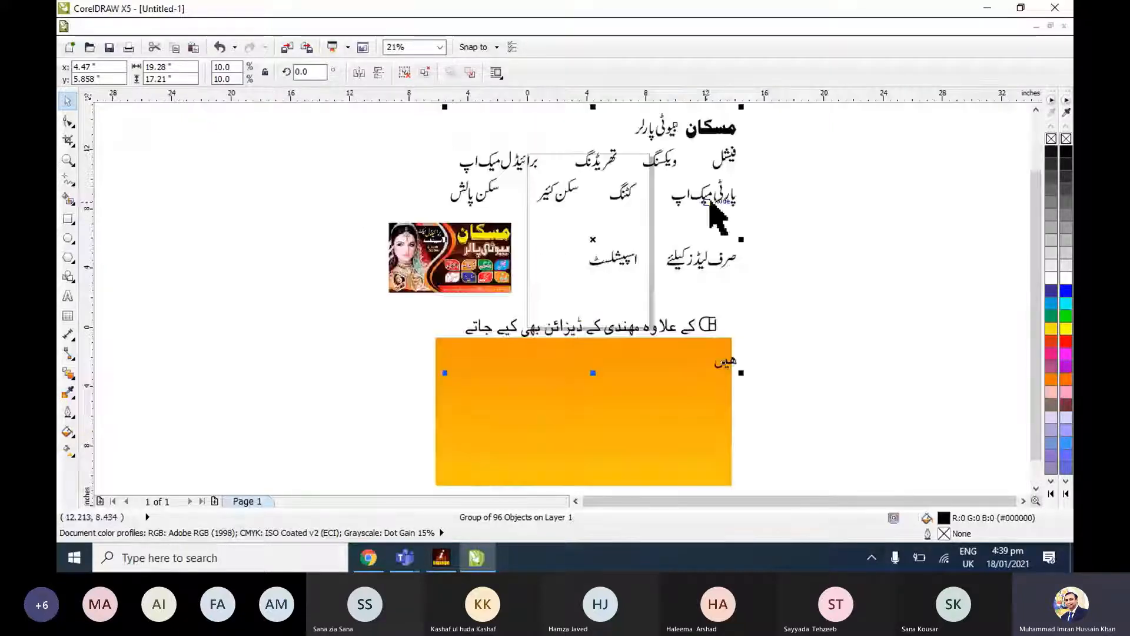
Move the Urdu text group to the empty area right of the page and shift the orange banner rectangle left.
{"action": "left_click", "coordinate": [694, 200]}
{"action": "left_click", "coordinate": [694, 201]}
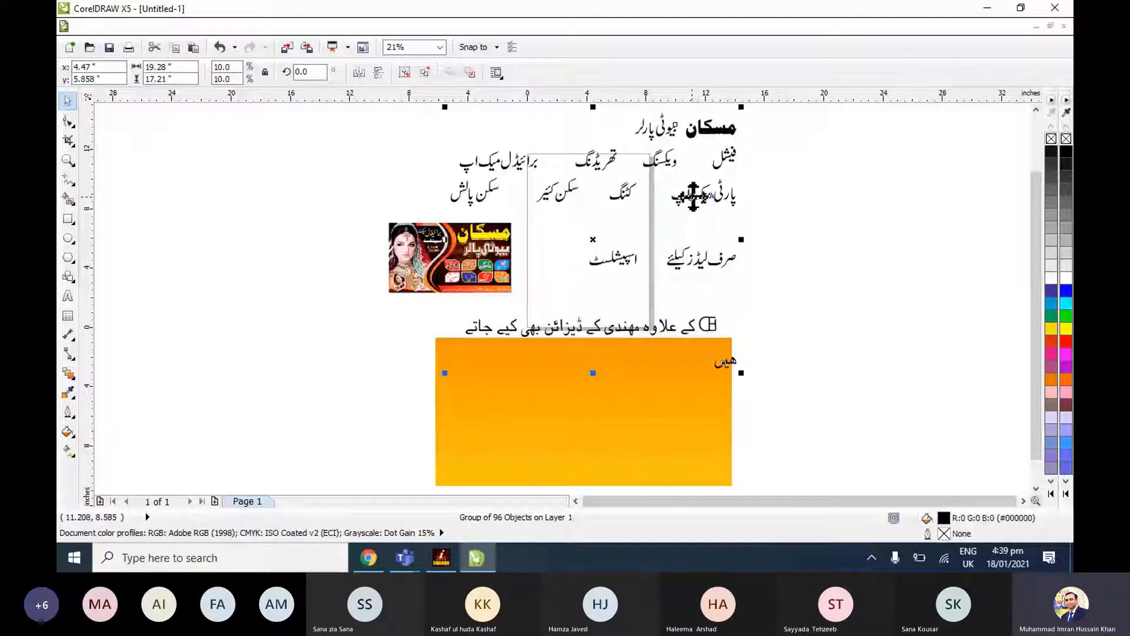
{"action": "left_click_drag", "start_coordinate": [694, 200], "coordinate": [883, 177]}
{"action": "left_click_drag", "start_coordinate": [676, 369], "coordinate": [525, 362]}
{"action": "left_click_drag", "start_coordinate": [815, 315], "coordinate": [834, 343]}
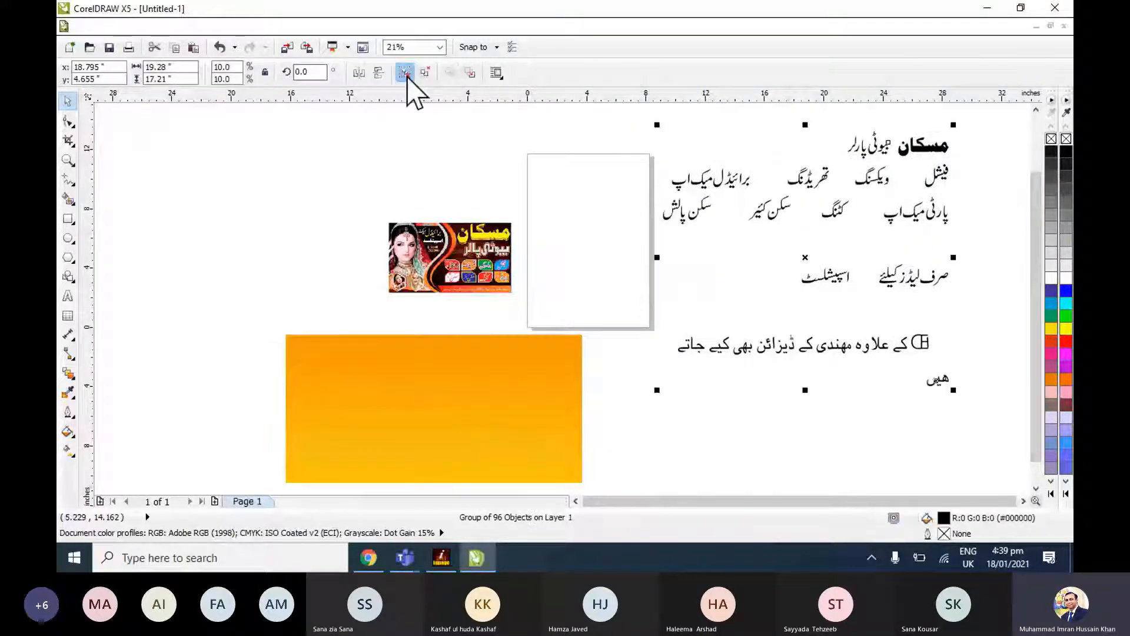
Ungroup the Urdu text and select all objects of the two-line mehndi footer.
{"action": "left_click", "coordinate": [407, 74]}
{"action": "left_click", "coordinate": [857, 353]}
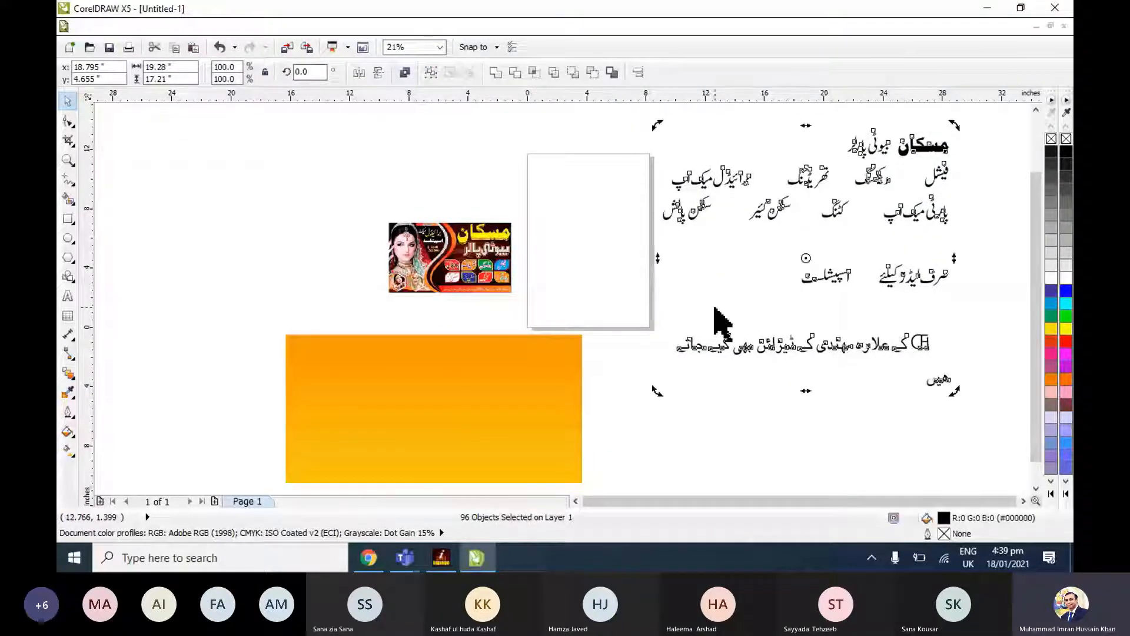
{"action": "left_click_drag", "start_coordinate": [651, 316], "coordinate": [980, 450]}
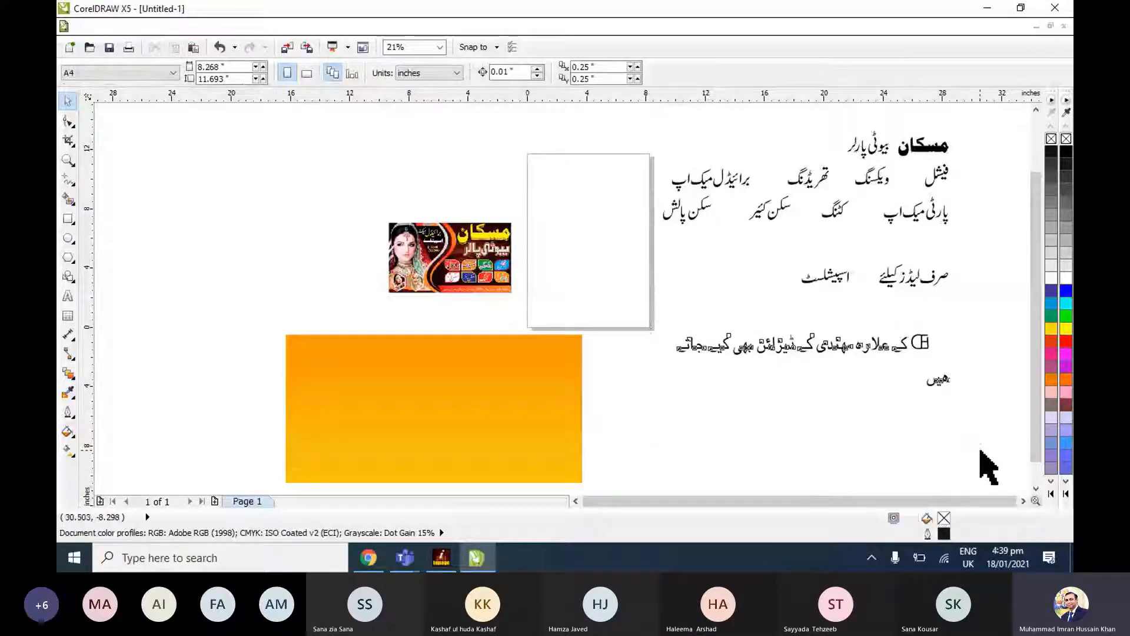
Draw a text box about 134 mm wide and 22 mm tall in InPage and move the mehndi footer text into it.
{"action": "left_click", "coordinate": [442, 557]}
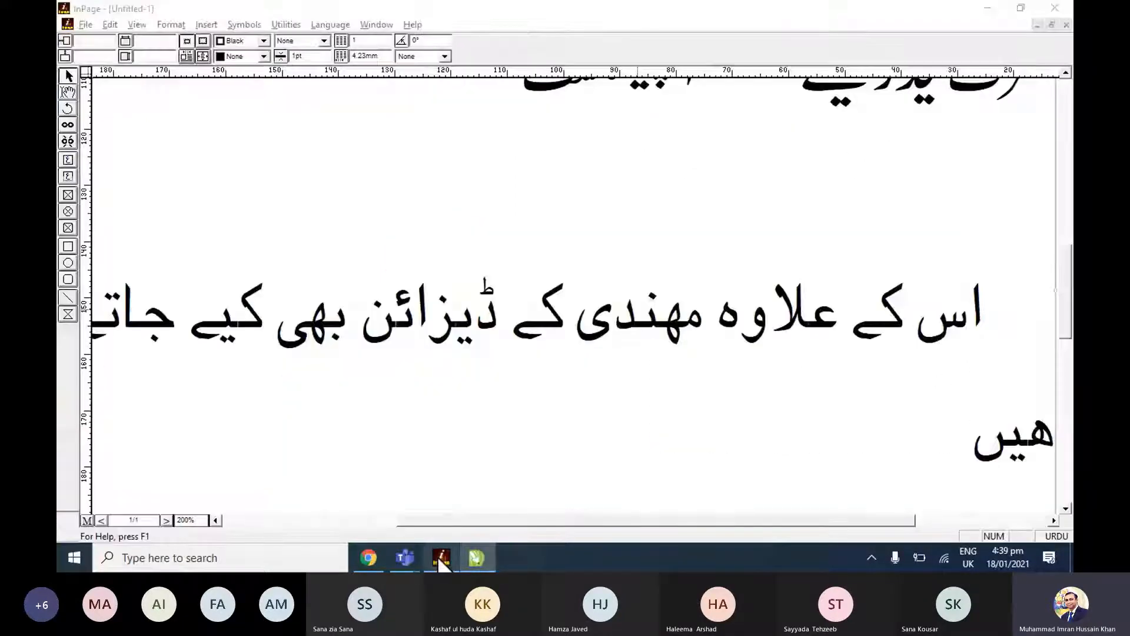
{"action": "left_click", "coordinate": [68, 159]}
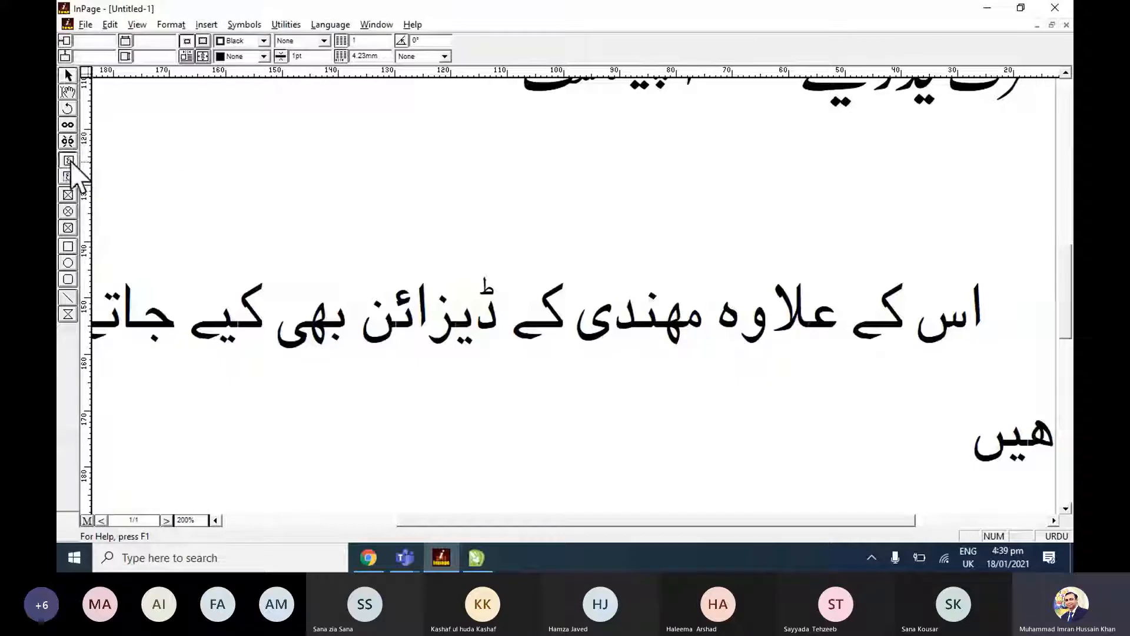
{"action": "left_click_drag", "start_coordinate": [163, 164], "coordinate": [874, 266]}
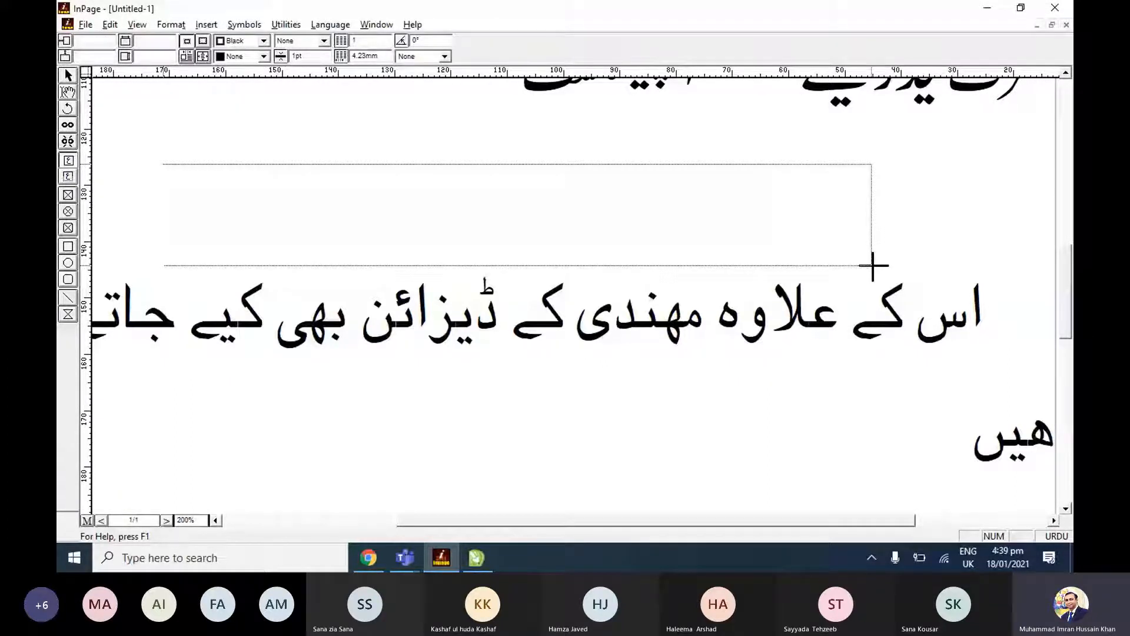
{"action": "left_click_drag", "start_coordinate": [873, 266], "coordinate": [923, 288]}
{"action": "left_click_drag", "start_coordinate": [1039, 315], "coordinate": [154, 452]}
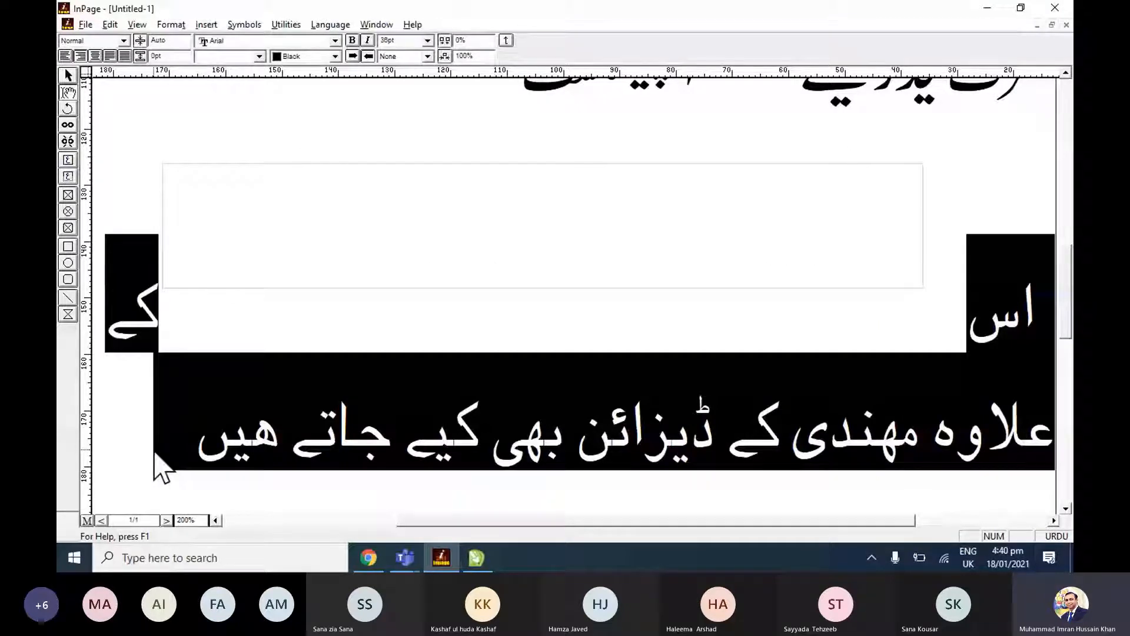
Set the mehndi footer text inside the new box to Noori Nastaliq at 14pt.
{"action": "left_click", "coordinate": [259, 56]}
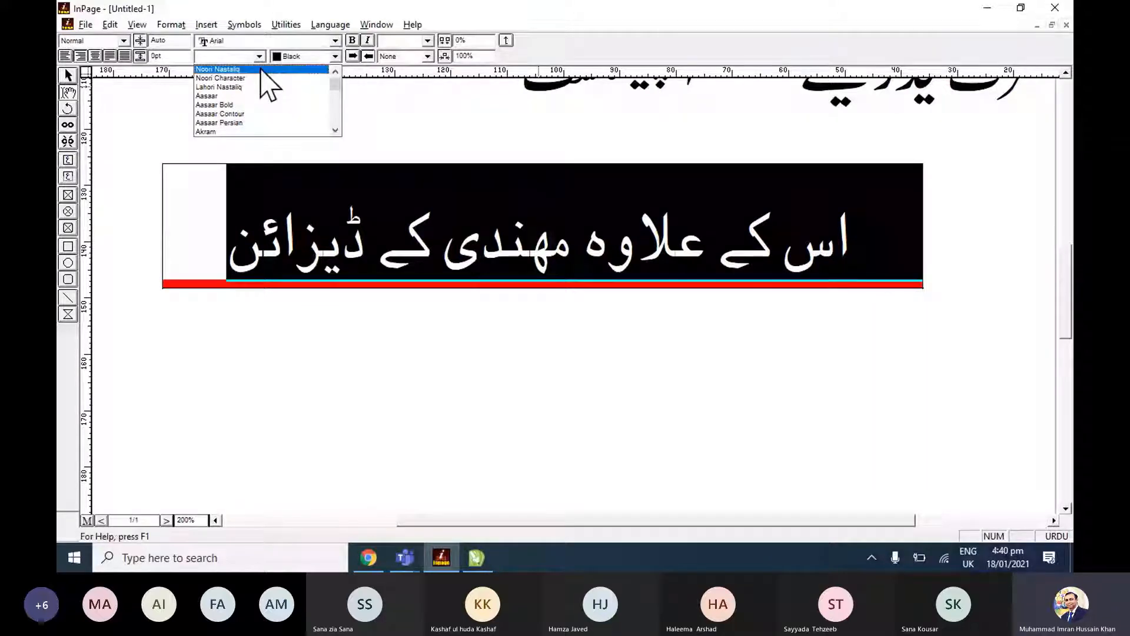
{"action": "left_click", "coordinate": [263, 71]}
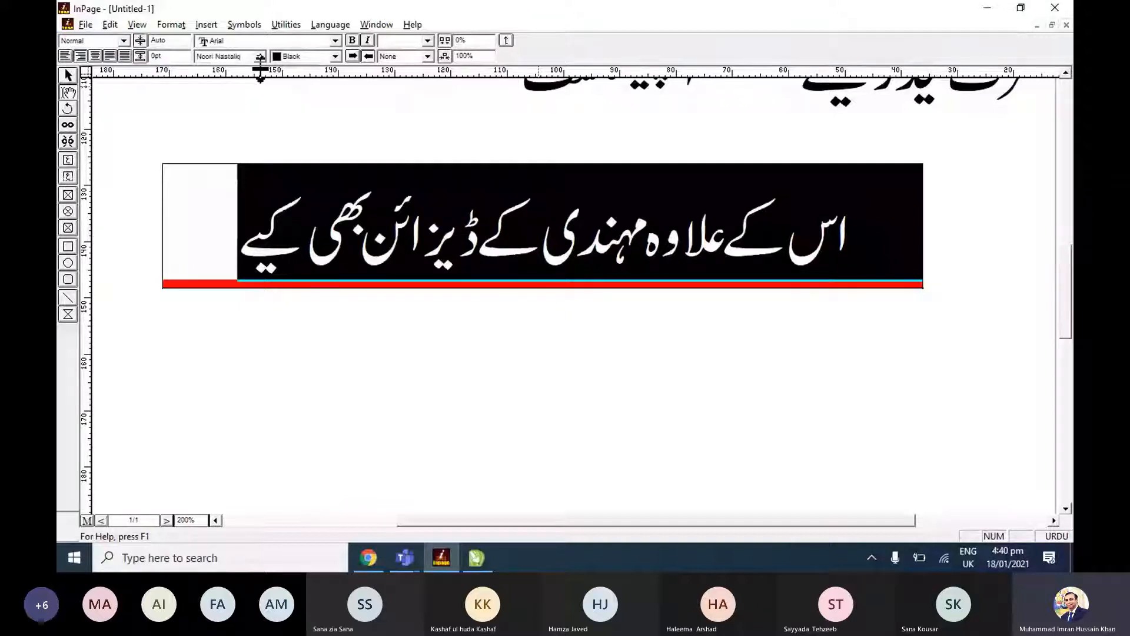
{"action": "left_click", "coordinate": [428, 40]}
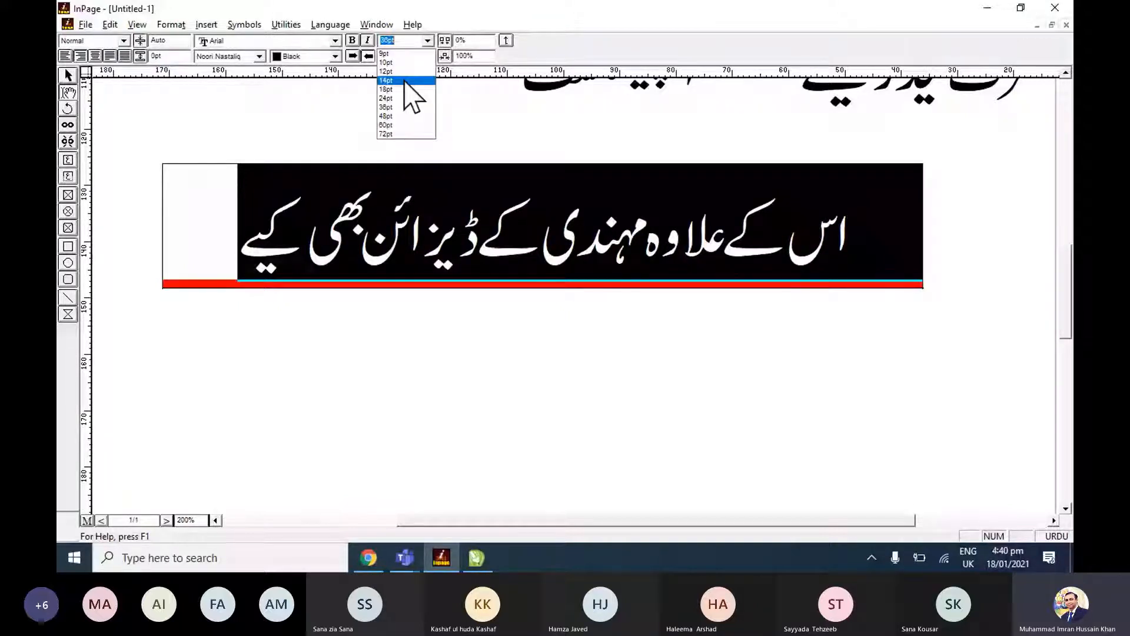
{"action": "left_click", "coordinate": [406, 81]}
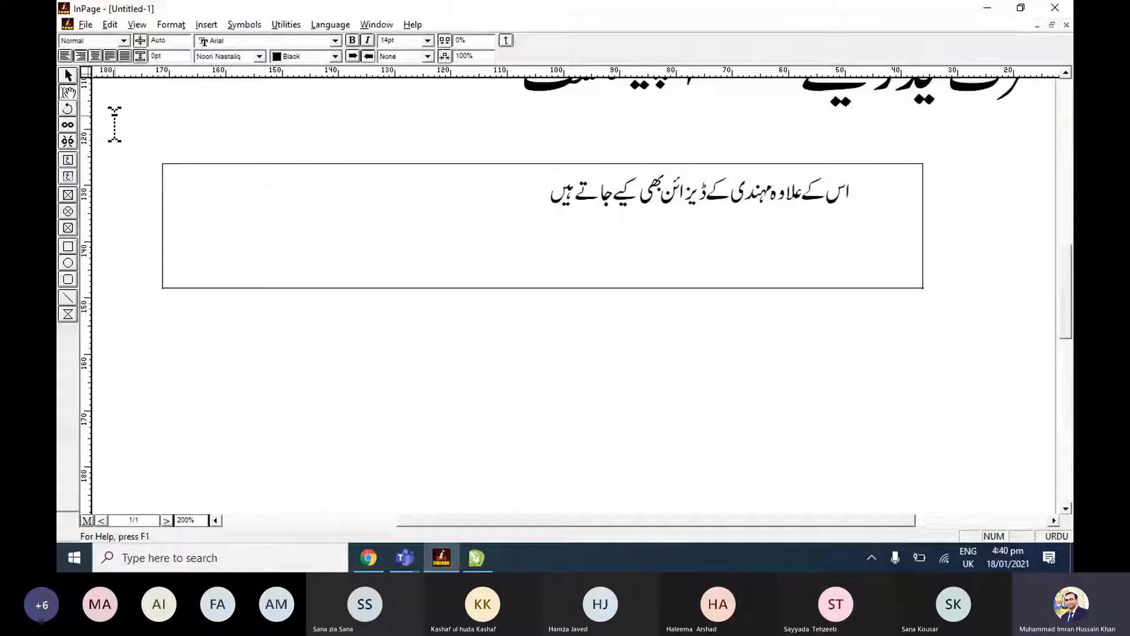
Copy the mehndi footer text box from InPage and paste it into the CorelDRAW document.
{"action": "left_click", "coordinate": [68, 77]}
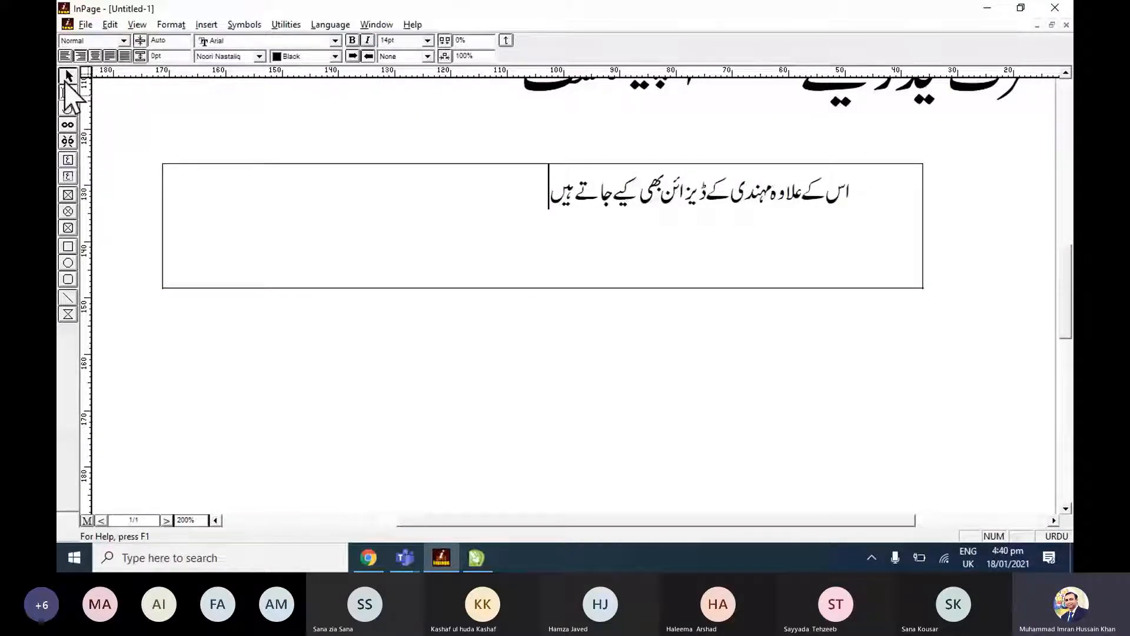
{"action": "right_click", "coordinate": [501, 260]}
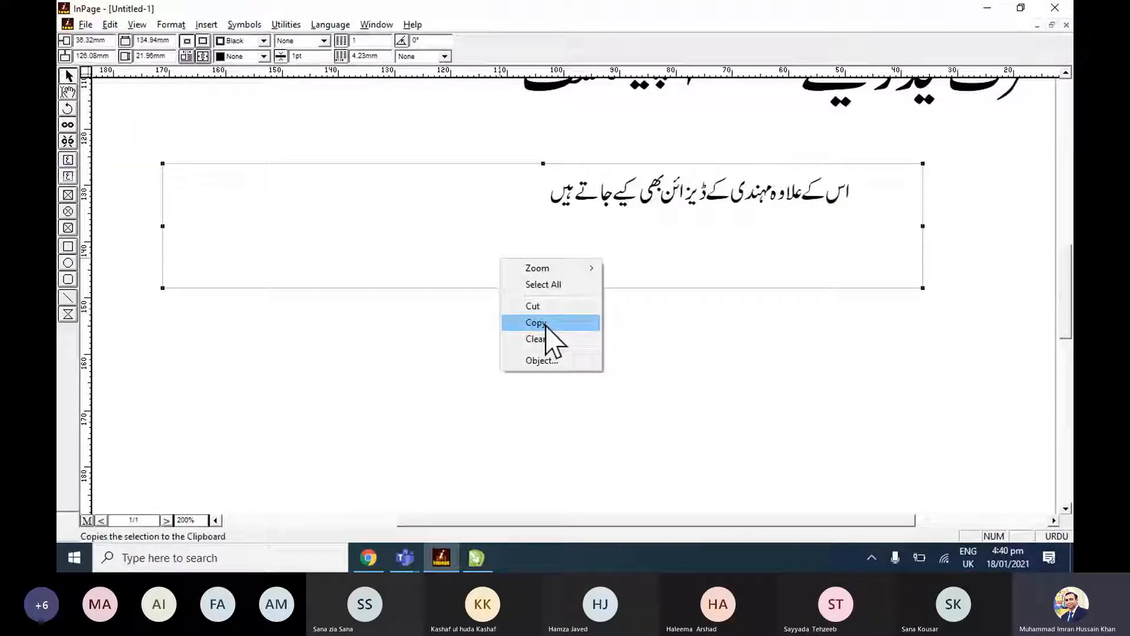
{"action": "left_click", "coordinate": [535, 322]}
{"action": "key", "text": "alt+Tab"}
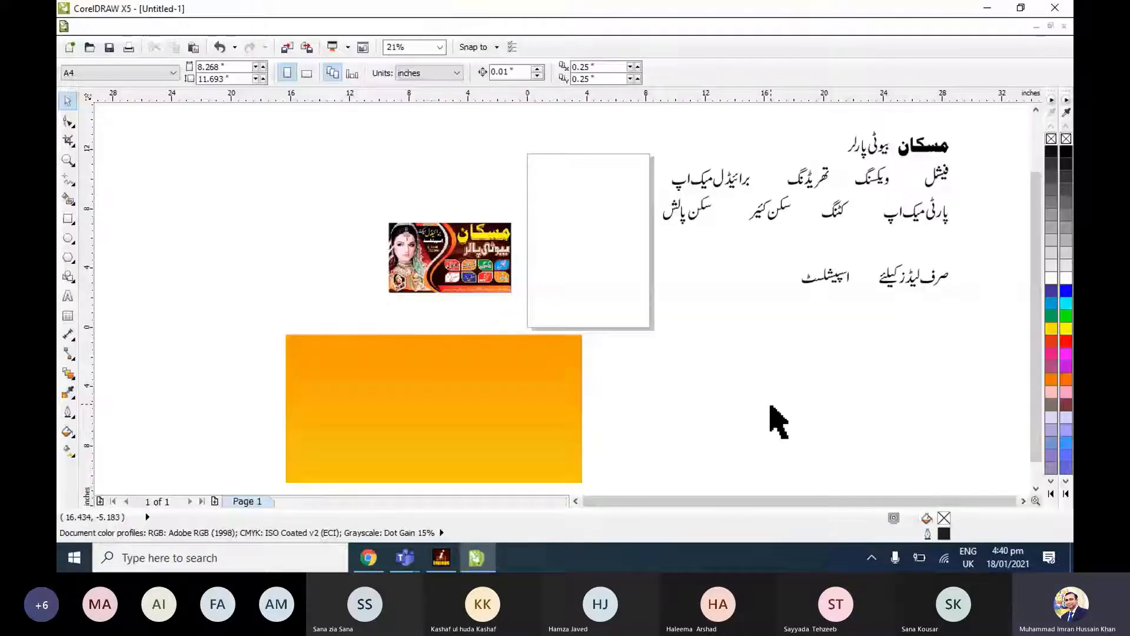
{"action": "key", "text": "ctrl+v"}
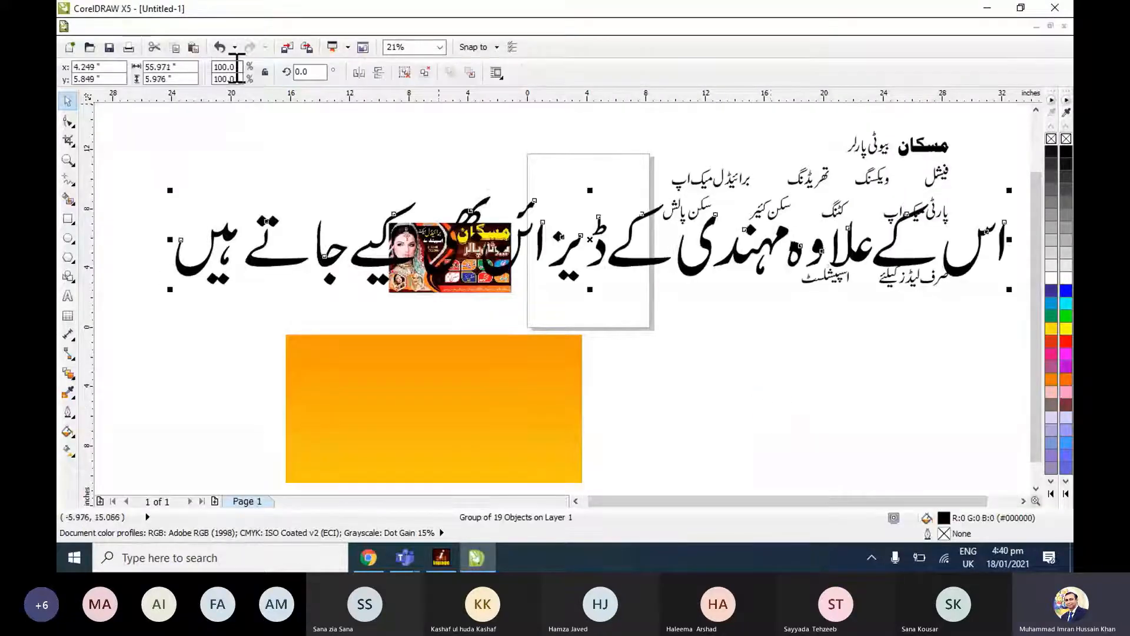
Scale the pasted mehndi footer text group to 10%.
{"action": "double_click", "coordinate": [237, 67]}
{"action": "type", "text": "1"}
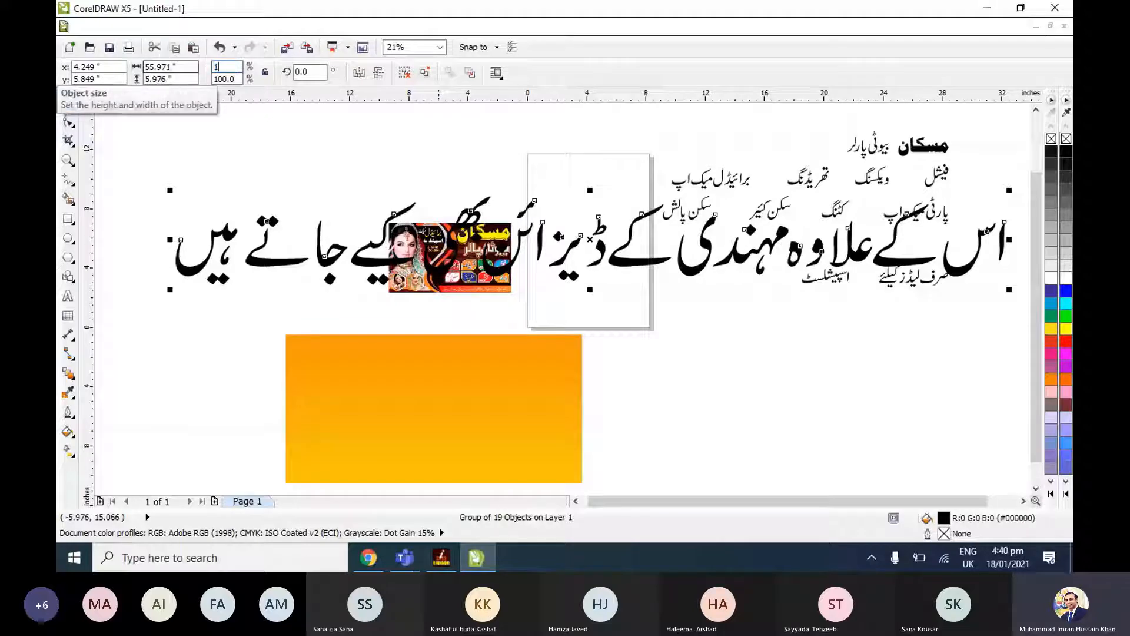
{"action": "type", "text": "0"}
{"action": "key", "text": "Return"}
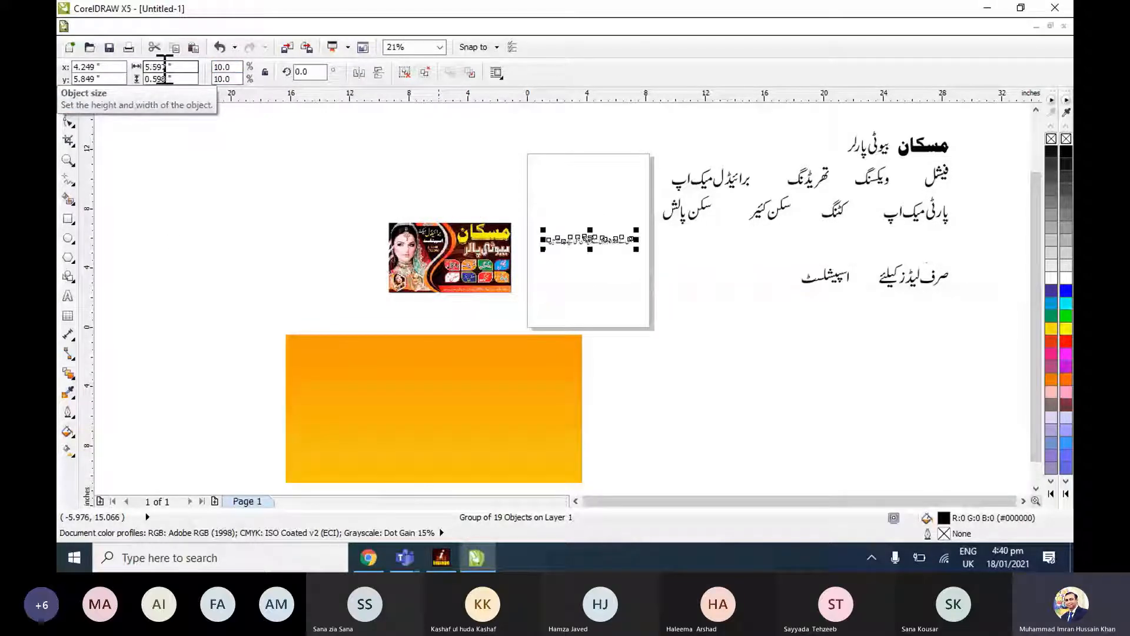
Move the reference banner image further left, clear of the page and above the left end of the orange rectangle.
{"action": "left_click", "coordinate": [487, 285]}
{"action": "left_click_drag", "start_coordinate": [487, 285], "coordinate": [282, 305]}
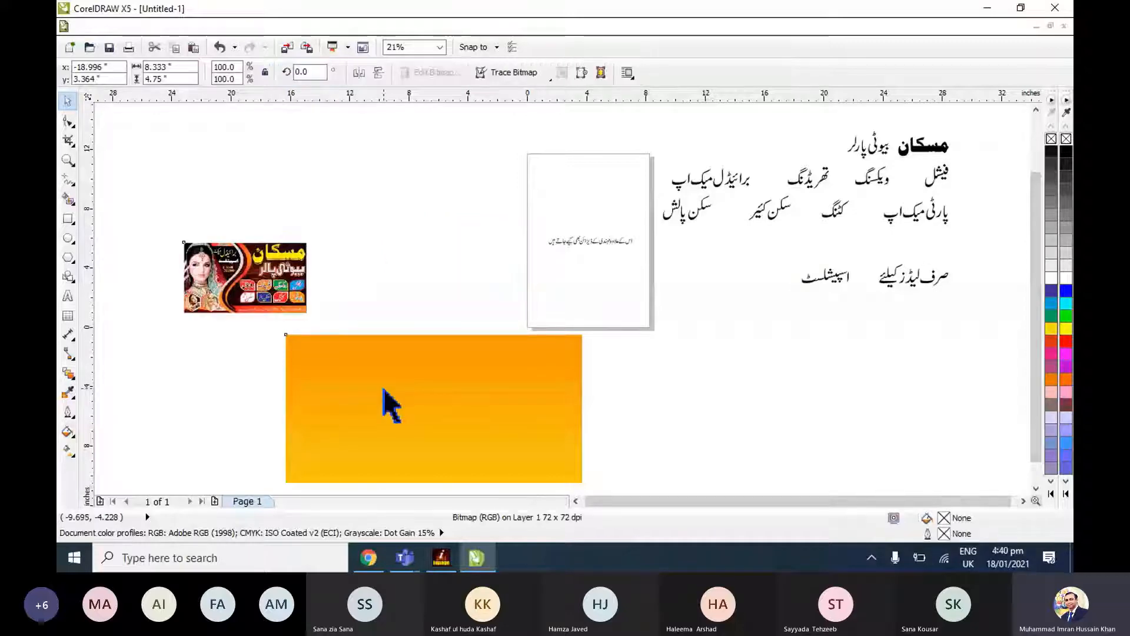
{"action": "left_click", "coordinate": [383, 401], "text": "shift"}
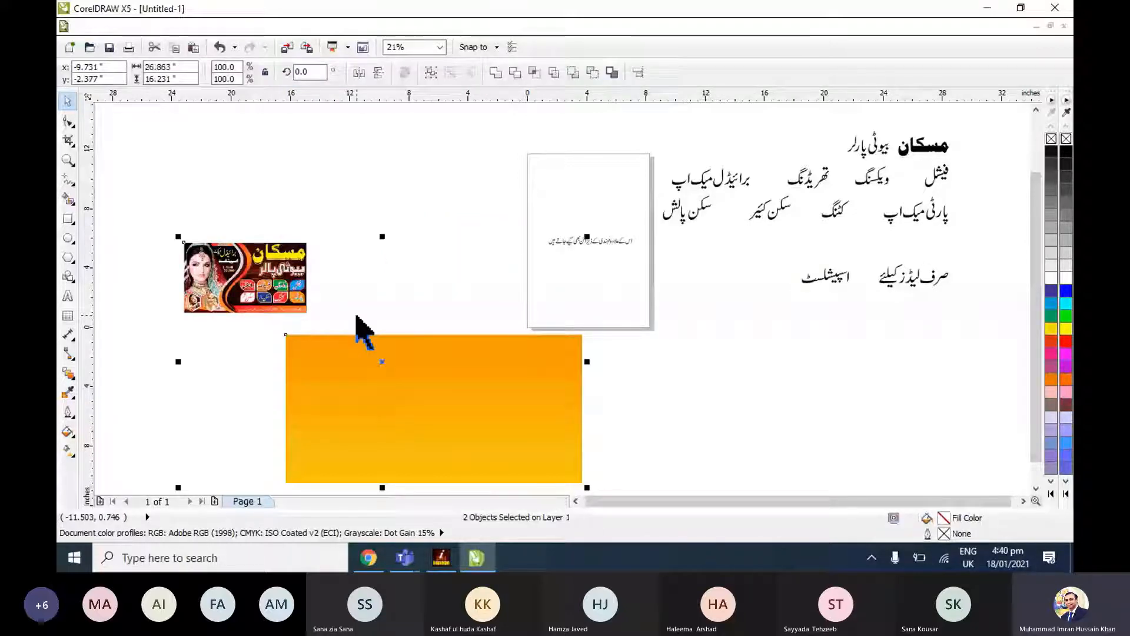
{"action": "left_click", "coordinate": [356, 316]}
{"action": "scroll", "coordinate": [356, 316], "scroll_direction": "up", "scroll_amount": 3}
{"action": "scroll", "coordinate": [429, 209], "scroll_direction": "down", "scroll_amount": 2}
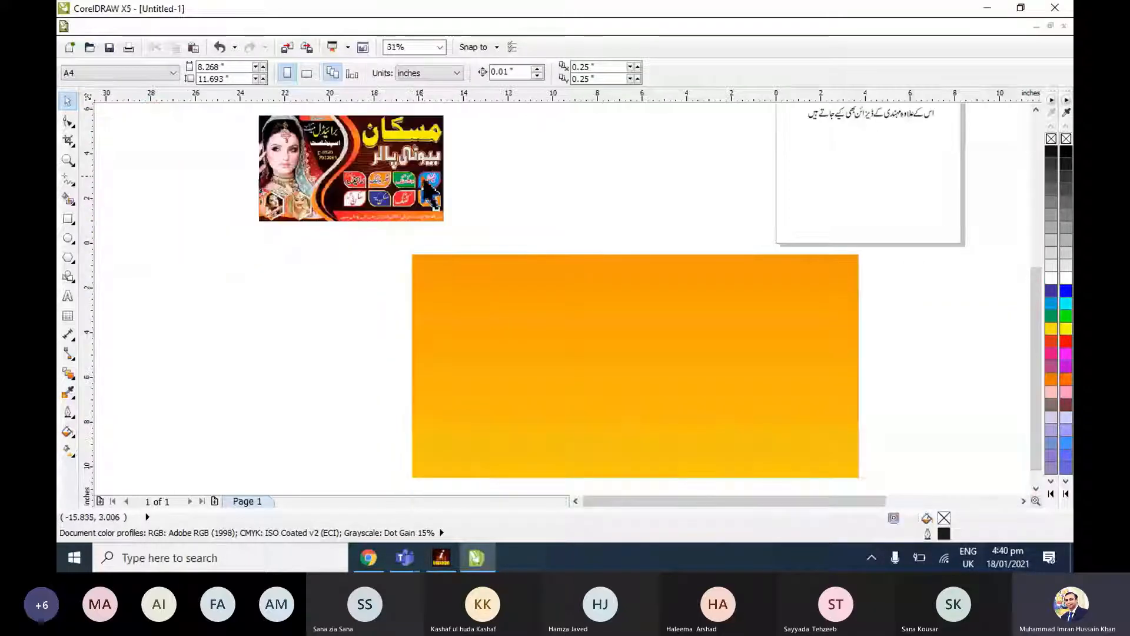
{"action": "left_click", "coordinate": [585, 336]}
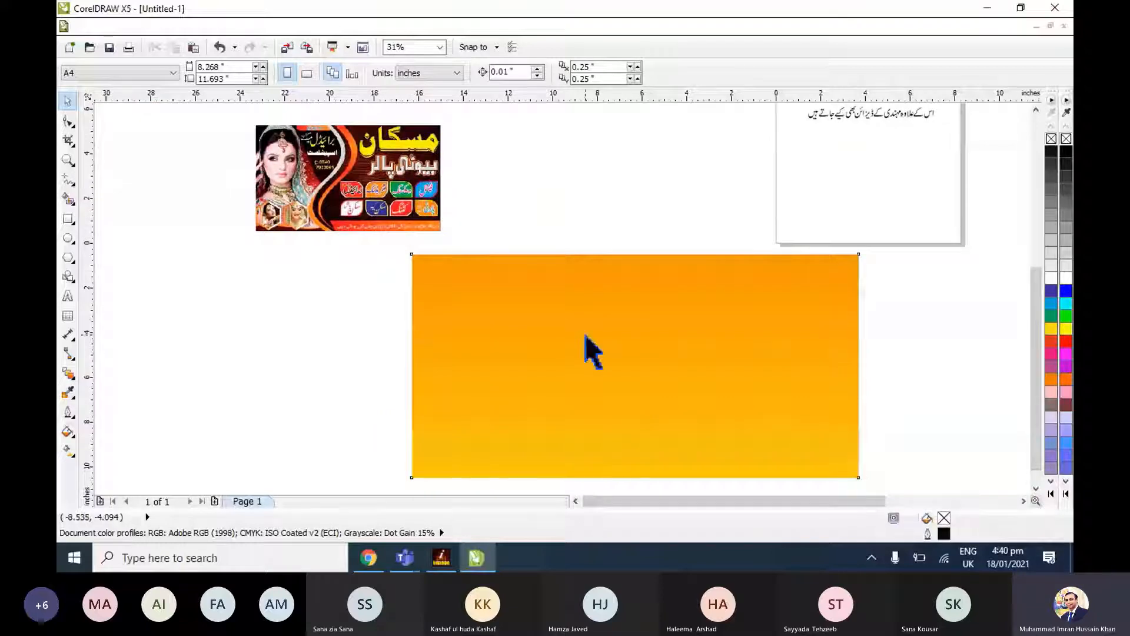
Switch to Chrome and open the Unsplash website in a new tab.
{"action": "left_click", "coordinate": [368, 557]}
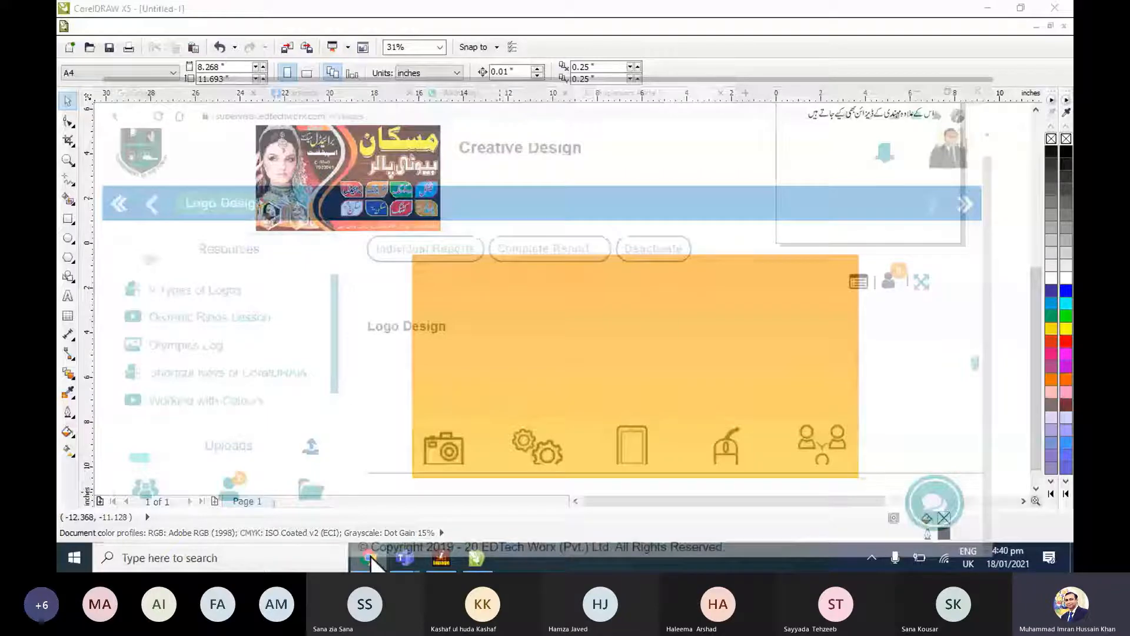
{"action": "key", "text": "ctrl+t"}
{"action": "type", "text": "u"}
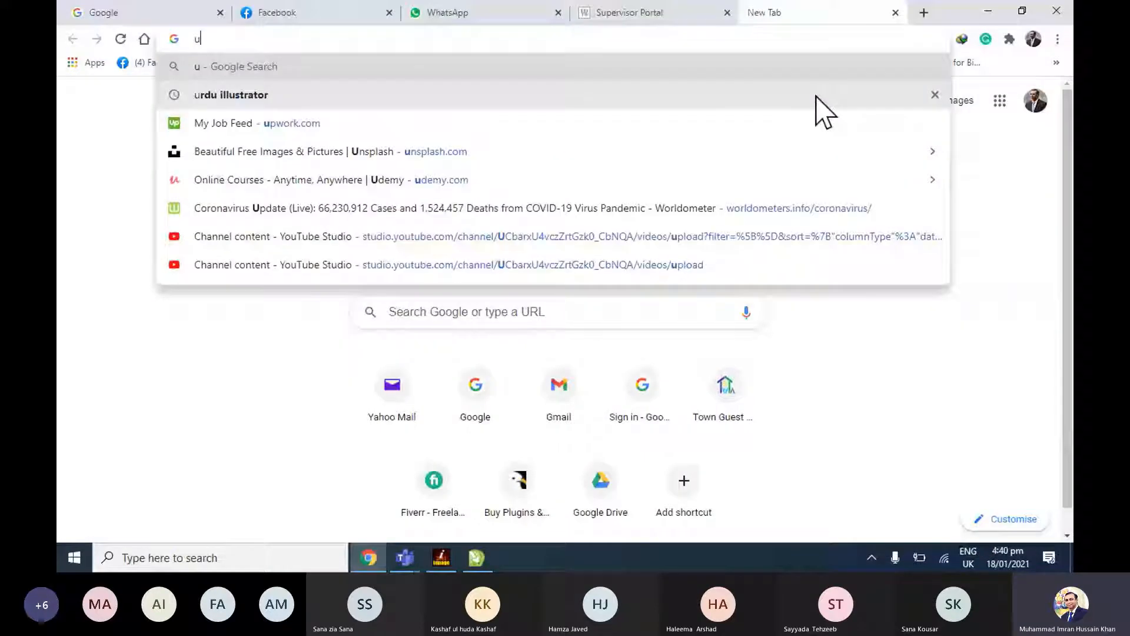
{"action": "type", "text": "nsh"}
{"action": "key", "text": "BackSpace"}
{"action": "key", "text": "BackSpace"}
{"action": "type", "text": "m"}
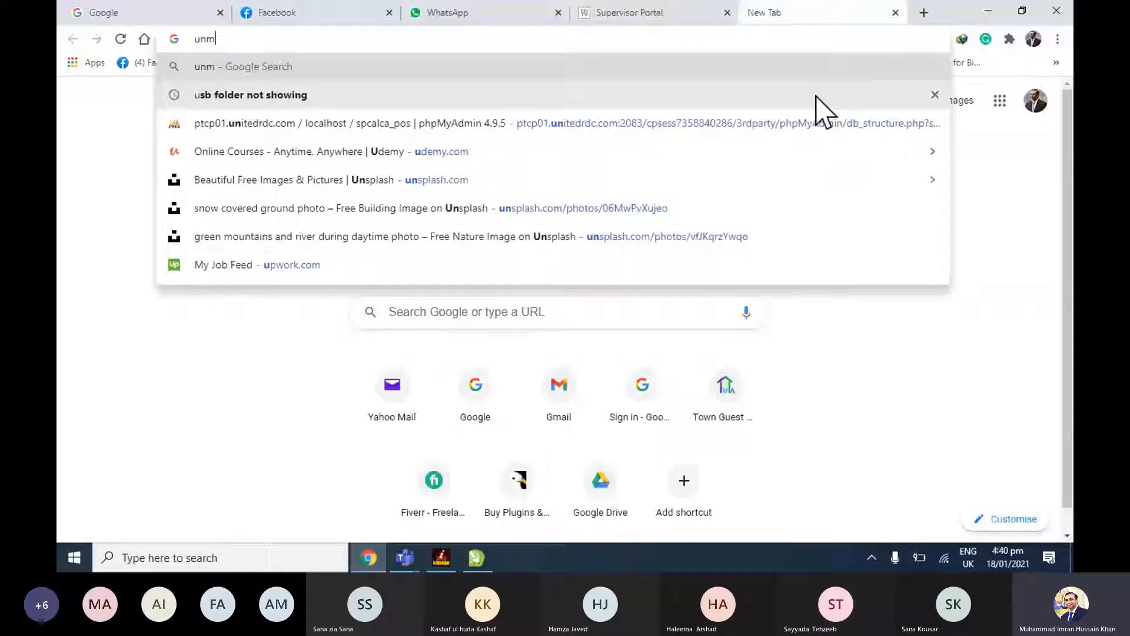
{"action": "key", "text": "Return"}
Open Google Images in another new tab and return to the Unsplash tab.
{"action": "left_click", "coordinate": [931, 7]}
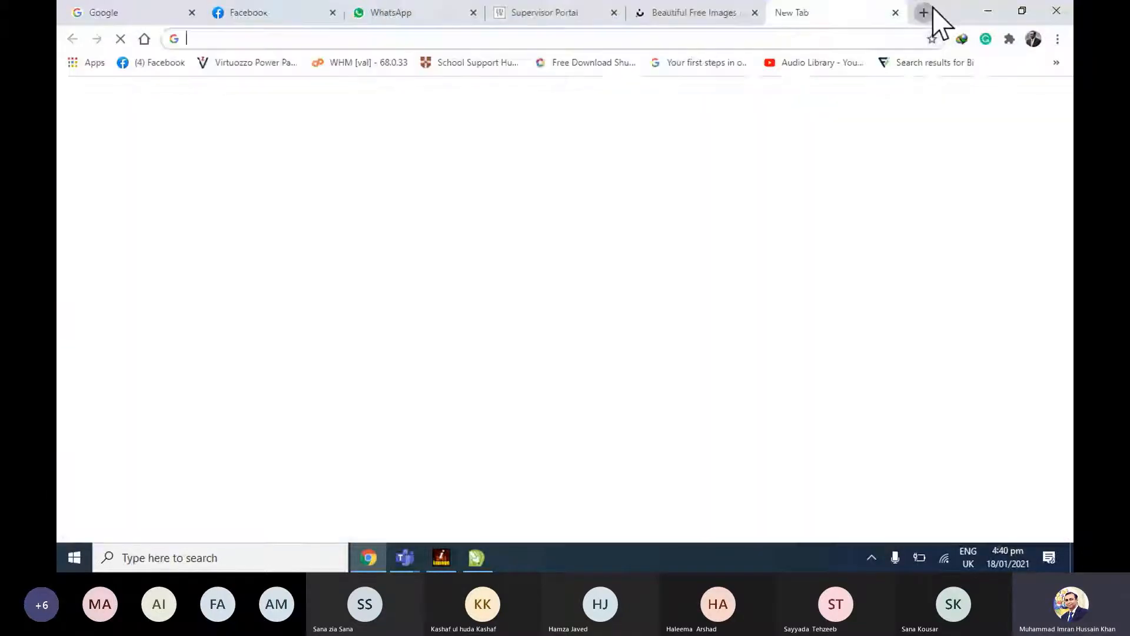
{"action": "type", "text": "imag"}
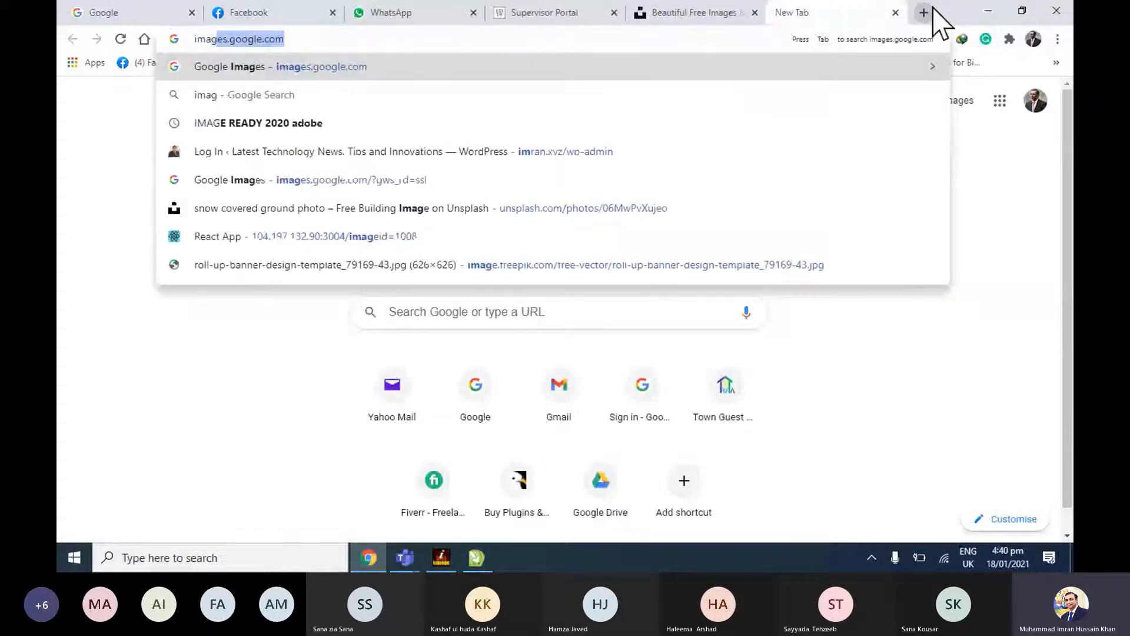
{"action": "key", "text": "Return"}
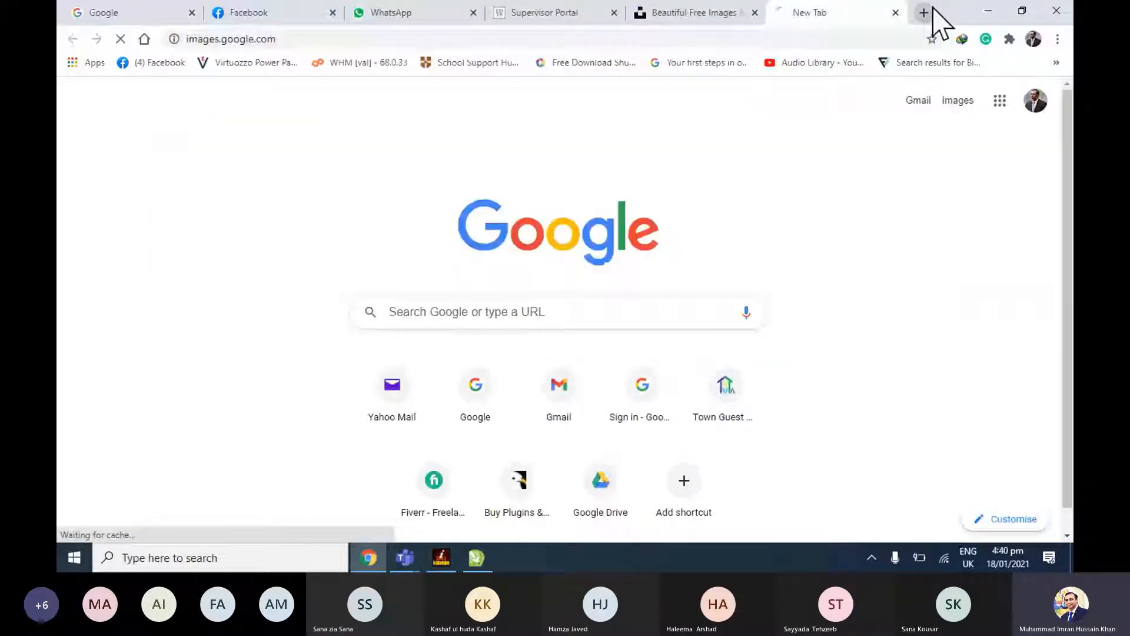
{"action": "key", "text": "ctrl+shift+Tab"}
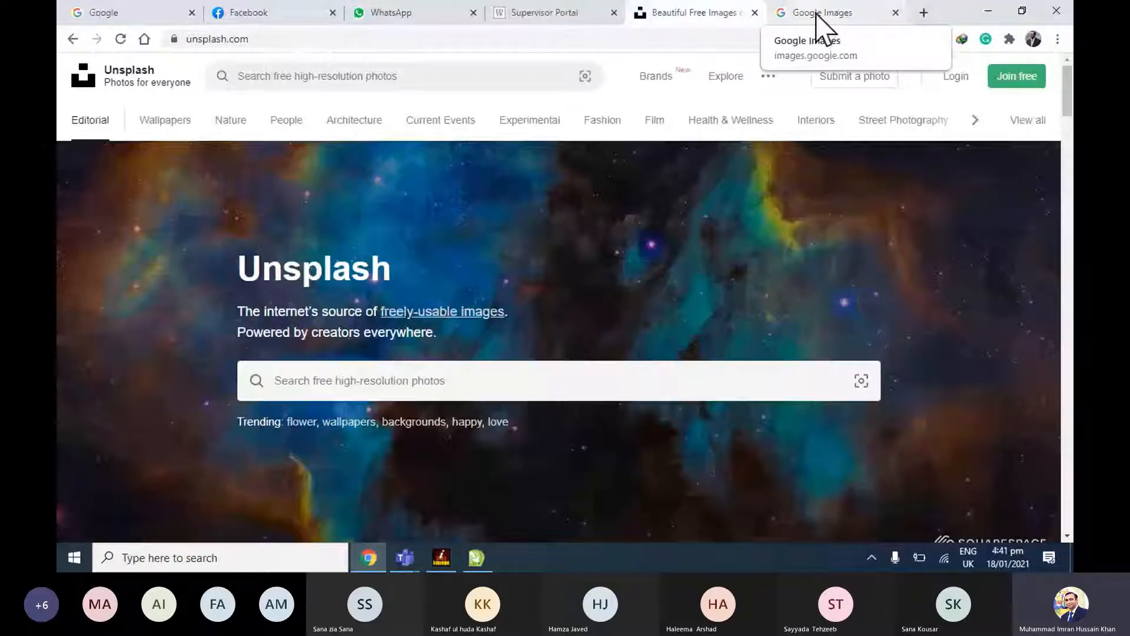
Search Unsplash for "birdal makeup".
{"action": "left_click", "coordinate": [655, 391]}
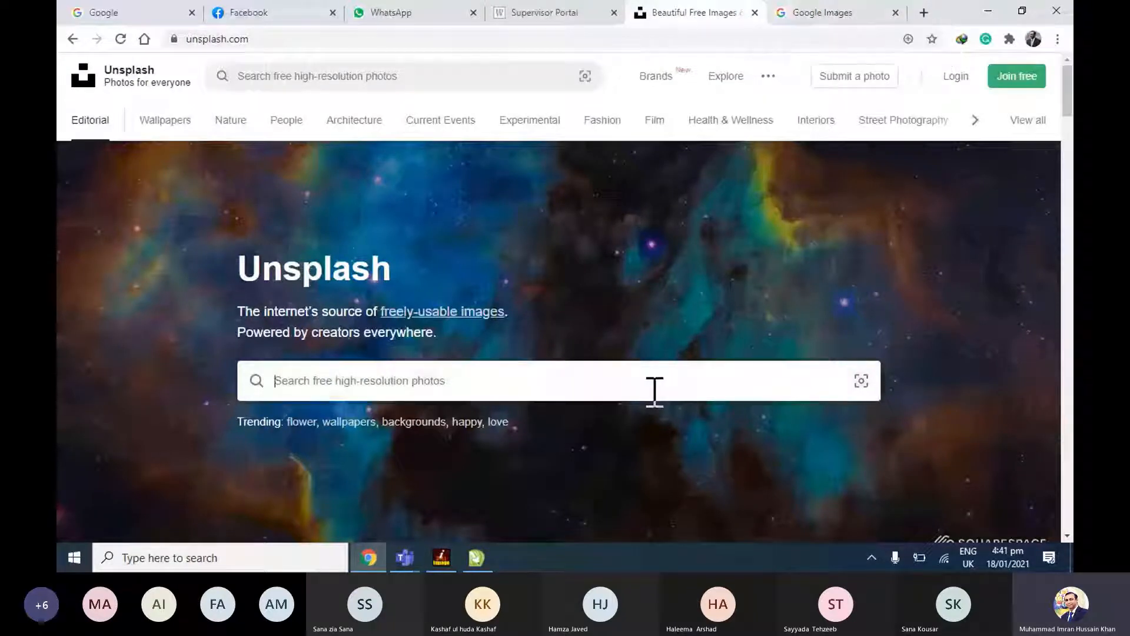
{"action": "type", "text": "birdal makeup"}
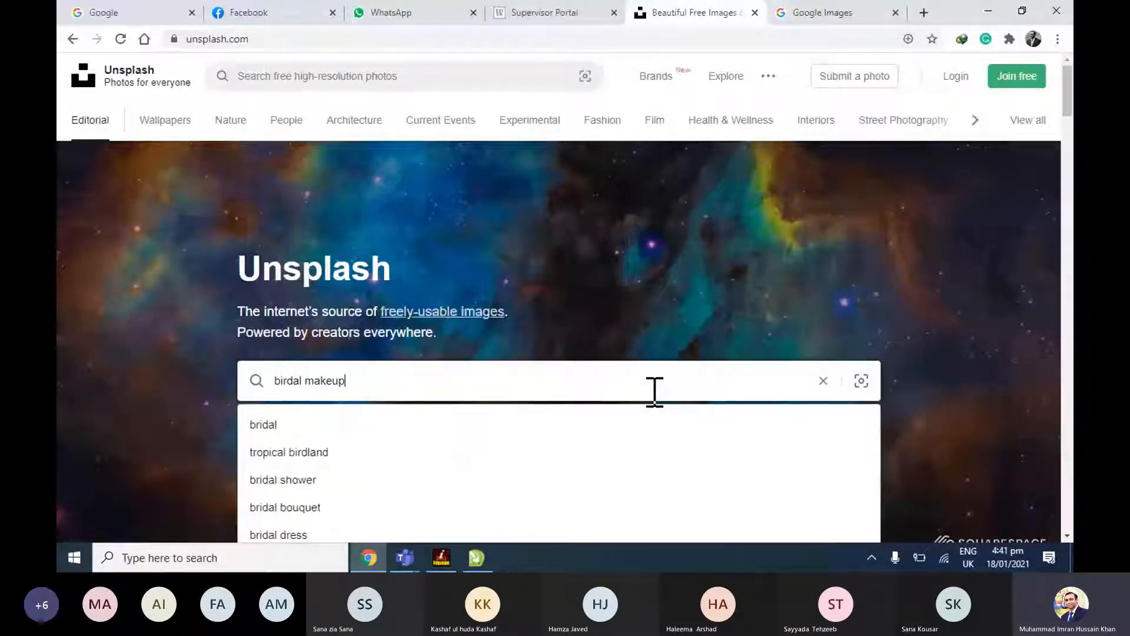
{"action": "key", "text": "Return"}
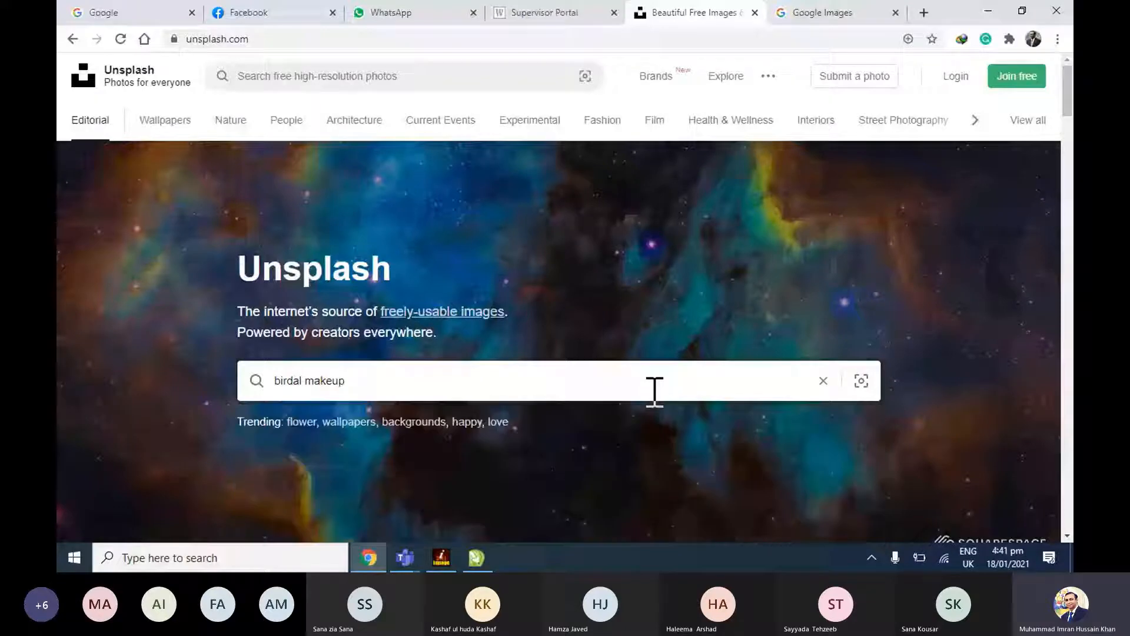
Replace the Unsplash search text with "beautly parlar" and run the search.
{"action": "triple_click", "coordinate": [655, 391]}
{"action": "key", "text": "BackSpace"}
{"action": "type", "text": "bea"}
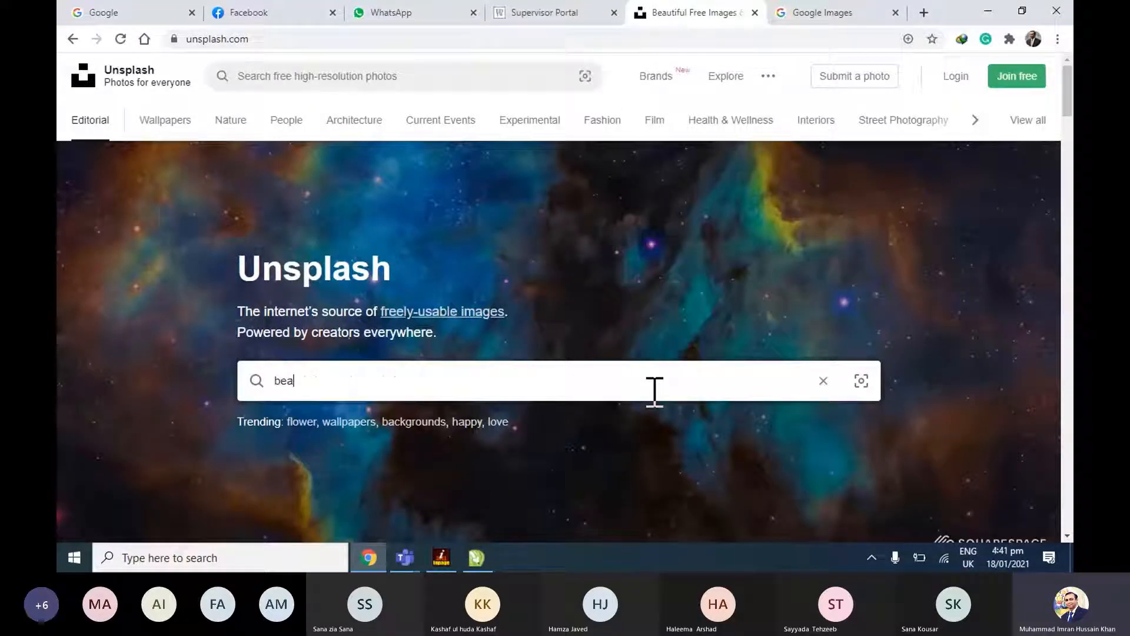
{"action": "type", "text": "u"}
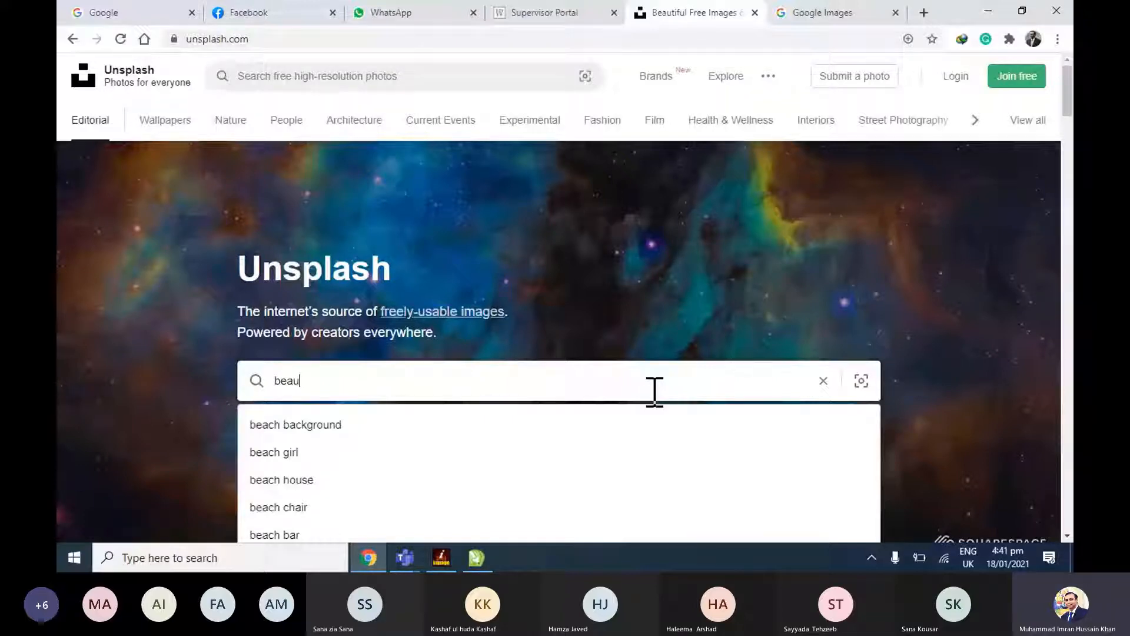
{"action": "type", "text": "tly"}
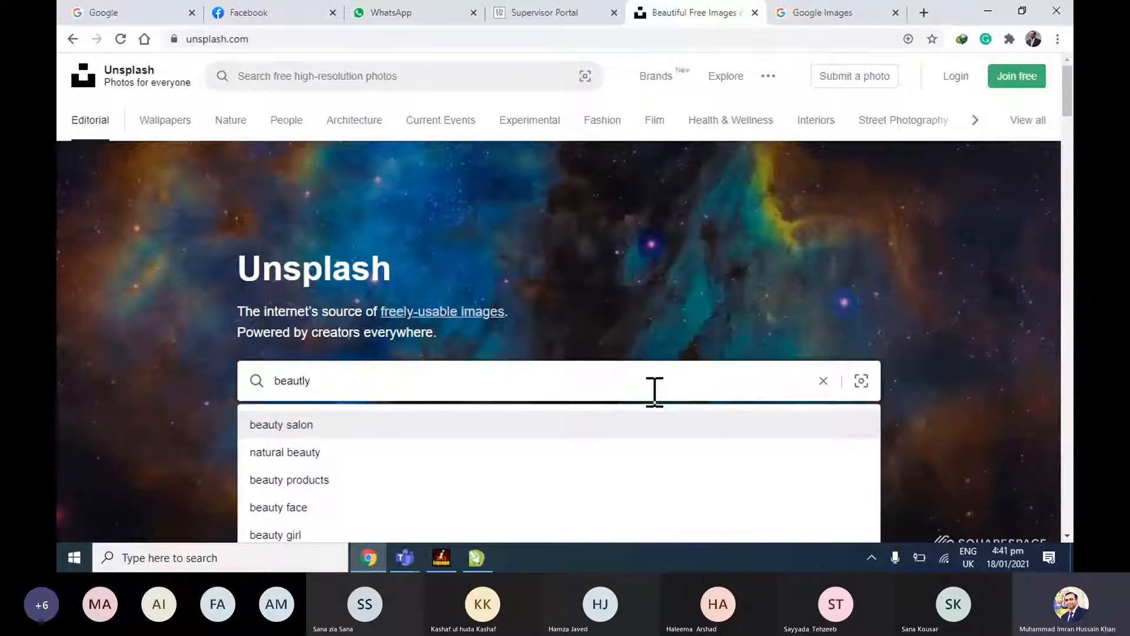
{"action": "type", "text": " parlar"}
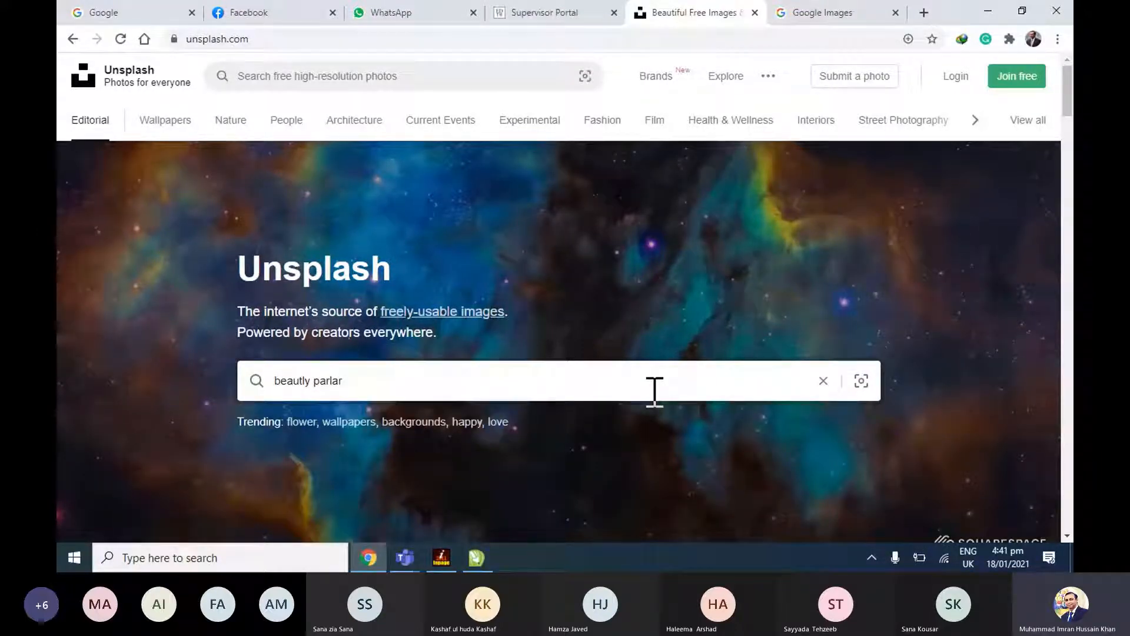
{"action": "key", "text": "Return"}
Shorten the Unsplash search to "beautly", run it, and close the Unsplash tab.
{"action": "left_click_drag", "start_coordinate": [274, 76], "coordinate": [426, 75]}
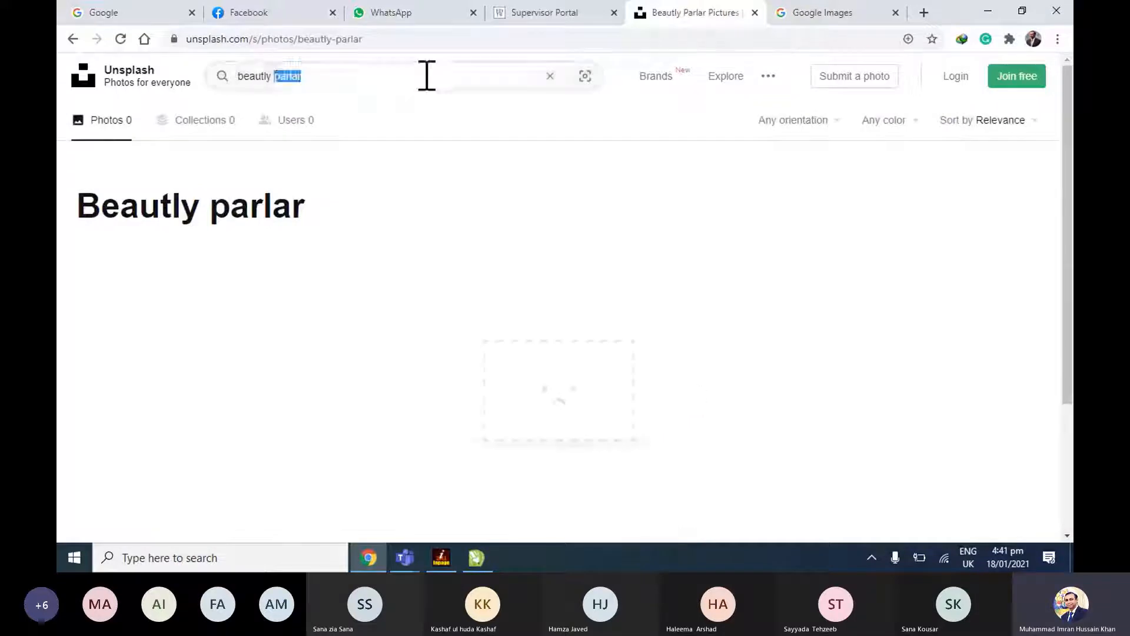
{"action": "key", "text": "BackSpace"}
{"action": "key", "text": "Return"}
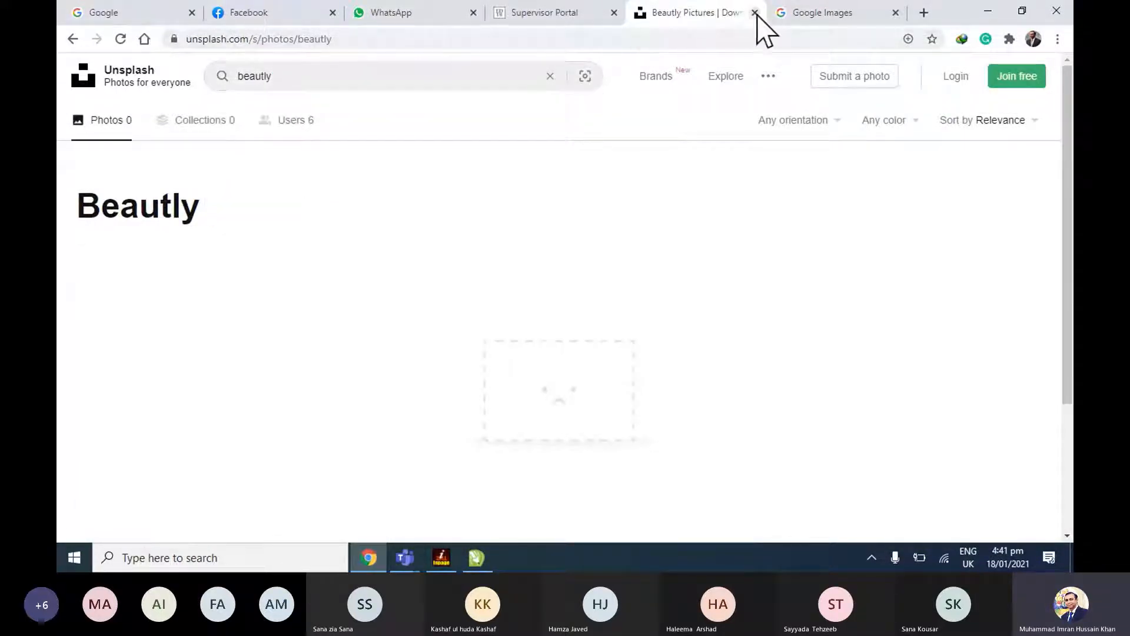
{"action": "left_click", "coordinate": [755, 12]}
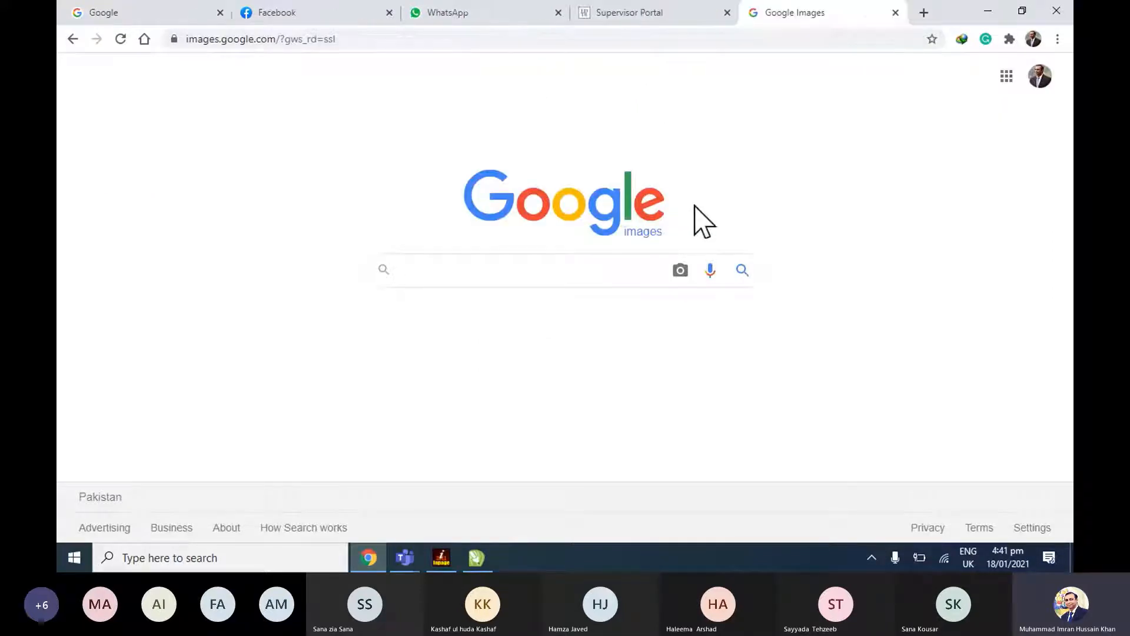
Search Google Images for "bridal makeup pics".
{"action": "type", "text": "brial"}
{"action": "key", "text": "BackSpace"}
{"action": "key", "text": "BackSpace"}
{"action": "type", "text": "d"}
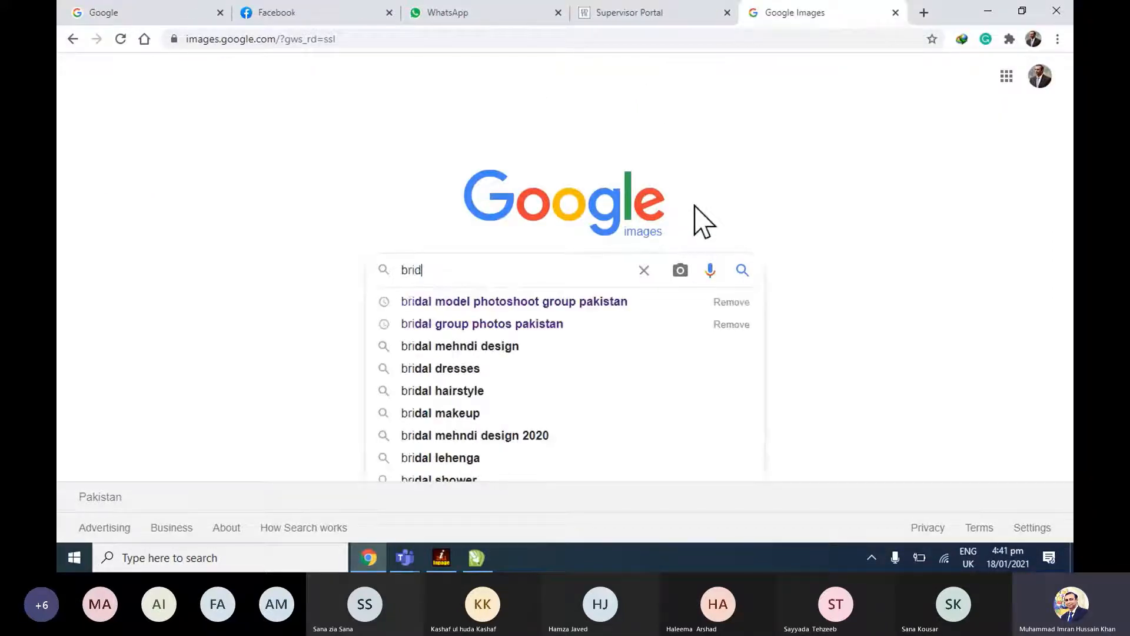
{"action": "type", "text": "al ml"}
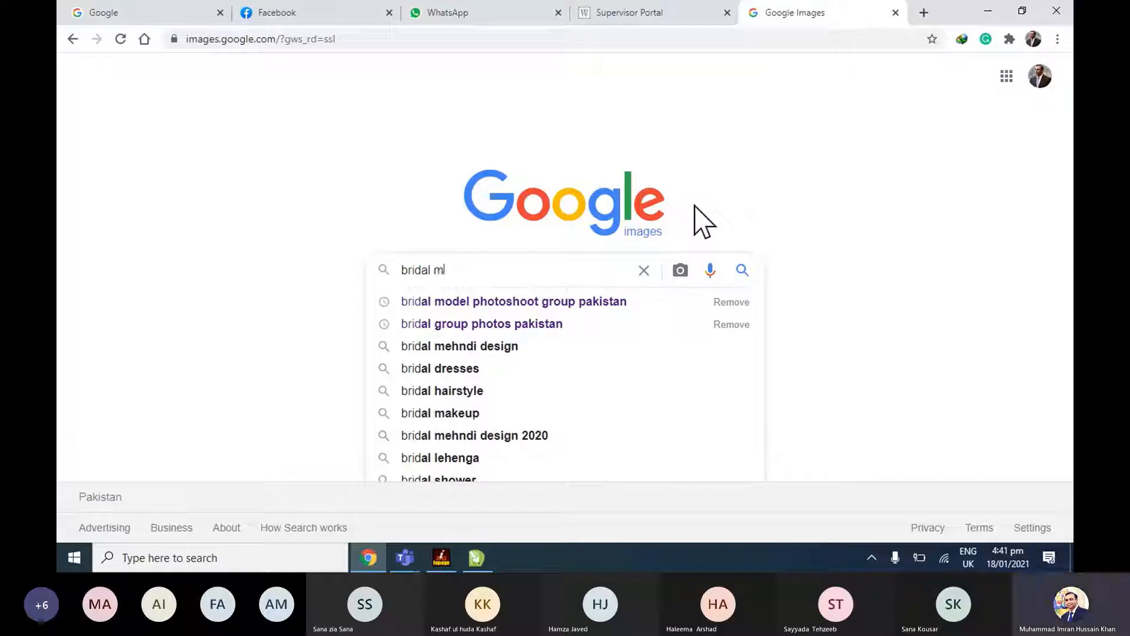
{"action": "key", "text": "BackSpace"}
{"action": "type", "text": "akeu"}
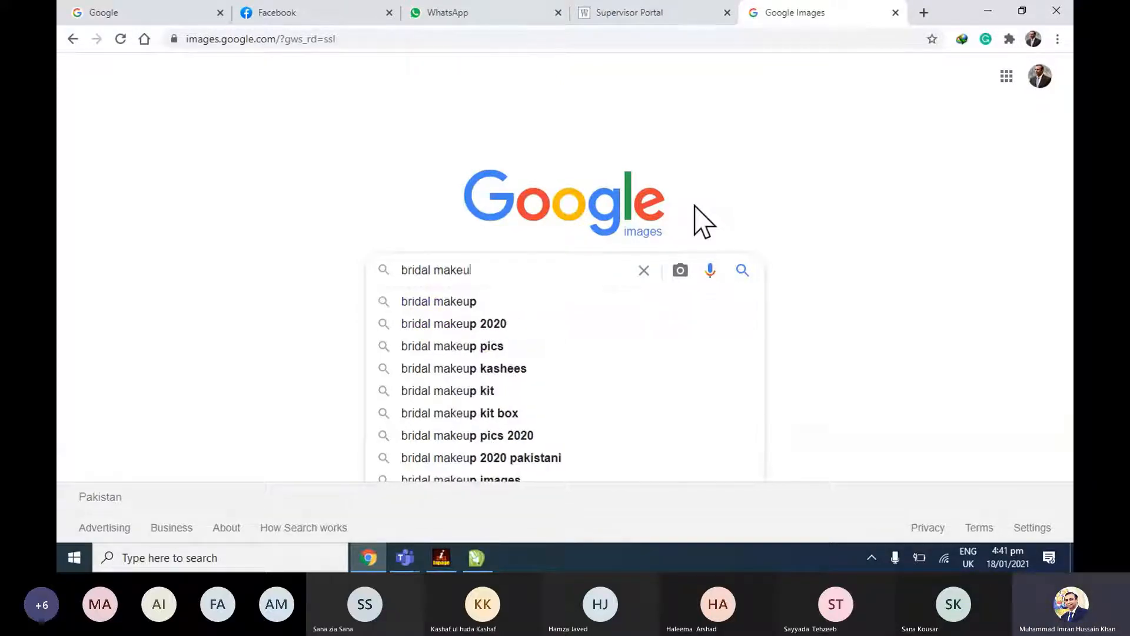
{"action": "type", "text": "p pi"}
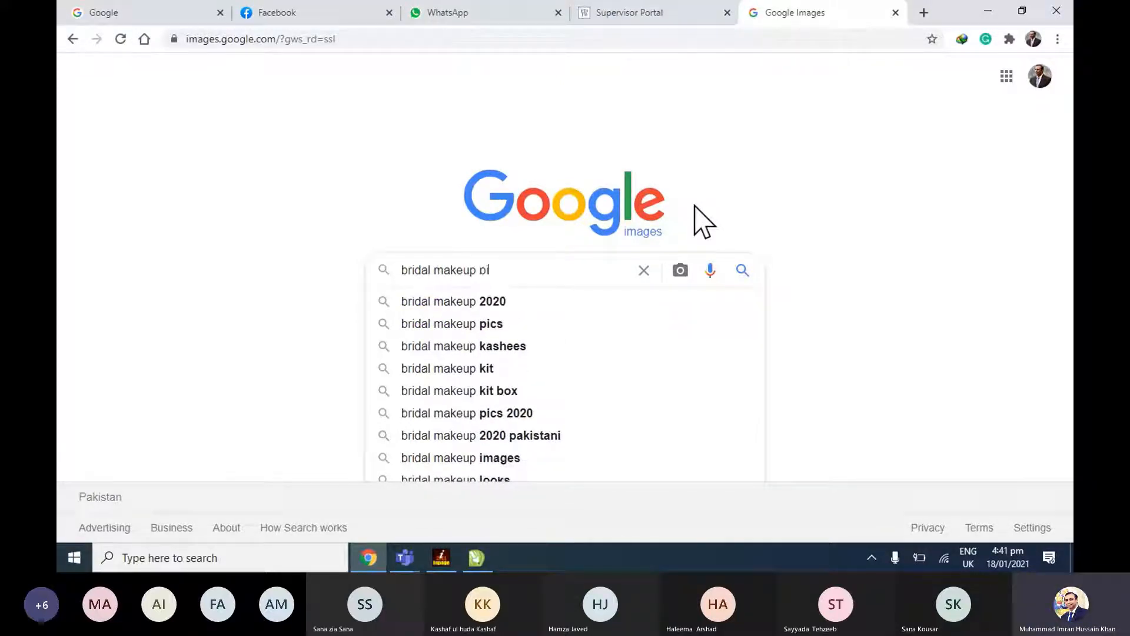
{"action": "type", "text": "cs"}
{"action": "key", "text": "Return"}
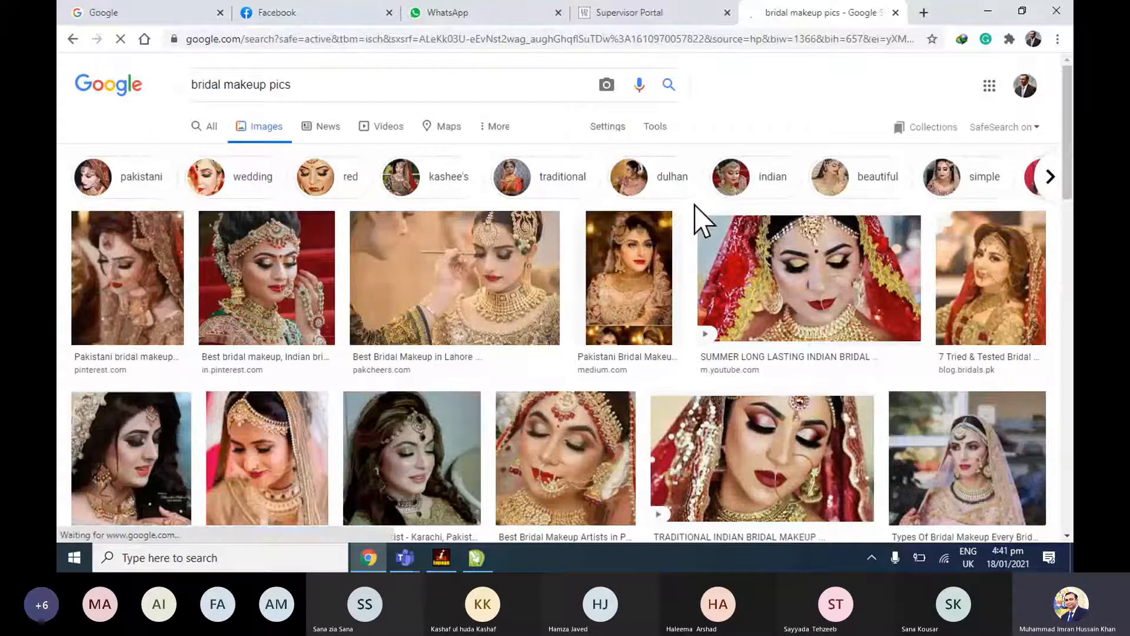
Browse the bridal makeup photo results and compare them with the reference banner in CorelDRAW.
{"action": "scroll", "coordinate": [729, 360], "scroll_direction": "down", "scroll_amount": 1}
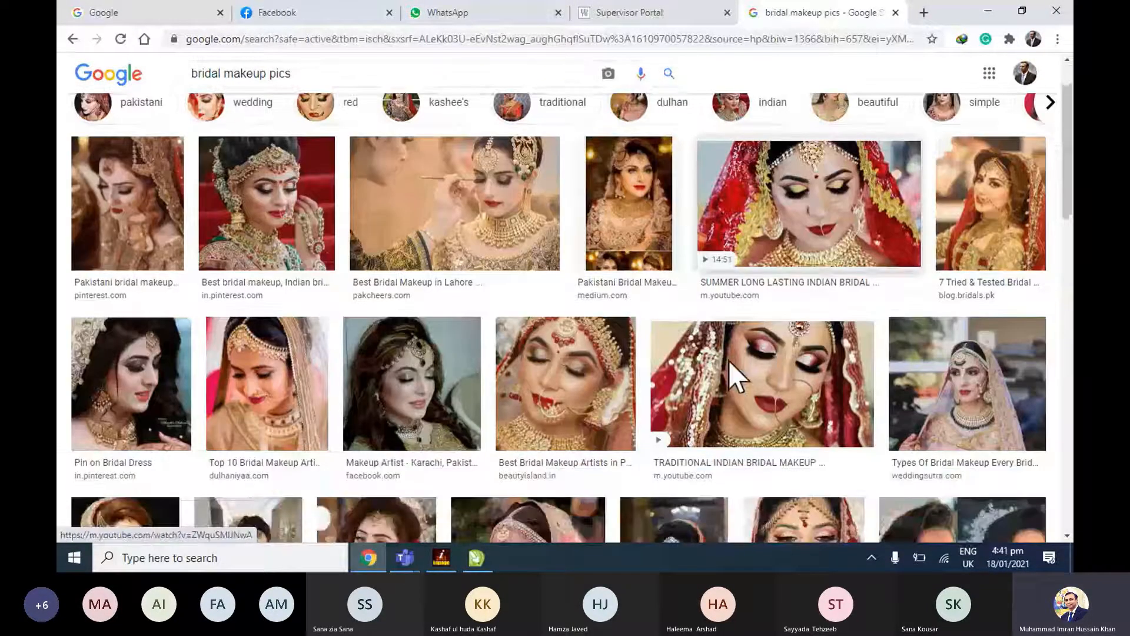
{"action": "scroll", "coordinate": [729, 360], "scroll_direction": "down", "scroll_amount": 3}
{"action": "key", "text": "alt+Tab"}
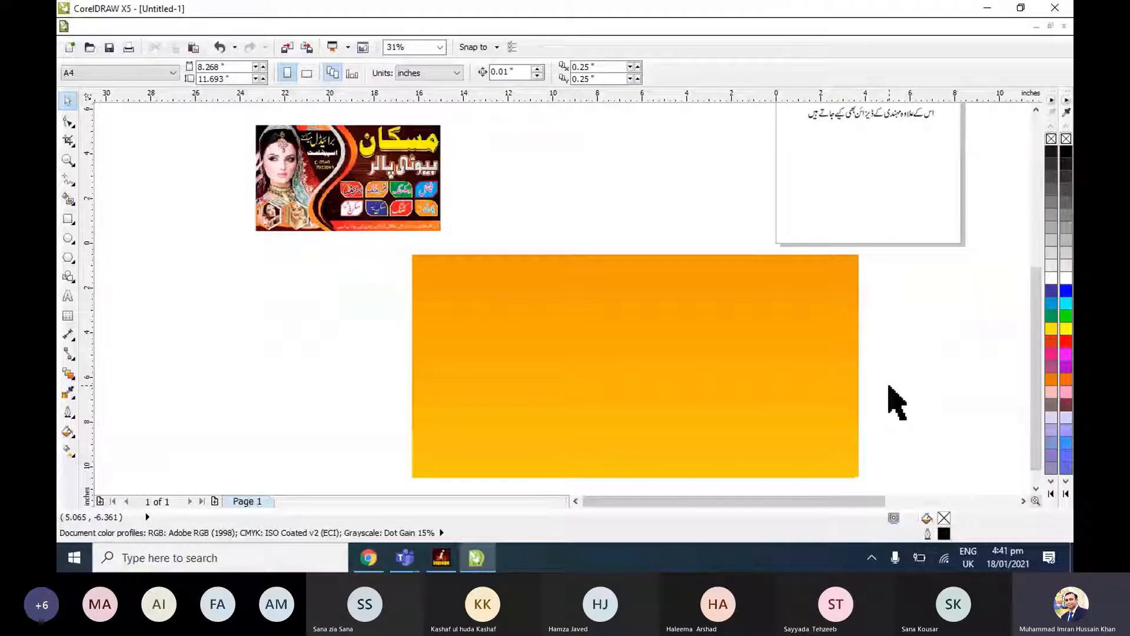
{"action": "key", "text": "alt+Tab"}
Switch to CorelDRAW and zoom in on the orange gradient banner rectangle.
{"action": "key", "text": "alt+Tab"}
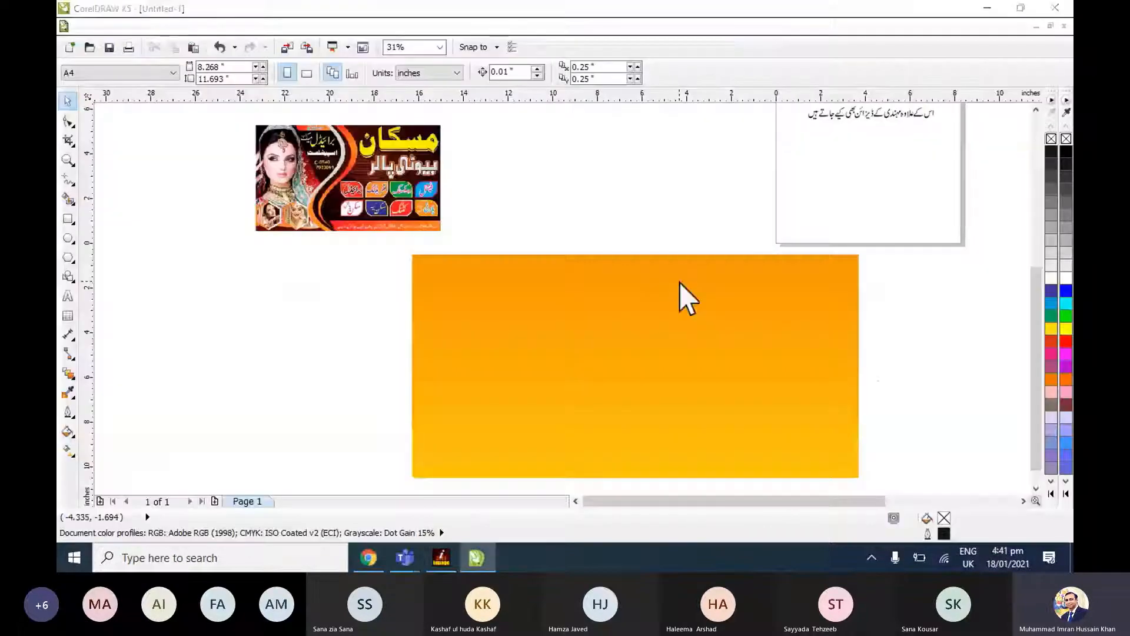
{"action": "key", "text": "alt+Tab"}
{"action": "key", "text": "alt+Tab"}
{"action": "left_click", "coordinate": [634, 398]}
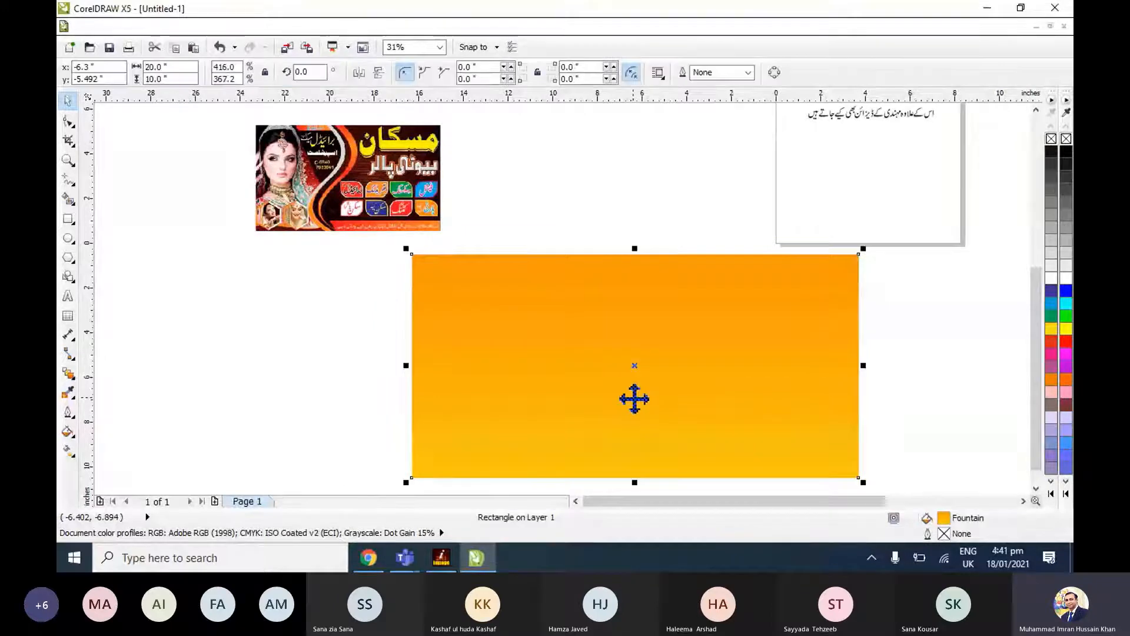
{"action": "key", "text": "shift+F2"}
{"action": "left_click", "coordinate": [980, 385]}
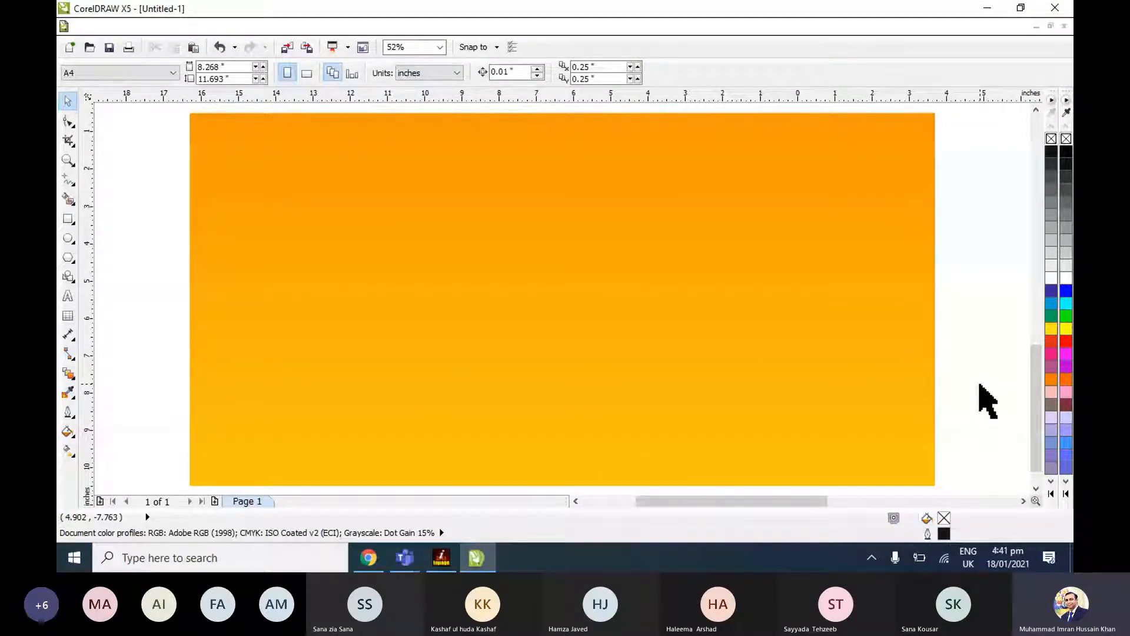
Return to the bridal makeup image results in Chrome, preview the Lakme Academy bridal photo, and close the preview.
{"action": "key", "text": "alt+Tab"}
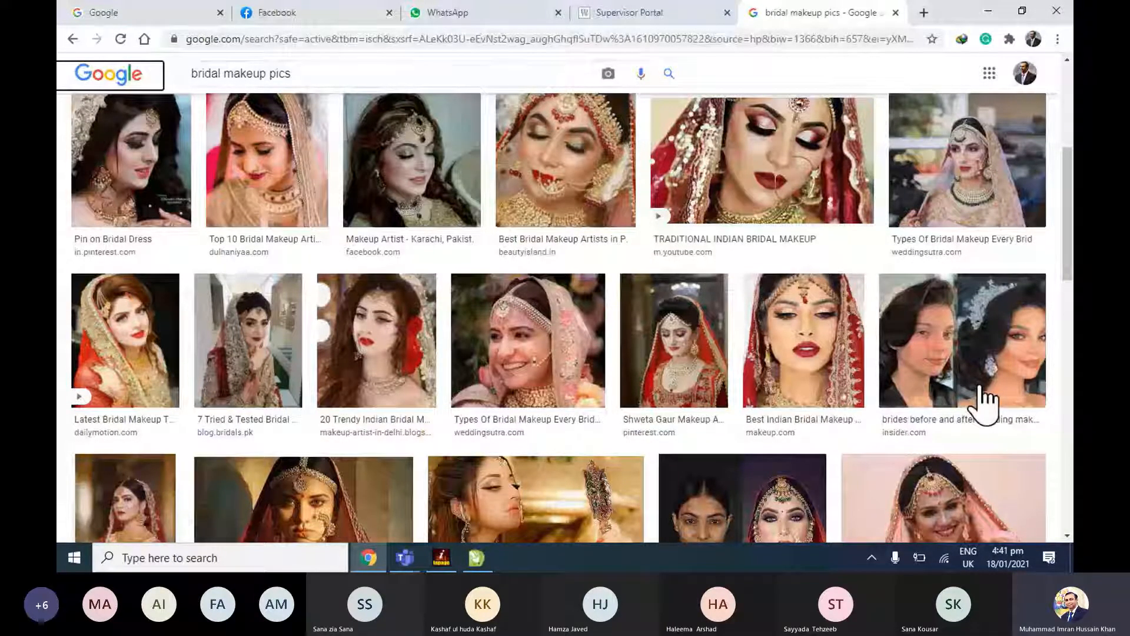
{"action": "scroll", "coordinate": [984, 404], "scroll_direction": "down", "scroll_amount": 4}
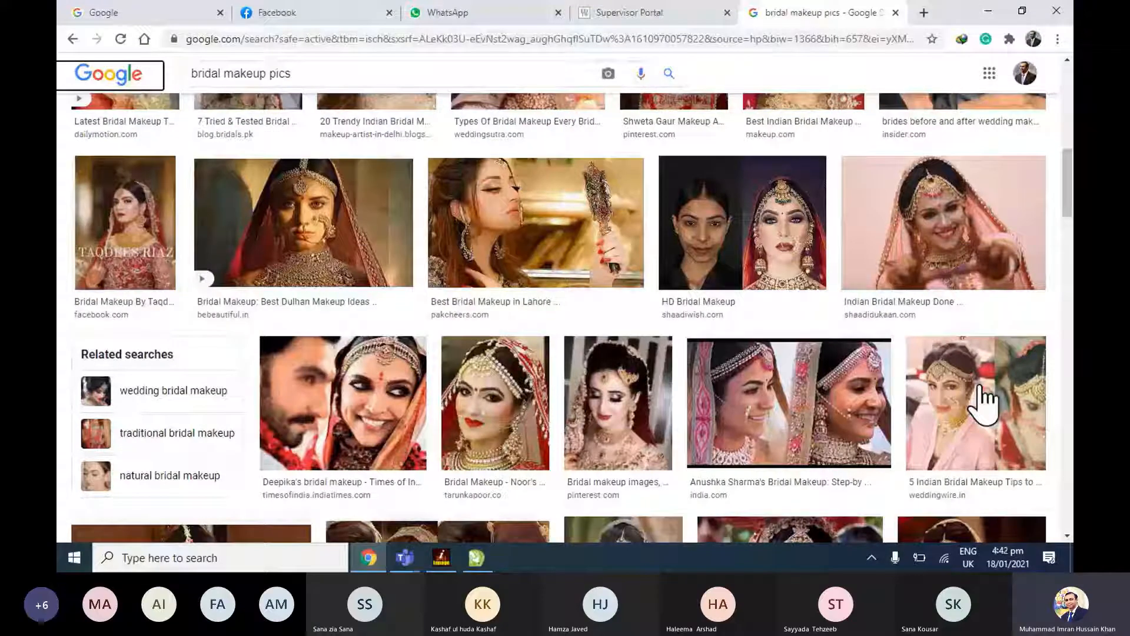
{"action": "scroll", "coordinate": [984, 404], "scroll_direction": "down", "scroll_amount": 2}
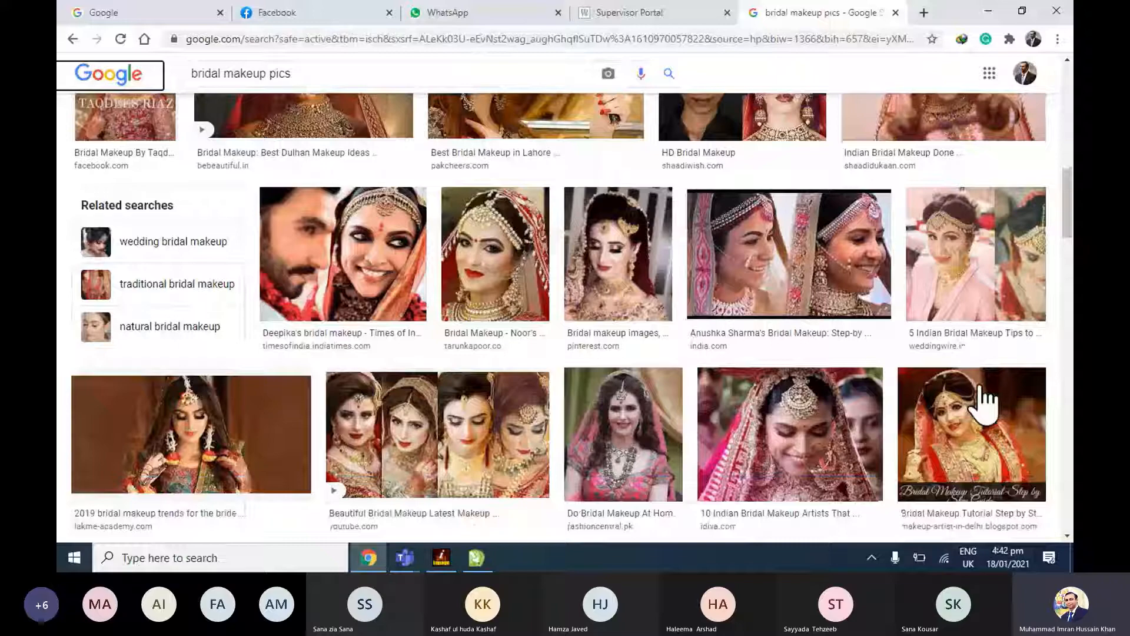
{"action": "left_click", "coordinate": [240, 423]}
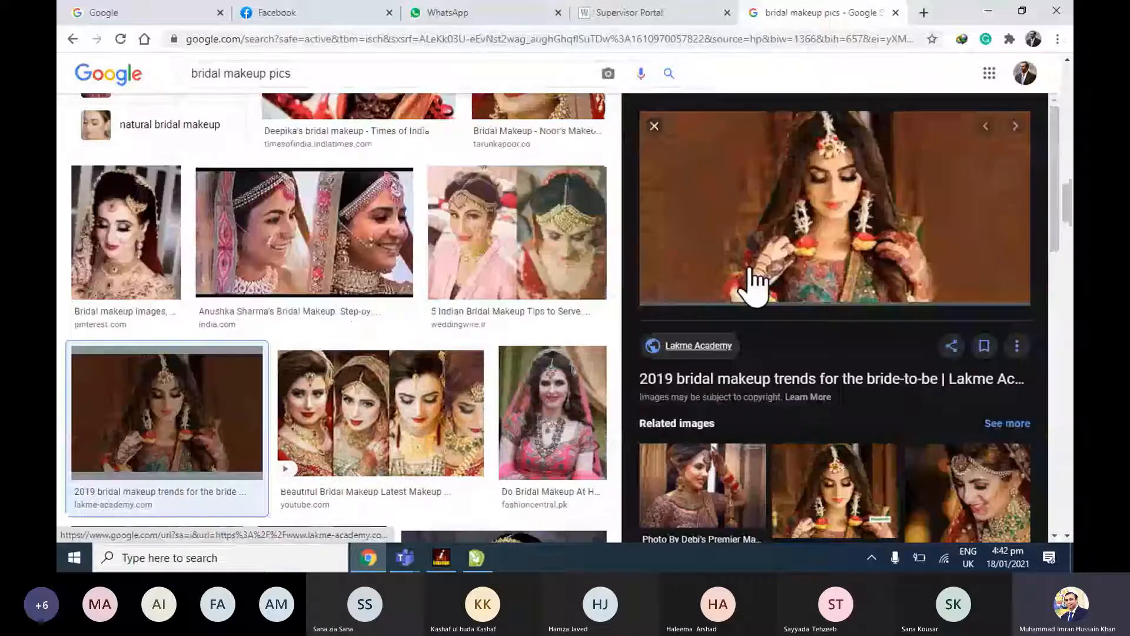
{"action": "scroll", "coordinate": [665, 144], "scroll_direction": "up", "scroll_amount": 4}
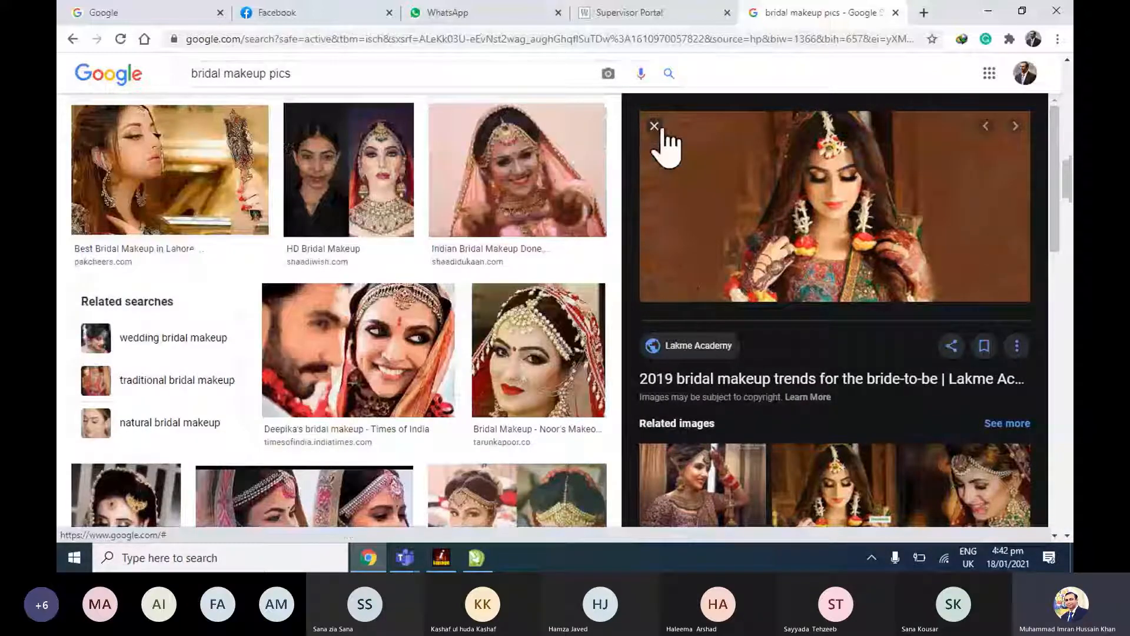
{"action": "left_click", "coordinate": [658, 127]}
{"action": "left_click", "coordinate": [658, 127]}
Filter the bridal makeup image results to Large size and browse the filtered photos.
{"action": "left_click", "coordinate": [187, 155]}
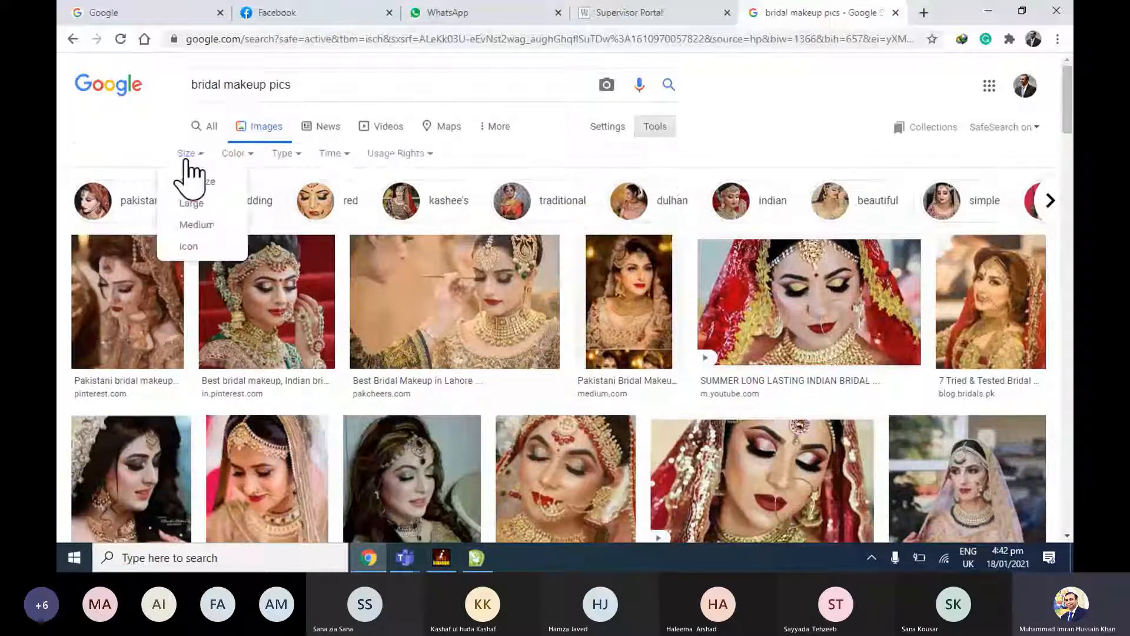
{"action": "left_click", "coordinate": [191, 203]}
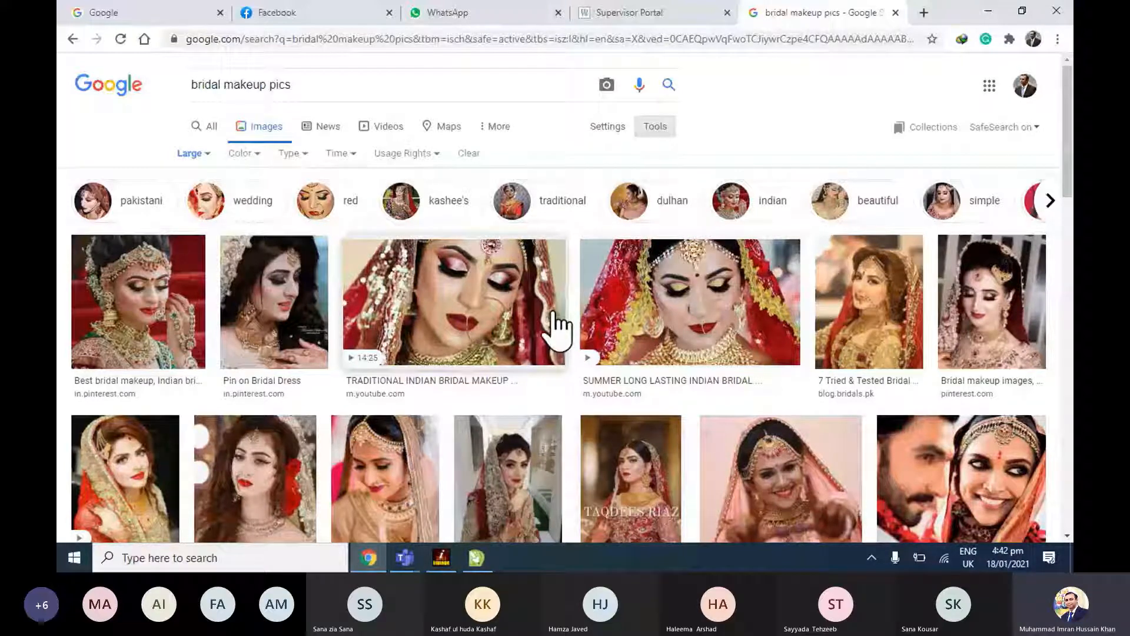
{"action": "scroll", "coordinate": [555, 323], "scroll_direction": "down", "scroll_amount": 2}
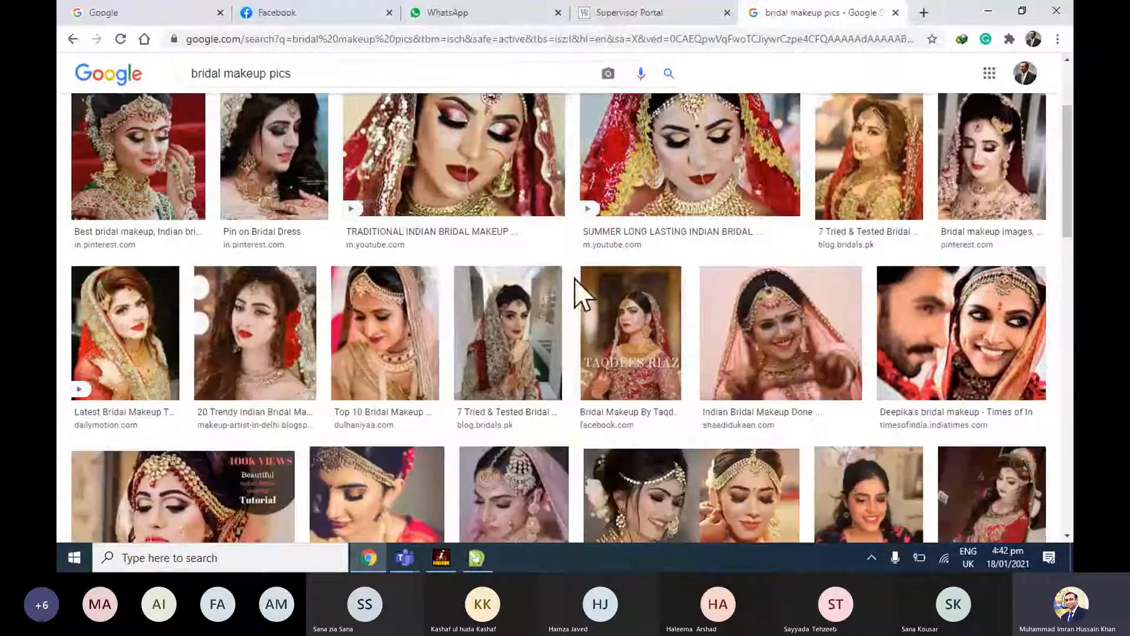
{"action": "scroll", "coordinate": [629, 407], "scroll_direction": "down", "scroll_amount": 2}
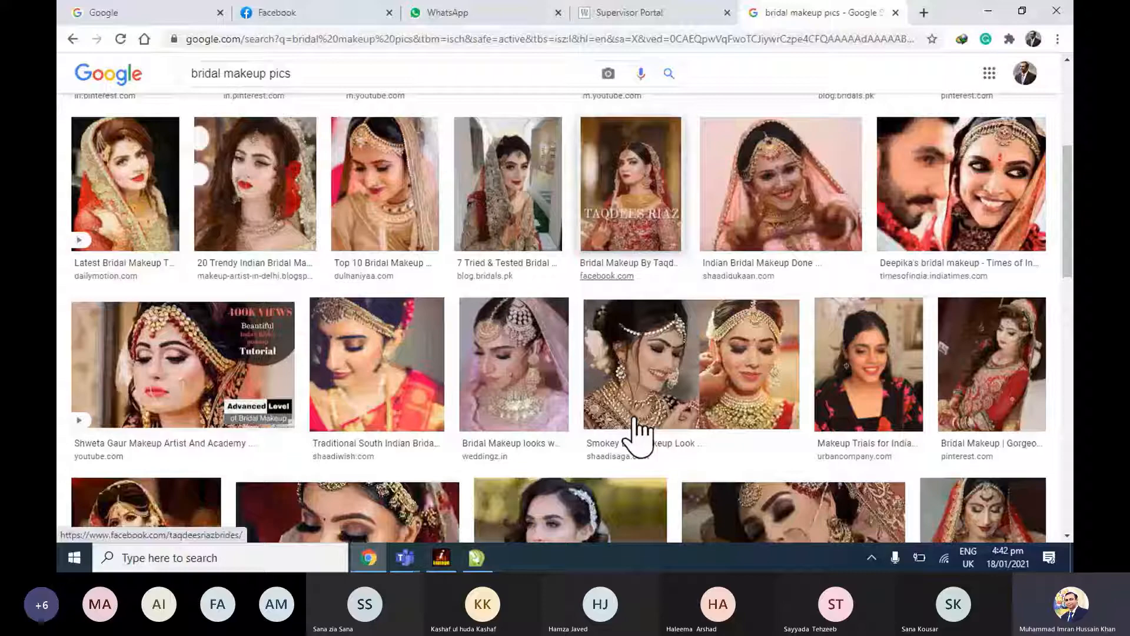
{"action": "scroll", "coordinate": [635, 429], "scroll_direction": "down", "scroll_amount": 5}
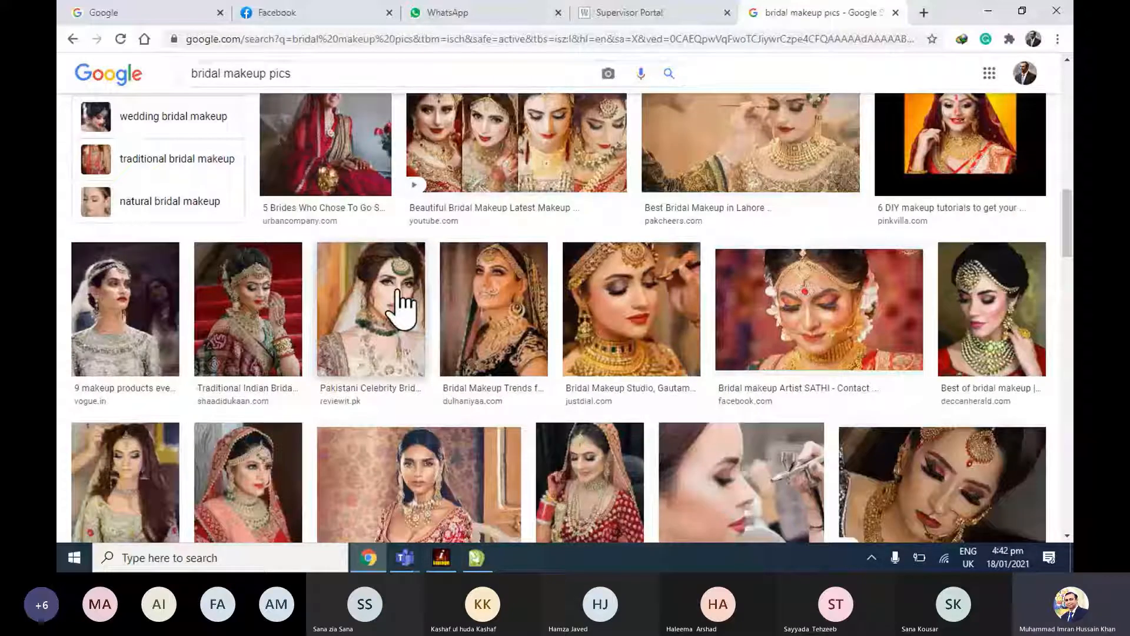
Preview the Reviewit.pk bride photo with the green necklace and look through its related images.
{"action": "left_click", "coordinate": [399, 305]}
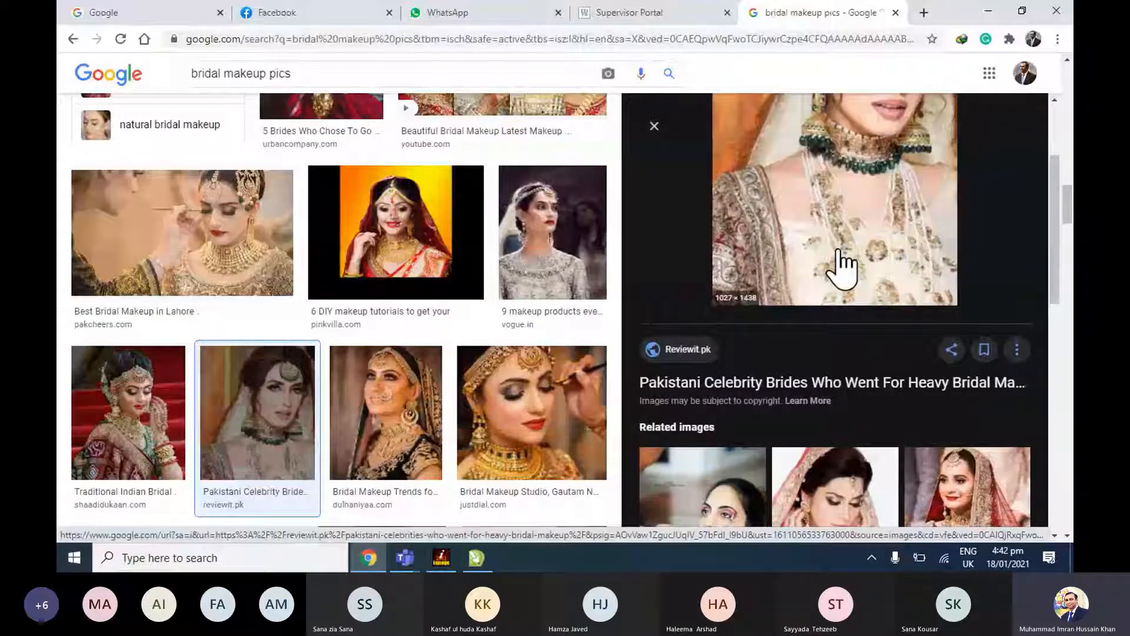
{"action": "scroll", "coordinate": [707, 341], "scroll_direction": "down", "scroll_amount": 3}
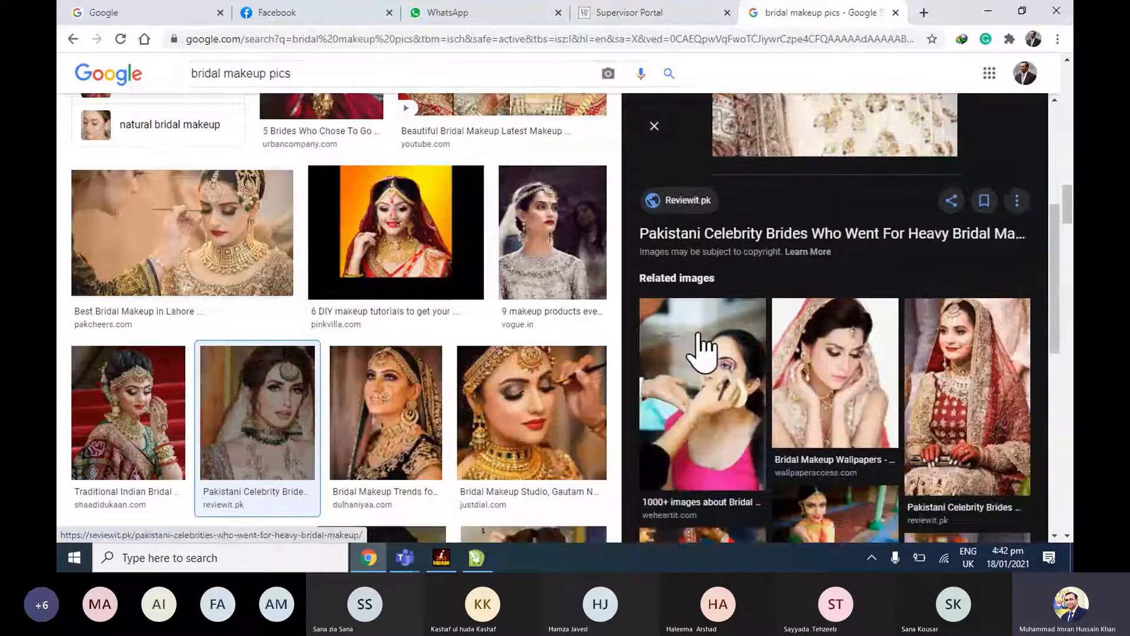
{"action": "scroll", "coordinate": [705, 352], "scroll_direction": "down", "scroll_amount": 1}
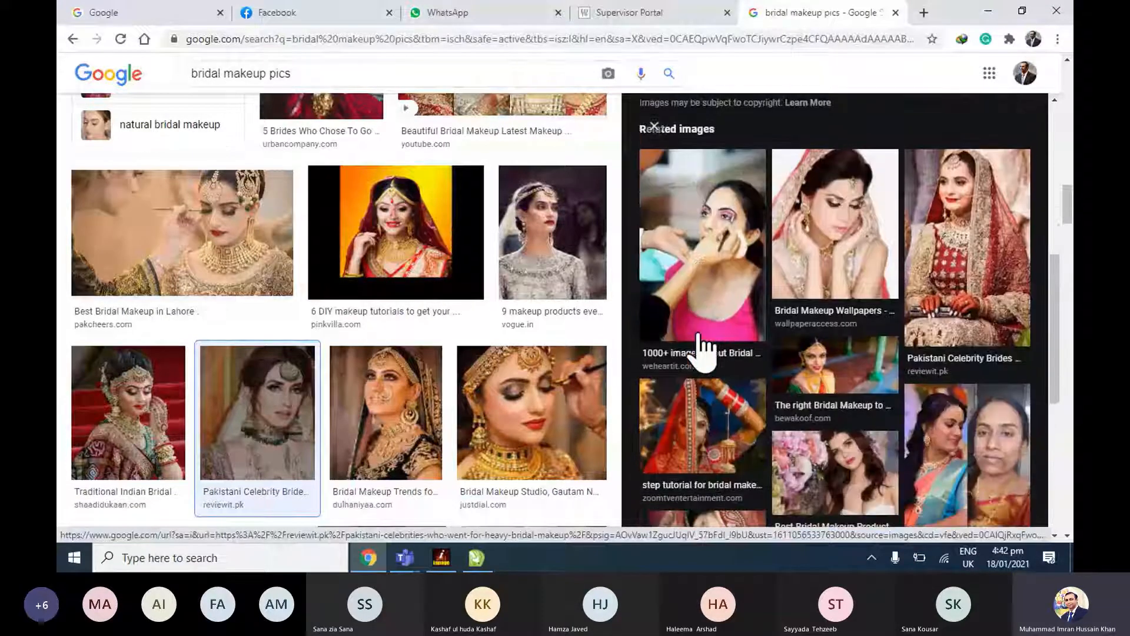
{"action": "scroll", "coordinate": [703, 352], "scroll_direction": "up", "scroll_amount": 4}
{"action": "scroll", "coordinate": [704, 352], "scroll_direction": "up", "scroll_amount": 2}
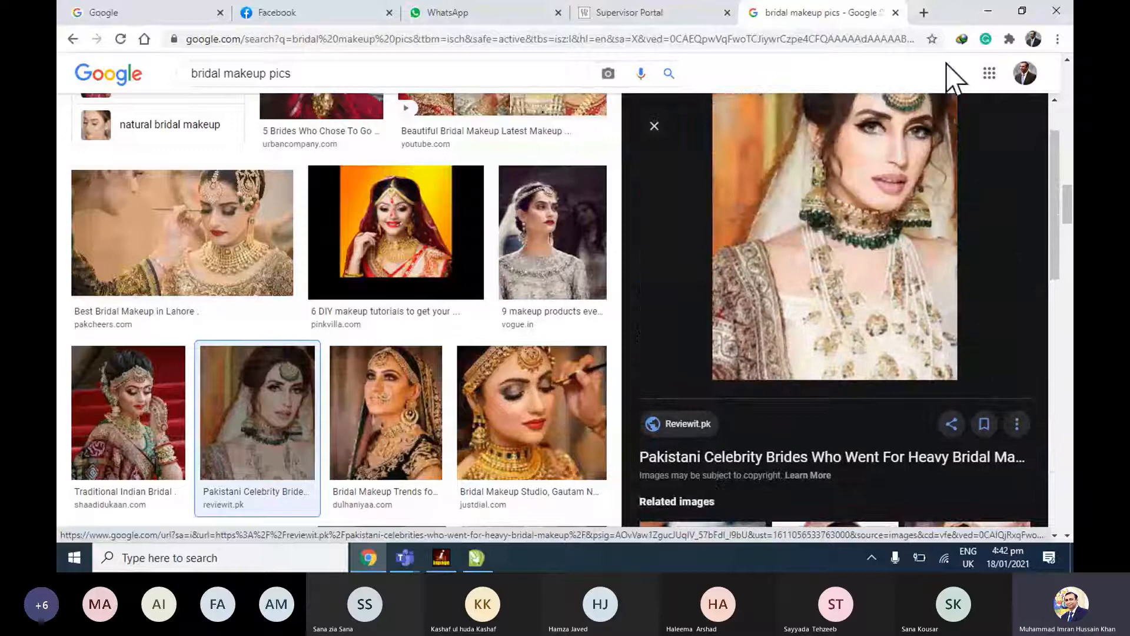
Open Shutterstock in a new tab and search its images for "birdal makeup".
{"action": "left_click", "coordinate": [924, 13]}
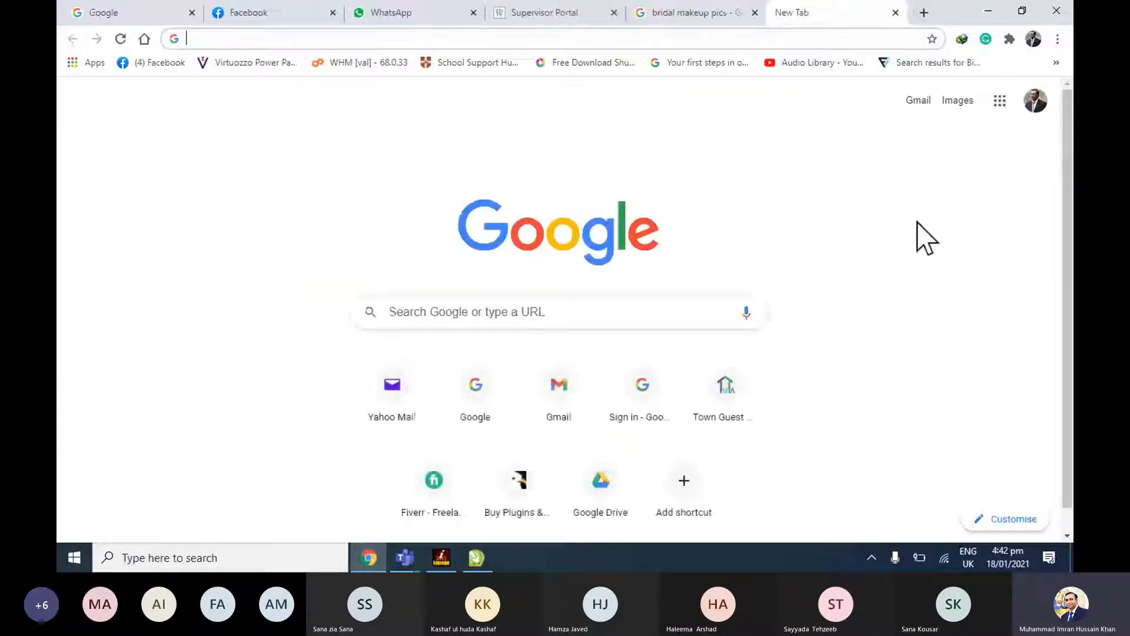
{"action": "type", "text": "shu"}
{"action": "key", "text": "Return"}
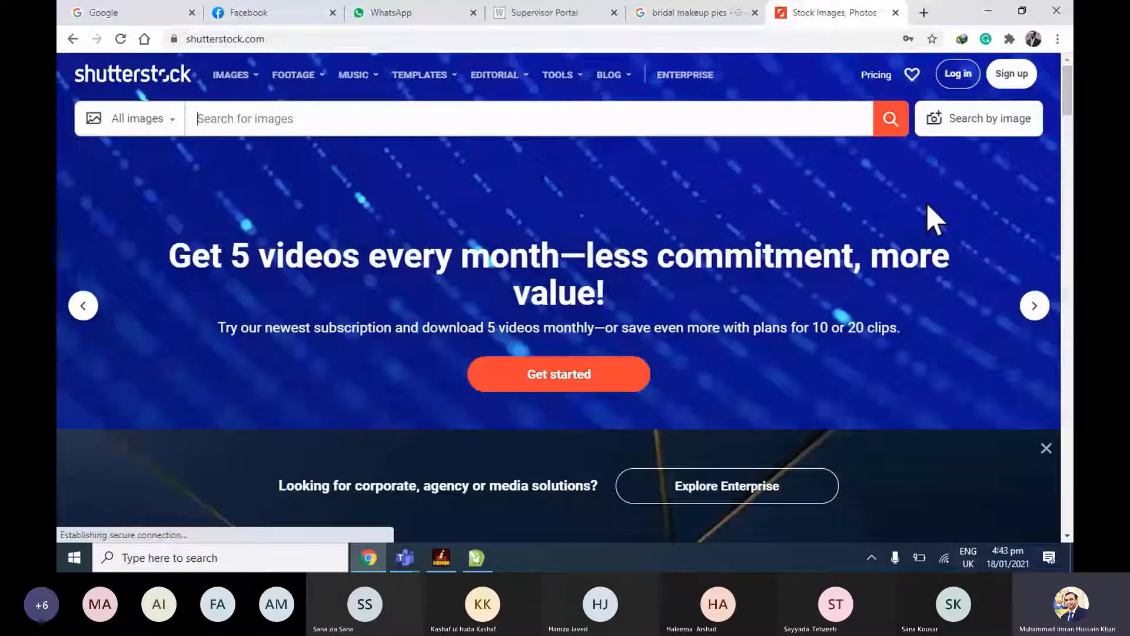
{"action": "type", "text": "birdal make"}
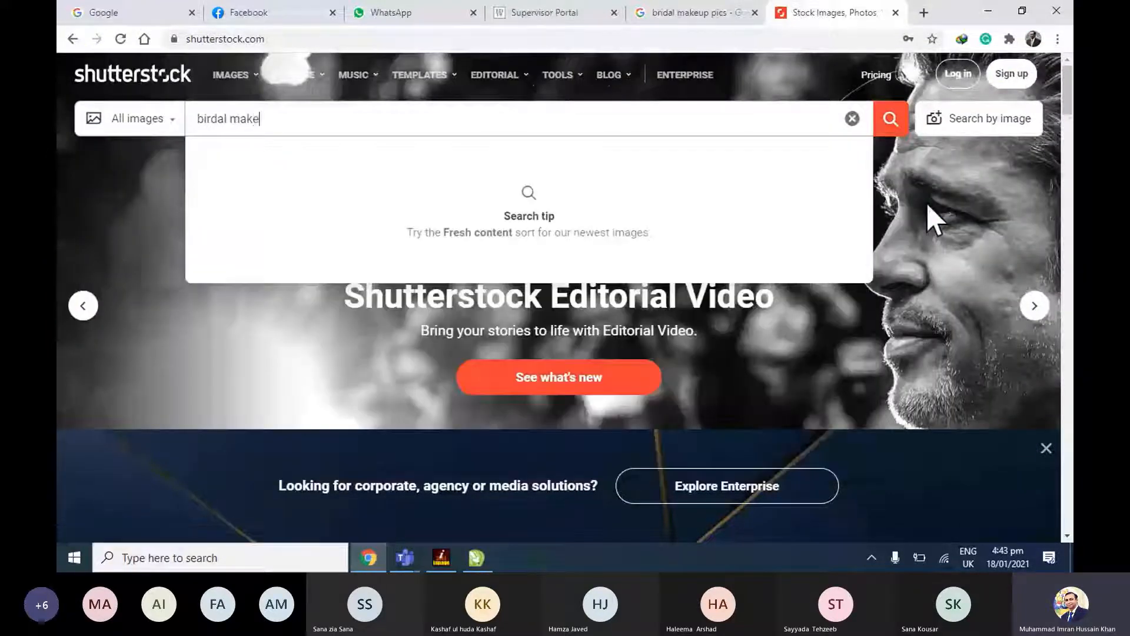
{"action": "type", "text": "up"}
{"action": "key", "text": "Return"}
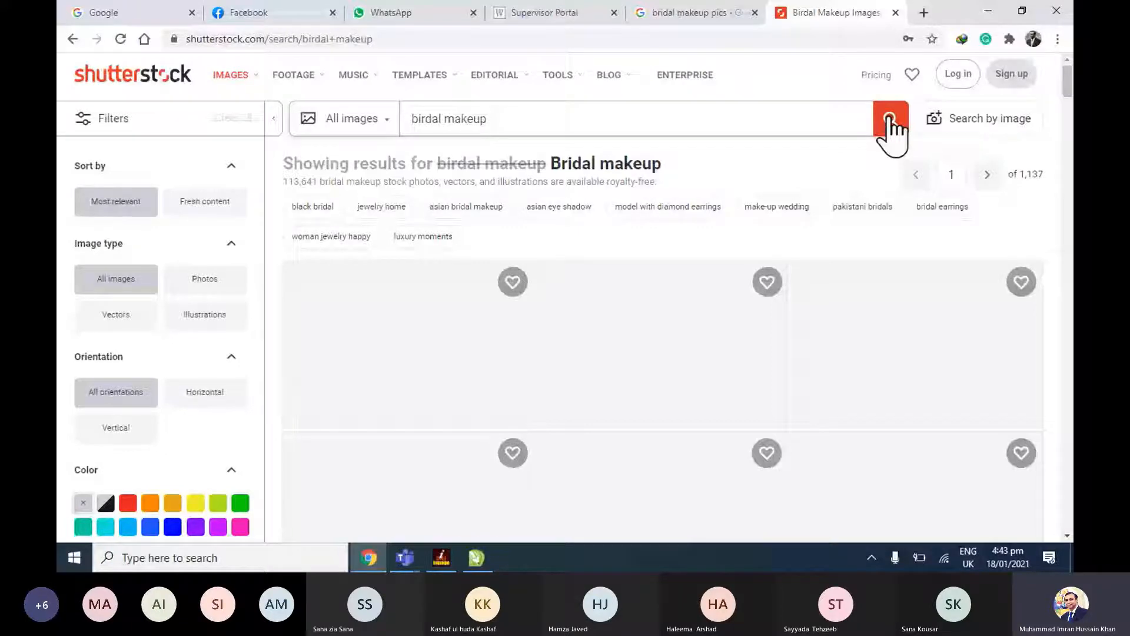
Browse the Shutterstock bridal makeup results for a suitable bride portrait.
{"action": "scroll", "coordinate": [492, 303], "scroll_direction": "down", "scroll_amount": 4}
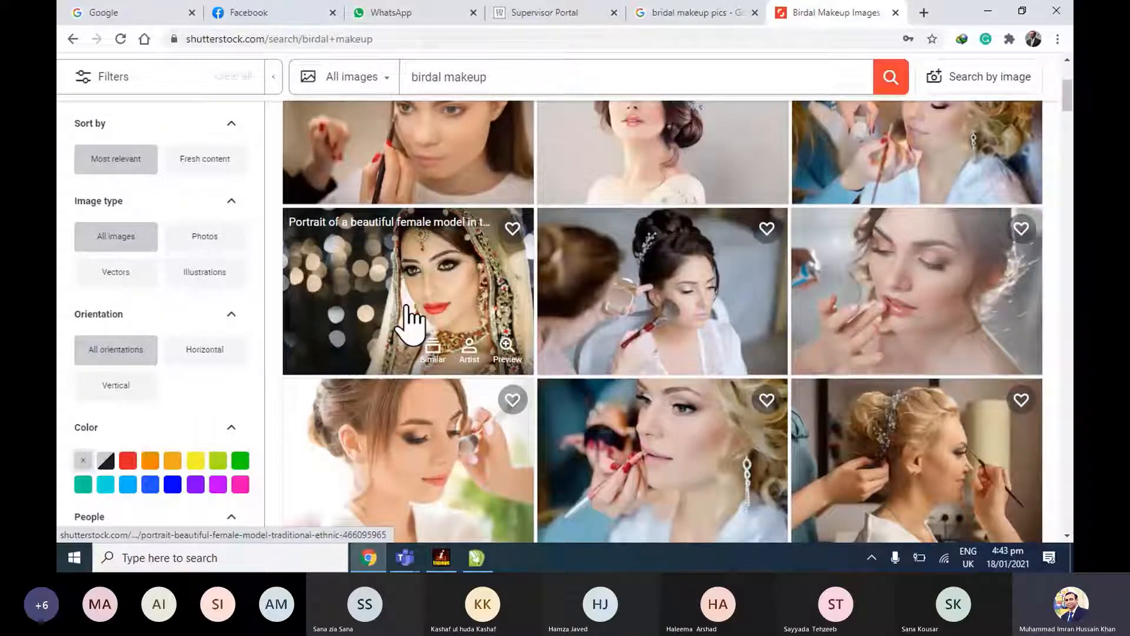
{"action": "scroll", "coordinate": [408, 307], "scroll_direction": "down", "scroll_amount": 2}
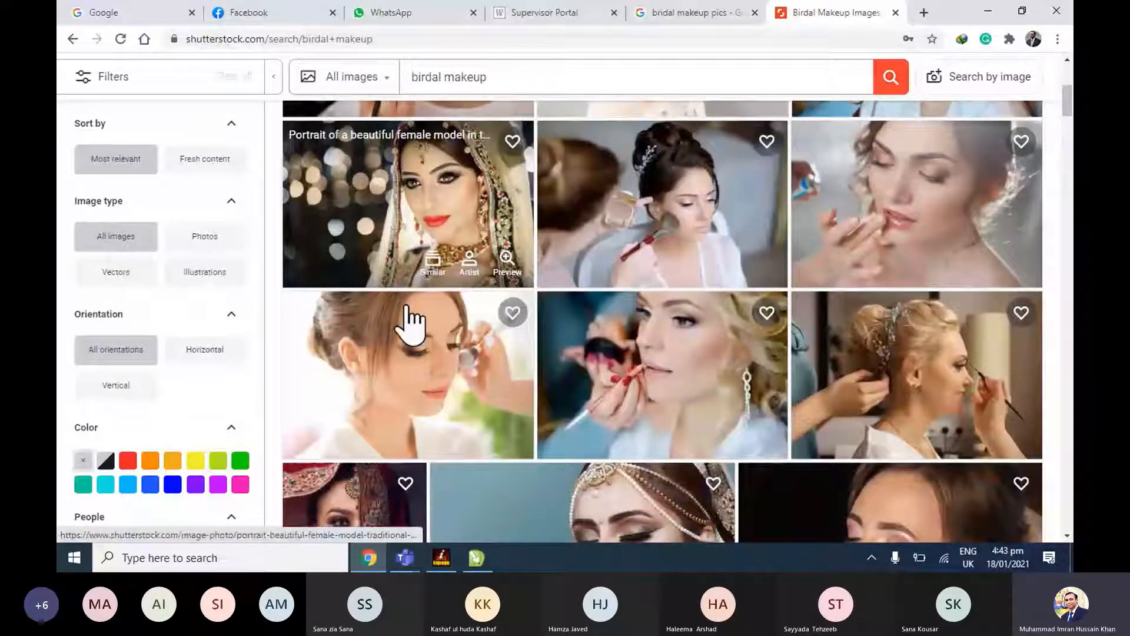
{"action": "scroll", "coordinate": [418, 321], "scroll_direction": "up", "scroll_amount": 1}
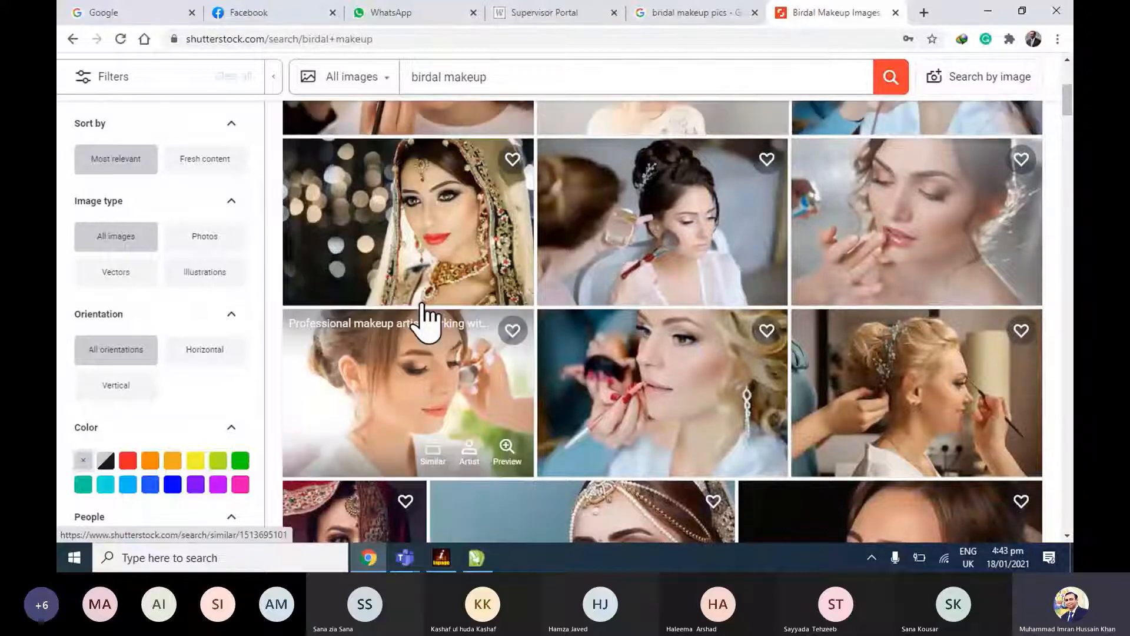
{"action": "scroll", "coordinate": [424, 320], "scroll_direction": "up", "scroll_amount": 8}
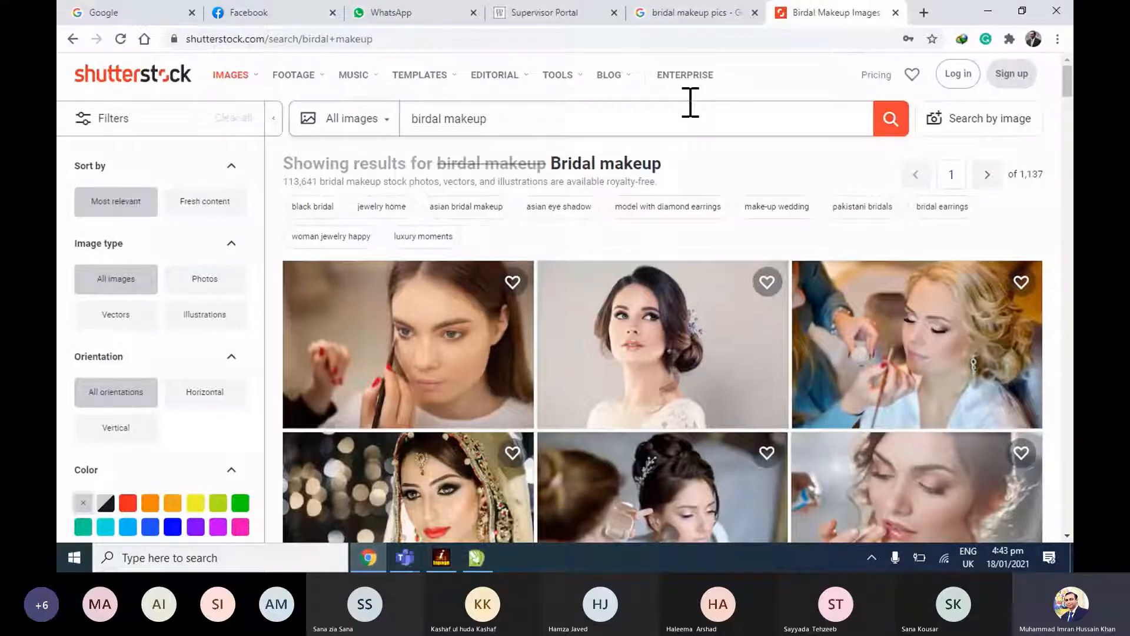
Open pexels.com in a new browser tab.
{"action": "left_click", "coordinate": [696, 13]}
{"action": "left_click", "coordinate": [924, 13]}
{"action": "type", "text": "u"}
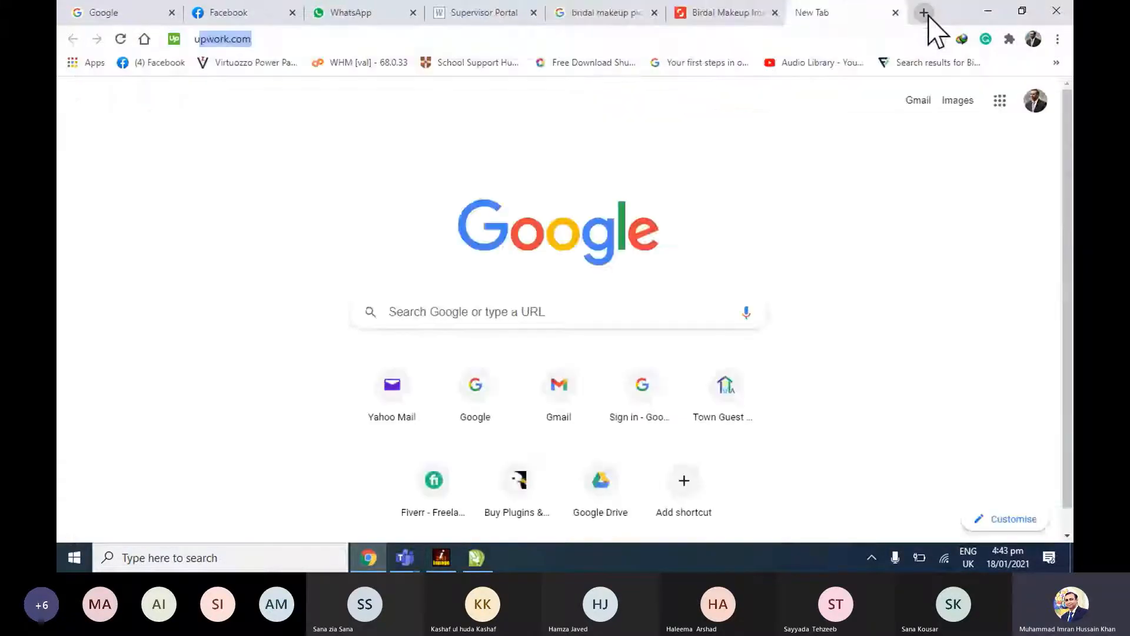
{"action": "key", "text": "BackSpace"}
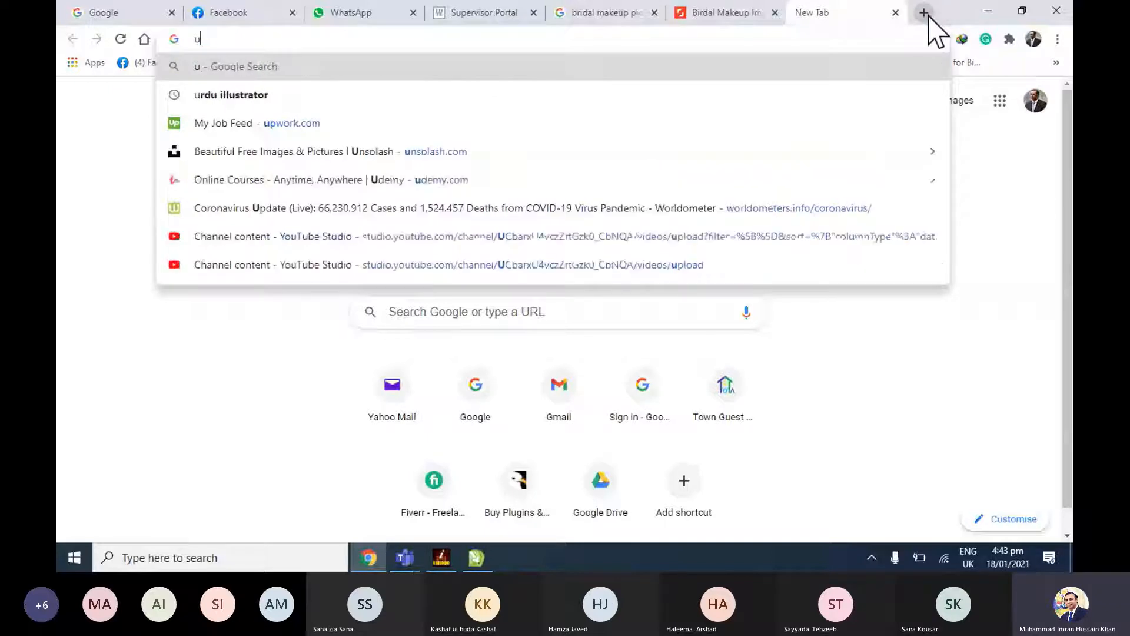
{"action": "key", "text": "BackSpace"}
{"action": "type", "text": "pexels.com"}
{"action": "key", "text": "Return"}
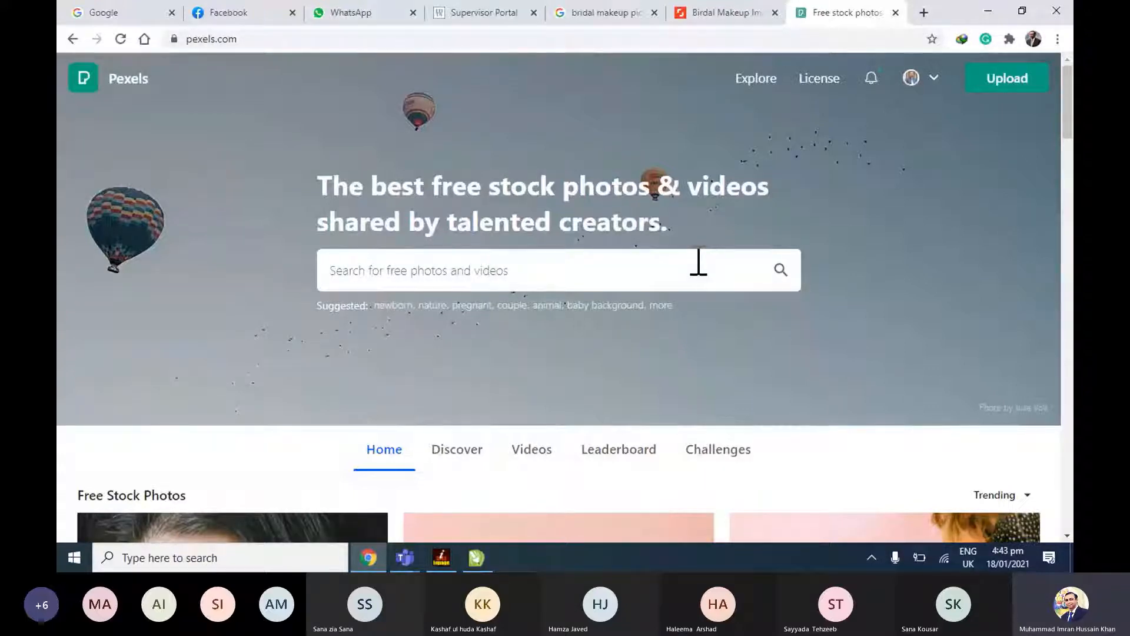
Search Pexels for "bridal make up".
{"action": "type", "text": "bridal "}
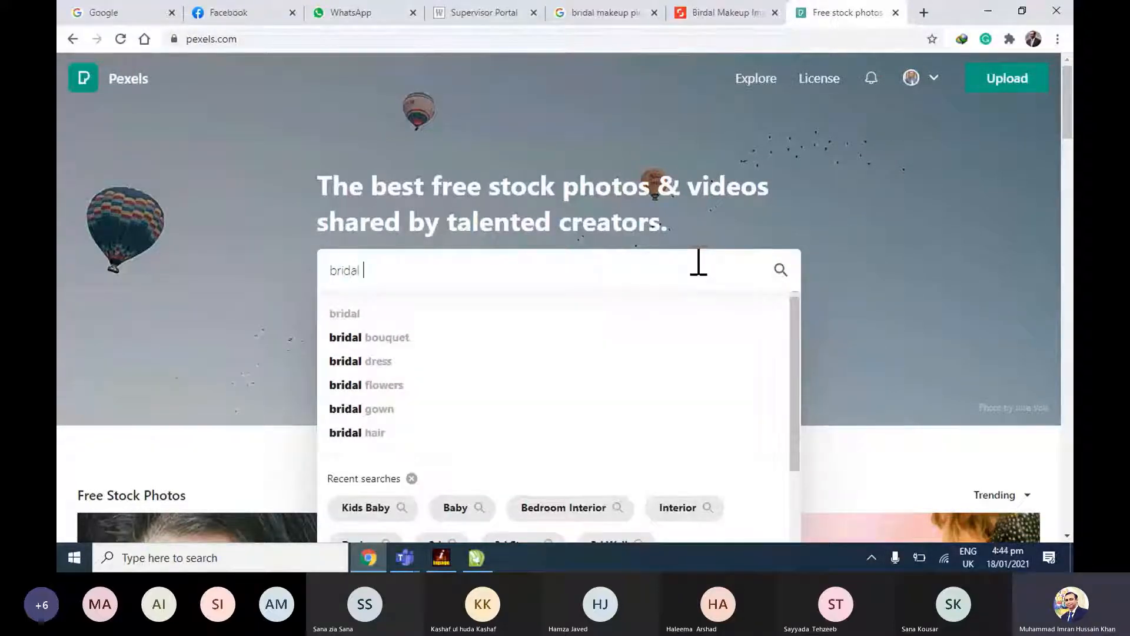
{"action": "type", "text": "make"}
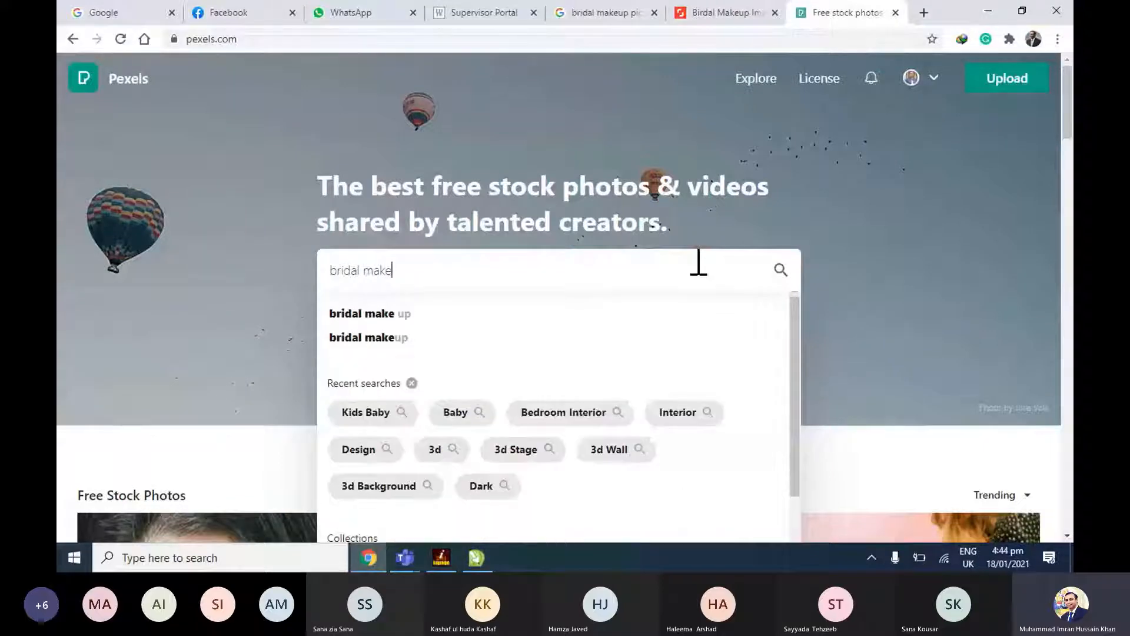
{"action": "type", "text": " up"}
{"action": "key", "text": "Return"}
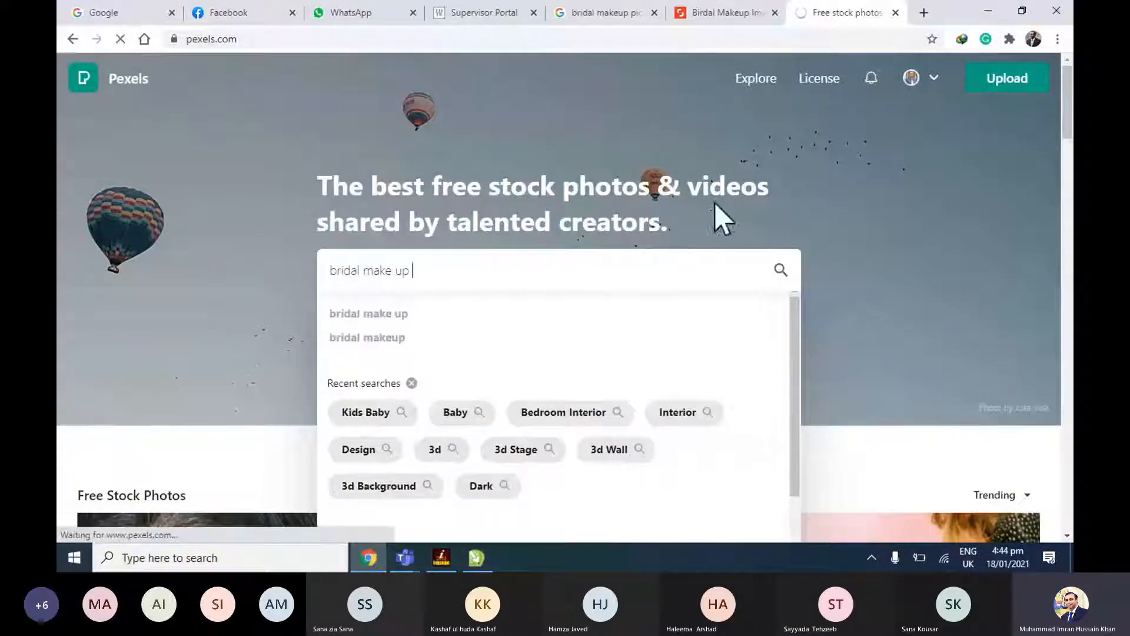
Review the Shutterstock and Google bridal makeup results again, and return to the Pexels results.
{"action": "left_click", "coordinate": [723, 13]}
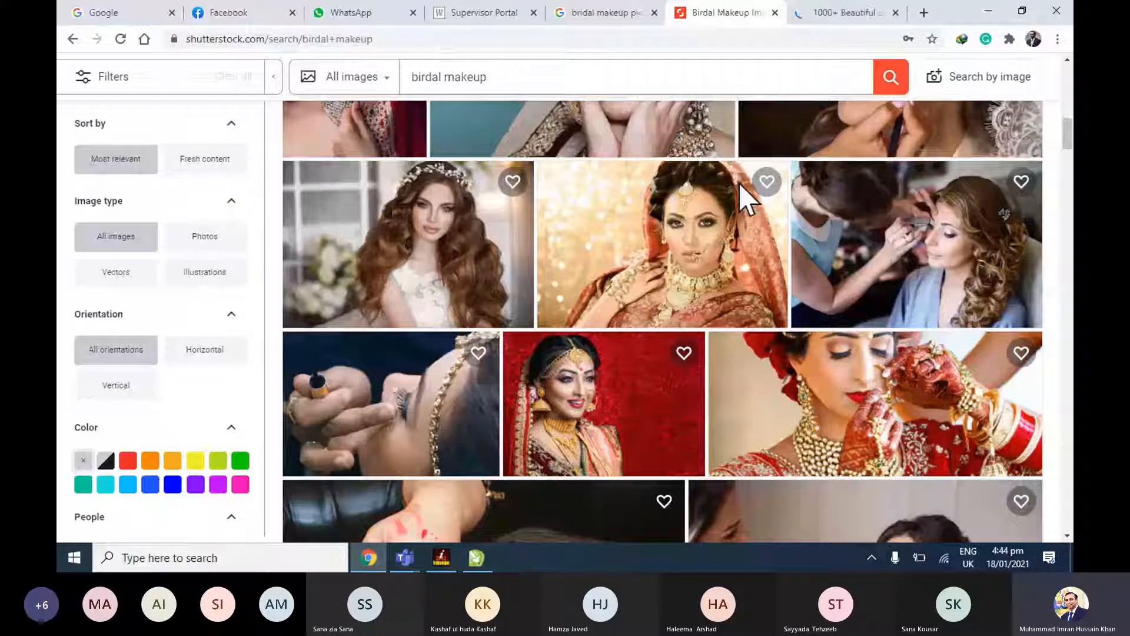
{"action": "left_click", "coordinate": [607, 13]}
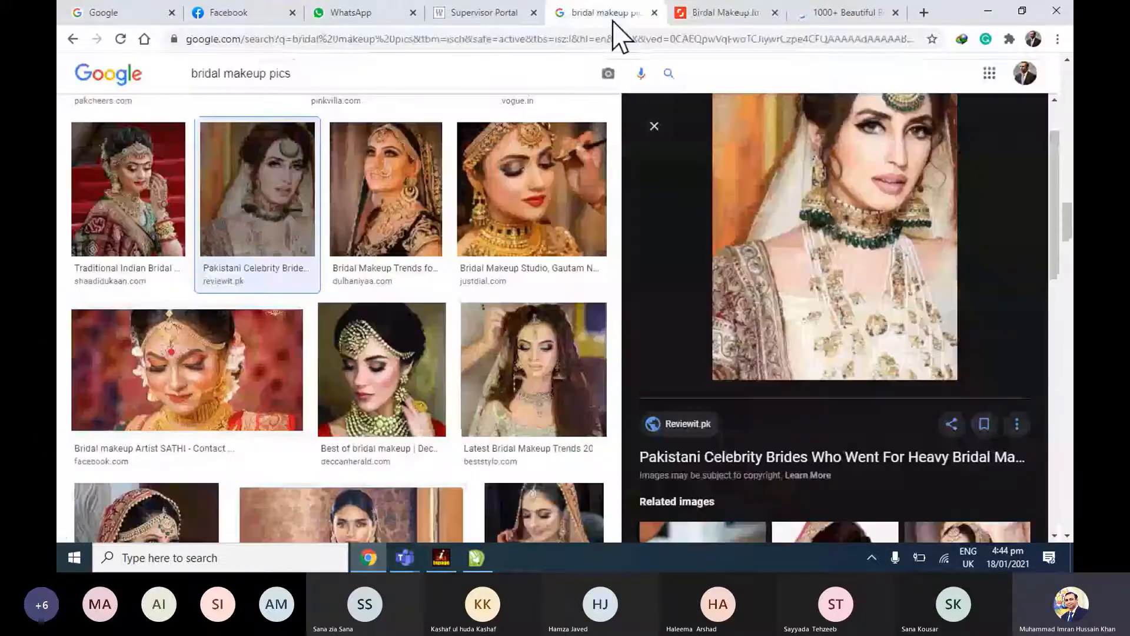
{"action": "left_click", "coordinate": [835, 13]}
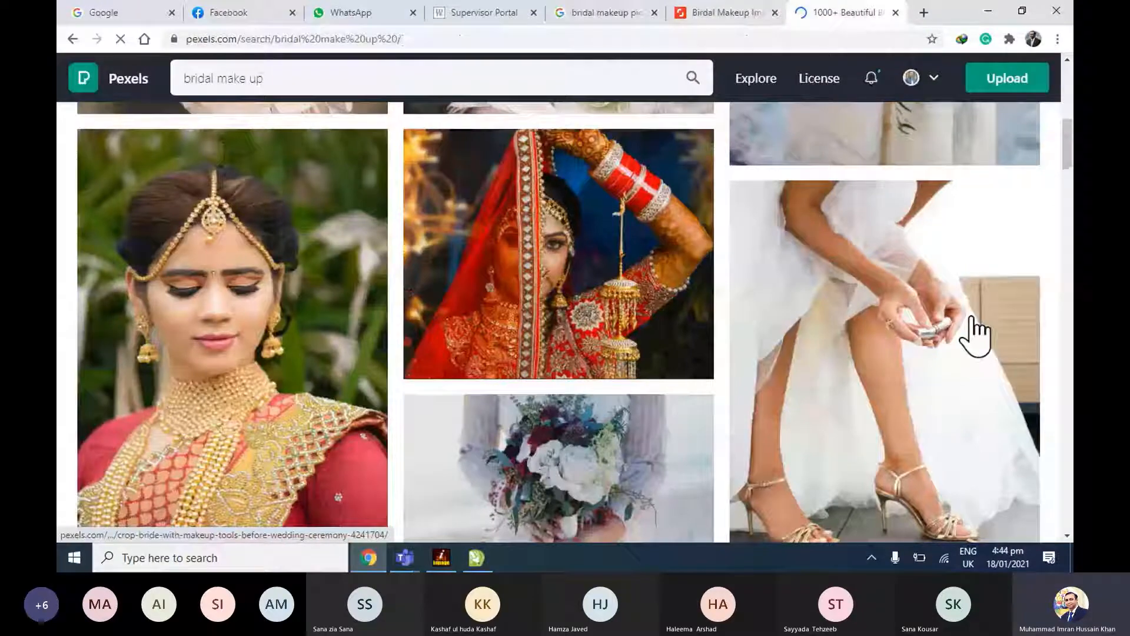
Browse the Pexels bridal results and open the photo of the woman in a red and gold sari in a new tab.
{"action": "scroll", "coordinate": [975, 335], "scroll_direction": "down", "scroll_amount": 1}
{"action": "scroll", "coordinate": [595, 171], "scroll_direction": "down", "scroll_amount": 4}
{"action": "scroll", "coordinate": [595, 172], "scroll_direction": "up", "scroll_amount": 4}
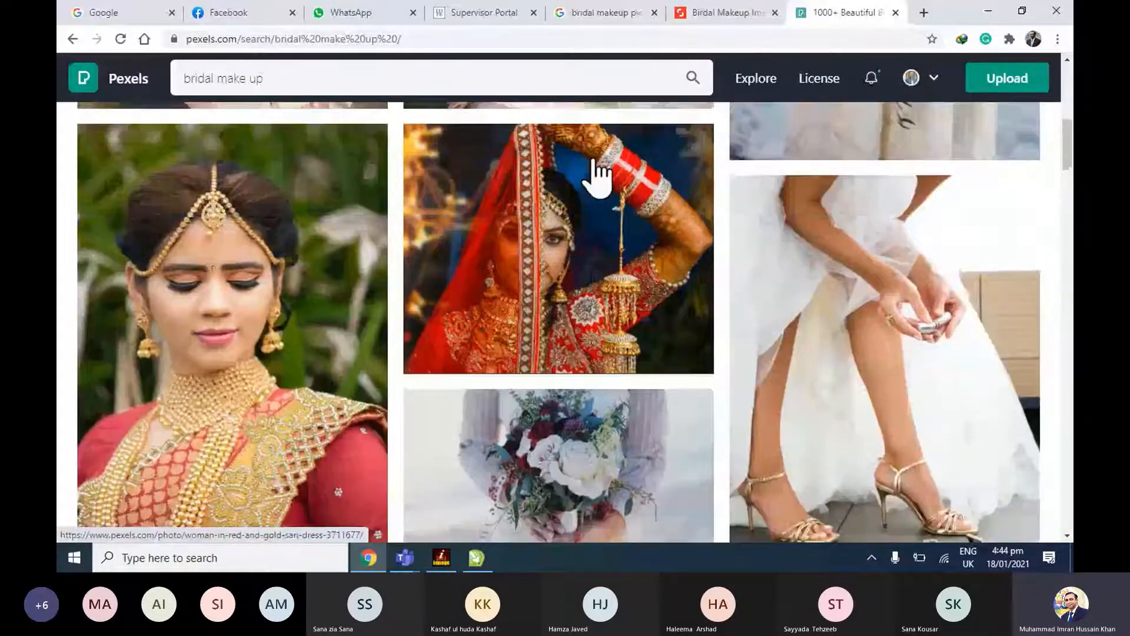
{"action": "middle_click", "coordinate": [577, 204]}
{"action": "scroll", "coordinate": [579, 203], "scroll_direction": "down", "scroll_amount": 10}
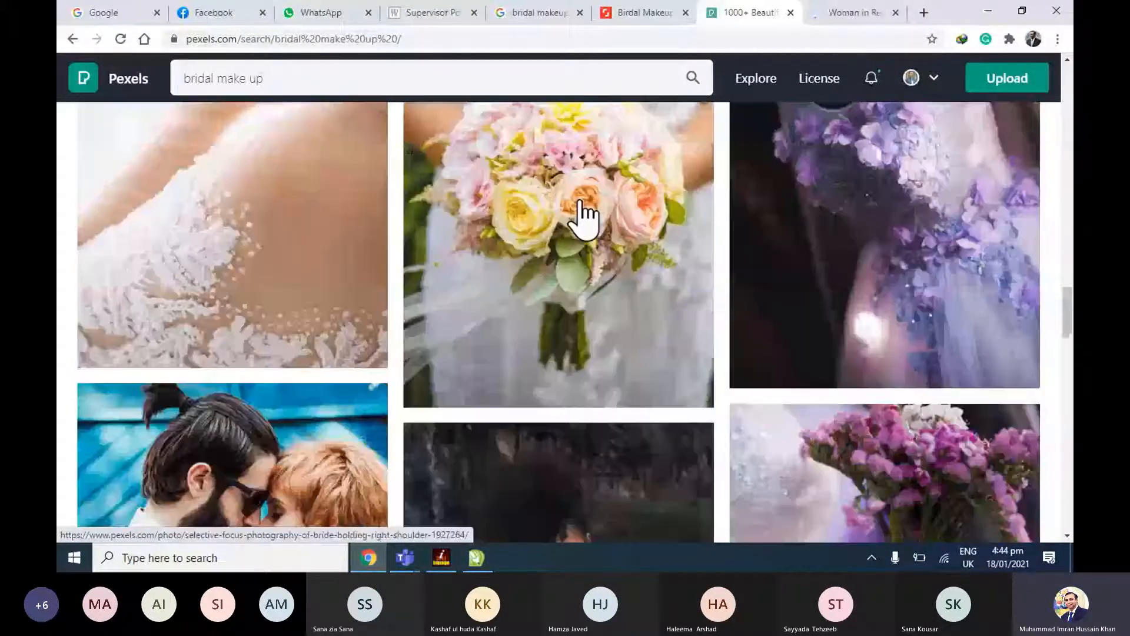
Close the Pexels results, browse the photos similar to the red and gold sari picture, and open a sponsored iStock bridal photo.
{"action": "scroll", "coordinate": [580, 202], "scroll_direction": "down", "scroll_amount": 7}
{"action": "left_click", "coordinate": [791, 13]}
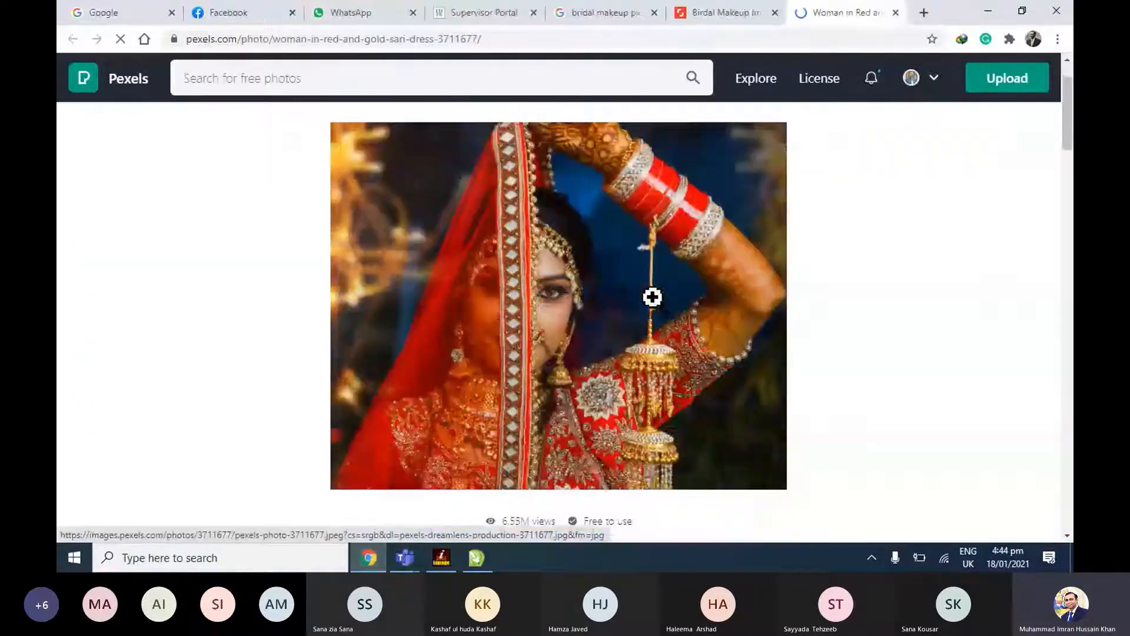
{"action": "scroll", "coordinate": [709, 264], "scroll_direction": "down", "scroll_amount": 5}
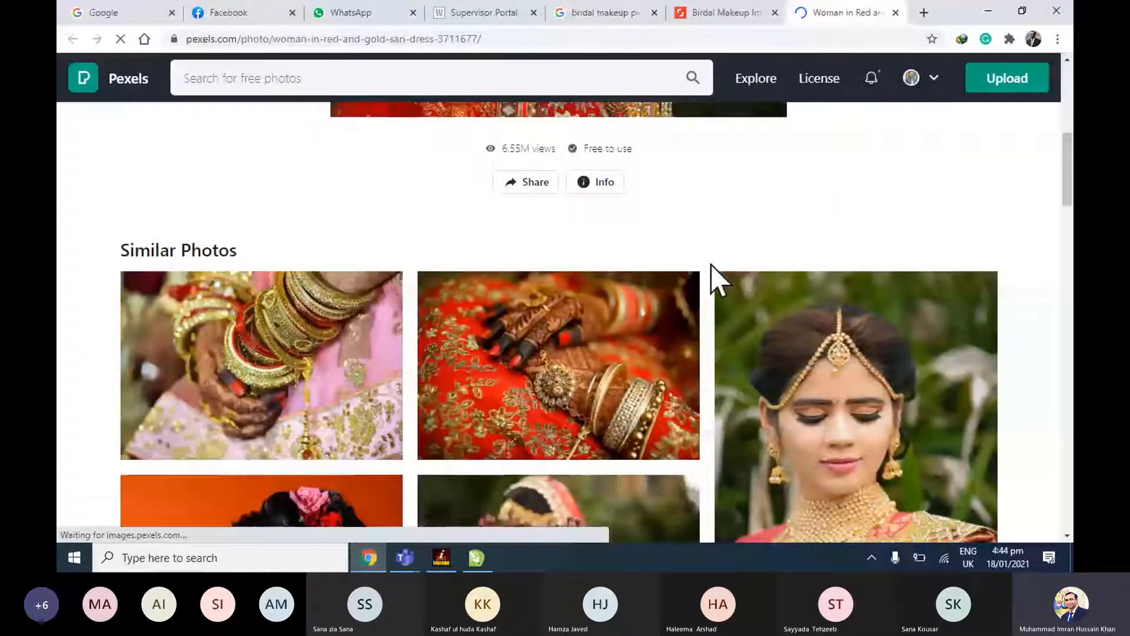
{"action": "scroll", "coordinate": [715, 294], "scroll_direction": "down", "scroll_amount": 12}
{"action": "scroll", "coordinate": [719, 322], "scroll_direction": "down", "scroll_amount": 2}
{"action": "scroll", "coordinate": [720, 322], "scroll_direction": "up", "scroll_amount": 4}
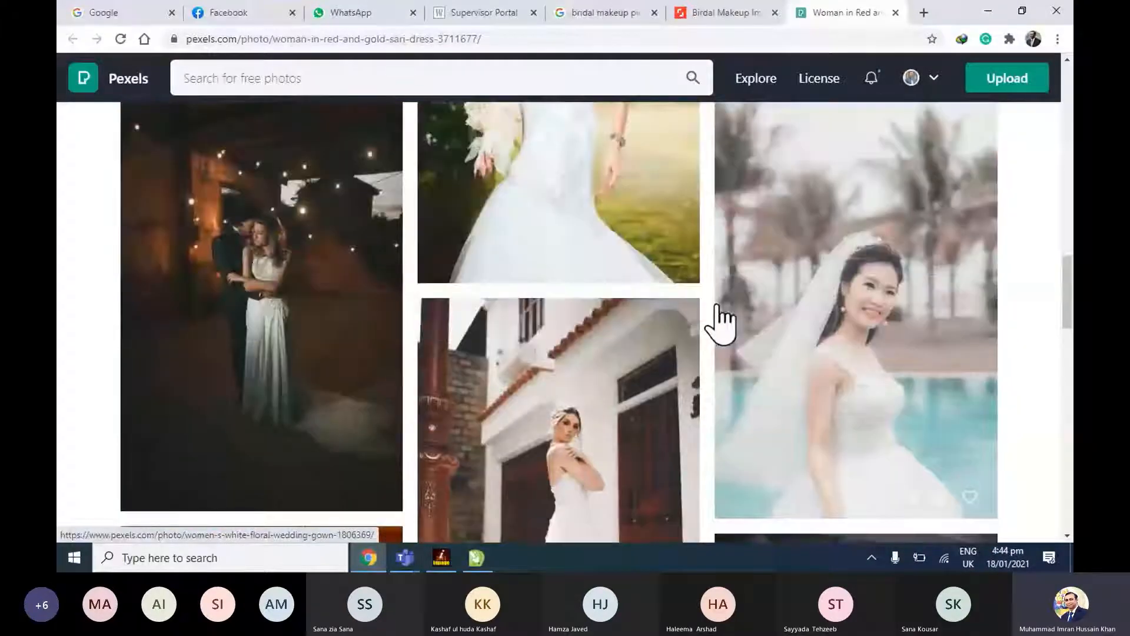
{"action": "scroll", "coordinate": [719, 318], "scroll_direction": "down", "scroll_amount": 1}
{"action": "scroll", "coordinate": [252, 206], "scroll_direction": "down", "scroll_amount": 7}
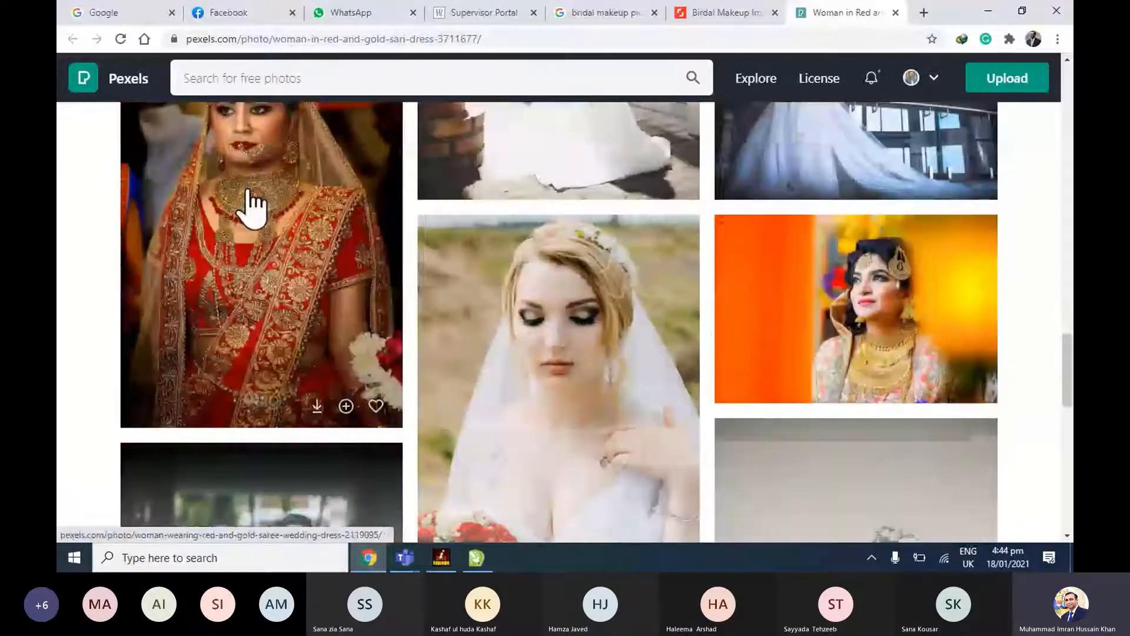
{"action": "scroll", "coordinate": [635, 297], "scroll_direction": "down", "scroll_amount": 18}
{"action": "scroll", "coordinate": [494, 247], "scroll_direction": "up", "scroll_amount": 3}
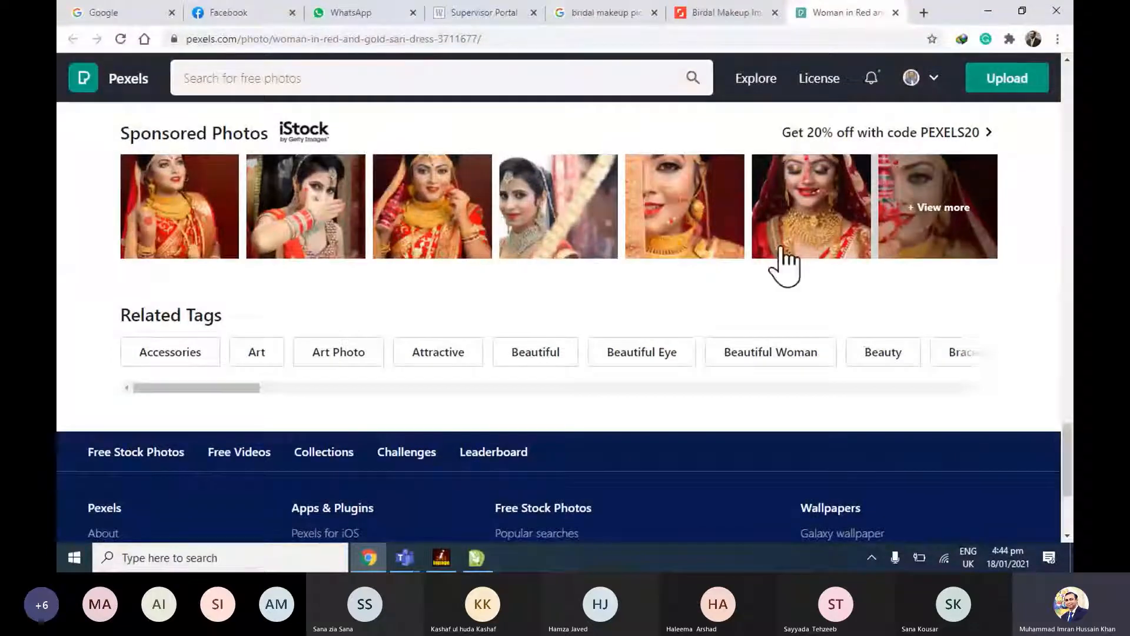
{"action": "left_click", "coordinate": [701, 232]}
Close the full-size photo of the bride with green jewellery and return to the Google bridal makeup results.
{"action": "left_click", "coordinate": [624, 12]}
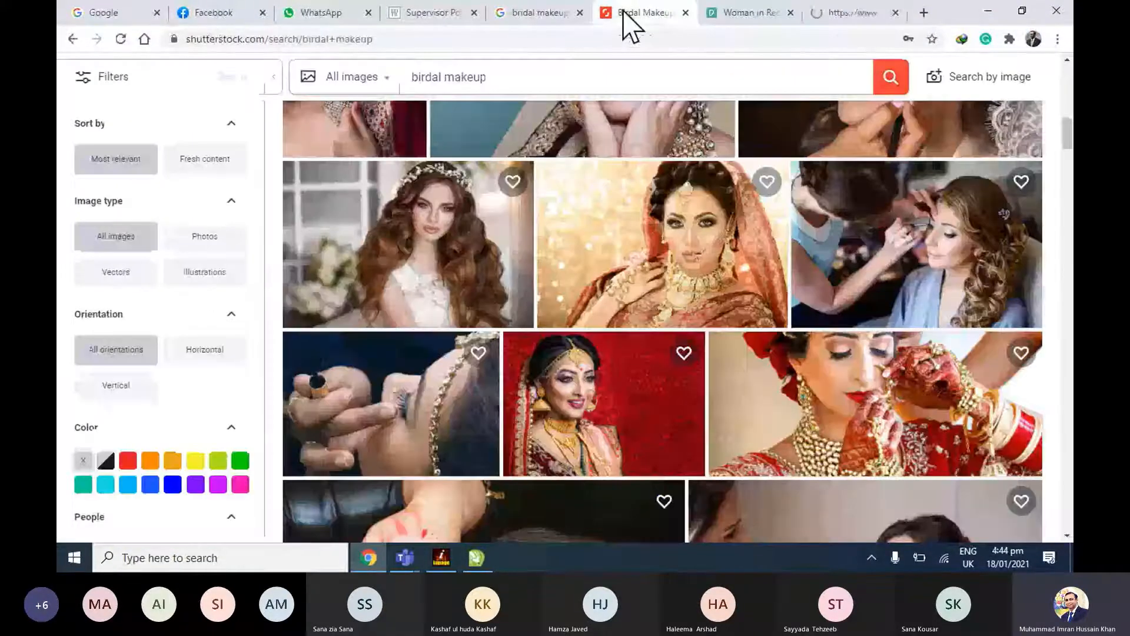
{"action": "left_click", "coordinate": [545, 13]}
{"action": "left_click", "coordinate": [583, 18]}
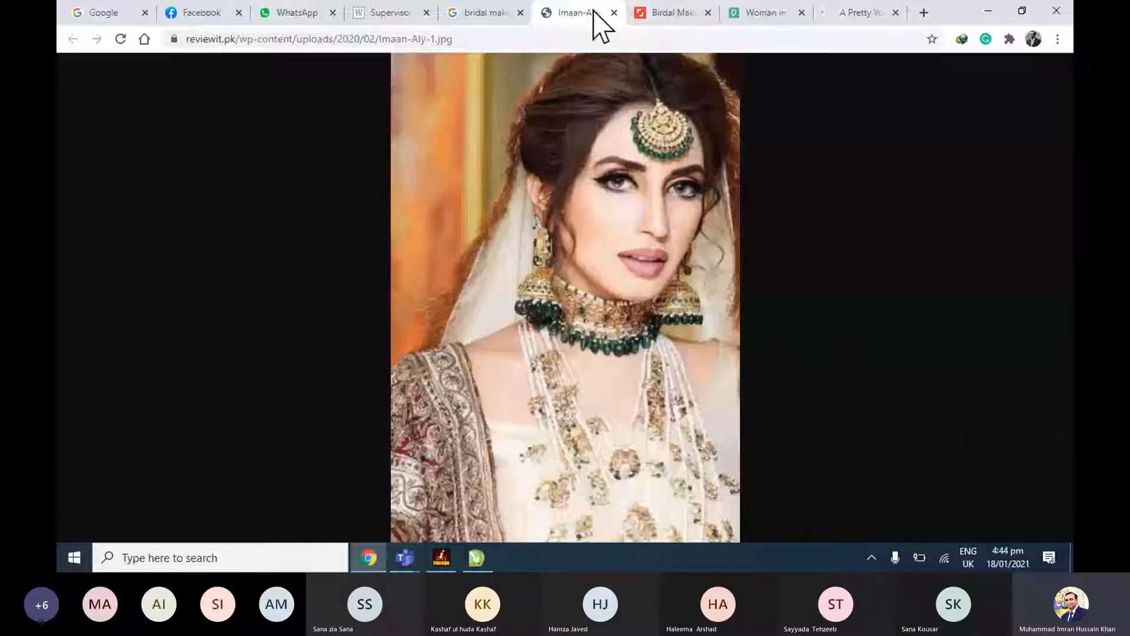
{"action": "left_click", "coordinate": [614, 12]}
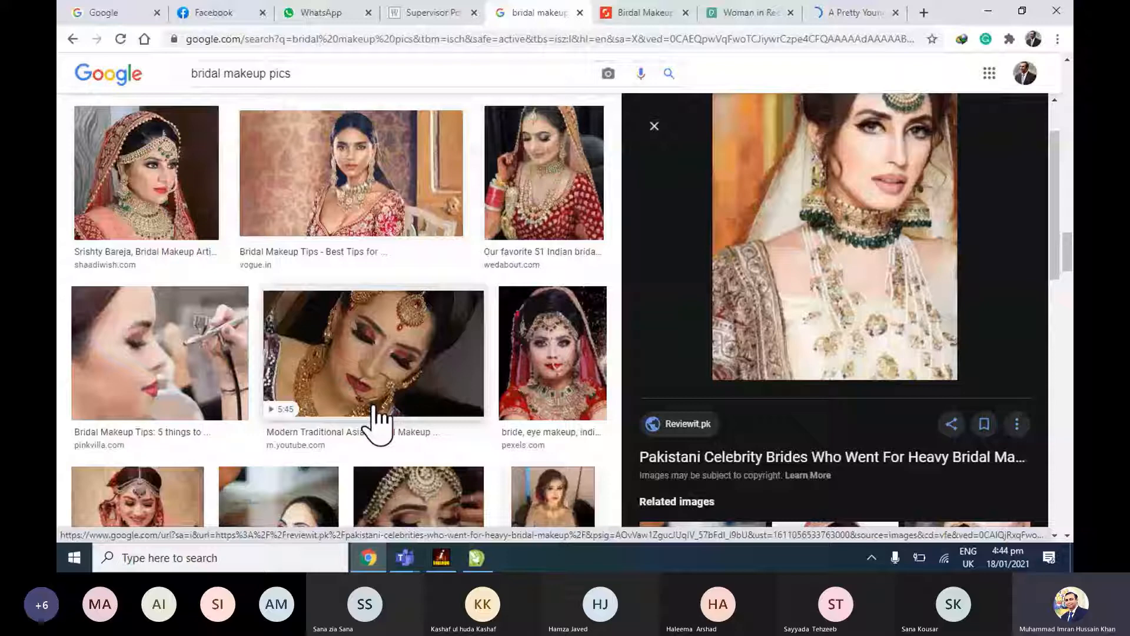
Preview several bridal photos in the Google image results, including those from Pinkvilla, We Heart It, K4 Fashion and Weddingz.in.
{"action": "left_click", "coordinate": [171, 359]}
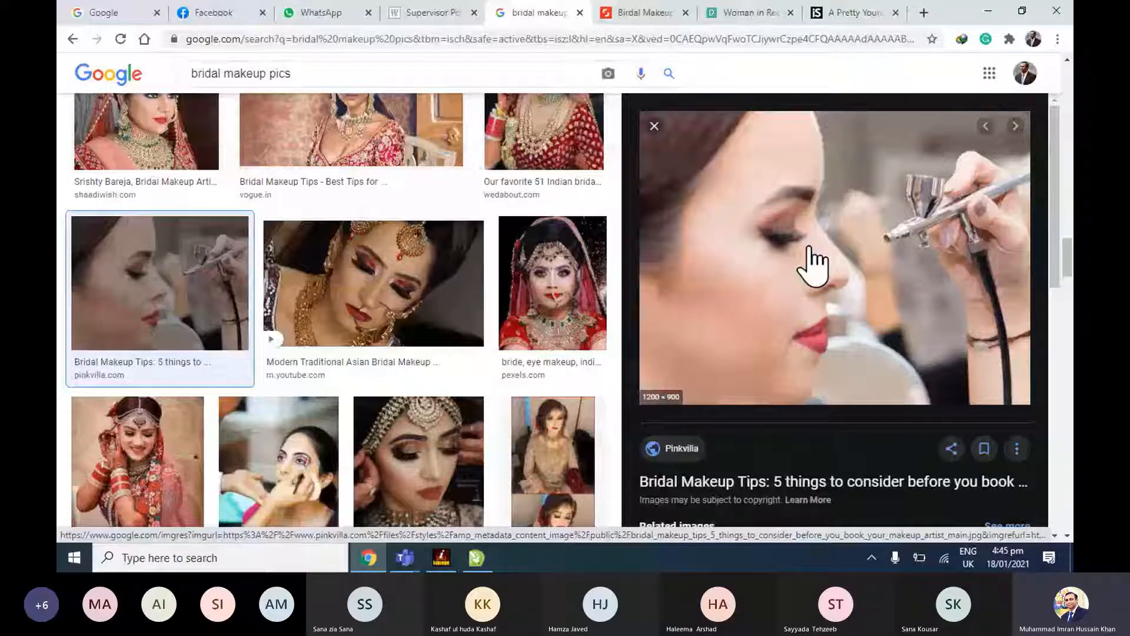
{"action": "left_click", "coordinate": [279, 459]}
{"action": "scroll", "coordinate": [371, 308], "scroll_direction": "down", "scroll_amount": 6}
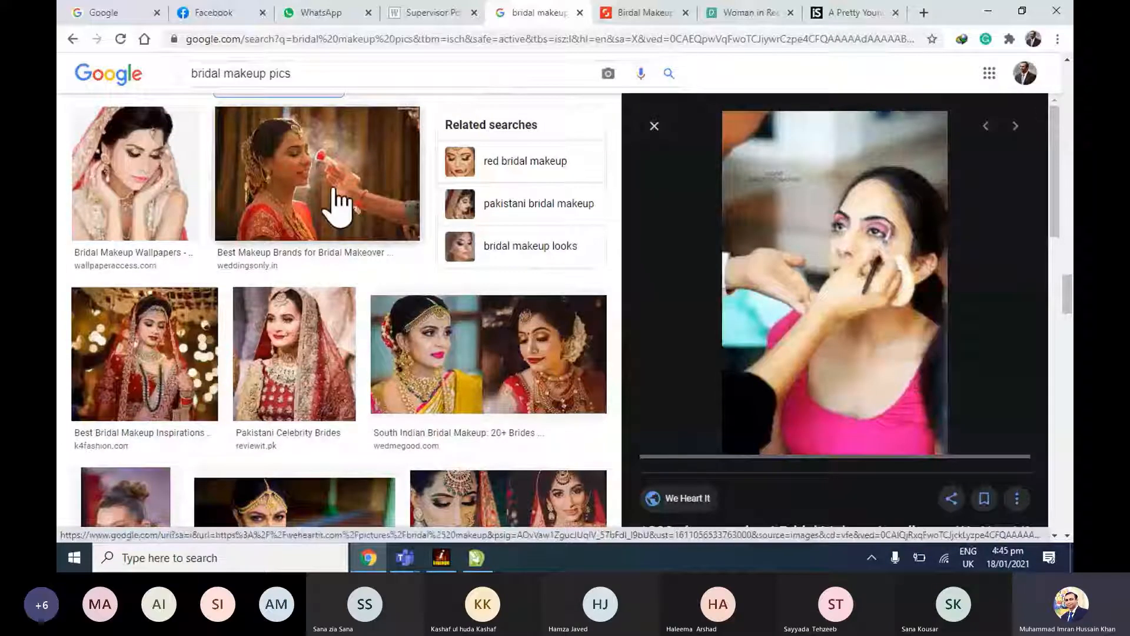
{"action": "scroll", "coordinate": [334, 189], "scroll_direction": "down", "scroll_amount": 2}
{"action": "left_click", "coordinate": [154, 300]}
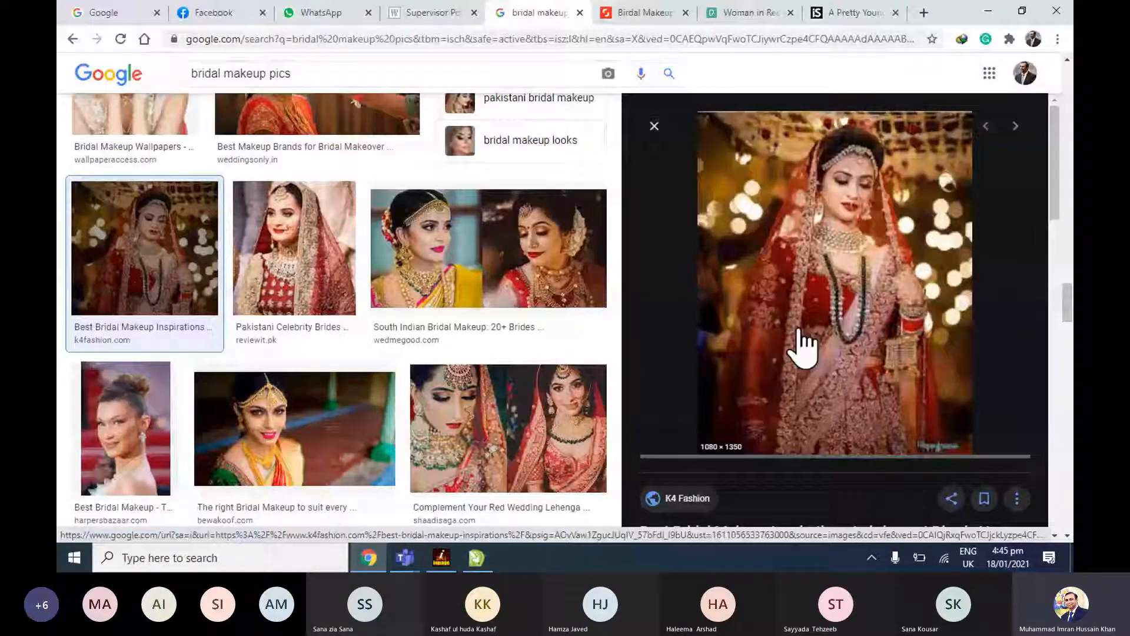
{"action": "scroll", "coordinate": [497, 316], "scroll_direction": "down", "scroll_amount": 3}
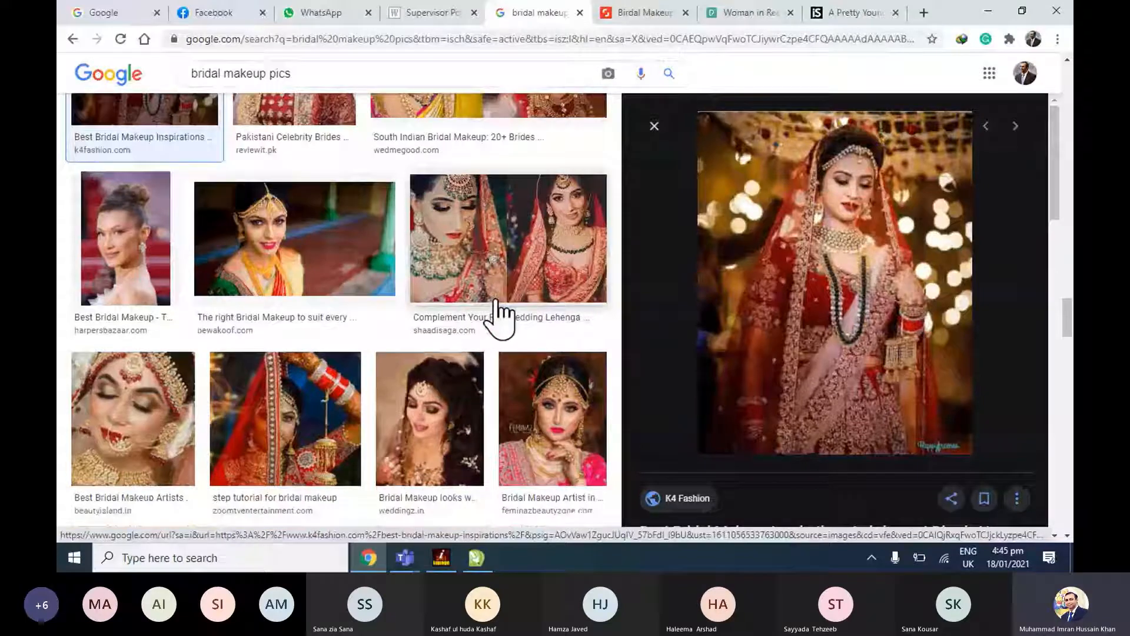
{"action": "scroll", "coordinate": [497, 316], "scroll_direction": "down", "scroll_amount": 3}
{"action": "left_click", "coordinate": [447, 232]}
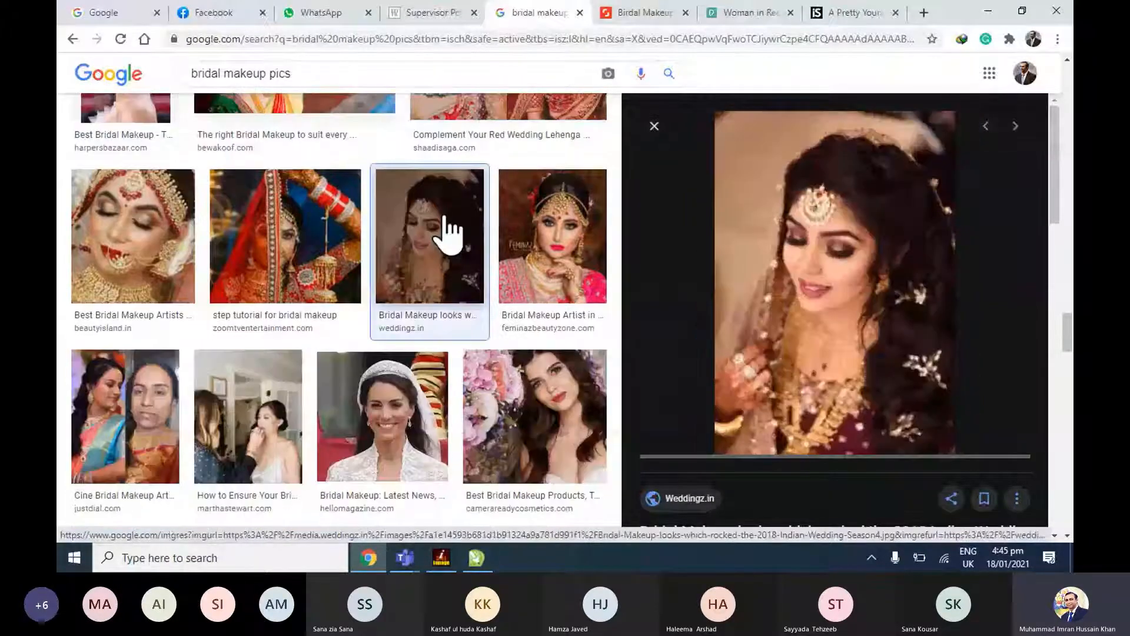
{"action": "scroll", "coordinate": [554, 276], "scroll_direction": "up", "scroll_amount": 1}
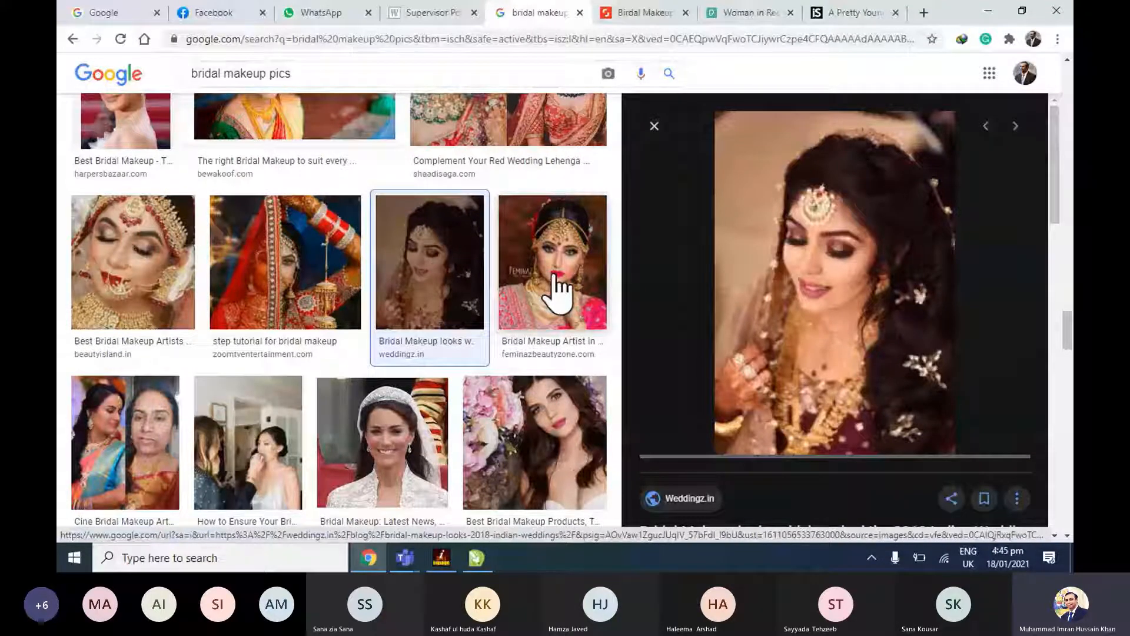
Close the iStock and Pexels photo pages and open the Weddingz.in bride photo full size in a new tab.
{"action": "left_click", "coordinate": [895, 12]}
{"action": "left_click", "coordinate": [896, 12]}
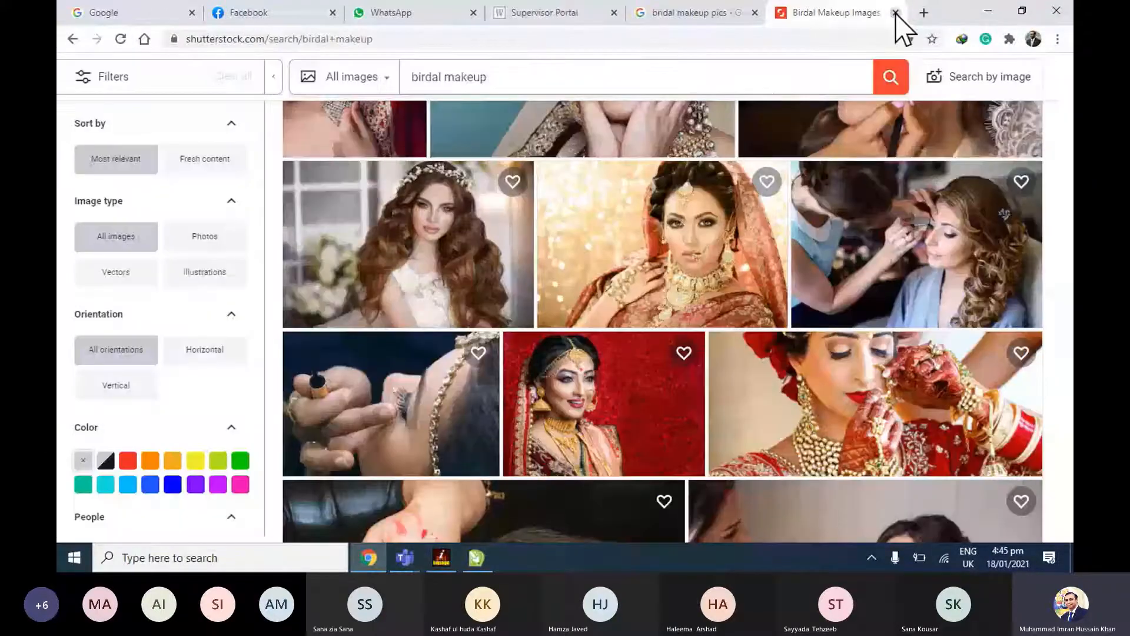
{"action": "left_click", "coordinate": [895, 12]}
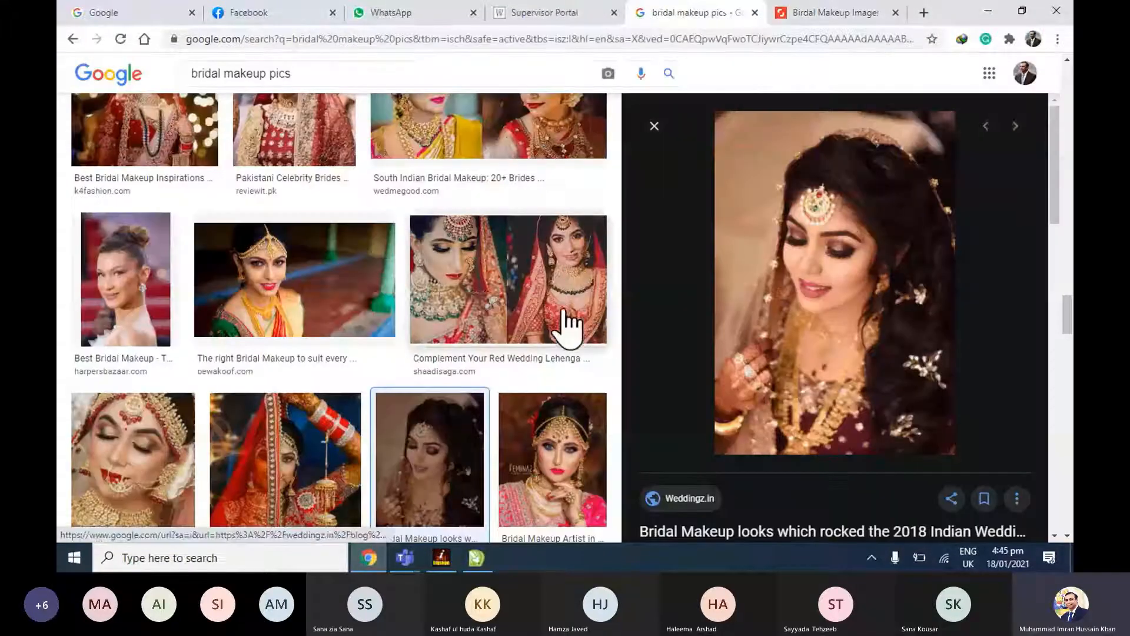
{"action": "scroll", "coordinate": [569, 325], "scroll_direction": "down", "scroll_amount": 6}
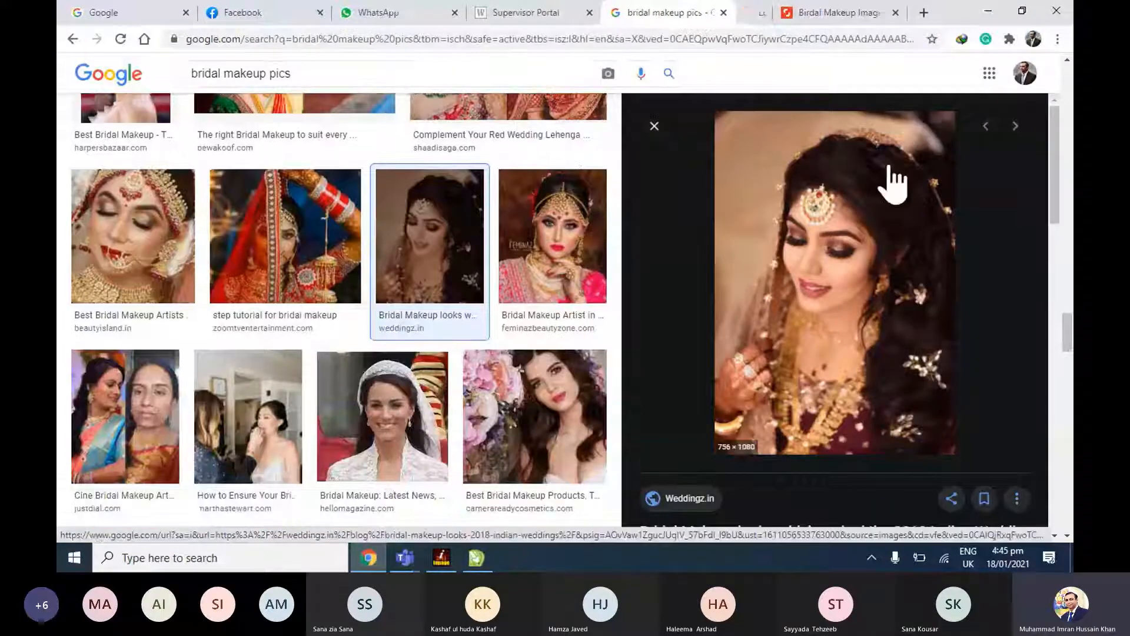
{"action": "scroll", "coordinate": [524, 300], "scroll_direction": "down", "scroll_amount": 5}
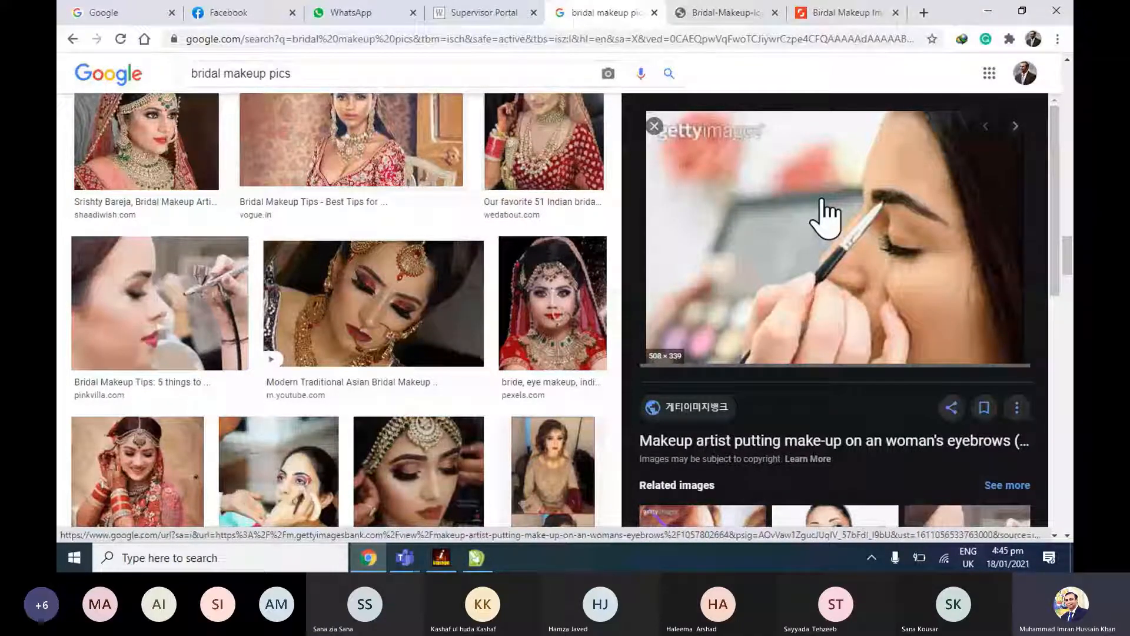
Browse the images related to the eyebrow makeup photo and open a makeup artist picture in a new tab.
{"action": "scroll", "coordinate": [824, 218], "scroll_direction": "down", "scroll_amount": 4}
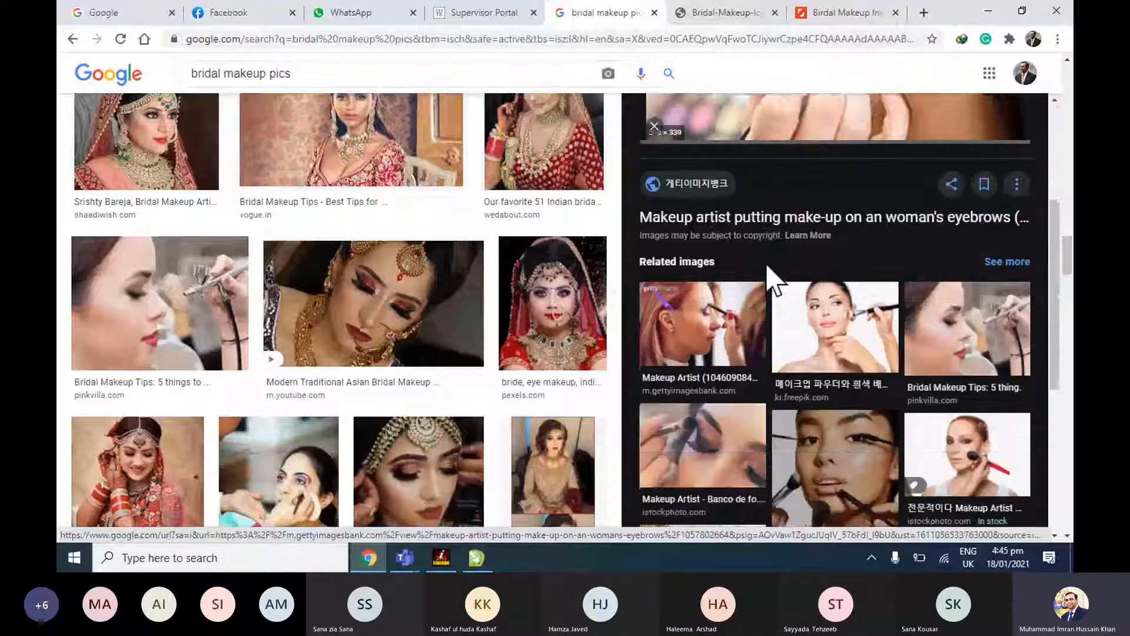
{"action": "left_click", "coordinate": [847, 342]}
{"action": "scroll", "coordinate": [883, 312], "scroll_direction": "down", "scroll_amount": 5}
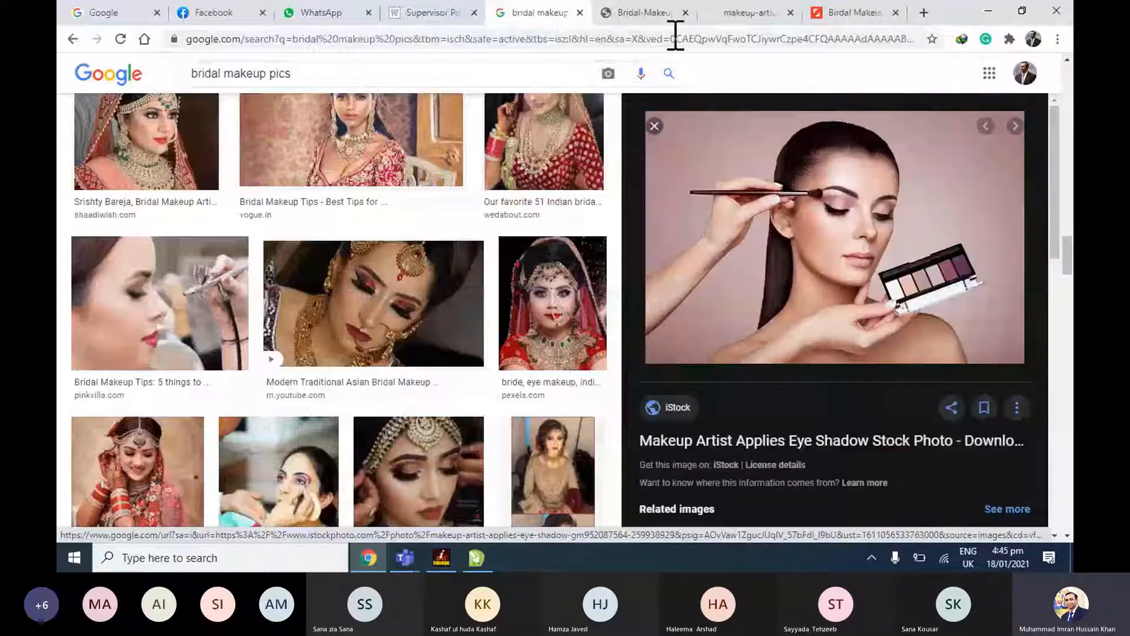
Copy the full-size Weddingz.in bride photo and the makeup artist photo into the CorelDRAW document.
{"action": "left_click", "coordinate": [659, 16]}
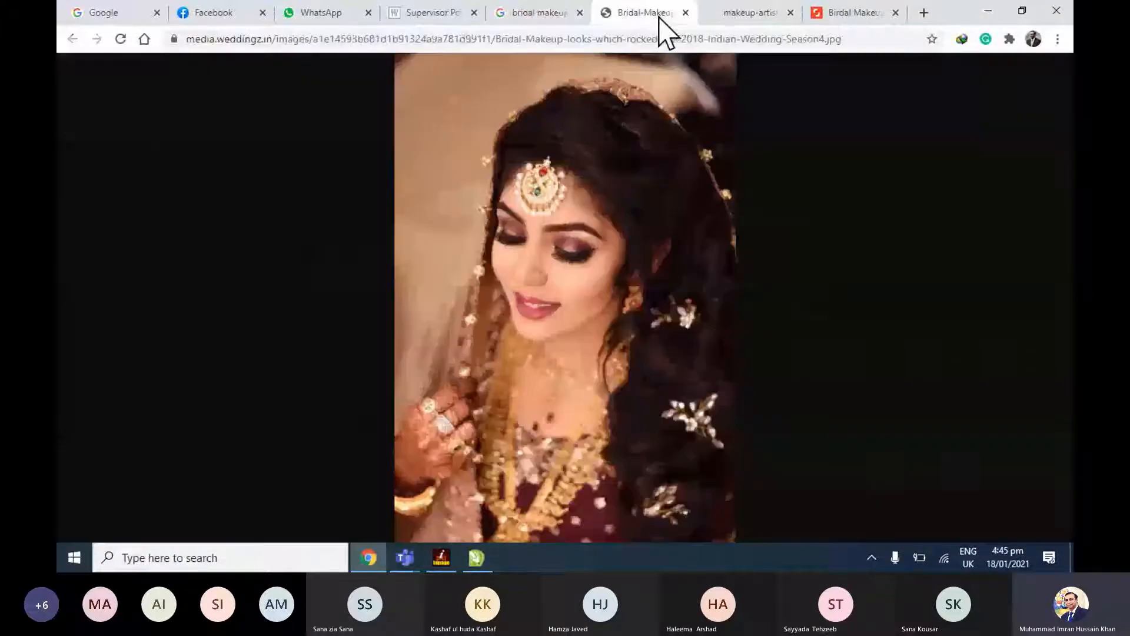
{"action": "right_click", "coordinate": [625, 199]}
{"action": "left_click", "coordinate": [664, 245]}
{"action": "key", "text": "alt+Tab"}
{"action": "key", "text": "ctrl+v"}
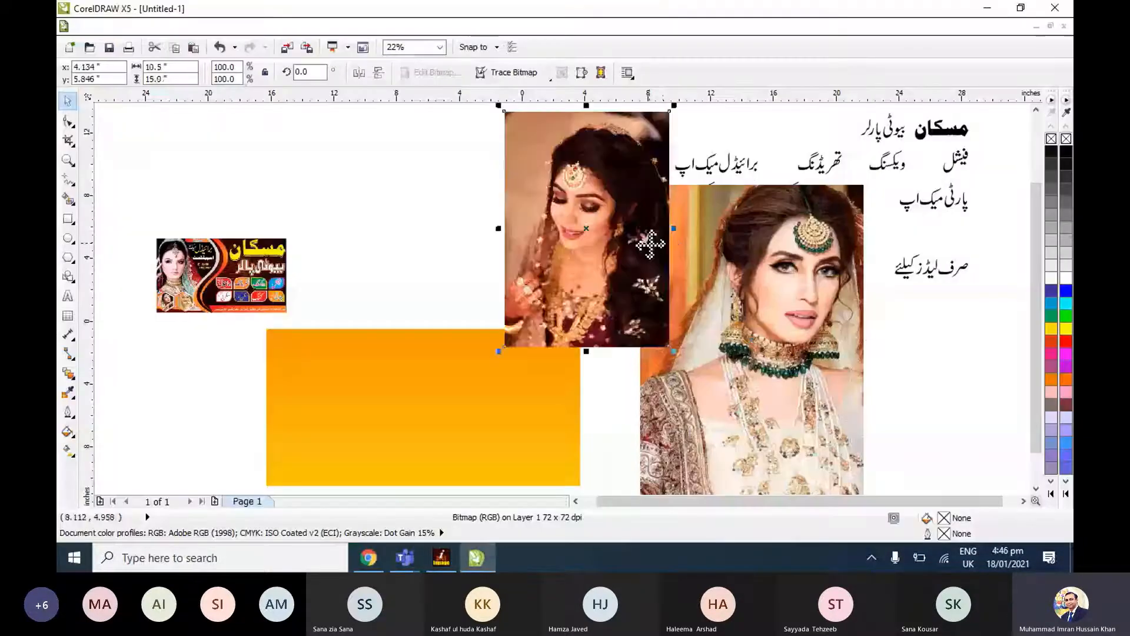
{"action": "key", "text": "alt+Tab"}
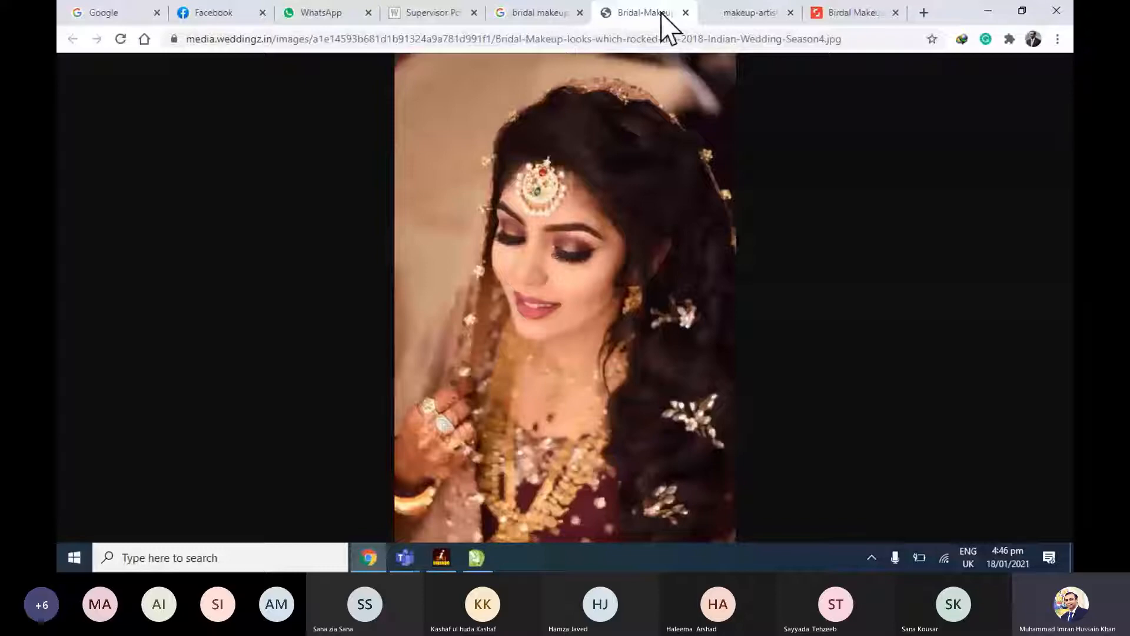
{"action": "key", "text": "alt+Tab"}
Move the orange gradient rectangle slightly down and to the left, below the pasted photos.
{"action": "left_click", "coordinate": [382, 384]}
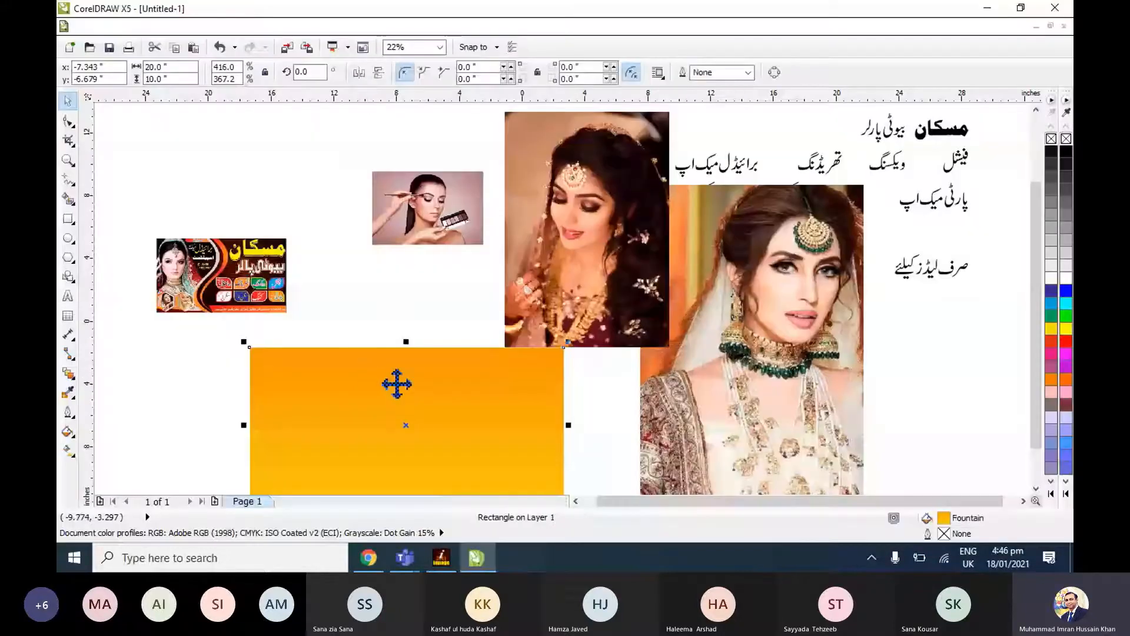
{"action": "left_click", "coordinate": [443, 406]}
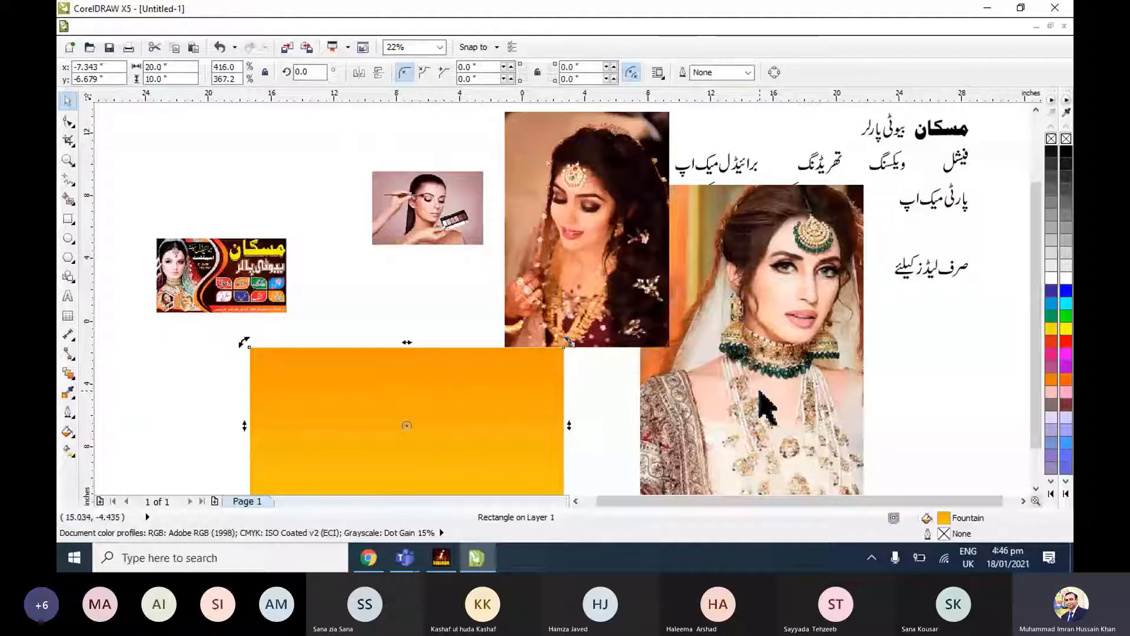
{"action": "left_click", "coordinate": [759, 391], "text": "shift"}
{"action": "key", "text": "shift+F2"}
{"action": "key", "text": "Escape"}
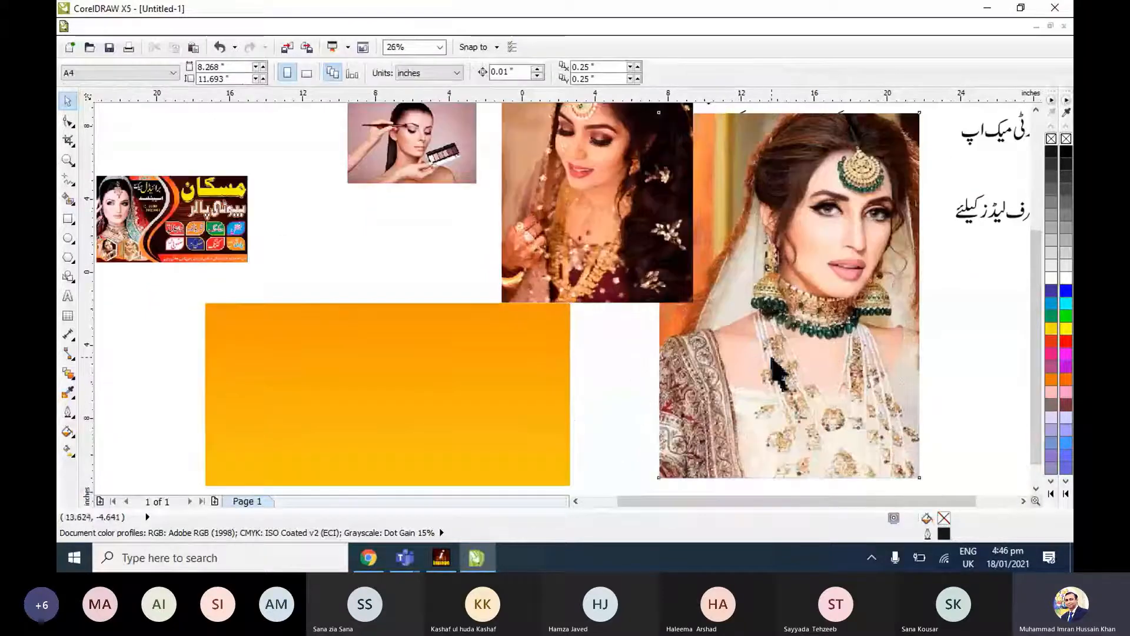
Place the photo of the bride with green jewellery on the orange rectangle's left end, scaled to about 6.1 by 8.5 inches.
{"action": "left_click_drag", "start_coordinate": [772, 359], "coordinate": [306, 402]}
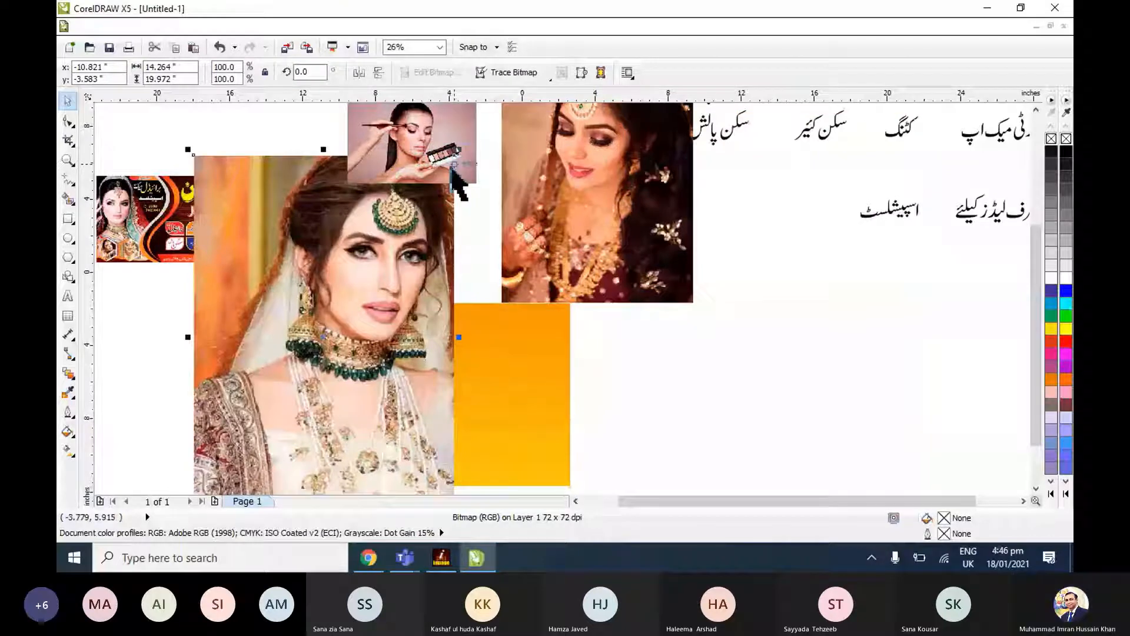
{"action": "left_click_drag", "start_coordinate": [459, 149], "coordinate": [311, 358]}
{"action": "left_click_drag", "start_coordinate": [274, 384], "coordinate": [288, 318]}
{"action": "left_click", "coordinate": [391, 406], "text": "shift"}
{"action": "key", "text": "shift+F2"}
{"action": "scroll", "coordinate": [390, 407], "scroll_direction": "down", "scroll_amount": 1}
{"action": "left_click", "coordinate": [222, 312]}
{"action": "left_click", "coordinate": [365, 347]}
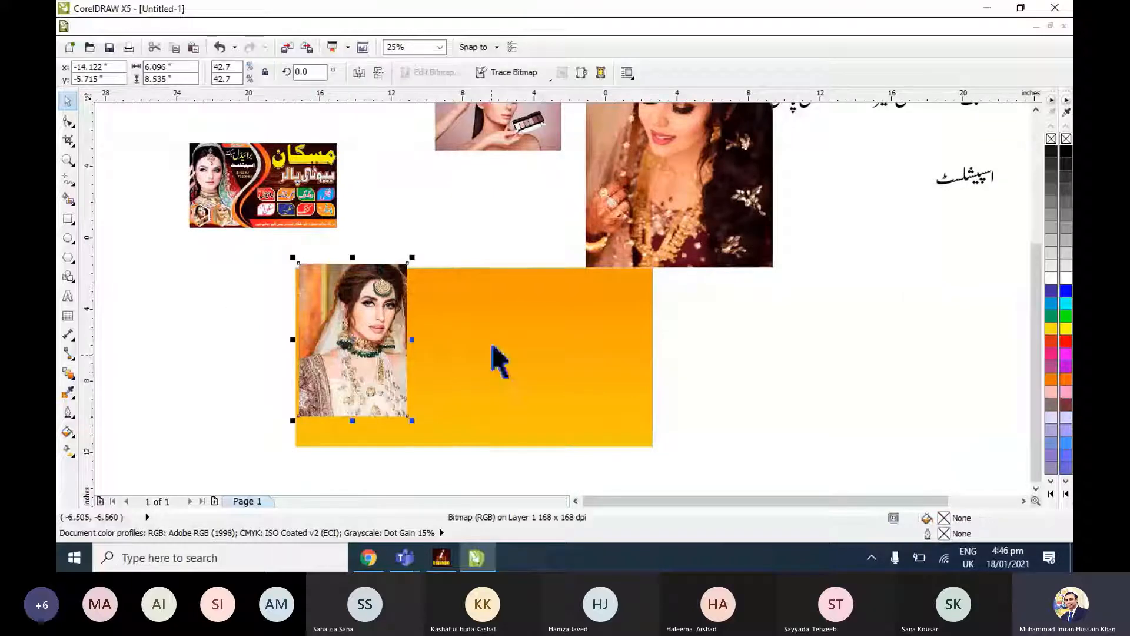
PowerClip the bride photo inside the orange rectangle.
{"action": "left_click", "coordinate": [286, 27]}
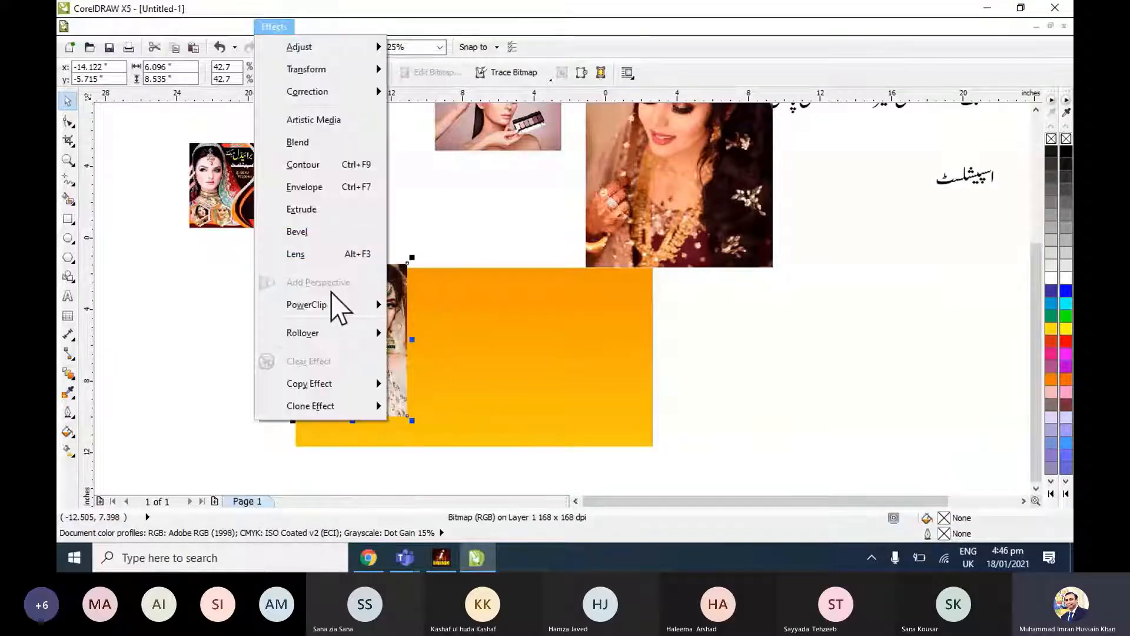
{"action": "left_click", "coordinate": [418, 304]}
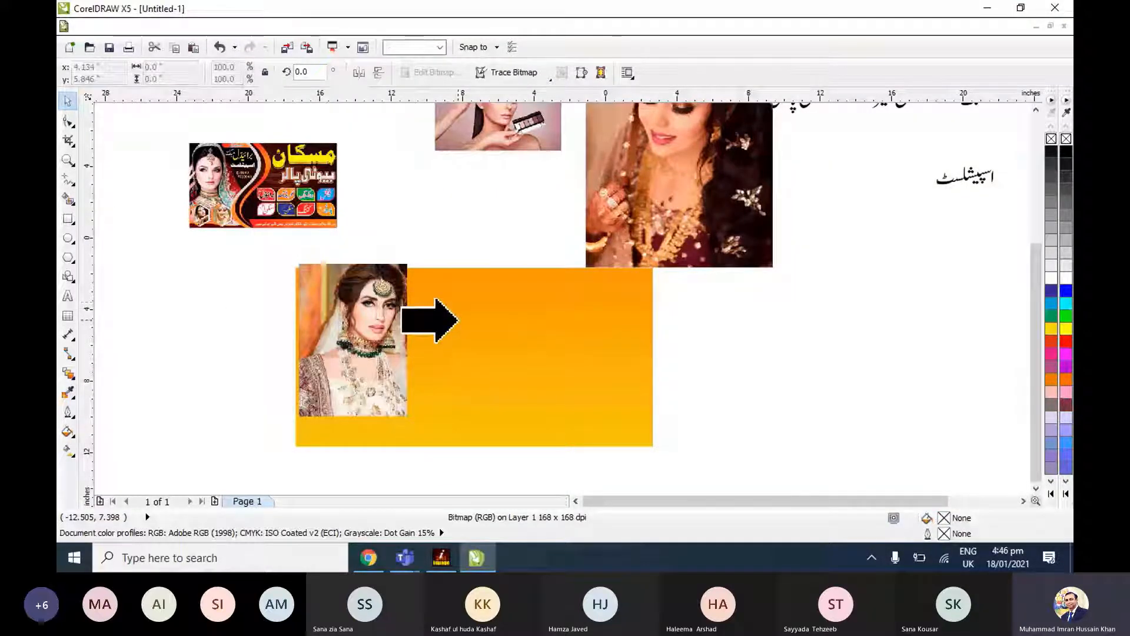
{"action": "left_click", "coordinate": [457, 320]}
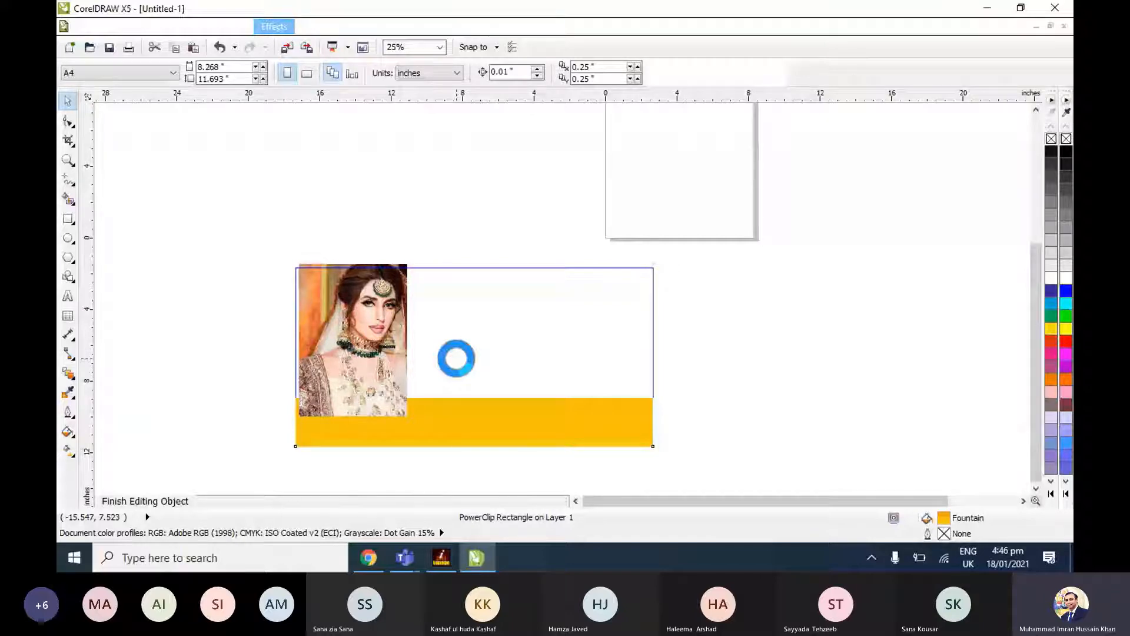
Edit the PowerClip contents, enlarging the bride photo to about 7.7 by 10.8 inches and positioning it over the frame's left end.
{"action": "left_click_drag", "start_coordinate": [420, 461], "coordinate": [424, 465]}
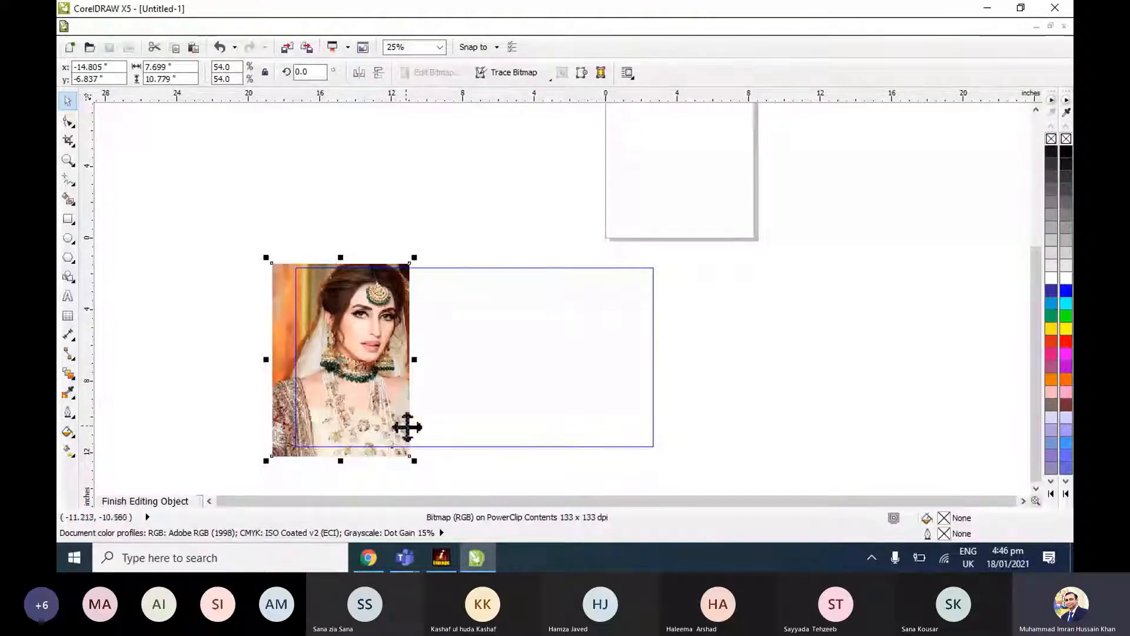
{"action": "left_click_drag", "start_coordinate": [374, 411], "coordinate": [384, 410]}
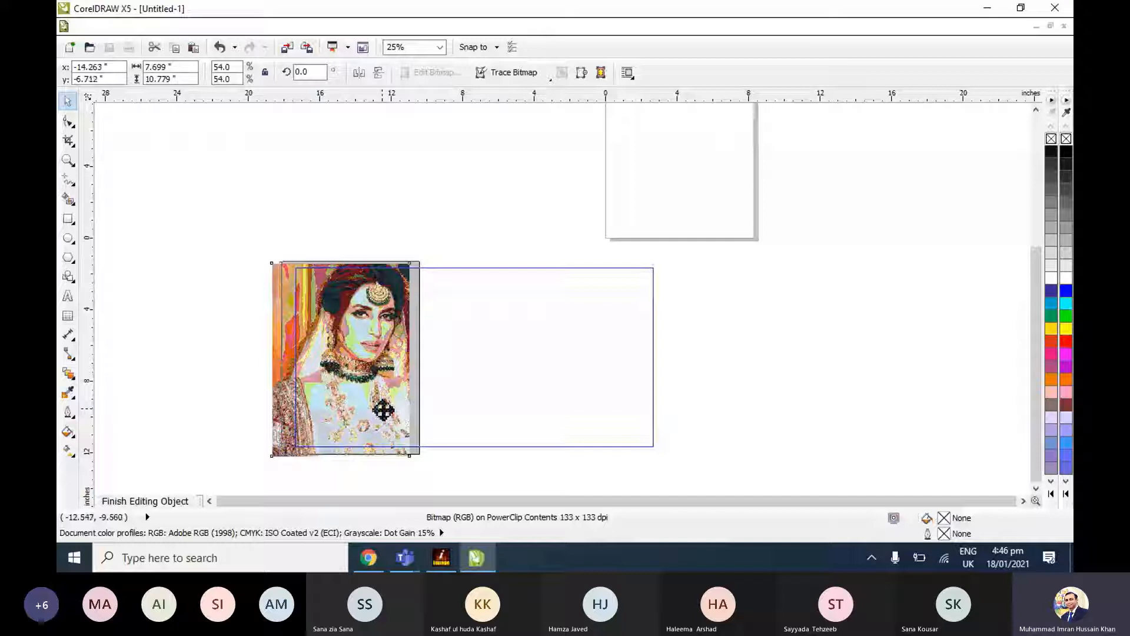
{"action": "left_click_drag", "start_coordinate": [383, 410], "coordinate": [386, 410]}
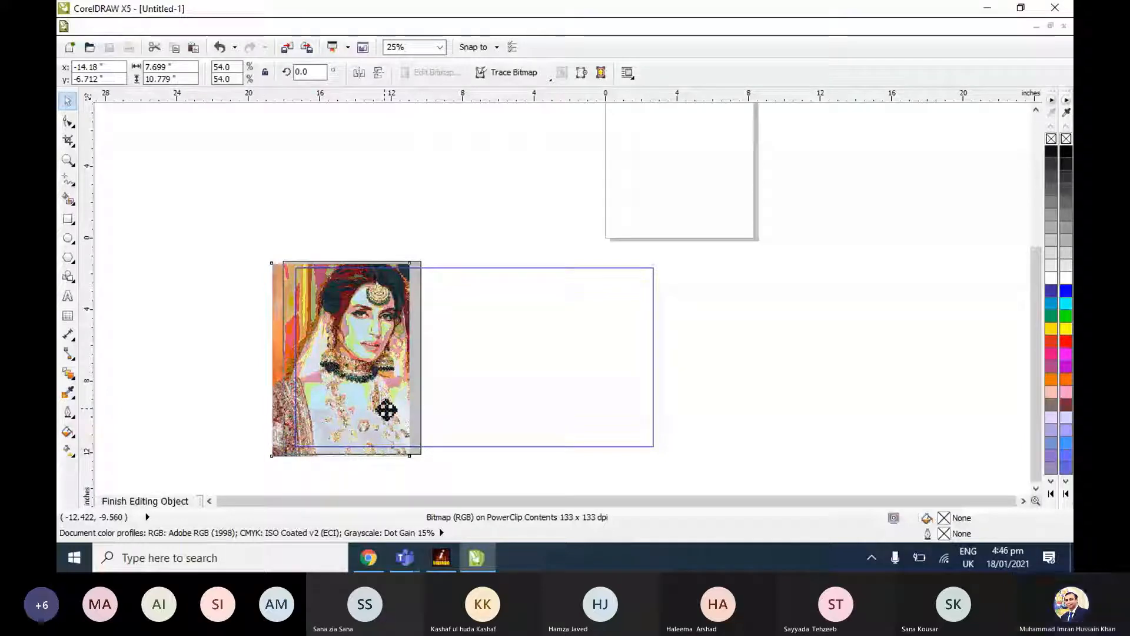
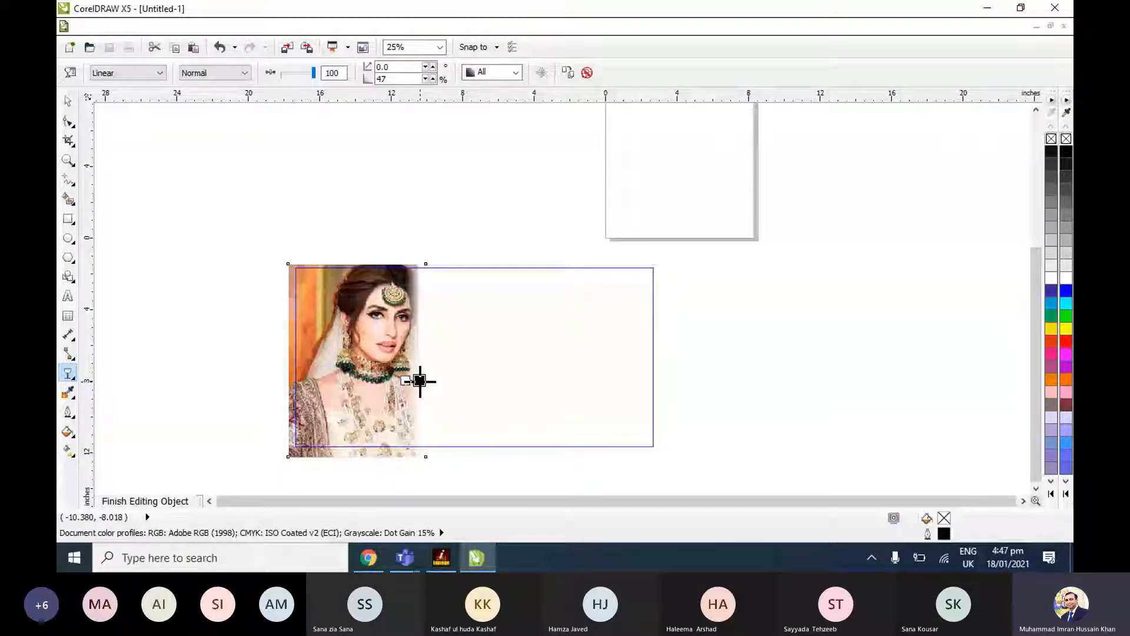
Finish editing the orange rectangle's PowerClip contents with the faded bride photo.
{"action": "key", "text": "space"}
{"action": "left_click", "coordinate": [275, 26]}
{"action": "mouse_move", "coordinate": [308, 305]}
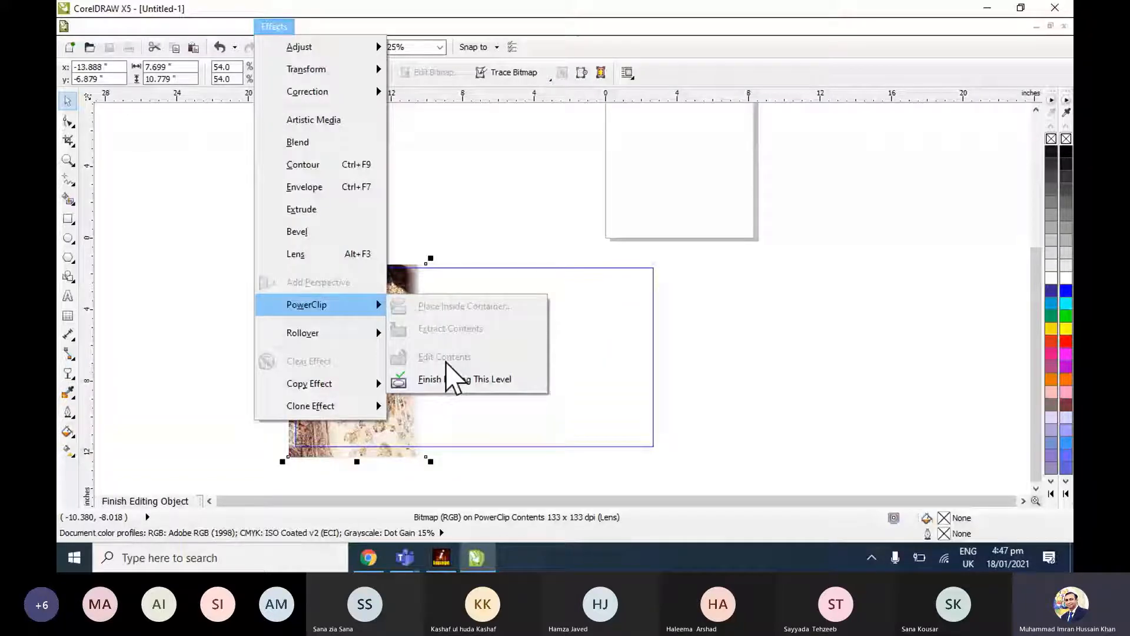
{"action": "left_click", "coordinate": [407, 379]}
Examine the bride photo's faded edge on the orange rectangle, and compare it with the reference beauty parlour banner.
{"action": "scroll", "coordinate": [430, 353], "scroll_direction": "down", "scroll_amount": 2}
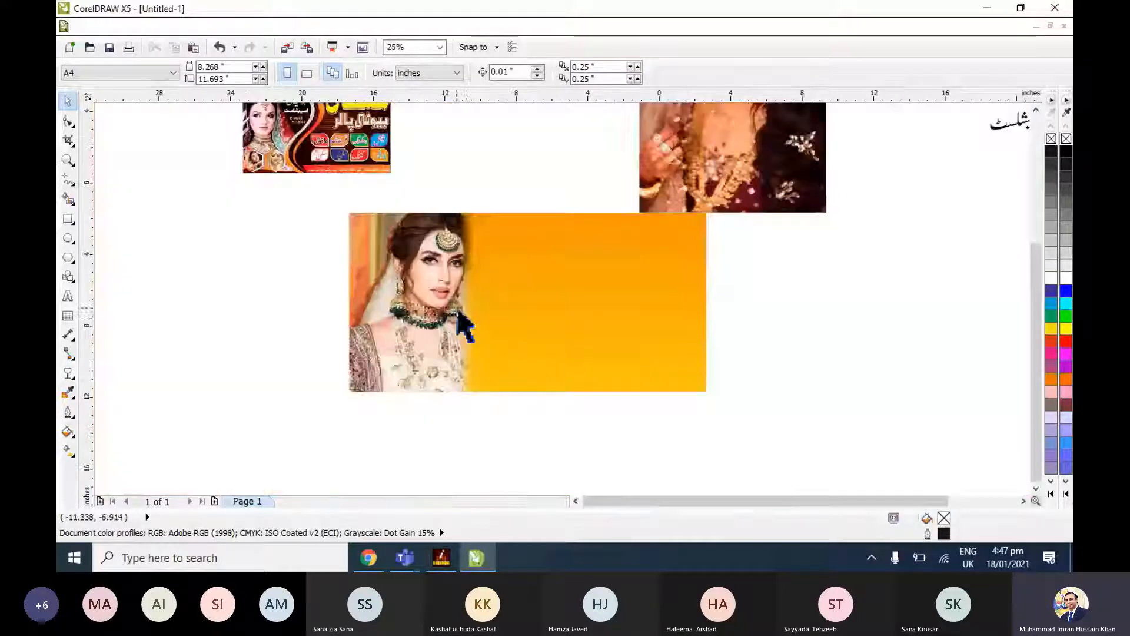
{"action": "scroll", "coordinate": [461, 323], "scroll_direction": "up", "scroll_amount": 1}
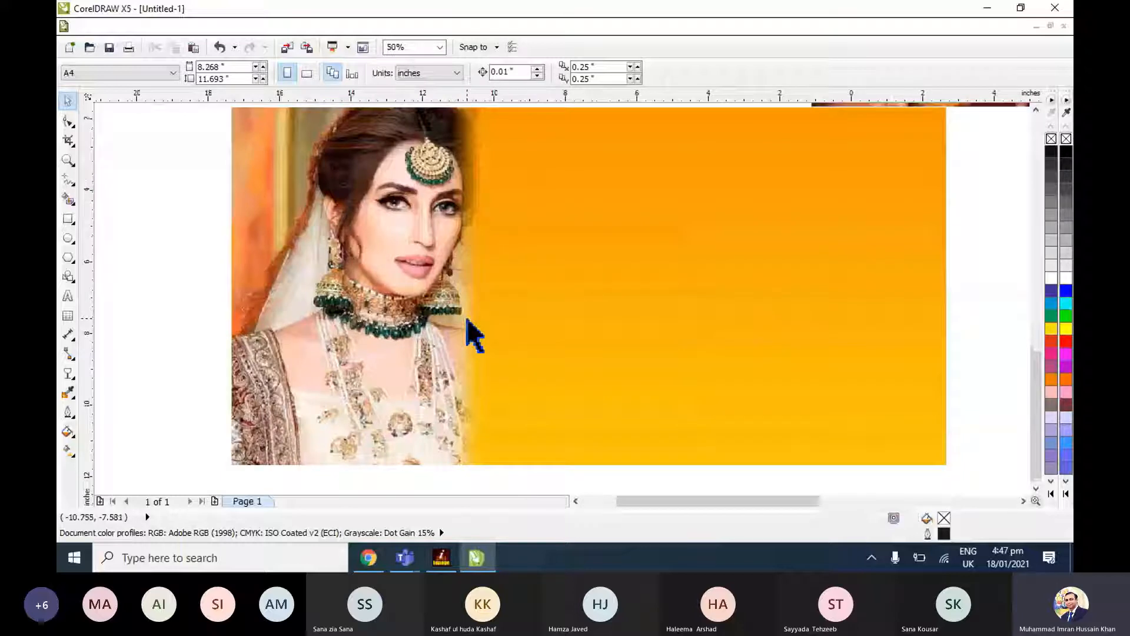
{"action": "scroll", "coordinate": [500, 353], "scroll_direction": "down", "scroll_amount": 1}
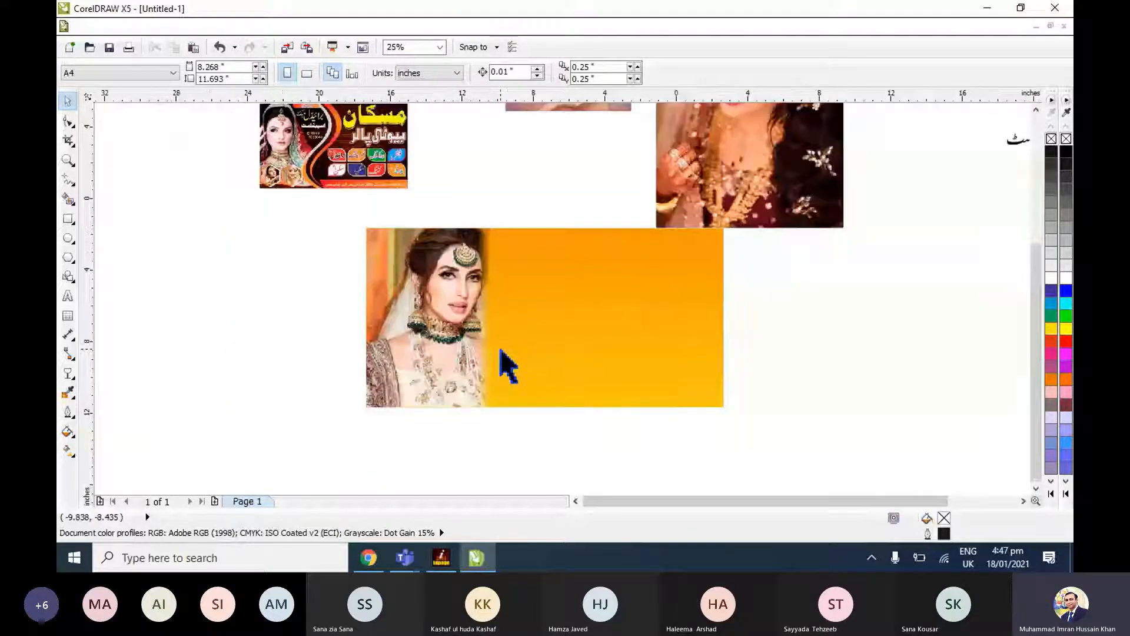
{"action": "left_click", "coordinate": [501, 351]}
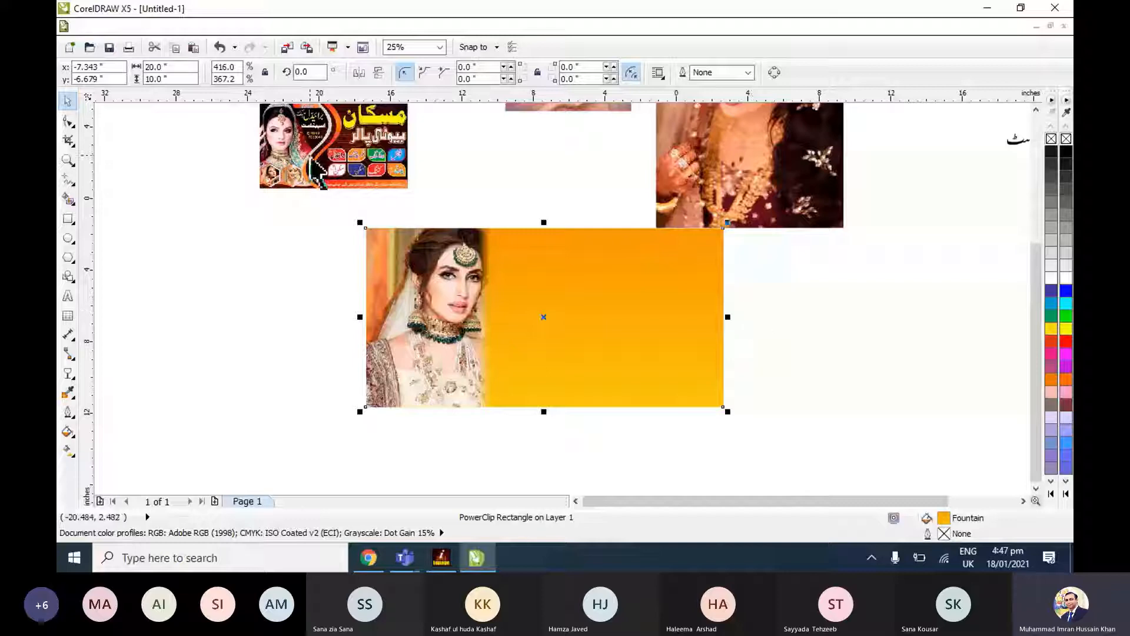
{"action": "left_click", "coordinate": [311, 162]}
{"action": "key", "text": "shift+F2"}
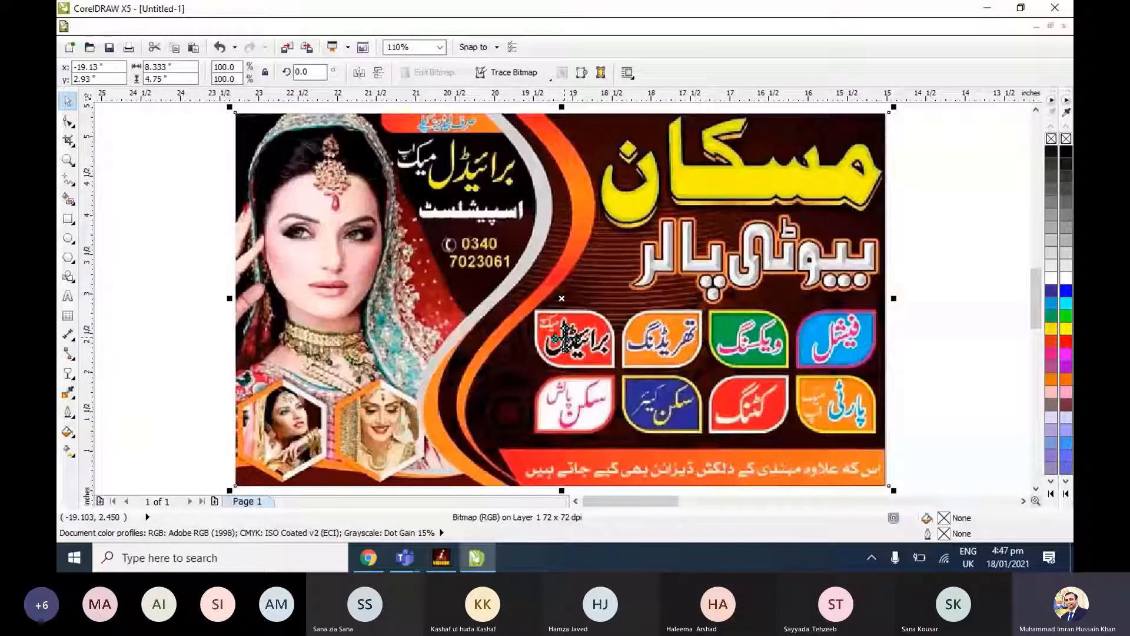
{"action": "key", "text": "F4"}
Edit the orange rectangle's PowerClip contents, clear the bride photo's transparency and finish editing.
{"action": "left_click", "coordinate": [534, 390]}
{"action": "key", "text": "shift+F2"}
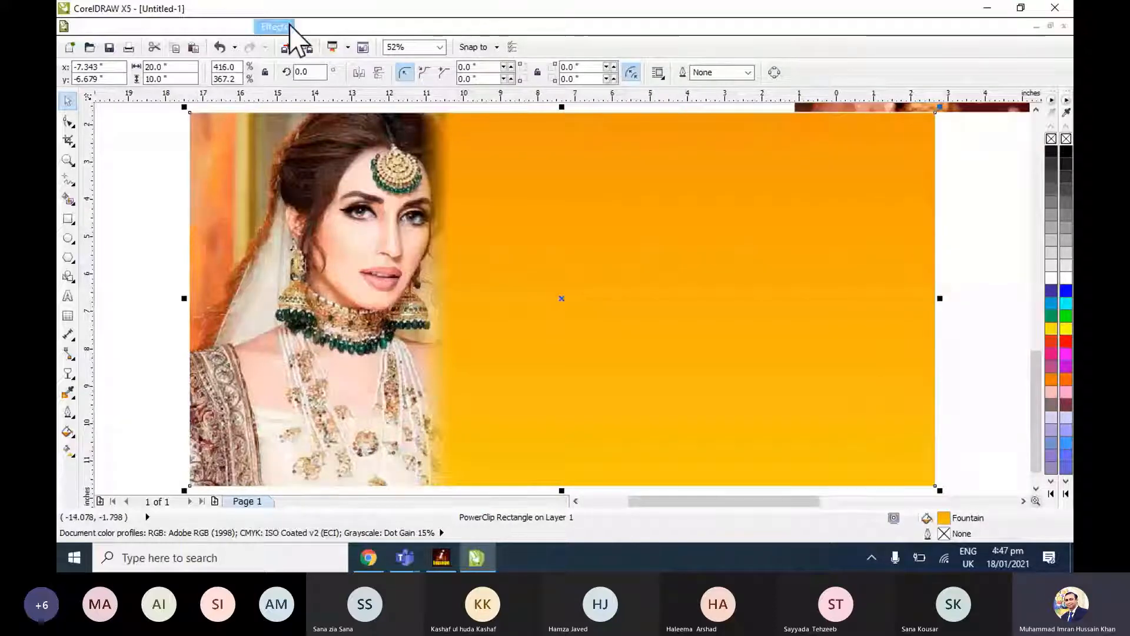
{"action": "left_click", "coordinate": [274, 26]}
{"action": "mouse_move", "coordinate": [302, 304]}
{"action": "left_click", "coordinate": [465, 359]}
{"action": "left_click", "coordinate": [70, 374]}
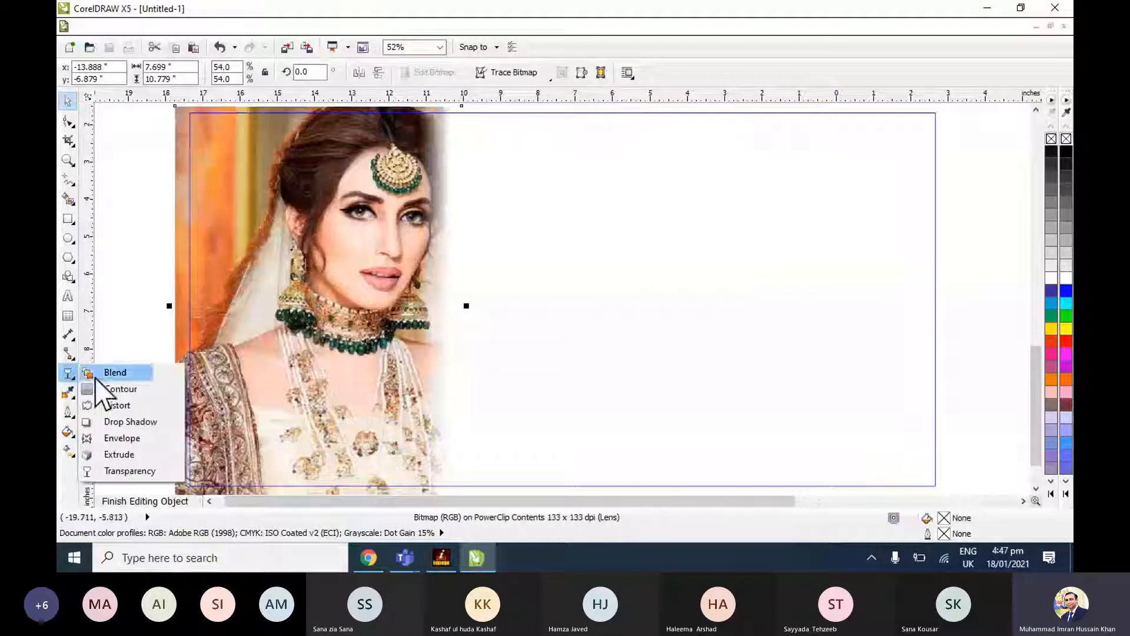
{"action": "left_click", "coordinate": [121, 469]}
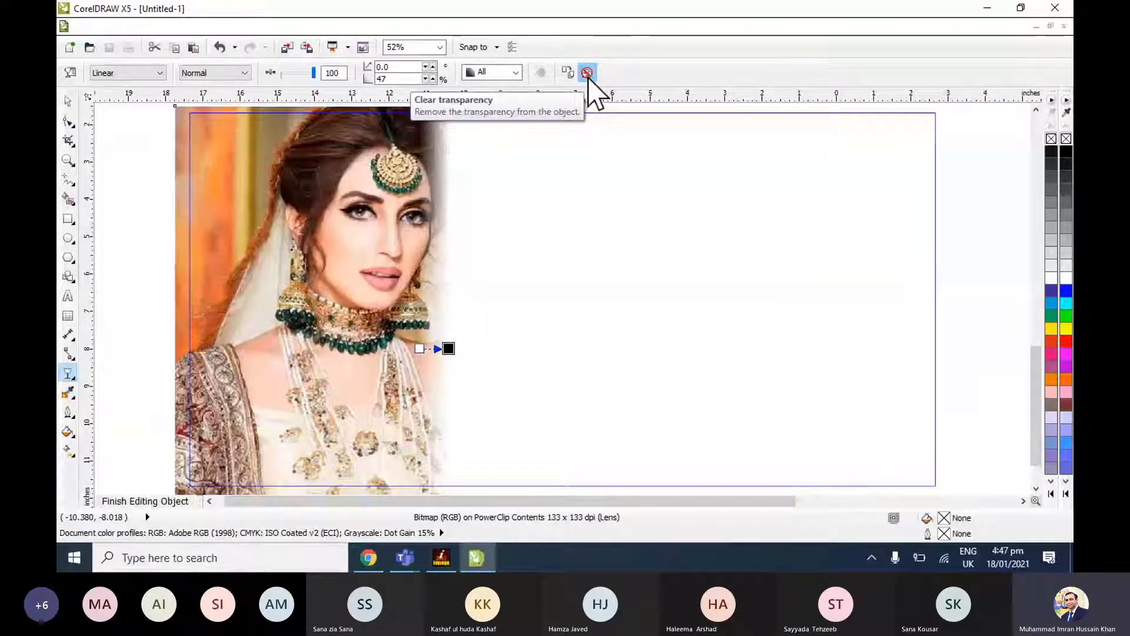
{"action": "left_click", "coordinate": [586, 73]}
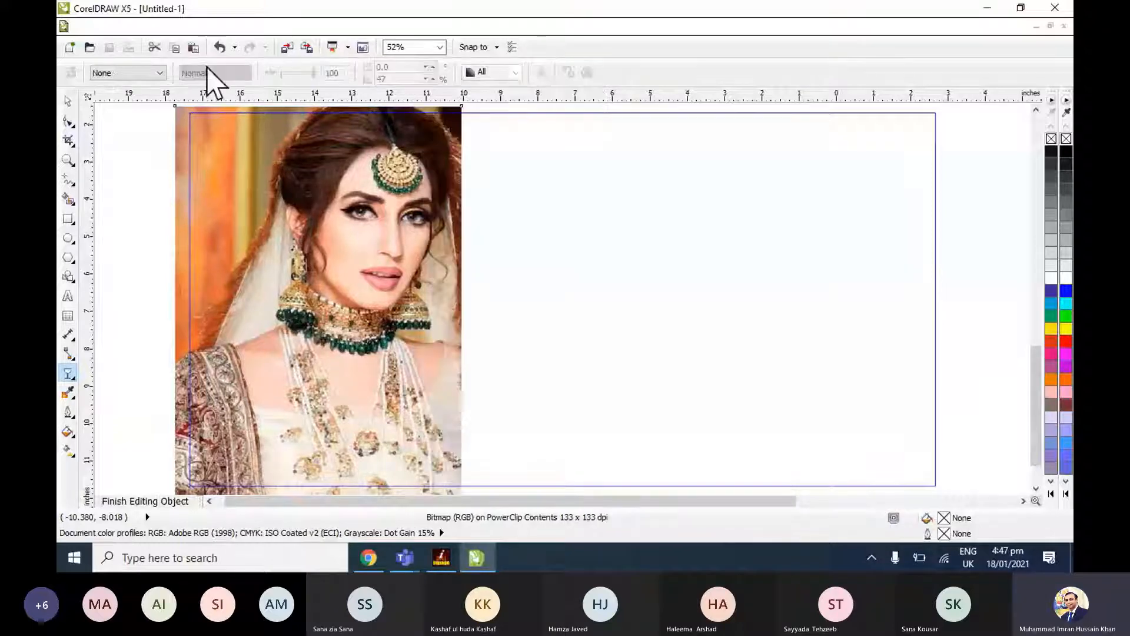
{"action": "left_click", "coordinate": [68, 101]}
{"action": "left_click", "coordinate": [273, 27]}
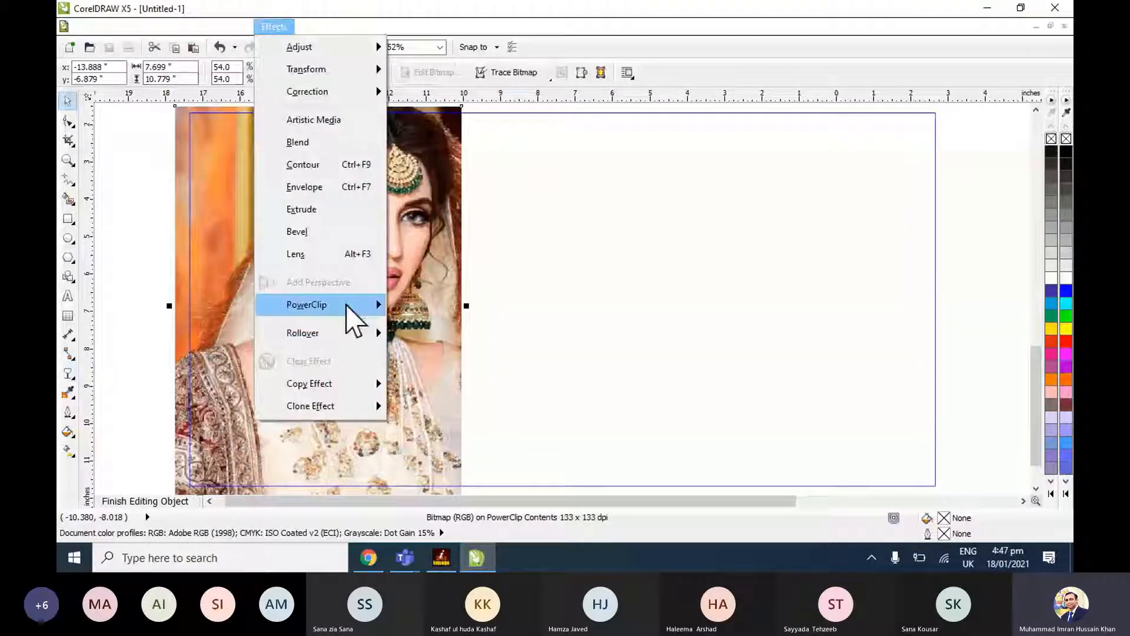
{"action": "mouse_move", "coordinate": [353, 321]}
{"action": "left_click", "coordinate": [444, 373]}
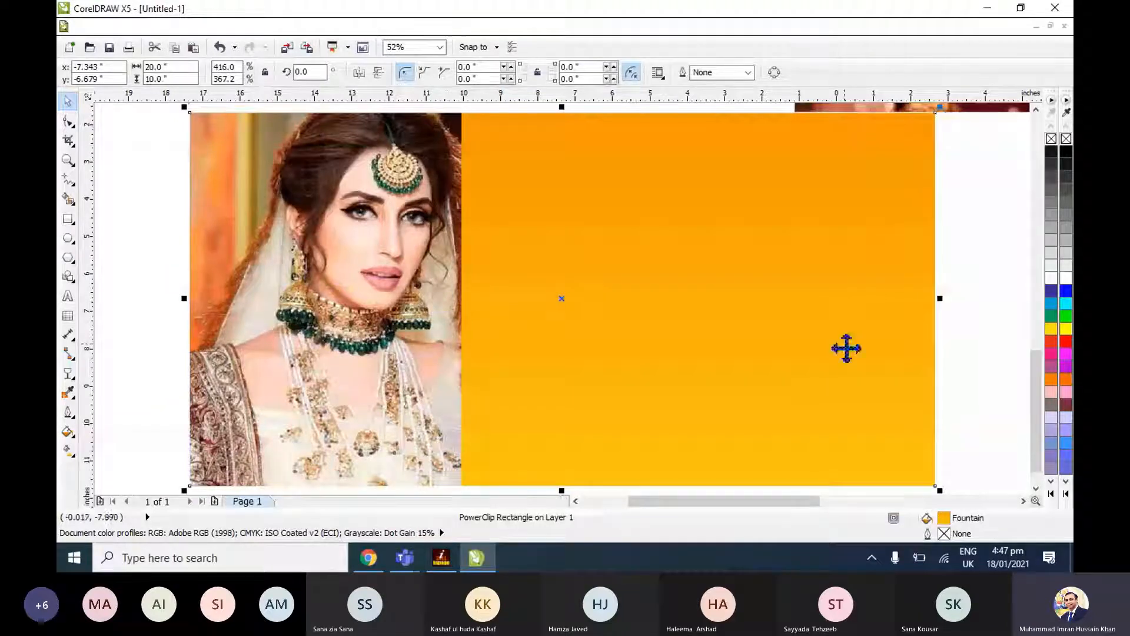
{"action": "left_click", "coordinate": [930, 345]}
{"action": "key", "text": "F4"}
{"action": "left_click", "coordinate": [584, 386]}
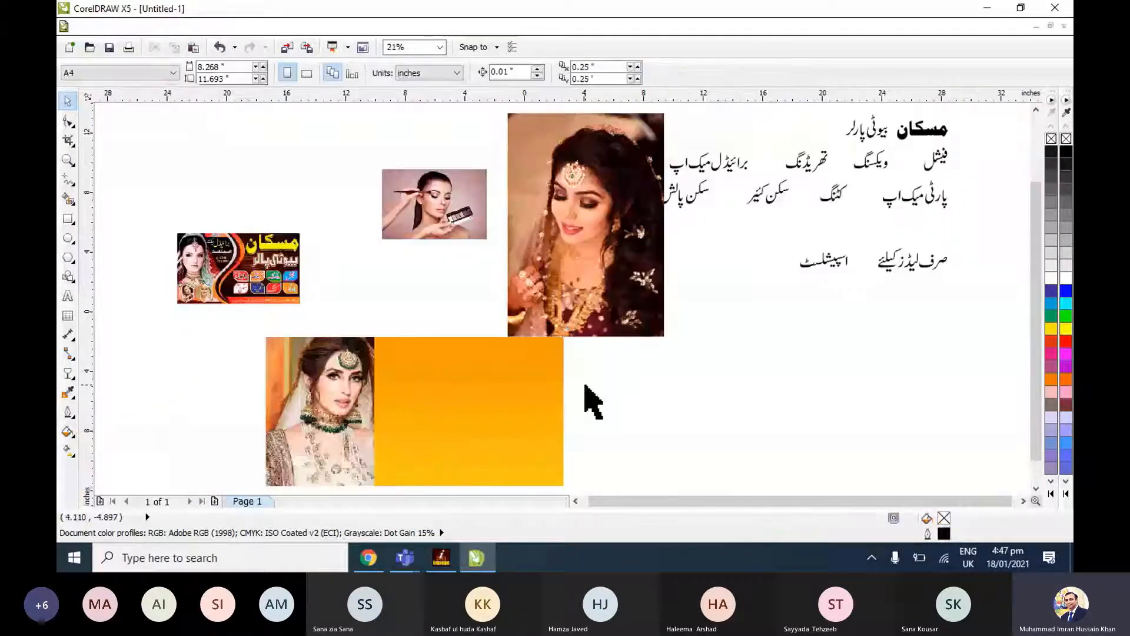
{"action": "left_click", "coordinate": [412, 380]}
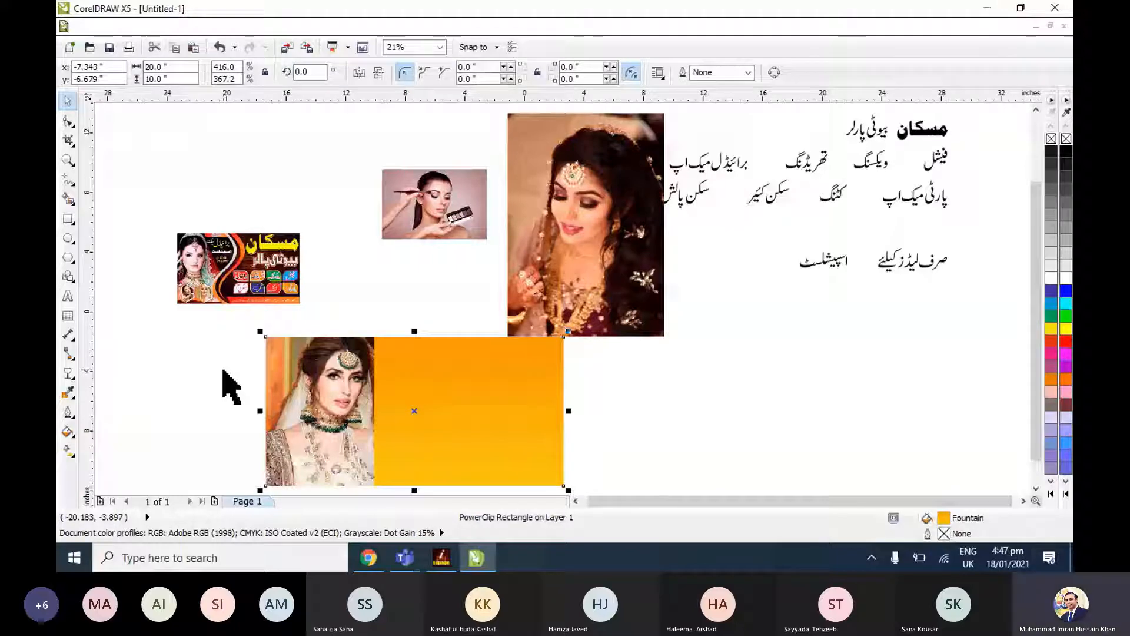
{"action": "left_click", "coordinate": [172, 335]}
{"action": "left_click", "coordinate": [453, 410]}
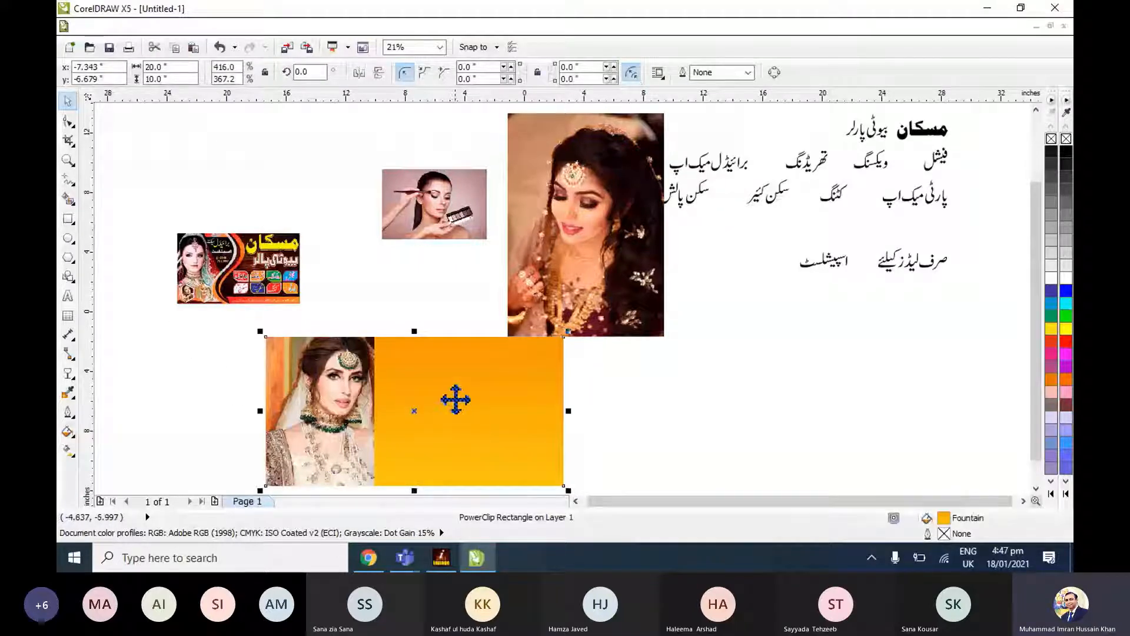
{"action": "left_click", "coordinate": [571, 408]}
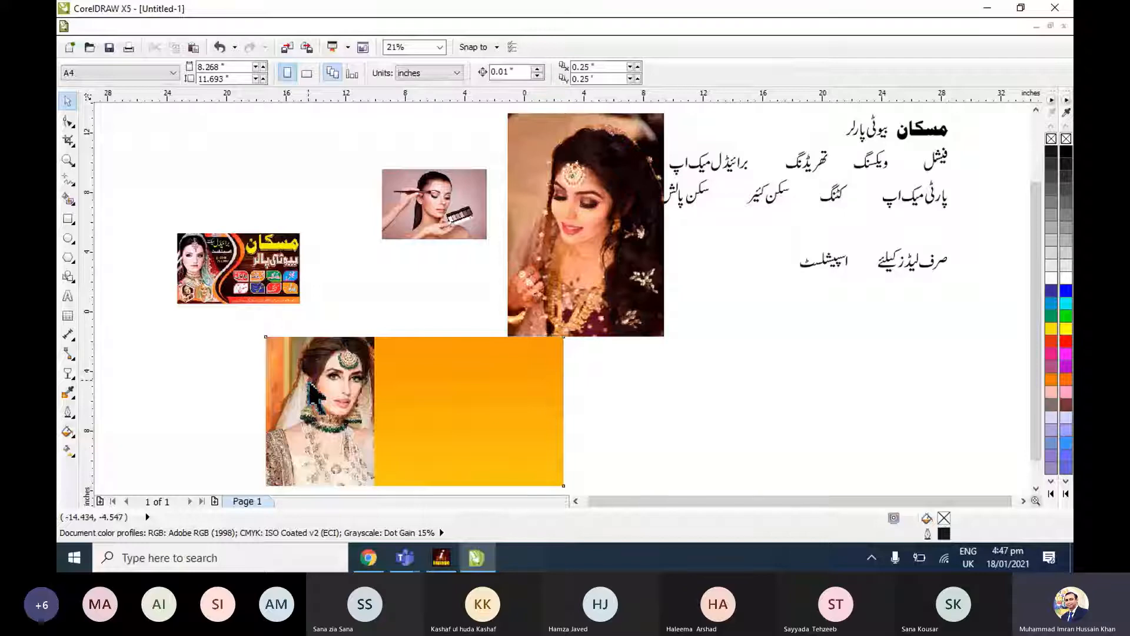
Extract the bride photo from the orange rectangle's PowerClip and set it apart beside the rectangle.
{"action": "left_click", "coordinate": [316, 400]}
{"action": "key", "text": "alt+c"}
{"action": "mouse_move", "coordinate": [330, 304]}
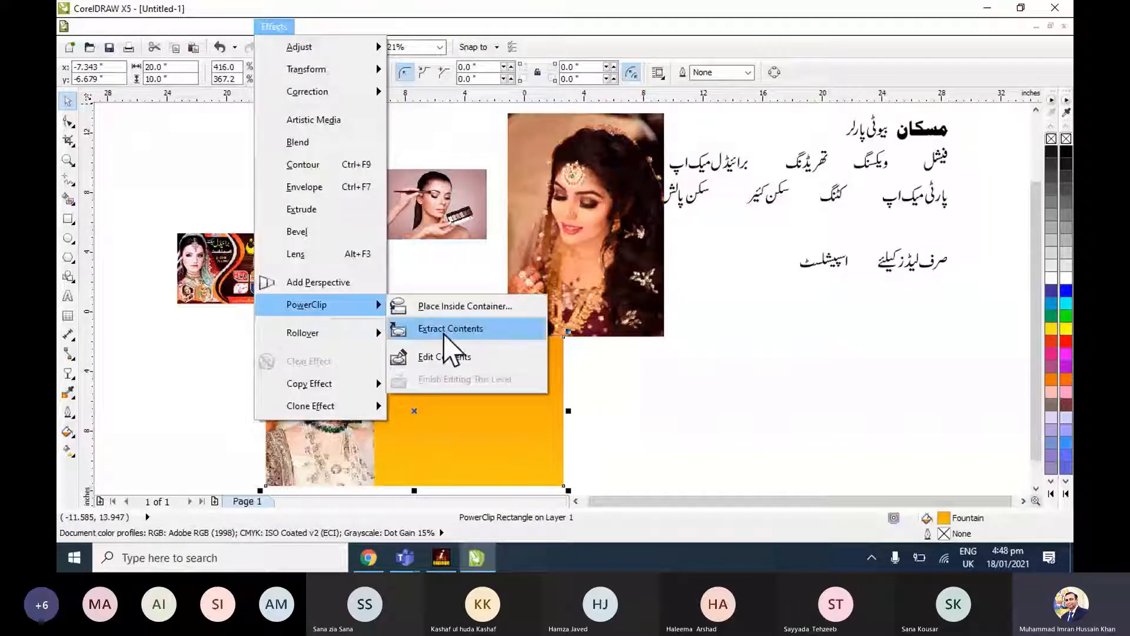
{"action": "left_click", "coordinate": [474, 424]}
{"action": "left_click", "coordinate": [274, 27]}
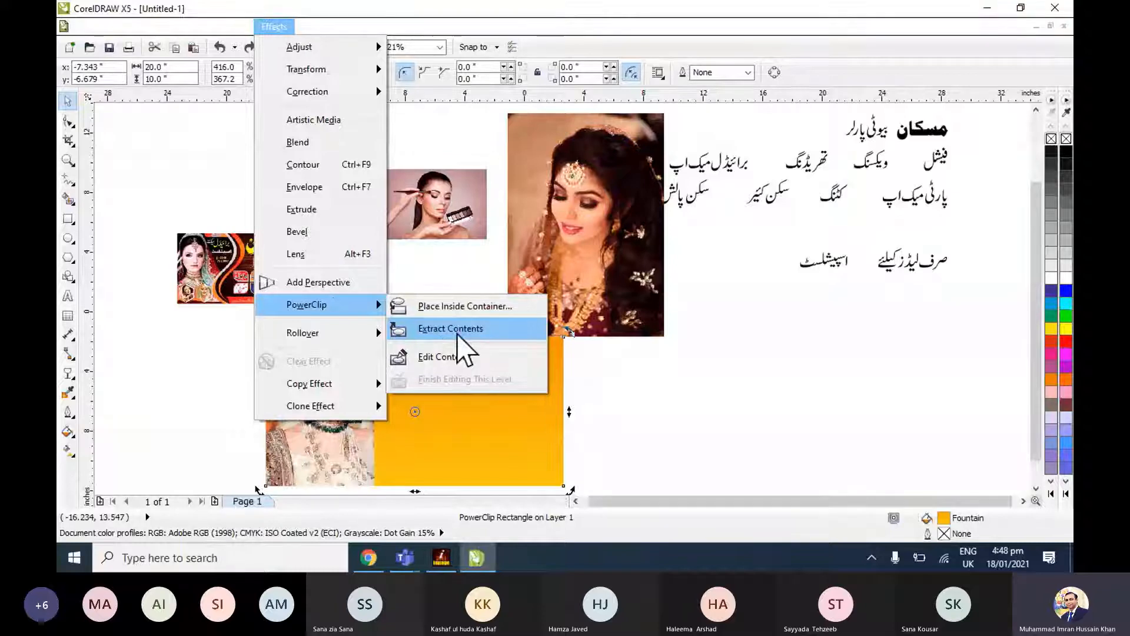
{"action": "left_click", "coordinate": [459, 333]}
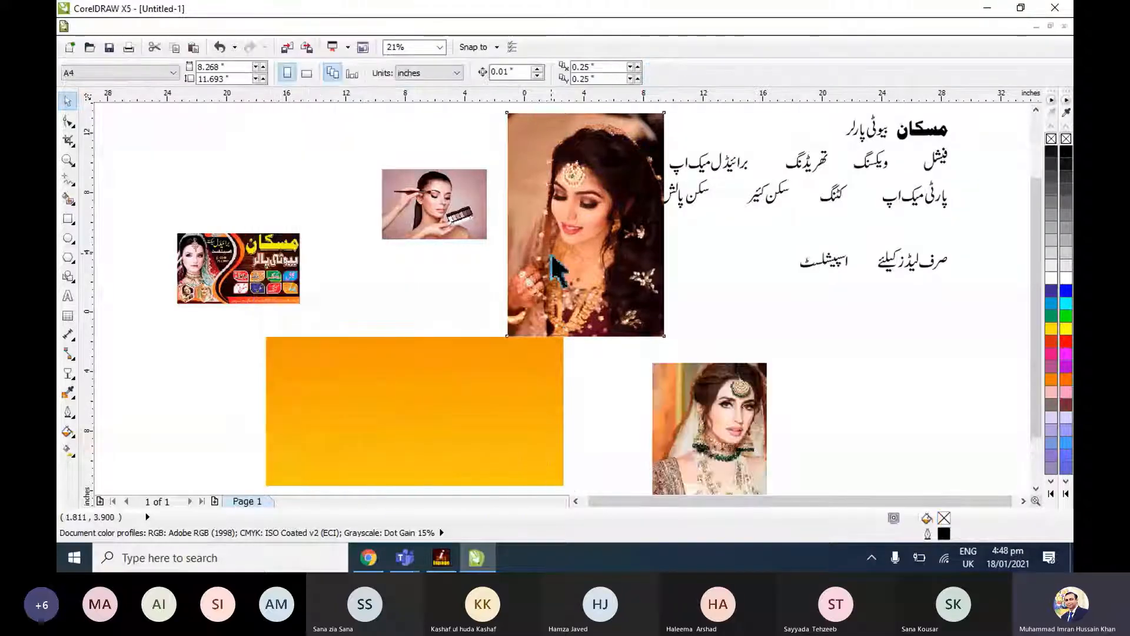
Move the empty orange rectangle slightly up and to the left.
{"action": "key", "text": "Escape"}
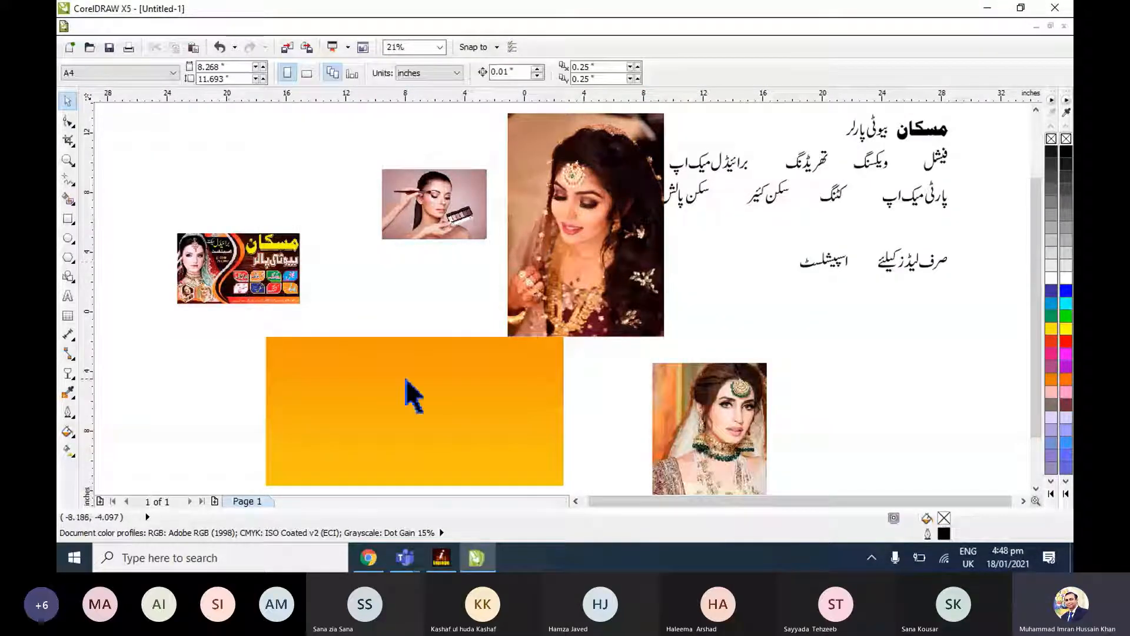
{"action": "left_click_drag", "start_coordinate": [412, 394], "coordinate": [420, 381]}
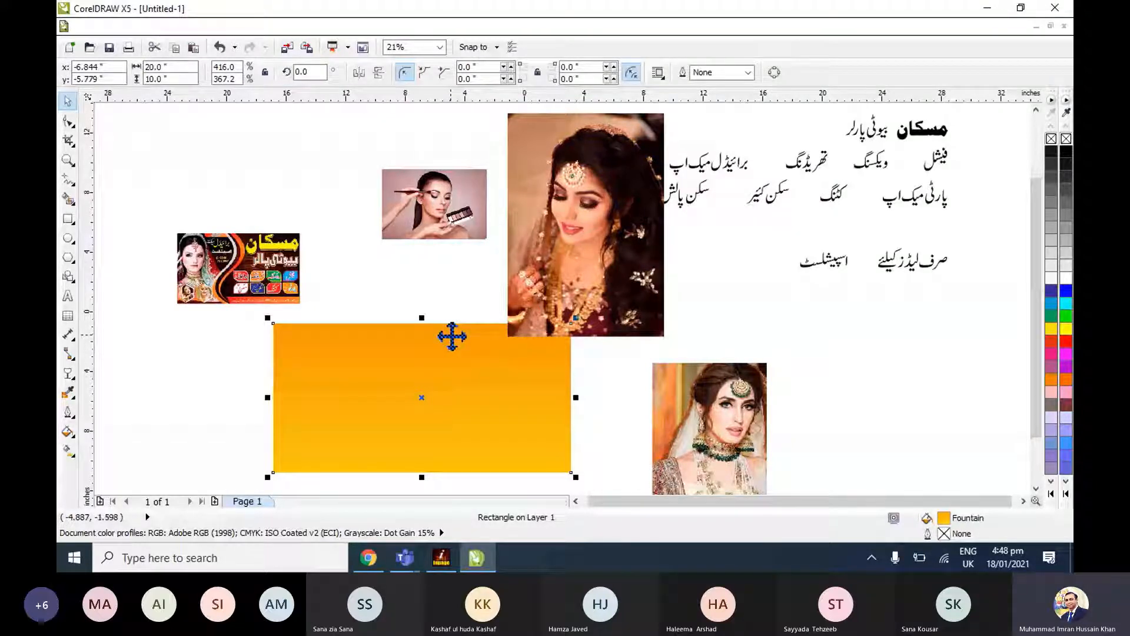
{"action": "left_click_drag", "start_coordinate": [452, 336], "coordinate": [421, 339]}
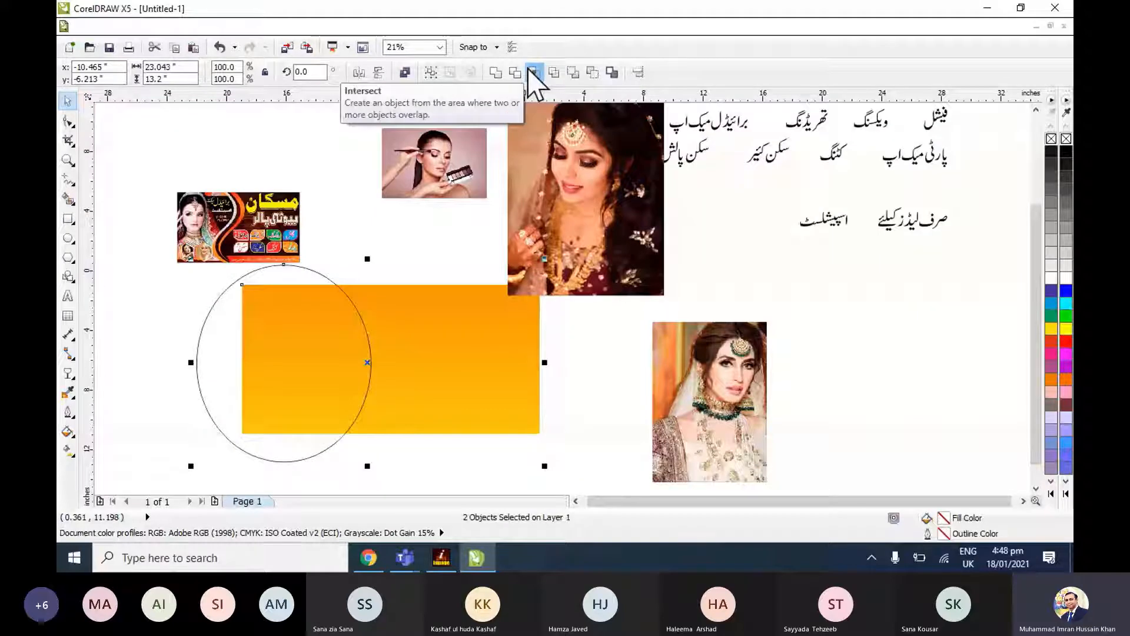
Intersect an ellipse with the orange rectangle's left end, making a curved panel about 8.7 by 10 inches, and fill it blue (C100 M100 Y0 K0).
{"action": "left_click", "coordinate": [533, 73]}
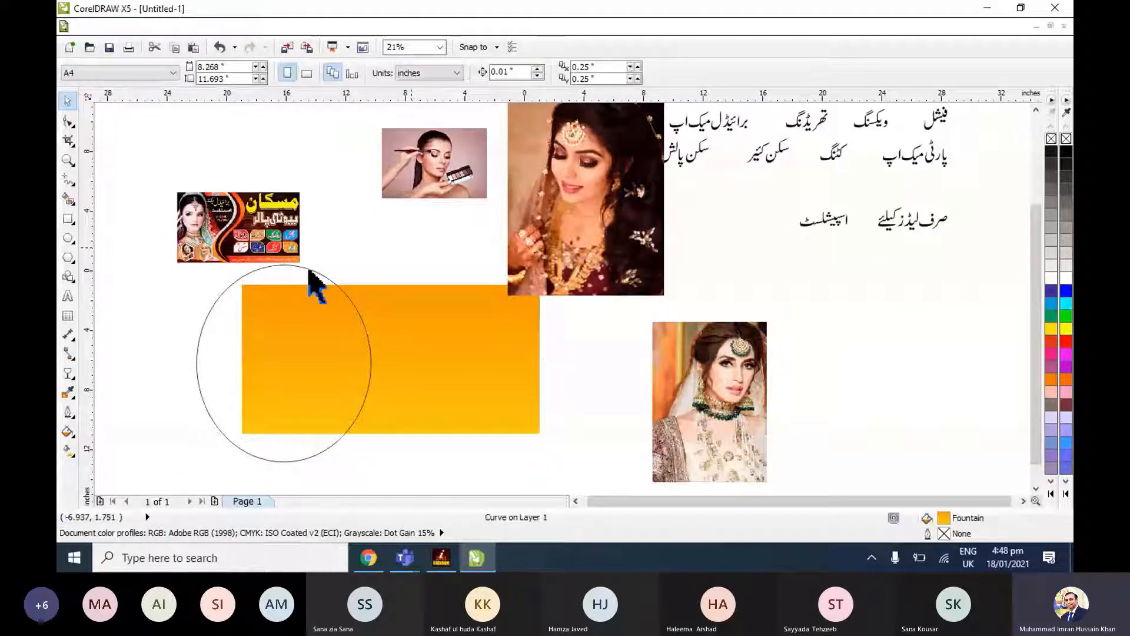
{"action": "left_click", "coordinate": [313, 346]}
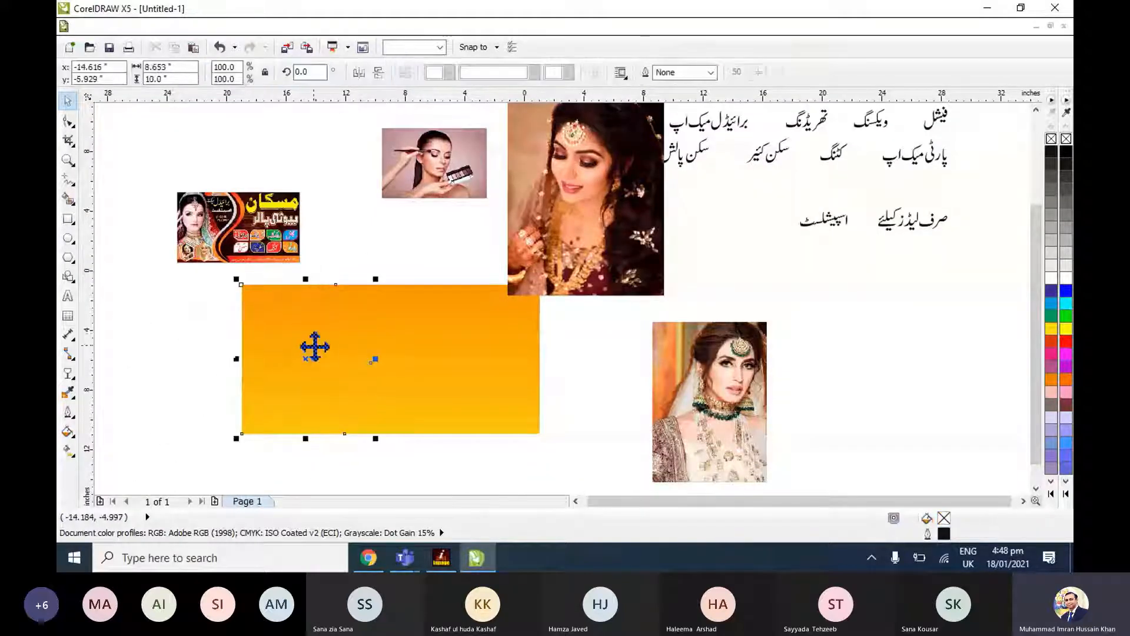
{"action": "left_click", "coordinate": [1053, 274]}
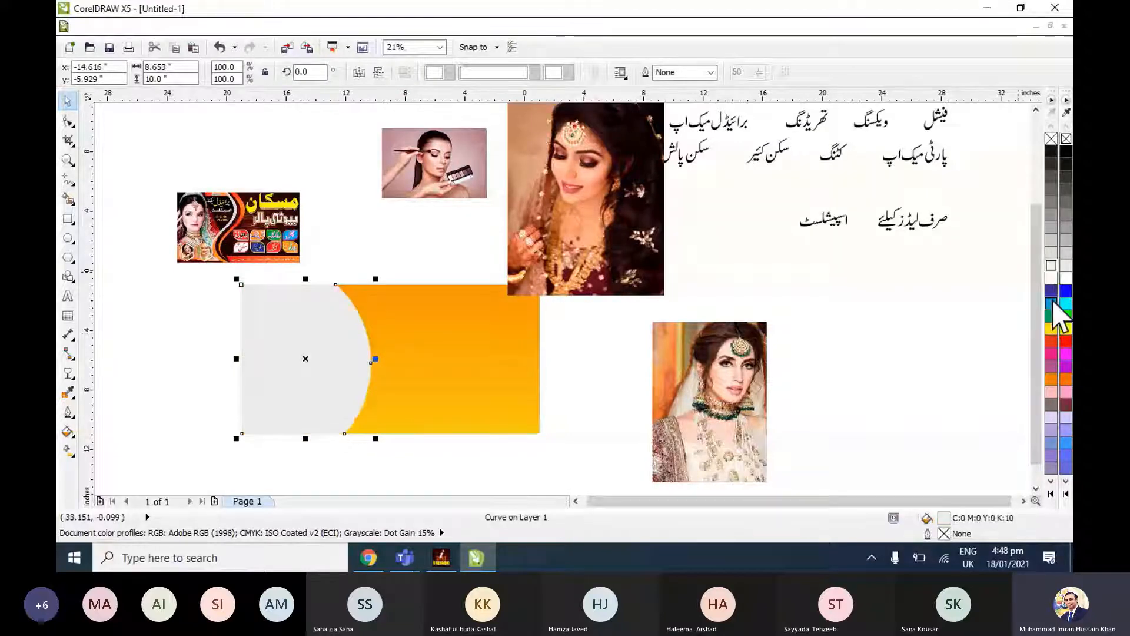
{"action": "left_click", "coordinate": [1051, 290]}
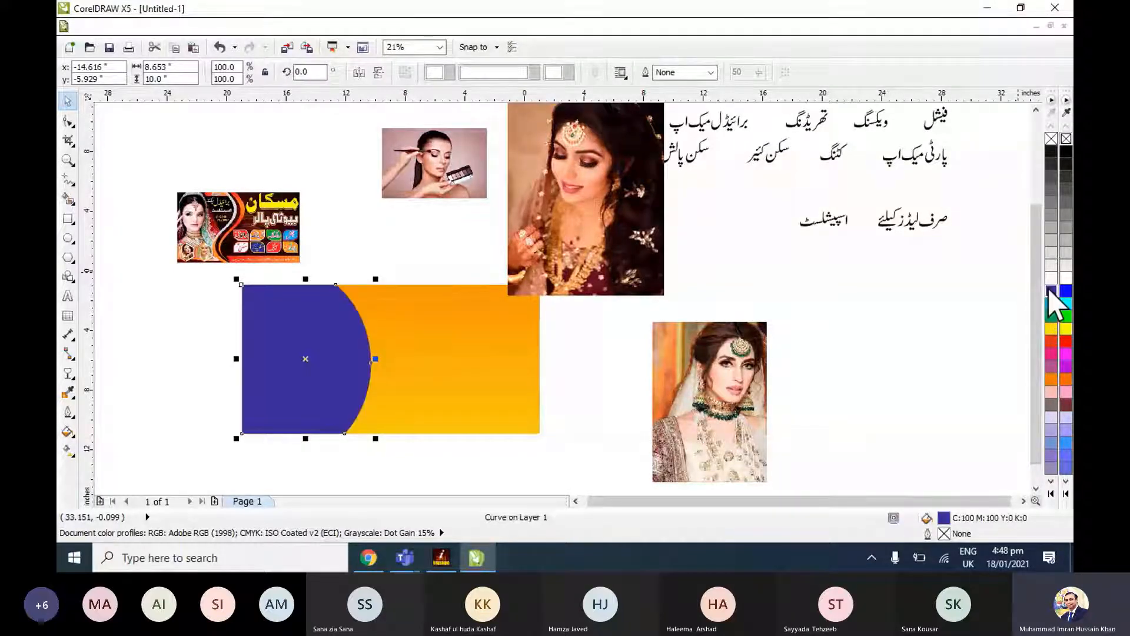
{"action": "left_click", "coordinate": [404, 266]}
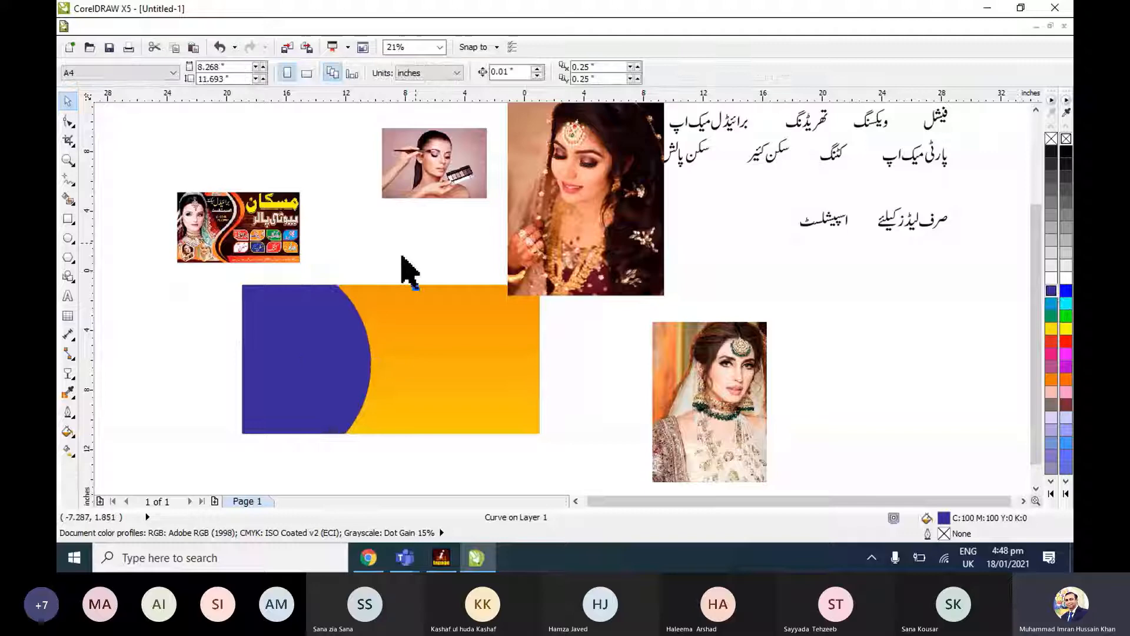
{"action": "left_click", "coordinate": [270, 350]}
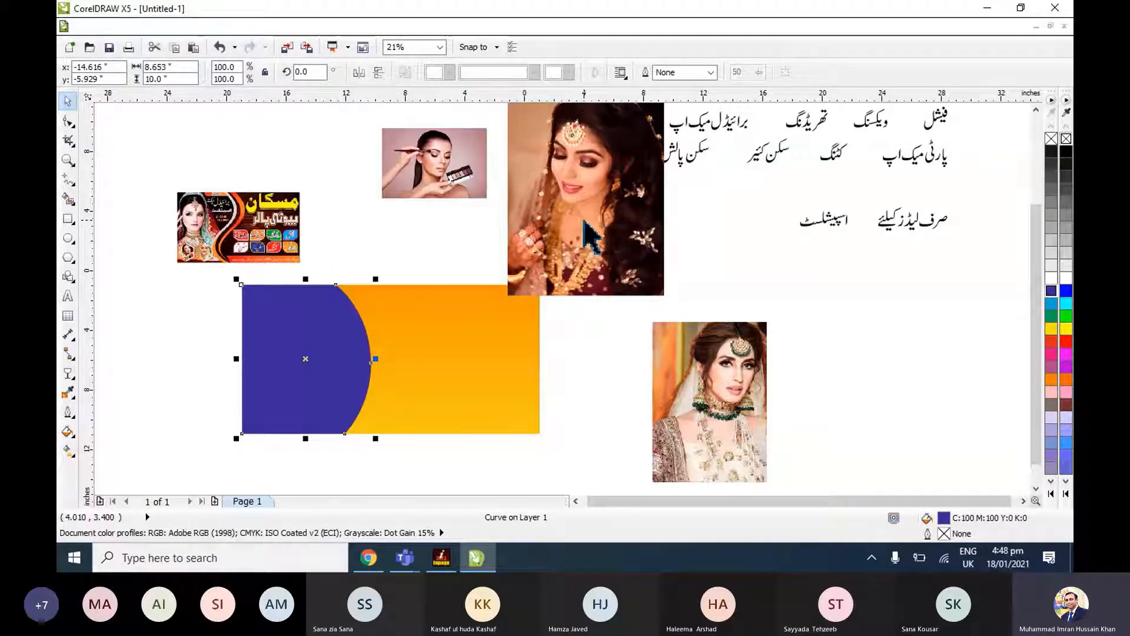
Mirror the bride photo with green jewellery horizontally so she faces the other way.
{"action": "left_click", "coordinate": [705, 381]}
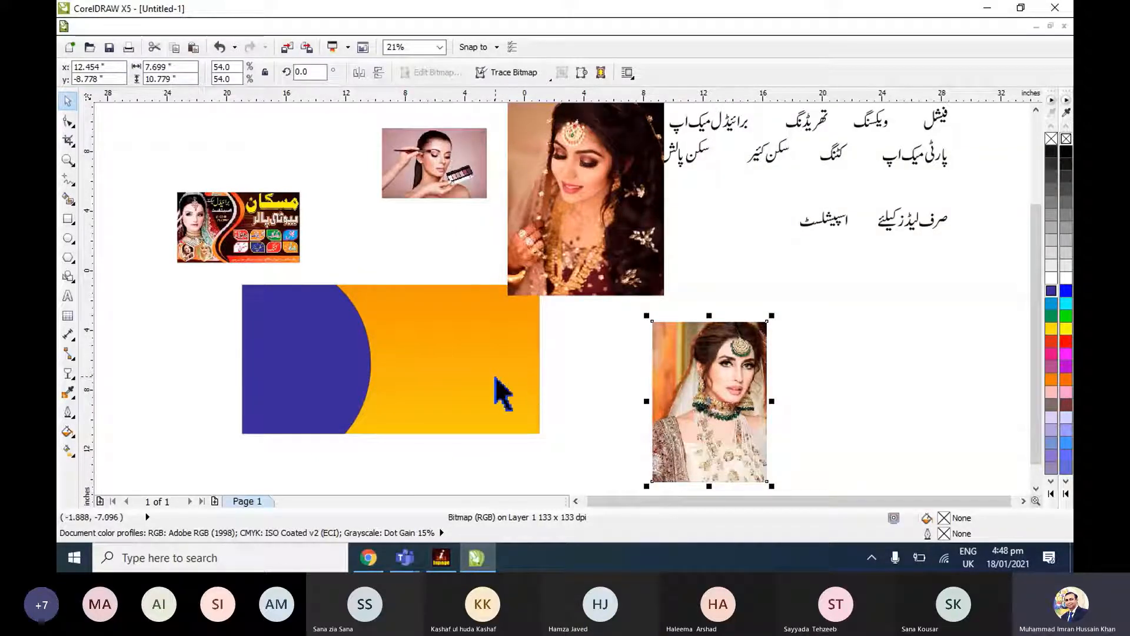
{"action": "left_click", "coordinate": [297, 353]}
{"action": "left_click", "coordinate": [690, 390]}
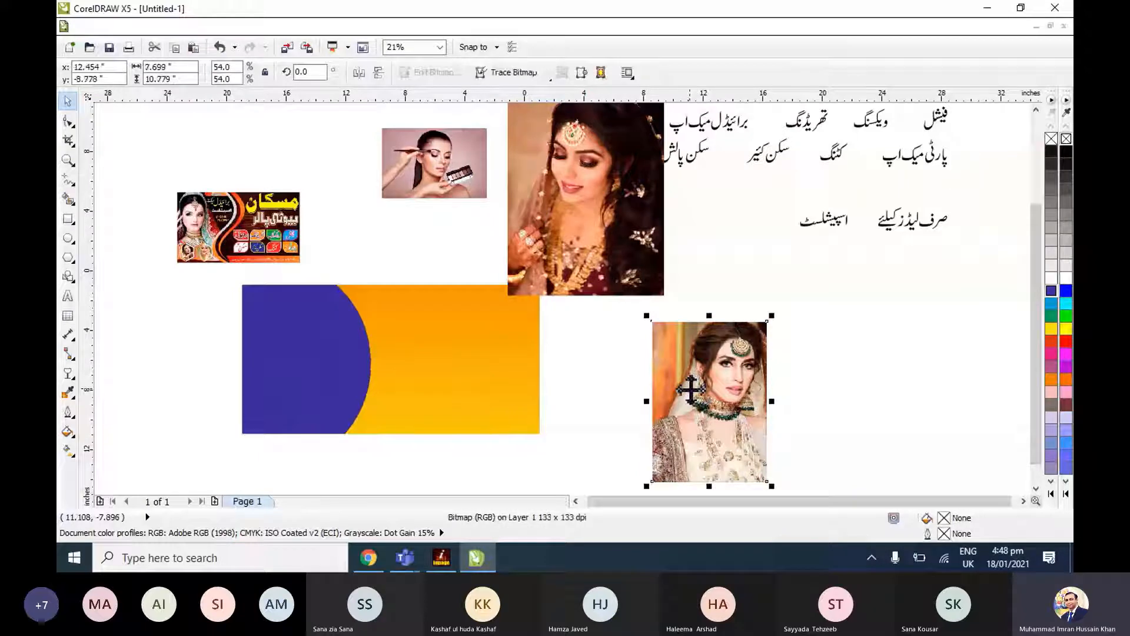
{"action": "key", "text": "shift+F2"}
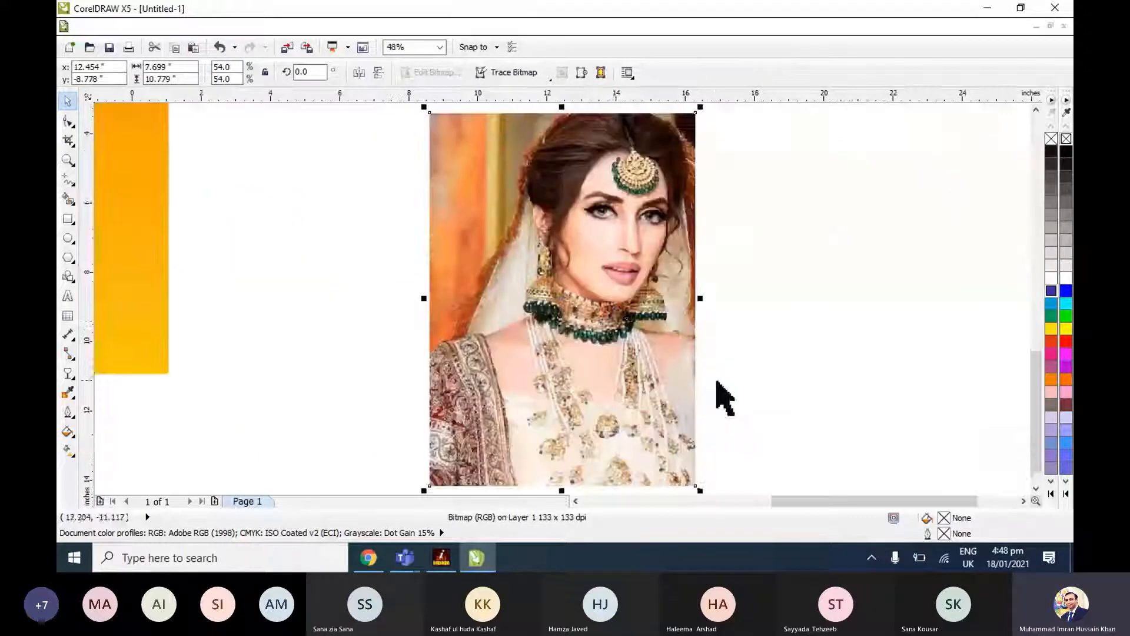
{"action": "left_click", "coordinate": [379, 72]}
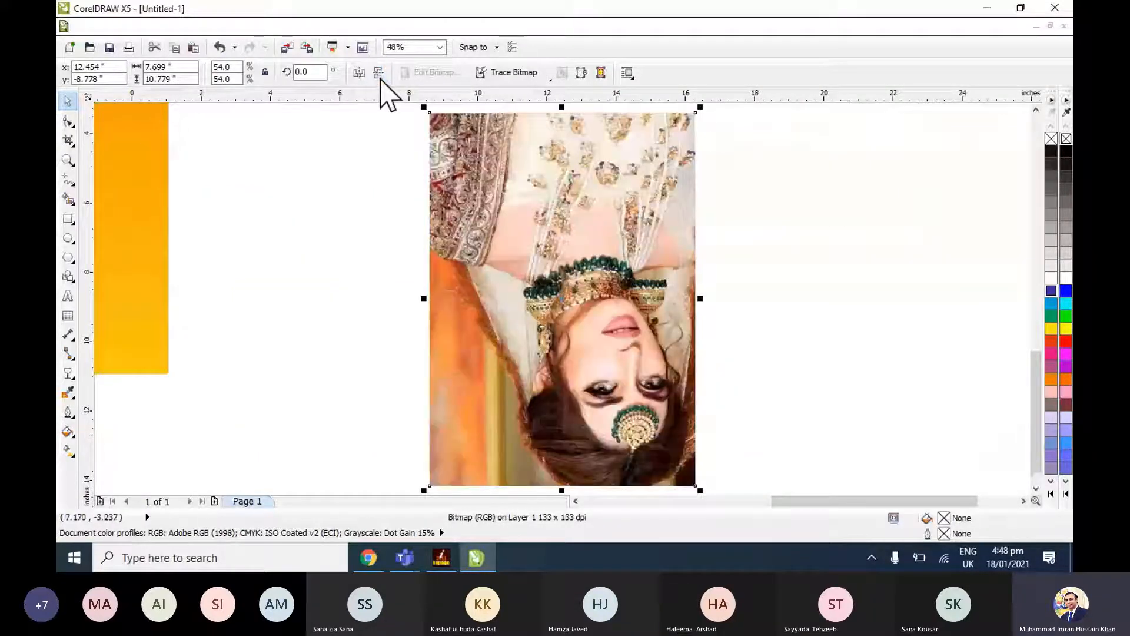
{"action": "left_click", "coordinate": [379, 72]}
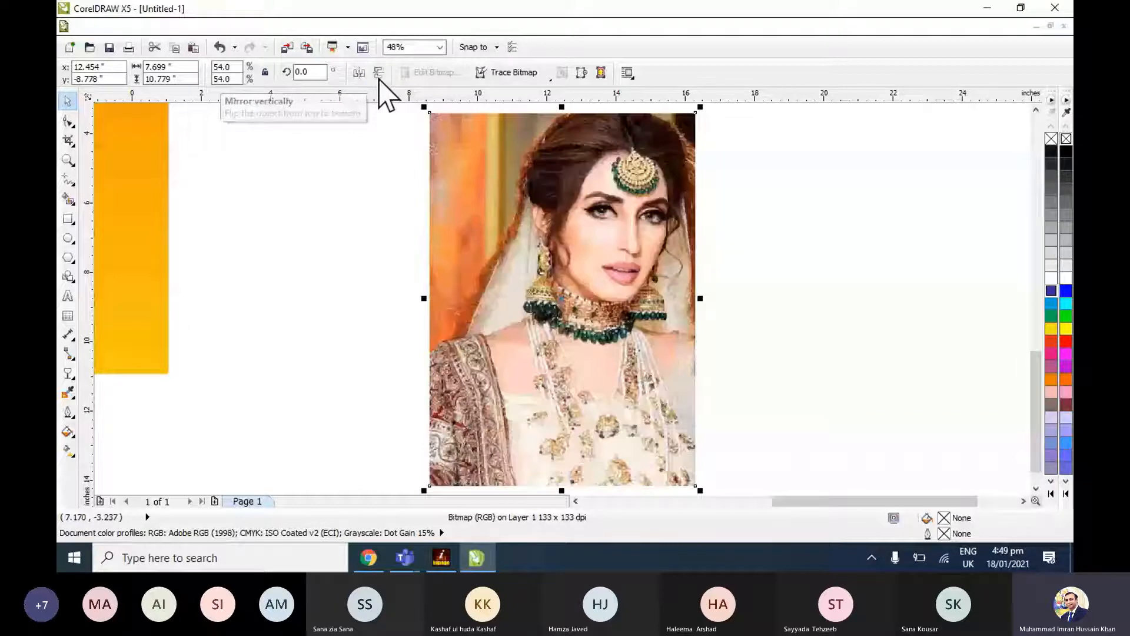
{"action": "left_click", "coordinate": [358, 73]}
{"action": "key", "text": "F4"}
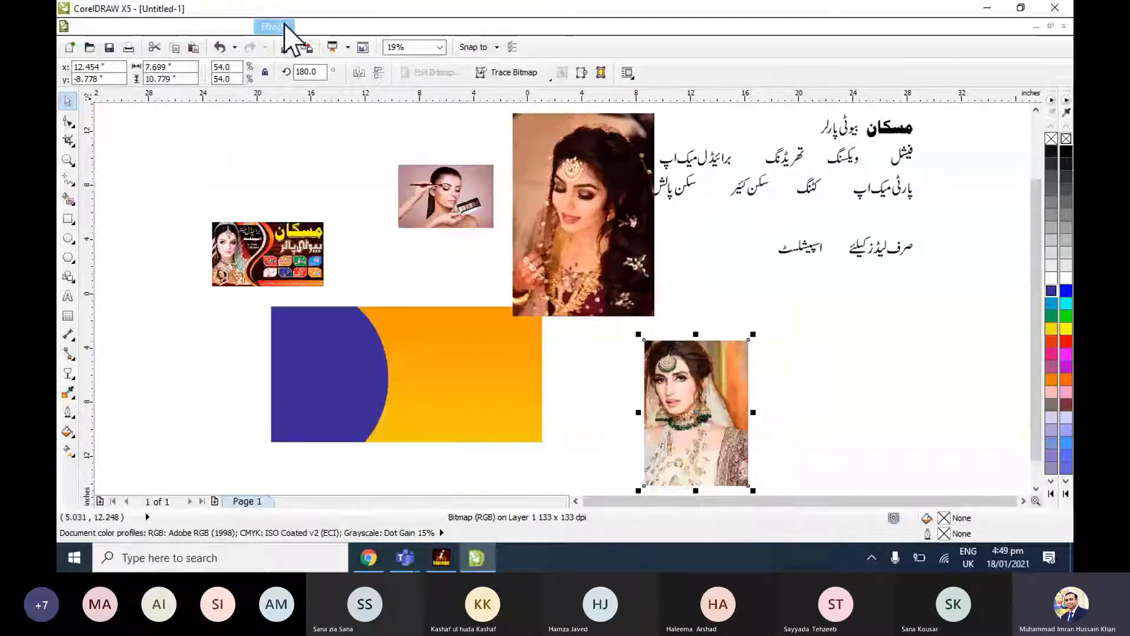
PowerClip the mirrored bride photo with green jewellery into the blue curved panel.
{"action": "left_click", "coordinate": [275, 27]}
{"action": "mouse_move", "coordinate": [318, 304]}
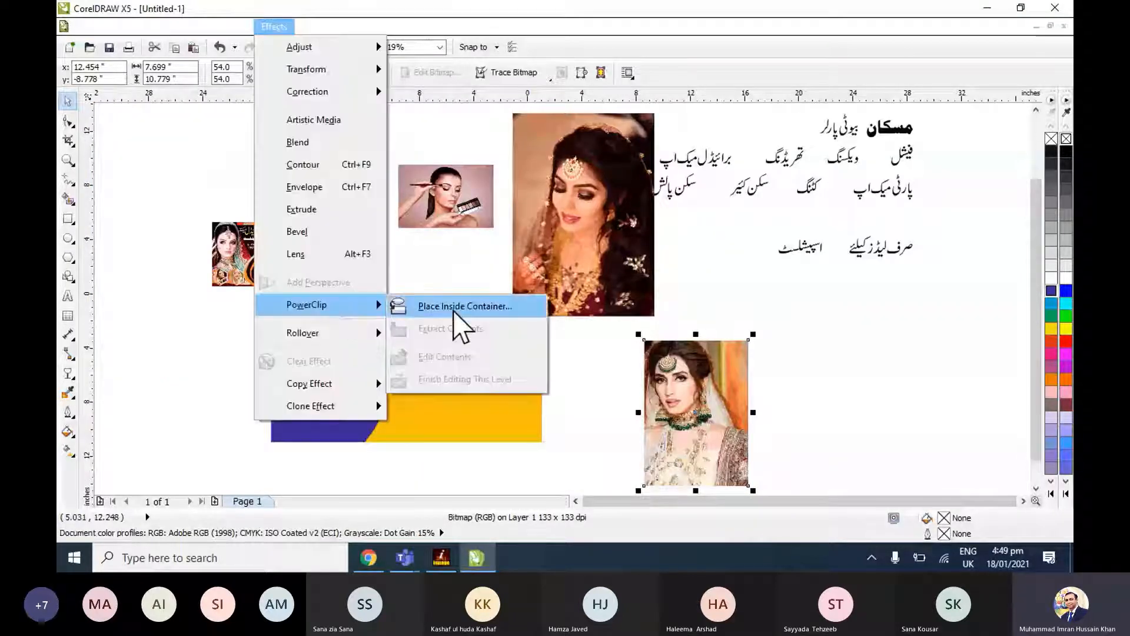
{"action": "left_click", "coordinate": [465, 306]}
{"action": "left_click", "coordinate": [329, 377]}
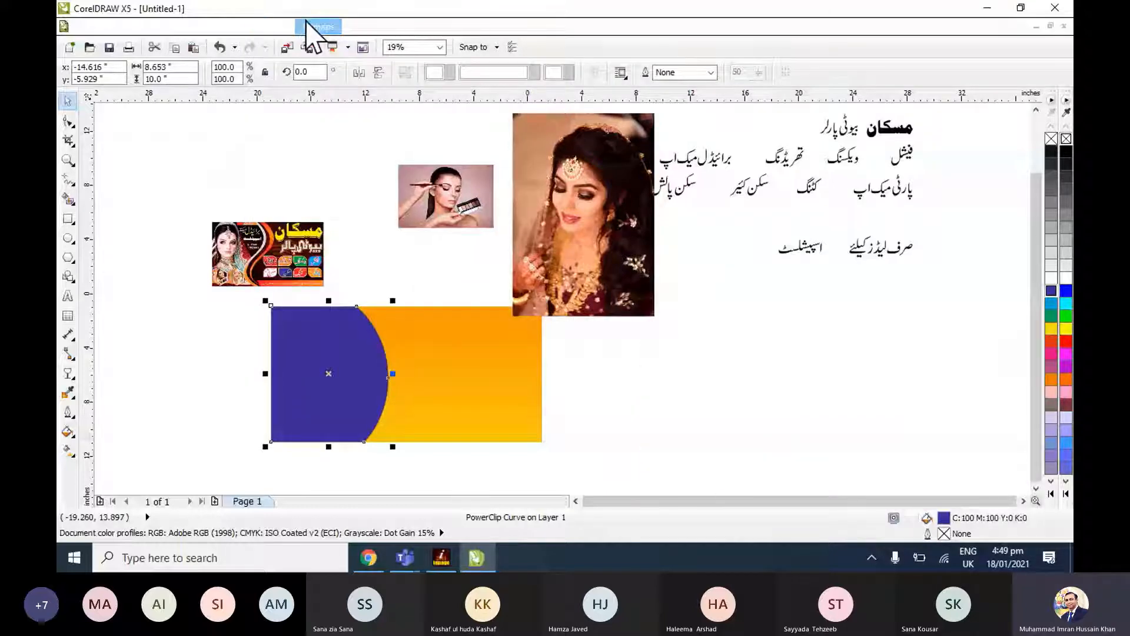
Edit the panel's PowerClip contents so the bride photo covers the curved shape at about 9.2 by 12.8 inches, and finish editing.
{"action": "left_click", "coordinate": [274, 27]}
{"action": "mouse_move", "coordinate": [338, 303]}
{"action": "left_click", "coordinate": [446, 360]}
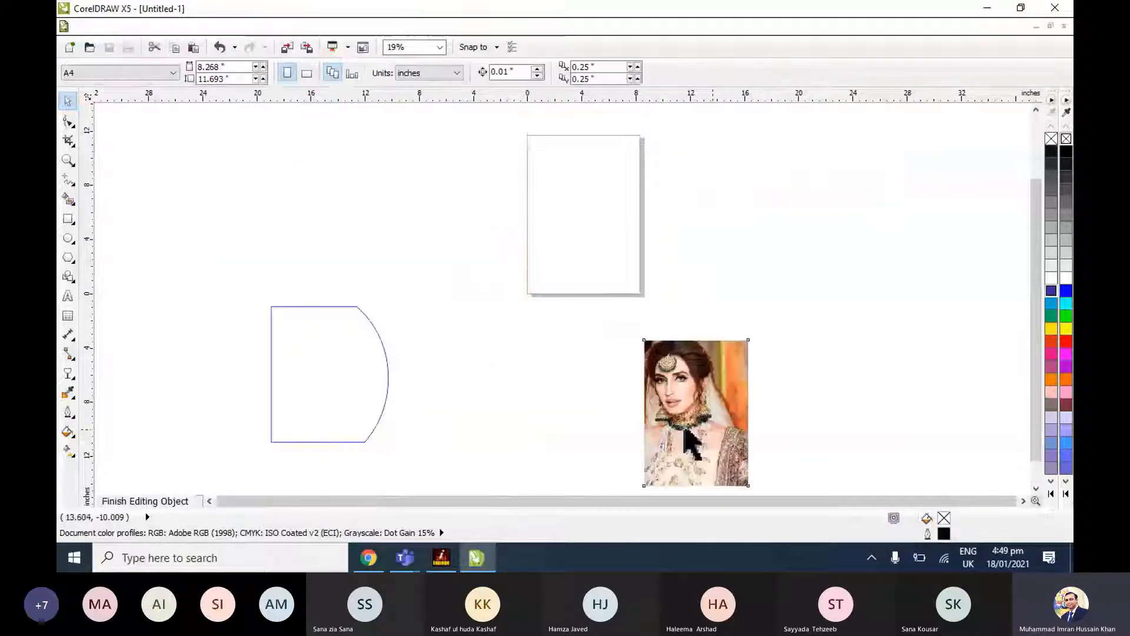
{"action": "left_click_drag", "start_coordinate": [686, 433], "coordinate": [338, 388]}
{"action": "mouse_move", "coordinate": [376, 450]}
{"action": "left_mouse_down"}
{"action": "mouse_move", "coordinate": [401, 463]}
{"action": "mouse_move", "coordinate": [378, 460]}
{"action": "left_mouse_up"}
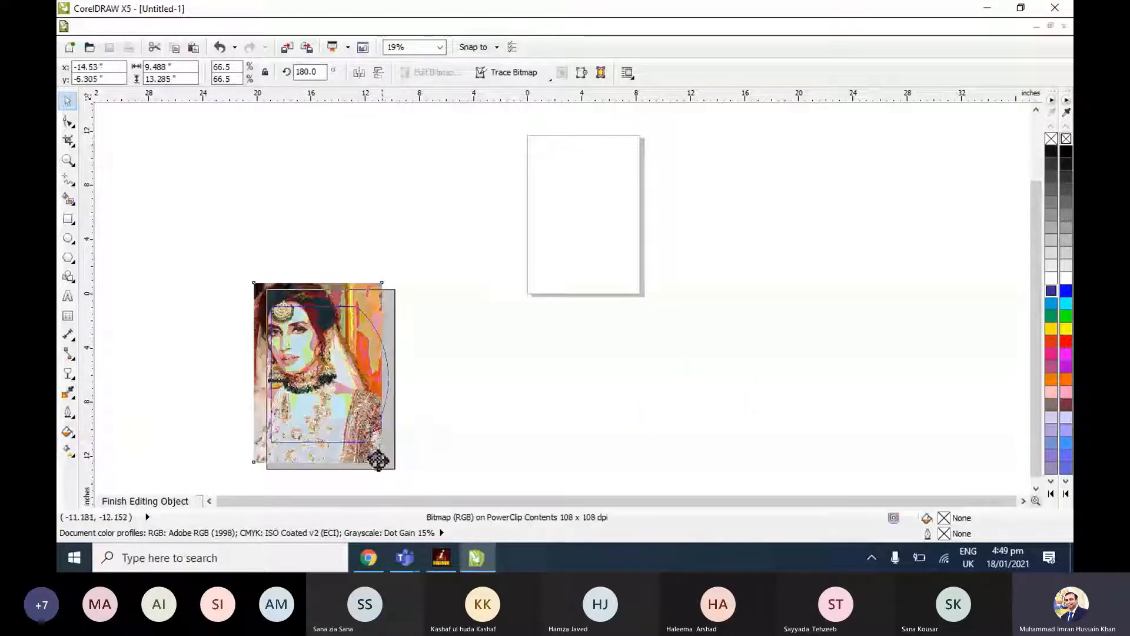
{"action": "key", "text": "shift+F2"}
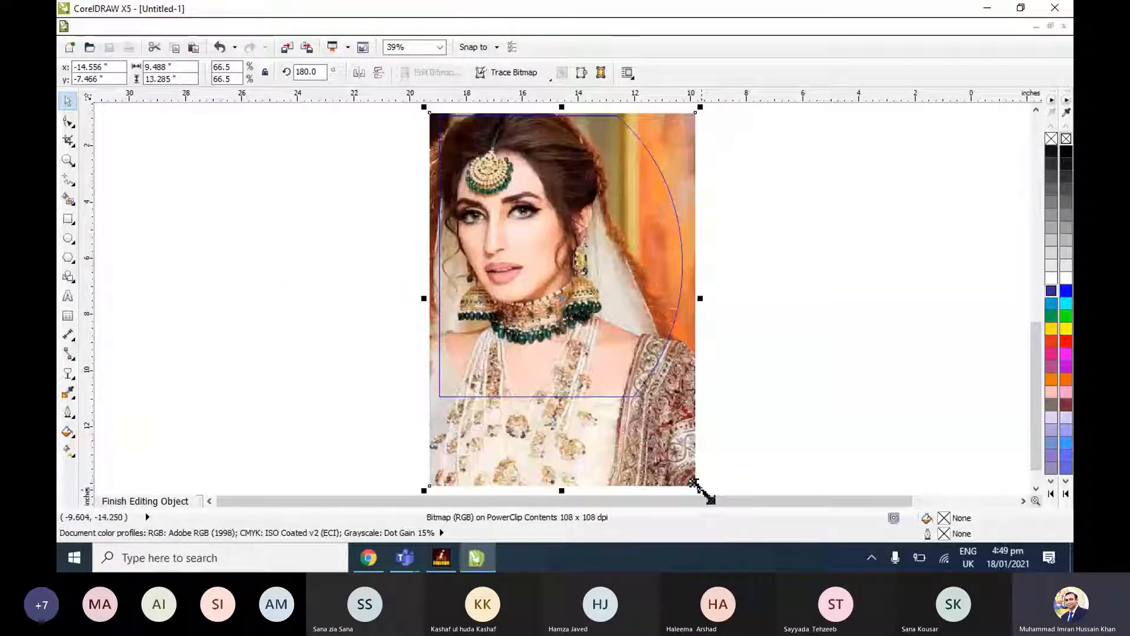
{"action": "left_click_drag", "start_coordinate": [701, 491], "coordinate": [687, 473]}
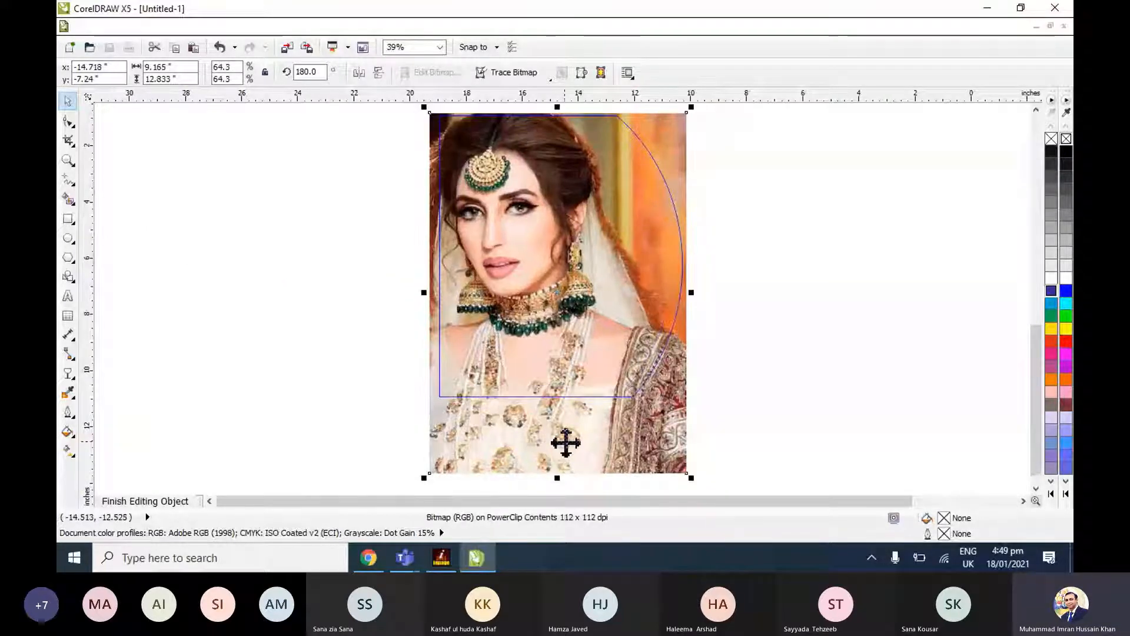
{"action": "left_click", "coordinate": [275, 26]}
{"action": "mouse_move", "coordinate": [312, 305]}
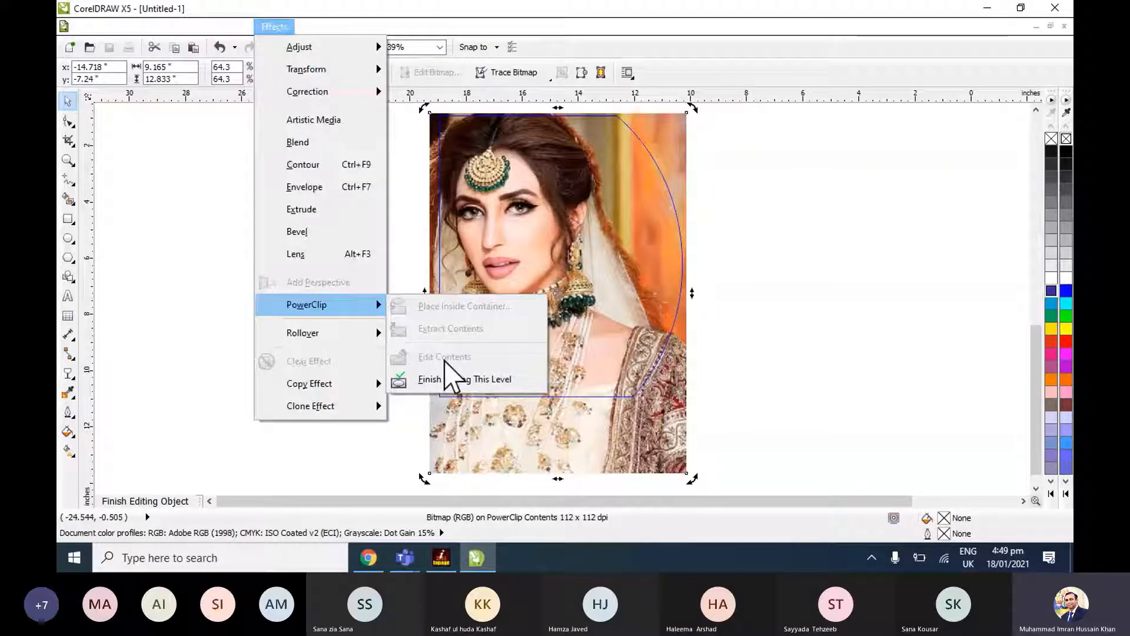
{"action": "left_click", "coordinate": [449, 379]}
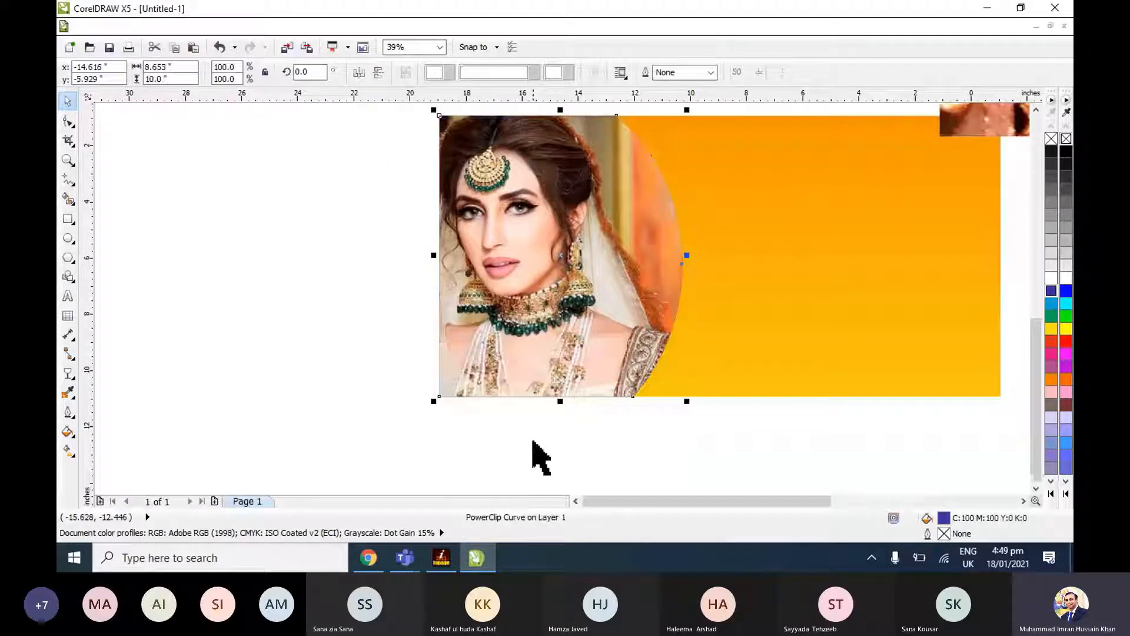
{"action": "left_click", "coordinate": [533, 442]}
{"action": "key", "text": "F4"}
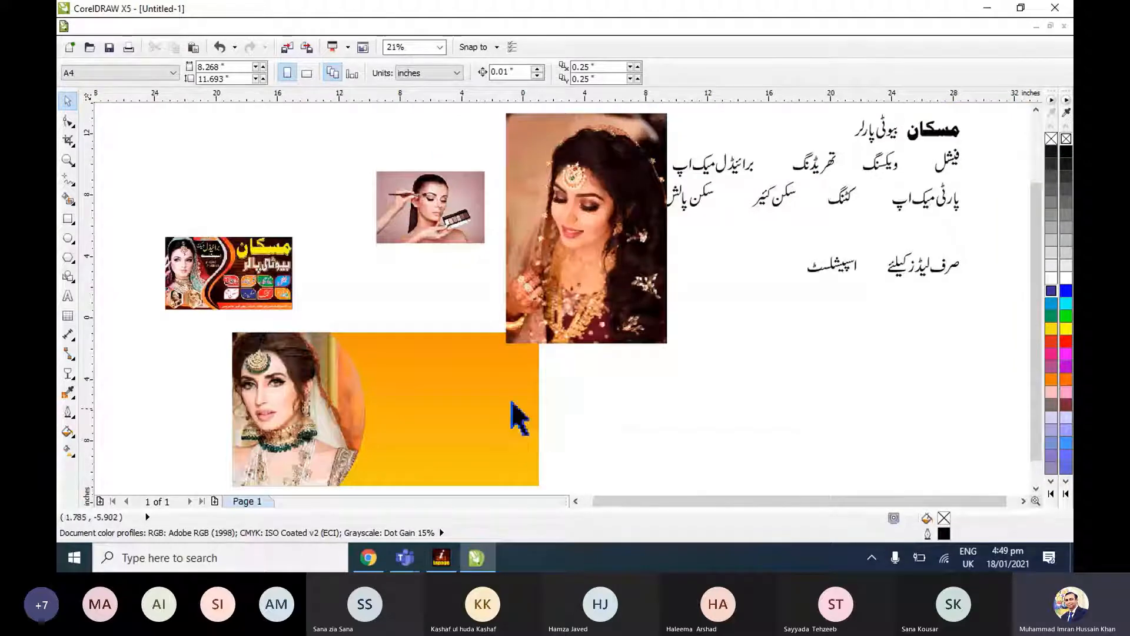
{"action": "left_click", "coordinate": [511, 403]}
{"action": "key", "text": "shift+F2"}
{"action": "left_click", "coordinate": [128, 243]}
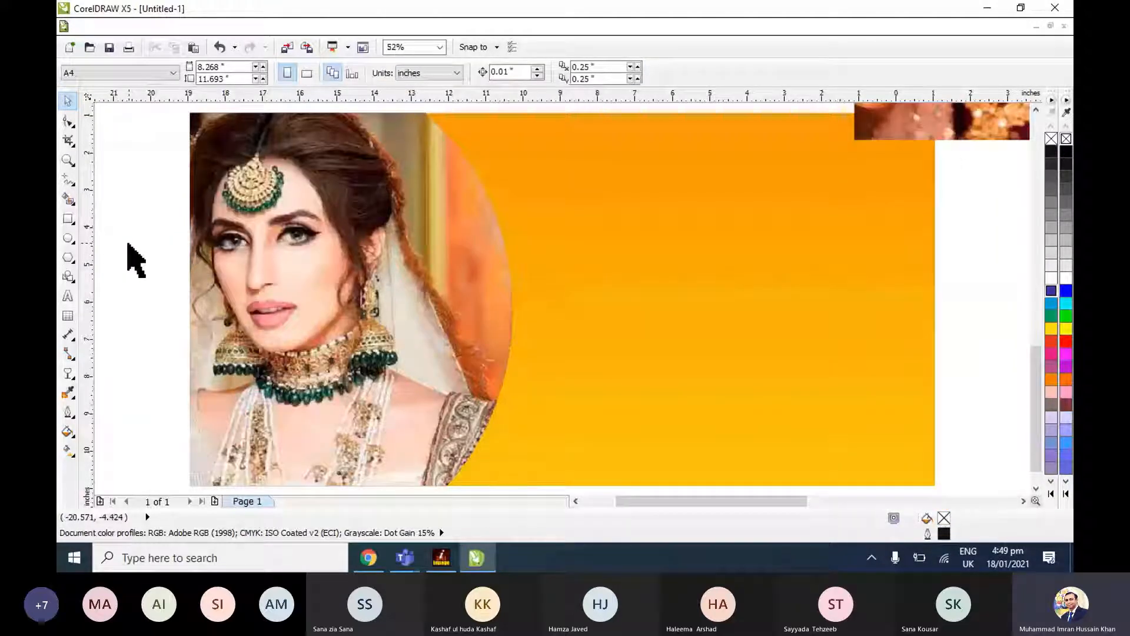
{"action": "scroll", "coordinate": [128, 243], "scroll_direction": "down", "scroll_amount": 2}
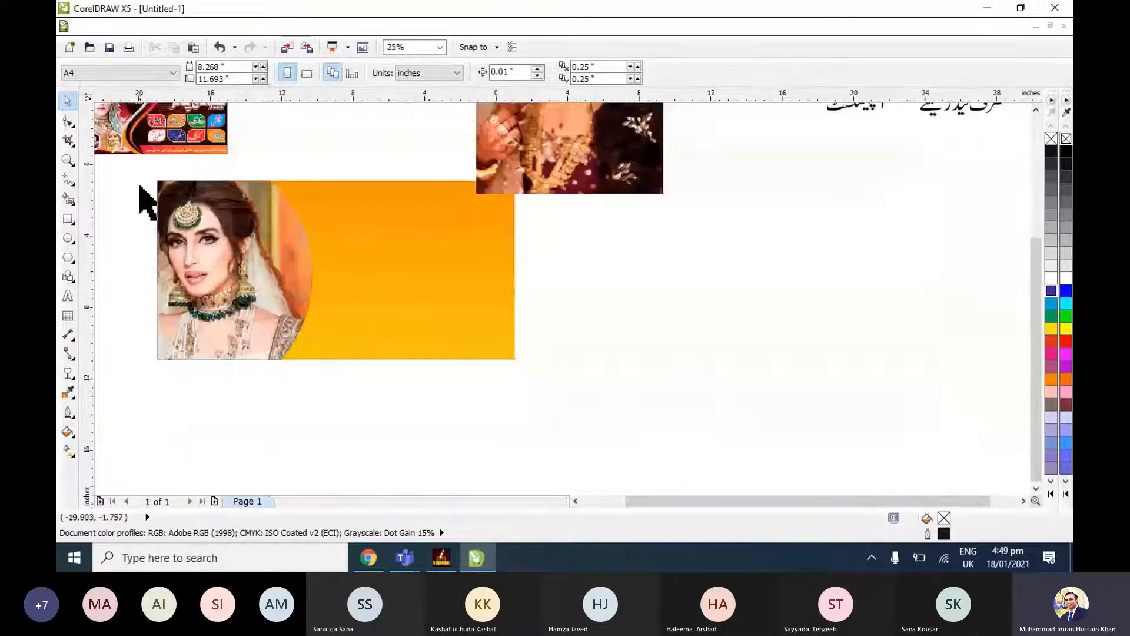
{"action": "left_click", "coordinate": [193, 231]}
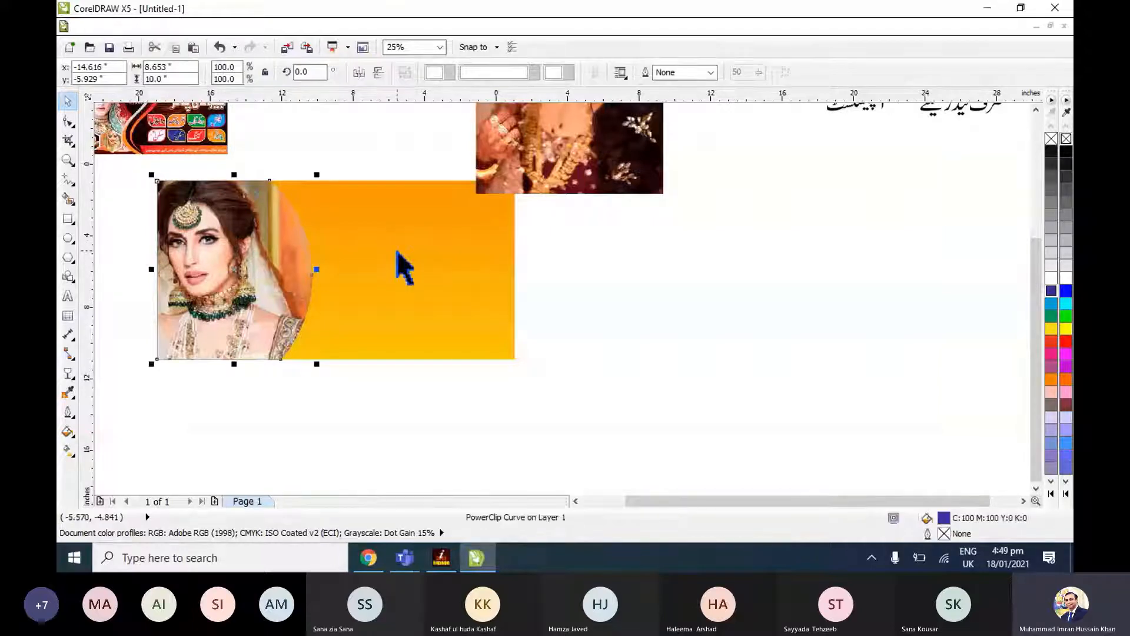
{"action": "left_click", "coordinate": [440, 277]}
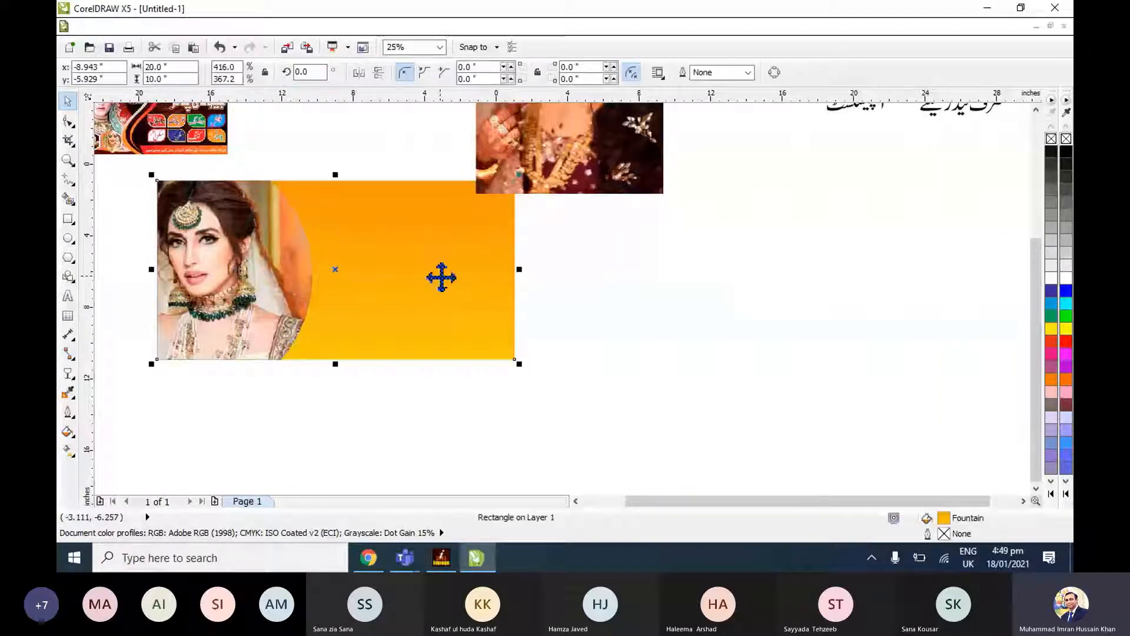
{"action": "key", "text": "shift+F2"}
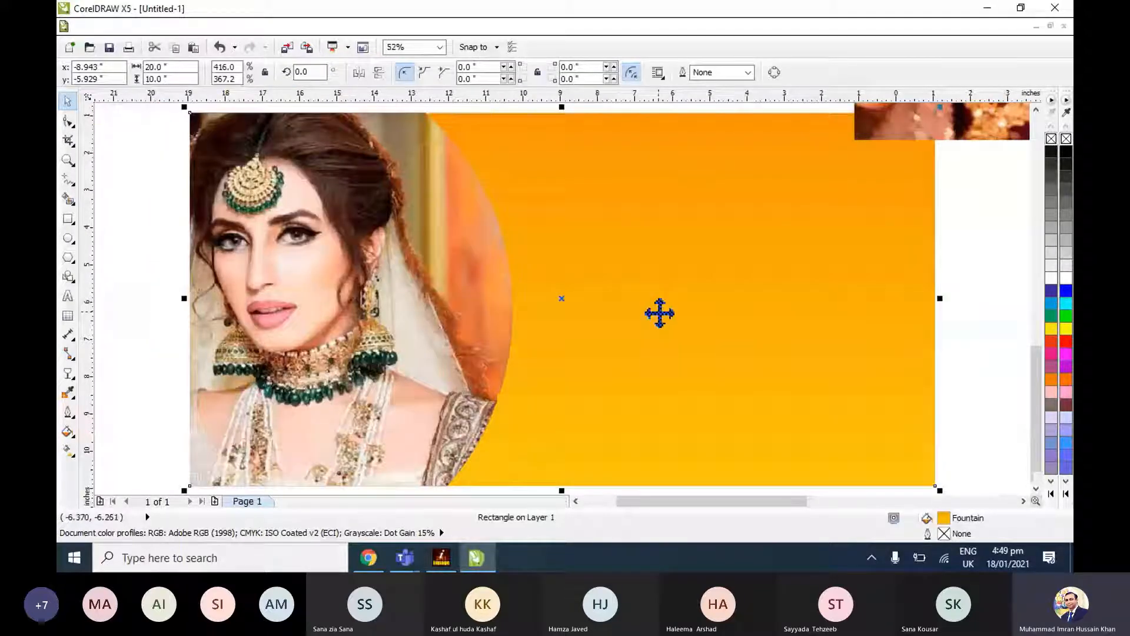
{"action": "scroll", "coordinate": [660, 314], "scroll_direction": "down", "scroll_amount": 2}
{"action": "left_click", "coordinate": [870, 339]}
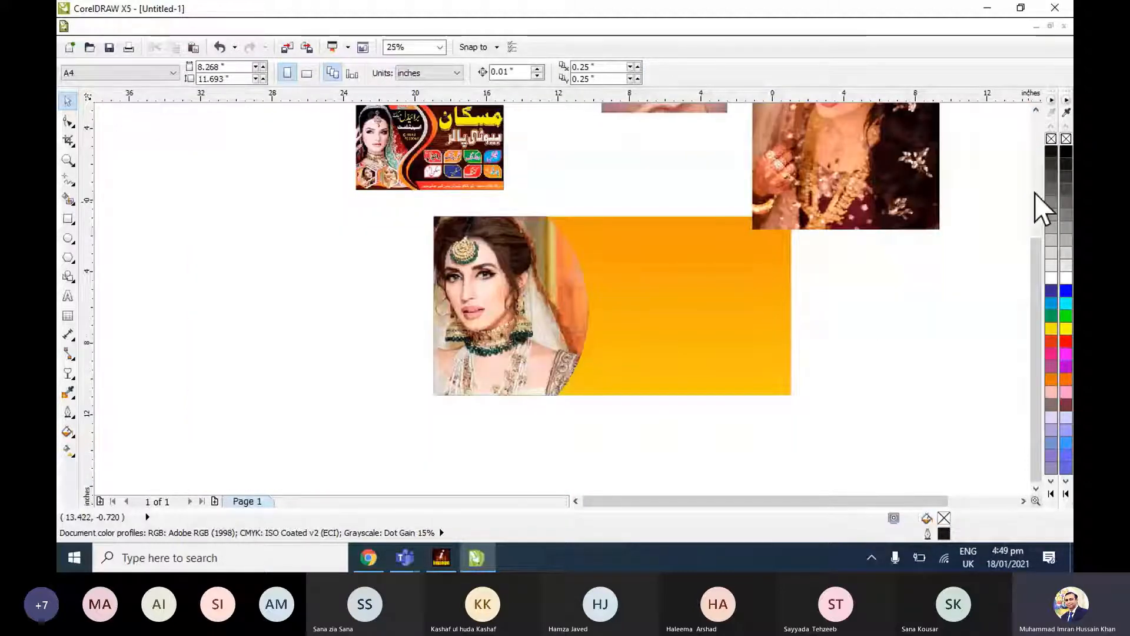
{"action": "left_click", "coordinate": [1036, 111]}
Duplicate the curved bride panel onto the empty part of the orange rectangle.
{"action": "left_click", "coordinate": [549, 340]}
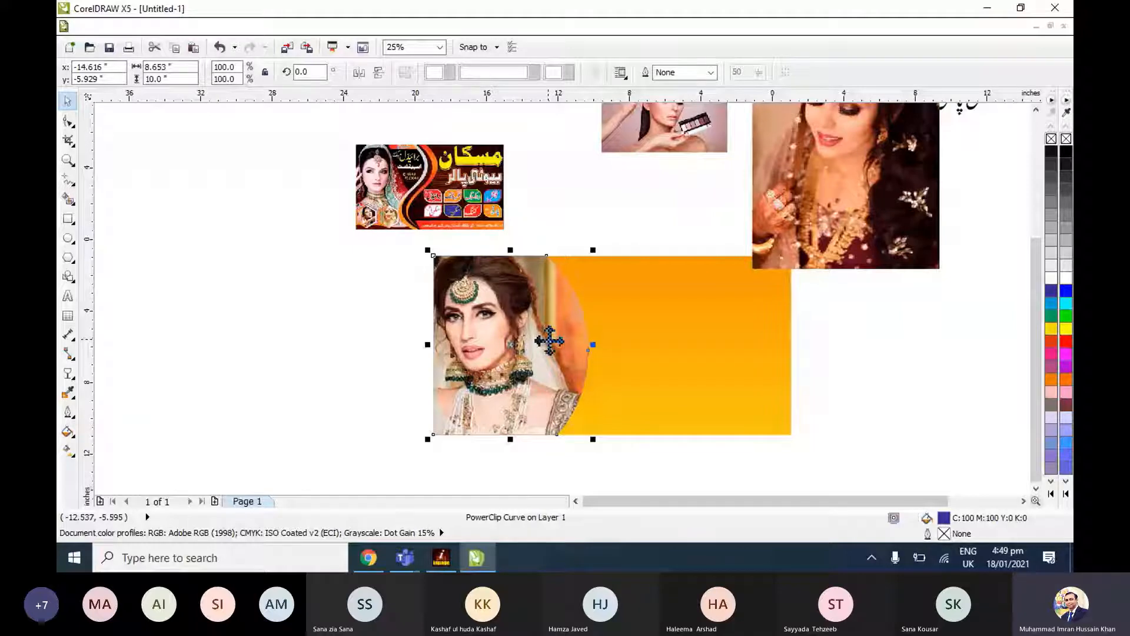
{"action": "left_click", "coordinate": [631, 374], "text": "shift"}
{"action": "key", "text": "shift+F2"}
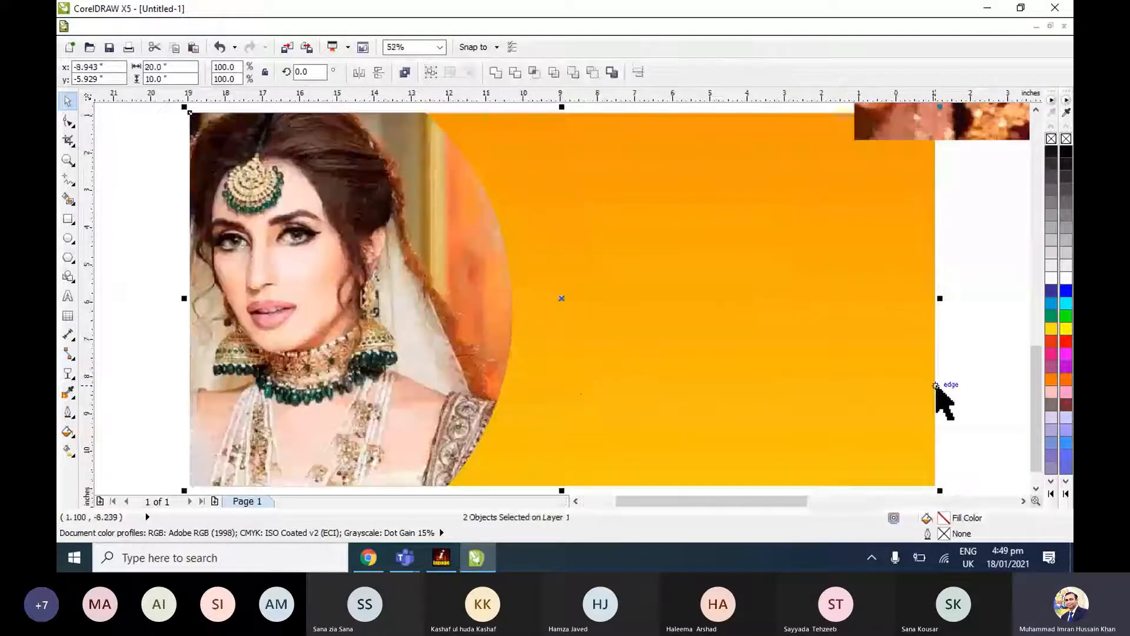
{"action": "left_click_drag", "start_coordinate": [435, 282], "coordinate": [771, 279]}
Extract the photo from the duplicated panel's PowerClip and delete it, leaving only the blue curved shape.
{"action": "left_click", "coordinate": [291, 27]}
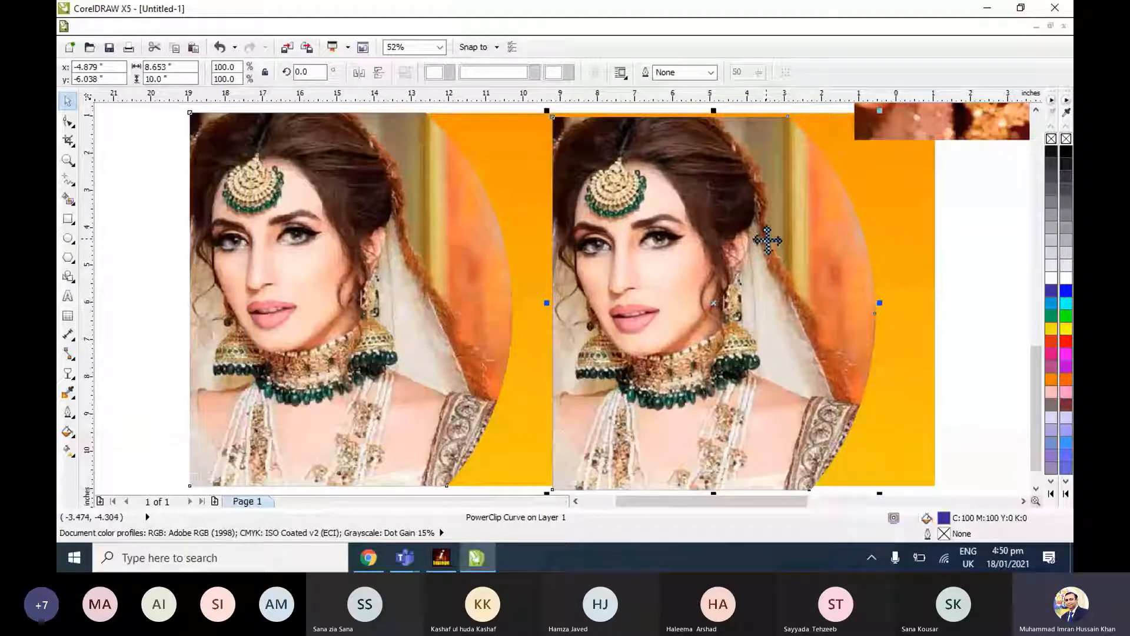
{"action": "left_click", "coordinate": [274, 26]}
{"action": "mouse_move", "coordinate": [324, 305]}
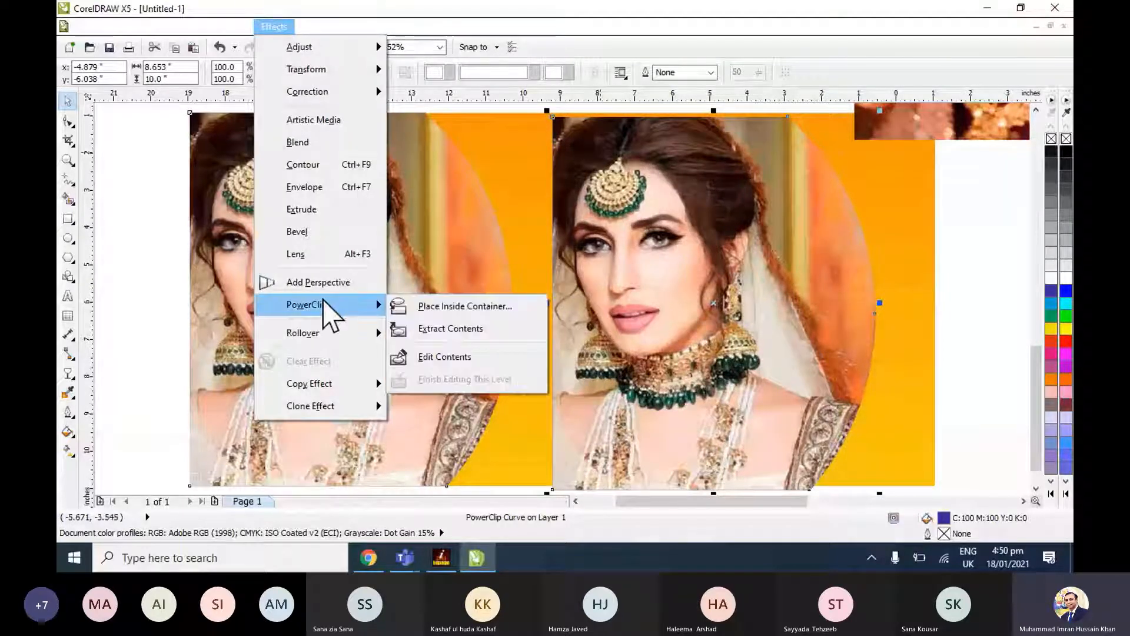
{"action": "left_click", "coordinate": [450, 329]}
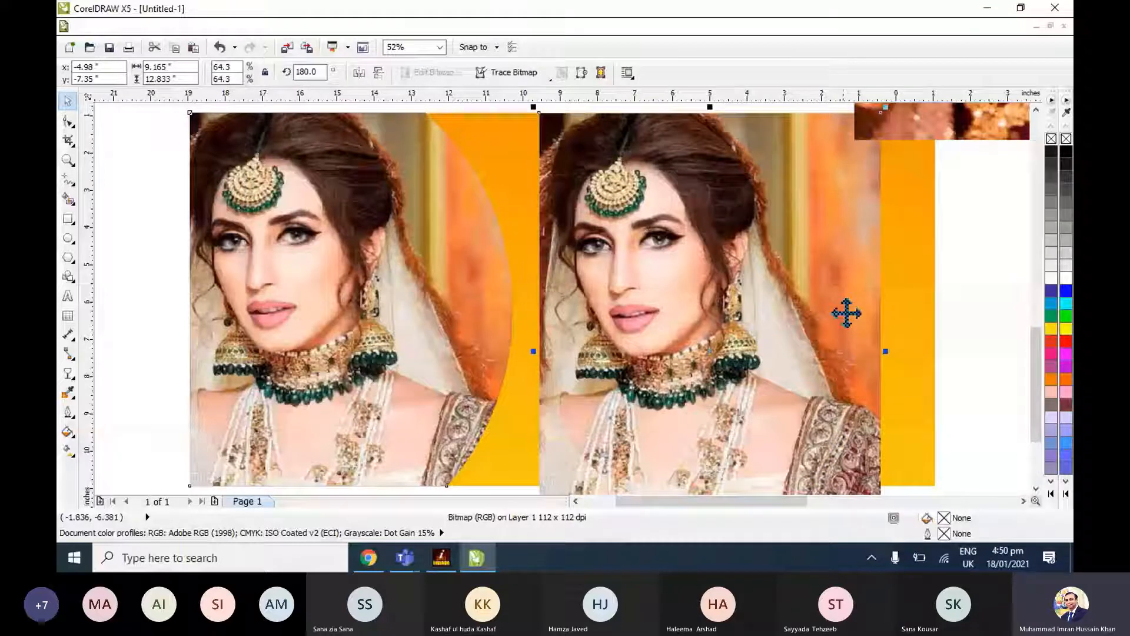
{"action": "left_click", "coordinate": [938, 320]}
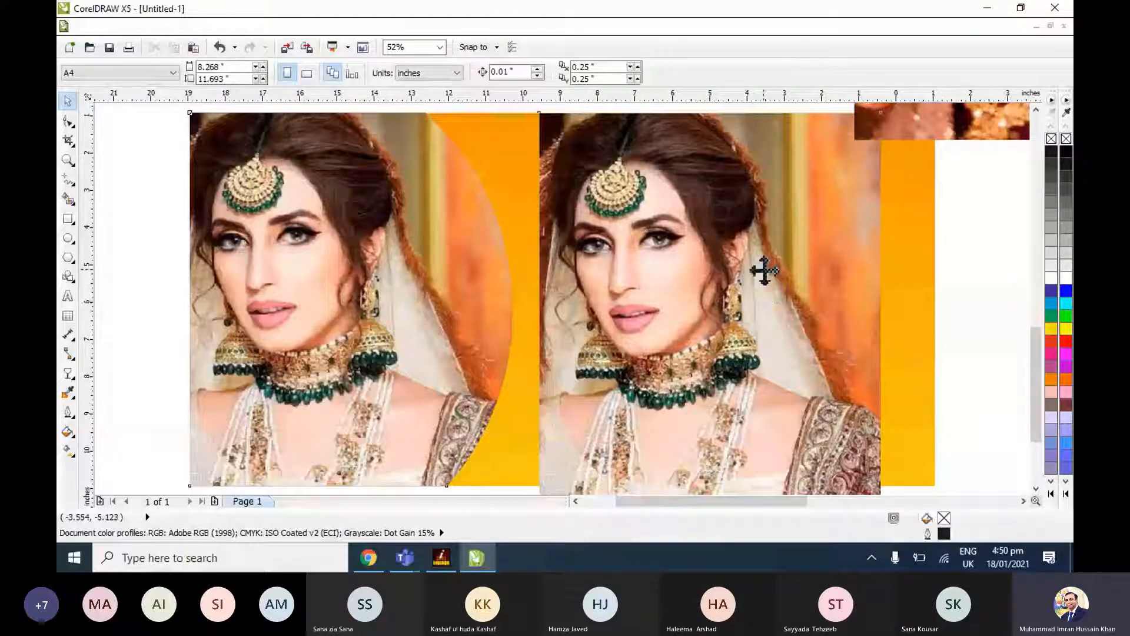
{"action": "left_click", "coordinate": [764, 271]}
{"action": "key", "text": "Delete"}
Place the blue curved copy over the bride panel, flush with the orange rectangle's left edge, and widen it to about 9.16 inches.
{"action": "left_click", "coordinate": [691, 269]}
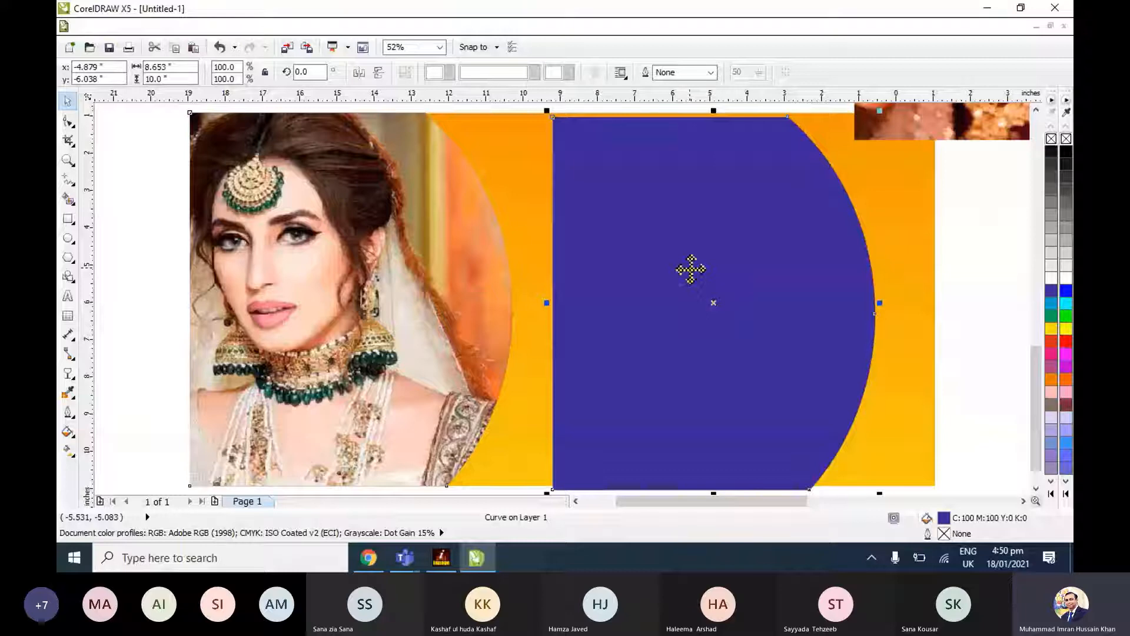
{"action": "left_click_drag", "start_coordinate": [691, 269], "coordinate": [323, 267]}
{"action": "left_click", "coordinate": [561, 259], "text": "shift"}
{"action": "key", "text": "l"}
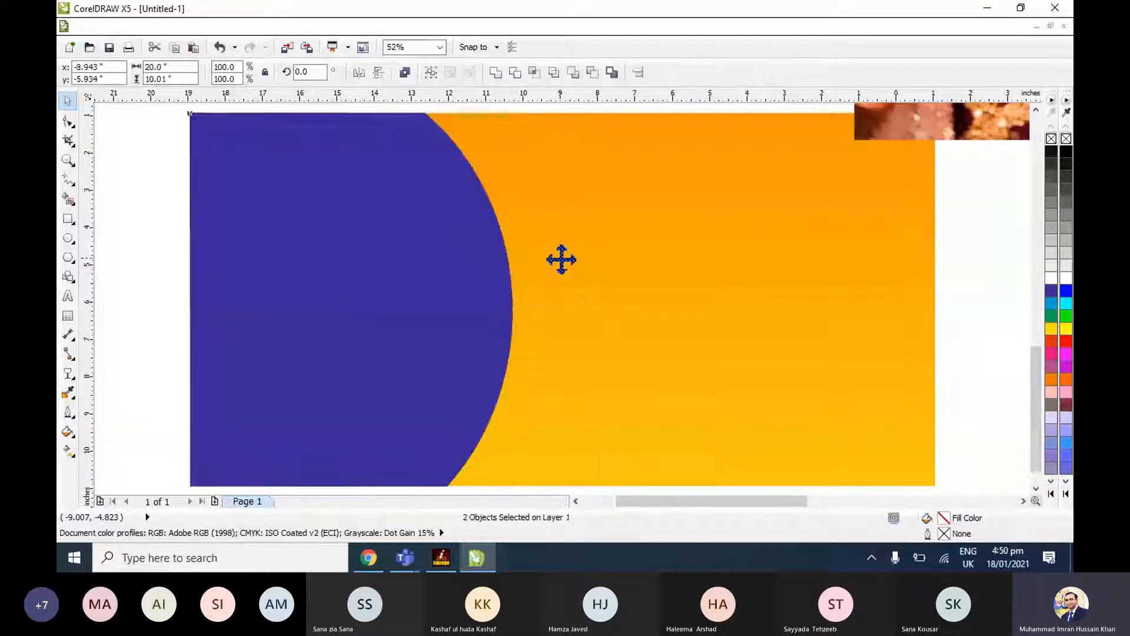
{"action": "key", "text": "r"}
{"action": "key", "text": "l"}
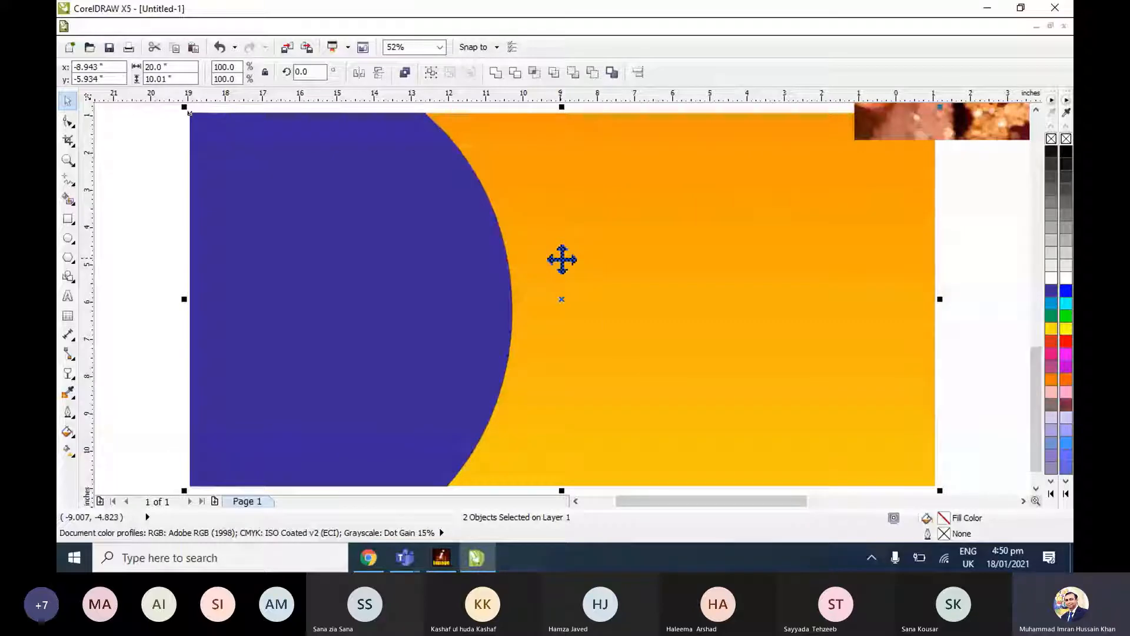
{"action": "left_click", "coordinate": [459, 283]}
{"action": "left_click_drag", "start_coordinate": [518, 299], "coordinate": [536, 298]}
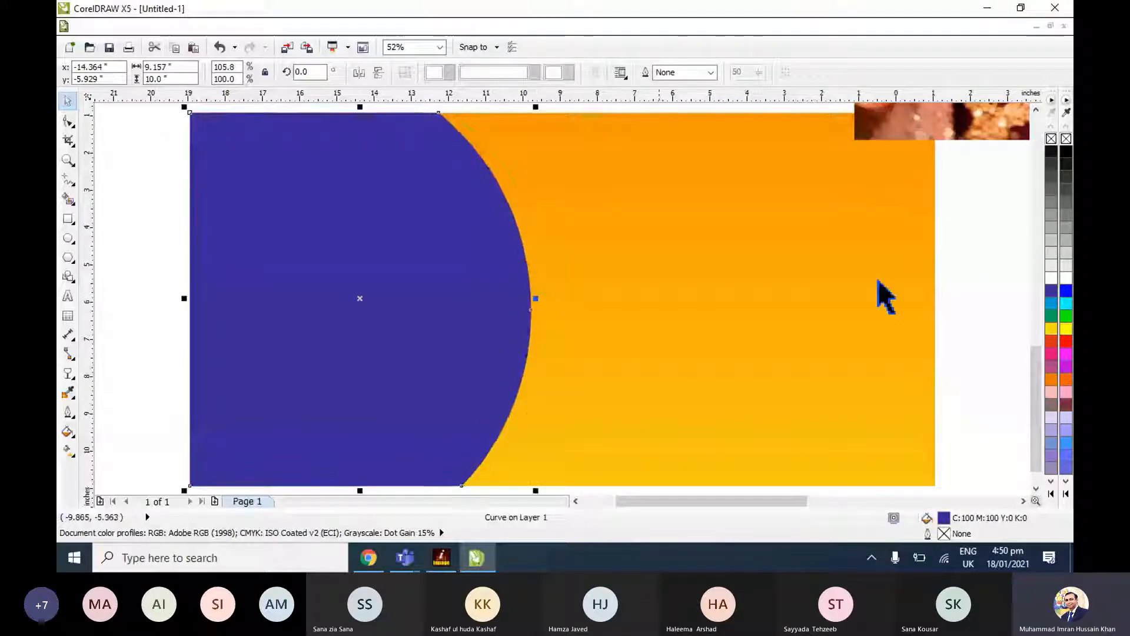
Give the widened curve a green (C100 M0 Y100 K0) fill and 0.2 mm outline, and send it one level behind the bride panel.
{"action": "left_click", "coordinate": [1052, 318]}
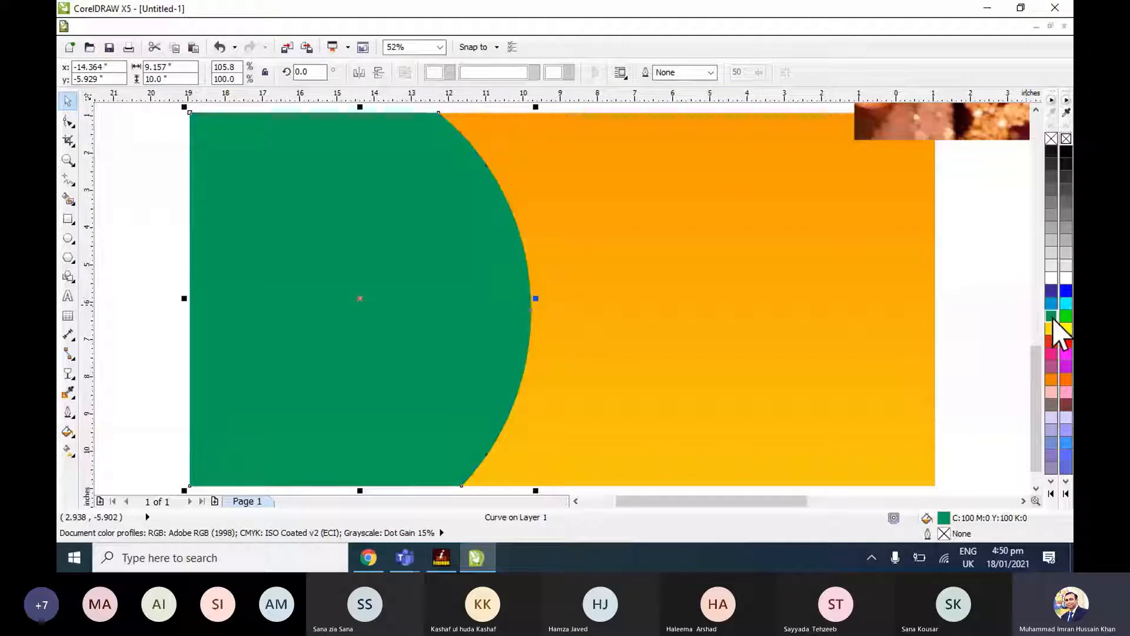
{"action": "left_click", "coordinate": [1051, 317]}
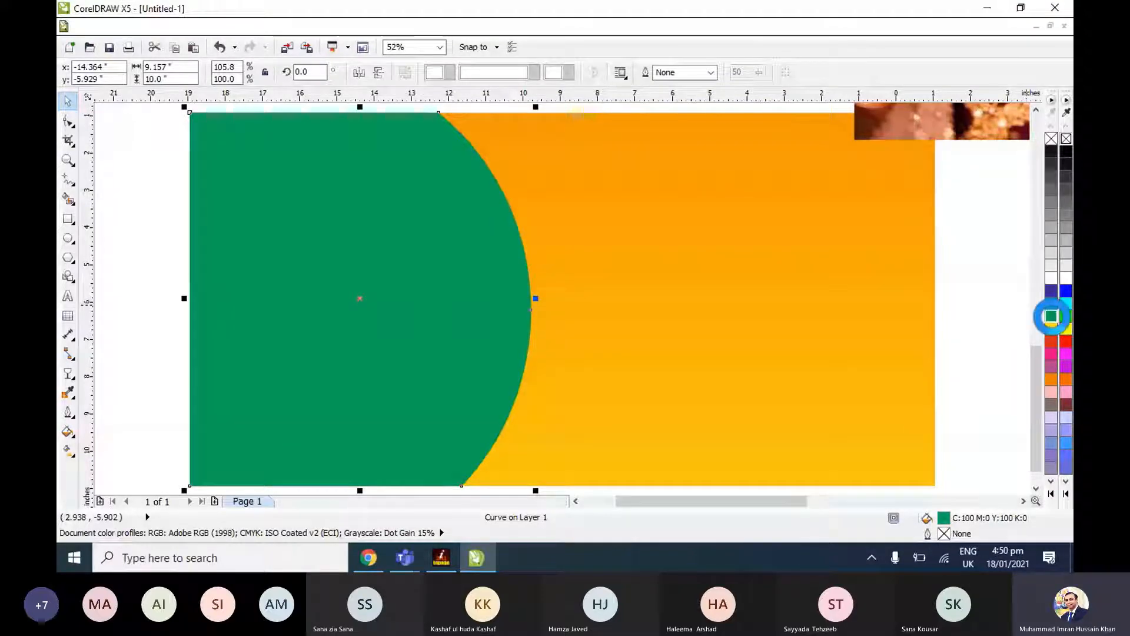
{"action": "right_click", "coordinate": [1052, 318]}
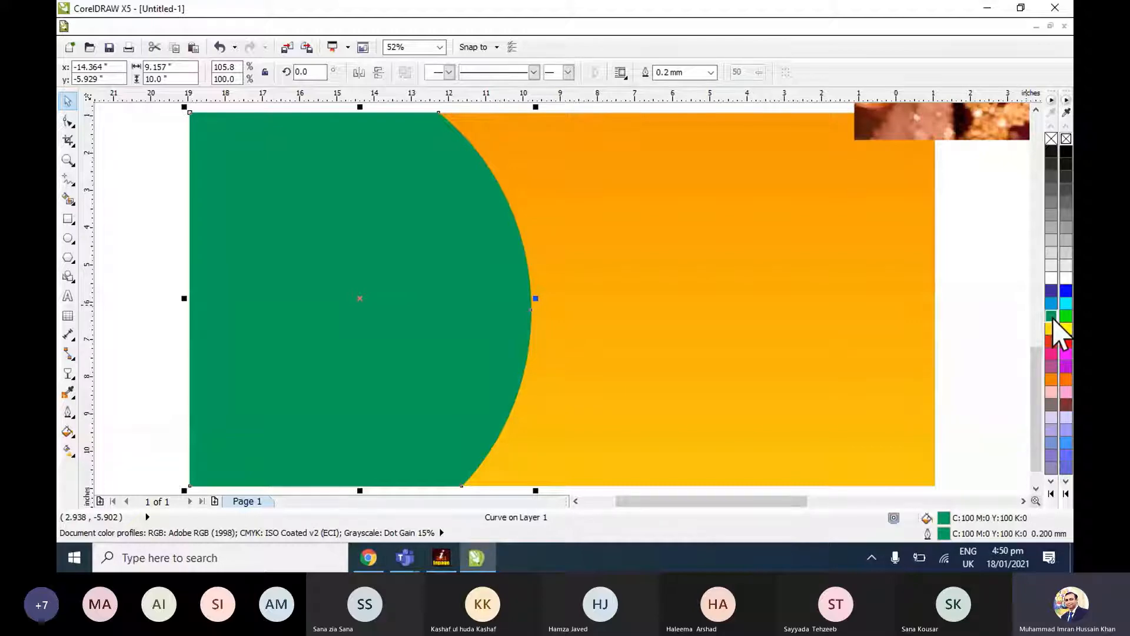
{"action": "key", "text": "ctrl+Page_Down"}
{"action": "left_click", "coordinate": [989, 315]}
{"action": "left_click", "coordinate": [511, 274]}
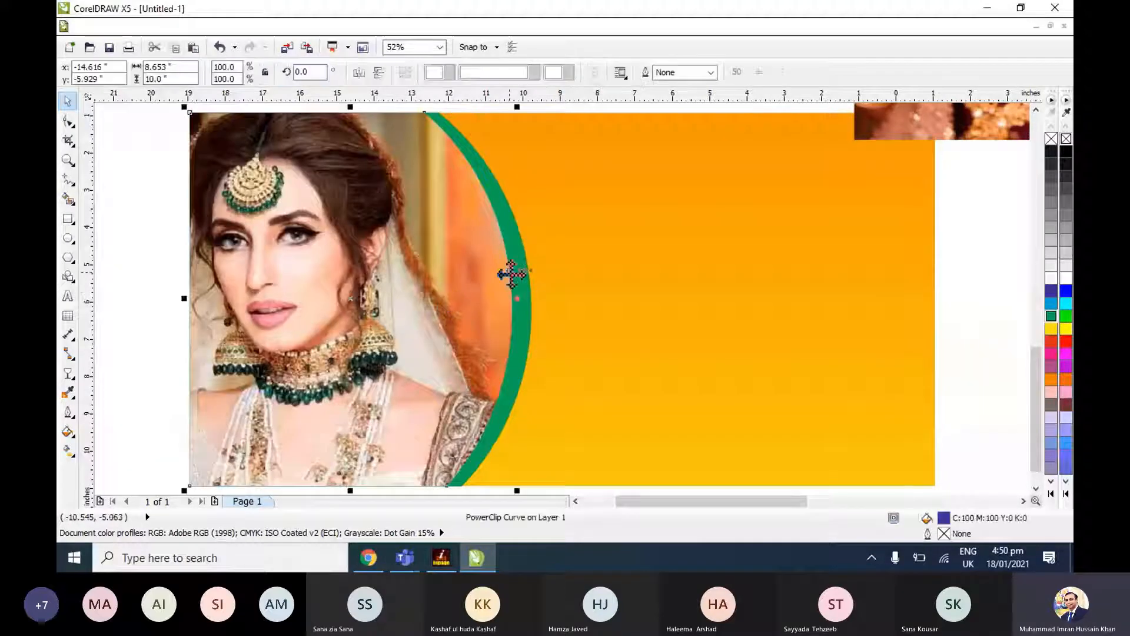
{"action": "left_click", "coordinate": [525, 291]}
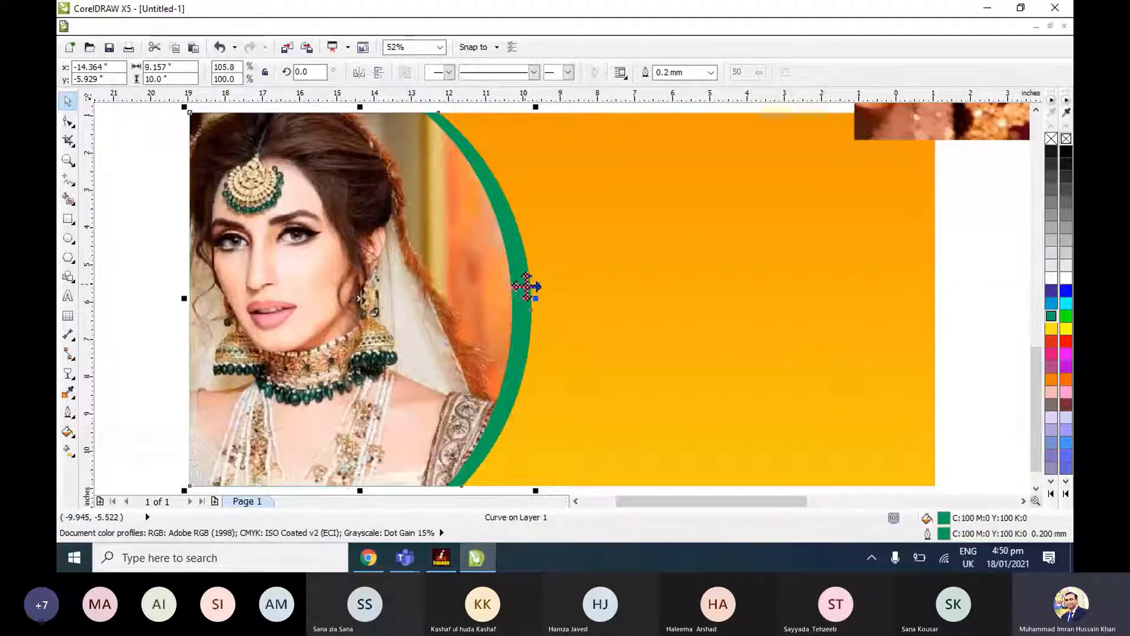
{"action": "key", "text": "Escape"}
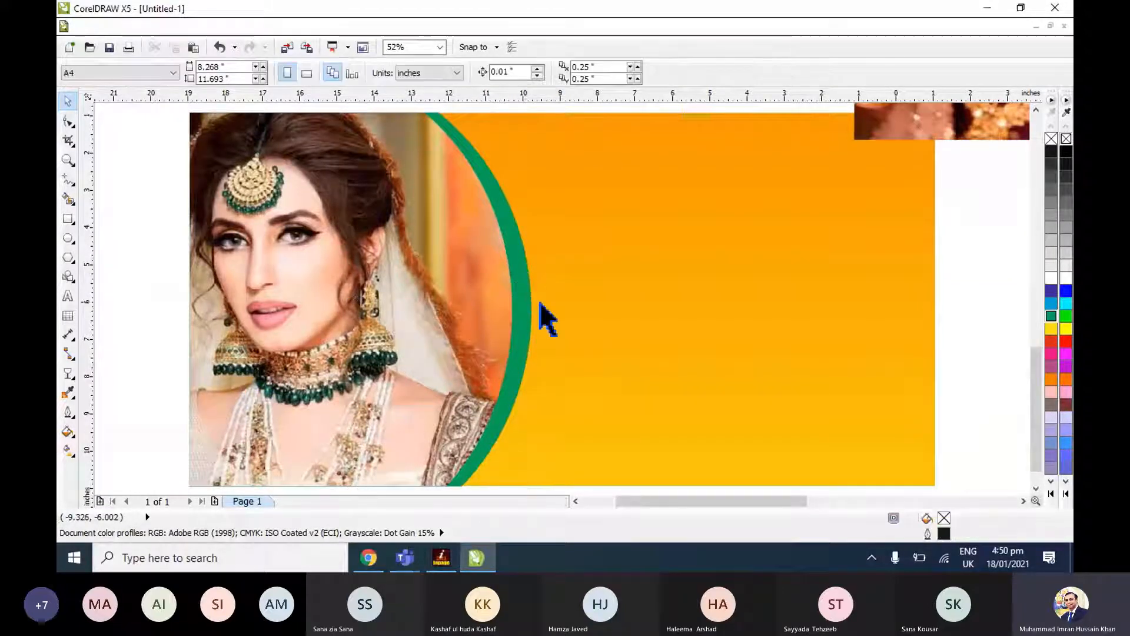
Try yellow and orange fills on the curved band beside the bride photo, and settle on white for its fill and outline.
{"action": "left_click", "coordinate": [526, 304]}
{"action": "left_click", "coordinate": [1052, 290]}
{"action": "left_click", "coordinate": [1051, 330]}
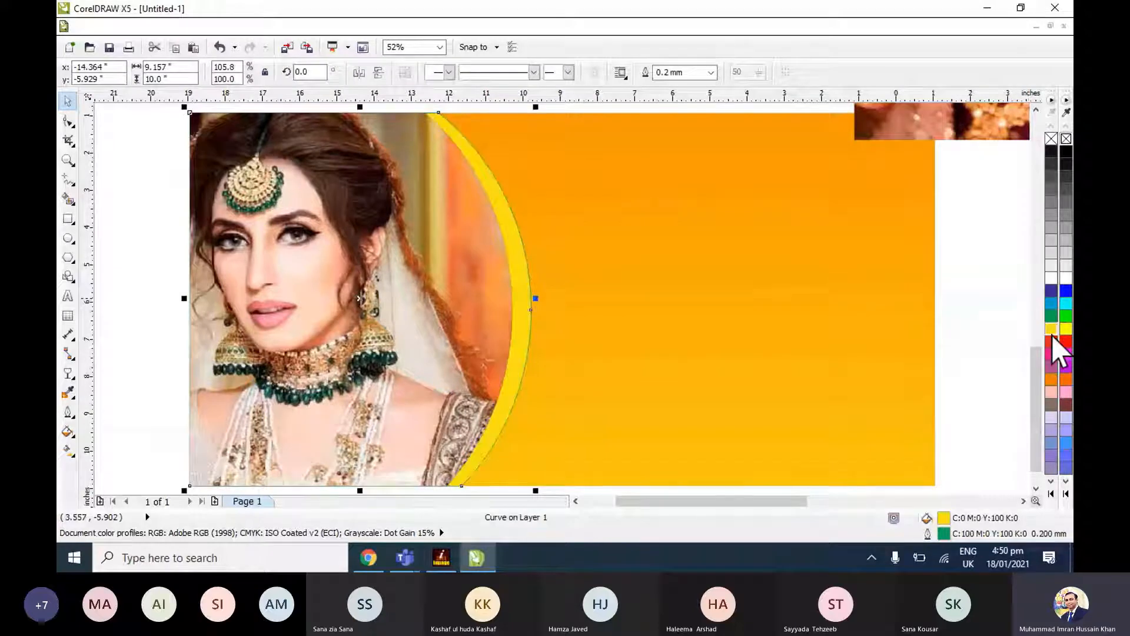
{"action": "left_click", "coordinate": [1051, 343]}
{"action": "left_click", "coordinate": [1052, 380]}
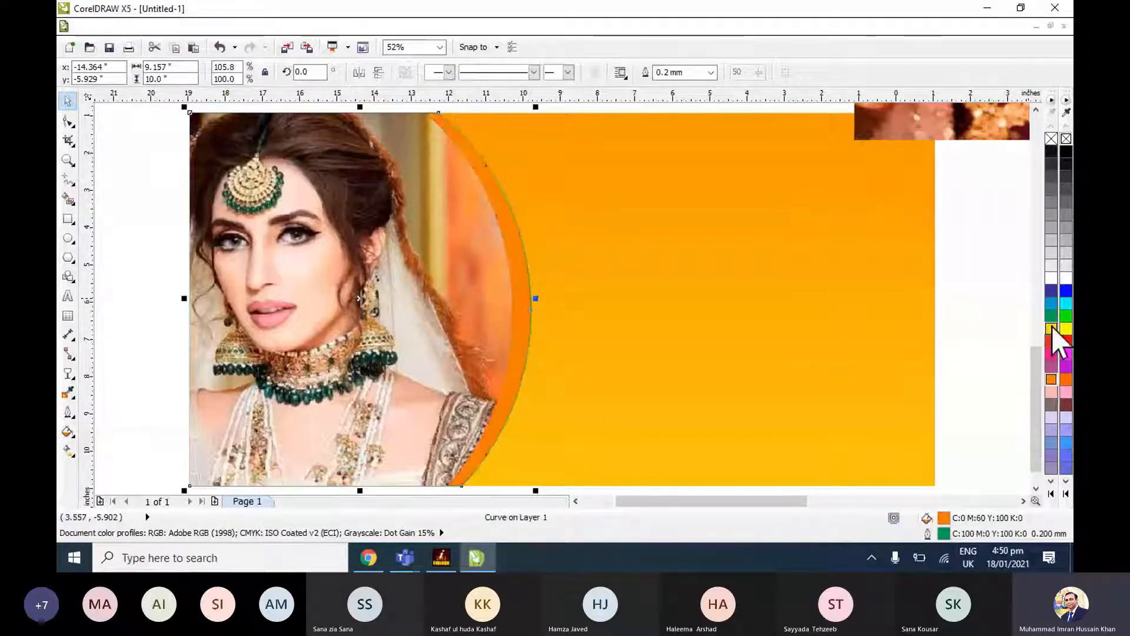
{"action": "left_click", "coordinate": [1052, 318]}
{"action": "left_click", "coordinate": [1051, 332]}
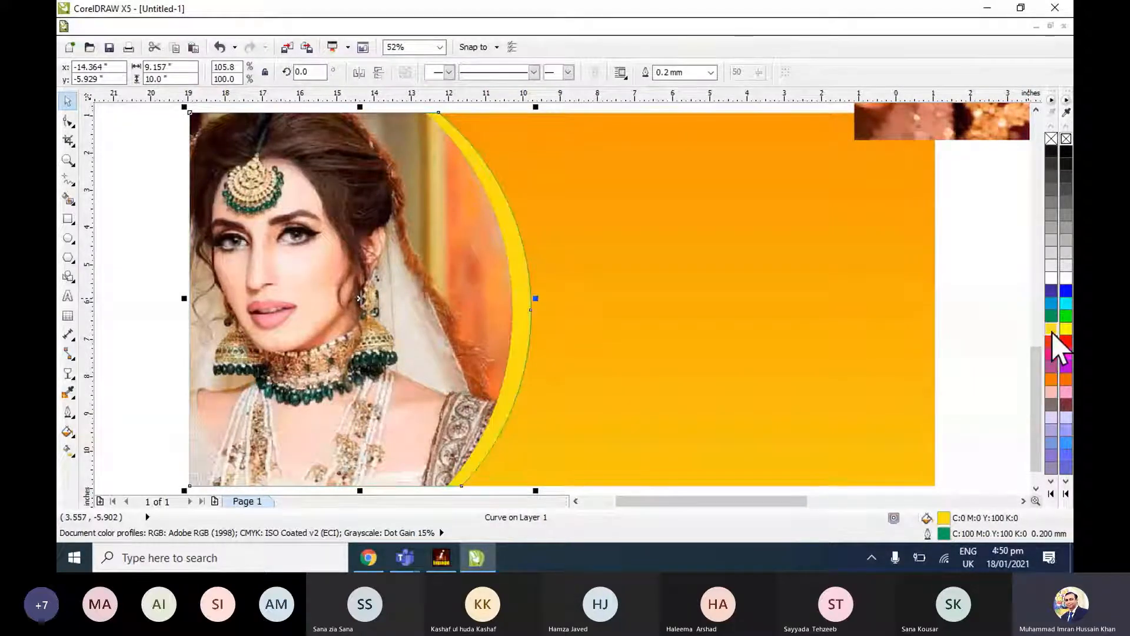
{"action": "left_click", "coordinate": [1052, 281]}
{"action": "right_click", "coordinate": [1051, 281]}
{"action": "left_click", "coordinate": [746, 292]}
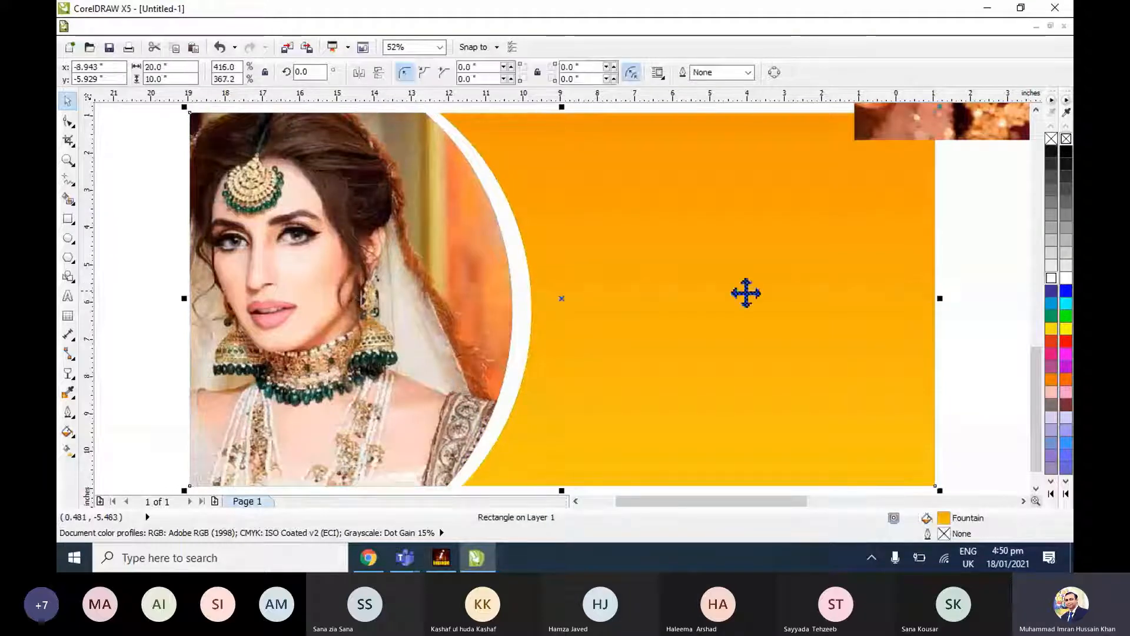
Replace the white fill of the curved band beside the bride photo with a red-to-orange fountain fill preset.
{"action": "key", "text": "Escape"}
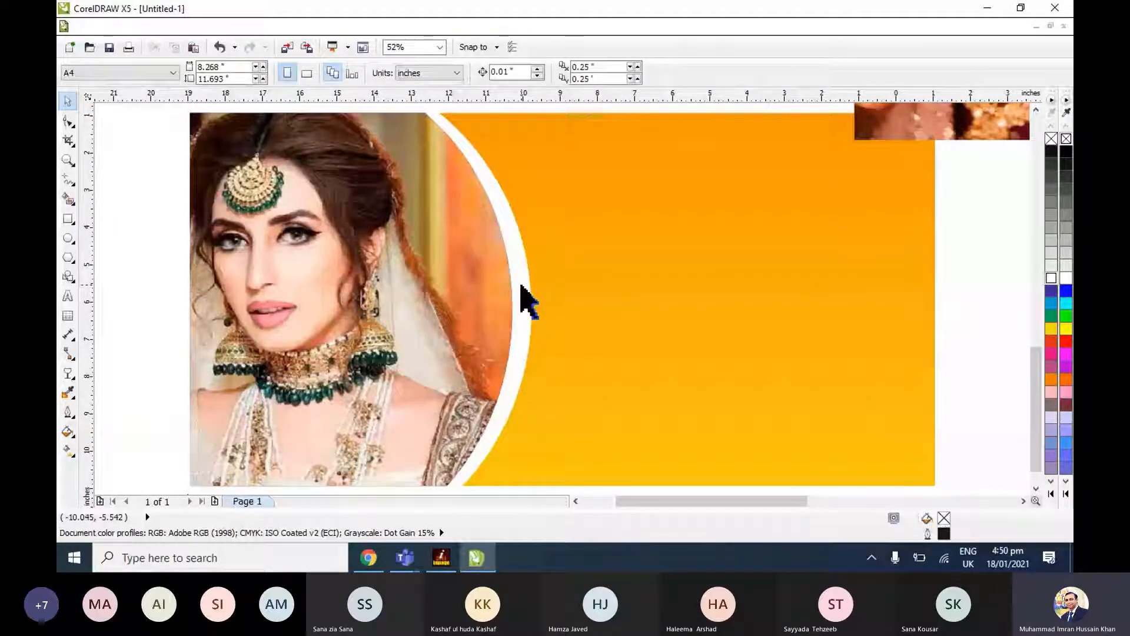
{"action": "left_click", "coordinate": [521, 285]}
{"action": "key", "text": "F11"}
{"action": "left_click", "coordinate": [872, 383]}
{"action": "left_click_drag", "start_coordinate": [868, 177], "coordinate": [853, 313]}
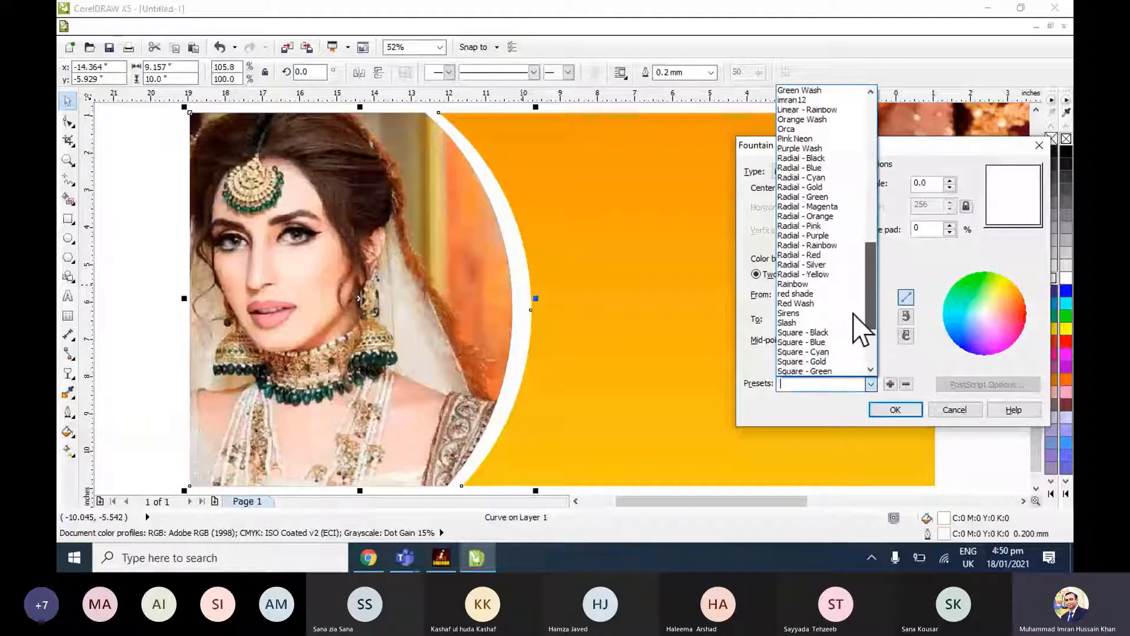
{"action": "scroll", "coordinate": [861, 336], "scroll_direction": "down", "scroll_amount": 1}
{"action": "left_click", "coordinate": [863, 349]}
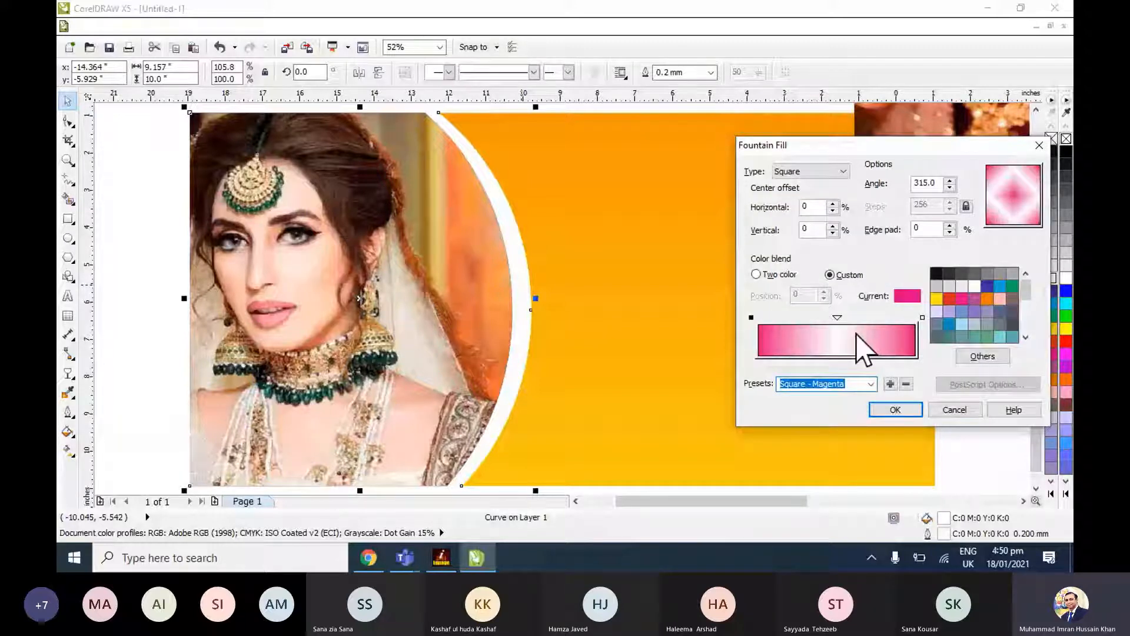
{"action": "scroll", "coordinate": [876, 378], "scroll_direction": "up", "scroll_amount": 2}
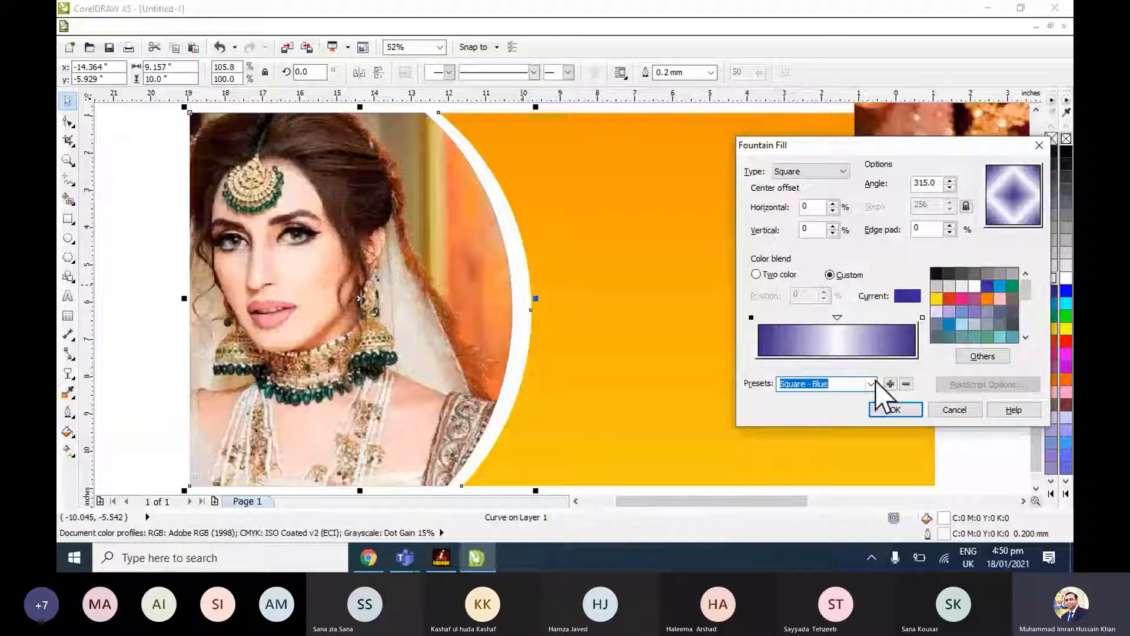
{"action": "scroll", "coordinate": [875, 382], "scroll_direction": "down", "scroll_amount": 7}
{"action": "left_click", "coordinate": [871, 383]}
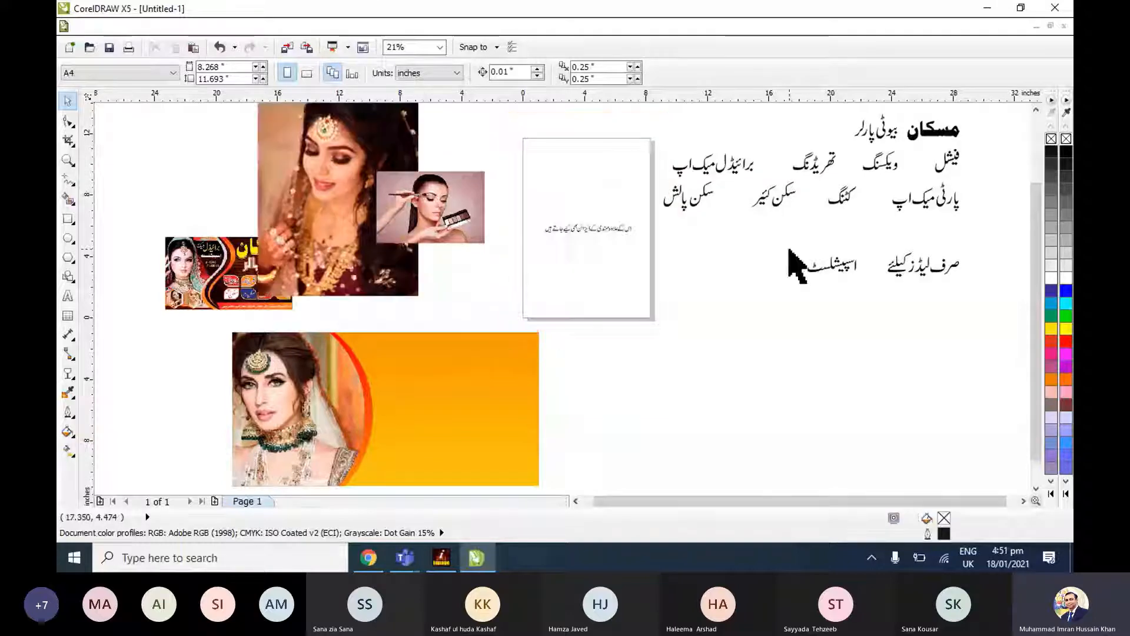
Undo the heading's last move, and place the complete مسکان بیوٹی پارلر heading just above the orange banner.
{"action": "scroll", "coordinate": [789, 250], "scroll_direction": "up", "scroll_amount": 1}
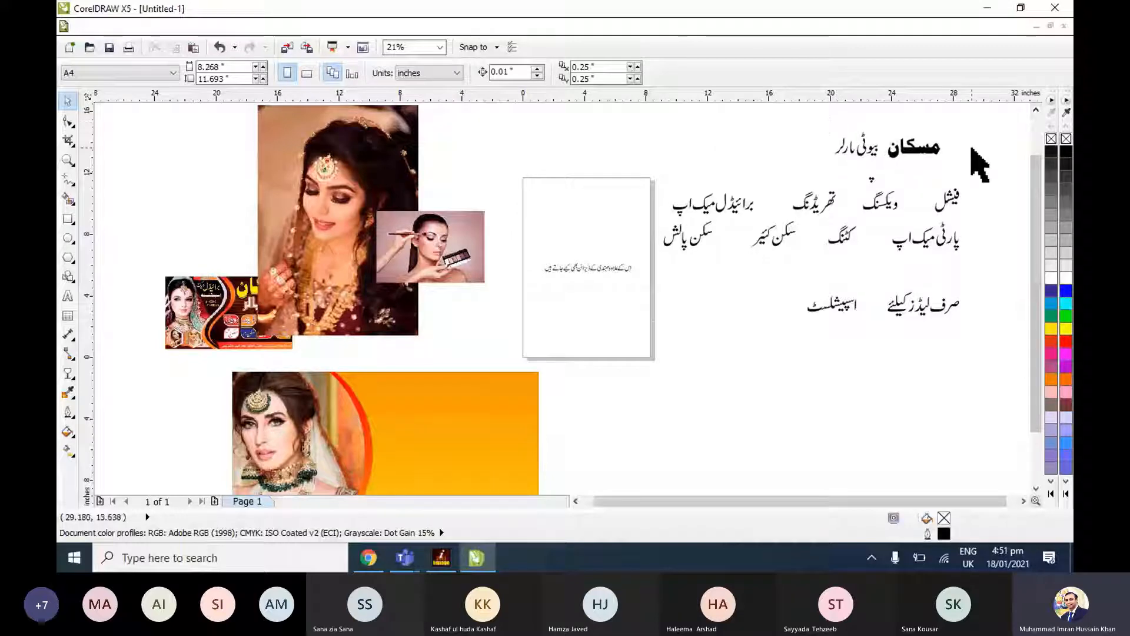
{"action": "key", "text": "ctrl+z"}
{"action": "left_click_drag", "start_coordinate": [827, 129], "coordinate": [979, 184]}
{"action": "left_click_drag", "start_coordinate": [926, 175], "coordinate": [529, 340]}
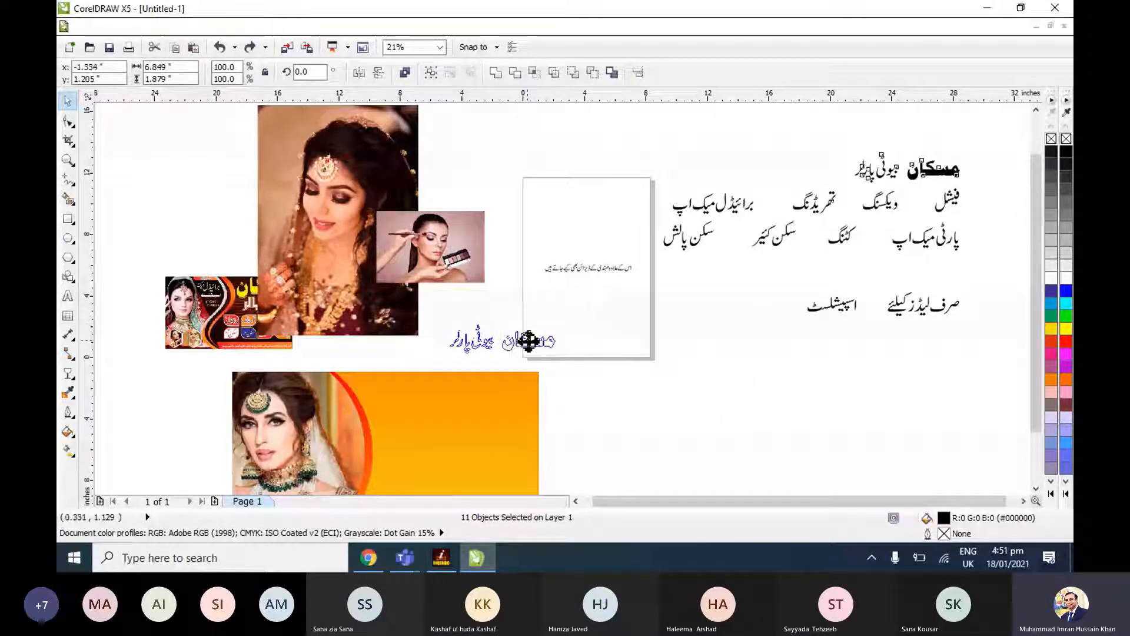
Group the letters of مسکان as one object and the letters of بیوٹی پارلر as another.
{"action": "key", "text": "shift+F2"}
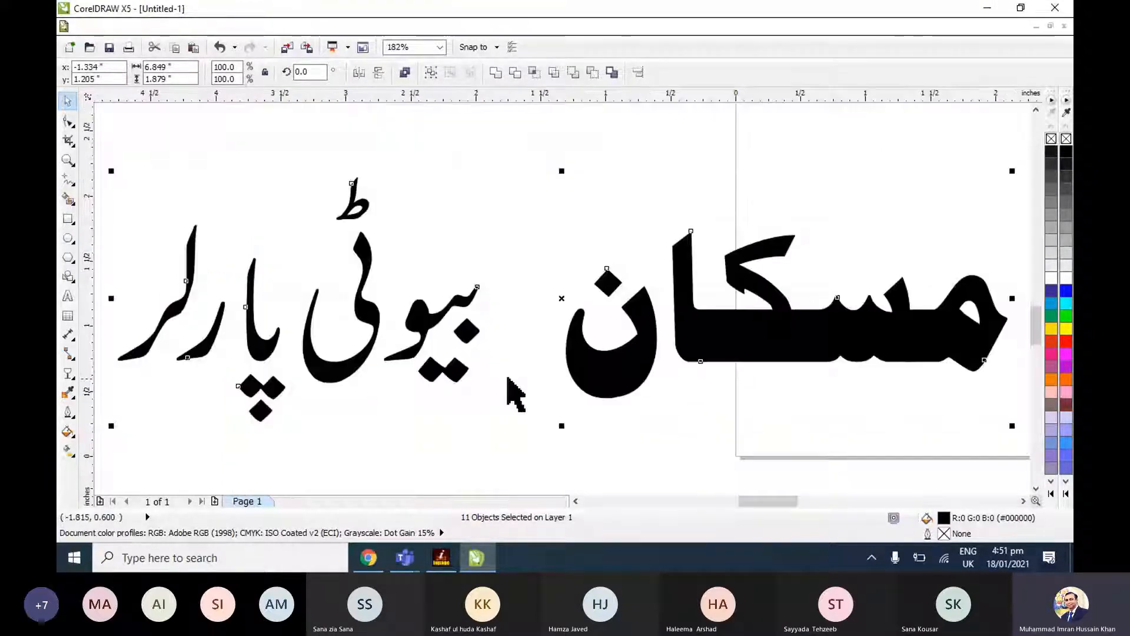
{"action": "left_click_drag", "start_coordinate": [520, 189], "coordinate": [1015, 460]}
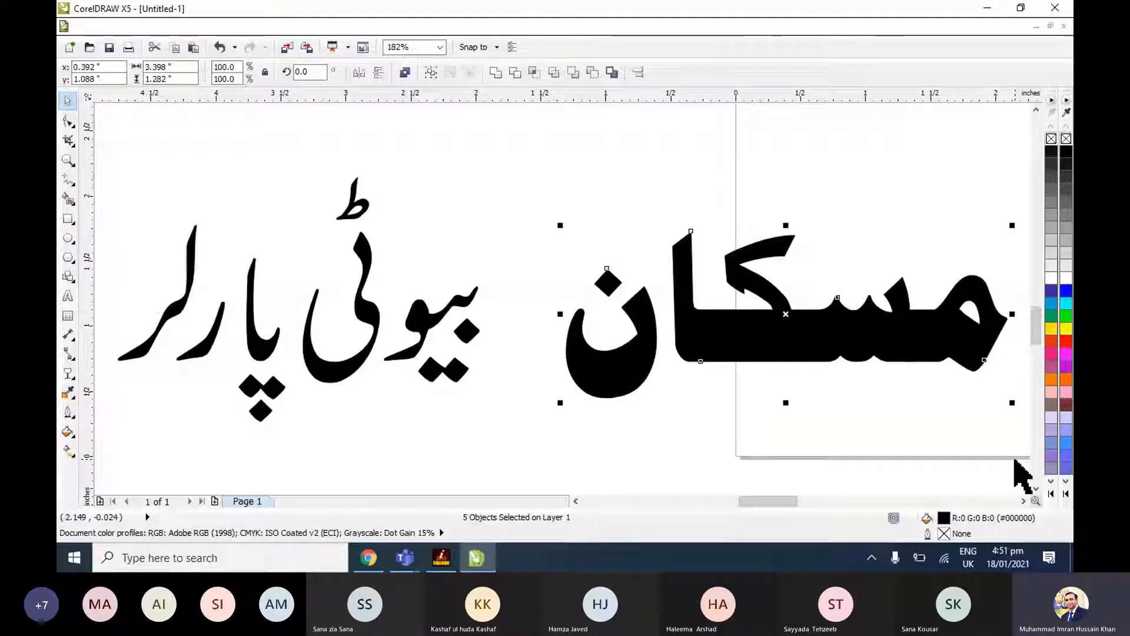
{"action": "left_click_drag", "start_coordinate": [103, 148], "coordinate": [509, 461]}
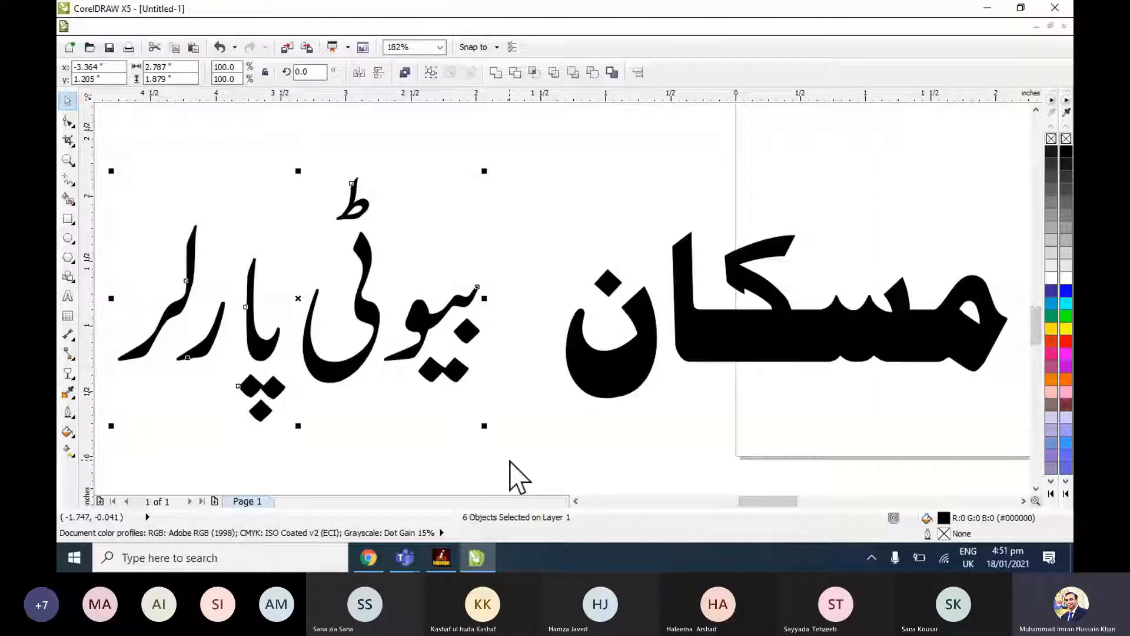
{"action": "key", "text": "F4"}
{"action": "left_click", "coordinate": [605, 393]}
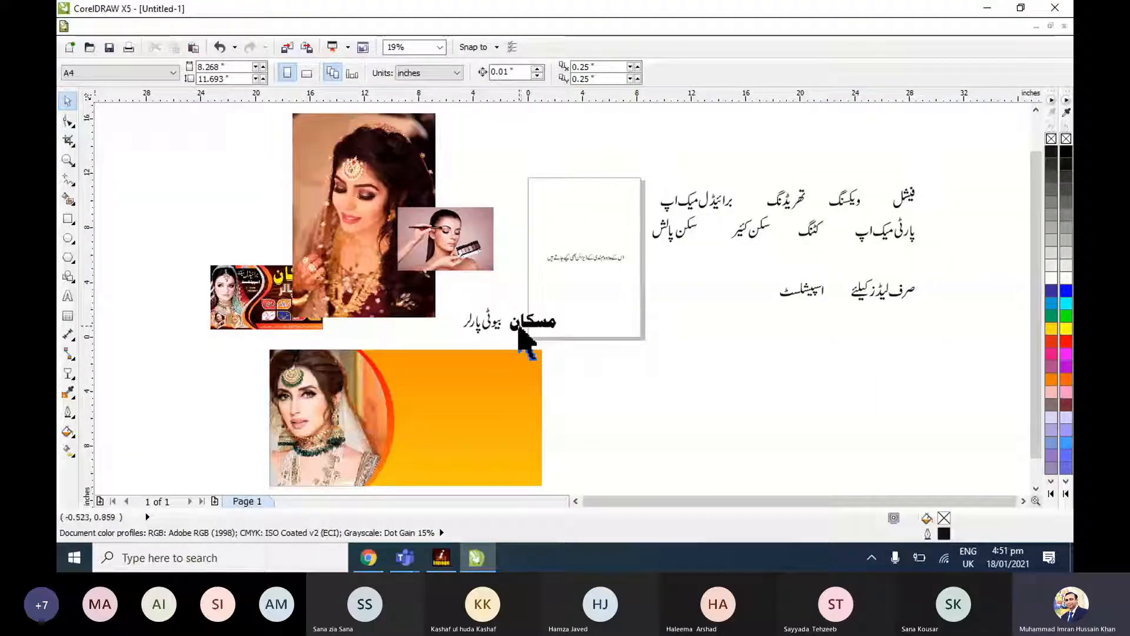
{"action": "left_click", "coordinate": [517, 333]}
{"action": "key", "text": "Right"}
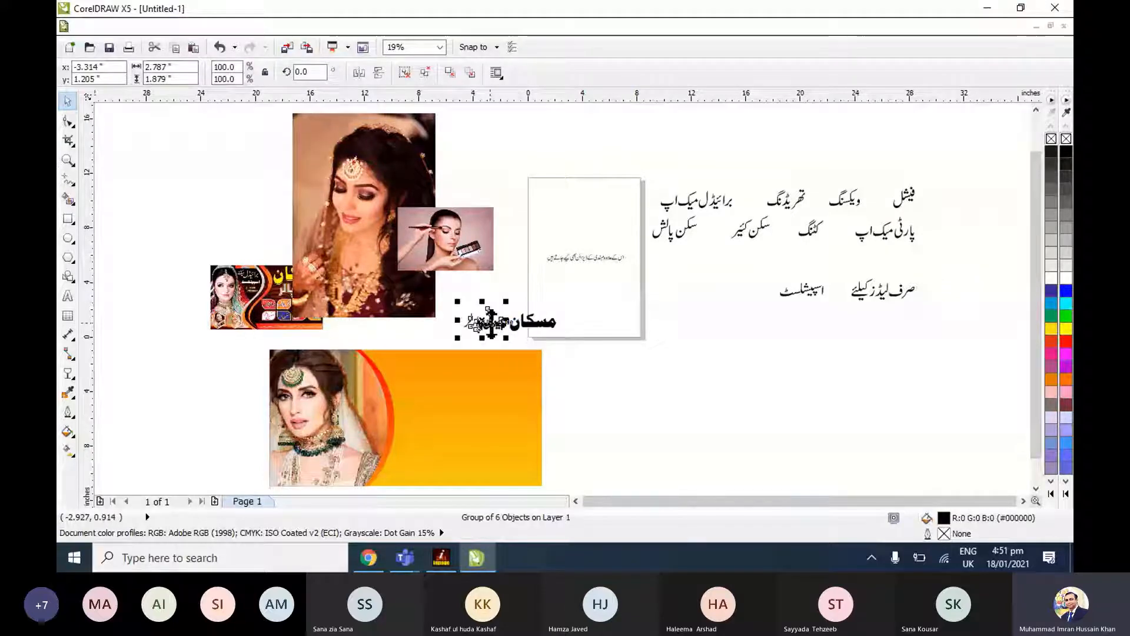
Move بیوٹی پارلر and مسکان onto the upper part of the orange background, with مسکان enlarged near its right edge.
{"action": "left_click_drag", "start_coordinate": [491, 322], "coordinate": [431, 371]}
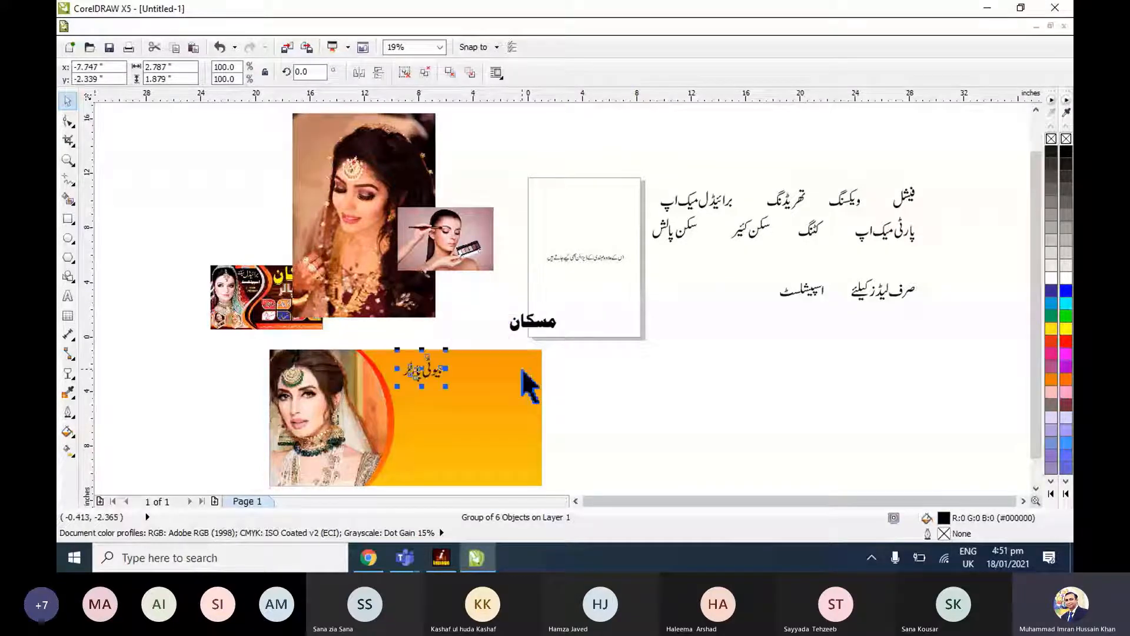
{"action": "left_click_drag", "start_coordinate": [539, 322], "coordinate": [516, 367]}
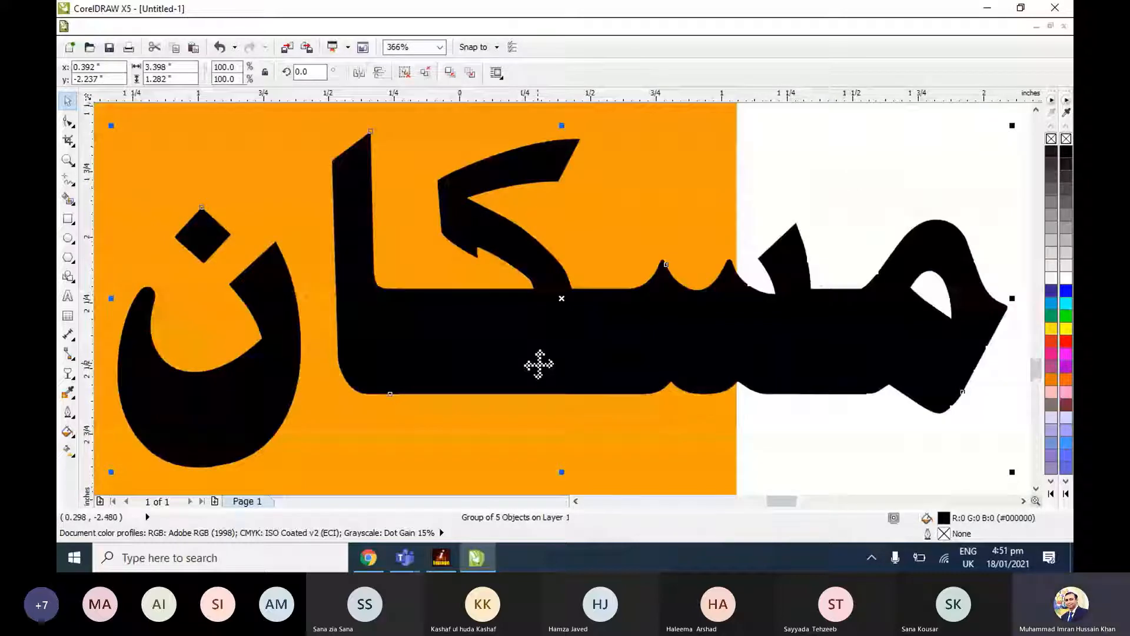
{"action": "scroll", "coordinate": [538, 364], "scroll_direction": "down", "scroll_amount": 2}
{"action": "left_click", "coordinate": [576, 501]}
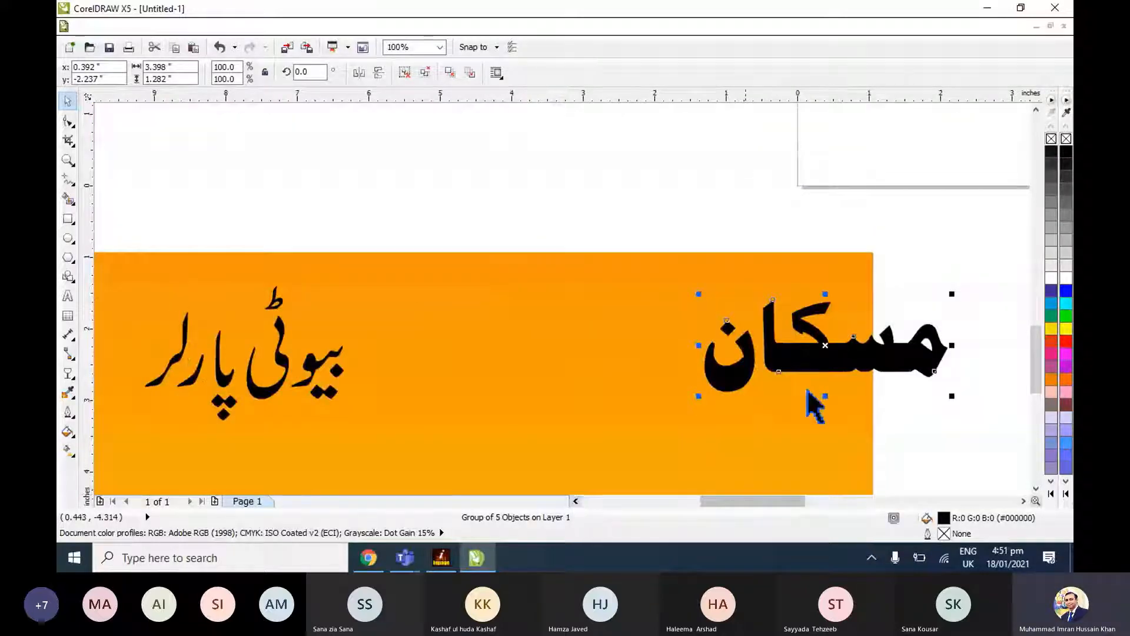
{"action": "left_click_drag", "start_coordinate": [811, 396], "coordinate": [687, 365]}
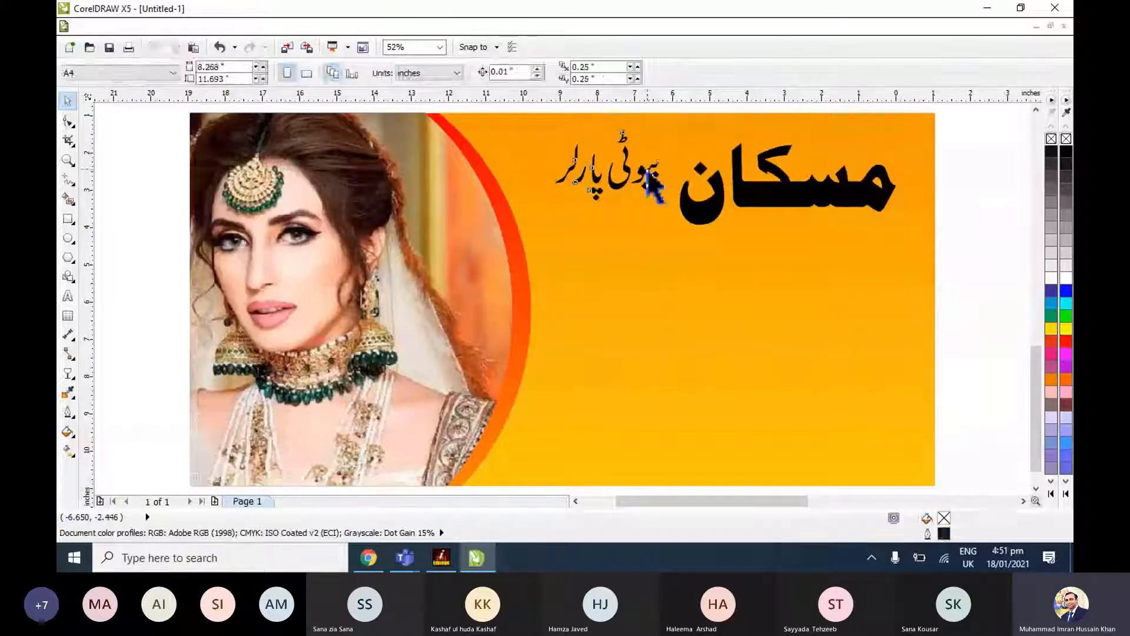
Shift بیوٹی پارلر up beside the heading and enlarge مسکان to about 7.37 by 2.78 inches.
{"action": "left_click_drag", "start_coordinate": [648, 173], "coordinate": [673, 166]}
{"action": "left_click", "coordinate": [693, 218]}
{"action": "left_click_drag", "start_coordinate": [675, 230], "coordinate": [613, 253]}
{"action": "key", "text": "Escape"}
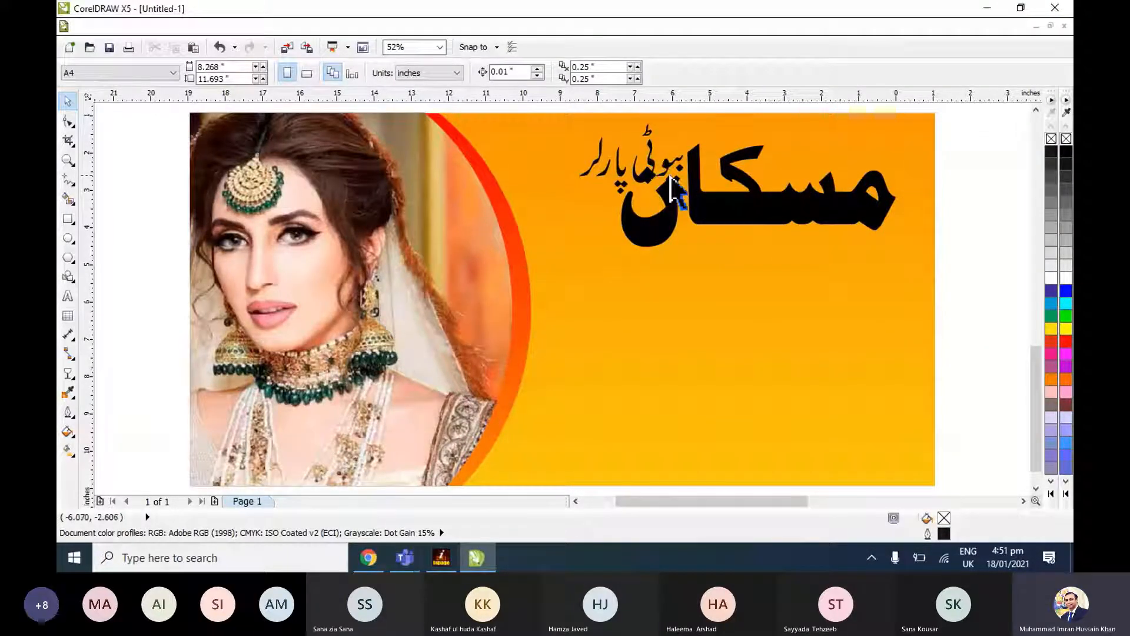
Rotate بیوٹی پارلر by about 26.5 degrees and position it between the curved band and the word مسکان.
{"action": "left_click", "coordinate": [673, 188]}
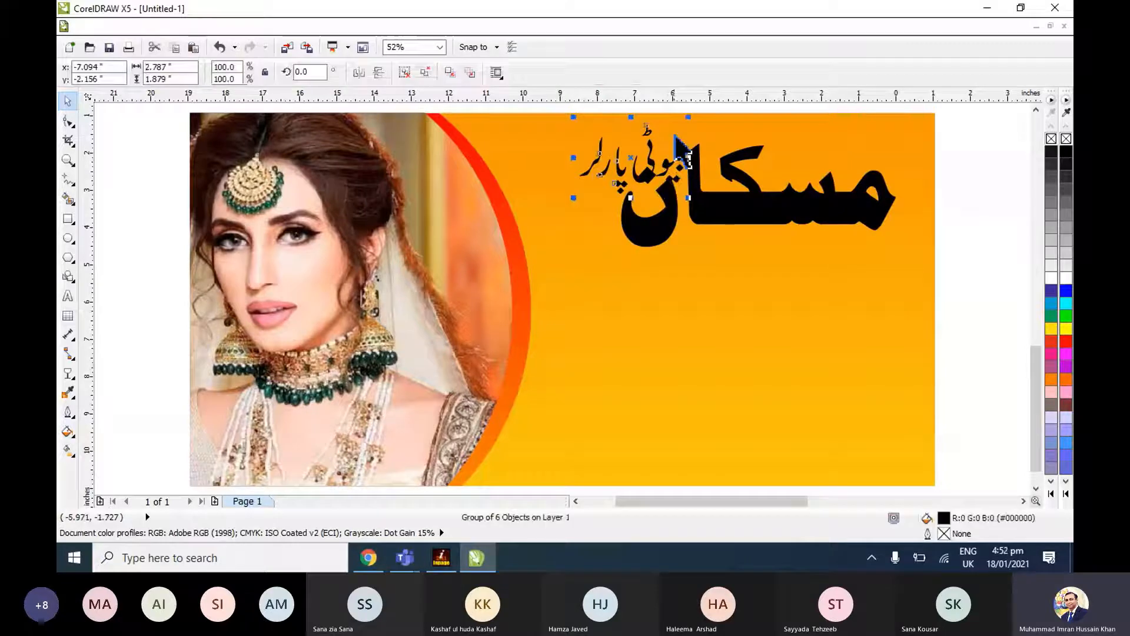
{"action": "left_click", "coordinate": [674, 136]}
{"action": "left_click_drag", "start_coordinate": [688, 117], "coordinate": [668, 102]}
{"action": "left_click_drag", "start_coordinate": [677, 218], "coordinate": [623, 222]}
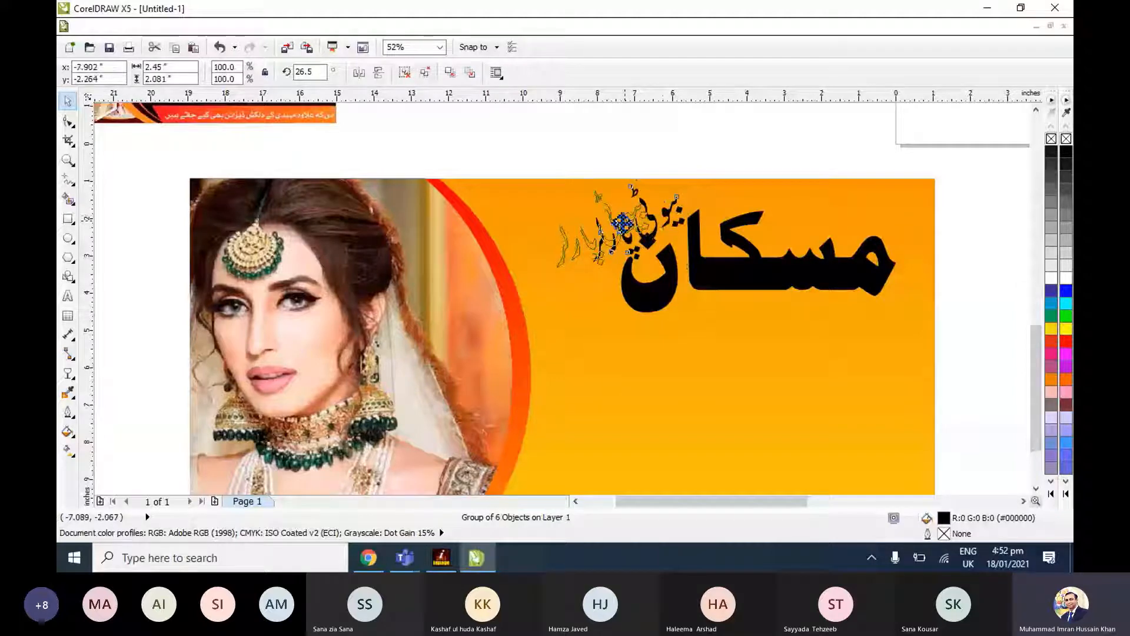
{"action": "left_click_drag", "start_coordinate": [623, 224], "coordinate": [599, 234]}
{"action": "left_click", "coordinate": [844, 280]}
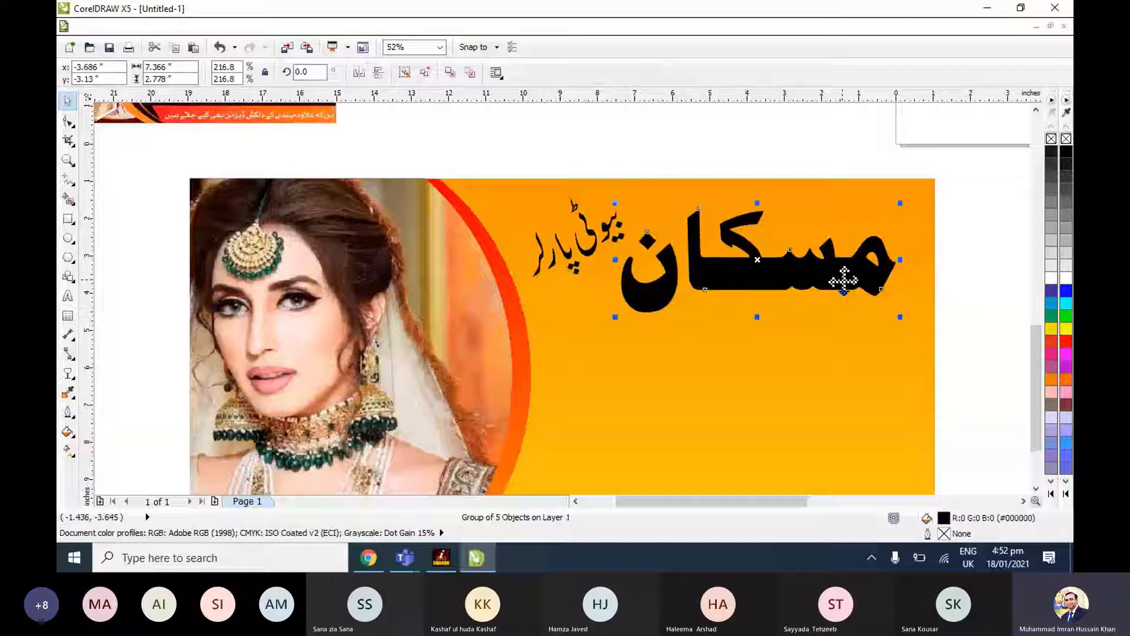
{"action": "left_click", "coordinate": [951, 323]}
{"action": "key", "text": "F4"}
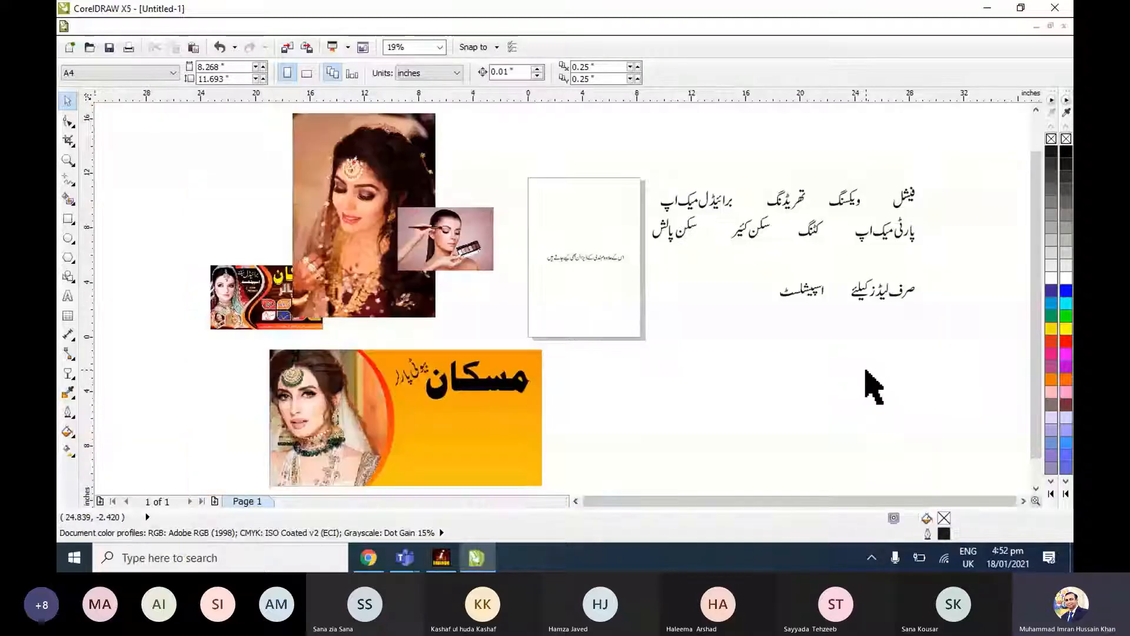
Move the line اس کے علاوہ مہندی کے ڈیزائن بھی کیے جاتے ہیں from the page to just below the banner.
{"action": "left_click_drag", "start_coordinate": [521, 152], "coordinate": [475, 446]}
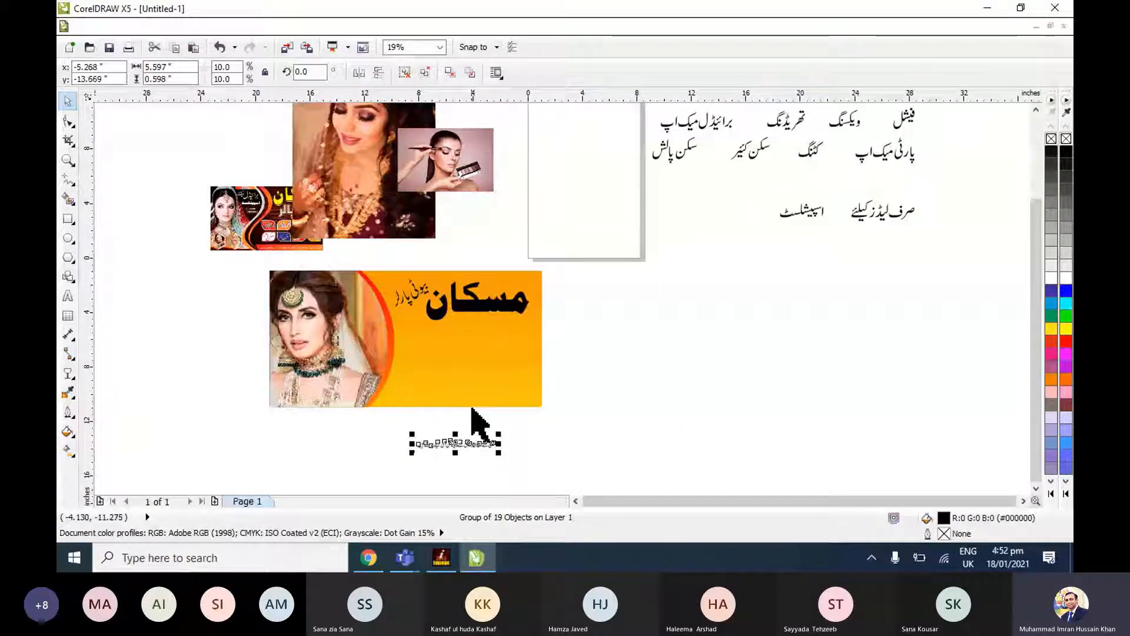
{"action": "key", "text": "shift+F2"}
{"action": "scroll", "coordinate": [543, 404], "scroll_direction": "down", "scroll_amount": 5}
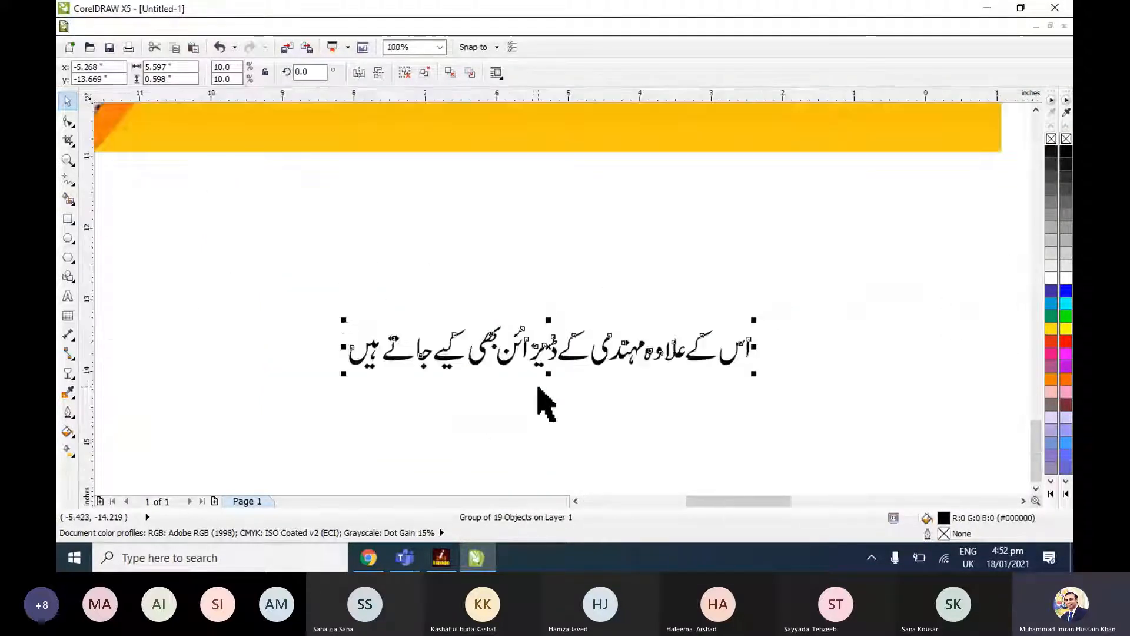
{"action": "left_click", "coordinate": [537, 302]}
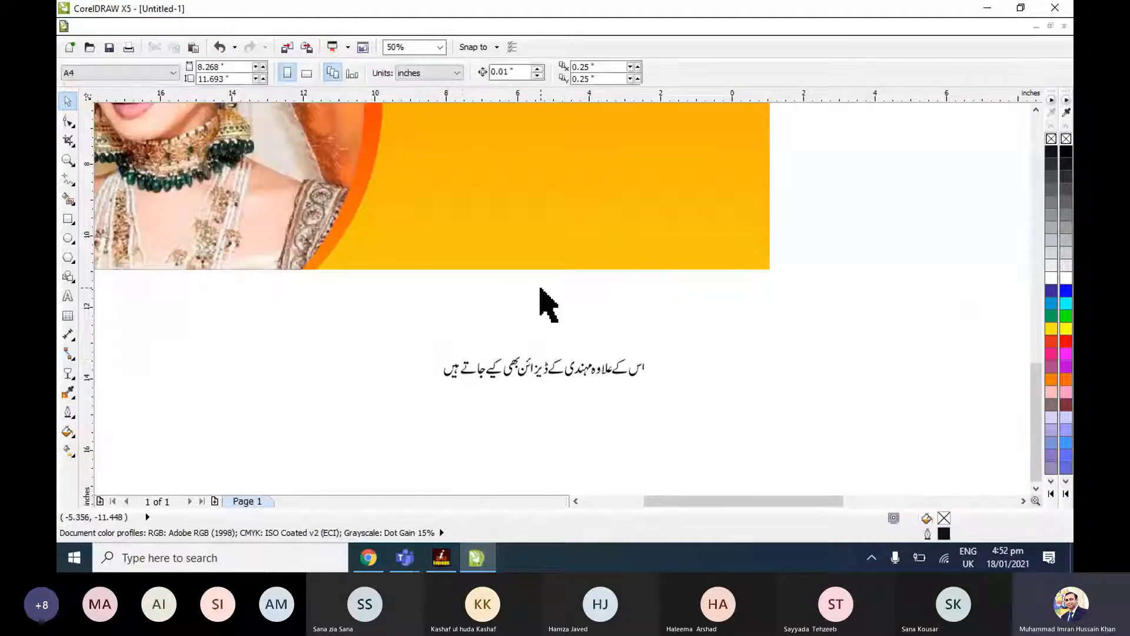
Draw a strip about 13.29 by 1.88 inches along the orange background's lower edge, with cyan (C100) fill and outline.
{"action": "left_click", "coordinate": [462, 245]}
{"action": "key", "text": "F6"}
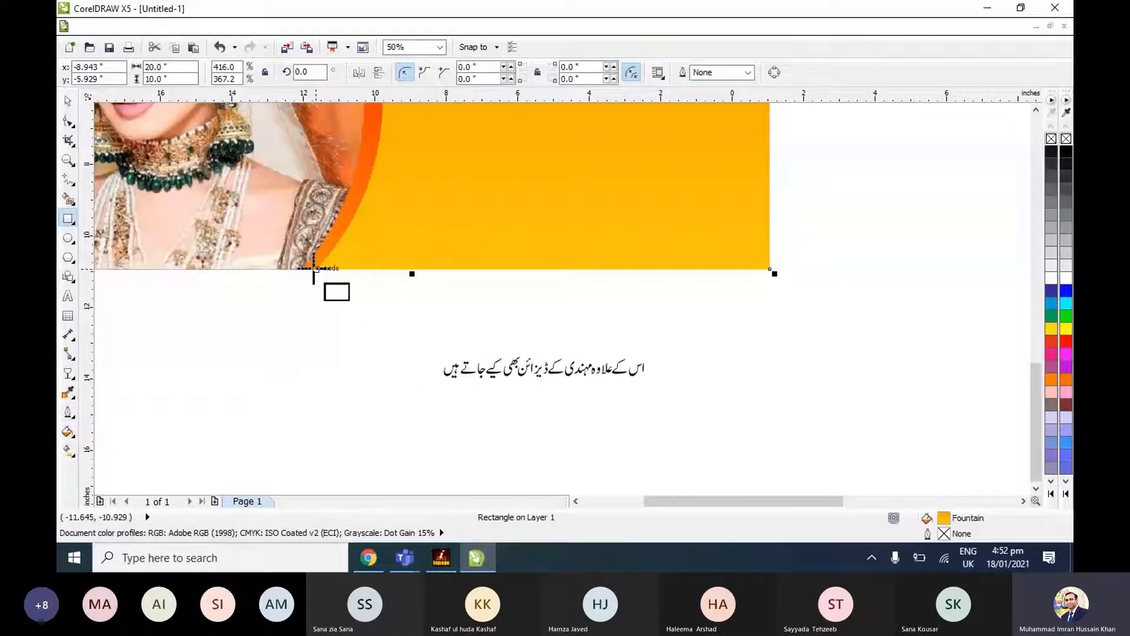
{"action": "left_click_drag", "start_coordinate": [316, 269], "coordinate": [770, 202]}
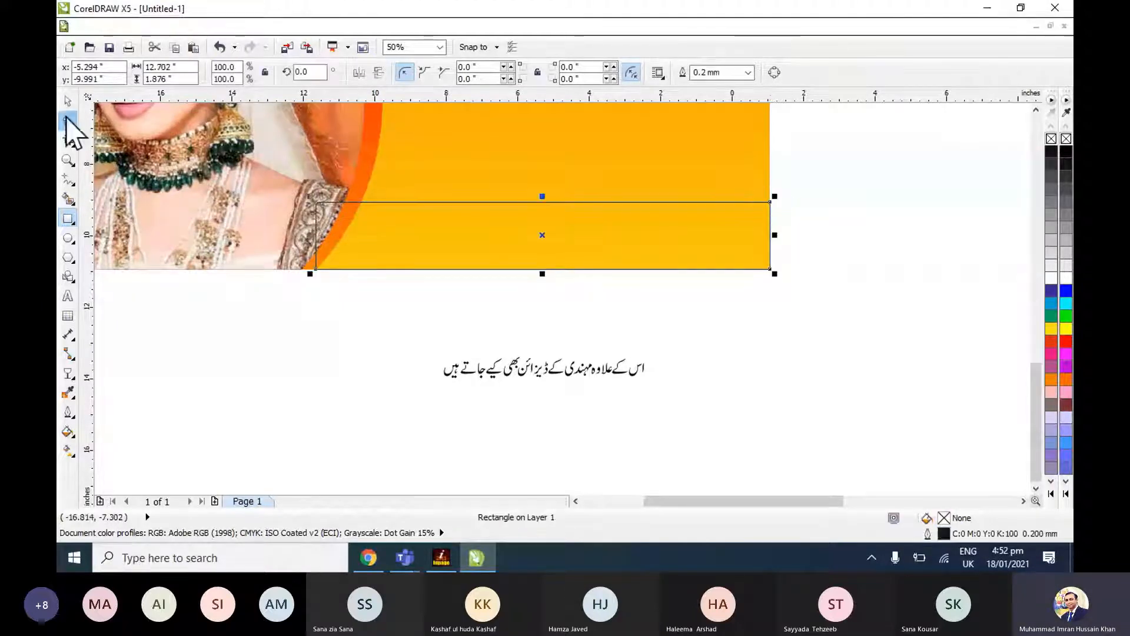
{"action": "left_click", "coordinate": [68, 100]}
{"action": "left_click_drag", "start_coordinate": [310, 235], "coordinate": [288, 235]}
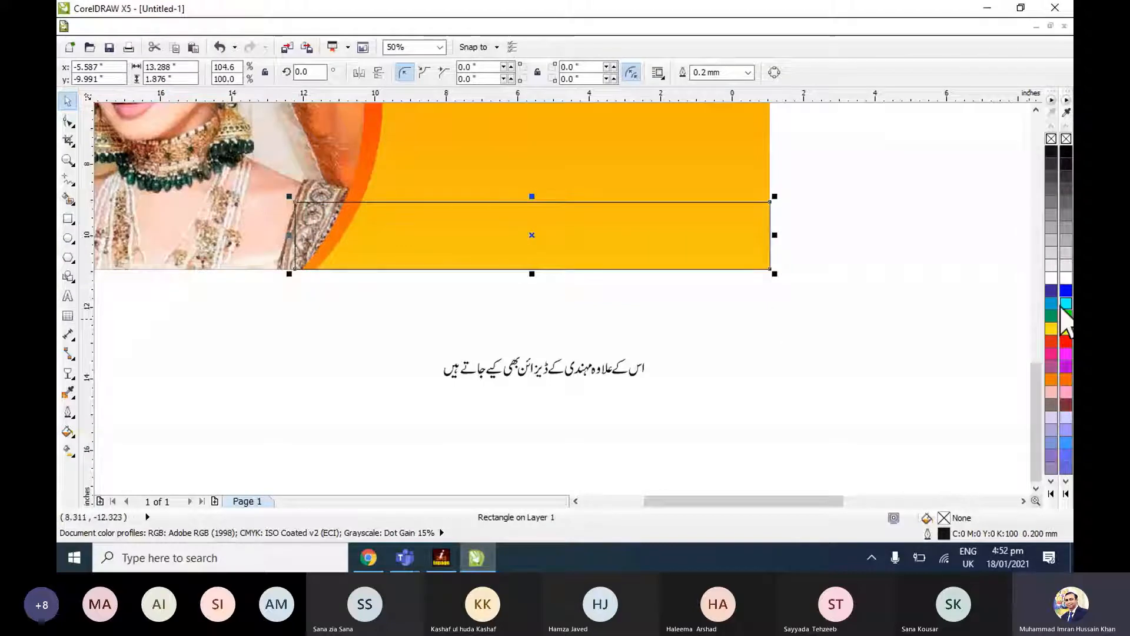
{"action": "left_click", "coordinate": [1051, 291]}
{"action": "left_click", "coordinate": [1051, 303]}
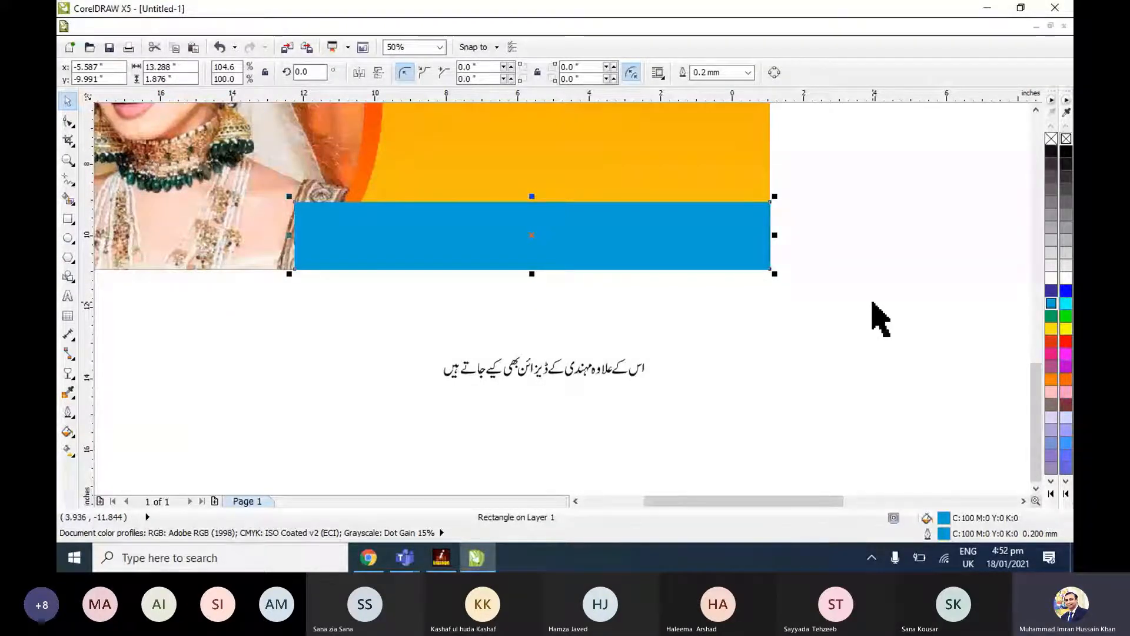
Stack the blue strip behind the bride panel and curved band but in front of the orange background.
{"action": "left_click", "coordinate": [340, 144]}
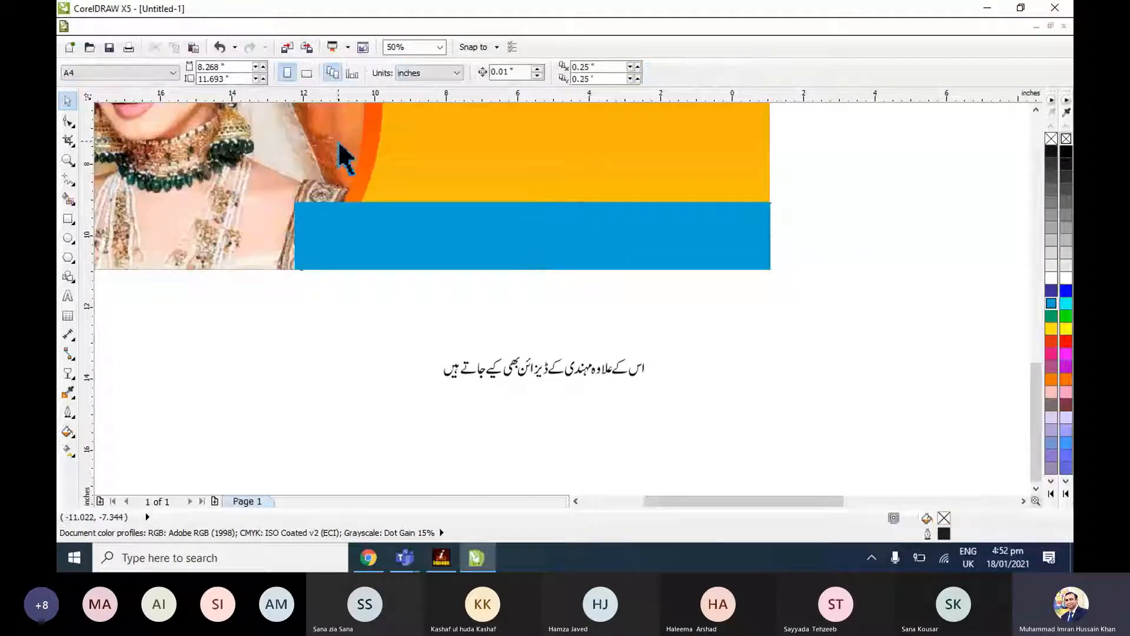
{"action": "left_click", "coordinate": [454, 195]}
{"action": "left_click", "coordinate": [505, 235]}
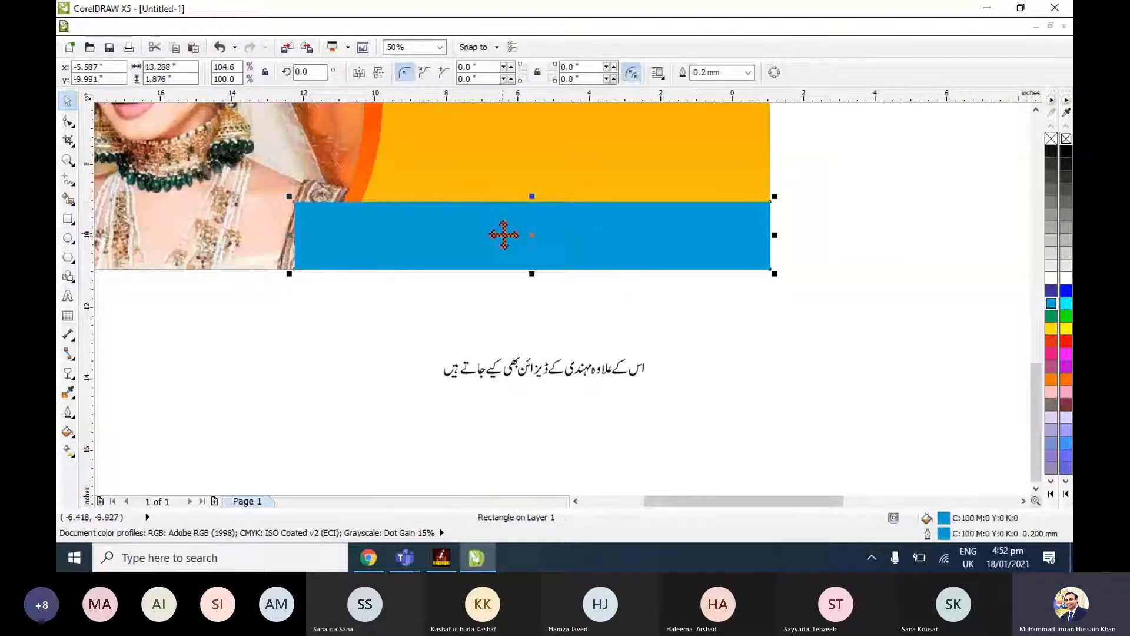
{"action": "key", "text": "shift+Page_Down"}
{"action": "left_click", "coordinate": [813, 278]}
{"action": "left_click", "coordinate": [724, 162]}
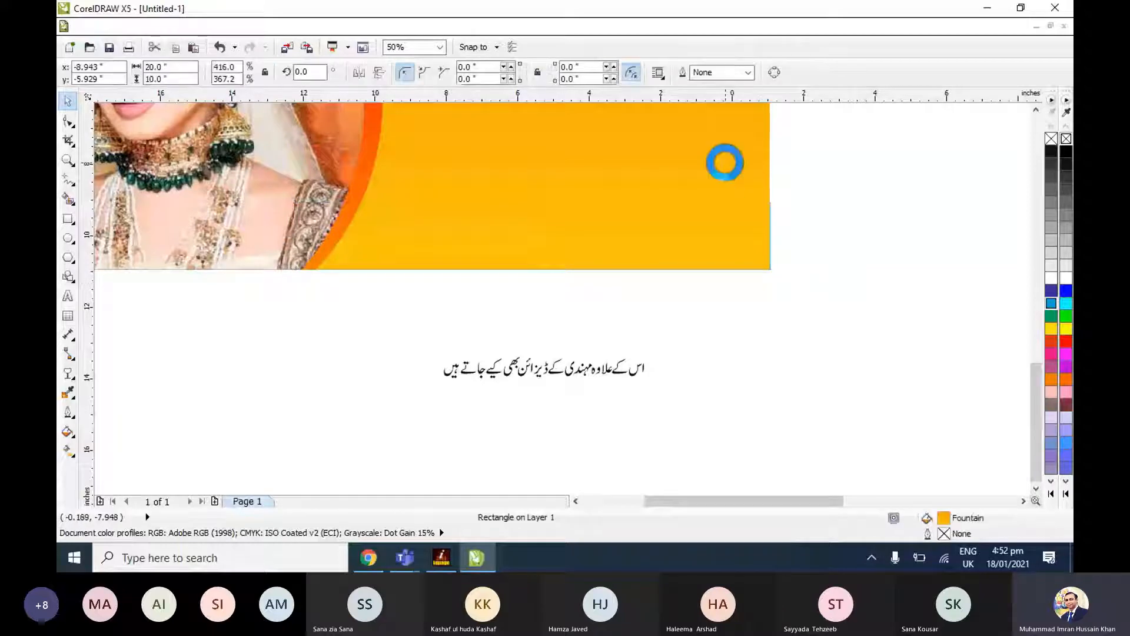
{"action": "key", "text": "shift+Page_Down"}
{"action": "left_click", "coordinate": [821, 213]}
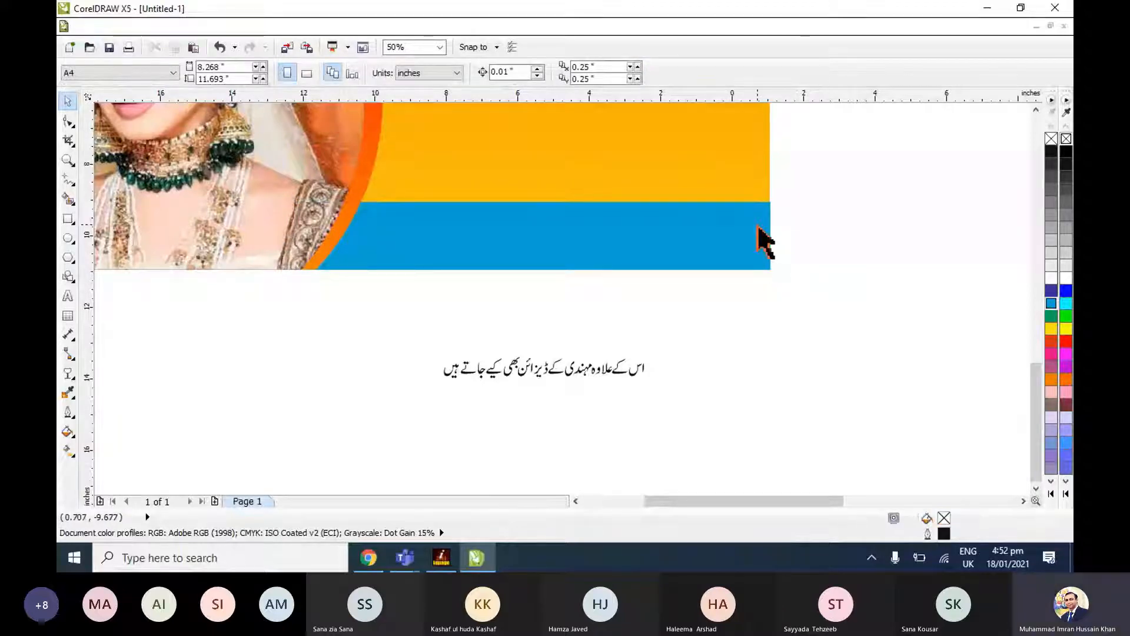
Adjust the right end of the blue strip to line up with the orange background's right edge.
{"action": "left_click", "coordinate": [765, 242]}
{"action": "left_click_drag", "start_coordinate": [770, 235], "coordinate": [766, 234]}
{"action": "key", "text": "Escape"}
{"action": "scroll", "coordinate": [298, 238], "scroll_direction": "up", "scroll_amount": 1}
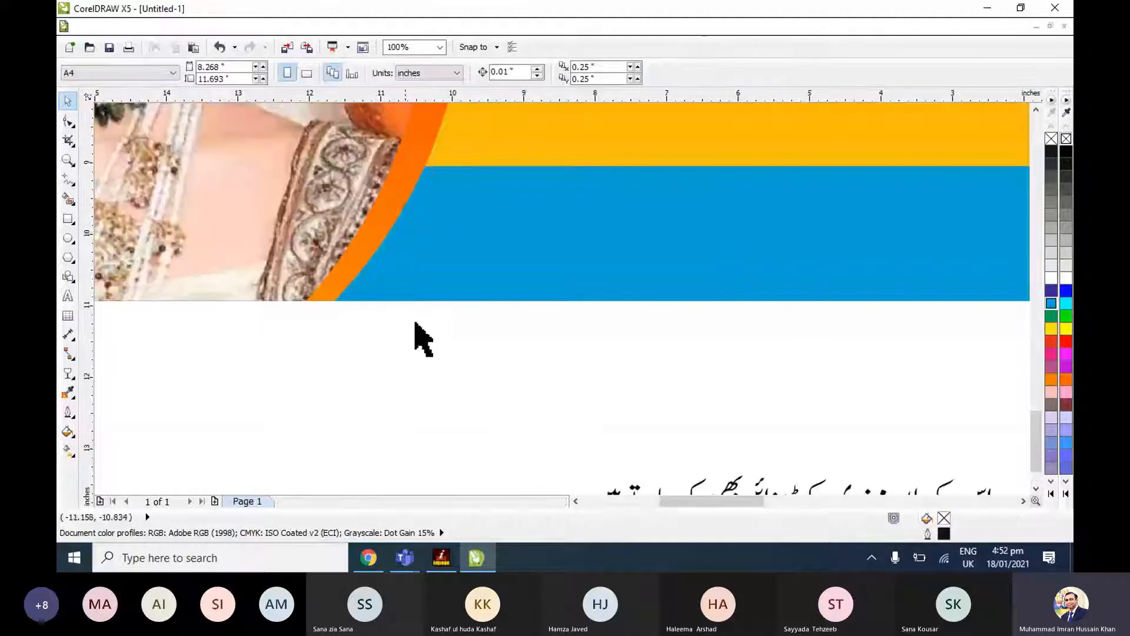
{"action": "scroll", "coordinate": [437, 350], "scroll_direction": "down", "scroll_amount": 1}
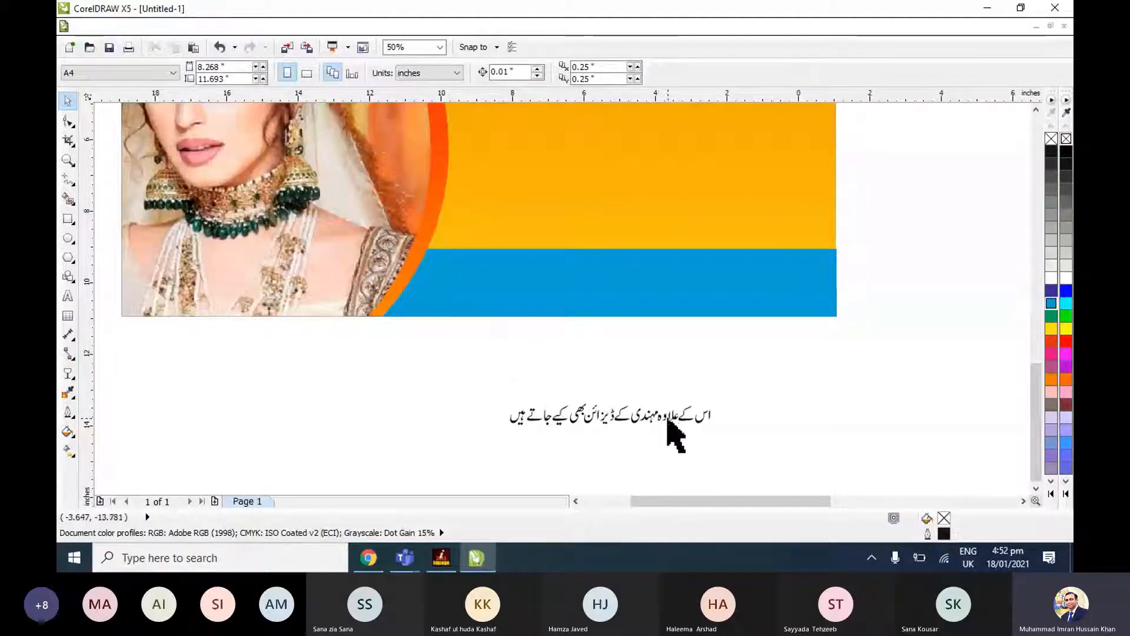
Move the mehndi text line onto the blue strip and enlarge it to about 11.1 by 1.19 inches.
{"action": "left_click_drag", "start_coordinate": [671, 415], "coordinate": [812, 328]}
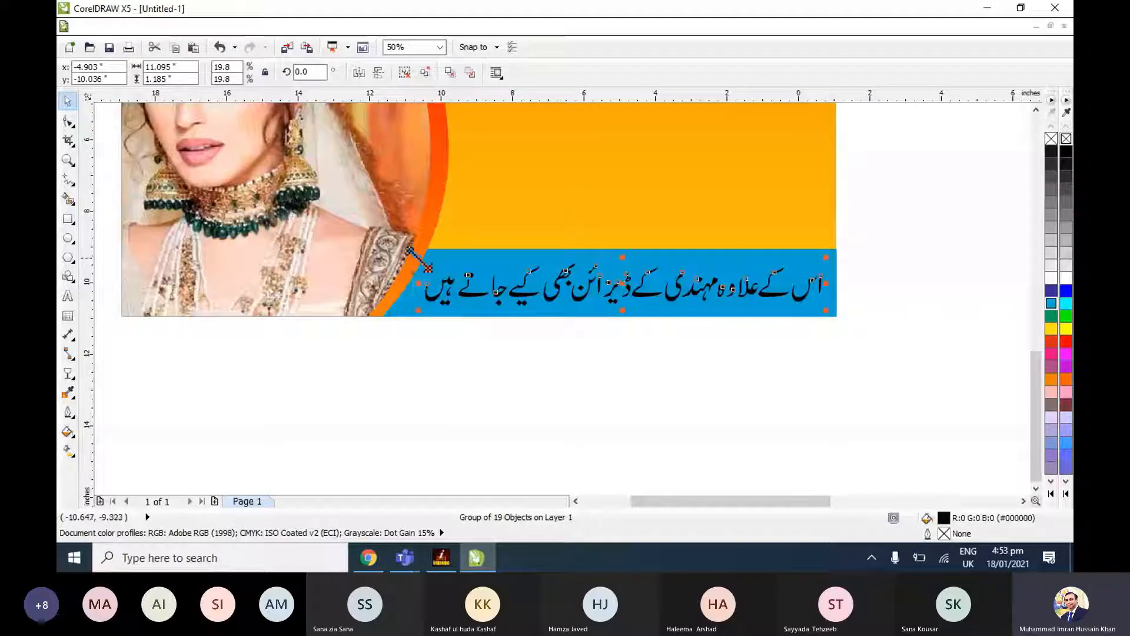
Enlarge the mehndi text line on the blue strip to about 11.4 by 1.21 inches.
{"action": "left_click_drag", "start_coordinate": [419, 258], "coordinate": [410, 255]}
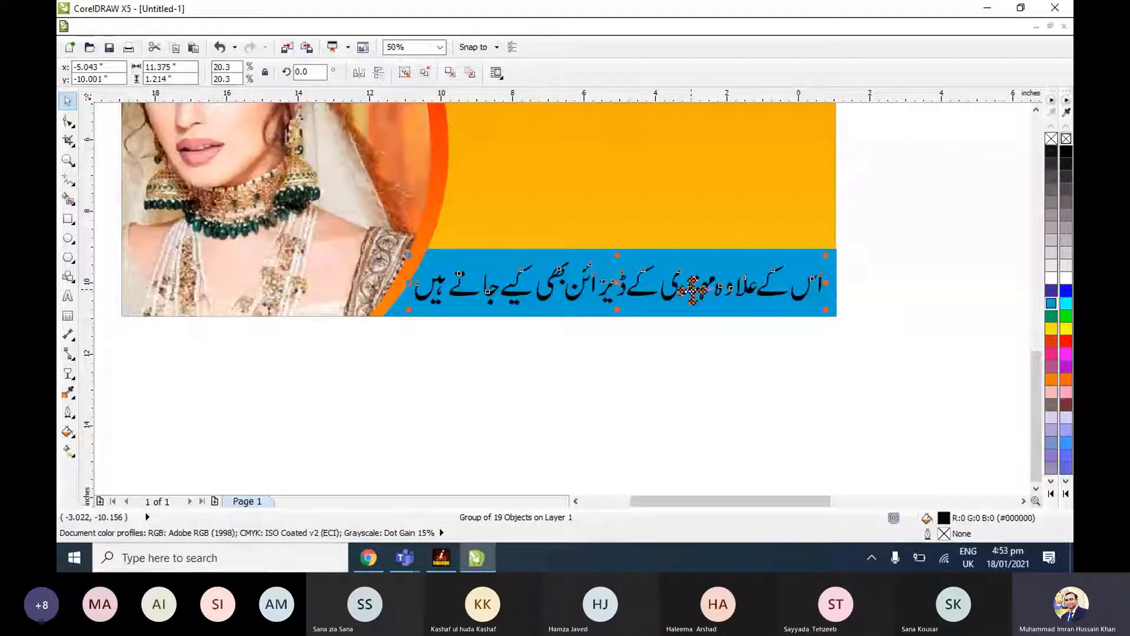
Try bright cyan (#00FFFF) and pale lavender (C20 M20) on the strip behind the mehndi text, and return it to cyan (C100).
{"action": "left_click", "coordinate": [693, 288]}
{"action": "left_click", "coordinate": [1051, 317]}
{"action": "left_click", "coordinate": [1066, 303]}
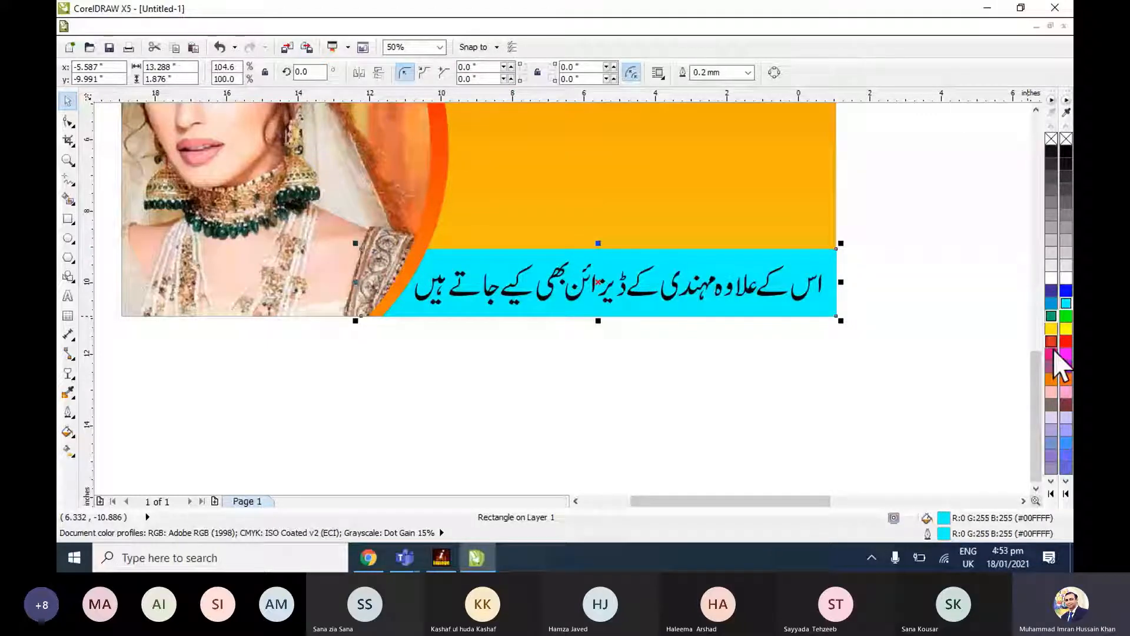
{"action": "left_click", "coordinate": [1051, 420]}
{"action": "left_click", "coordinate": [936, 379]}
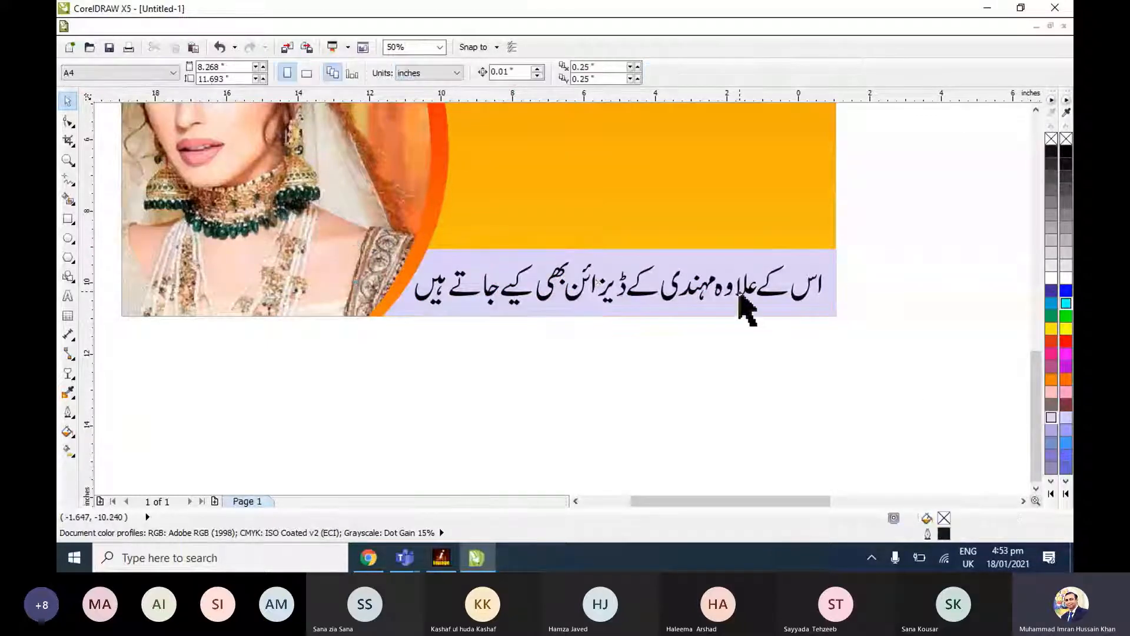
{"action": "left_click", "coordinate": [753, 310]}
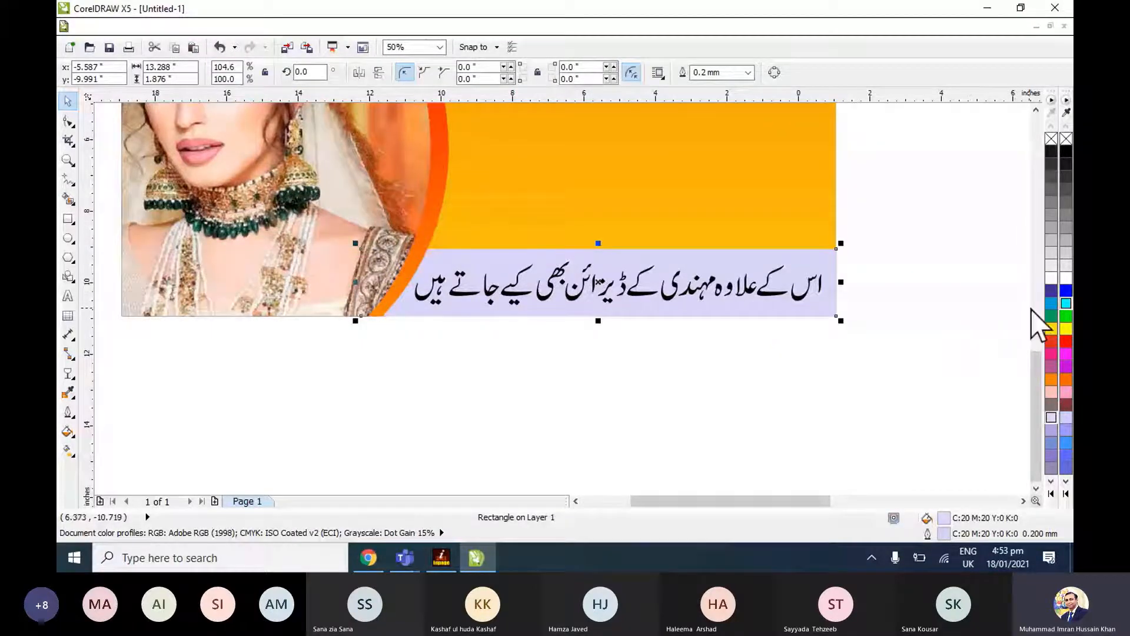
{"action": "left_click", "coordinate": [1050, 303]}
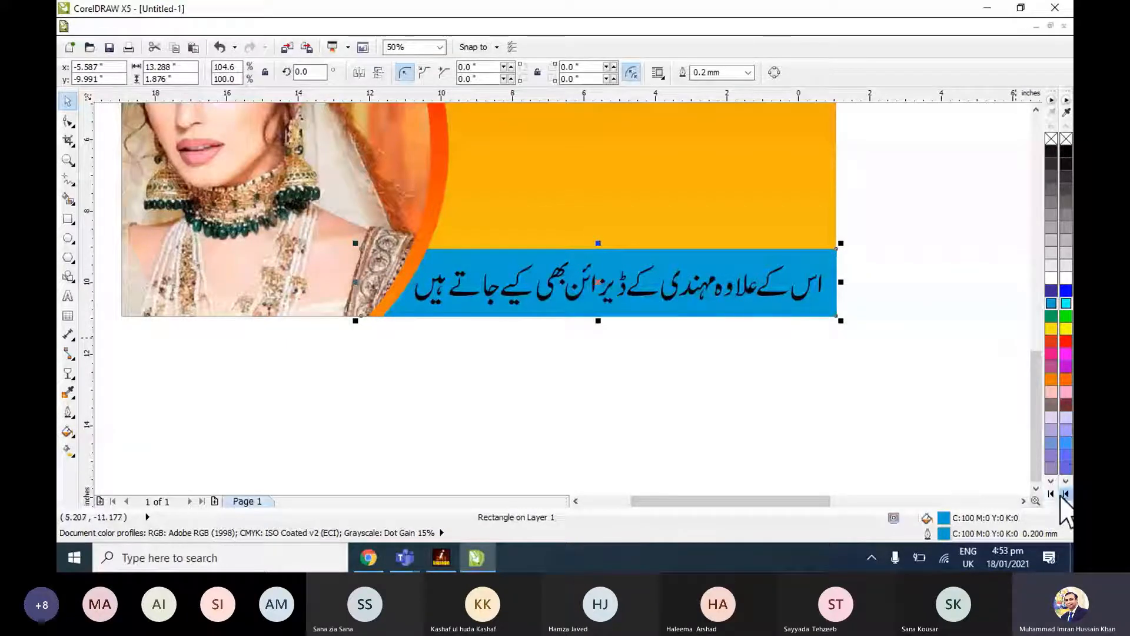
Recolour the strip's fill and outline green (#33CC66) and make the mehndi text white.
{"action": "left_click", "coordinate": [1066, 495]}
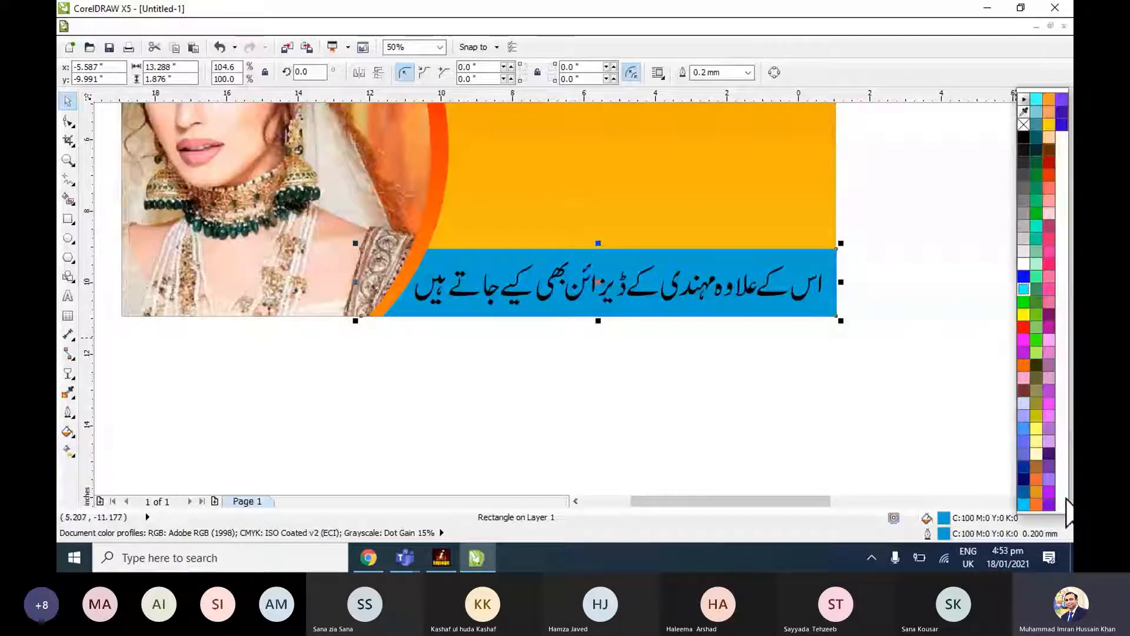
{"action": "left_click", "coordinate": [1034, 201]}
{"action": "left_click", "coordinate": [804, 285]}
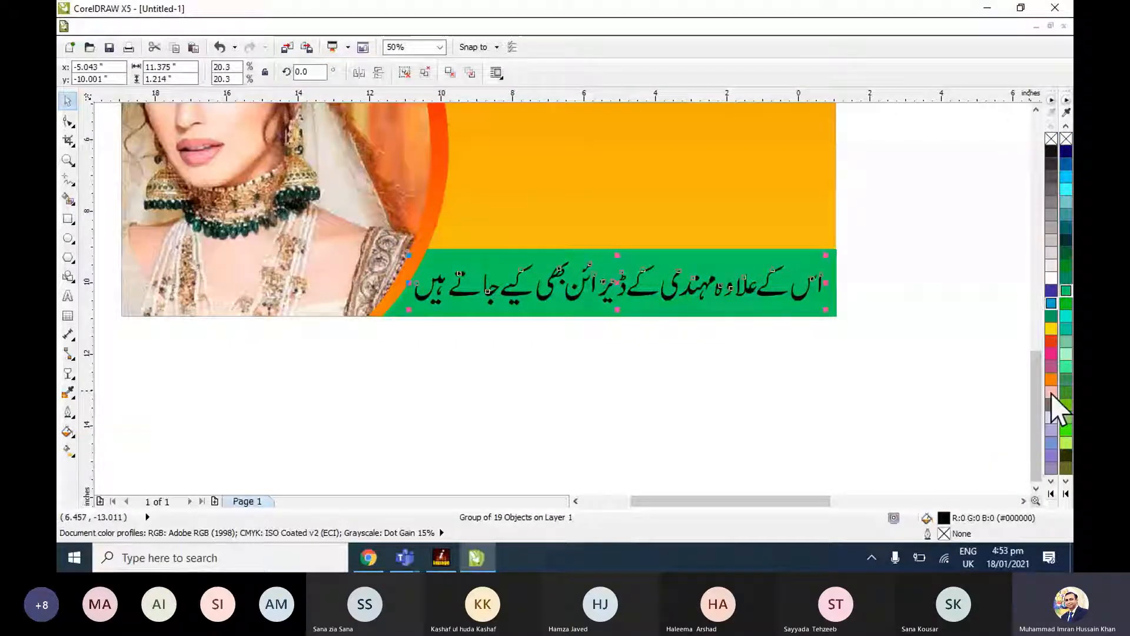
Apply a linear fountain fill to the strip from blue to cyan at an angle of 90 degrees.
{"action": "left_click", "coordinate": [826, 306]}
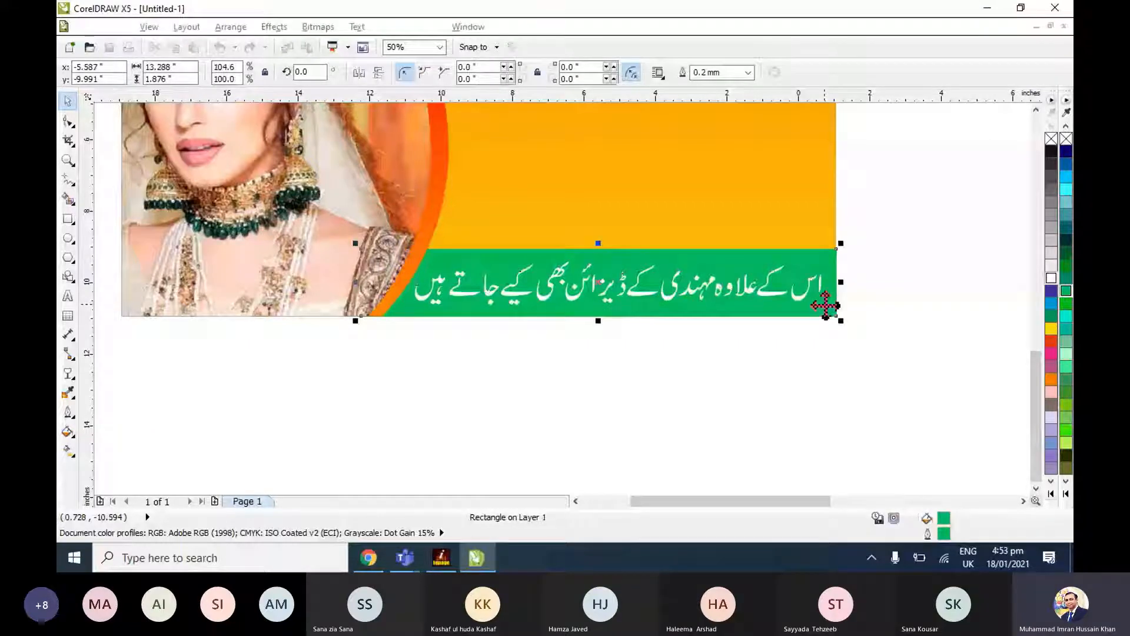
{"action": "key", "text": "shift+F2"}
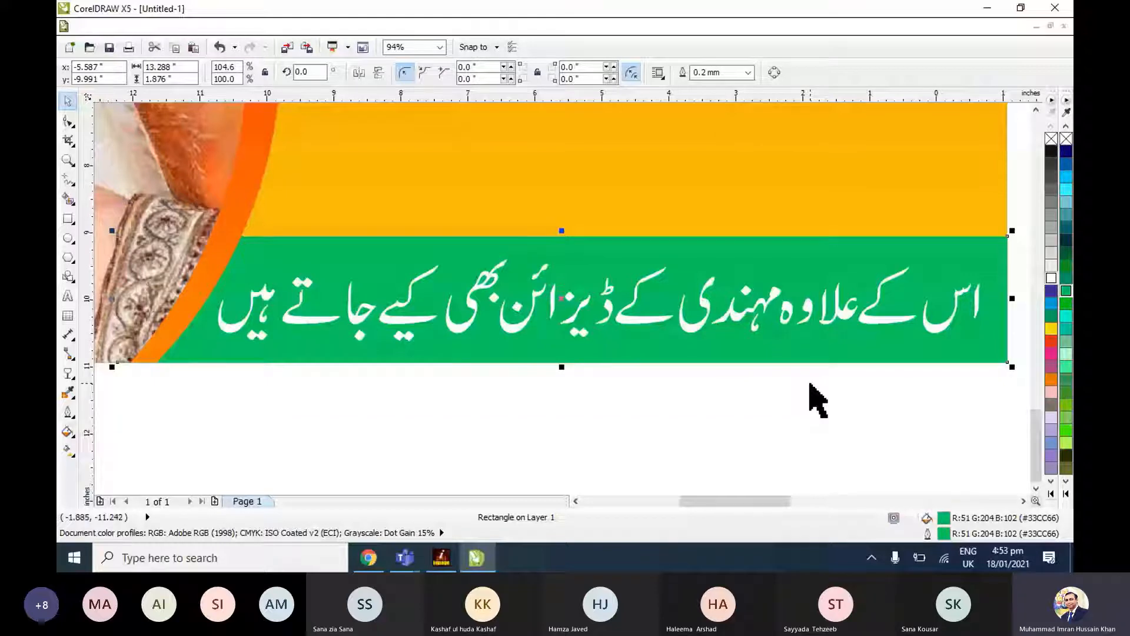
{"action": "key", "text": "F11"}
{"action": "left_click", "coordinate": [987, 286]}
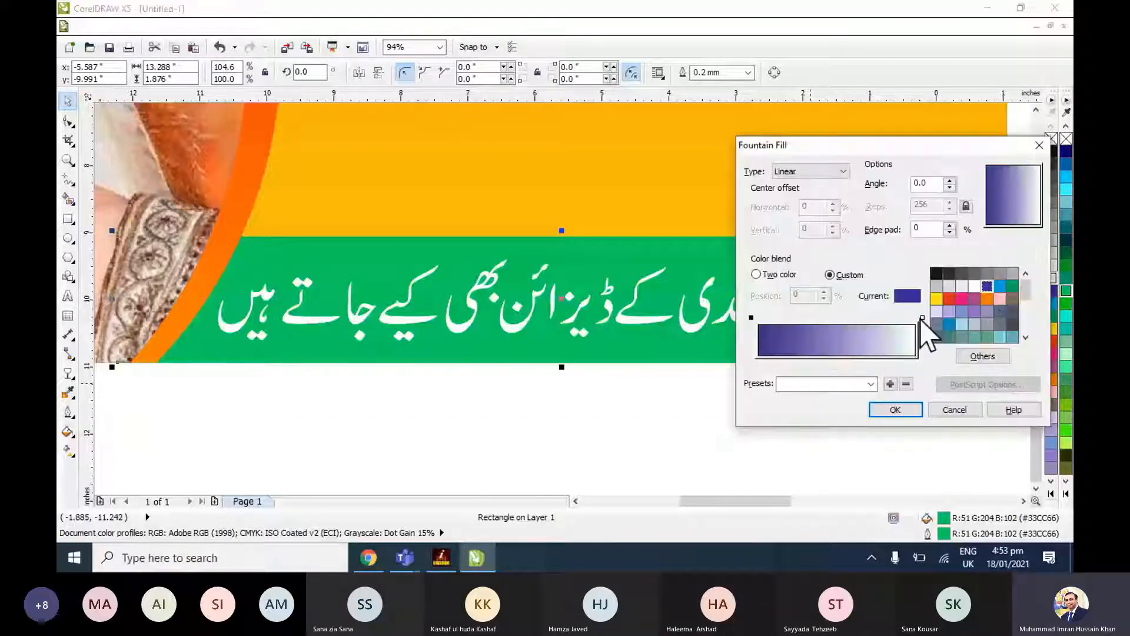
{"action": "left_click", "coordinate": [922, 318]}
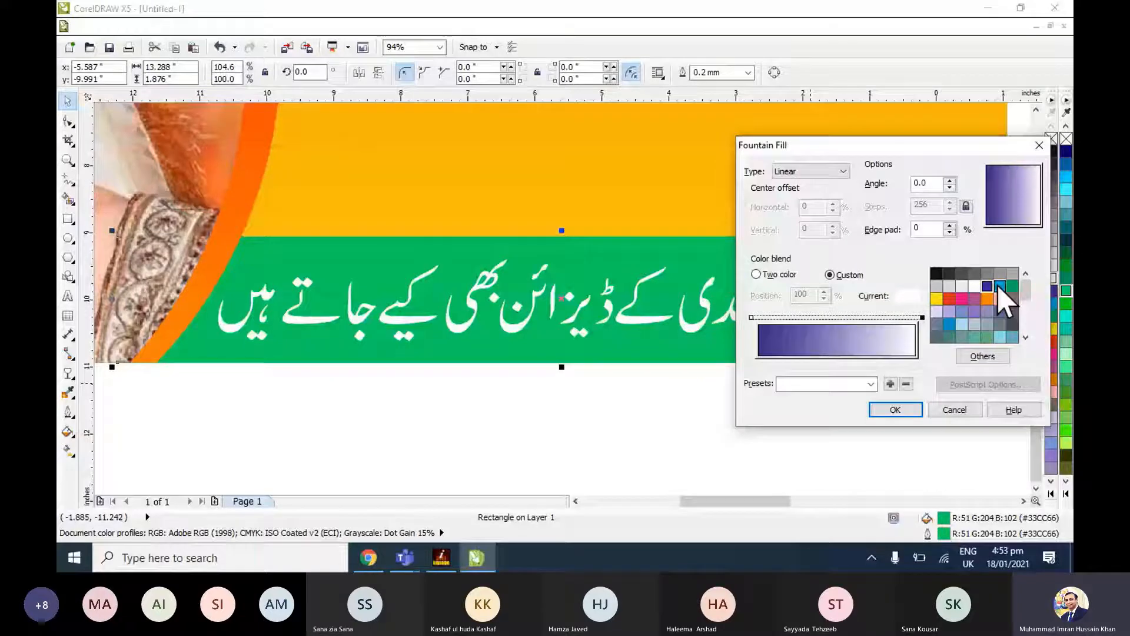
{"action": "left_click", "coordinate": [1000, 287]}
{"action": "left_click_drag", "start_coordinate": [930, 184], "coordinate": [877, 193]}
{"action": "type", "text": "90"}
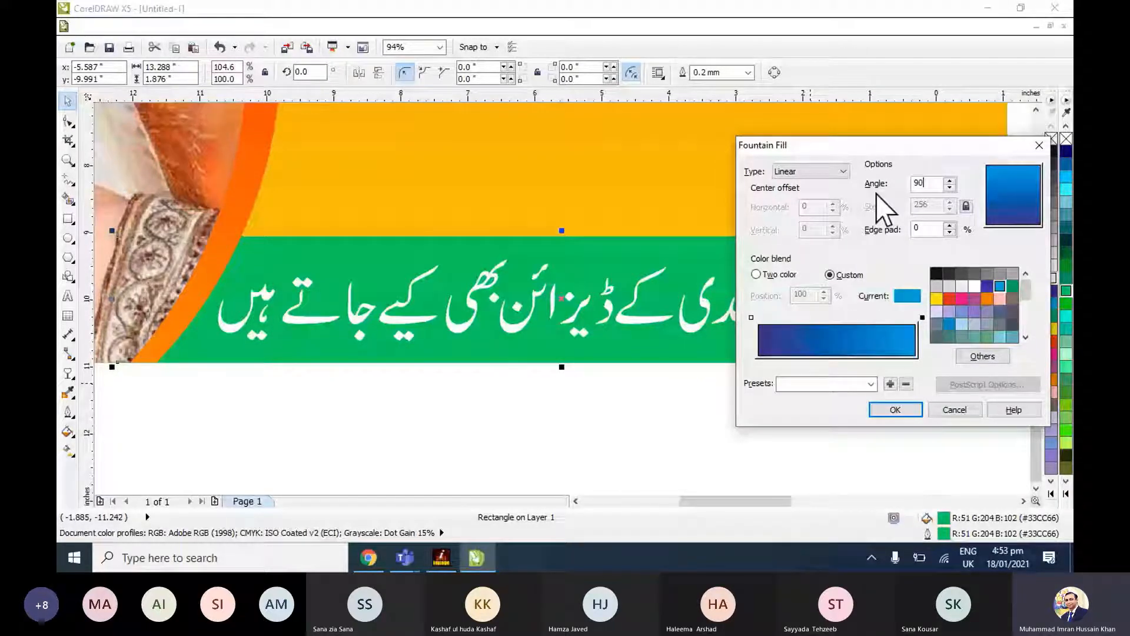
{"action": "left_click", "coordinate": [895, 411]}
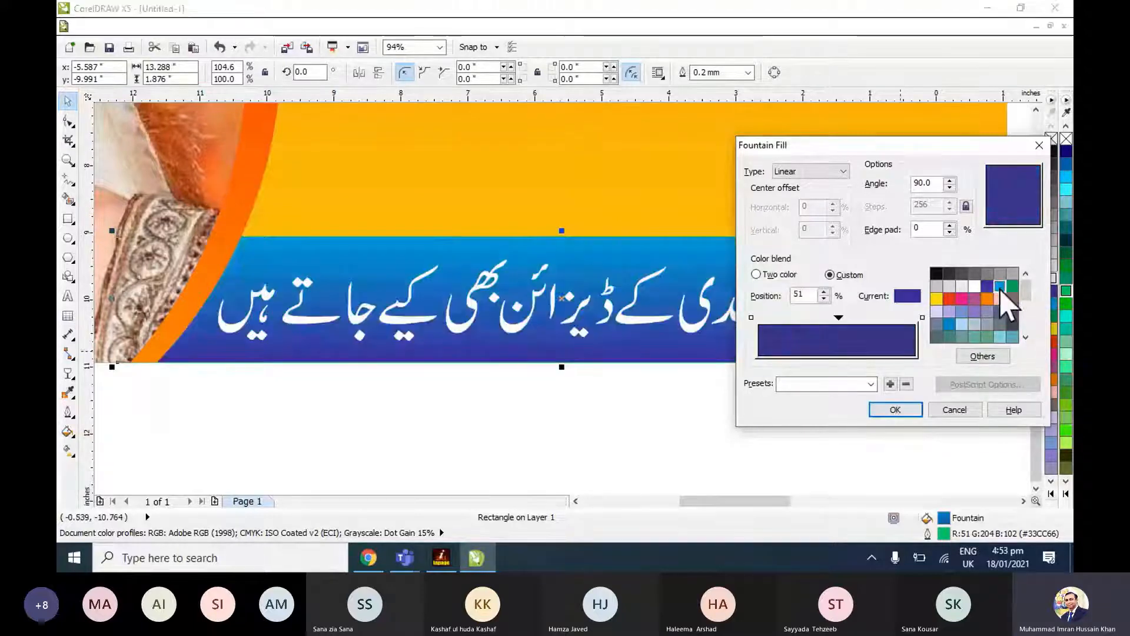
Change the strip's gradient to blue at both ends with a sky blue midpoint at 47%.
{"action": "left_click", "coordinate": [1000, 289]}
{"action": "left_click_drag", "start_coordinate": [840, 319], "coordinate": [834, 321]}
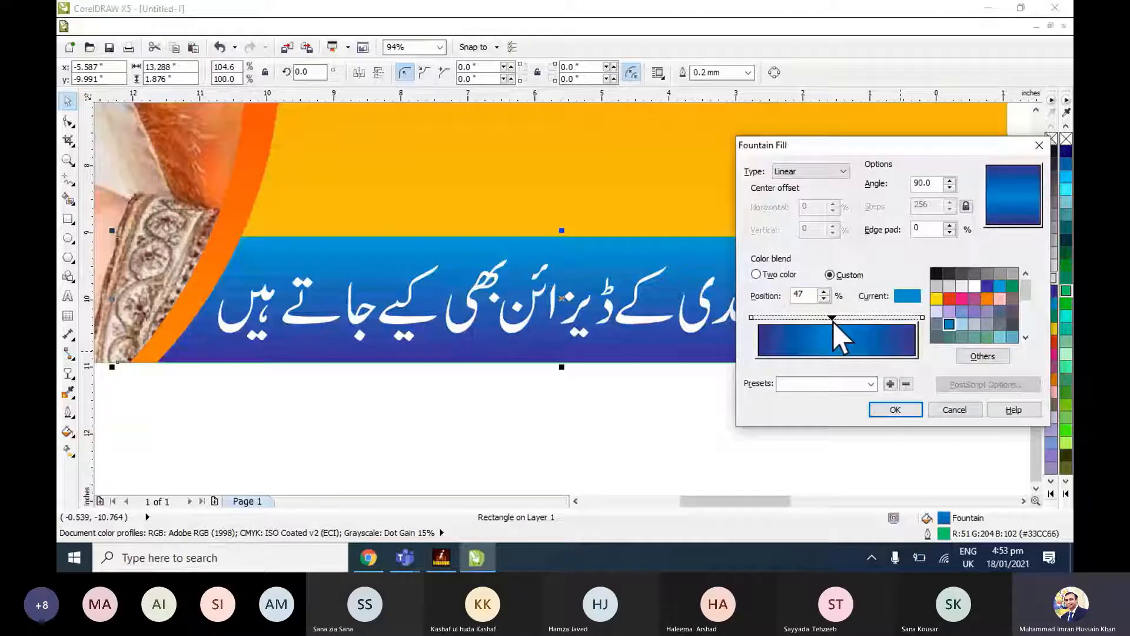
{"action": "left_click", "coordinate": [895, 410]}
{"action": "left_click", "coordinate": [890, 391]}
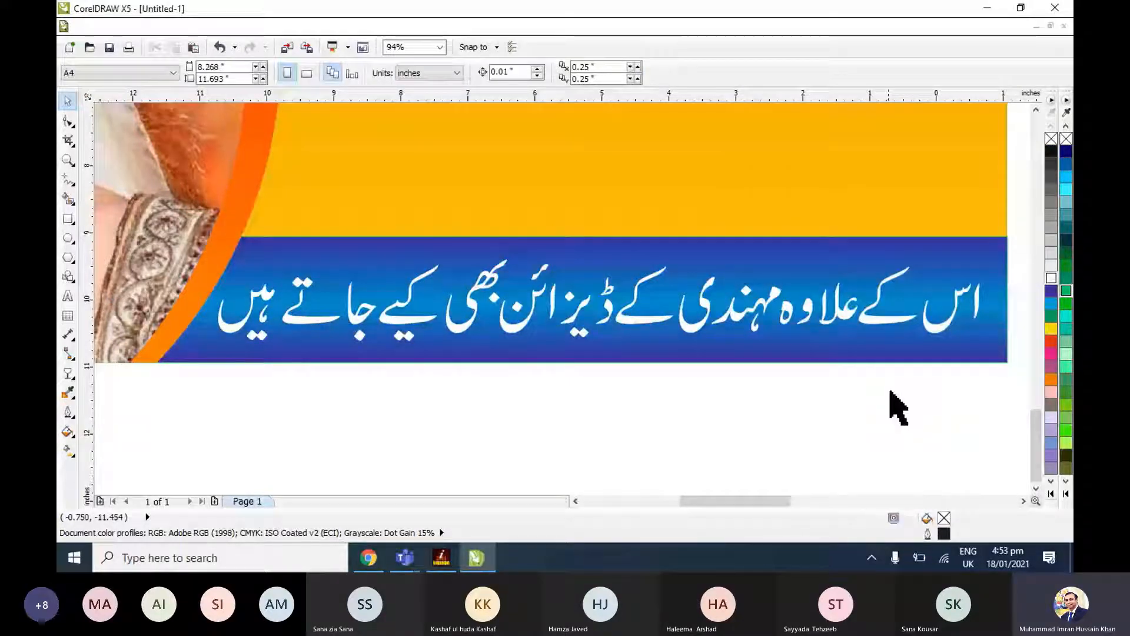
Try a darker blue from the CMYK model as the midpoint colour of the strip's gradient.
{"action": "left_click", "coordinate": [915, 360]}
{"action": "key", "text": "F11"}
{"action": "left_click", "coordinate": [832, 317]}
{"action": "left_click", "coordinate": [981, 355]}
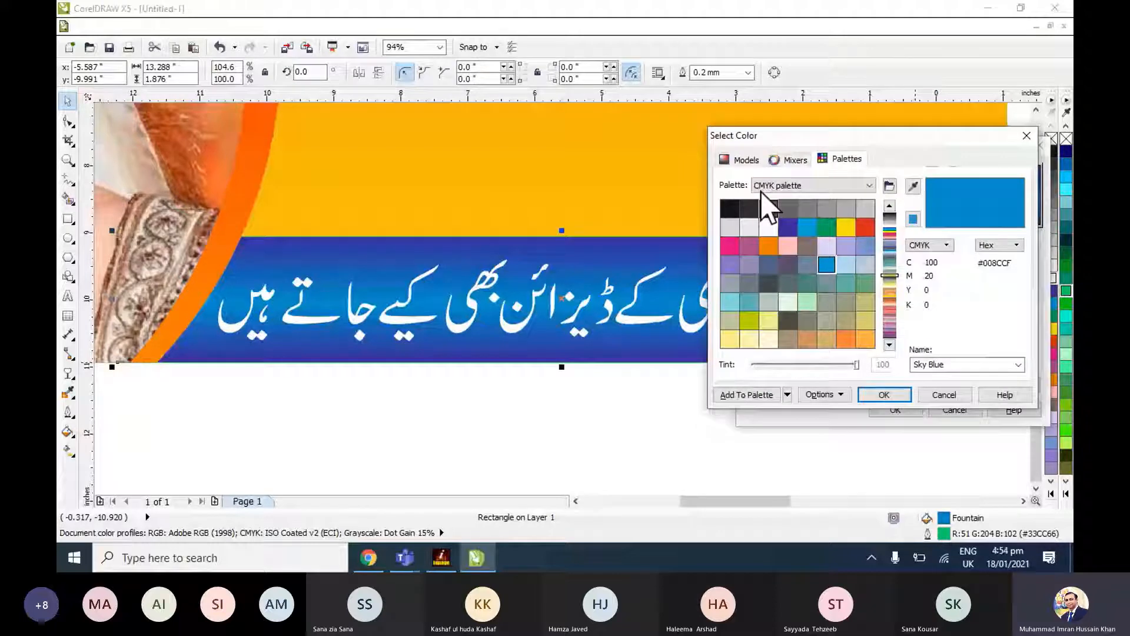
{"action": "left_click", "coordinate": [737, 160]}
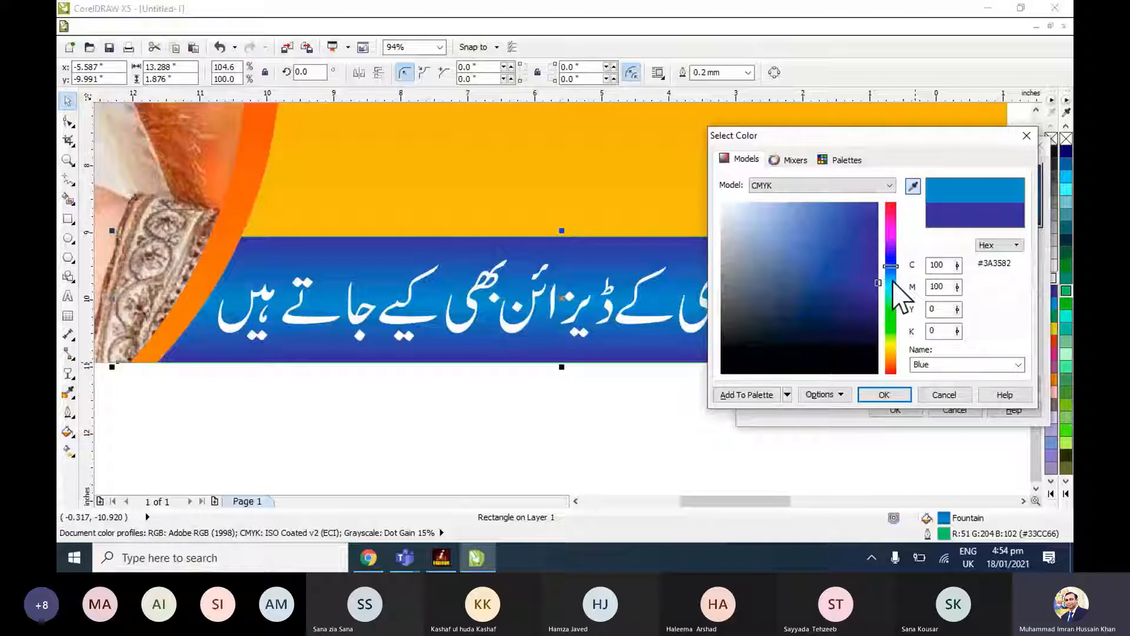
{"action": "left_click", "coordinate": [877, 263]}
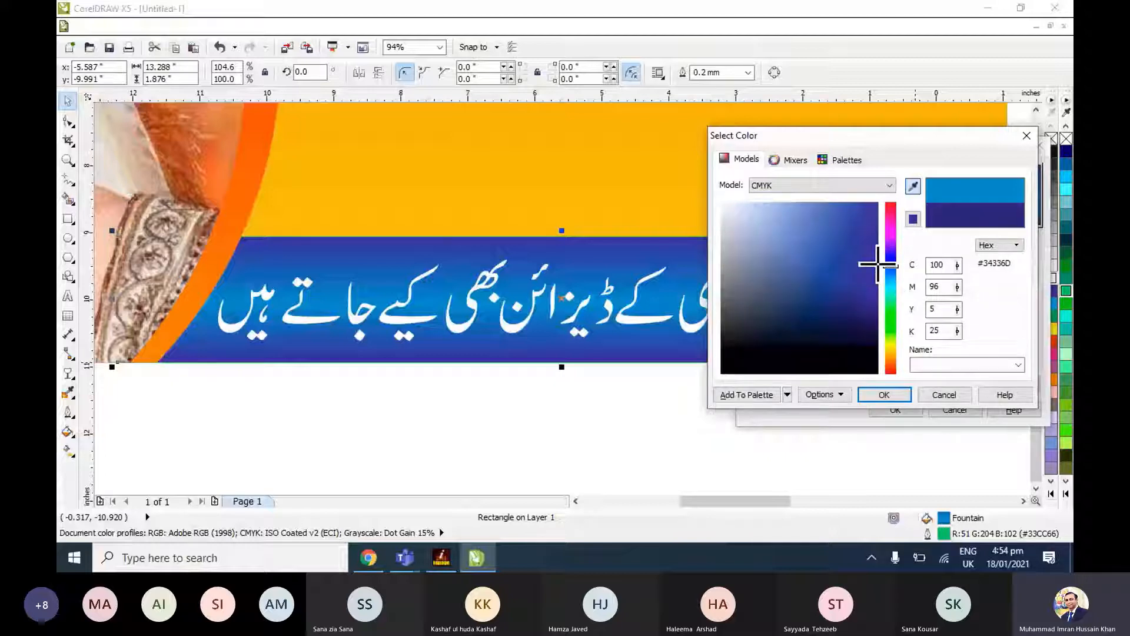
{"action": "left_click", "coordinate": [885, 394]}
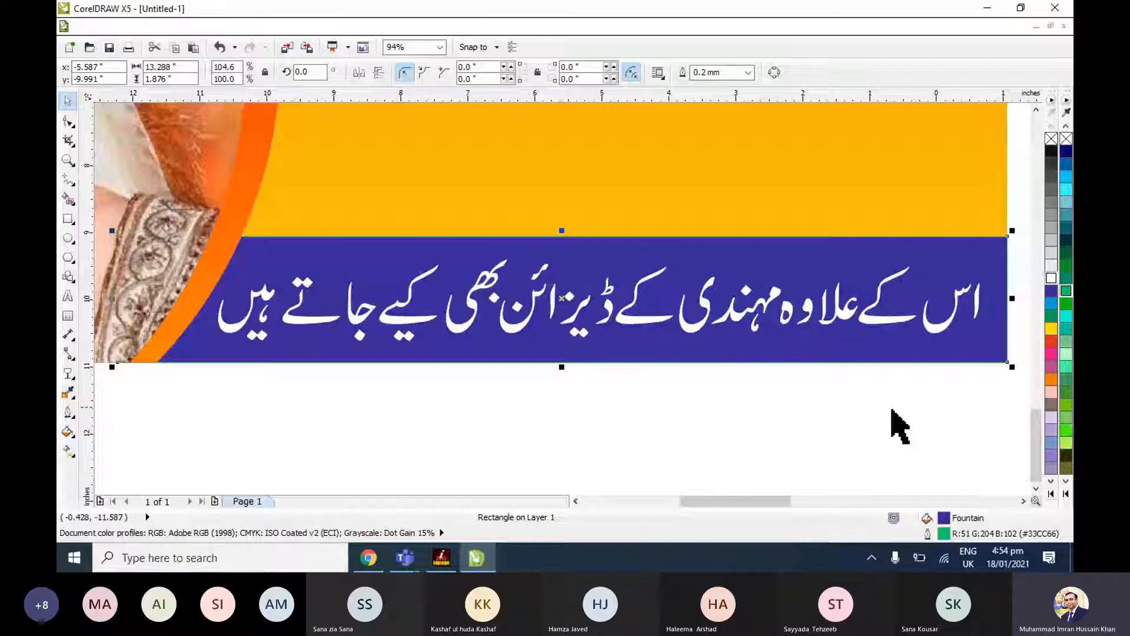
Set the gradient's midpoint colour to a softer blue, C84 M71 Y0 K0 (#4F589E), and apply the fill.
{"action": "key", "text": "F11"}
{"action": "left_click", "coordinate": [982, 356]}
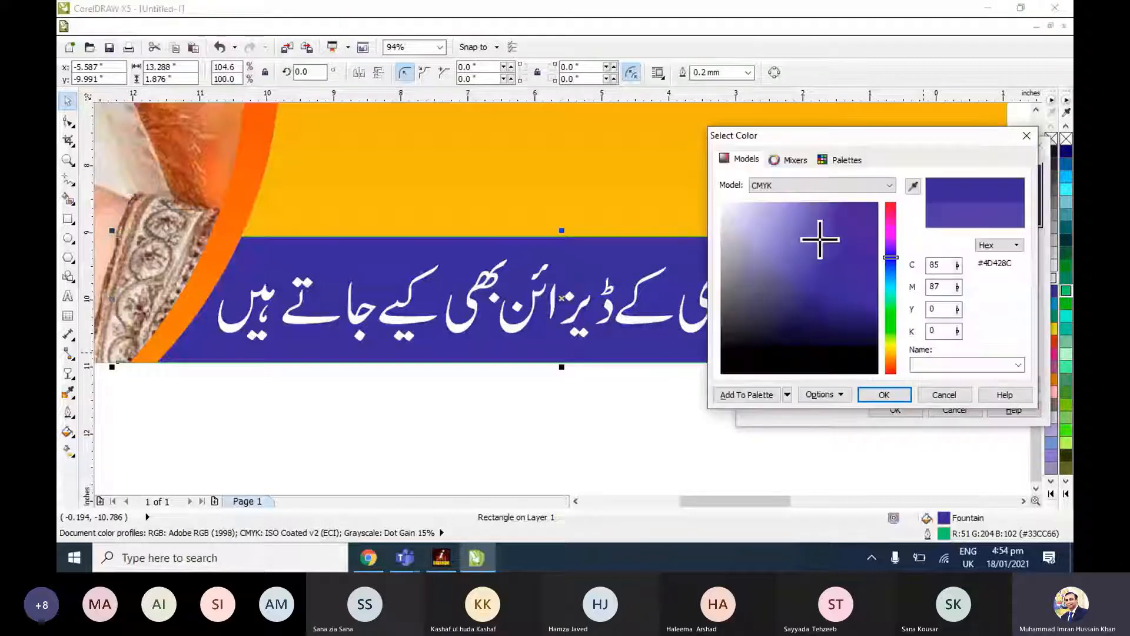
{"action": "left_click", "coordinate": [821, 236]}
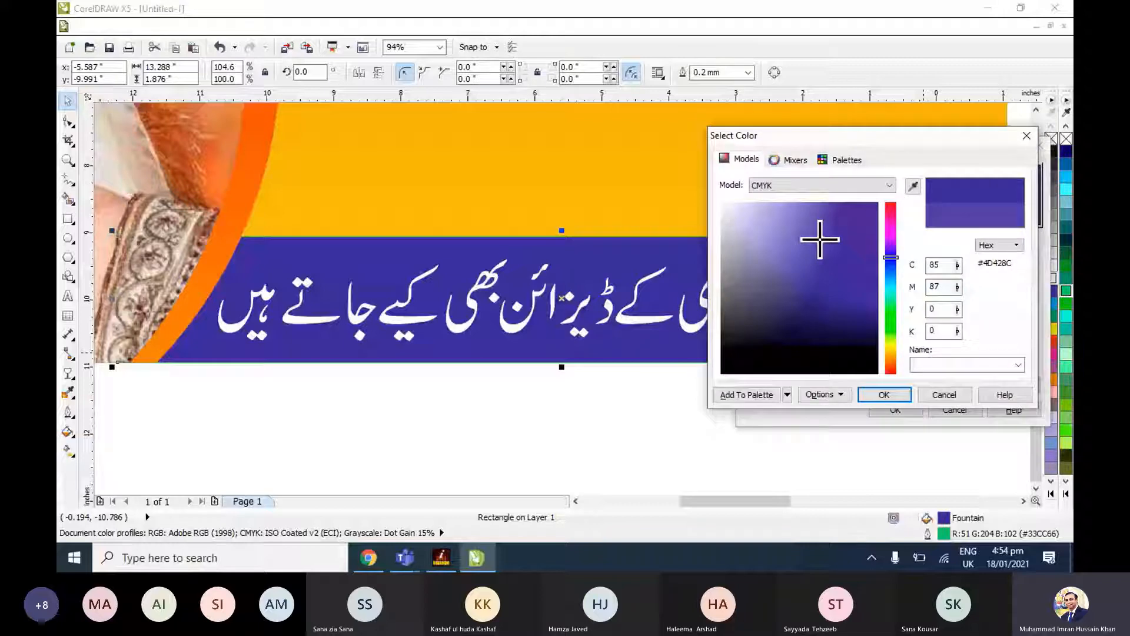
{"action": "left_click", "coordinate": [890, 259]}
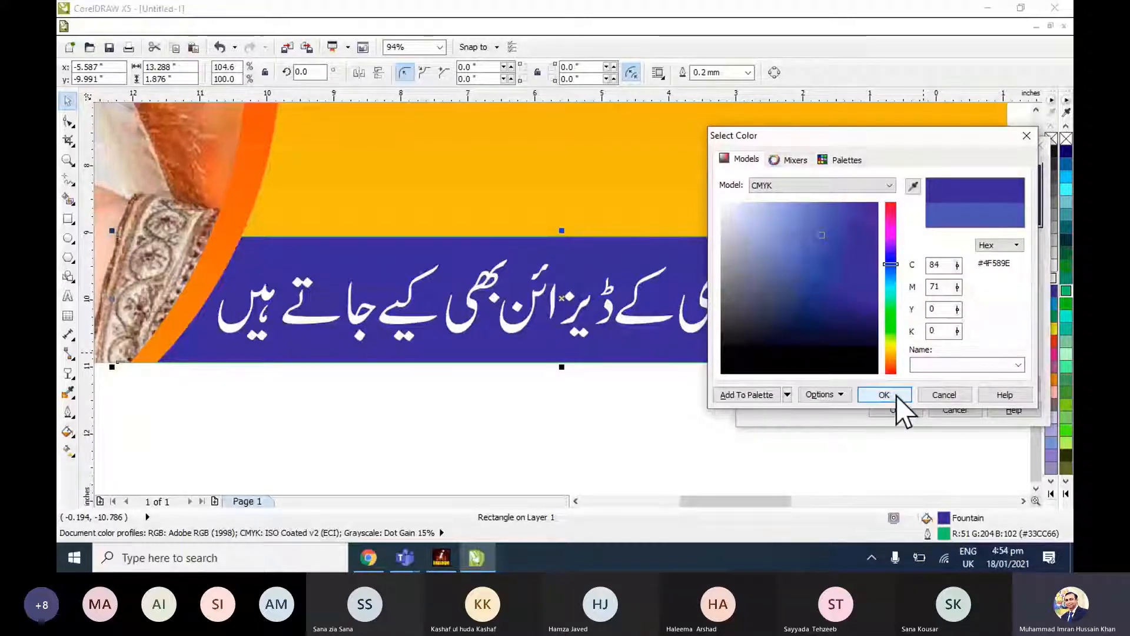
{"action": "left_click", "coordinate": [899, 395]}
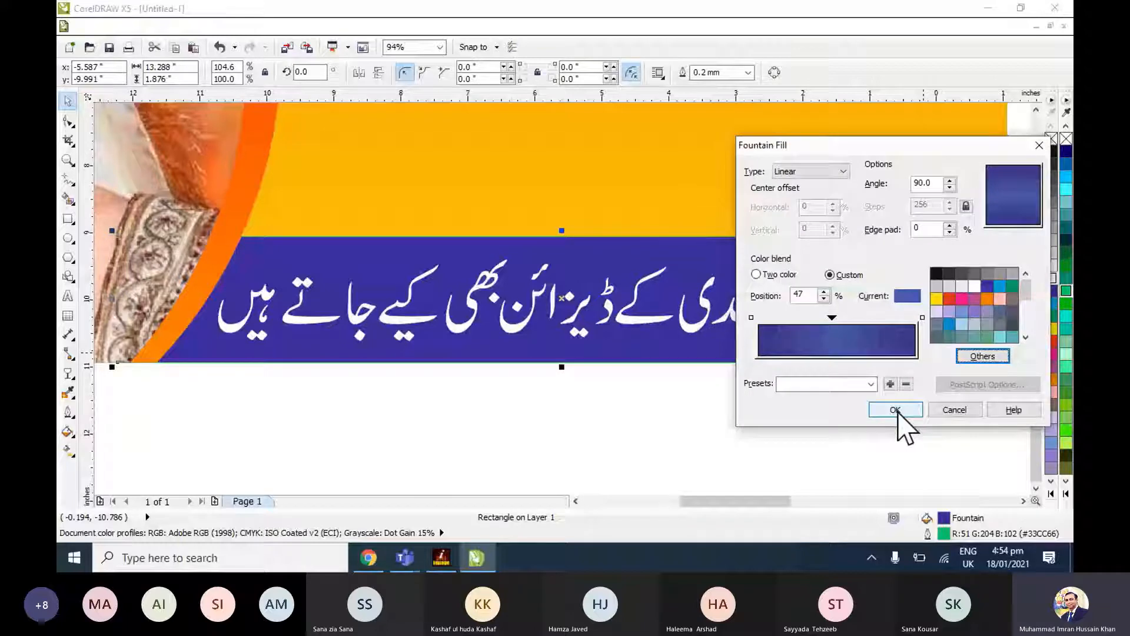
{"action": "left_click", "coordinate": [895, 411]}
{"action": "left_click", "coordinate": [853, 447]}
Examine the Urdu service names beside the page and the service label boxes in the reference banner.
{"action": "key", "text": "F4"}
{"action": "left_click", "coordinate": [525, 386]}
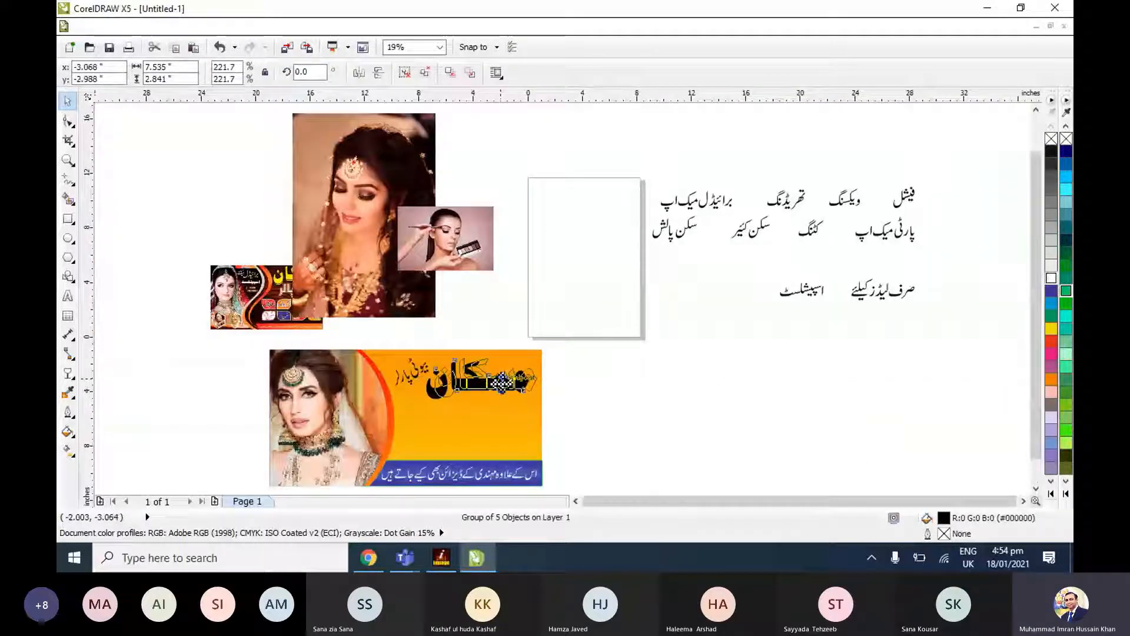
{"action": "left_click", "coordinate": [748, 263]}
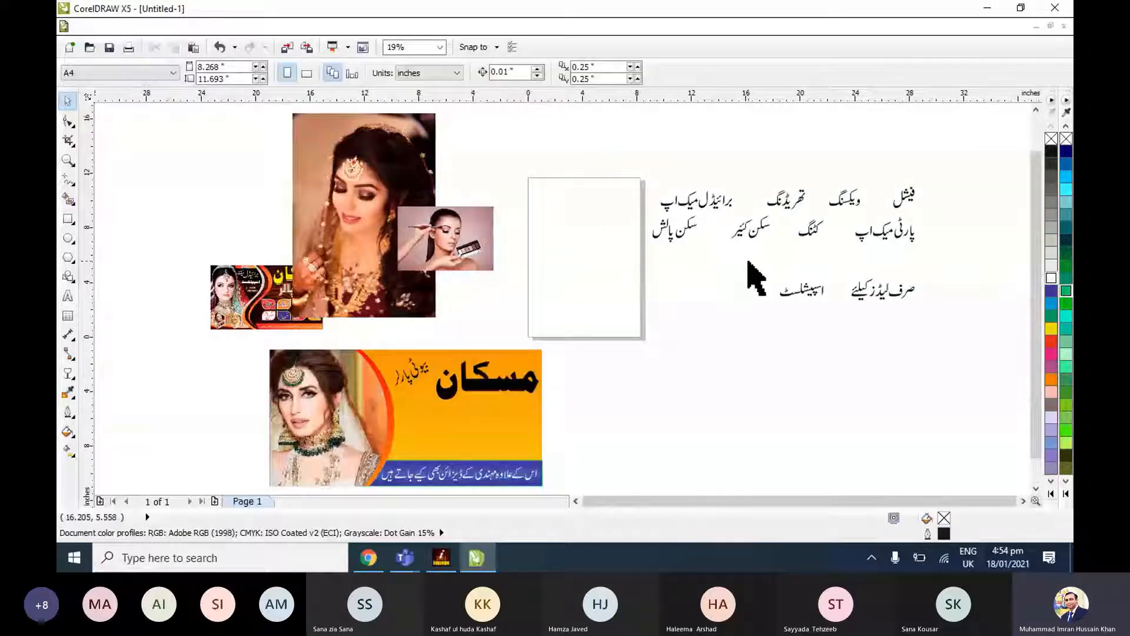
{"action": "left_click_drag", "start_coordinate": [748, 263], "coordinate": [838, 318]}
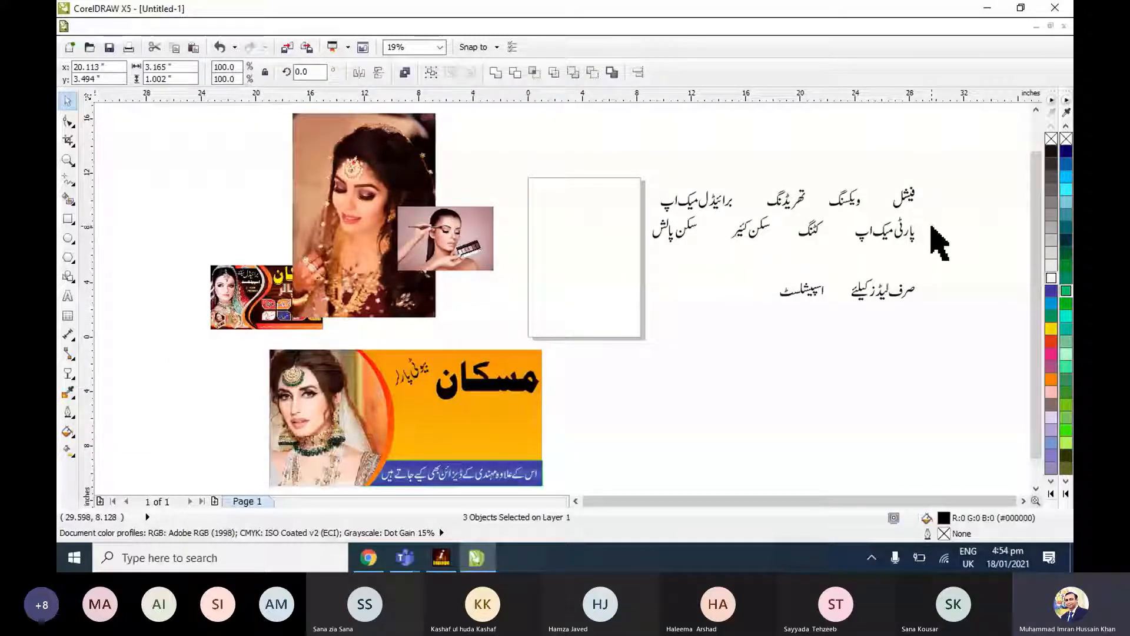
{"action": "left_click_drag", "start_coordinate": [933, 254], "coordinate": [646, 177]}
{"action": "key", "text": "shift+F2"}
{"action": "left_click", "coordinate": [830, 269]}
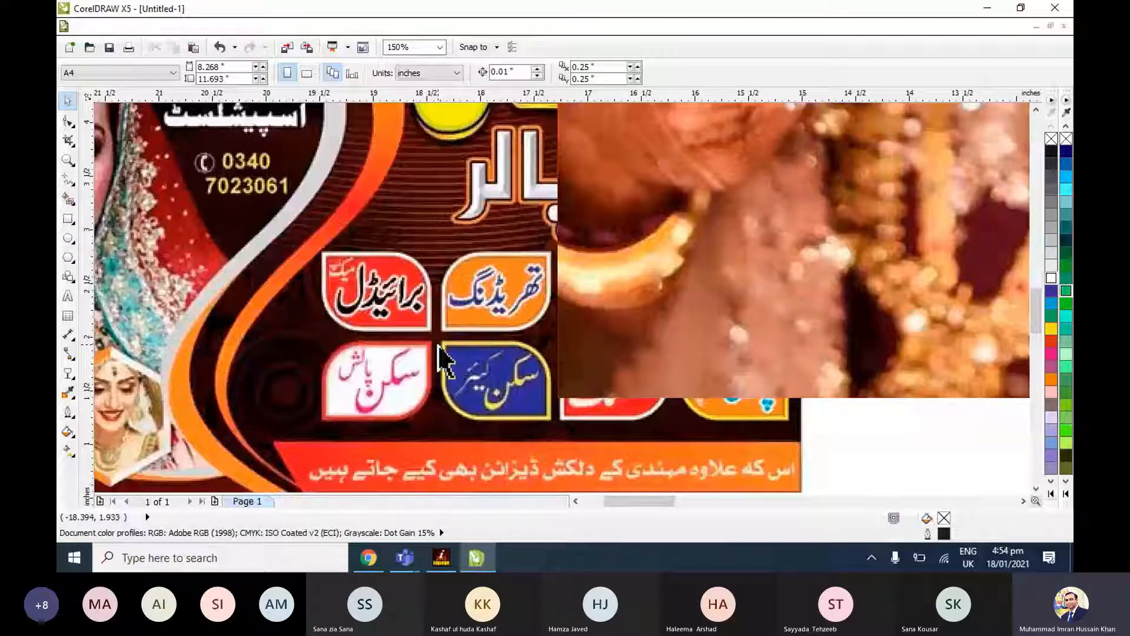
{"action": "key", "text": "F4"}
Draw a rectangle about 2.41 by 1.20 inches in the empty area beside the banner.
{"action": "left_click", "coordinate": [70, 221]}
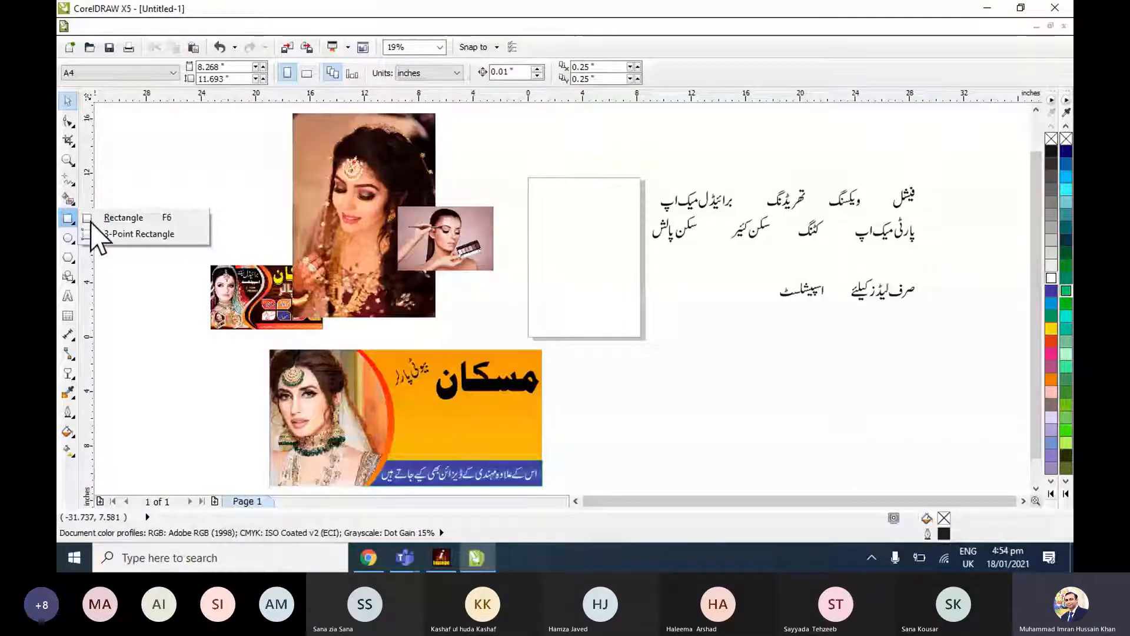
{"action": "left_click", "coordinate": [90, 222]}
{"action": "left_click_drag", "start_coordinate": [624, 369], "coordinate": [657, 386]}
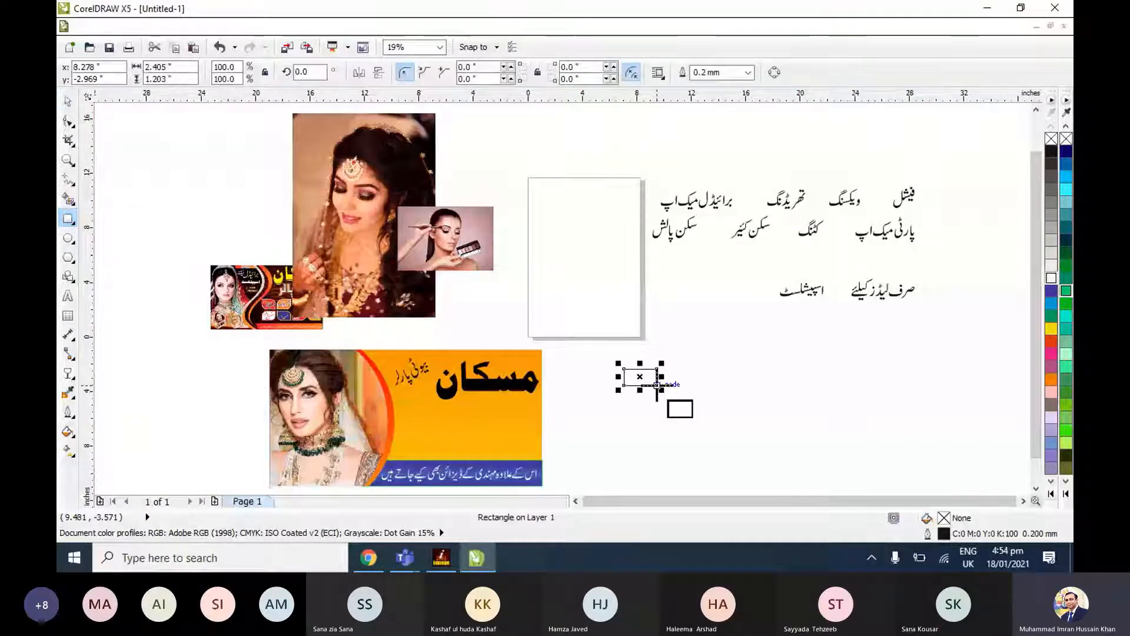
{"action": "key", "text": "shift+F2"}
{"action": "key", "text": "Escape"}
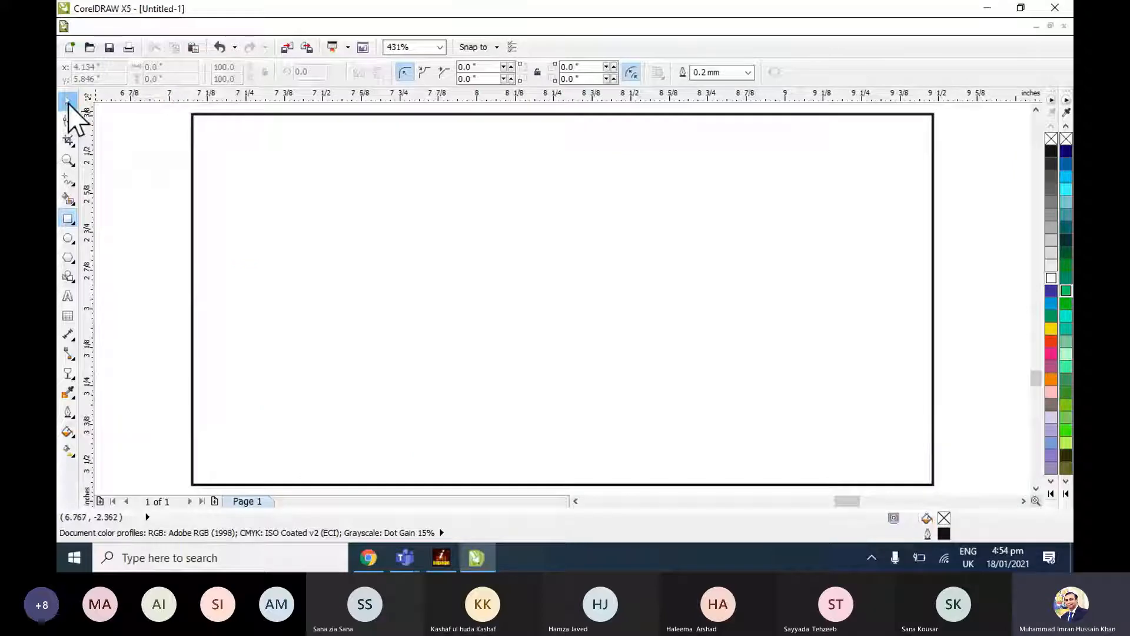
Round all four corners of the small rectangle to a radius of about 0.175 inch with the Shape tool.
{"action": "left_click", "coordinate": [68, 121]}
{"action": "left_click", "coordinate": [194, 115]}
{"action": "left_click_drag", "start_coordinate": [197, 116], "coordinate": [328, 145]}
{"action": "left_click", "coordinate": [66, 101]}
{"action": "left_click", "coordinate": [126, 130]}
{"action": "left_click", "coordinate": [278, 139]}
{"action": "left_click", "coordinate": [69, 121]}
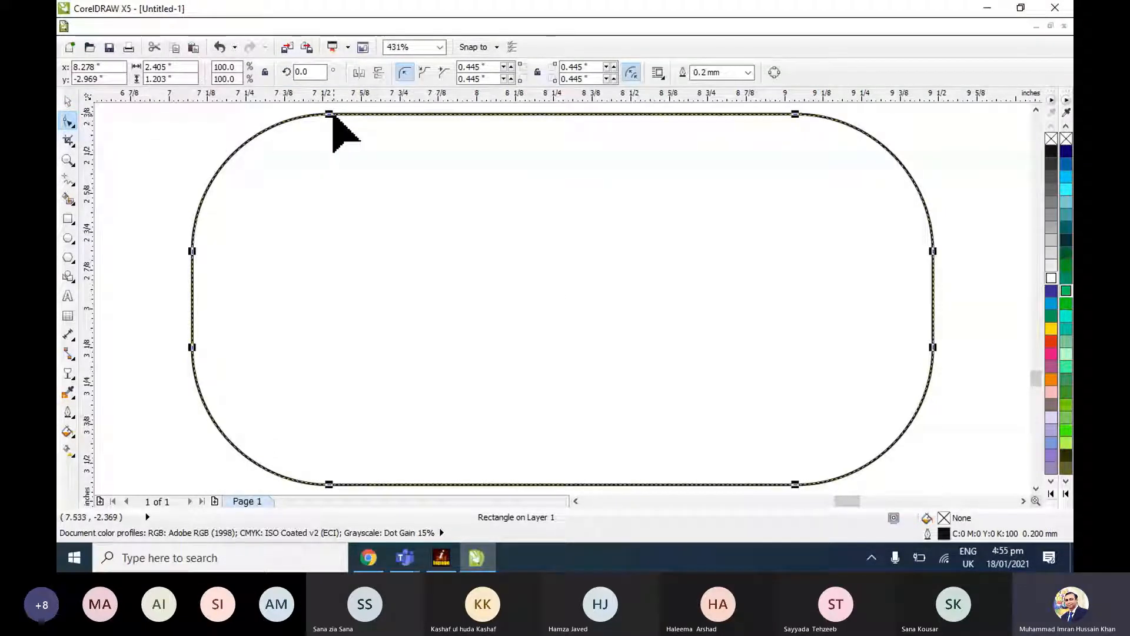
{"action": "left_click_drag", "start_coordinate": [333, 116], "coordinate": [245, 122]}
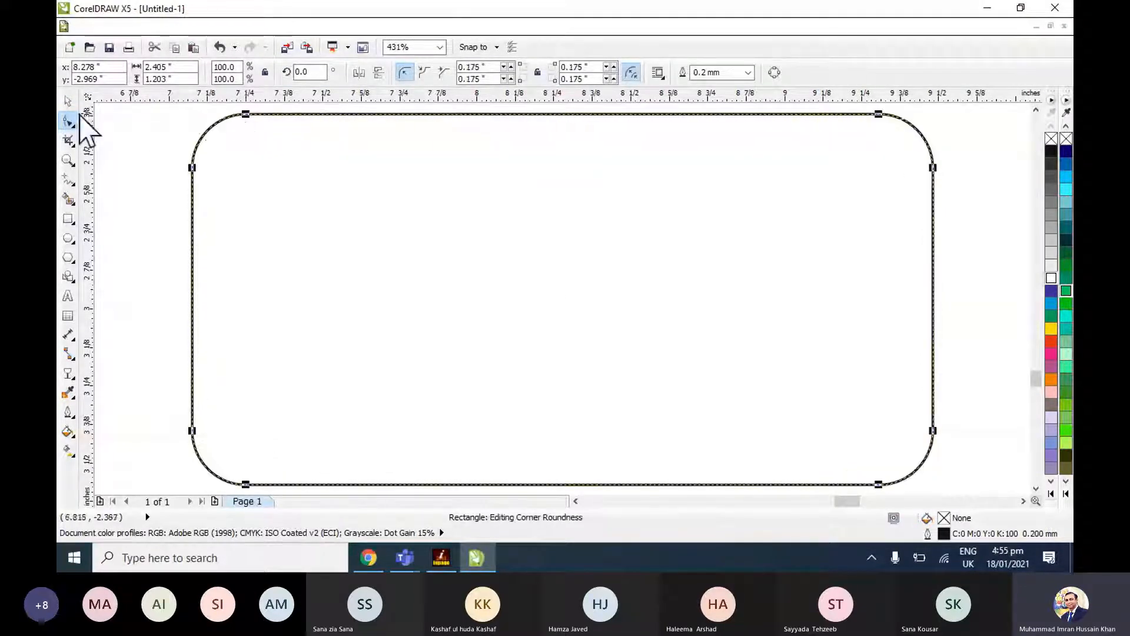
{"action": "left_click", "coordinate": [68, 101]}
{"action": "left_click", "coordinate": [114, 117]}
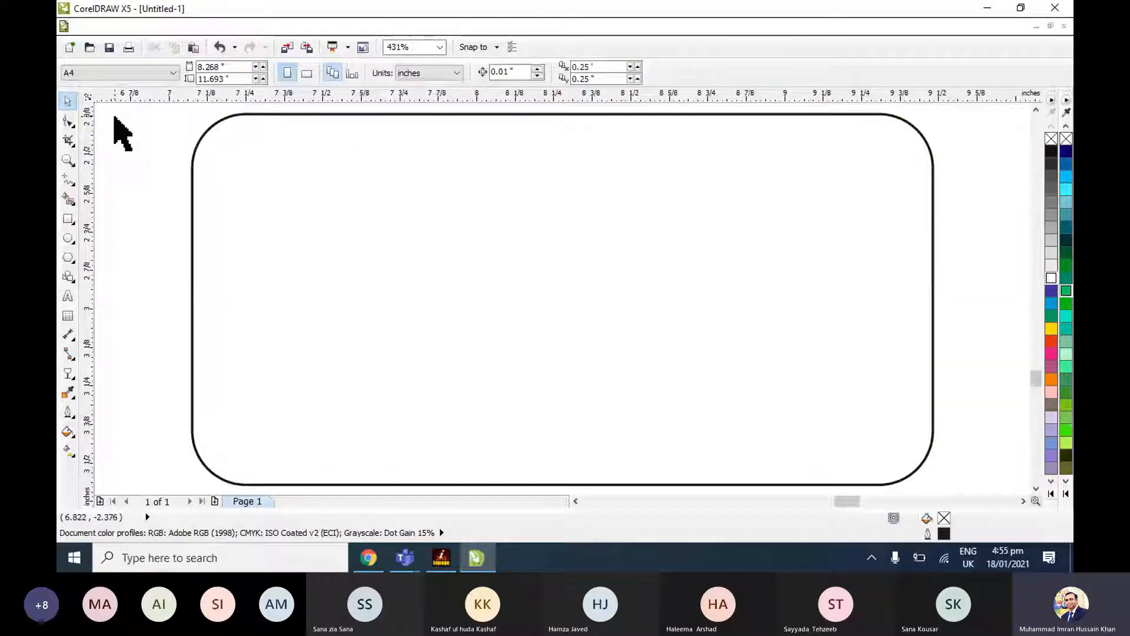
Place the rounded rectangle on the orange background below the headings, shrink it to about 2.23 by 1.12 inches, and duplicate it alongside.
{"action": "key", "text": "F4"}
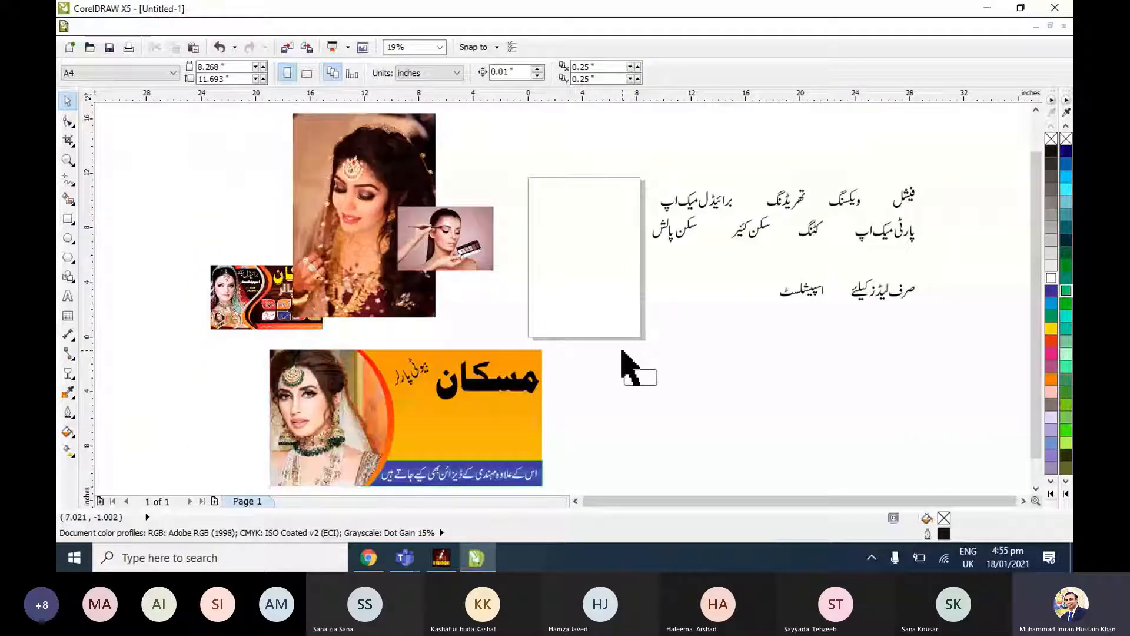
{"action": "left_click_drag", "start_coordinate": [625, 383], "coordinate": [441, 425]}
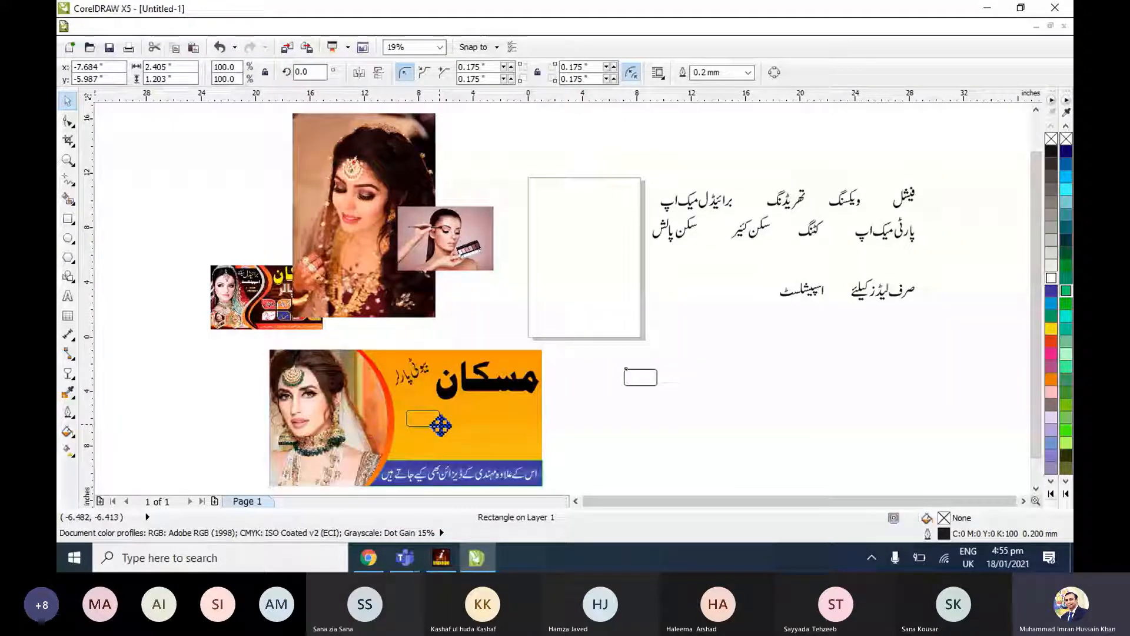
{"action": "left_click_drag", "start_coordinate": [440, 425], "coordinate": [441, 425]}
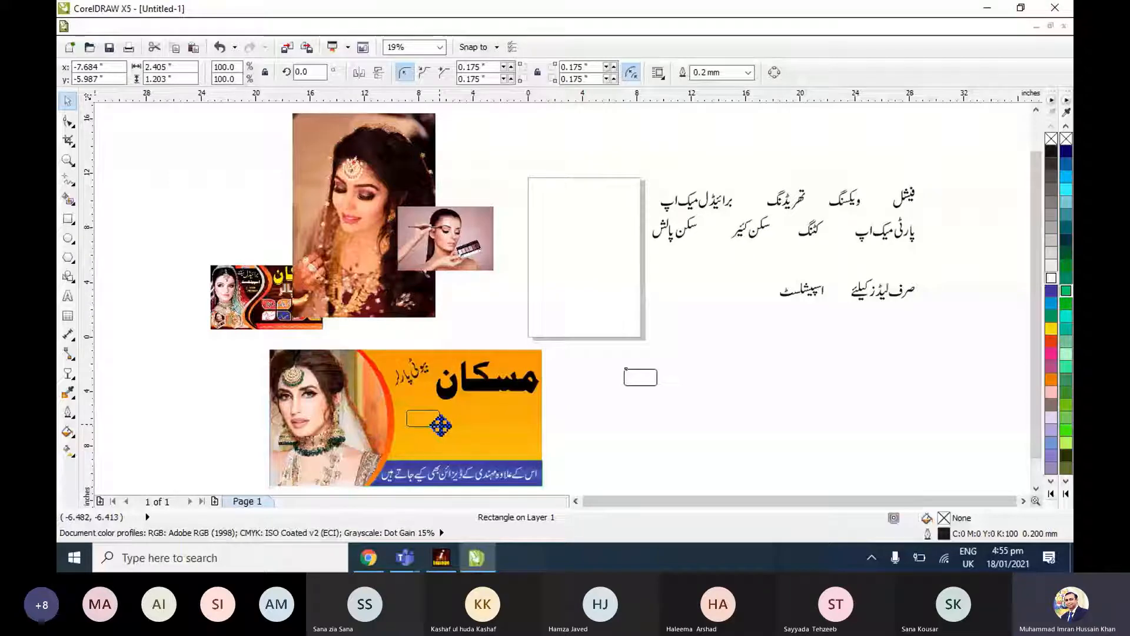
{"action": "left_click_drag", "start_coordinate": [441, 425], "coordinate": [441, 425]}
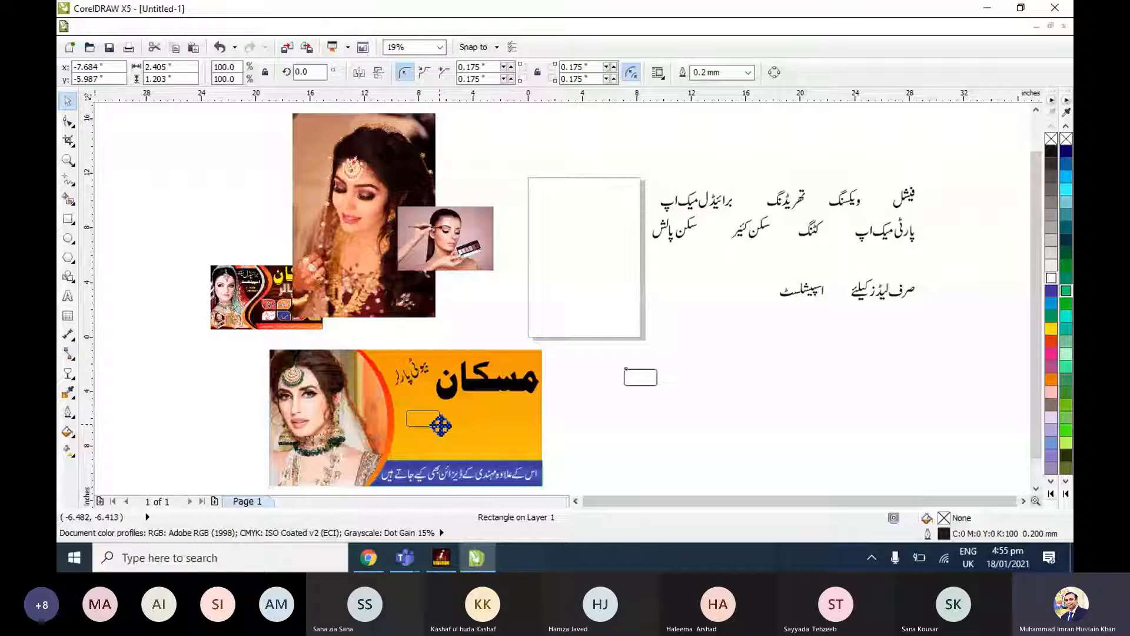
{"action": "scroll", "coordinate": [441, 425], "scroll_direction": "up", "scroll_amount": 2}
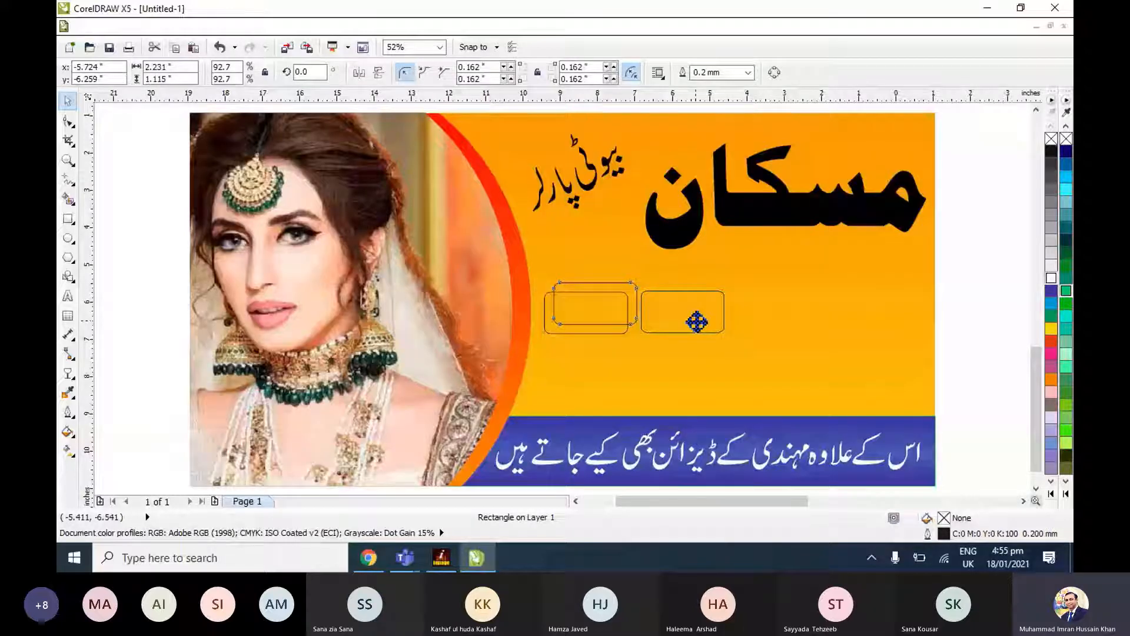
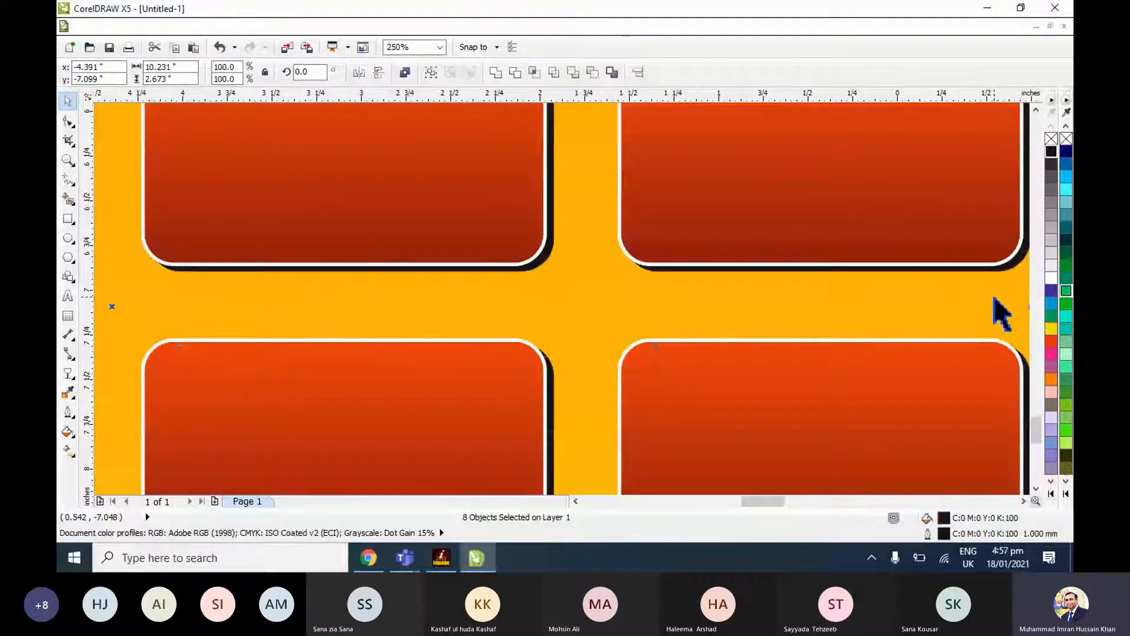
Give the eight service boxes a 1.0 mm white outline and place slightly offset black copies behind them as shadows.
{"action": "key", "text": "Down"}
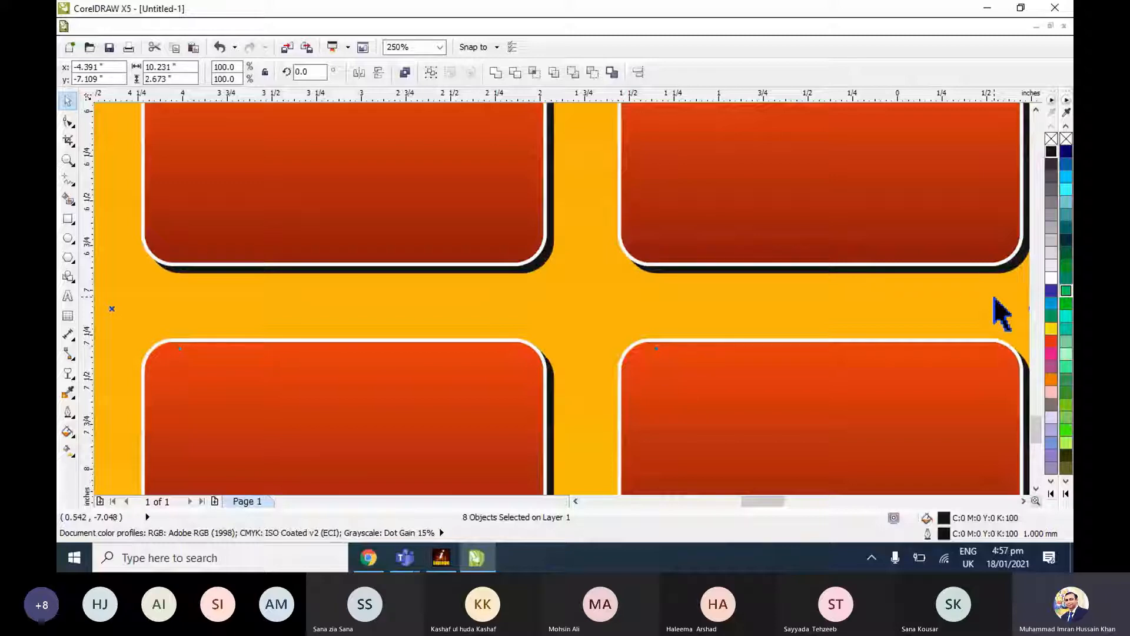
{"action": "scroll", "coordinate": [997, 310], "scroll_direction": "down", "scroll_amount": 3}
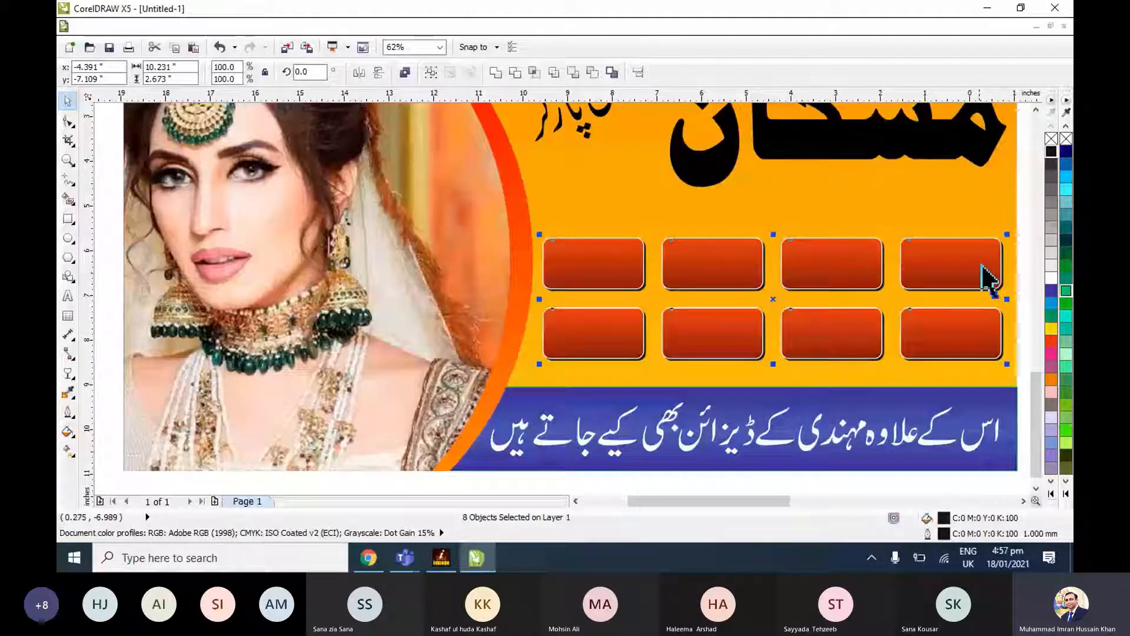
{"action": "left_click", "coordinate": [1023, 501]}
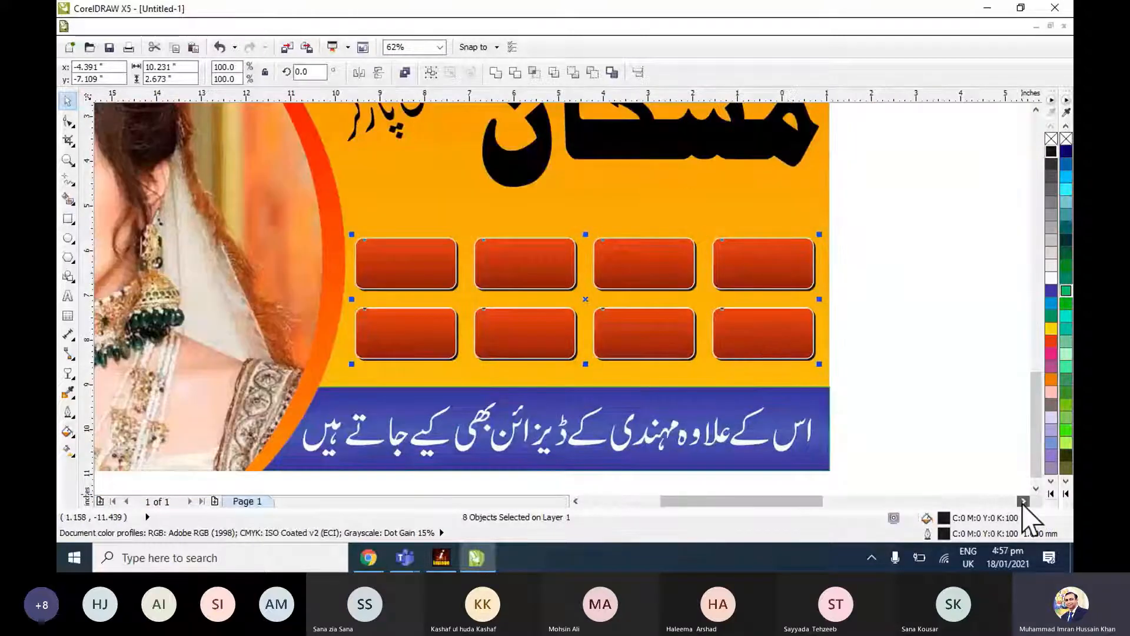
{"action": "left_click", "coordinate": [885, 258]}
Examine the white outline and black shadow around the corner of the rightmost upper service box.
{"action": "scroll", "coordinate": [886, 258], "scroll_direction": "up", "scroll_amount": 1}
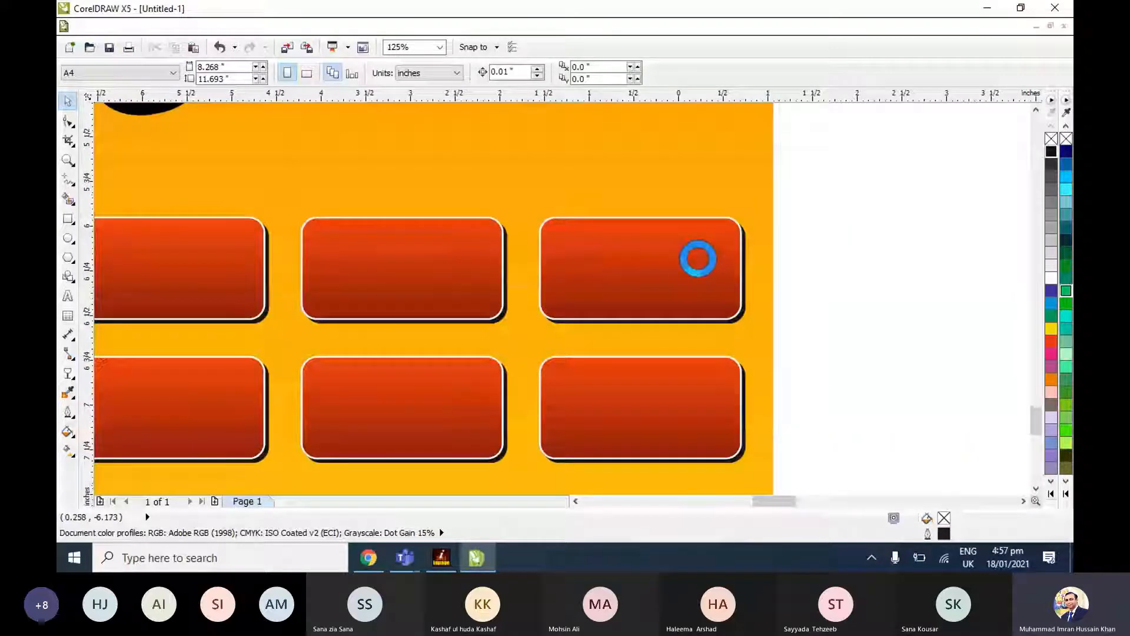
{"action": "scroll", "coordinate": [698, 259], "scroll_direction": "up", "scroll_amount": 1}
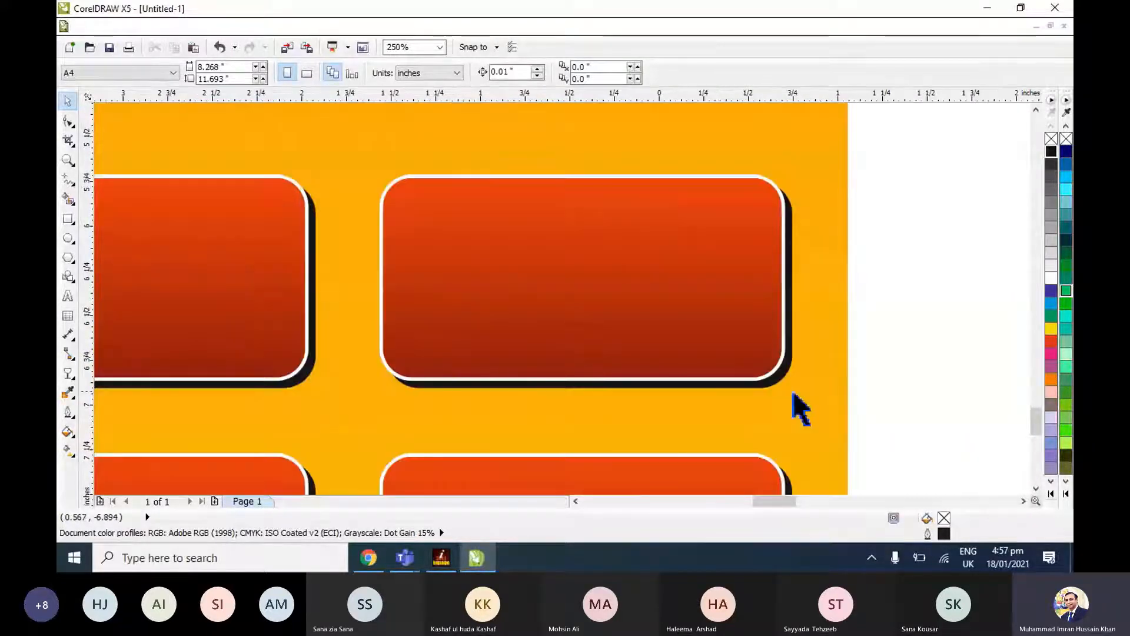
{"action": "scroll", "coordinate": [789, 390], "scroll_direction": "up", "scroll_amount": 2}
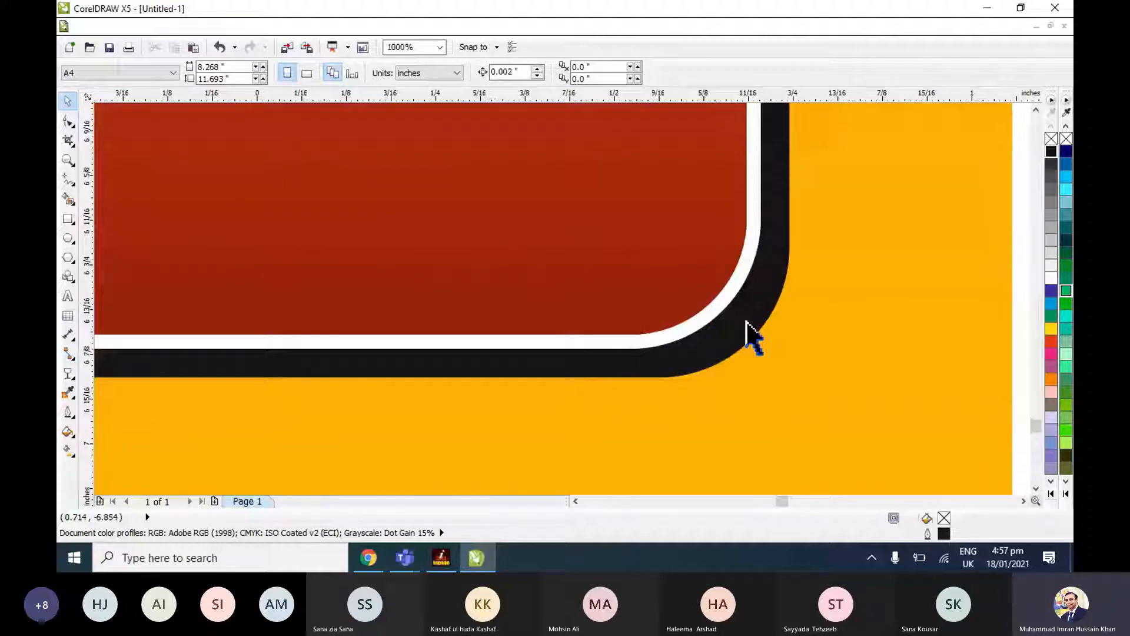
{"action": "scroll", "coordinate": [749, 375], "scroll_direction": "down", "scroll_amount": 2}
{"action": "scroll", "coordinate": [749, 364], "scroll_direction": "down", "scroll_amount": 1}
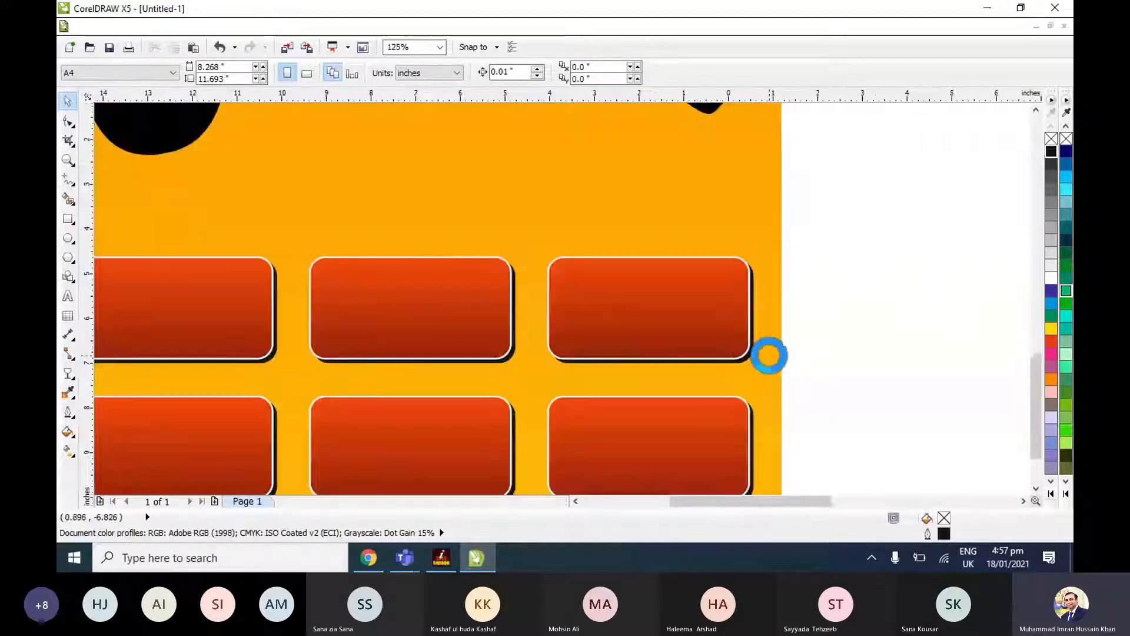
{"action": "scroll", "coordinate": [769, 355], "scroll_direction": "down", "scroll_amount": 1}
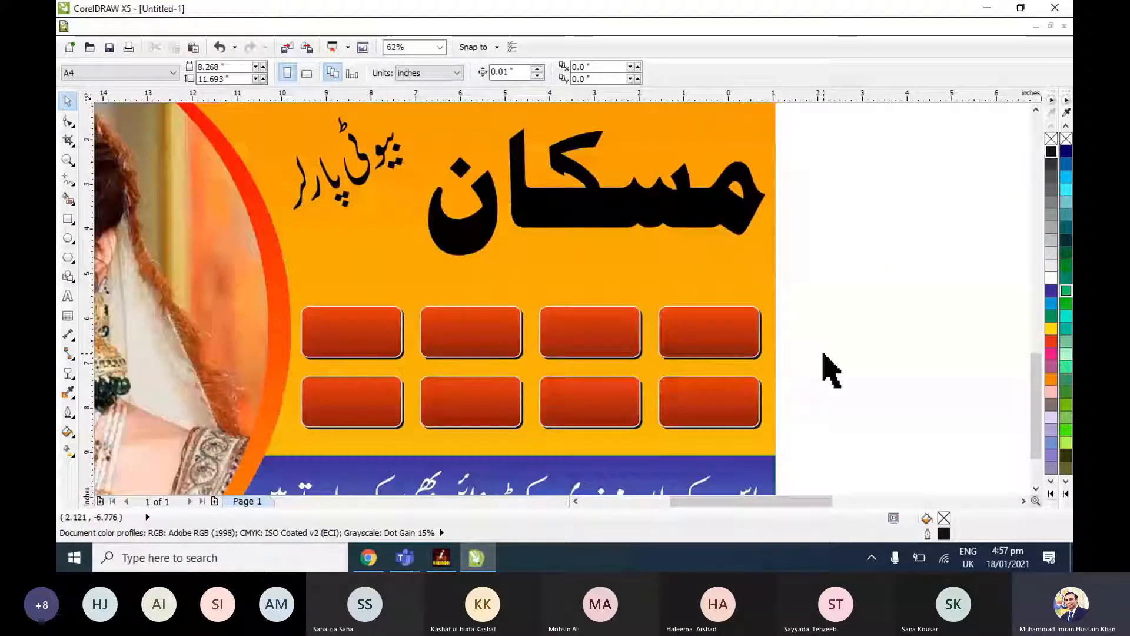
Move the eight Urdu service names beside the banner and shrink them to about 10.81 by 2.29 inches overall.
{"action": "scroll", "coordinate": [830, 371], "scroll_direction": "down", "scroll_amount": 2}
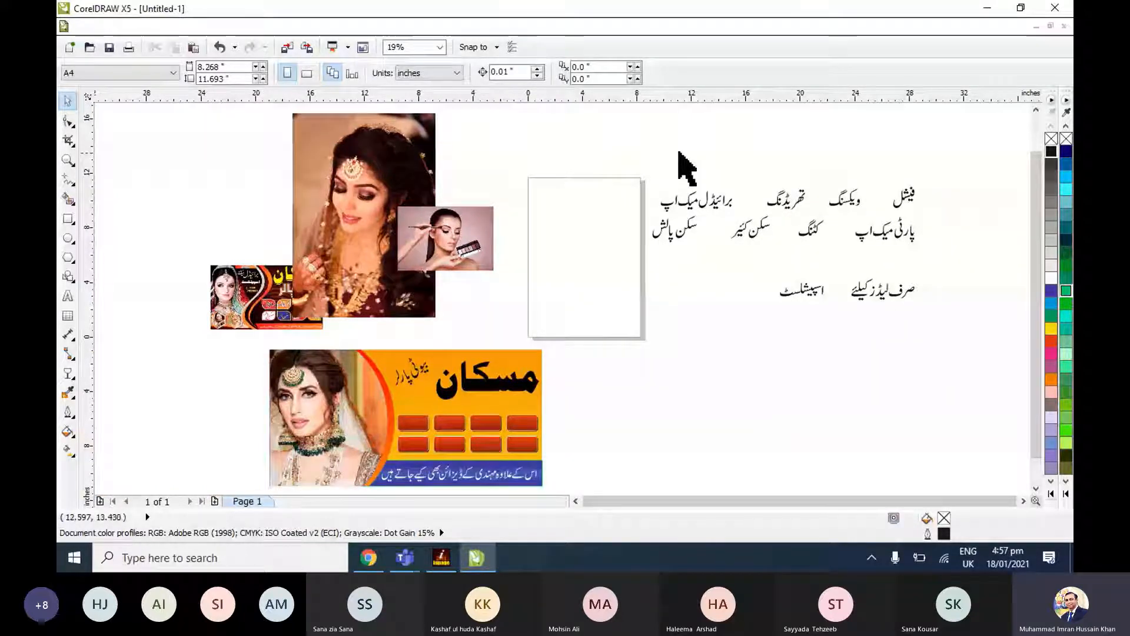
{"action": "left_click_drag", "start_coordinate": [876, 199], "coordinate": [738, 399]}
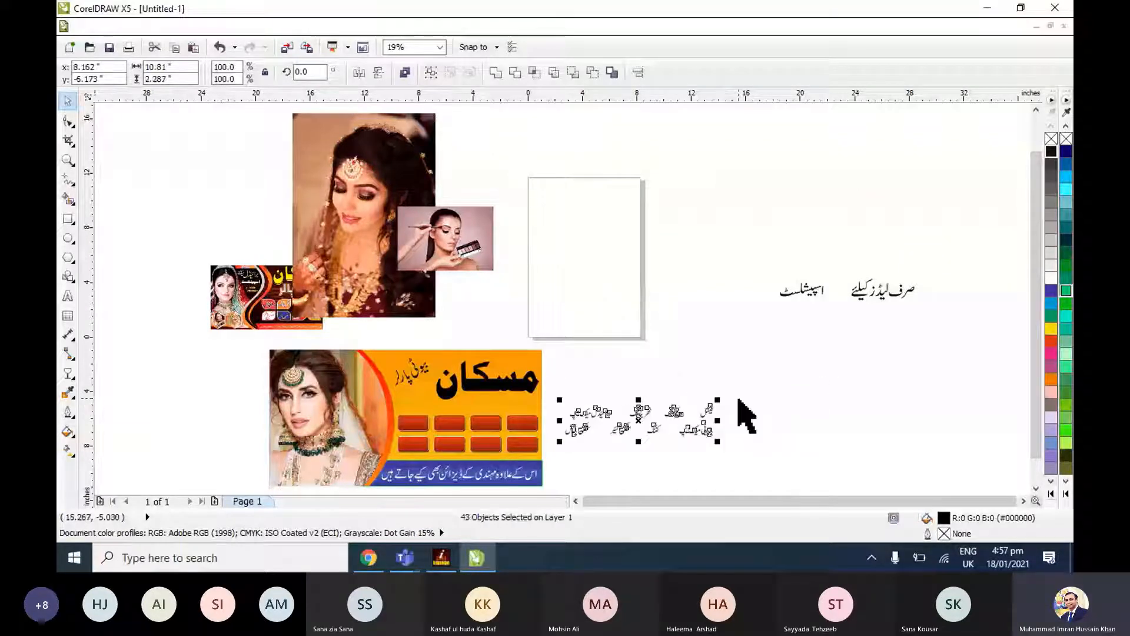
{"action": "left_click", "coordinate": [413, 418], "text": "shift"}
{"action": "key", "text": "shift+F2"}
{"action": "left_click", "coordinate": [995, 272]}
{"action": "left_click", "coordinate": [479, 302], "text": "shift"}
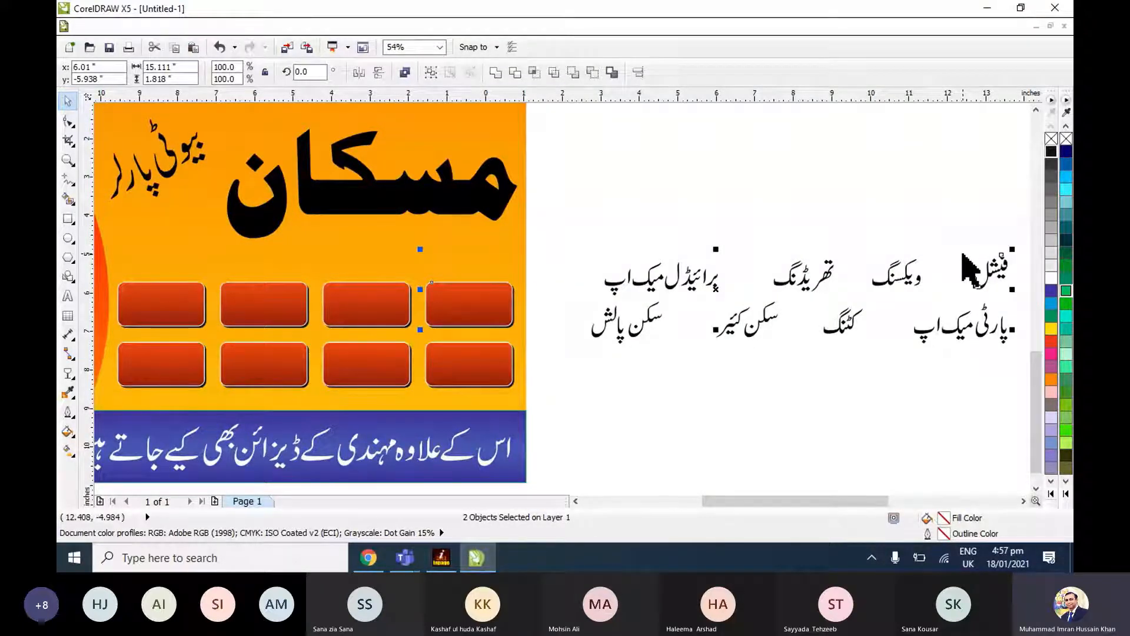
{"action": "key", "text": "c"}
{"action": "key", "text": "e"}
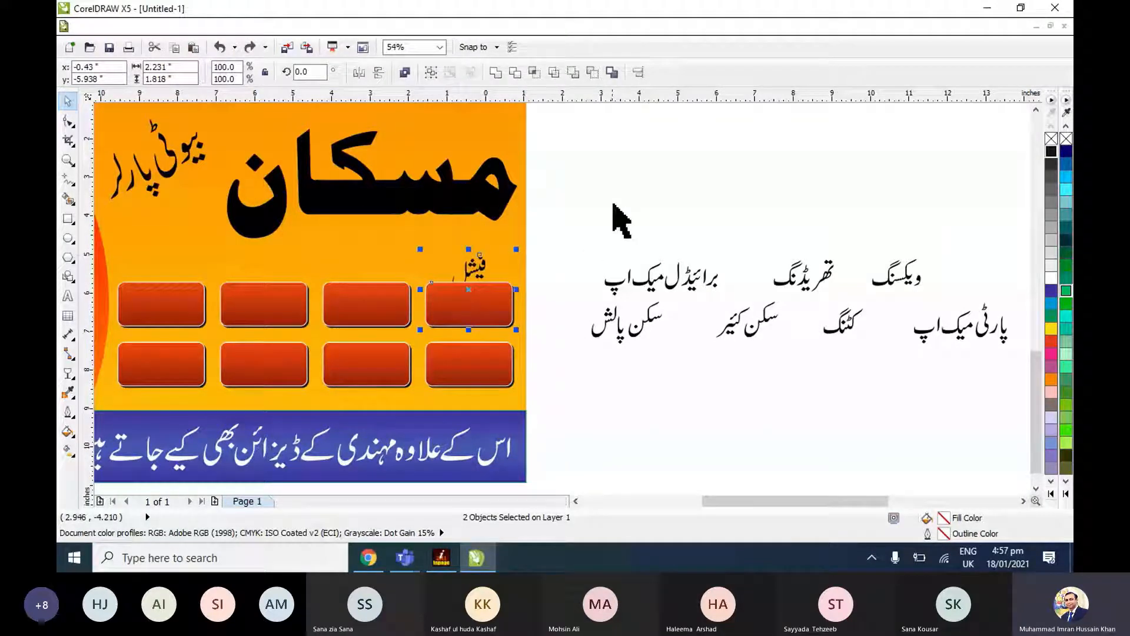
{"action": "key", "text": "ctrl+z"}
{"action": "key", "text": "ctrl+z"}
{"action": "left_click_drag", "start_coordinate": [561, 192], "coordinate": [1022, 391]}
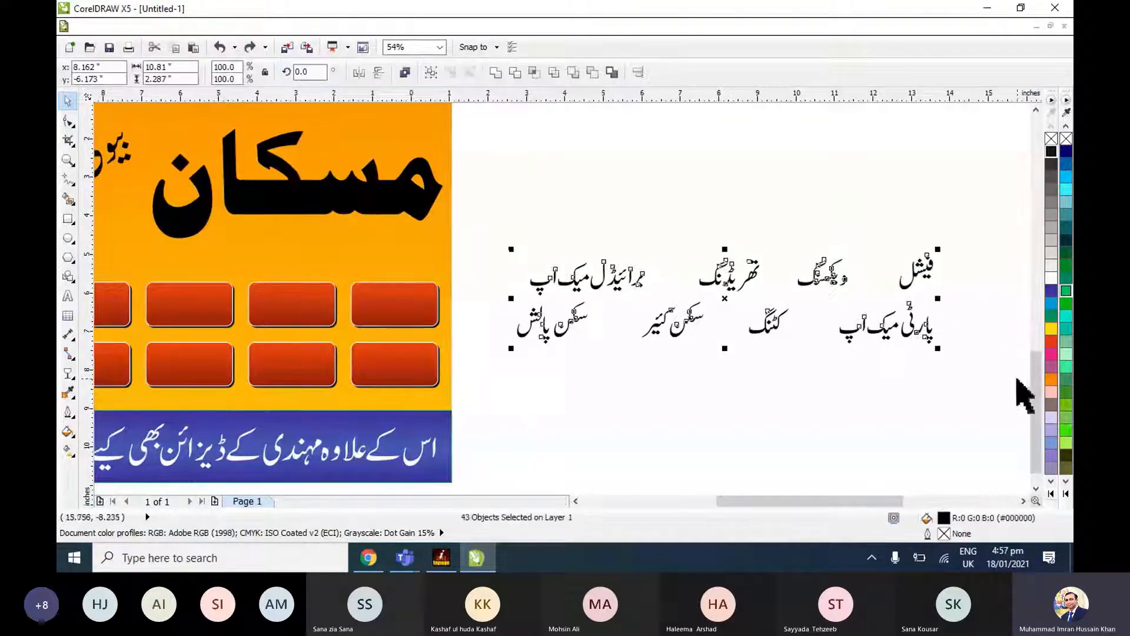
{"action": "left_click", "coordinate": [795, 389]}
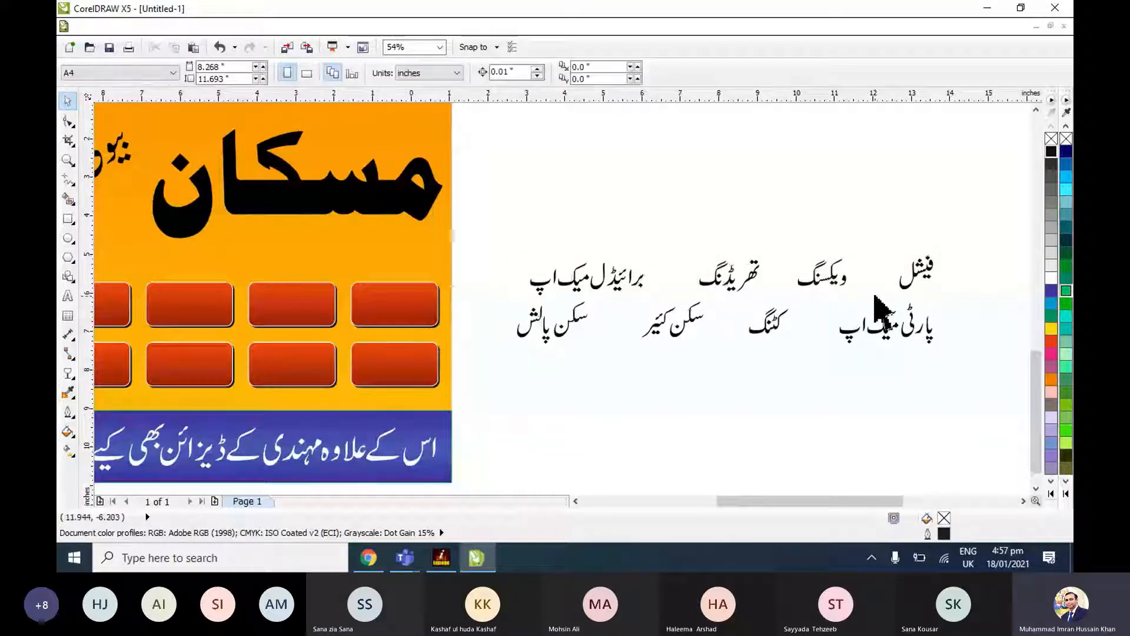
Centre the service name فیشل horizontally and vertically on the rightmost box of the upper row.
{"action": "left_click", "coordinate": [923, 282]}
{"action": "left_click", "coordinate": [393, 306], "text": "shift"}
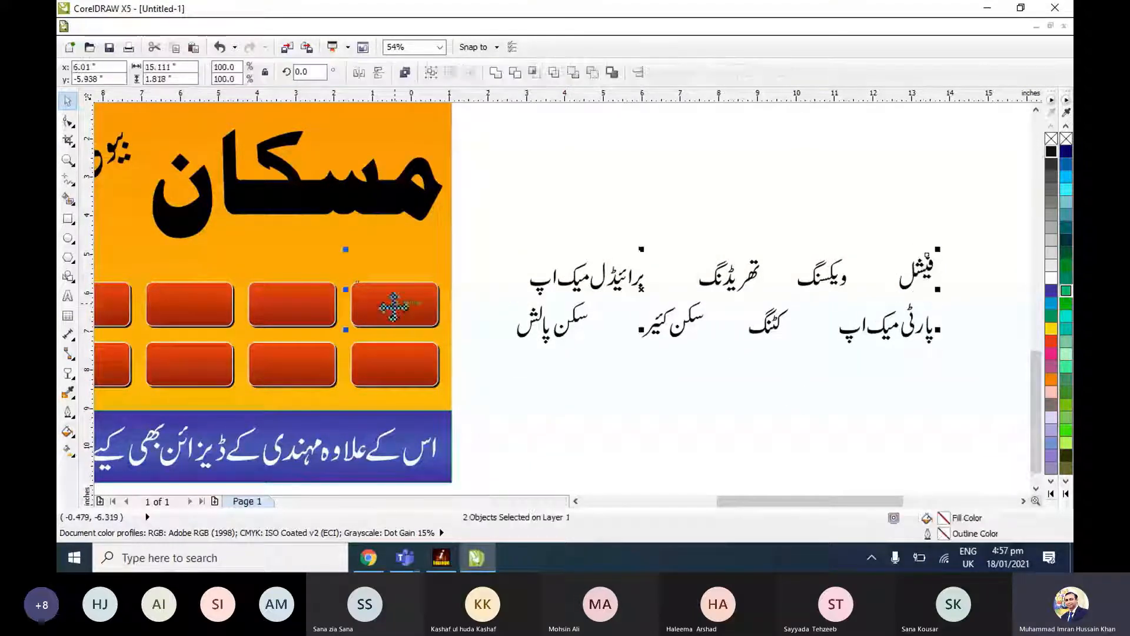
{"action": "key", "text": "c"}
{"action": "key", "text": "e"}
{"action": "key", "text": "Escape"}
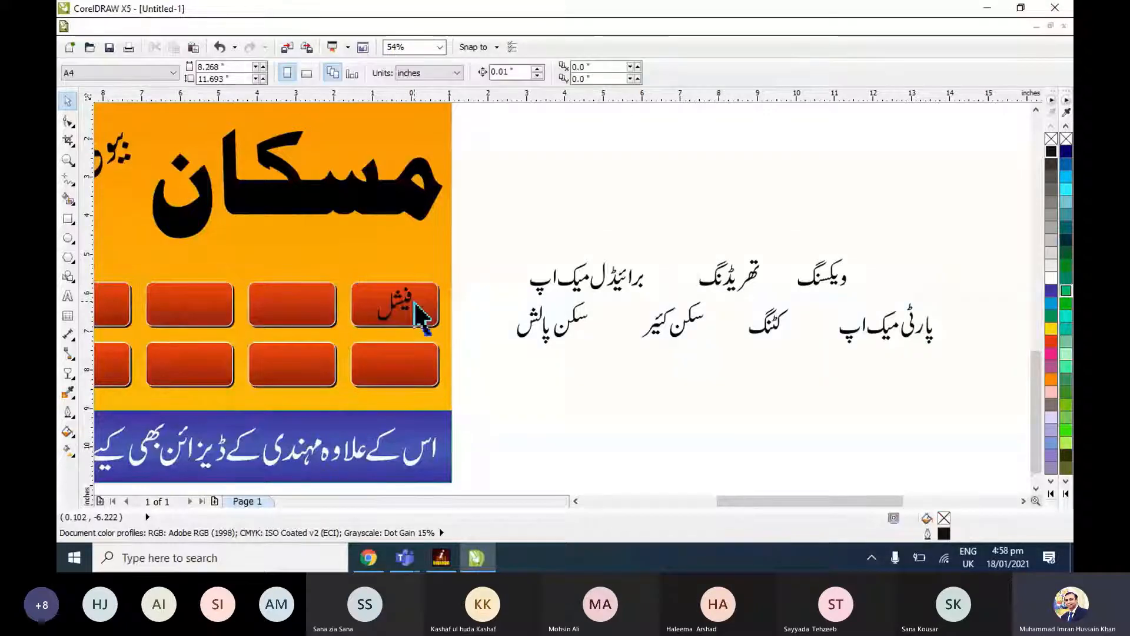
Group the letters of ویکسنگ and centre the group on the second box from the right in the upper row.
{"action": "left_click", "coordinate": [821, 284]}
{"action": "left_click_drag", "start_coordinate": [783, 230], "coordinate": [875, 299]}
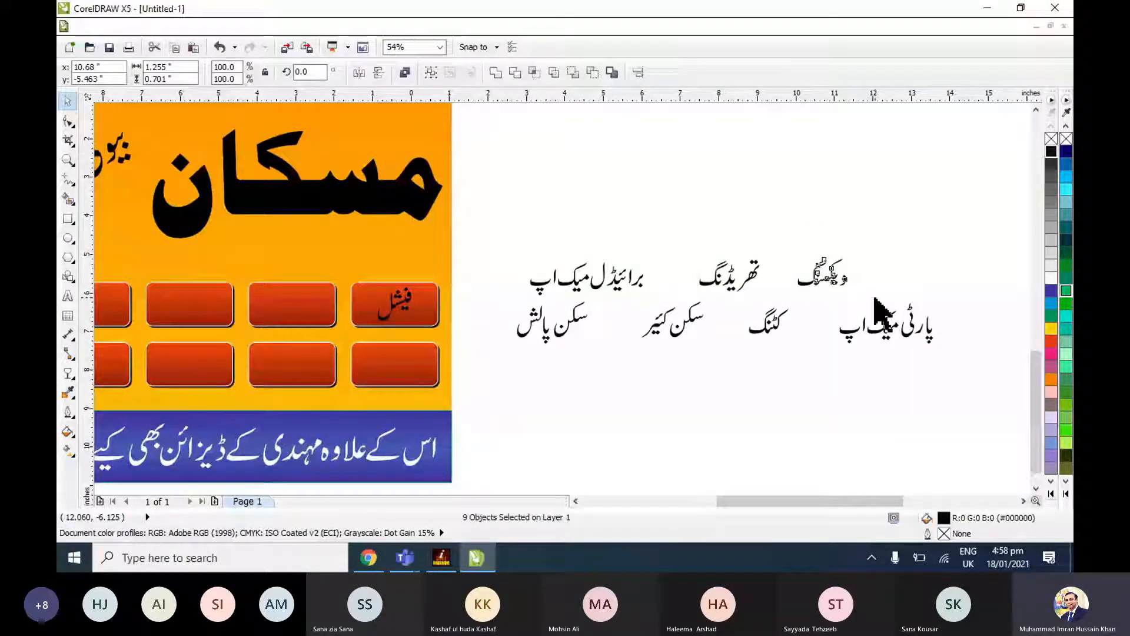
{"action": "key", "text": "ctrl+g"}
{"action": "left_click", "coordinate": [316, 310], "text": "shift"}
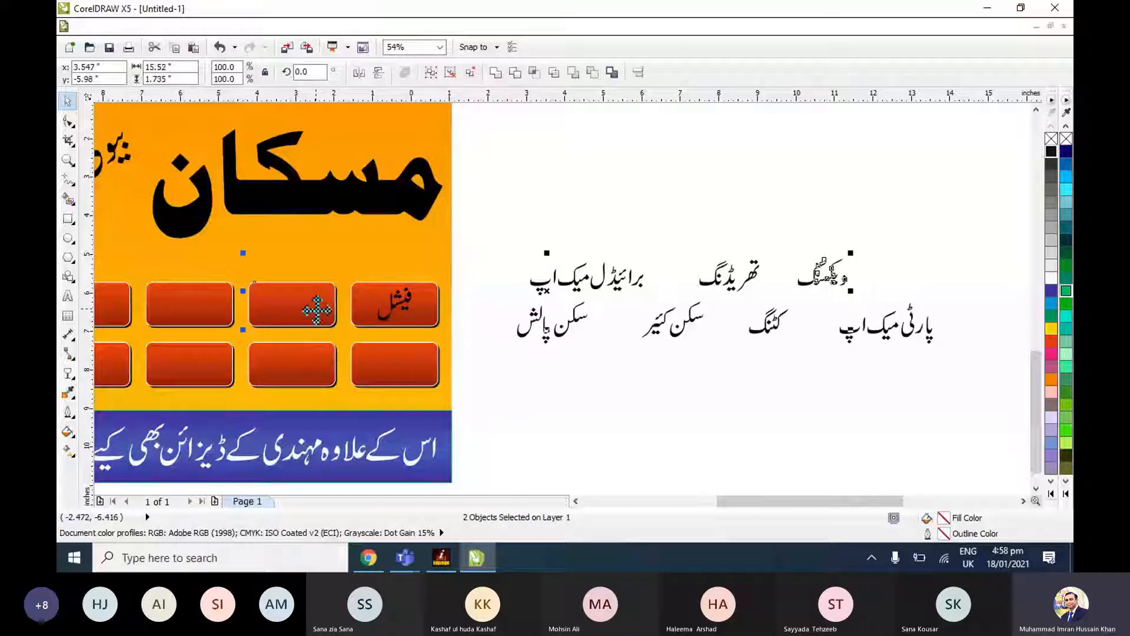
{"action": "key", "text": "c"}
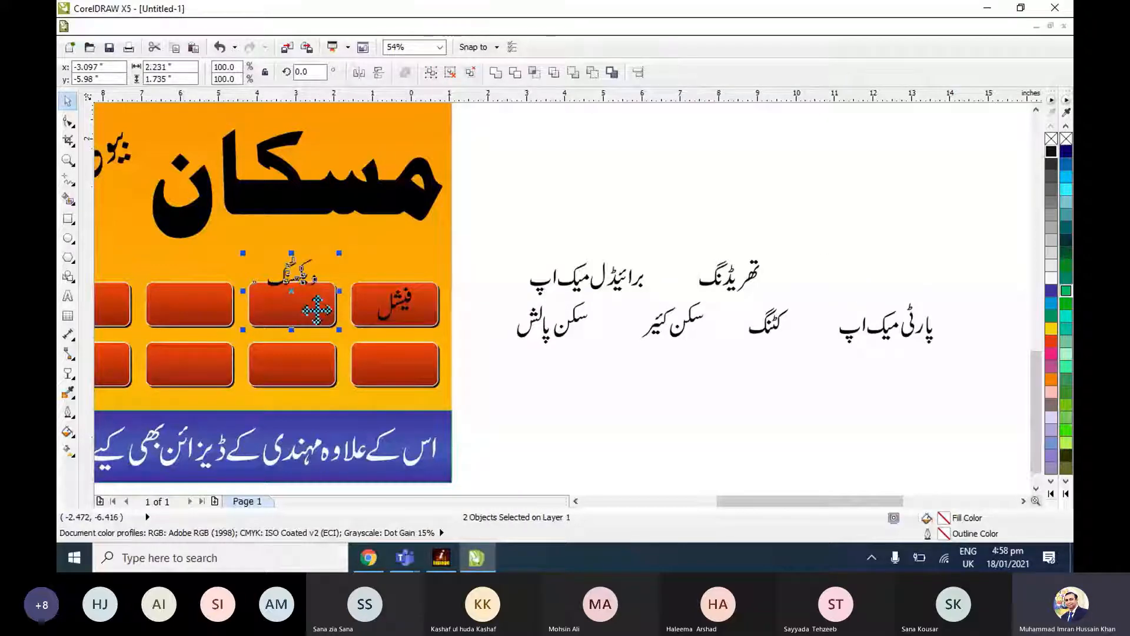
{"action": "key", "text": "e"}
{"action": "left_click", "coordinate": [565, 232]}
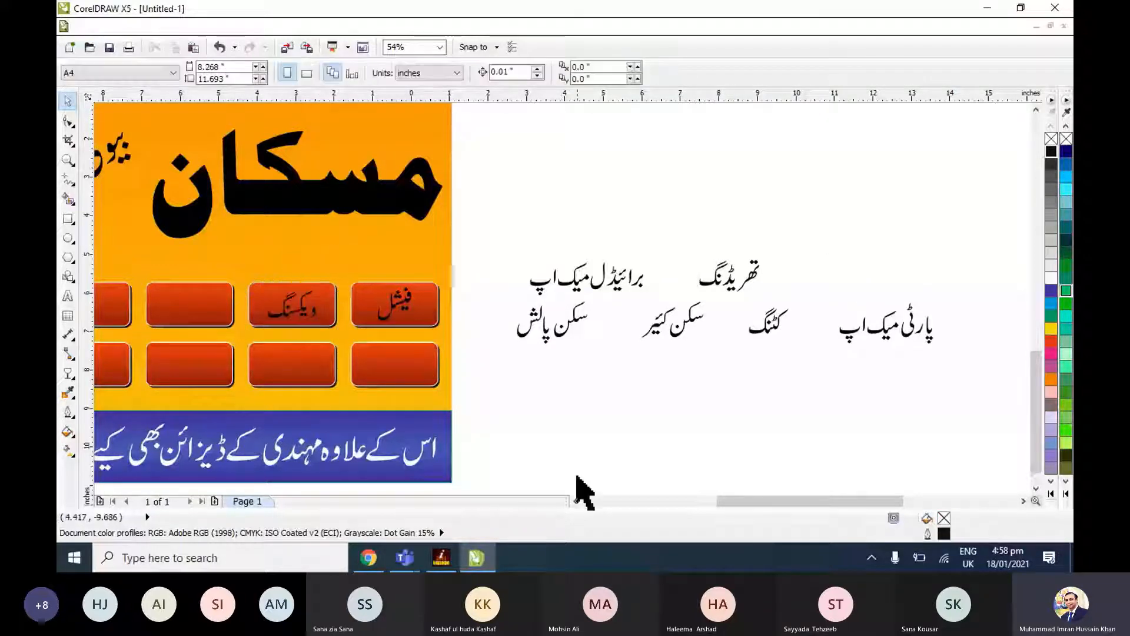
Group the letters of تھریڈنگ and centre the group on the third box from the right in the upper row.
{"action": "left_click", "coordinate": [575, 501]}
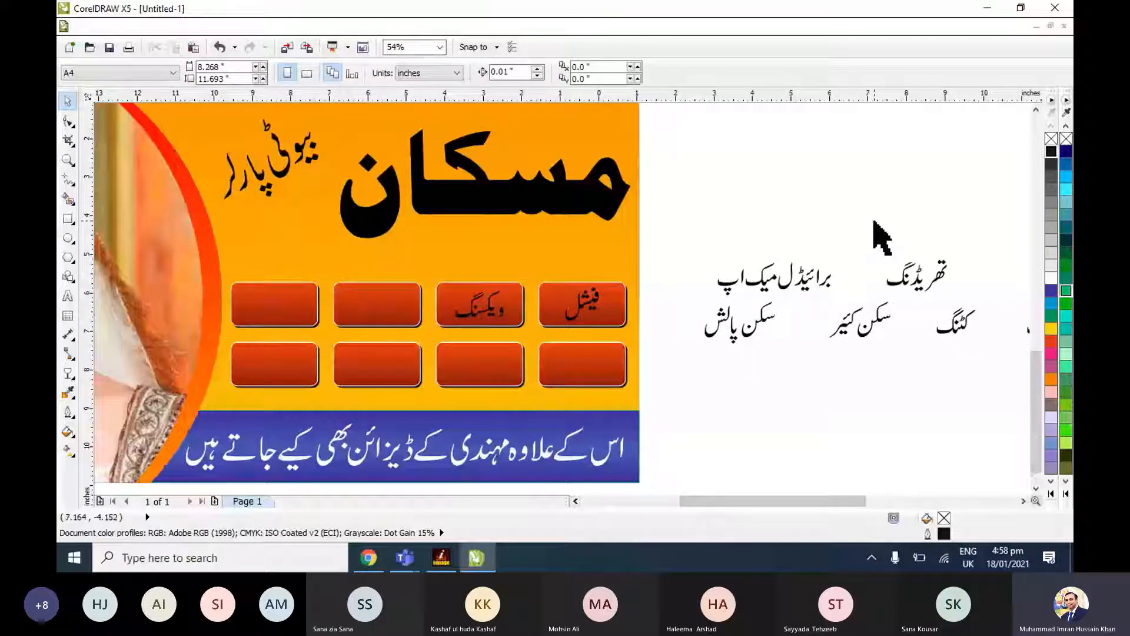
{"action": "left_click_drag", "start_coordinate": [866, 224], "coordinate": [975, 291]}
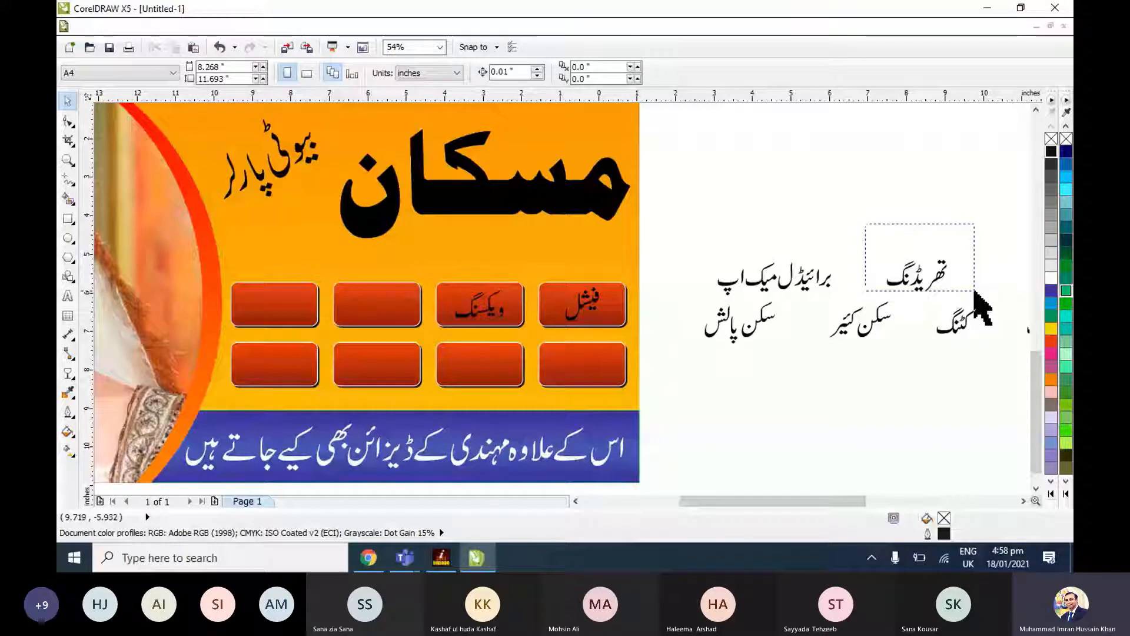
{"action": "left_click_drag", "start_coordinate": [974, 290], "coordinate": [974, 291]}
{"action": "left_click", "coordinate": [391, 313], "text": "shift"}
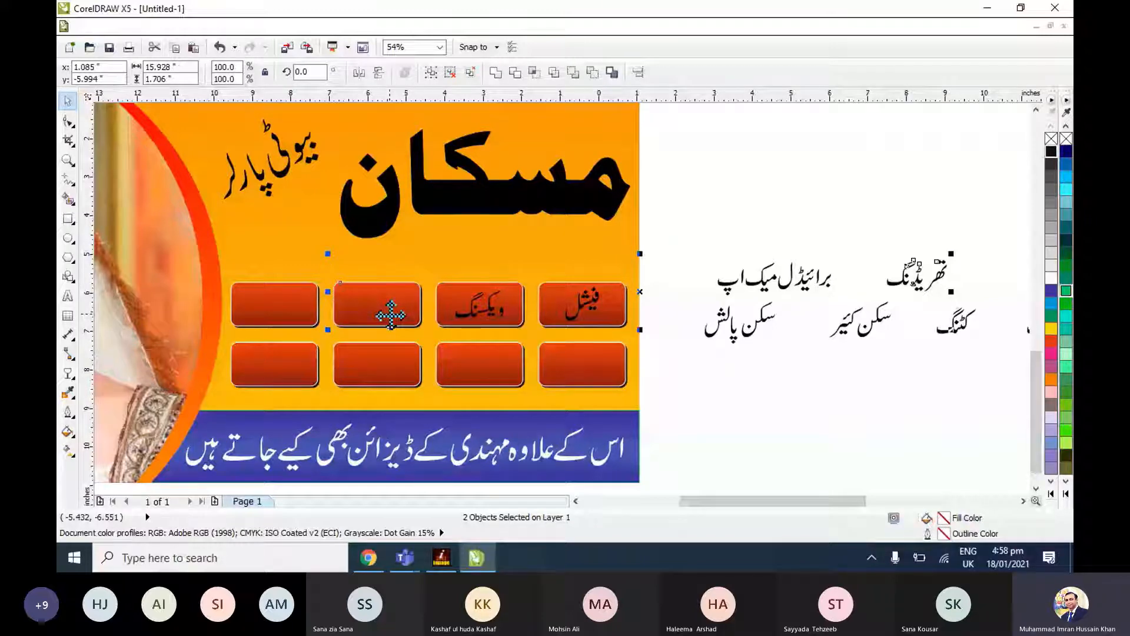
{"action": "key", "text": "c"}
{"action": "key", "text": "e"}
Tighten the spacing in برائیڈل میک اپ by moving the letter ل and the words میک اپ closer to the preceding letters.
{"action": "left_click_drag", "start_coordinate": [695, 242], "coordinate": [857, 298]}
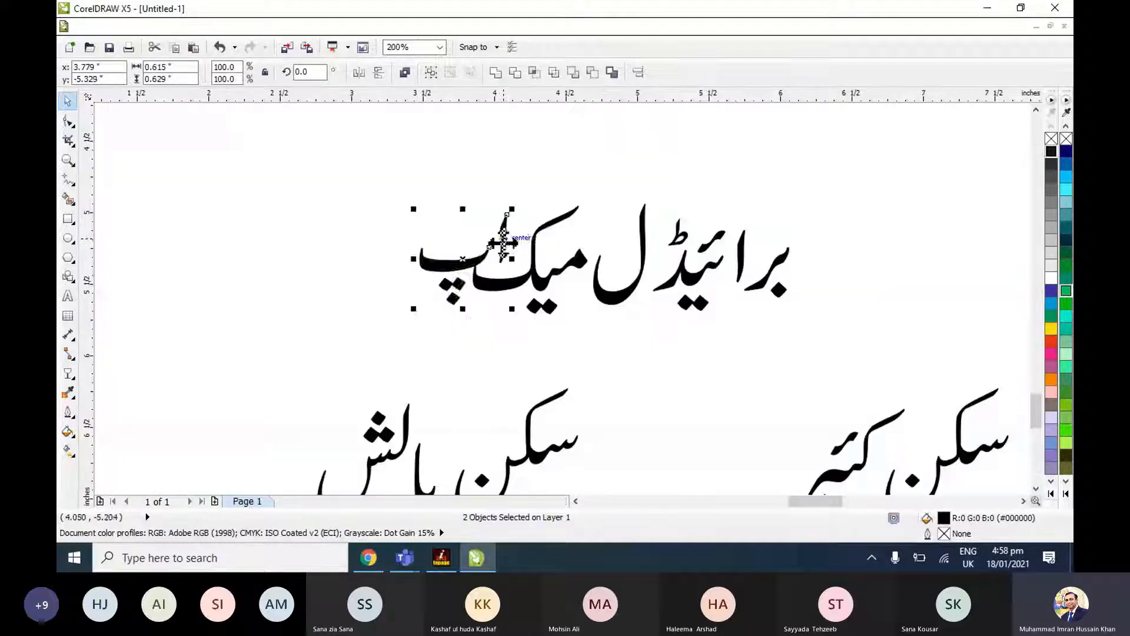
{"action": "left_click_drag", "start_coordinate": [504, 238], "coordinate": [501, 239]}
{"action": "left_click_drag", "start_coordinate": [354, 162], "coordinate": [580, 310]}
{"action": "left_click_drag", "start_coordinate": [568, 257], "coordinate": [585, 254]}
{"action": "left_click", "coordinate": [613, 306]}
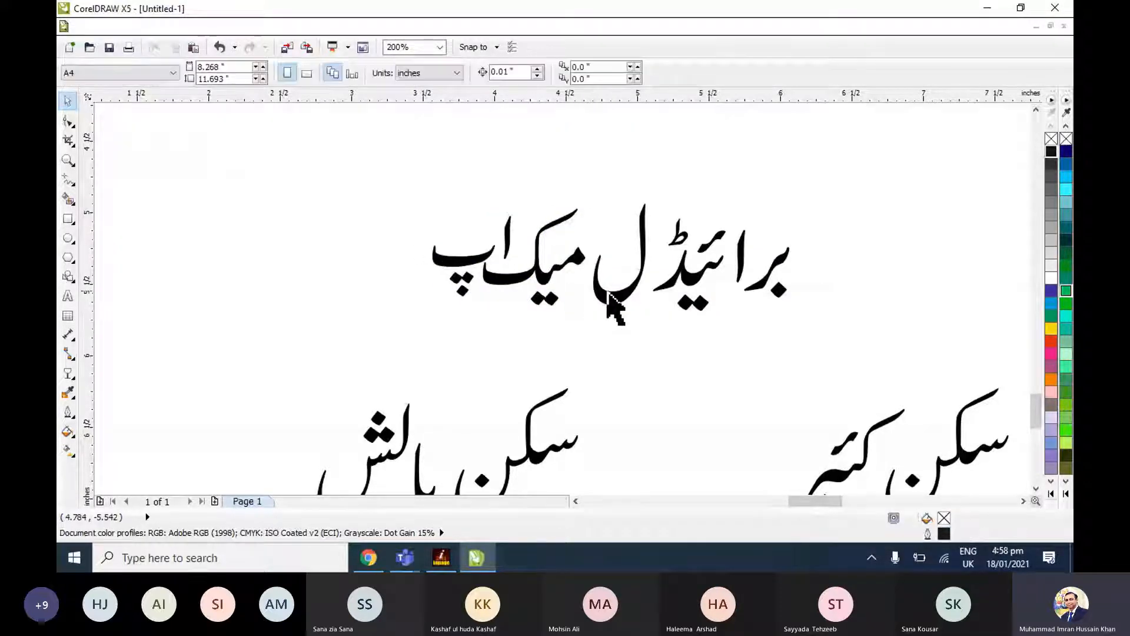
{"action": "left_click_drag", "start_coordinate": [608, 292], "coordinate": [621, 292]}
{"action": "left_click_drag", "start_coordinate": [595, 331], "coordinate": [419, 191]}
{"action": "left_click_drag", "start_coordinate": [548, 274], "coordinate": [563, 275]}
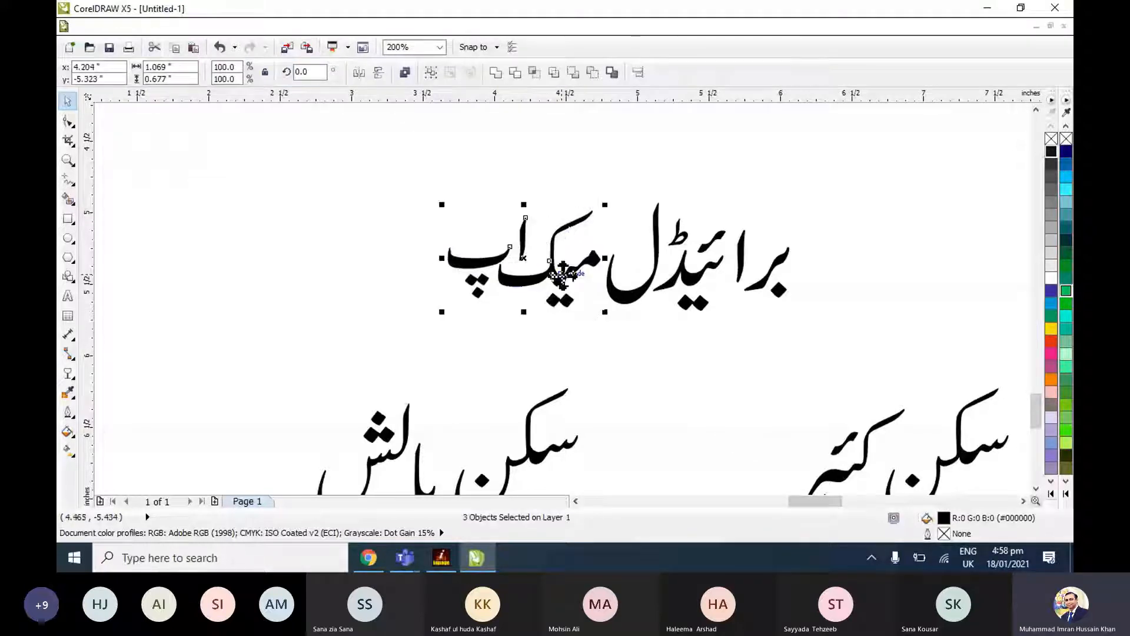
{"action": "left_click", "coordinate": [665, 192]}
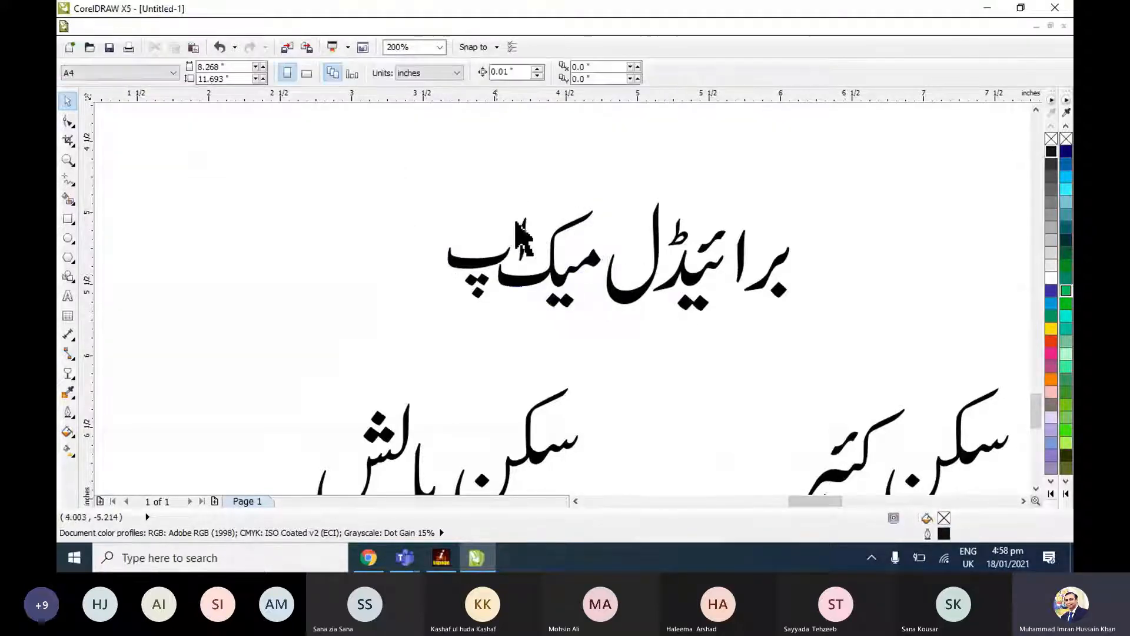
Close the gaps at the start of برائیڈل by moving its first alif and the letters بر toward the rest of the word.
{"action": "left_click", "coordinate": [747, 274]}
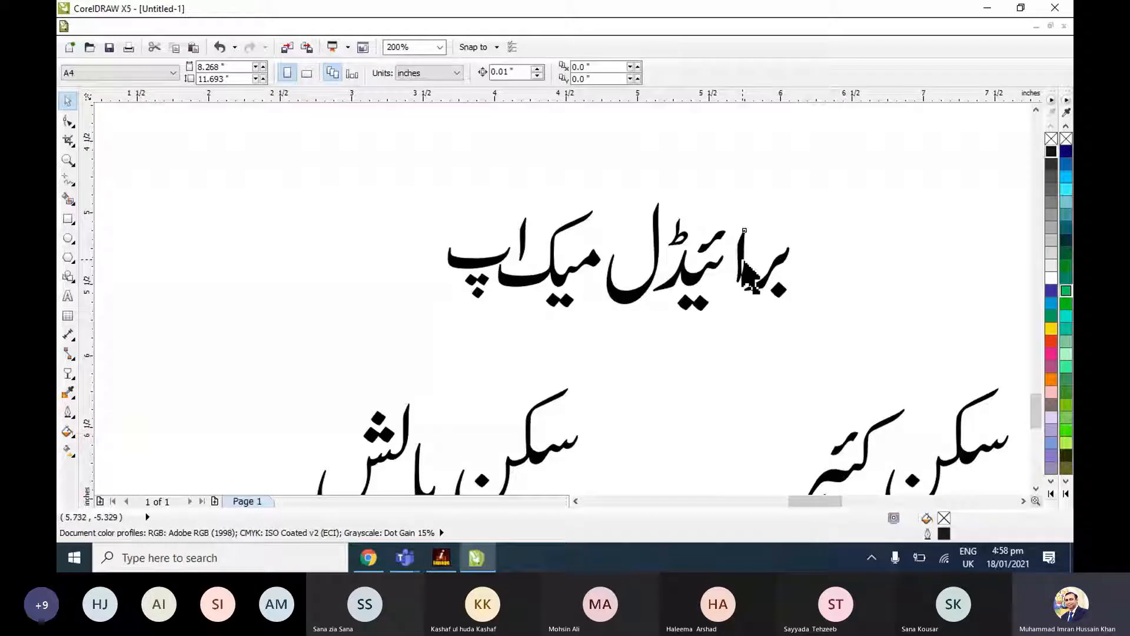
{"action": "left_click", "coordinate": [747, 209]}
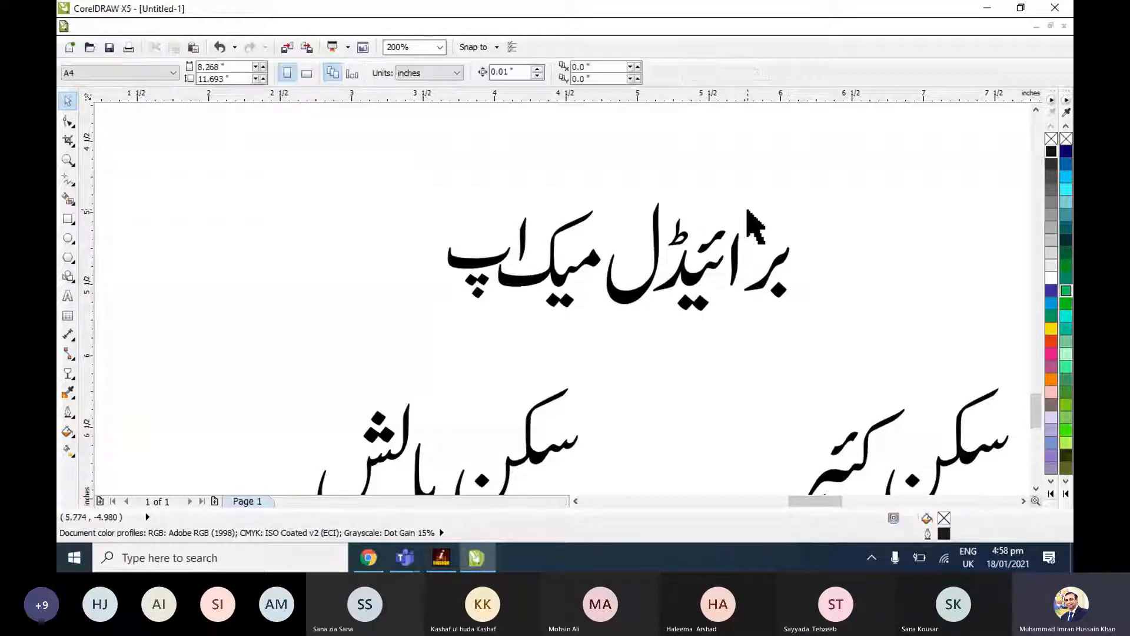
{"action": "left_click_drag", "start_coordinate": [826, 225], "coordinate": [744, 288]}
{"action": "left_click", "coordinate": [795, 264]}
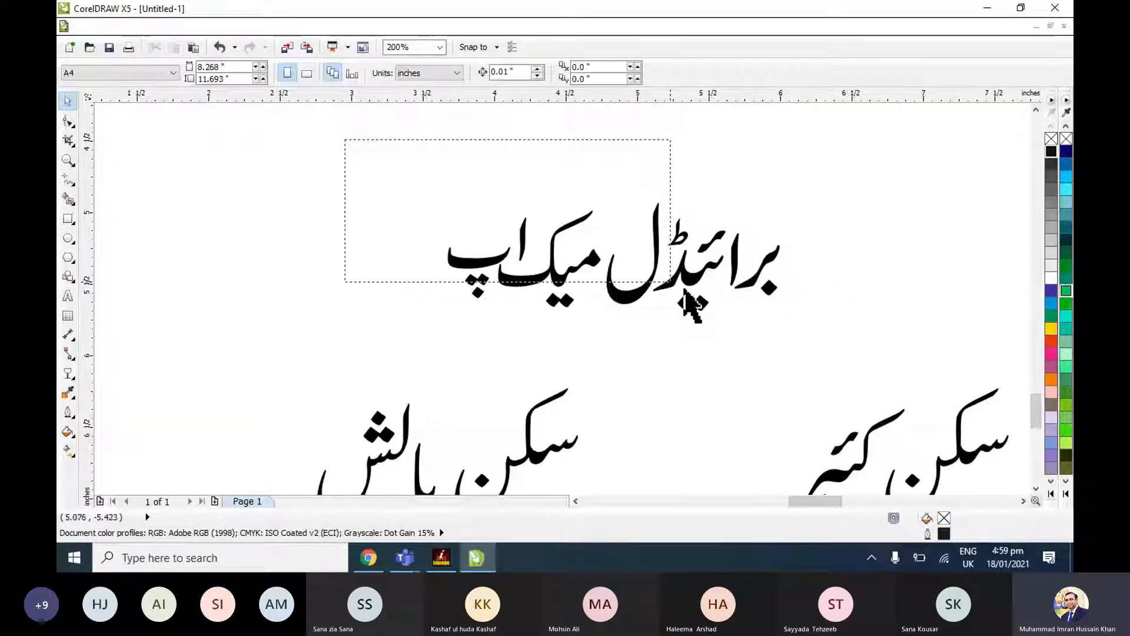
Shrink برائیڈل میک اپ to about 2.15 by 0.70 inches and group its eight letter shapes.
{"action": "left_click_drag", "start_coordinate": [794, 332], "coordinate": [808, 326]}
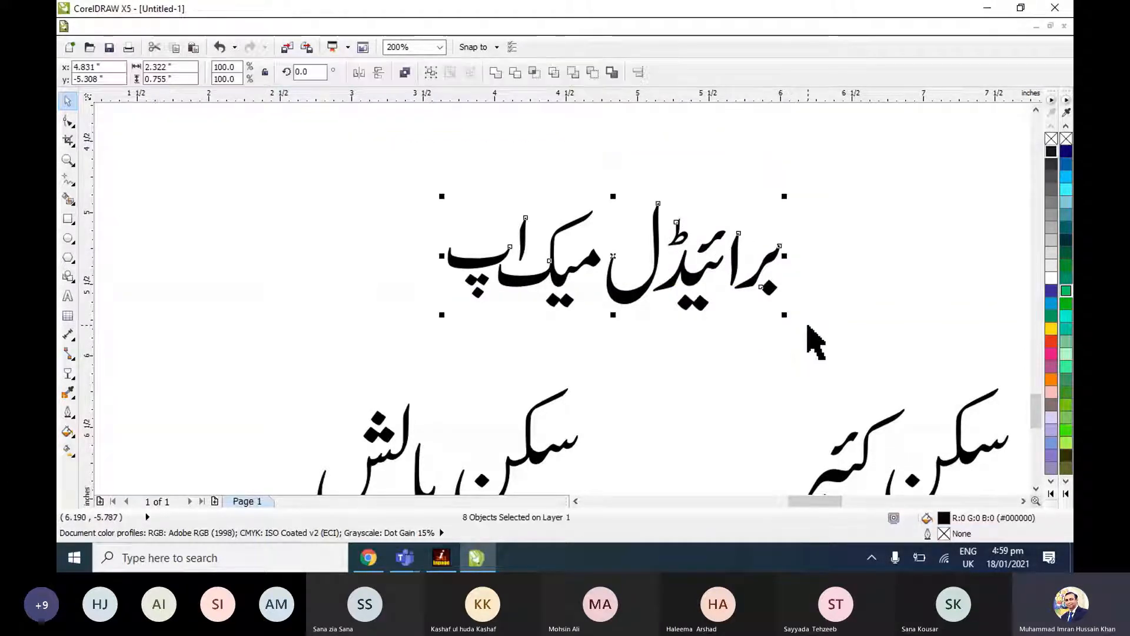
{"action": "left_click_drag", "start_coordinate": [785, 196], "coordinate": [759, 204]}
{"action": "key", "text": "F4"}
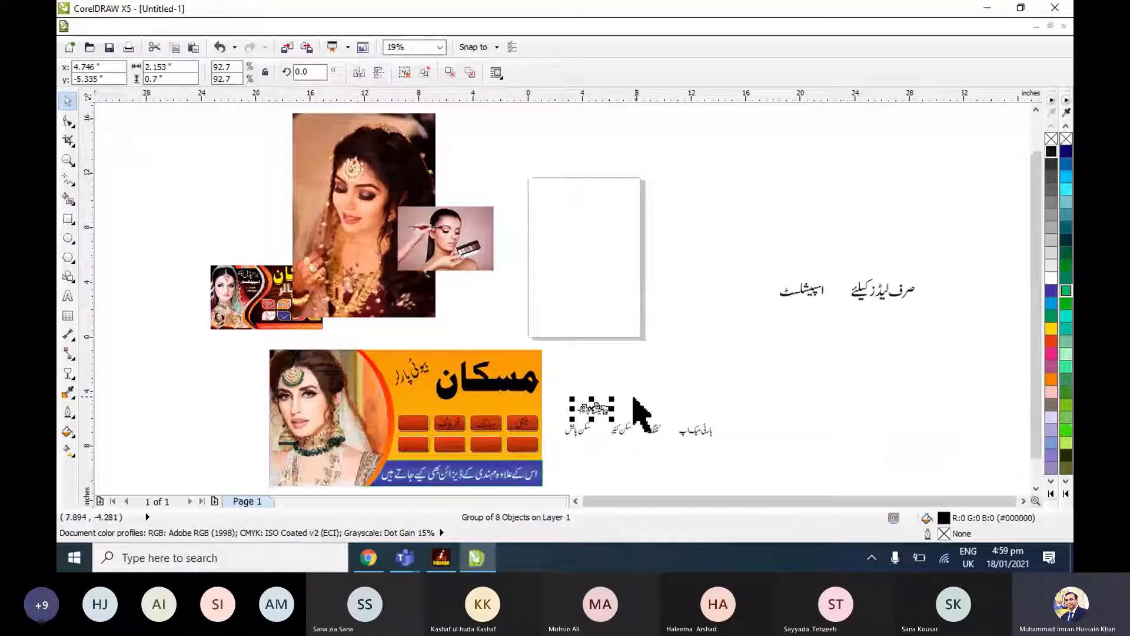
Centre the برائیڈل میک اپ group on the leftmost box of the upper row and check its fit.
{"action": "left_click", "coordinate": [415, 424], "text": "shift"}
{"action": "key", "text": "c"}
{"action": "key", "text": "e"}
{"action": "key", "text": "shift+F2"}
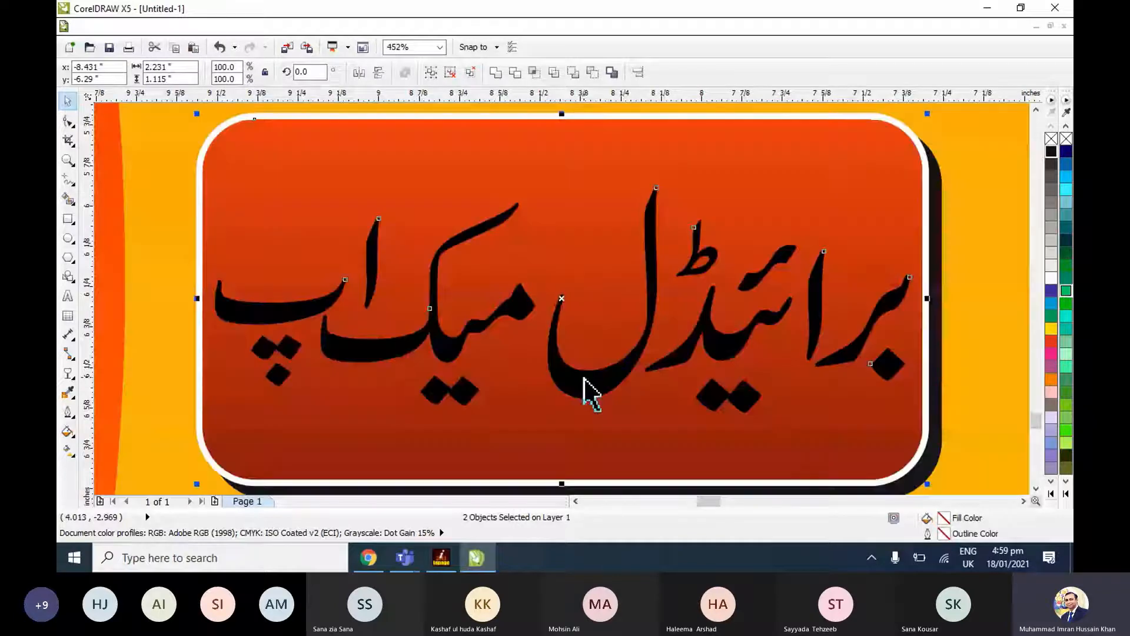
{"action": "key", "text": "Escape"}
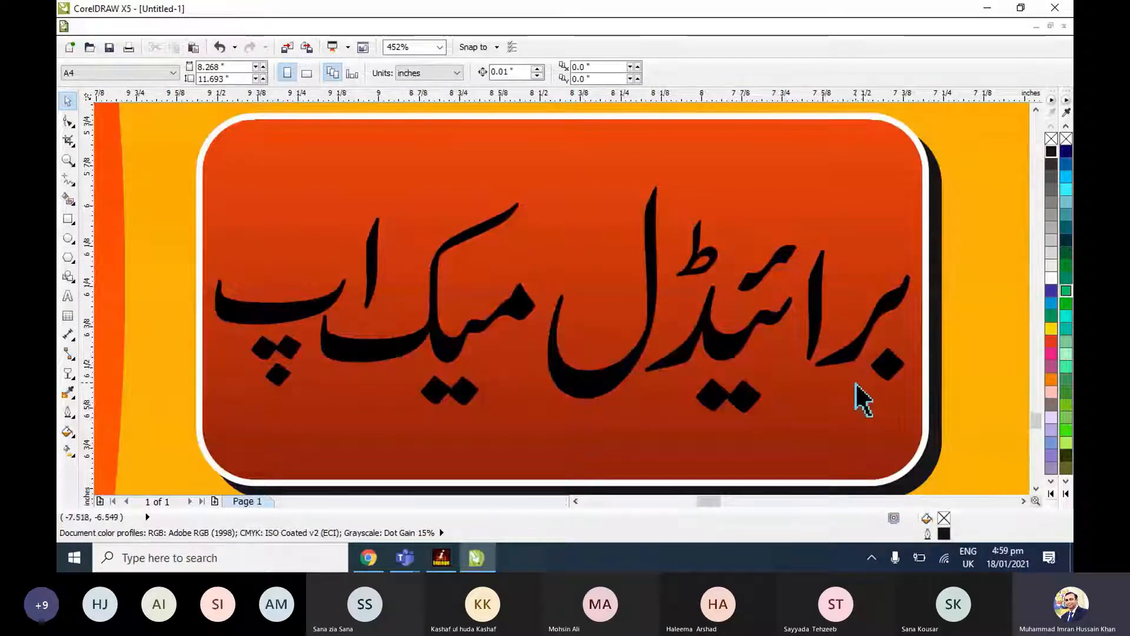
{"action": "key", "text": "F4"}
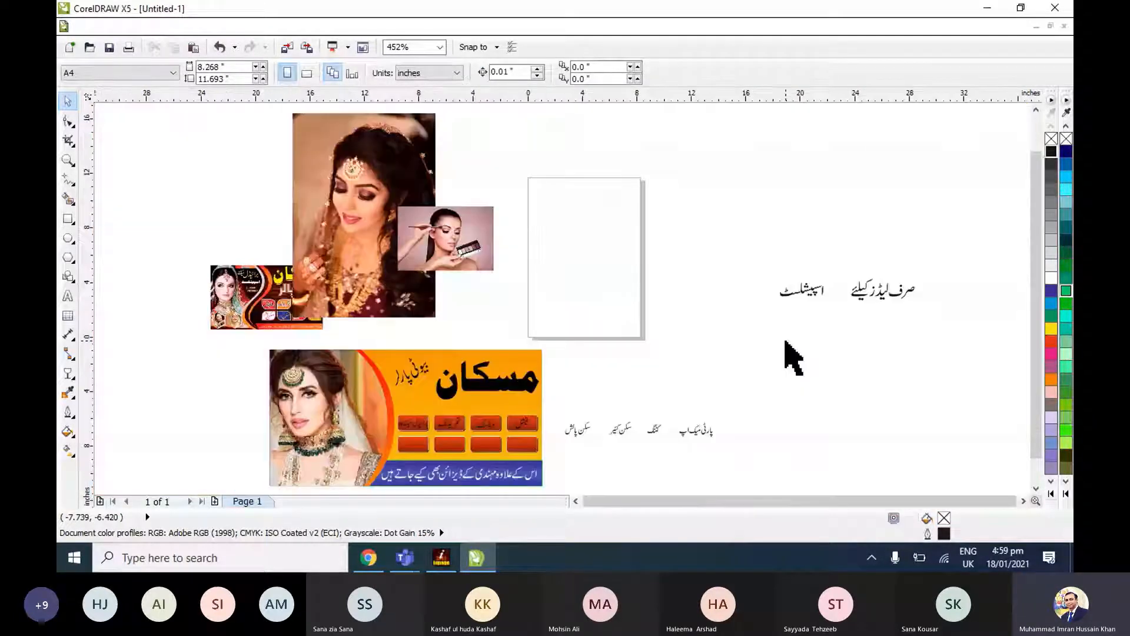
Close the gaps in پارٹی میک اپ by moving the final پ toward its alif, اپ toward میک, and میک اپ toward پارٹی.
{"action": "left_click_drag", "start_coordinate": [786, 382], "coordinate": [542, 484]}
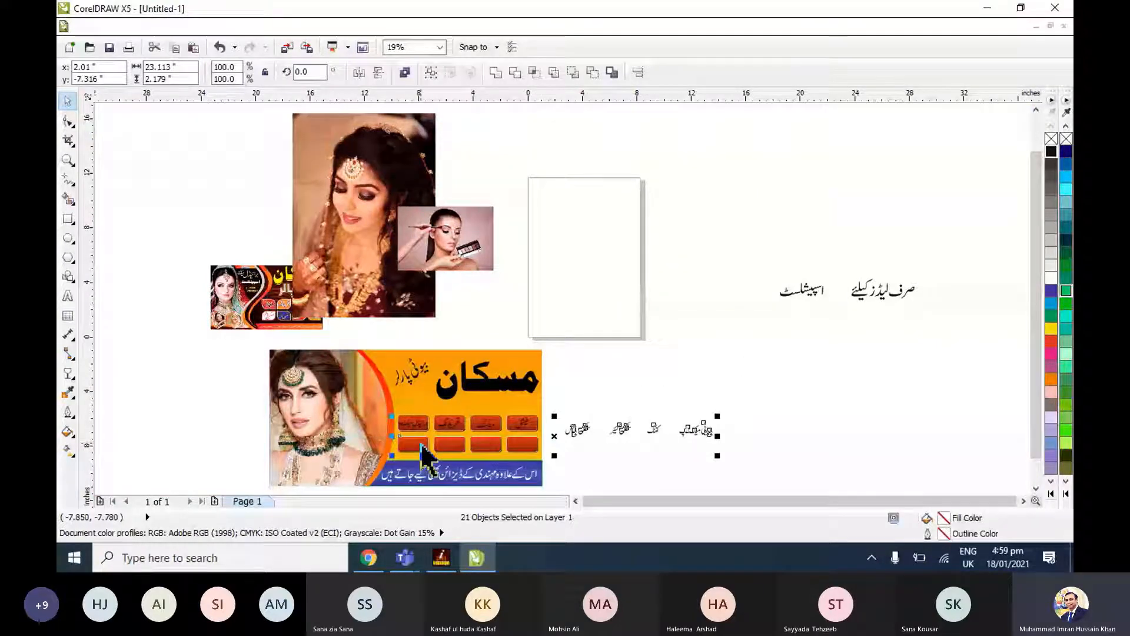
{"action": "key", "text": "shift+F2"}
{"action": "left_click", "coordinate": [886, 232]}
{"action": "left_click_drag", "start_coordinate": [885, 232], "coordinate": [1023, 321]}
{"action": "key", "text": "shift+F2"}
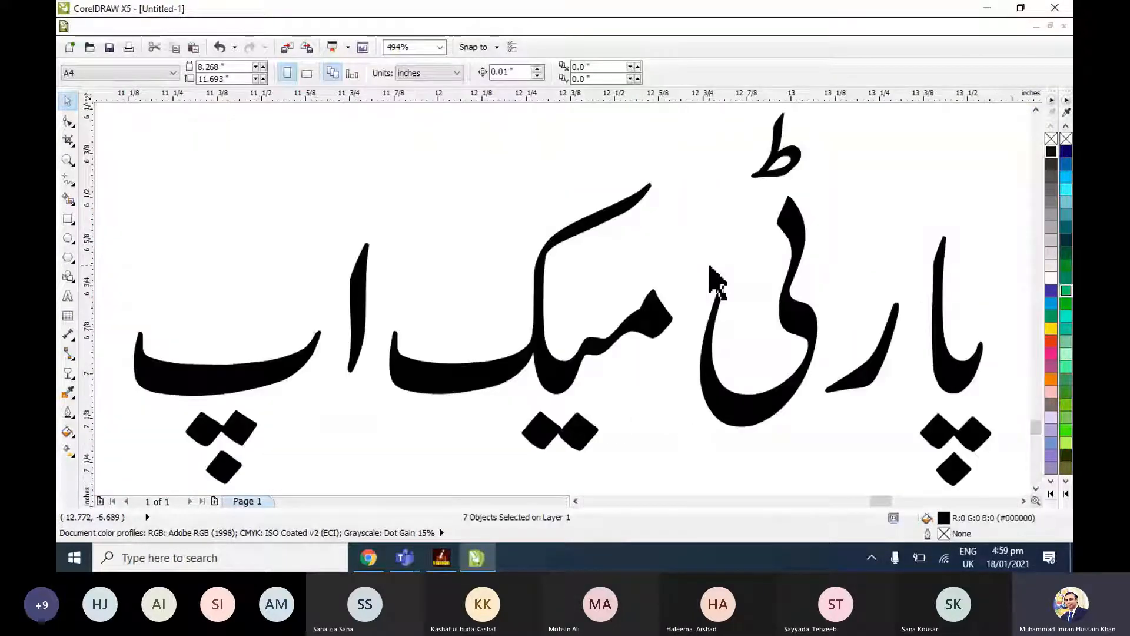
{"action": "scroll", "coordinate": [677, 295], "scroll_direction": "down", "scroll_amount": 1}
{"action": "left_click_drag", "start_coordinate": [453, 354], "coordinate": [464, 352]}
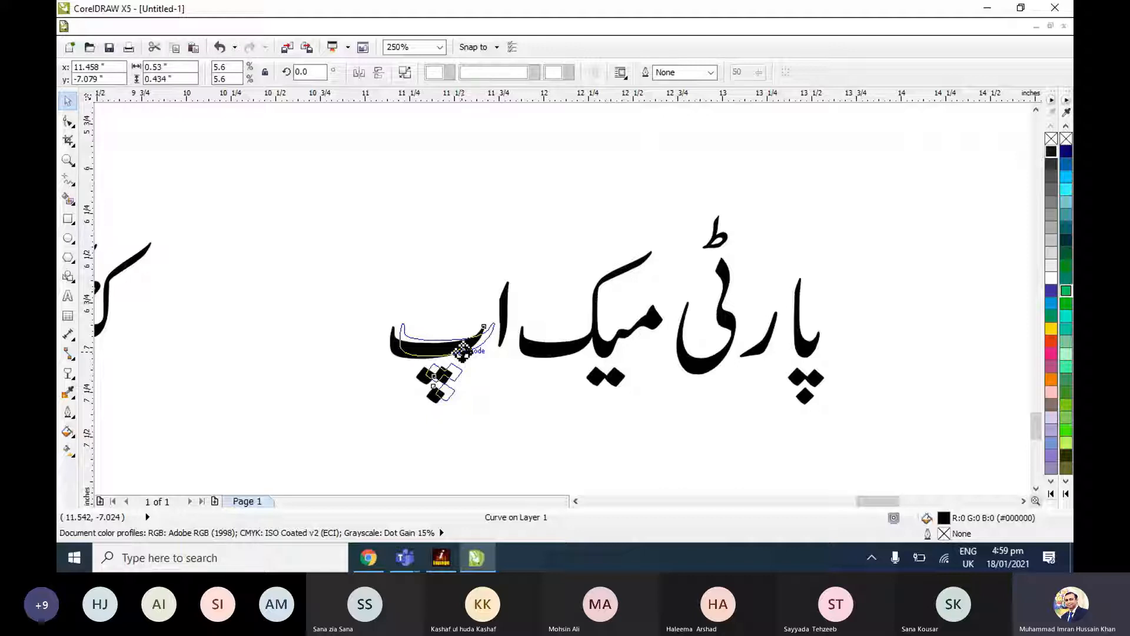
{"action": "left_click_drag", "start_coordinate": [464, 351], "coordinate": [464, 352]}
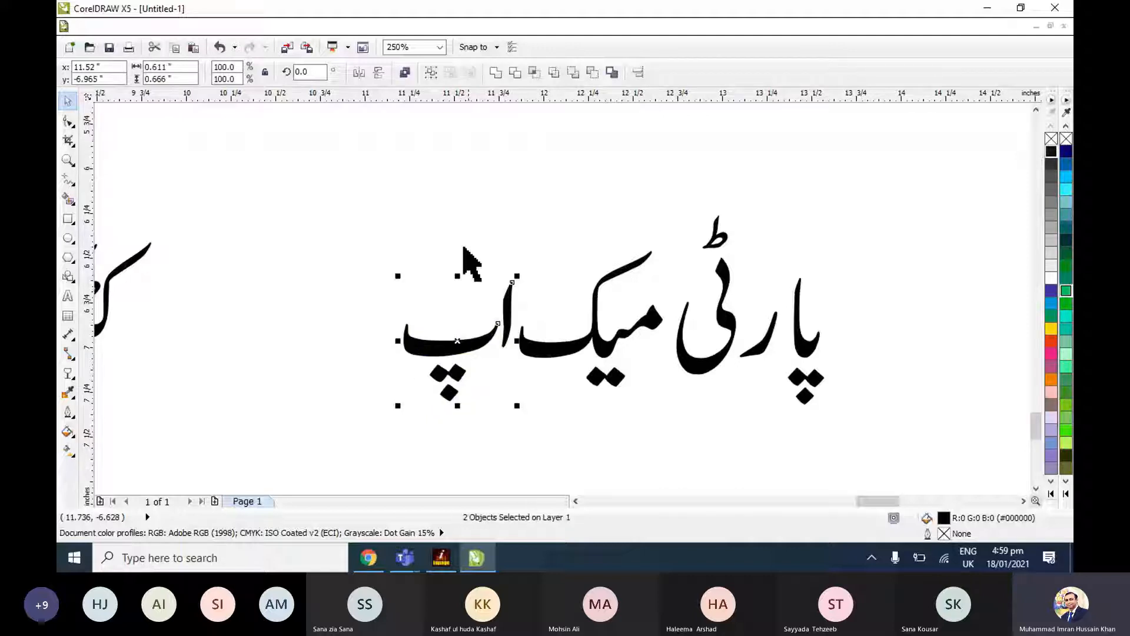
{"action": "left_click_drag", "start_coordinate": [612, 339], "coordinate": [623, 341]}
{"action": "left_click", "coordinate": [789, 260]}
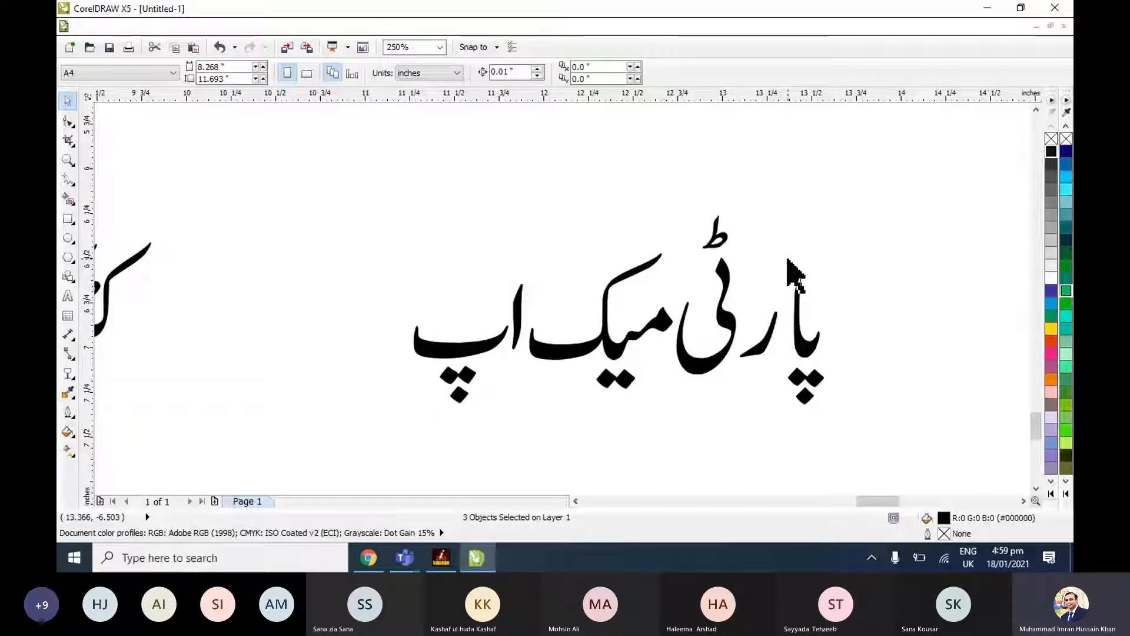
Move the letter ر and the letters پا toward the rest of پارٹی, and group the seven shapes of پارٹی میک اپ.
{"action": "left_click_drag", "start_coordinate": [772, 339], "coordinate": [762, 340]}
{"action": "left_click_drag", "start_coordinate": [775, 257], "coordinate": [847, 451]}
{"action": "left_click_drag", "start_coordinate": [807, 352], "coordinate": [787, 343]}
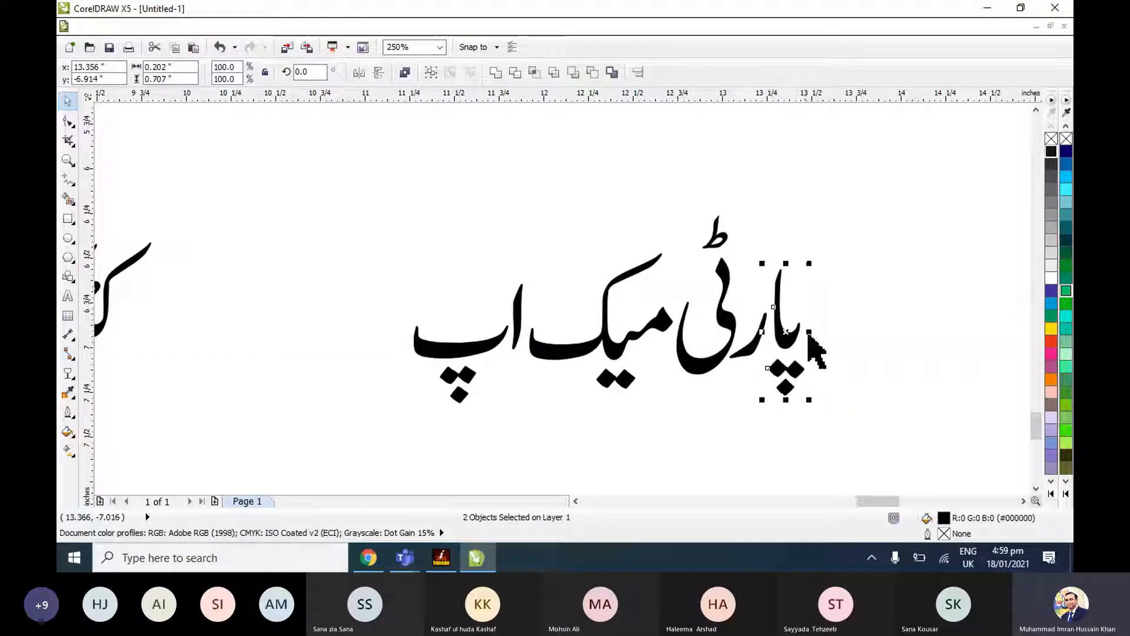
{"action": "left_click_drag", "start_coordinate": [361, 157], "coordinate": [853, 452]}
{"action": "key", "text": "ctrl+g"}
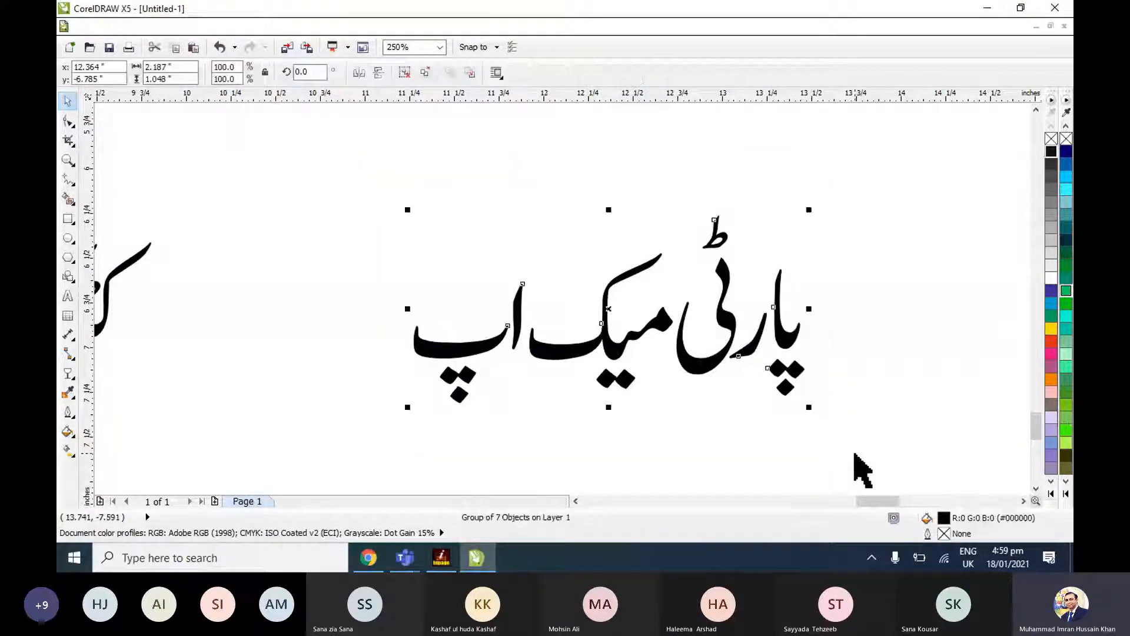
Centre the پارٹی میک اپ group on the rightmost box of the lower row and check its fit.
{"action": "key", "text": "F4"}
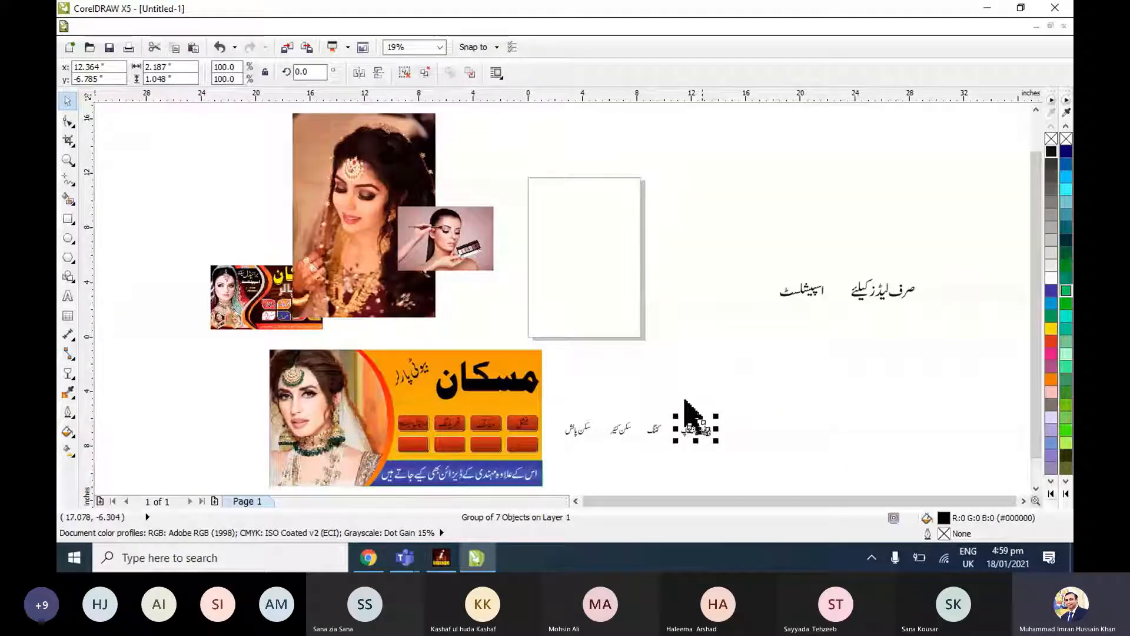
{"action": "left_click", "coordinate": [522, 445]}
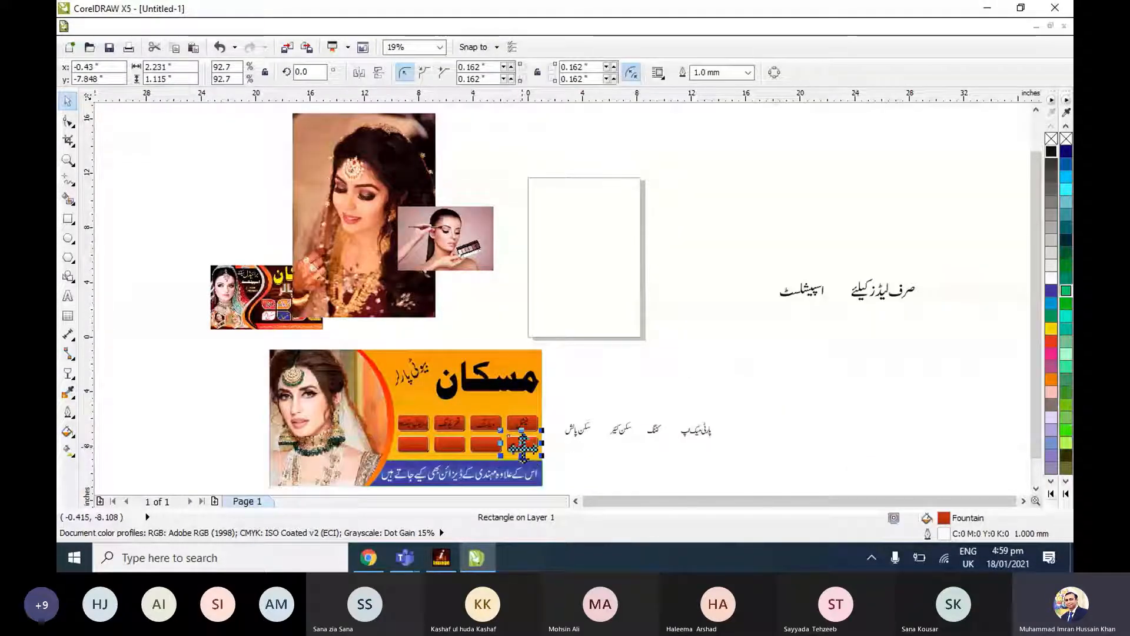
{"action": "left_click", "coordinate": [701, 429]}
{"action": "left_click_drag", "start_coordinate": [523, 445], "coordinate": [523, 446]}
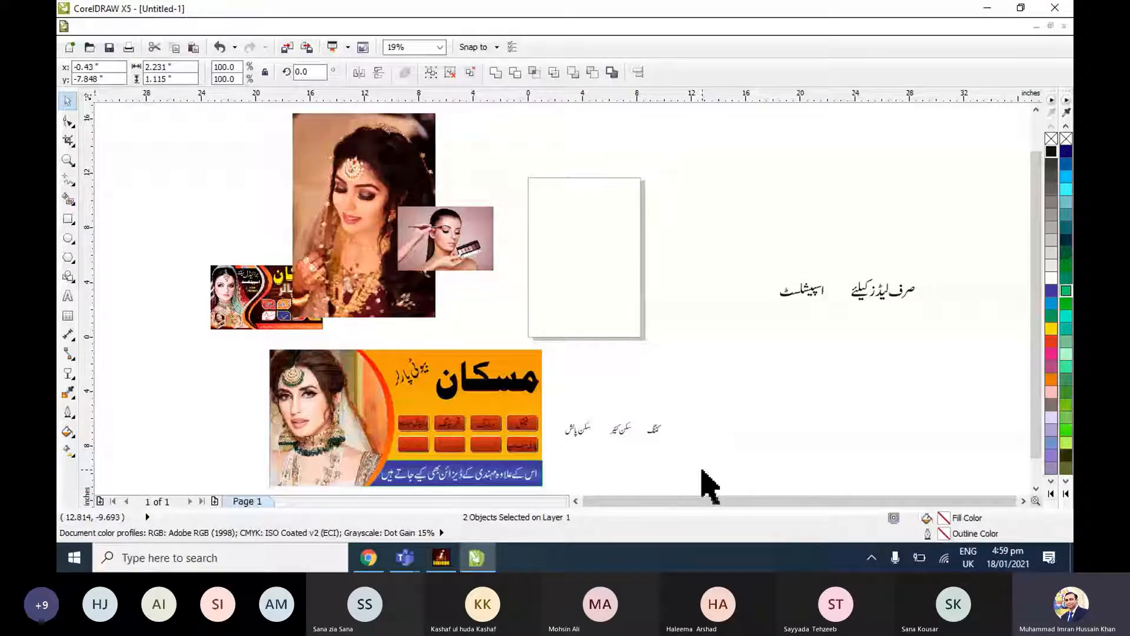
{"action": "left_click", "coordinate": [532, 445]}
{"action": "key", "text": "shift+F2"}
{"action": "scroll", "coordinate": [532, 446], "scroll_direction": "down", "scroll_amount": 2}
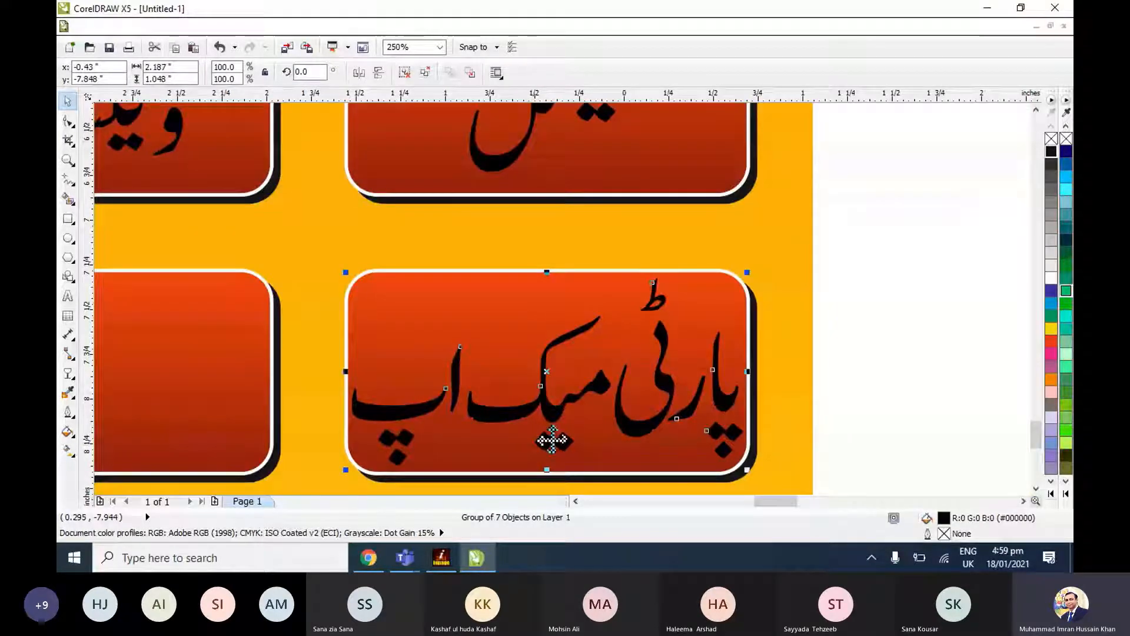
{"action": "left_click", "coordinate": [868, 405]}
{"action": "key", "text": "F4"}
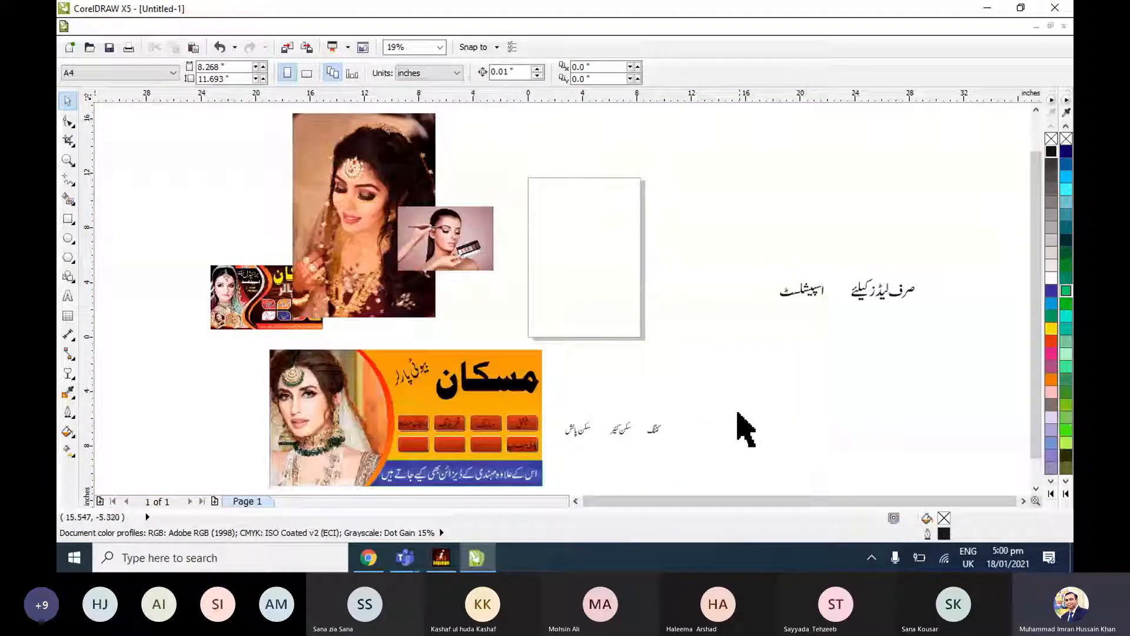
Group the letter shapes of کٹنگ, سکن کئیر and سکن پالش word by word, and centre کٹنگ on the lower row's second box from the right.
{"action": "left_click_drag", "start_coordinate": [737, 413], "coordinate": [393, 460]}
{"action": "key", "text": "shift+F2"}
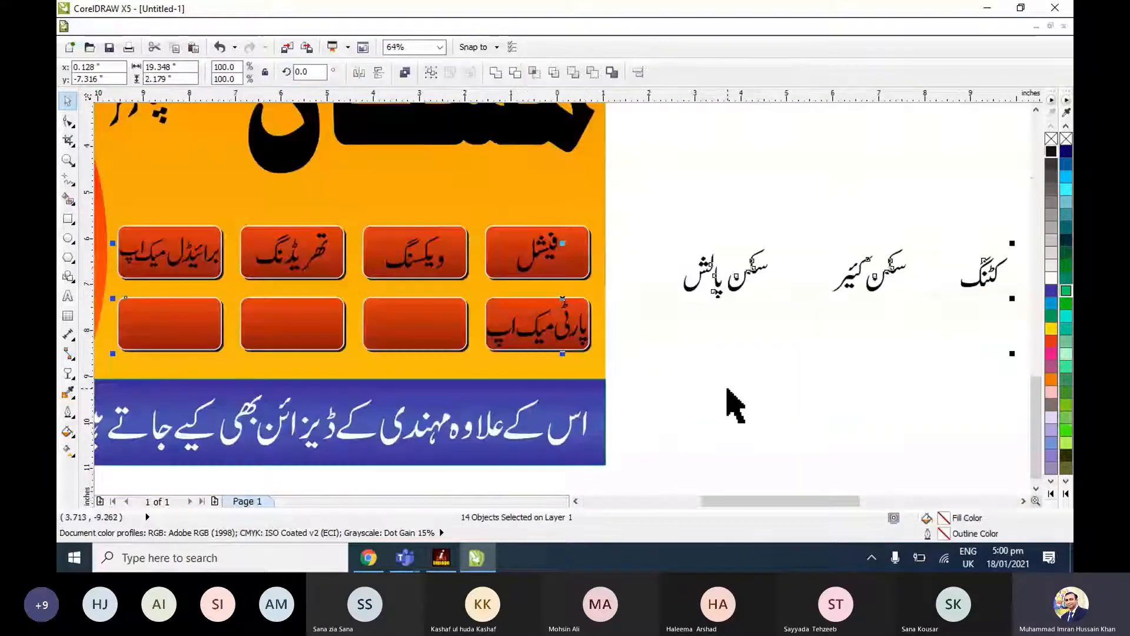
{"action": "left_click", "coordinate": [727, 388]}
{"action": "left_click_drag", "start_coordinate": [941, 231], "coordinate": [1012, 307]}
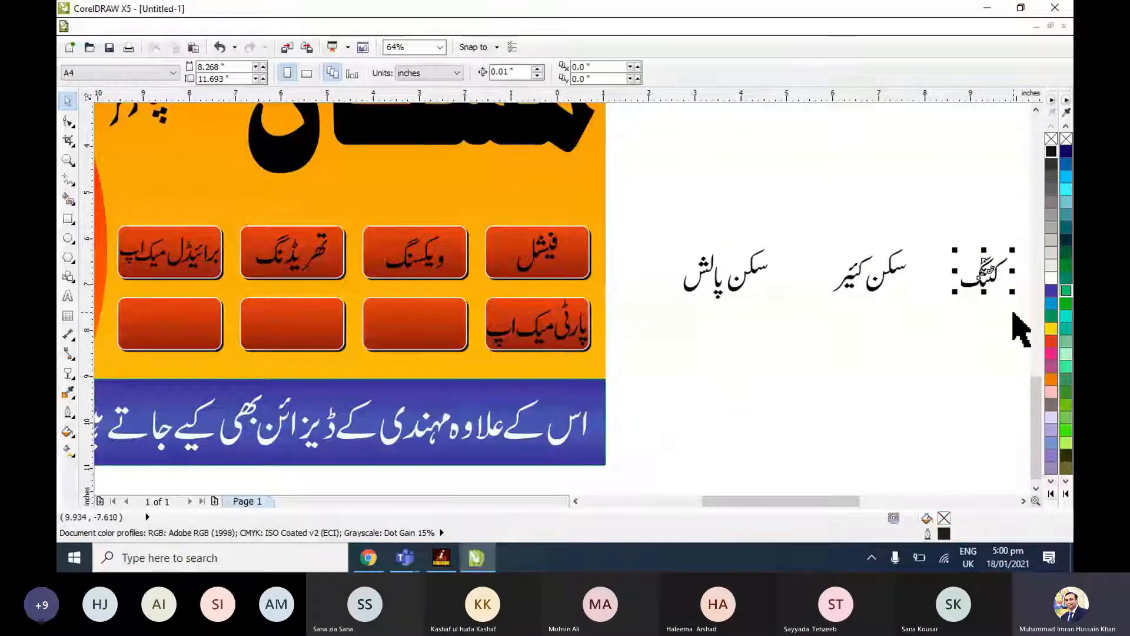
{"action": "left_click_drag", "start_coordinate": [935, 231], "coordinate": [792, 310]}
{"action": "left_click_drag", "start_coordinate": [800, 226], "coordinate": [664, 332]}
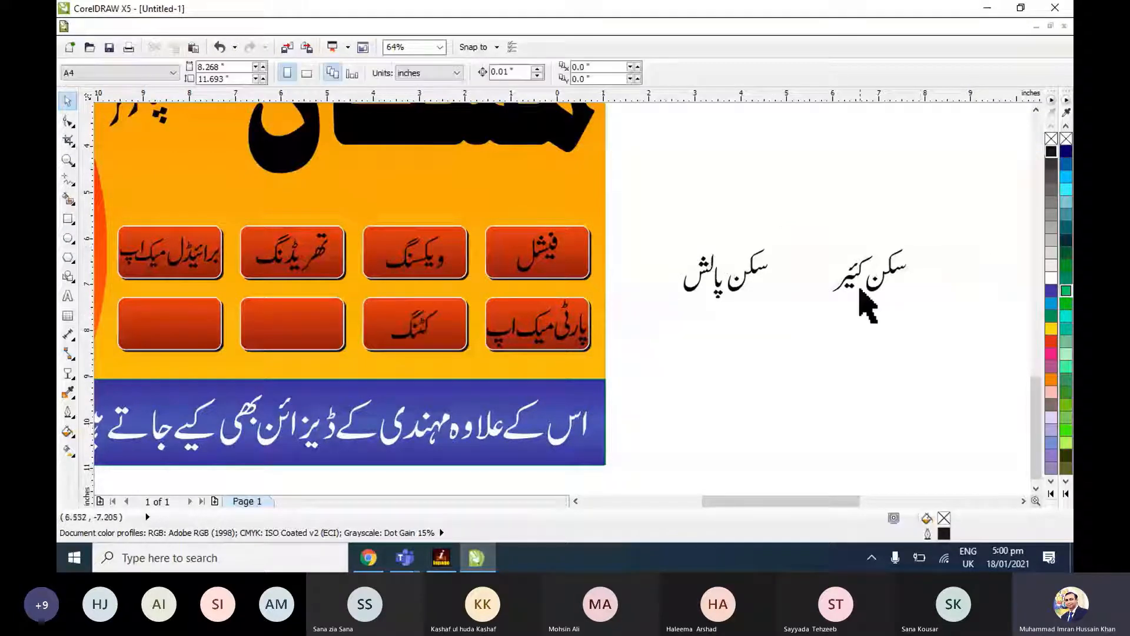
Centre سکن کئیر on the lower row's third box from the right and سکن پالش on its leftmost box.
{"action": "left_click", "coordinate": [872, 287]}
{"action": "left_click", "coordinate": [306, 325], "text": "shift"}
{"action": "key", "text": "c"}
{"action": "key", "text": "e"}
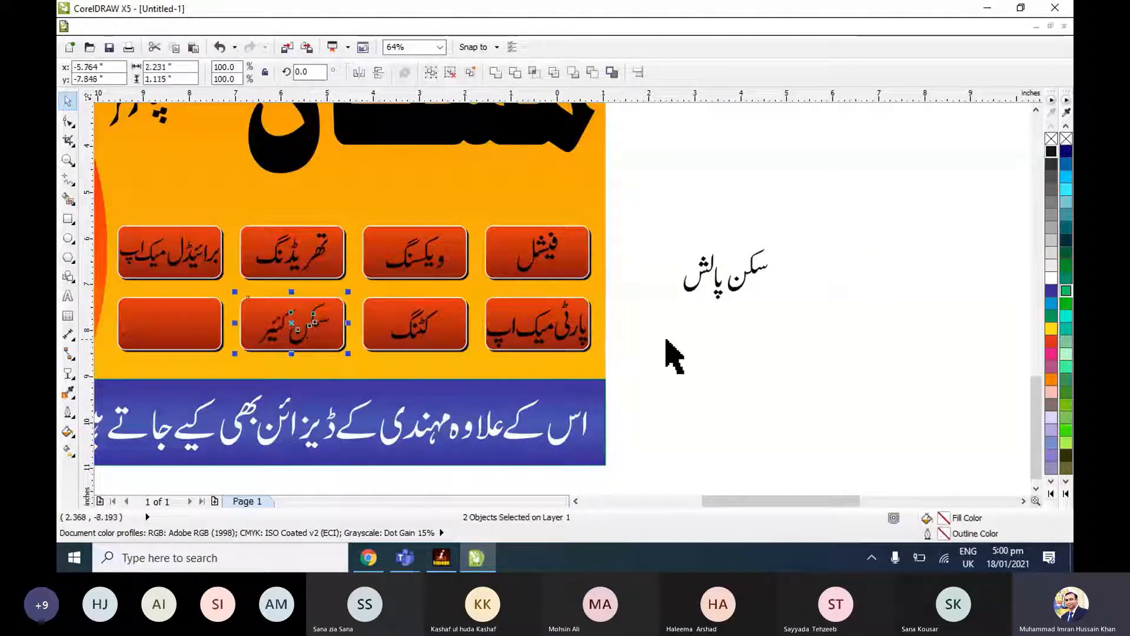
{"action": "left_click", "coordinate": [720, 288]}
{"action": "left_click", "coordinate": [197, 341], "text": "shift"}
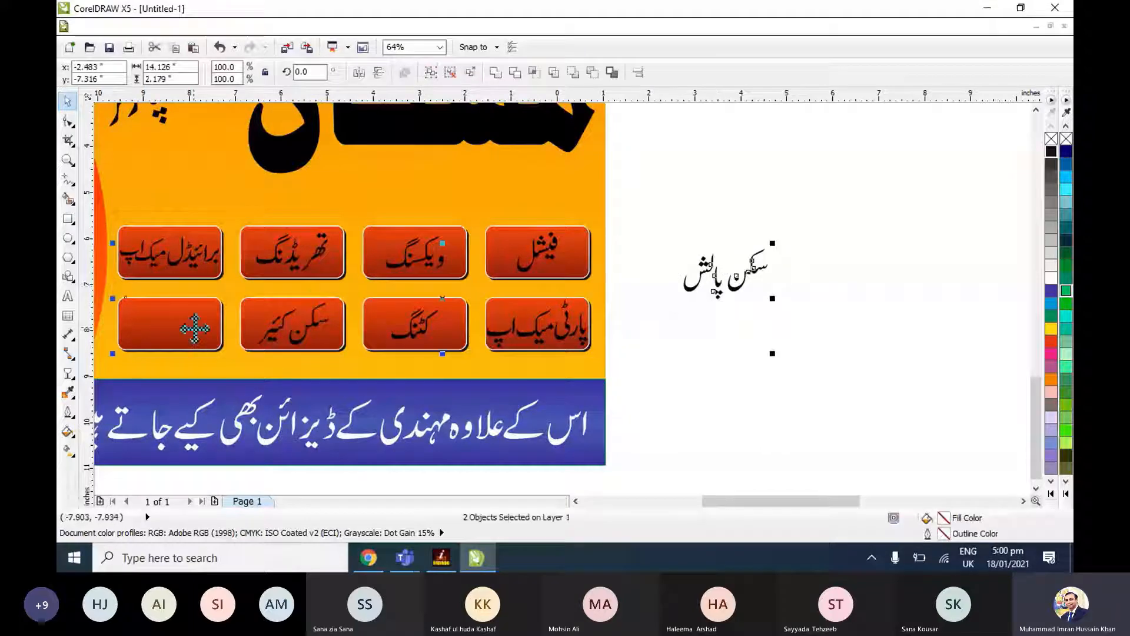
{"action": "key", "text": "c"}
{"action": "key", "text": "e"}
{"action": "left_click", "coordinate": [651, 373]}
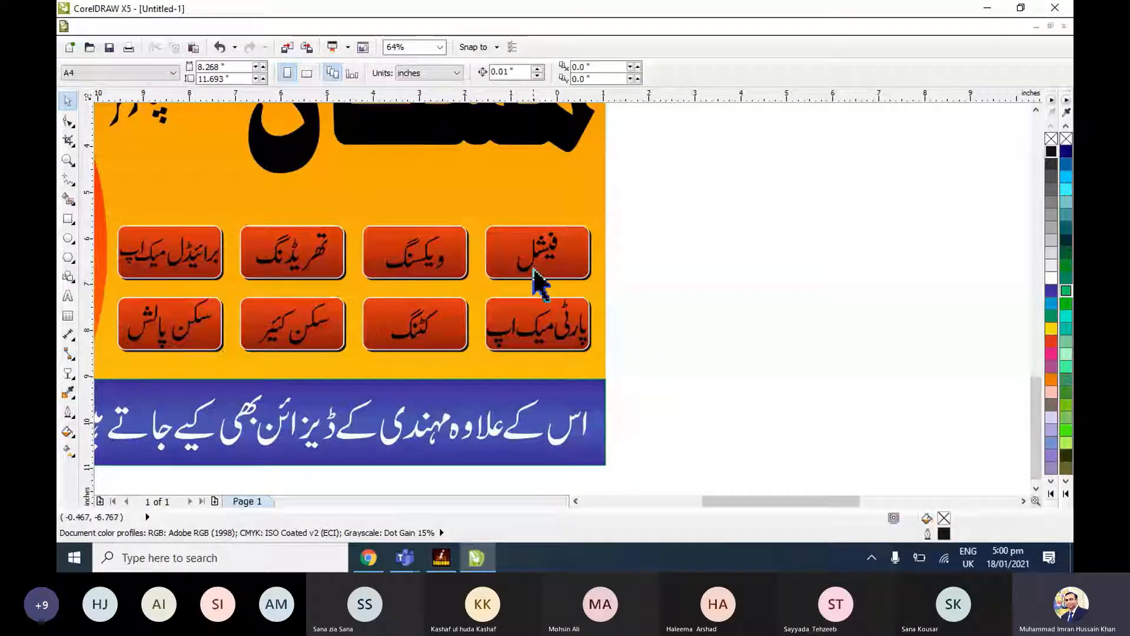
{"action": "left_click", "coordinate": [534, 270]}
{"action": "left_click", "coordinate": [705, 249]}
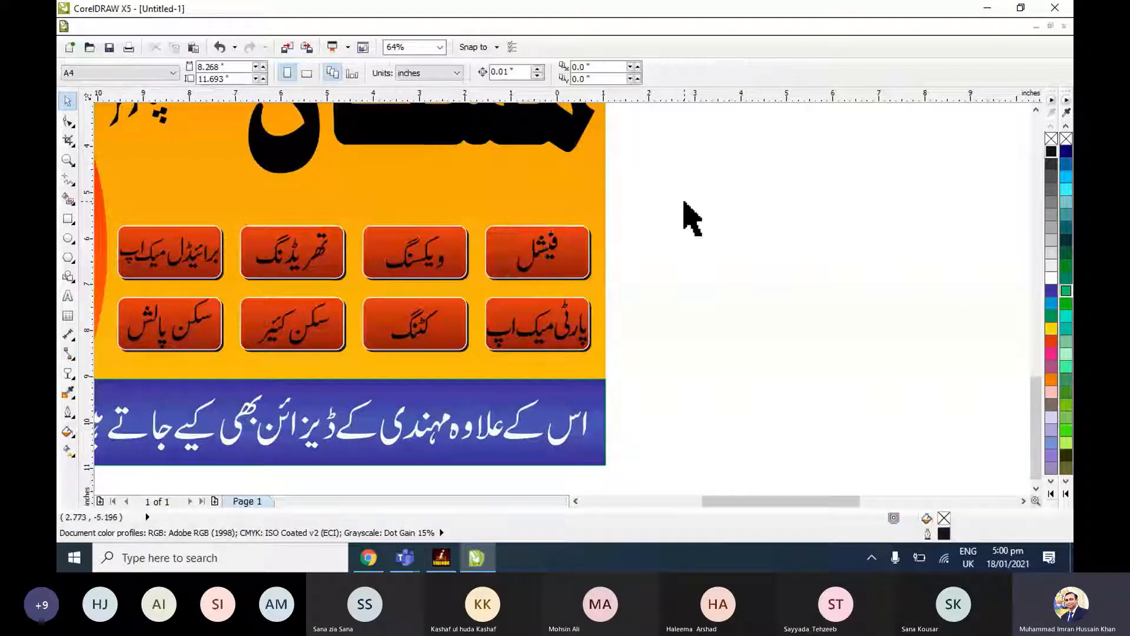
{"action": "left_click_drag", "start_coordinate": [685, 203], "coordinate": [189, 379]}
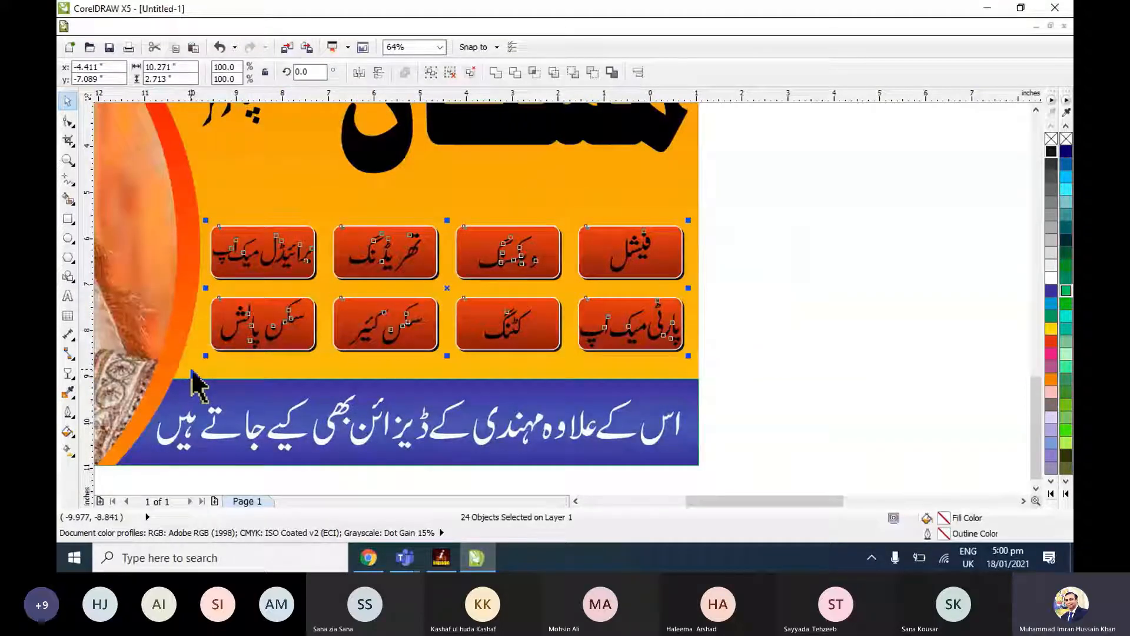
{"action": "key", "text": "Escape"}
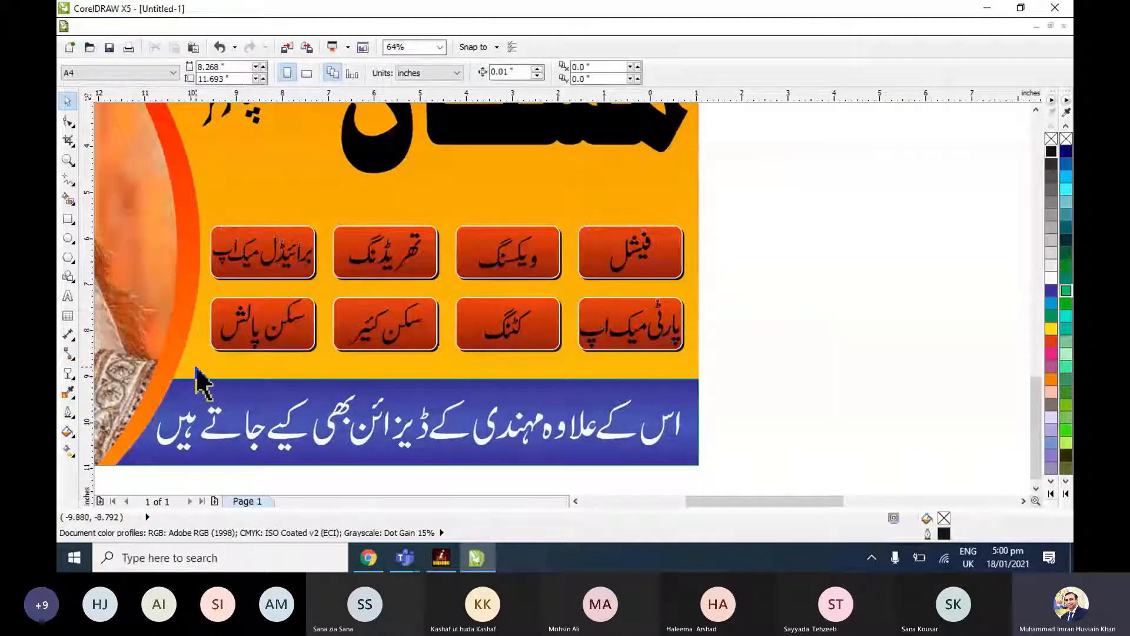
Colour the four upper-row service labels فیشل, ویکسنگ, تھریڈنگ and برائیڈل میک اپ white.
{"action": "left_click", "coordinate": [666, 258]}
{"action": "key", "text": "shift+F2"}
{"action": "key", "text": "Escape"}
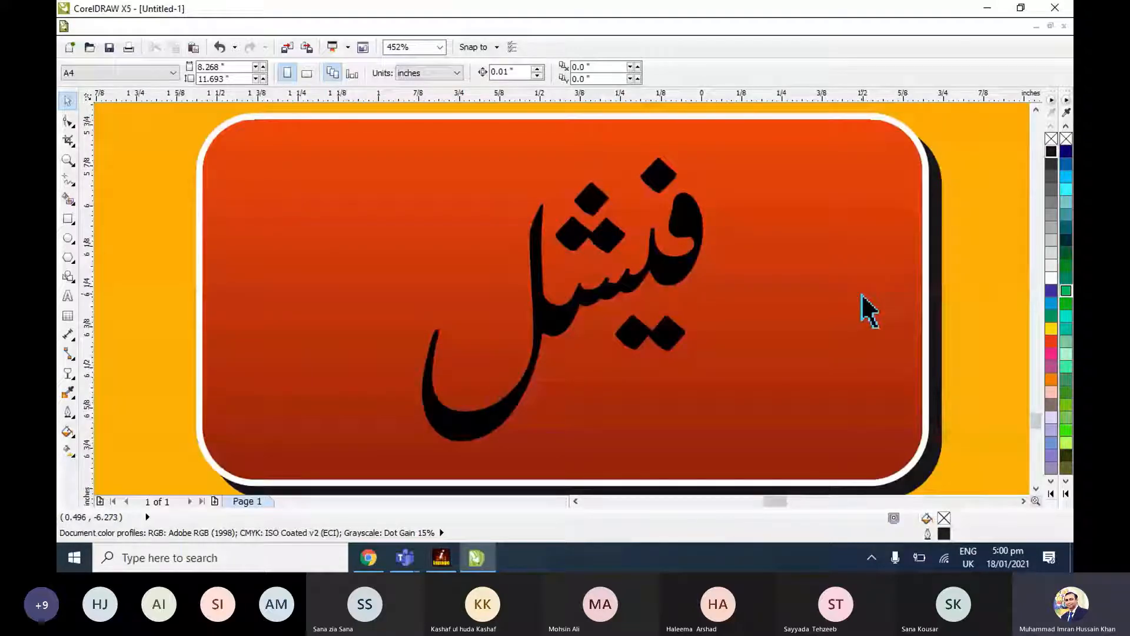
{"action": "scroll", "coordinate": [866, 300], "scroll_direction": "down", "scroll_amount": 2}
{"action": "left_click", "coordinate": [815, 301]}
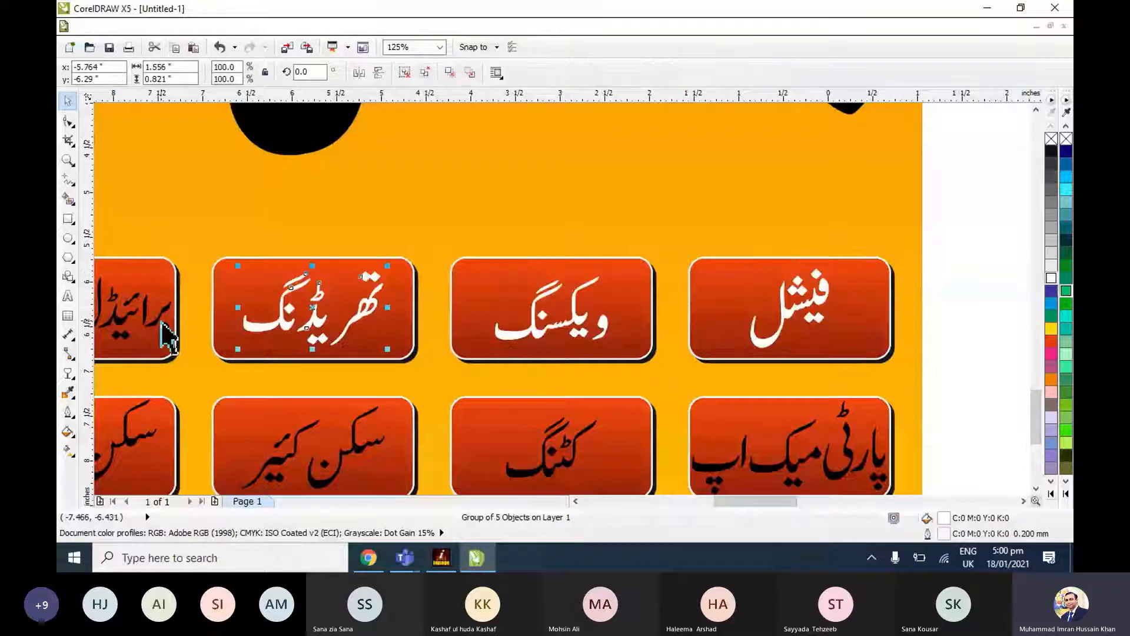
{"action": "left_click_drag", "start_coordinate": [162, 323], "coordinate": [163, 323]}
{"action": "left_click", "coordinate": [983, 401]}
Fill the lower-row labels پارٹی میک اپ and کٹنگ with white.
{"action": "left_click", "coordinate": [1038, 489]}
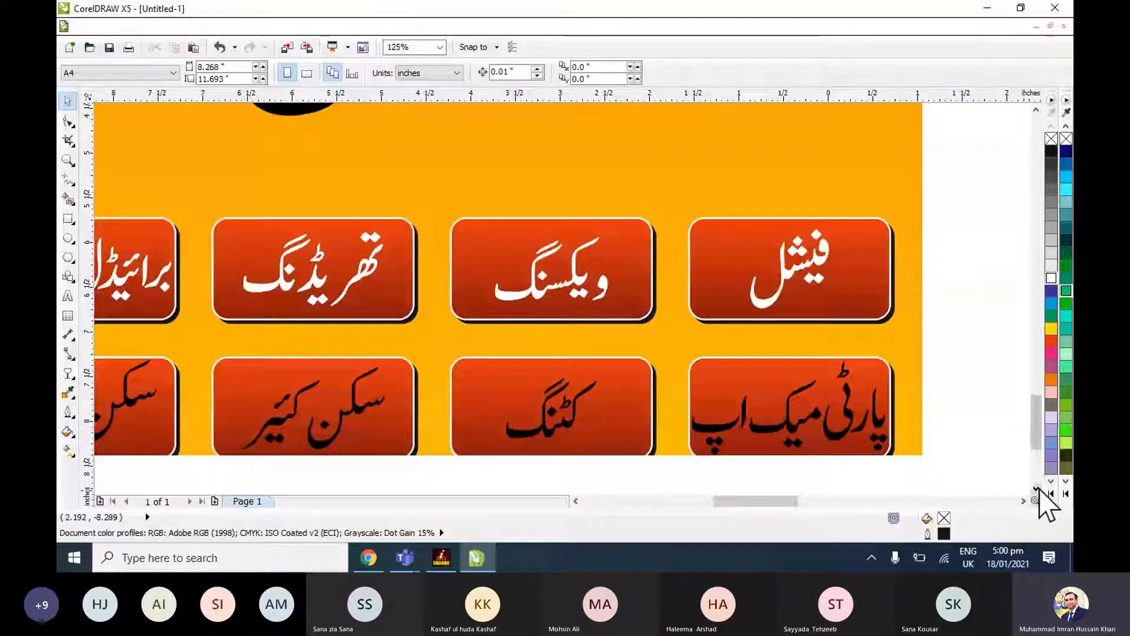
{"action": "left_click", "coordinate": [1038, 488]}
{"action": "left_click", "coordinate": [847, 360]}
{"action": "left_click", "coordinate": [1052, 278]}
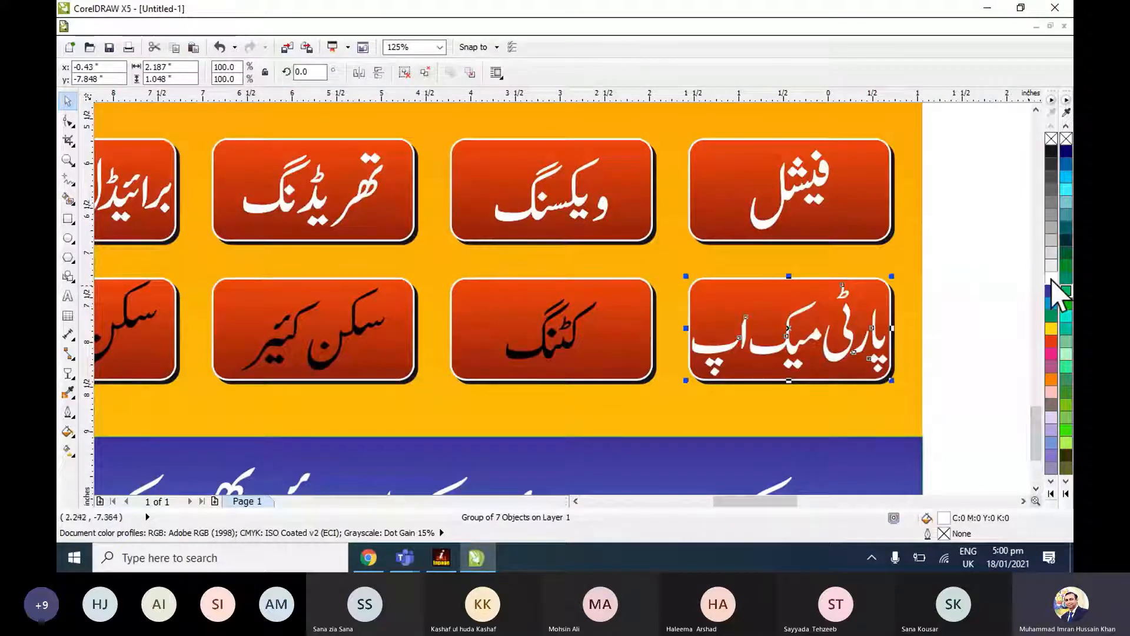
{"action": "left_click", "coordinate": [600, 356]}
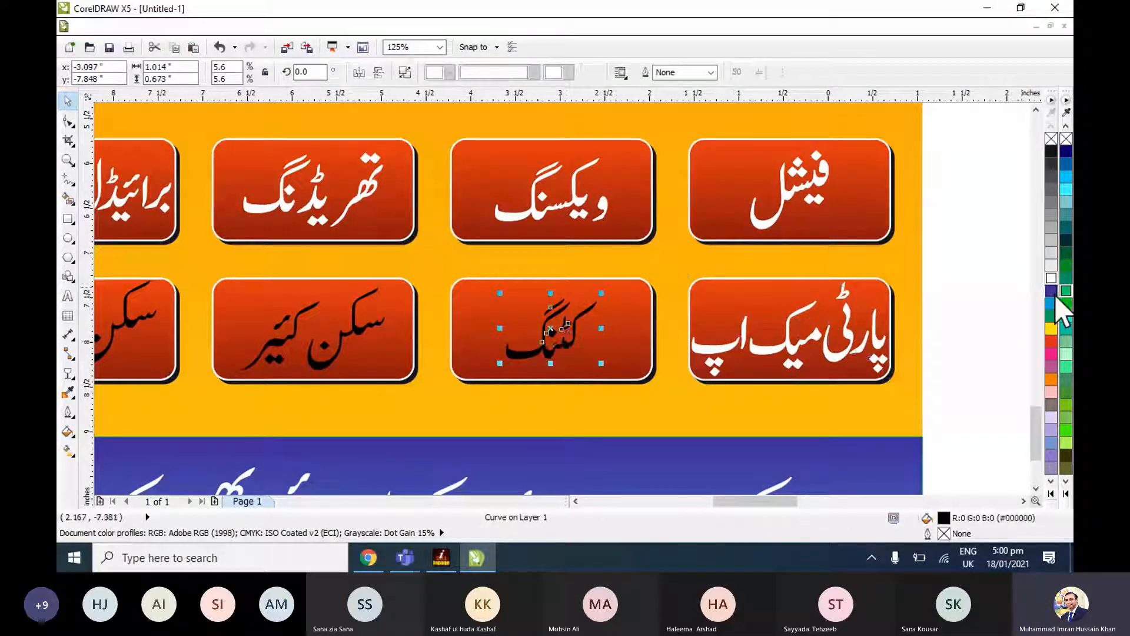
{"action": "left_click", "coordinate": [1052, 278]}
Give the labels سکن کئیر and سکن پالش a white fill and a white 0.2 mm outline.
{"action": "left_click", "coordinate": [347, 342]}
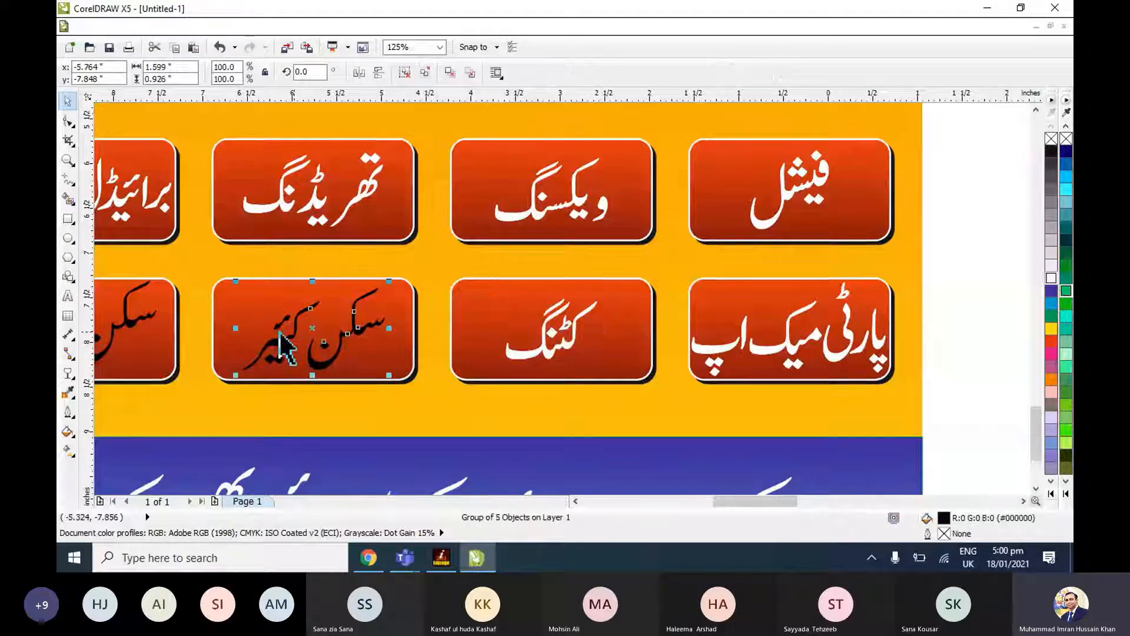
{"action": "left_click", "coordinate": [140, 334], "text": "shift"}
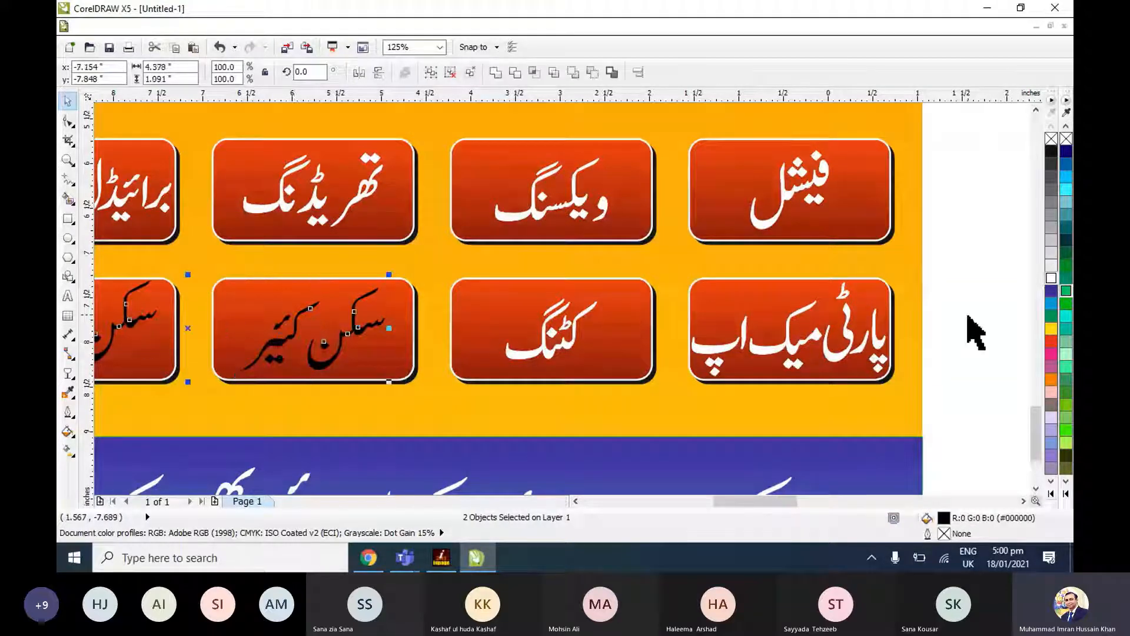
{"action": "left_click", "coordinate": [1051, 279]}
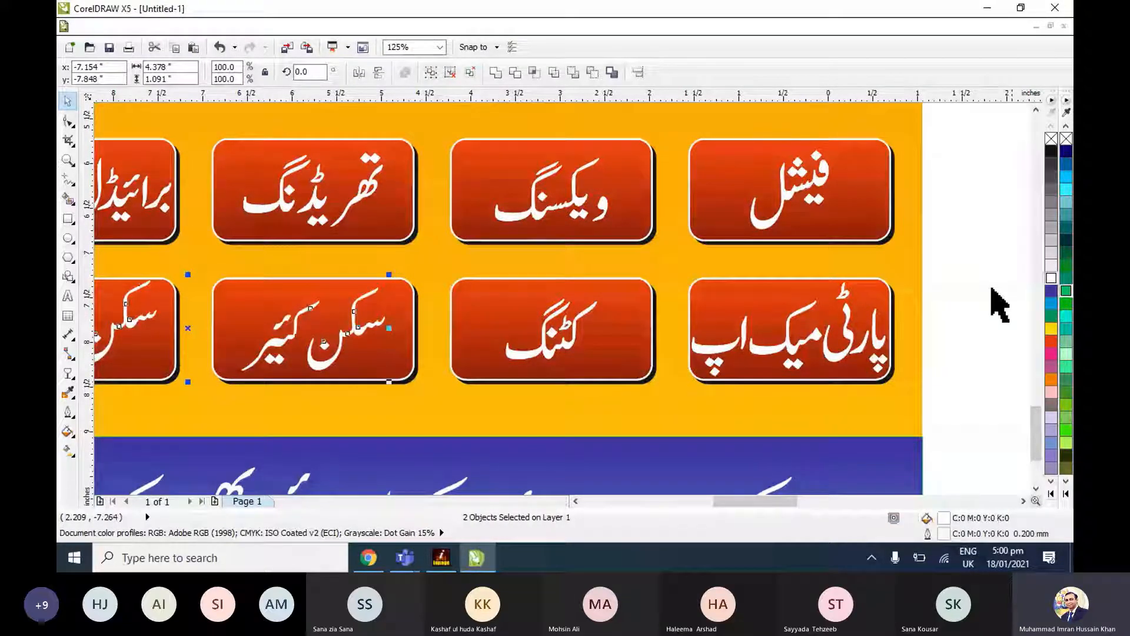
{"action": "left_click", "coordinate": [965, 321]}
{"action": "key", "text": "F4"}
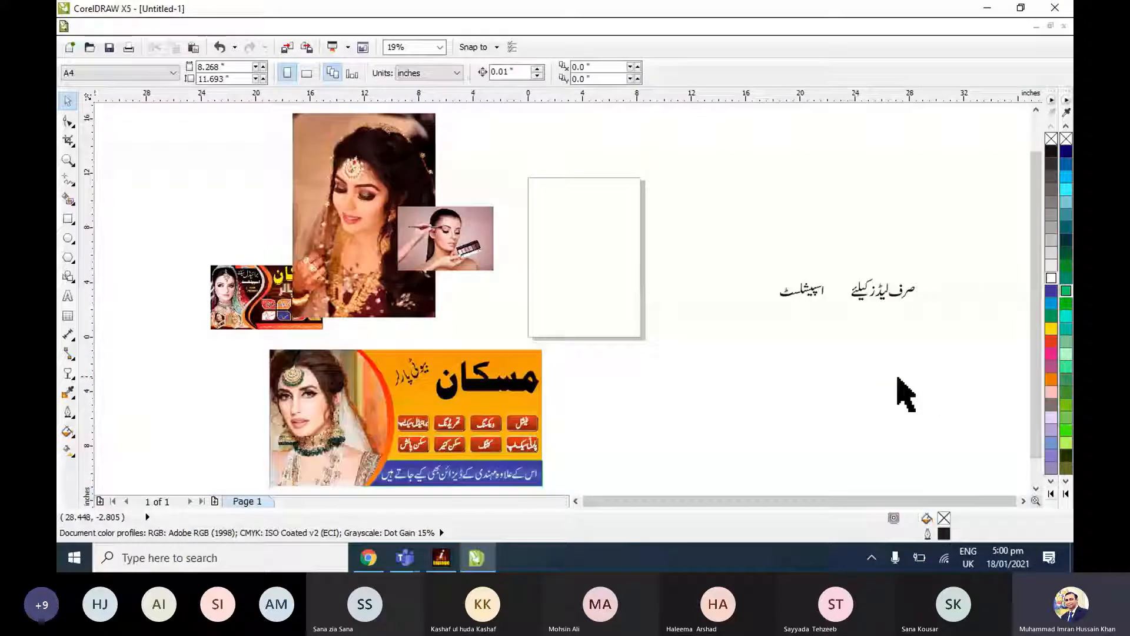
Move the heading صرف لیڈز کیلئے onto the lower part of the blank page, nearer the banner.
{"action": "left_click_drag", "start_coordinate": [749, 244], "coordinate": [942, 331]}
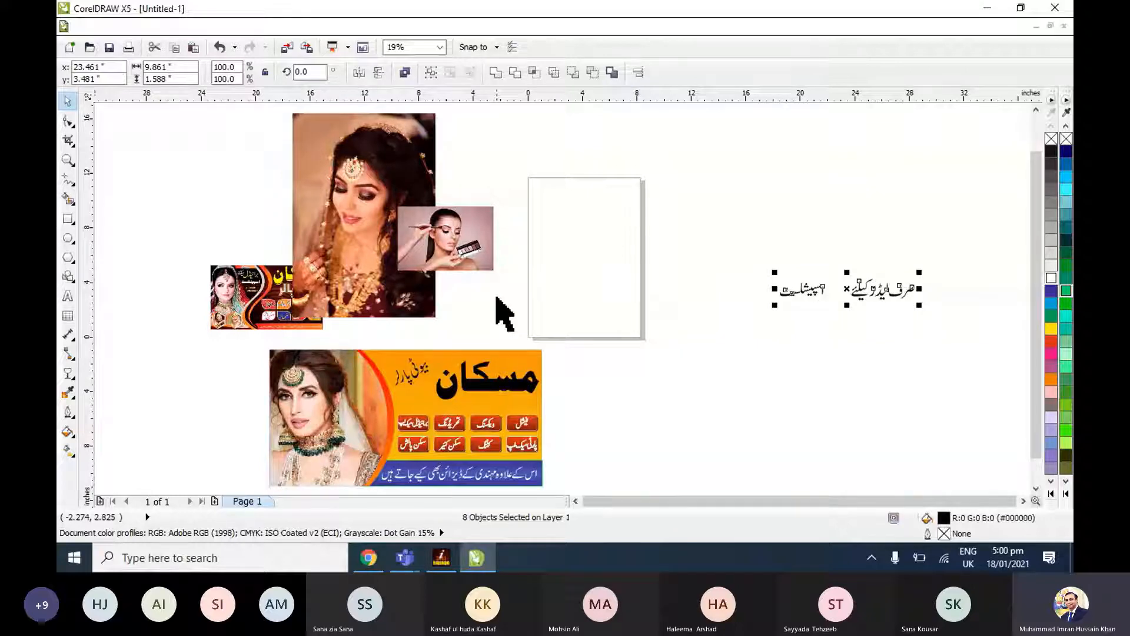
{"action": "left_click", "coordinate": [733, 434]}
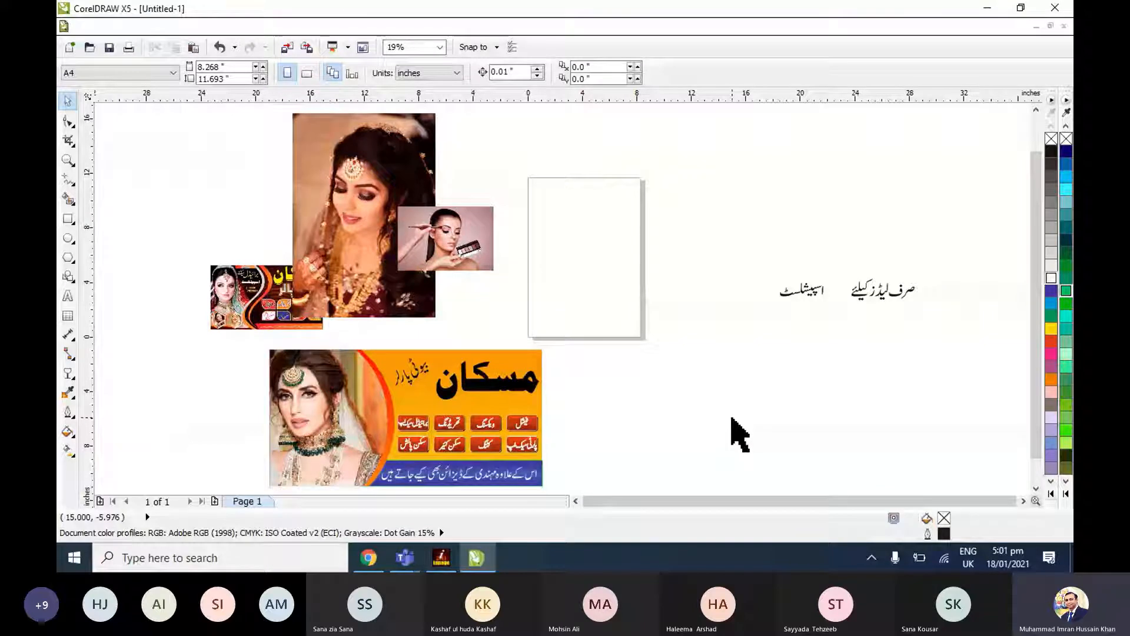
{"action": "left_click_drag", "start_coordinate": [827, 251], "coordinate": [600, 305]}
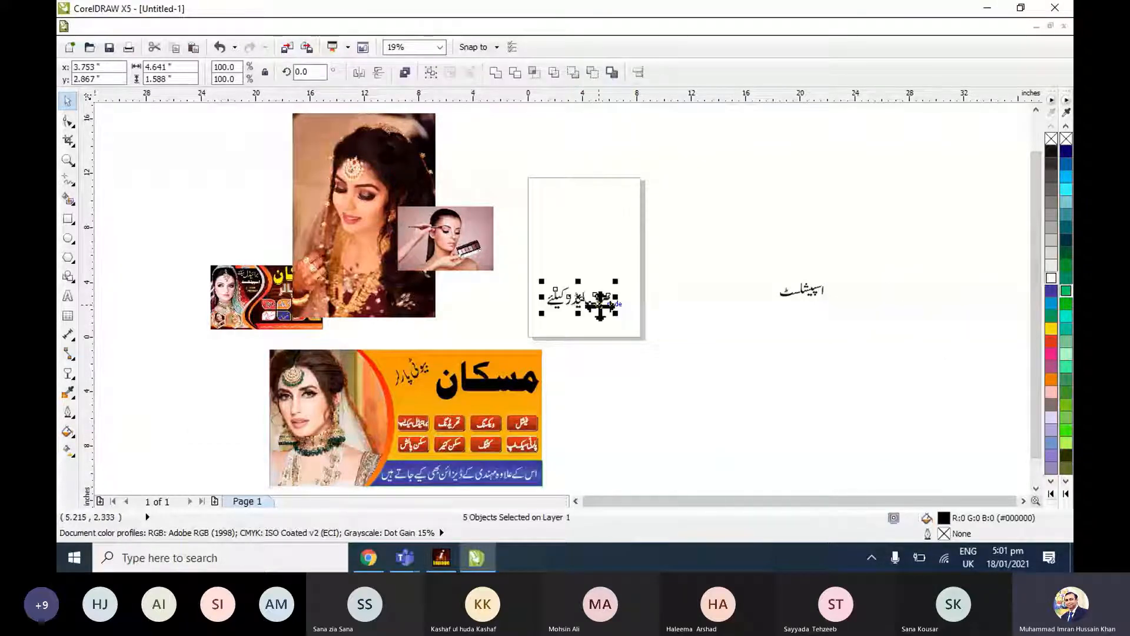
{"action": "key", "text": "Escape"}
Delete the leftover word اسپیشلسٹ beside the page.
{"action": "left_click_drag", "start_coordinate": [752, 266], "coordinate": [841, 331]}
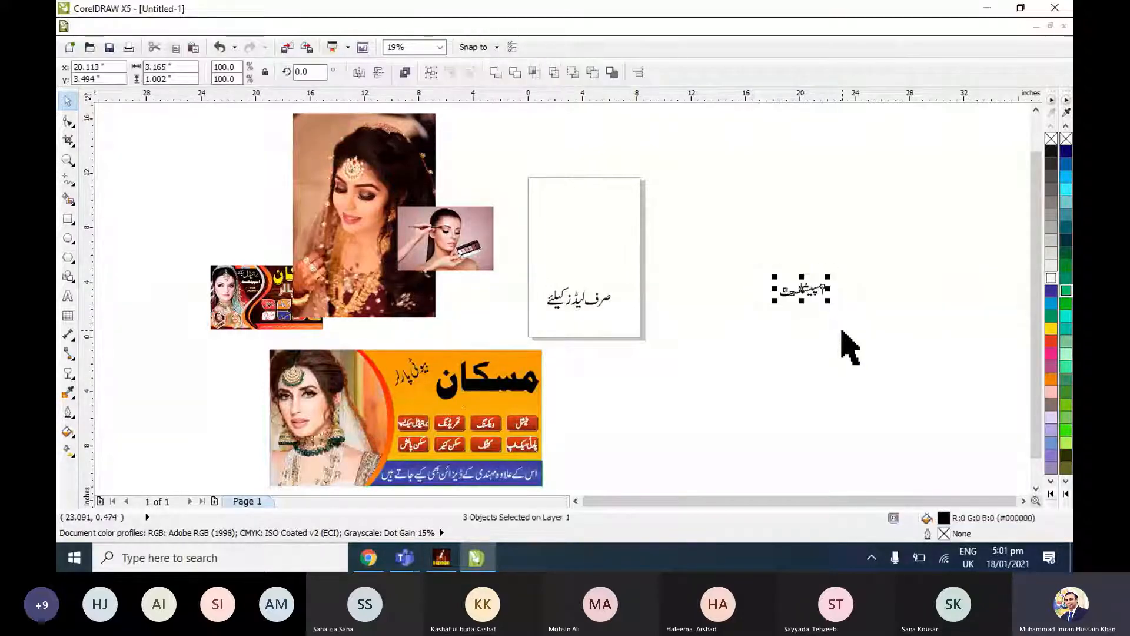
{"action": "left_click", "coordinate": [844, 346]}
{"action": "left_click_drag", "start_coordinate": [753, 247], "coordinate": [850, 344]}
{"action": "key", "text": "Delete"}
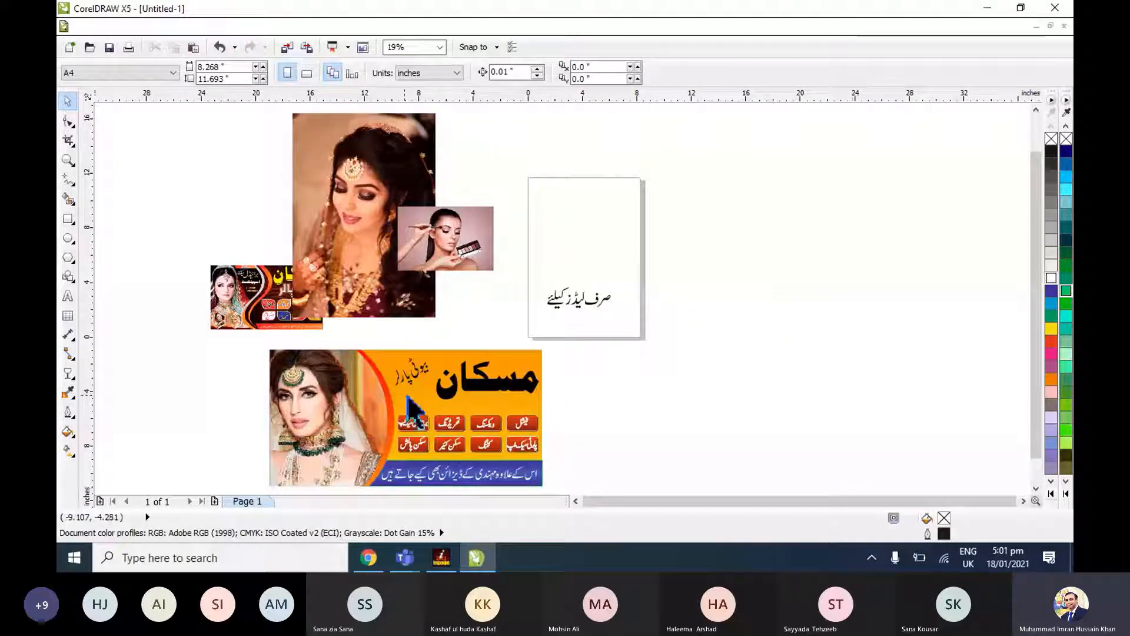
Move the heading صرف لیڈز کیلئے sideways toward the banner so it straddles the blank page's near edge.
{"action": "left_click_drag", "start_coordinate": [648, 271], "coordinate": [518, 328]}
{"action": "left_click_drag", "start_coordinate": [587, 313], "coordinate": [532, 313]}
{"action": "left_click", "coordinate": [504, 353], "text": "shift"}
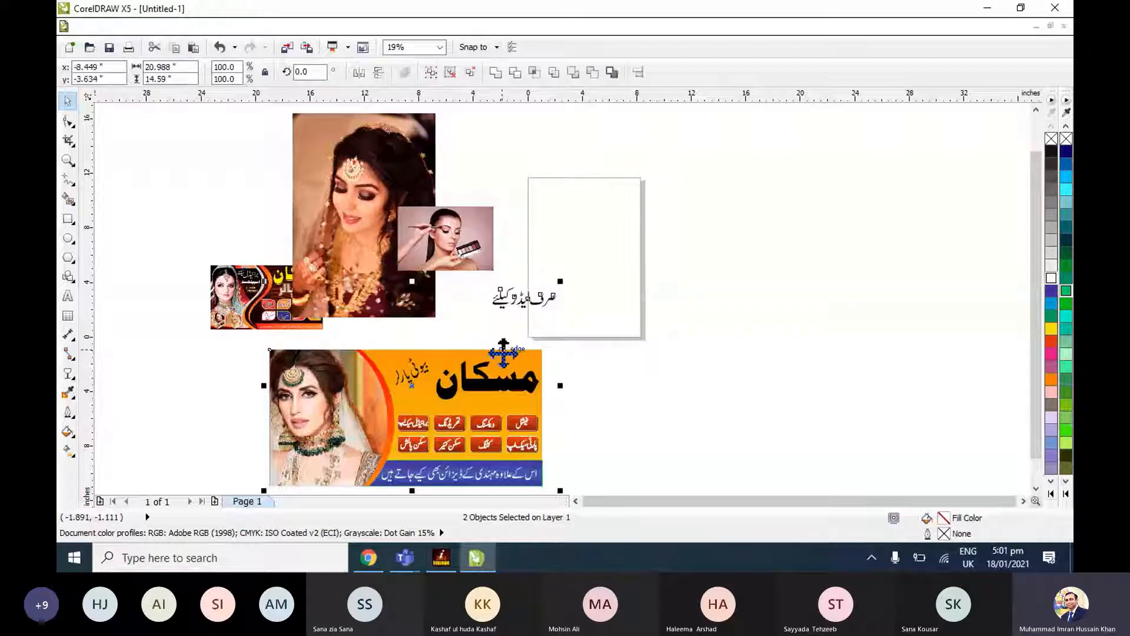
{"action": "left_click", "coordinate": [587, 361]}
{"action": "left_click_drag", "start_coordinate": [480, 283], "coordinate": [567, 358]}
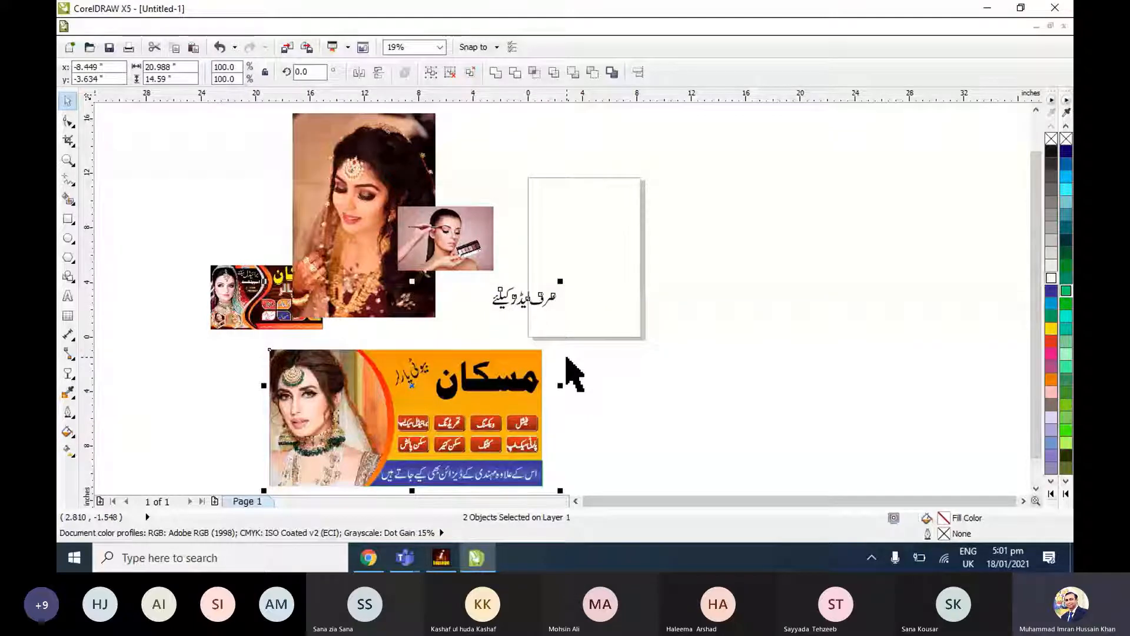
{"action": "key", "text": "shift+F2"}
Raise the main heading مسکان slightly within the banner's orange area.
{"action": "left_click", "coordinate": [720, 312]}
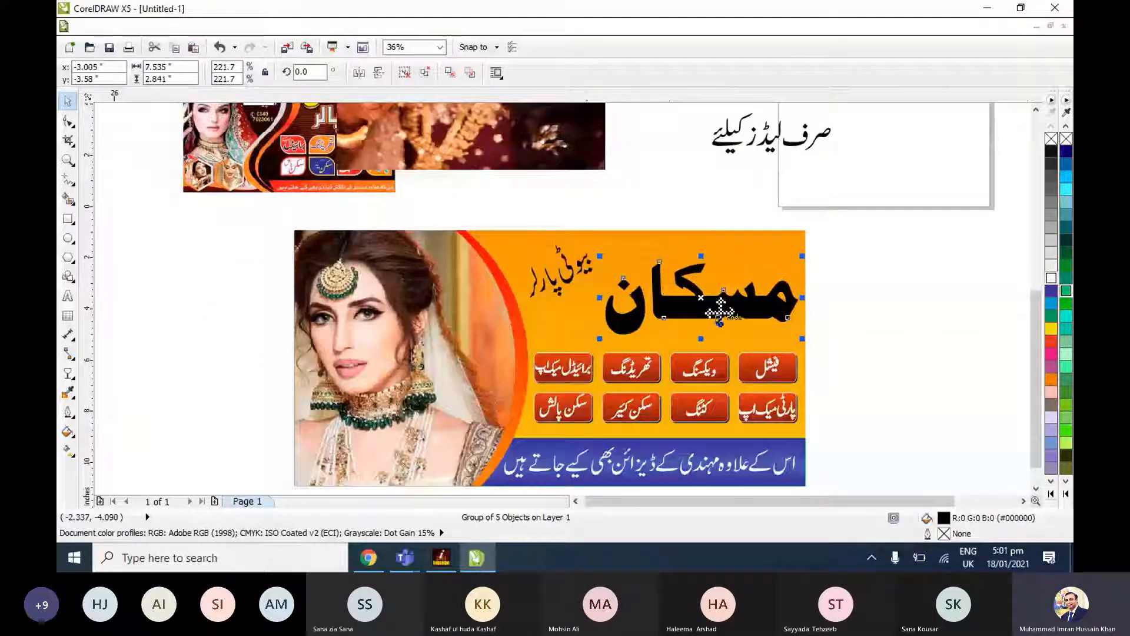
{"action": "left_click", "coordinate": [577, 272]}
{"action": "key", "text": "ctrl+z"}
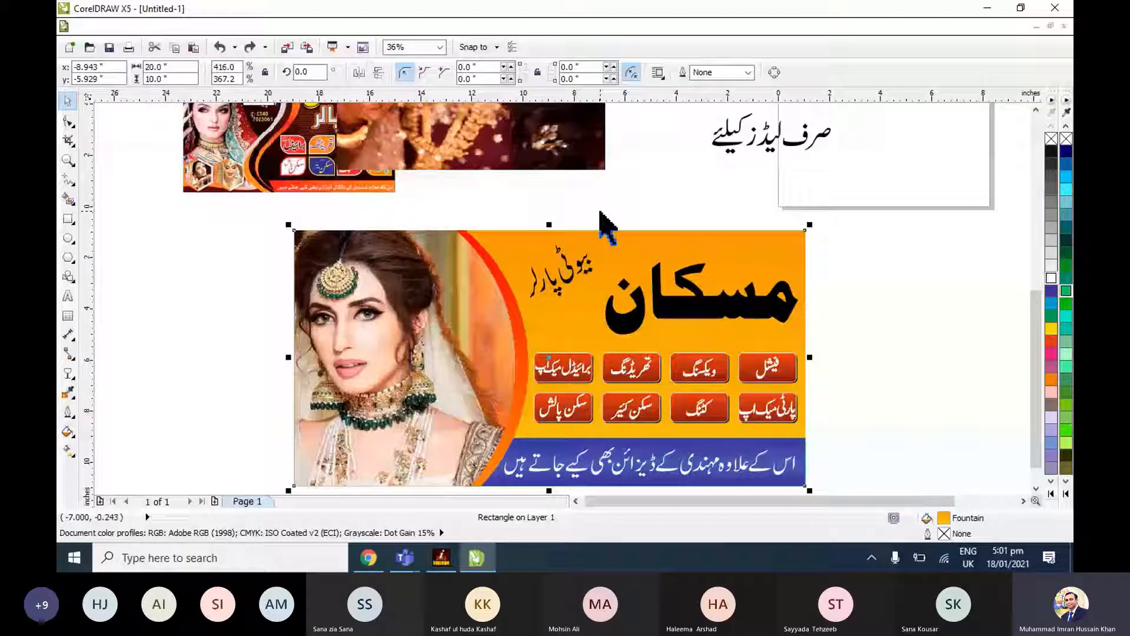
{"action": "left_click", "coordinate": [872, 292]}
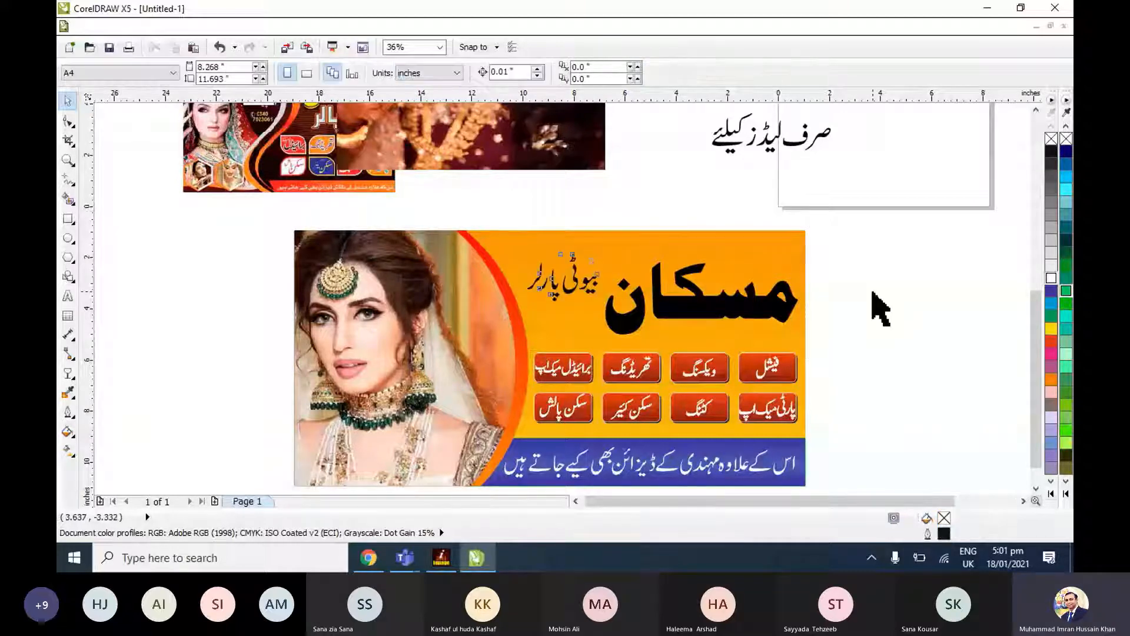
{"action": "key", "text": "Tab"}
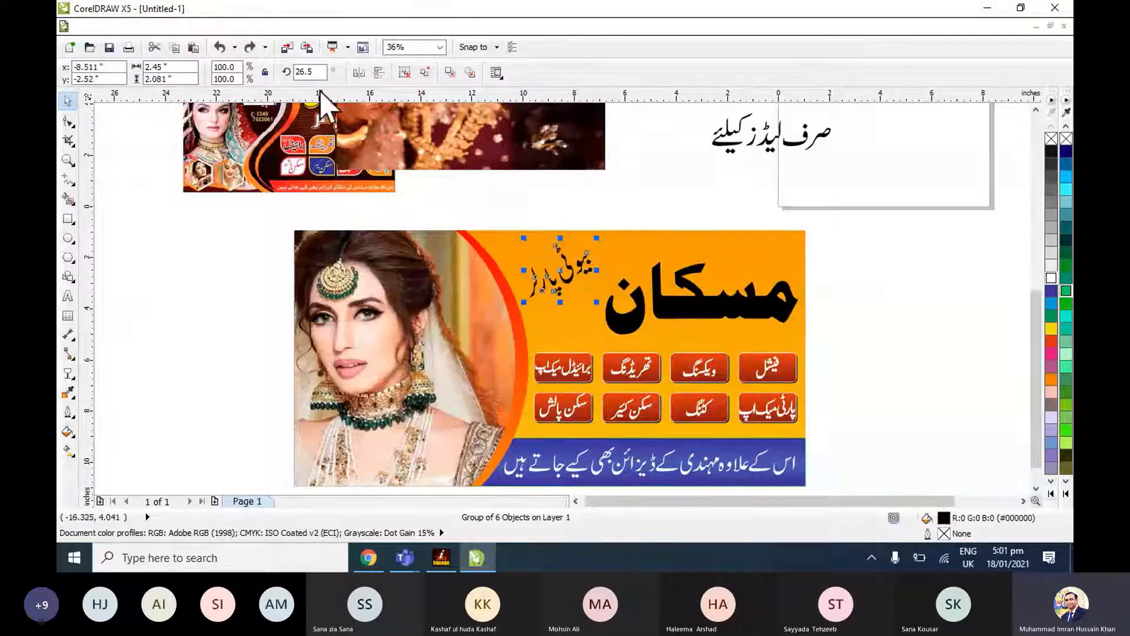
{"action": "key", "text": "Tab"}
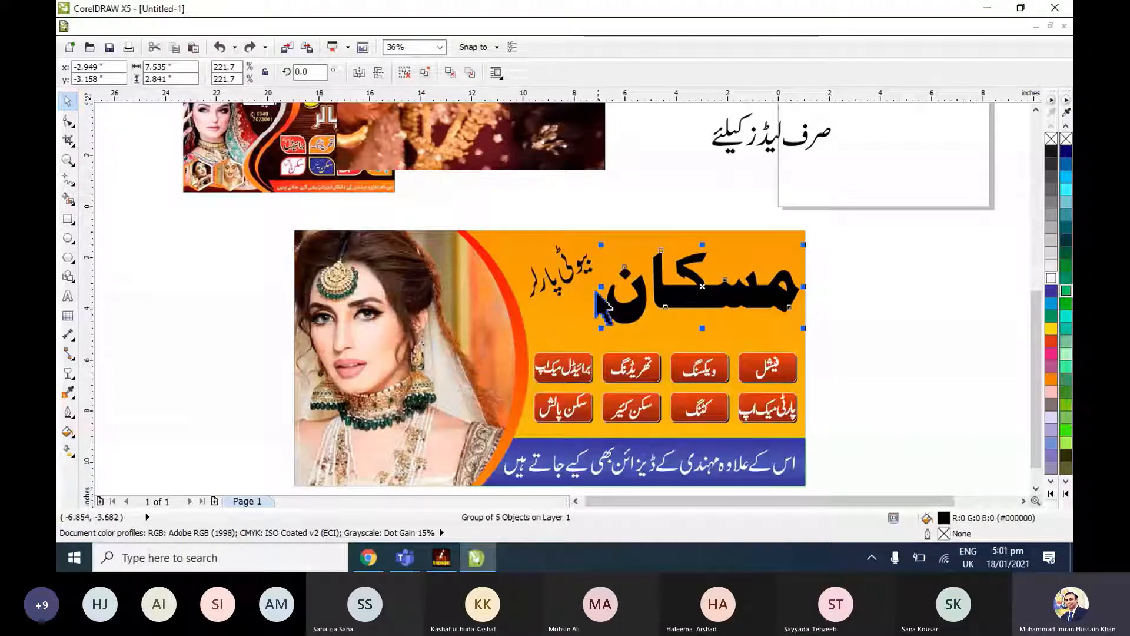
Try setting the rotation of the subheading بیوٹی پارلر to 0 degrees and undo the change.
{"action": "left_click", "coordinate": [583, 271]}
{"action": "left_click", "coordinate": [282, 76]}
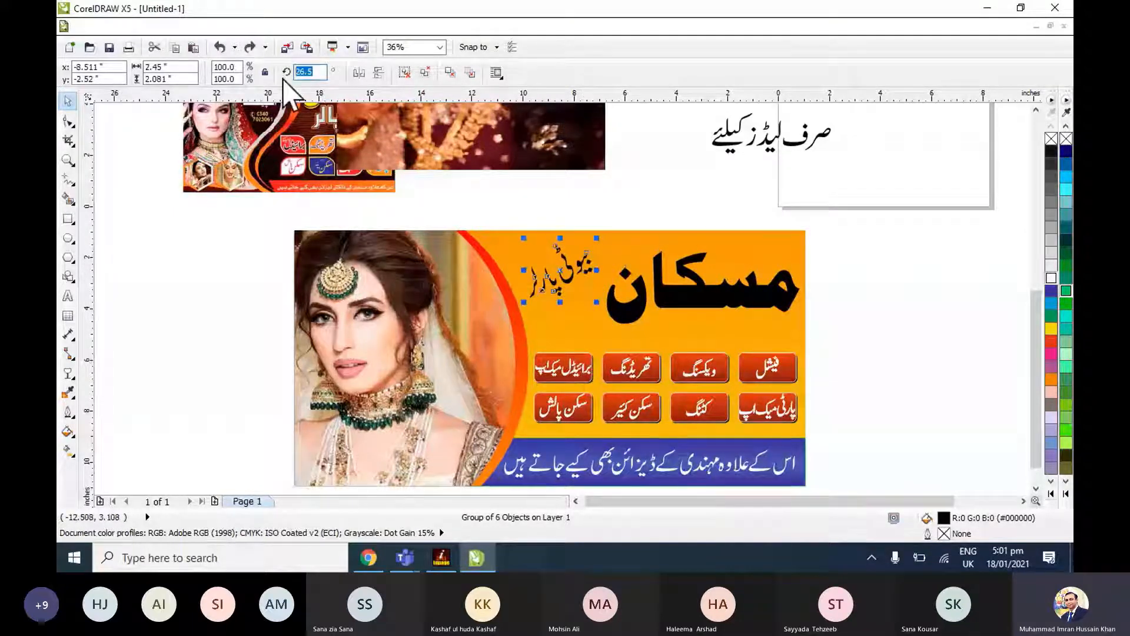
{"action": "type", "text": "0"}
{"action": "key", "text": "Return"}
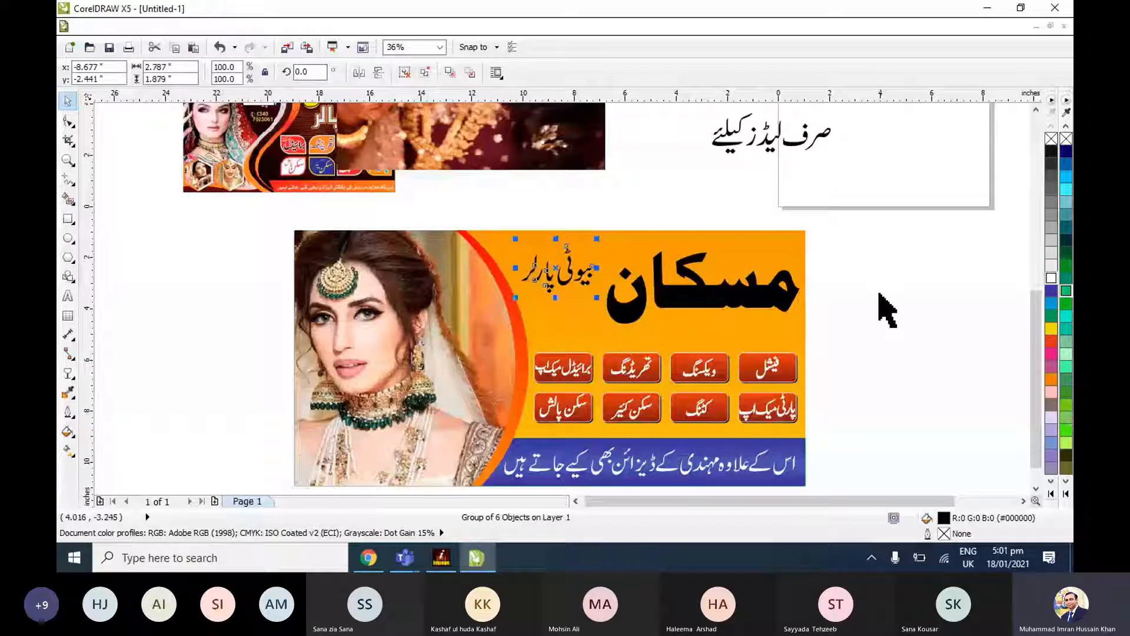
{"action": "left_click_drag", "start_coordinate": [596, 298], "coordinate": [665, 309]}
{"action": "key", "text": "ctrl+z"}
{"action": "key", "text": "ctrl+z"}
Enlarge the tilted subheading بیوٹی پارلر to about 136.5% scale, close beside the heading مسکان.
{"action": "left_click", "coordinate": [955, 344]}
{"action": "left_click", "coordinate": [564, 284]}
{"action": "left_click", "coordinate": [566, 294]}
{"action": "left_click_drag", "start_coordinate": [595, 302], "coordinate": [619, 318]}
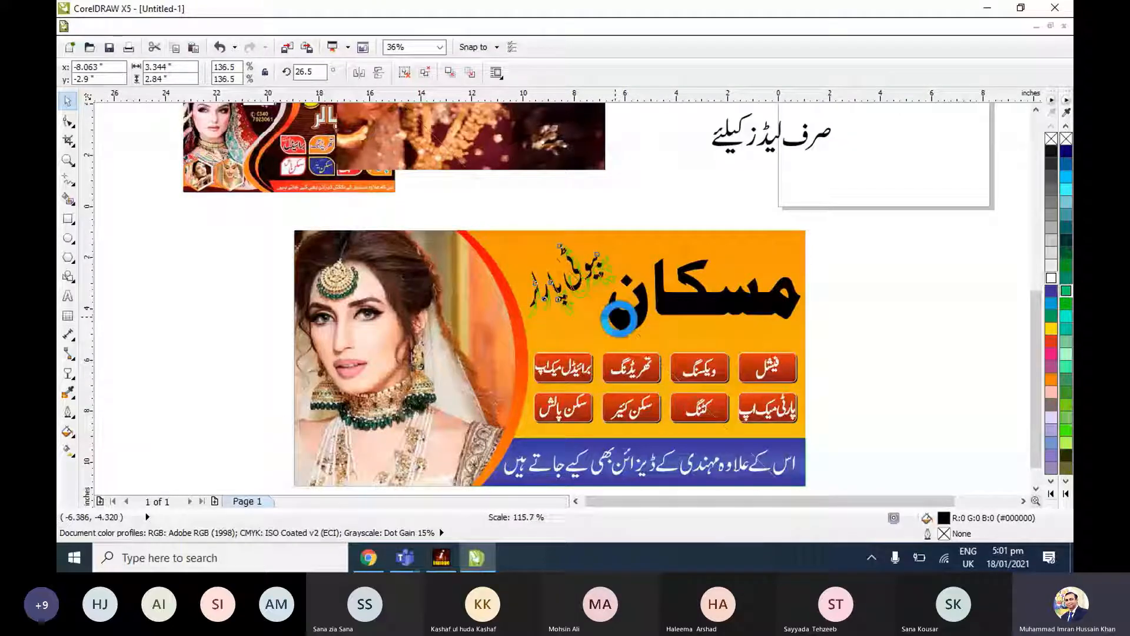
{"action": "left_click", "coordinate": [886, 318]}
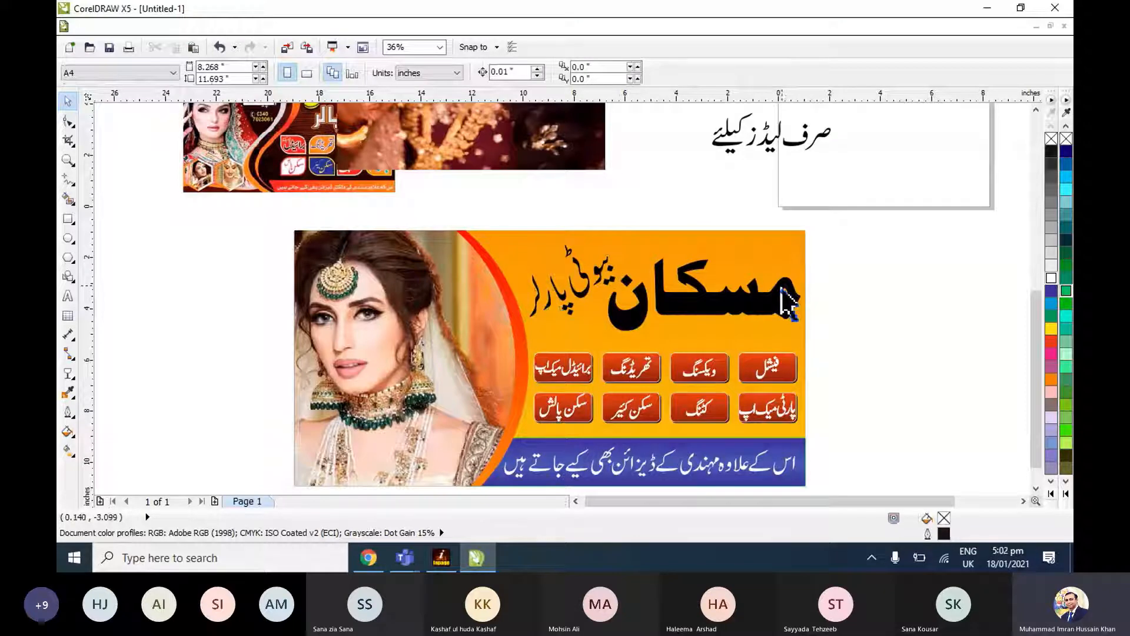
Nudge the heading مسکان to fine-tune its position next to the enlarged subheading.
{"action": "left_click", "coordinate": [782, 295]}
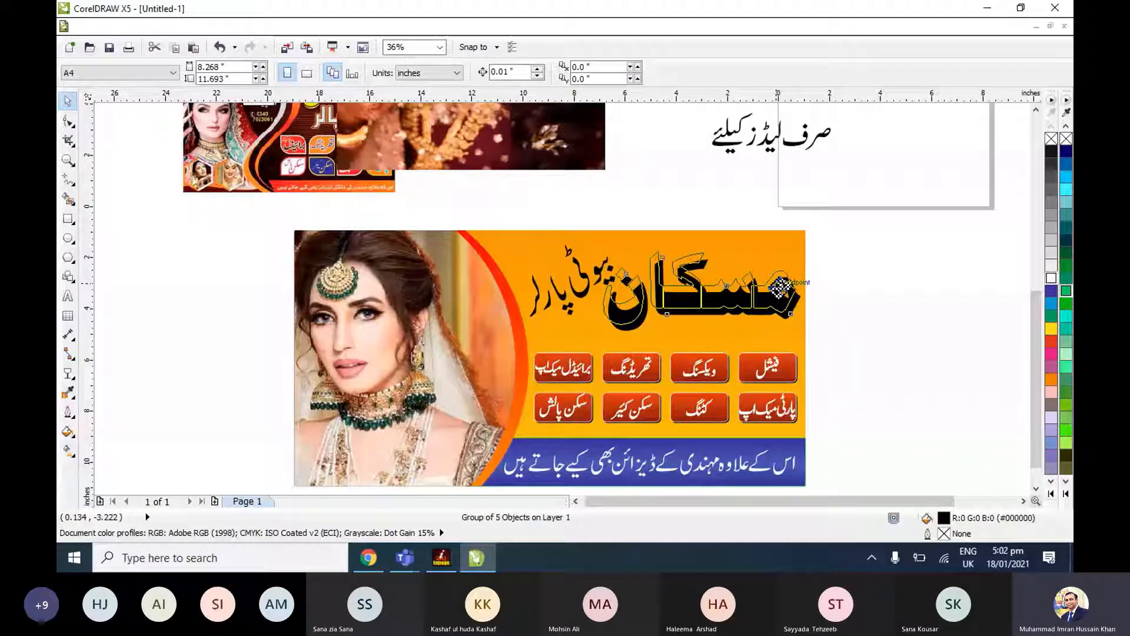
{"action": "left_click_drag", "start_coordinate": [780, 287], "coordinate": [782, 293]}
{"action": "key", "text": "Escape"}
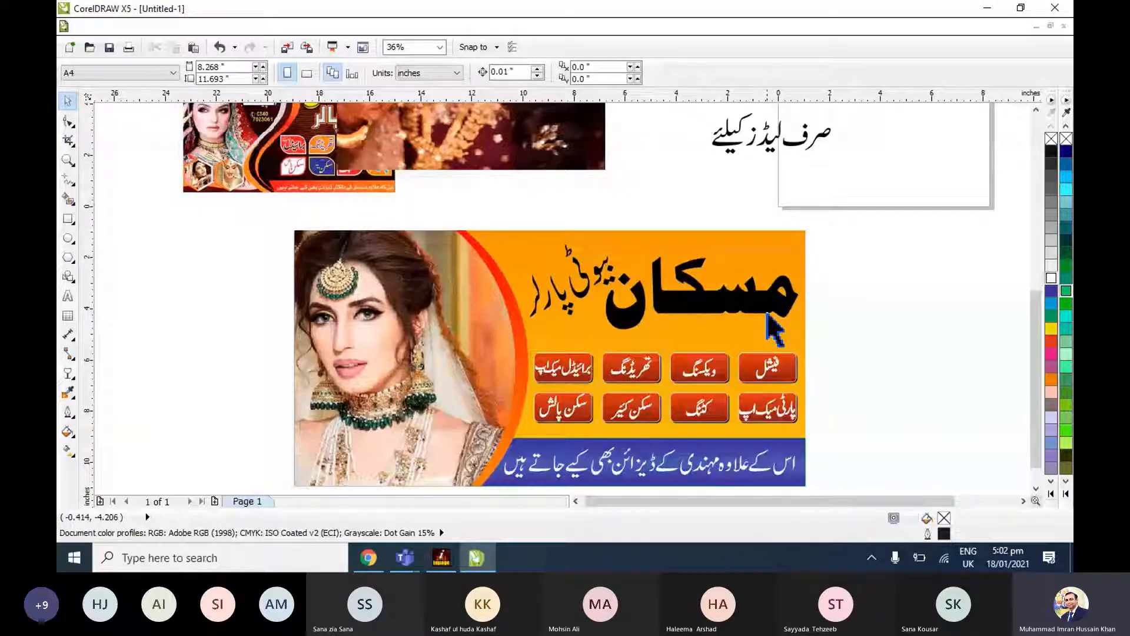
Move the loose bridal and make-up photos to the empty area beside the banner's bridal side and shrink both.
{"action": "scroll", "coordinate": [453, 136], "scroll_direction": "down", "scroll_amount": 2}
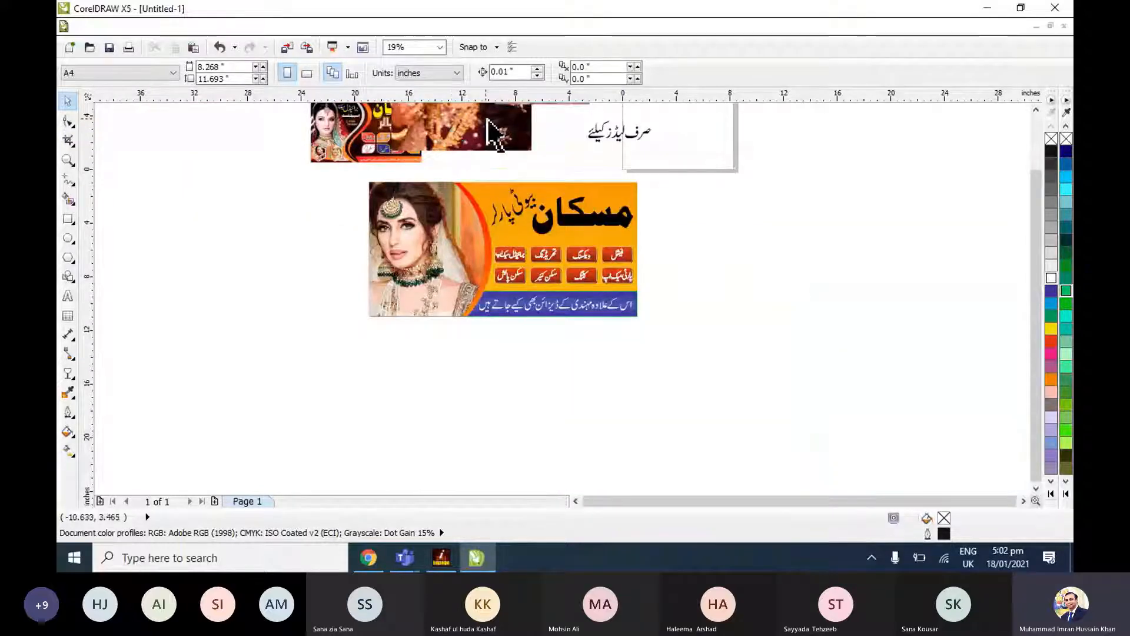
{"action": "key", "text": "ctrl+v"}
{"action": "left_click_drag", "start_coordinate": [294, 345], "coordinate": [293, 345]}
{"action": "left_click_drag", "start_coordinate": [562, 104], "coordinate": [510, 187]}
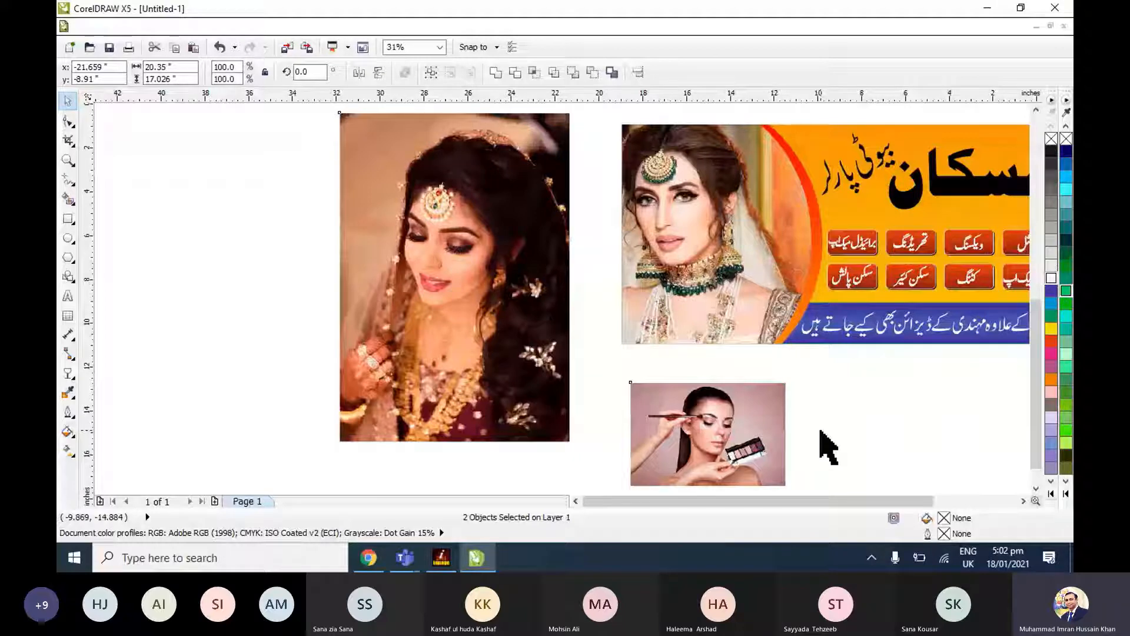
{"action": "left_click", "coordinate": [877, 385]}
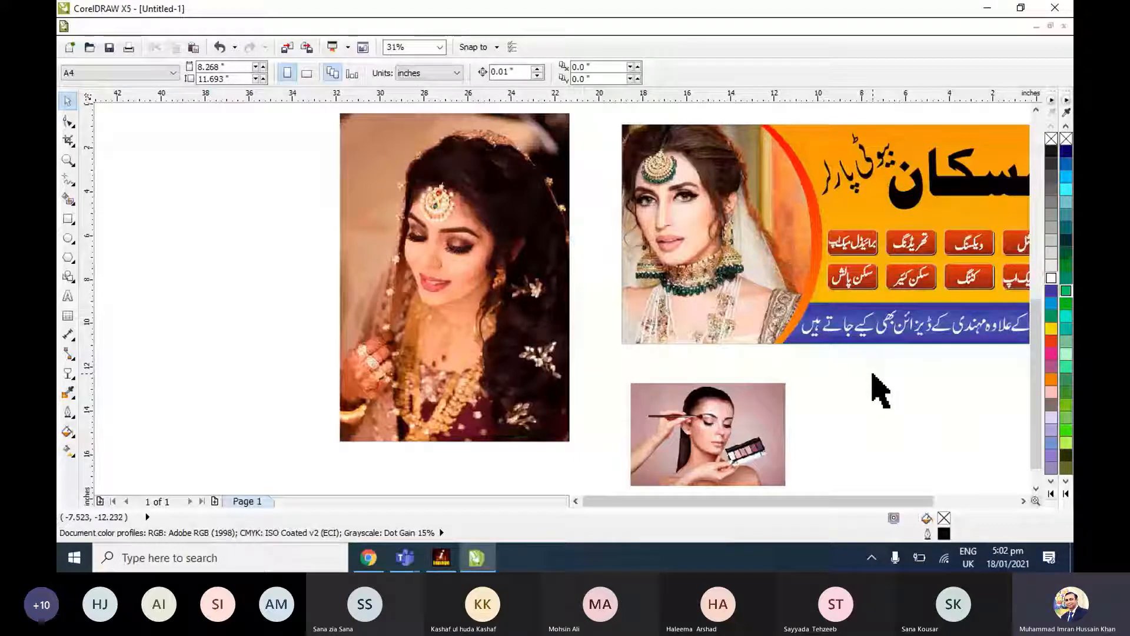
{"action": "left_click", "coordinate": [707, 415]}
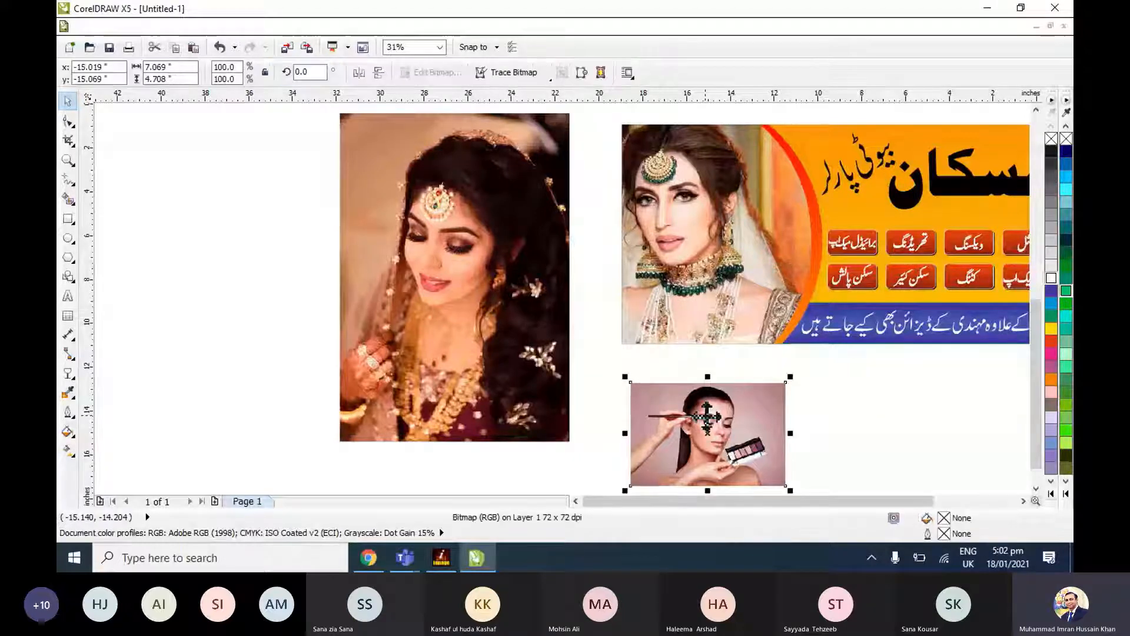
{"action": "left_click", "coordinate": [566, 218]}
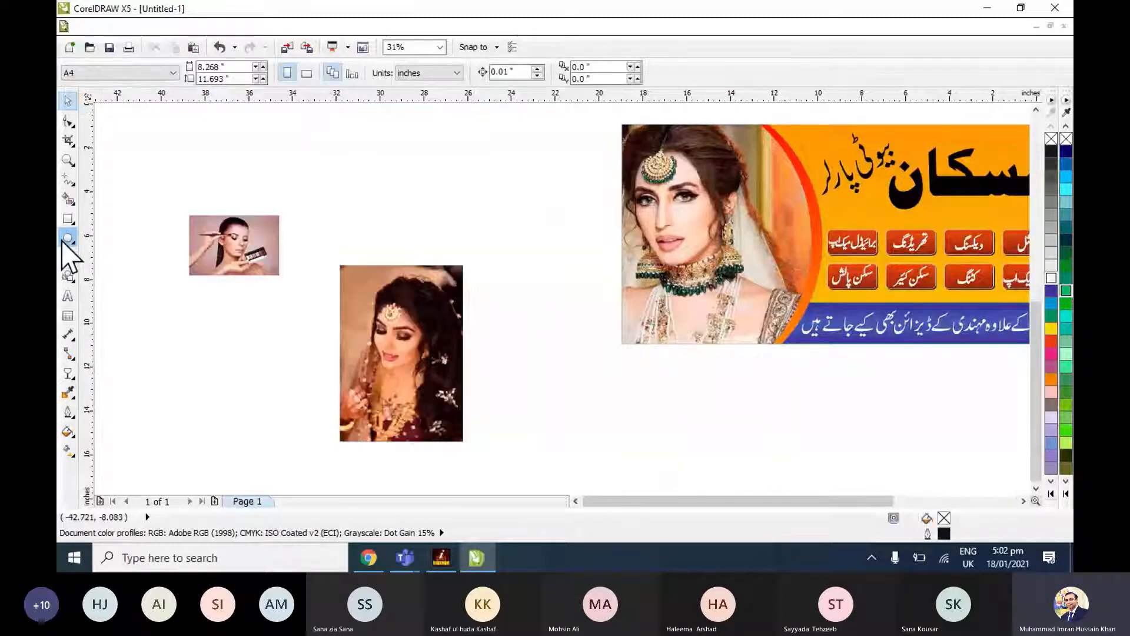
Draw a polygon above the loose bridal photo and set it to 6 sides.
{"action": "left_click", "coordinate": [75, 258]}
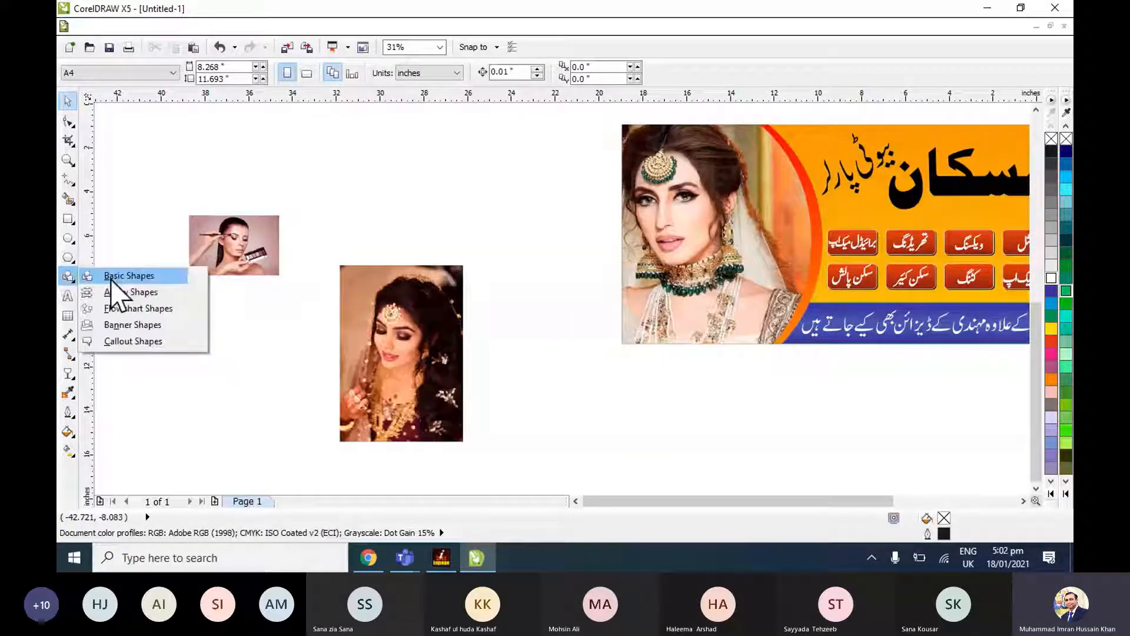
{"action": "left_click", "coordinate": [76, 255]}
{"action": "left_click_drag", "start_coordinate": [425, 175], "coordinate": [504, 267]}
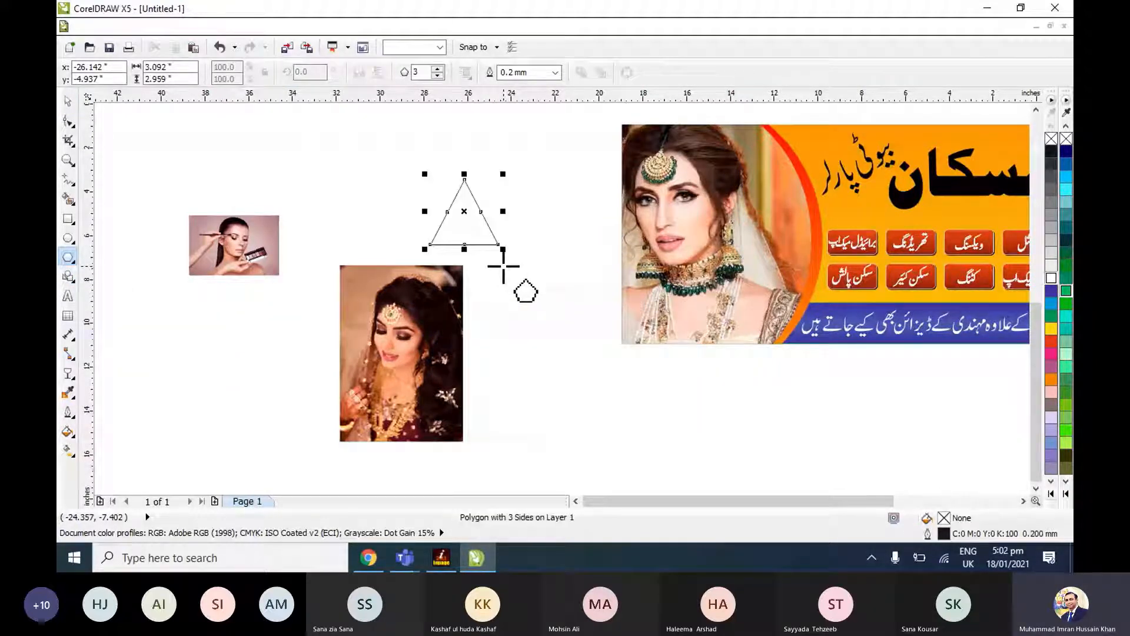
{"action": "left_click", "coordinate": [437, 69]}
{"action": "left_click", "coordinate": [437, 69]}
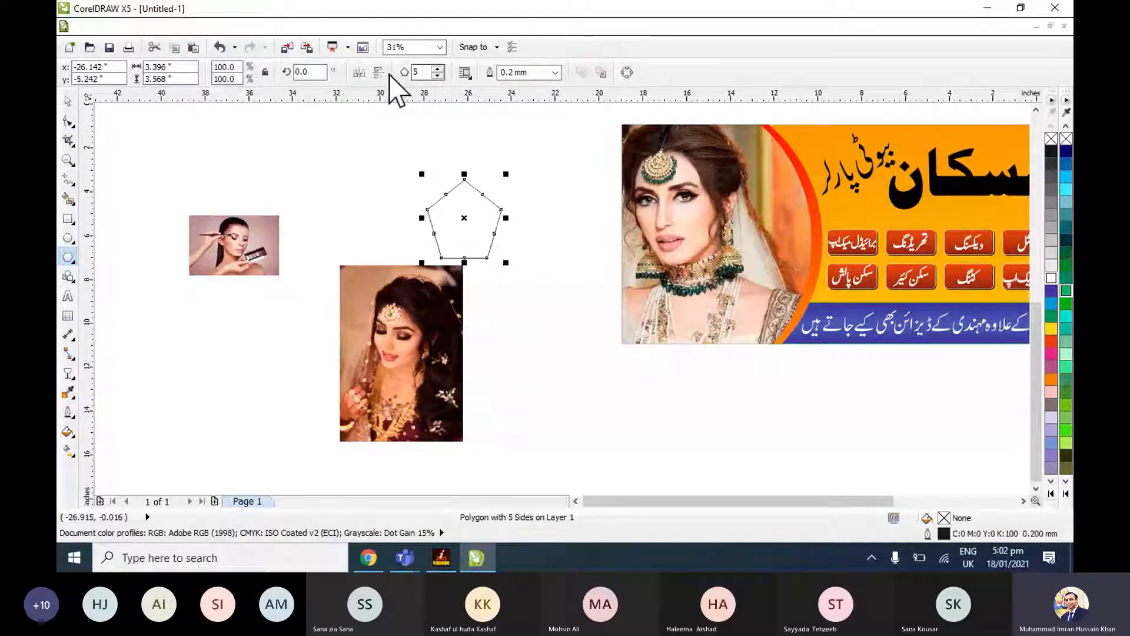
{"action": "left_click", "coordinate": [437, 68]}
Move the hexagon between the bridal photo and the banner, and give it a green fill and green outline.
{"action": "left_click", "coordinate": [69, 121]}
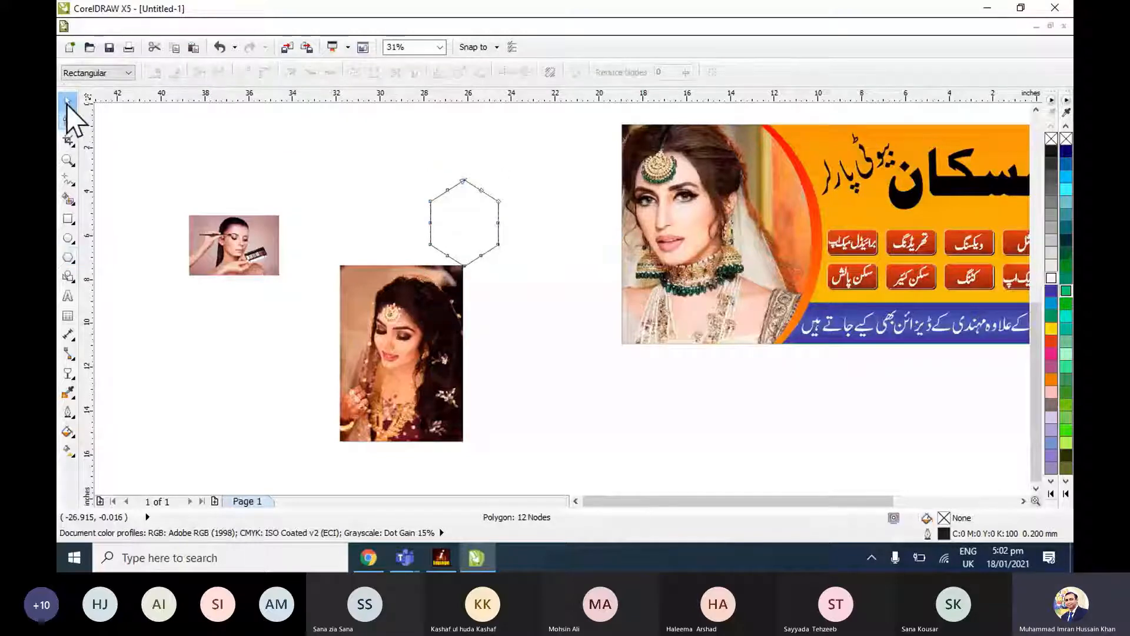
{"action": "left_click", "coordinate": [67, 103]}
{"action": "left_click_drag", "start_coordinate": [464, 224], "coordinate": [563, 346]}
{"action": "left_click", "coordinate": [1051, 317]}
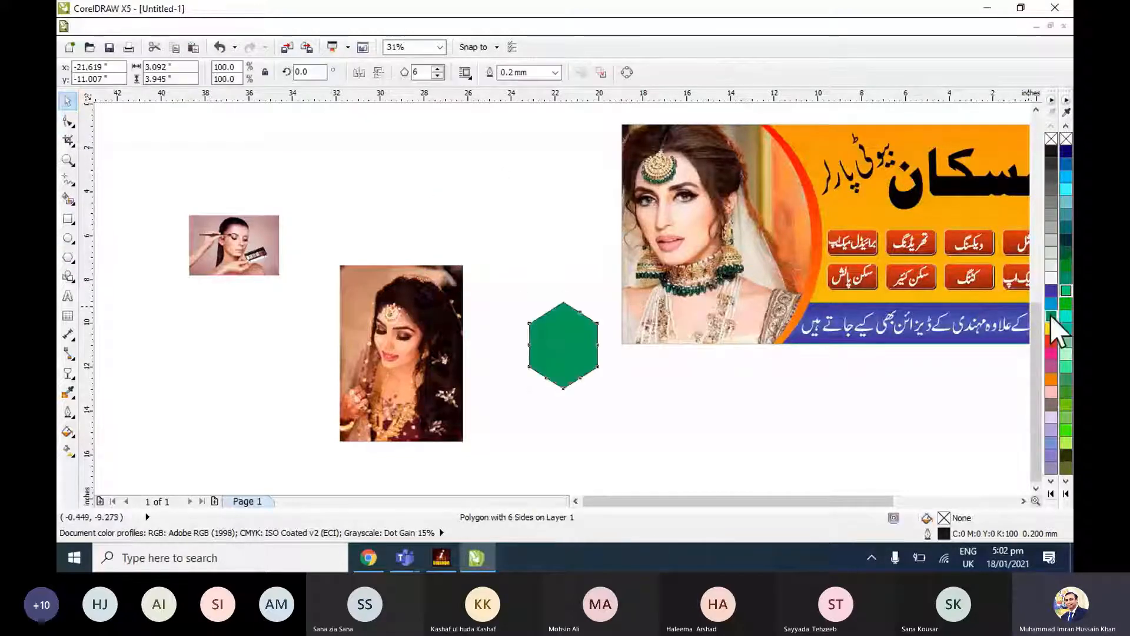
{"action": "right_click", "coordinate": [1050, 316]}
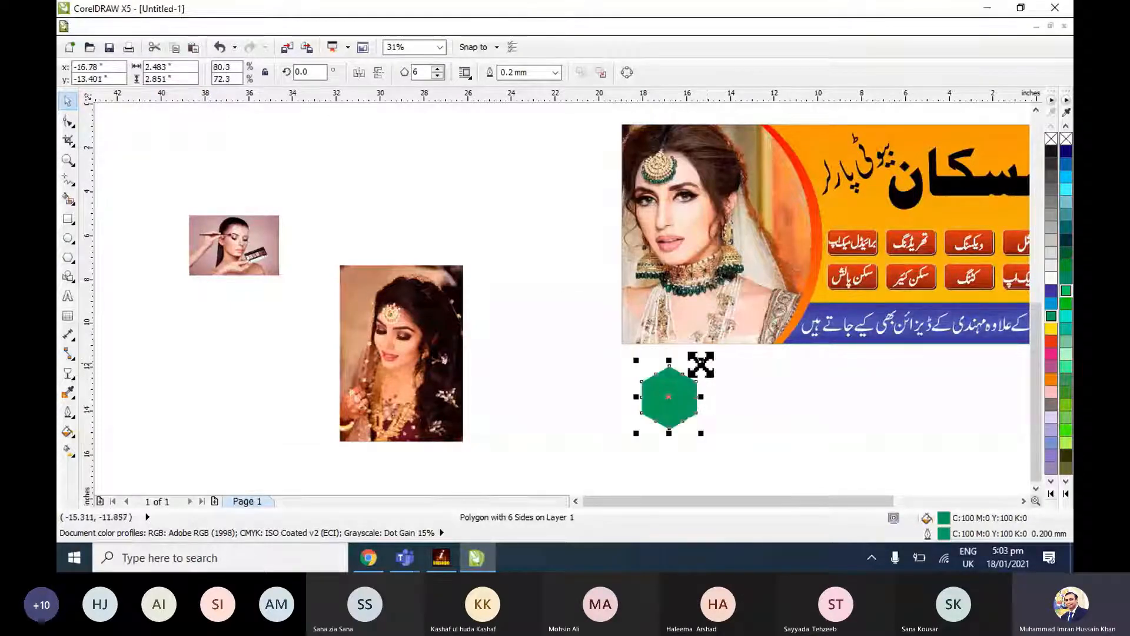
Place the green hexagon just below the banner's bridal photo and shrink it to about 1.85 by 2.12 inches.
{"action": "left_click_drag", "start_coordinate": [701, 364], "coordinate": [697, 368]}
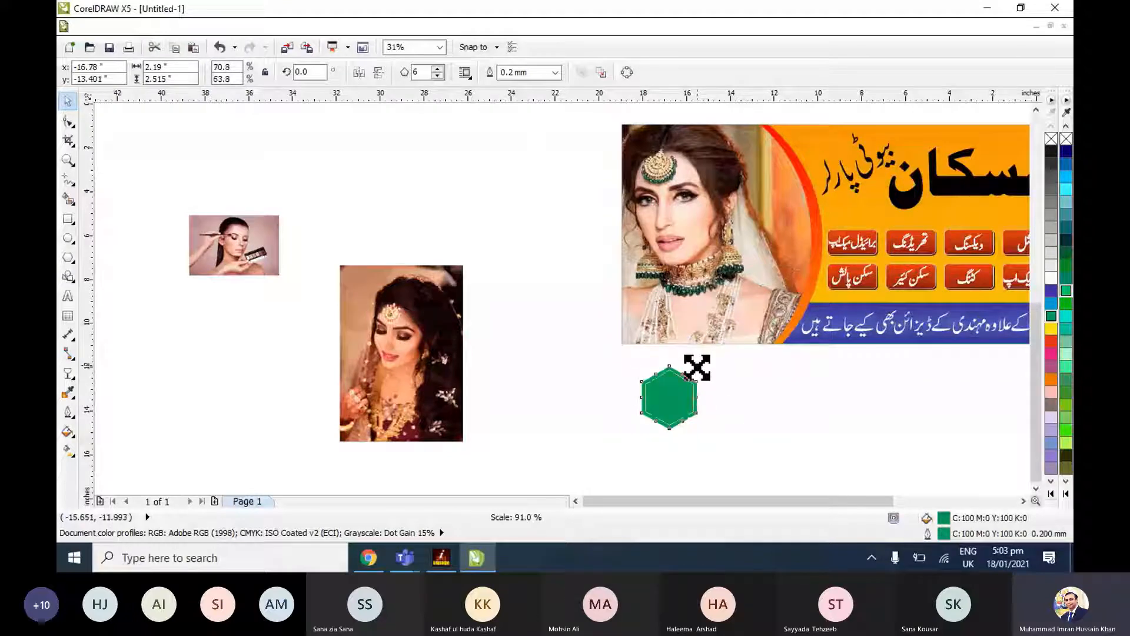
{"action": "key", "text": "Delete"}
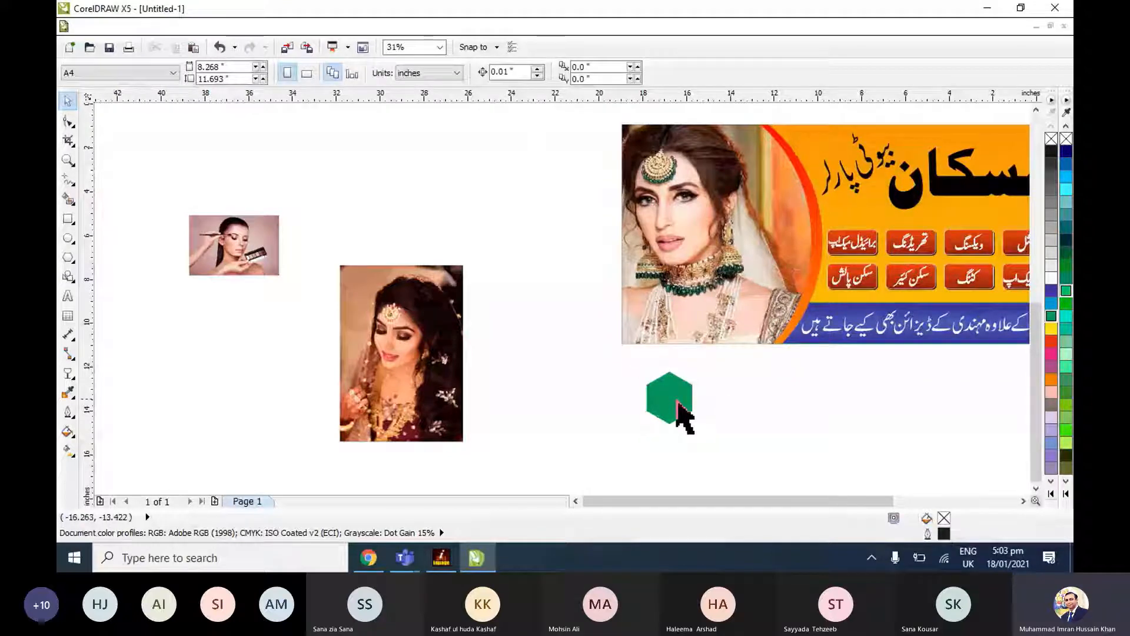
{"action": "left_click", "coordinate": [677, 405]}
{"action": "key", "text": "shift+F2"}
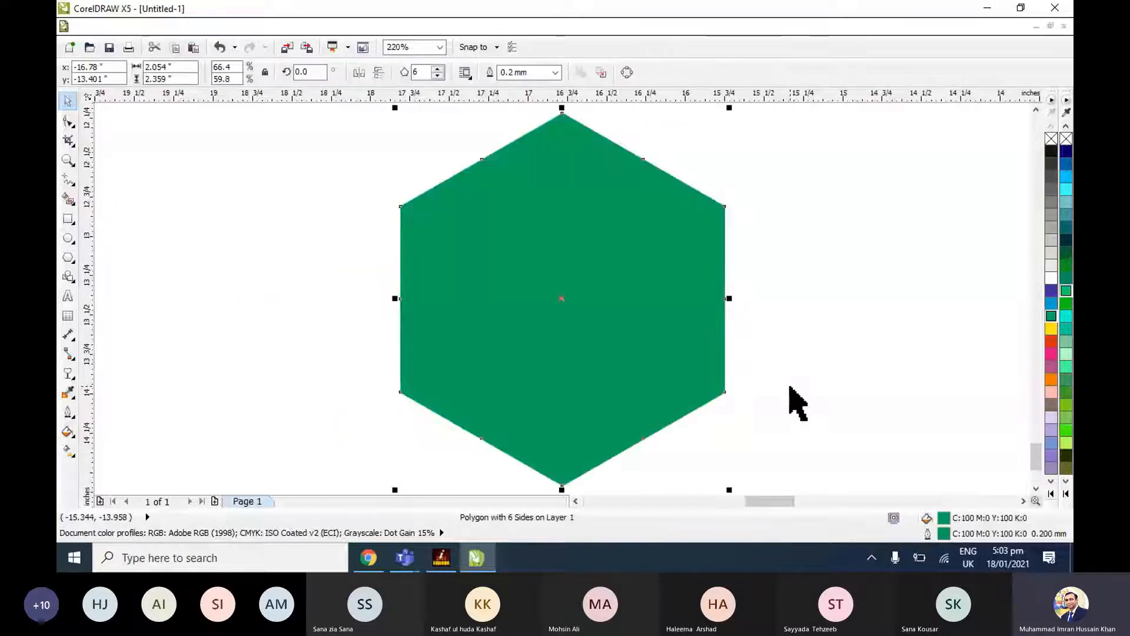
{"action": "scroll", "coordinate": [797, 403], "scroll_direction": "down", "scroll_amount": 3}
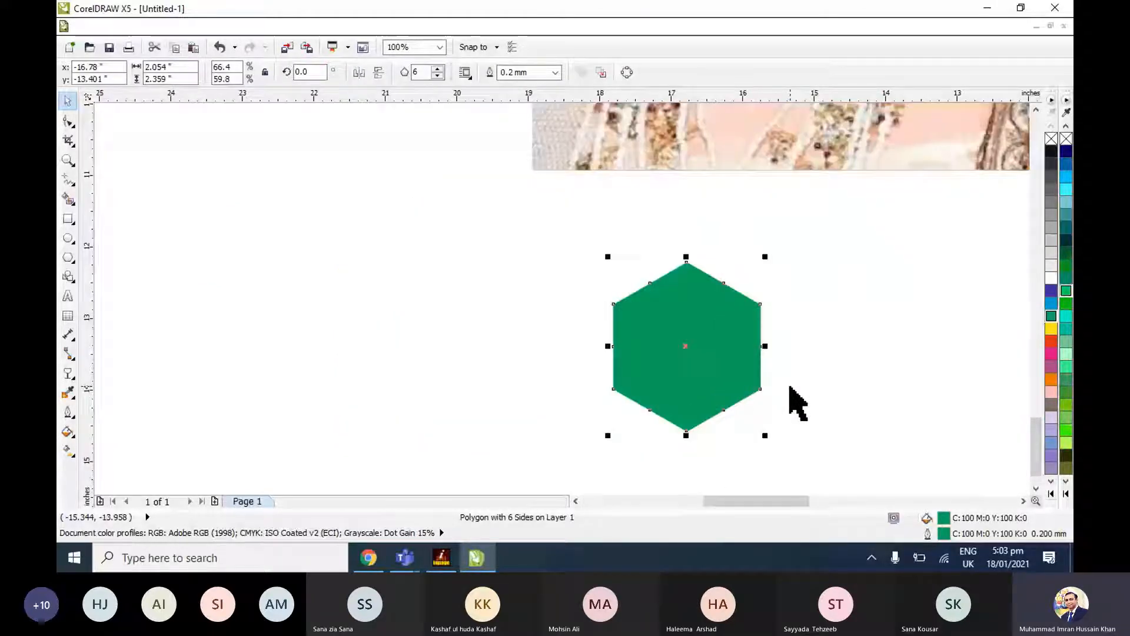
{"action": "left_click_drag", "start_coordinate": [765, 435], "coordinate": [749, 432]}
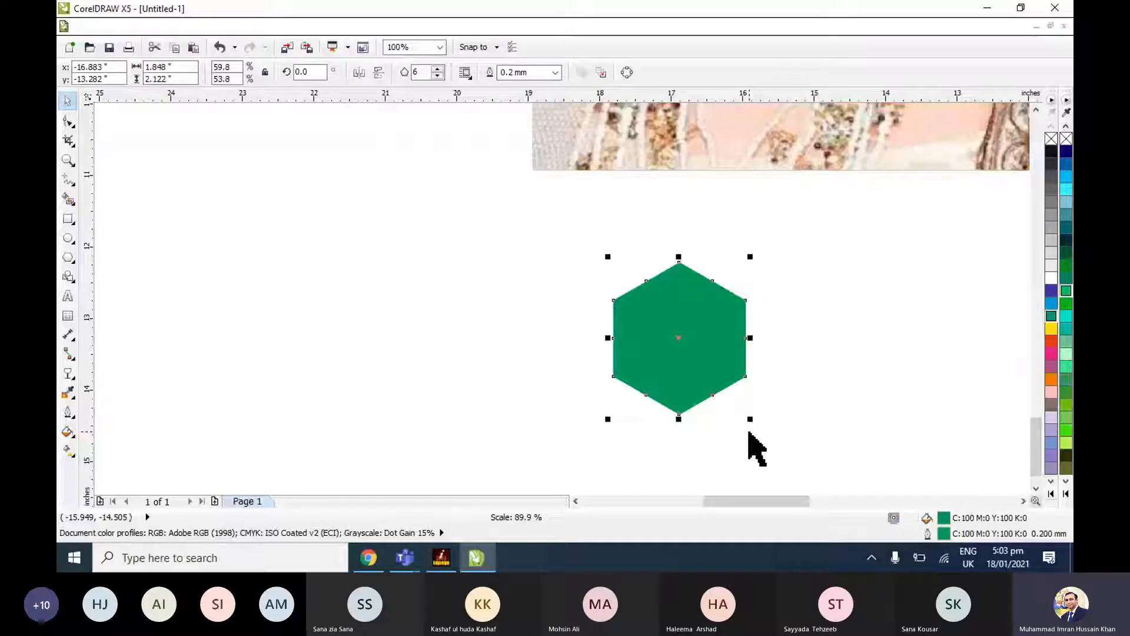
Give the hexagon a yellow 1.5 mm outline with rounded corners and caps, placed behind the fill and scaled with the image.
{"action": "key", "text": "F12"}
{"action": "left_click", "coordinate": [698, 201]}
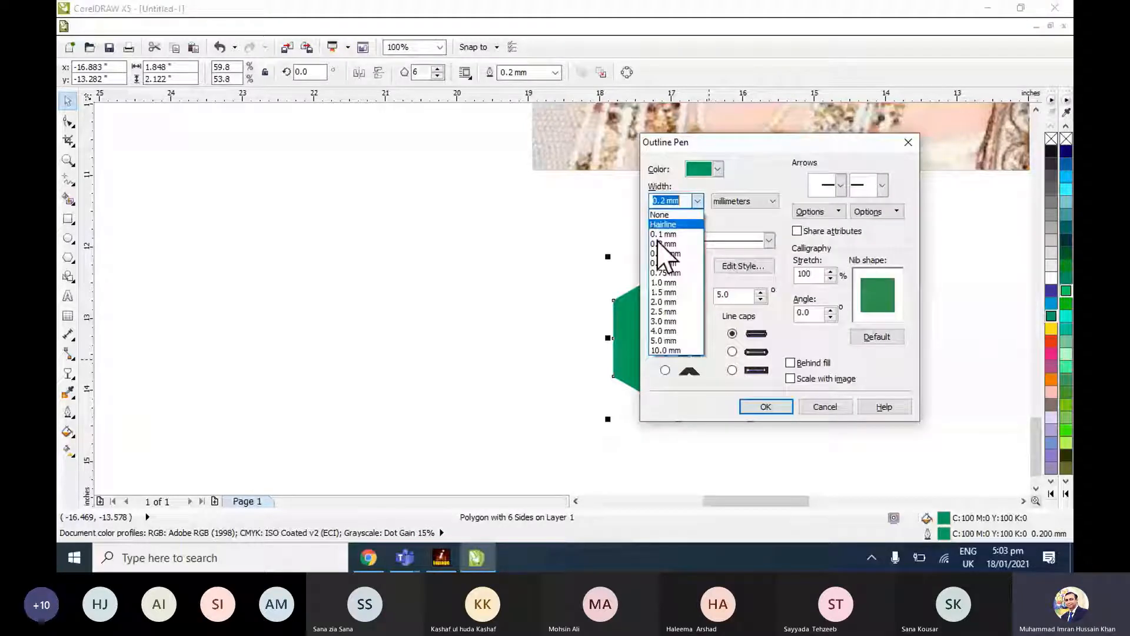
{"action": "left_click", "coordinate": [663, 292]}
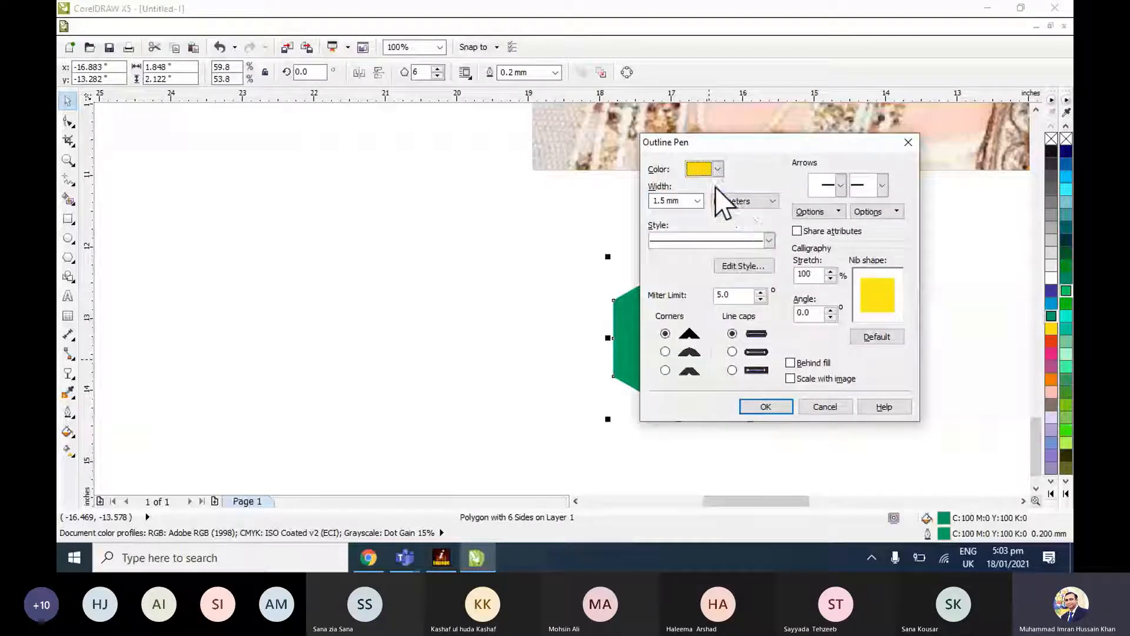
{"action": "left_click", "coordinate": [665, 351]}
{"action": "left_click", "coordinate": [732, 351]}
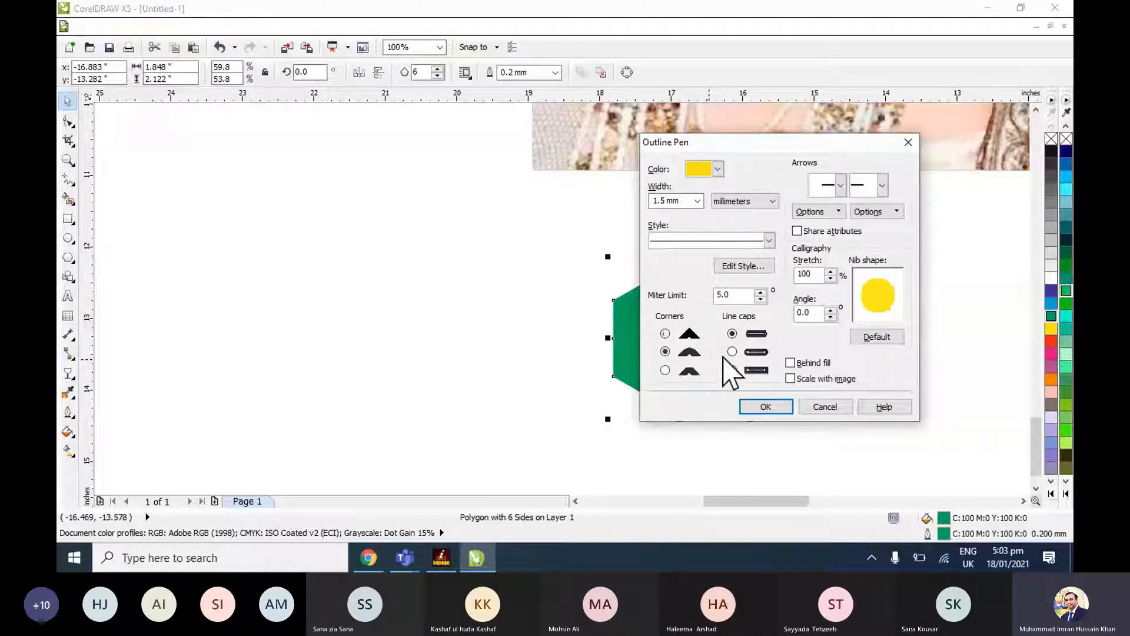
{"action": "left_click", "coordinate": [797, 365]}
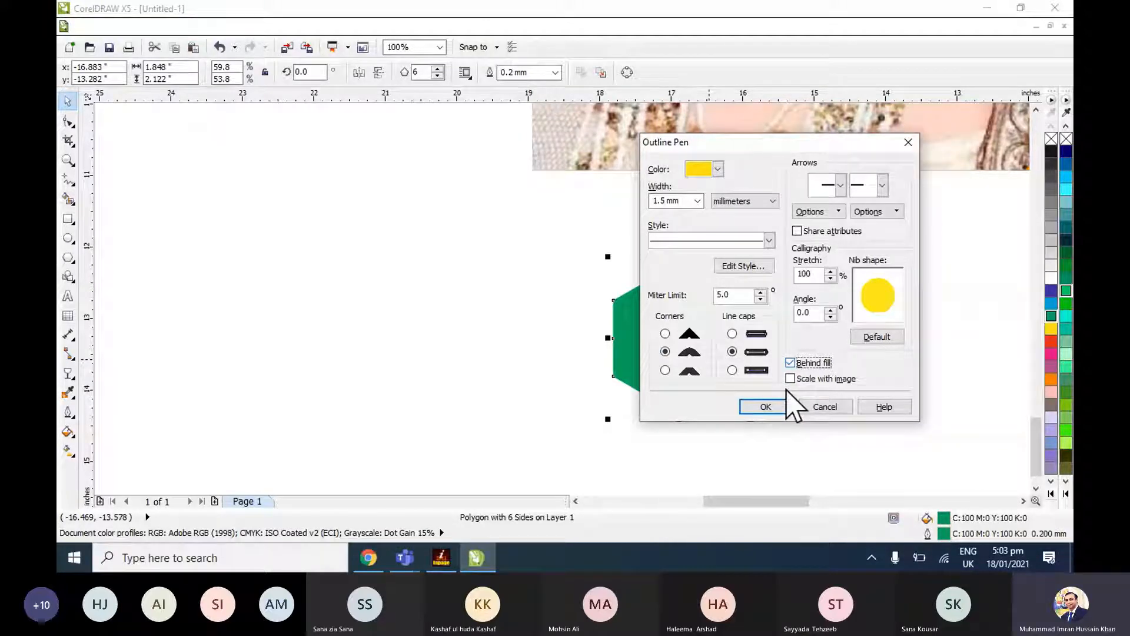
{"action": "left_click", "coordinate": [785, 403]}
{"action": "left_click", "coordinate": [802, 380]}
{"action": "left_click", "coordinate": [651, 310]}
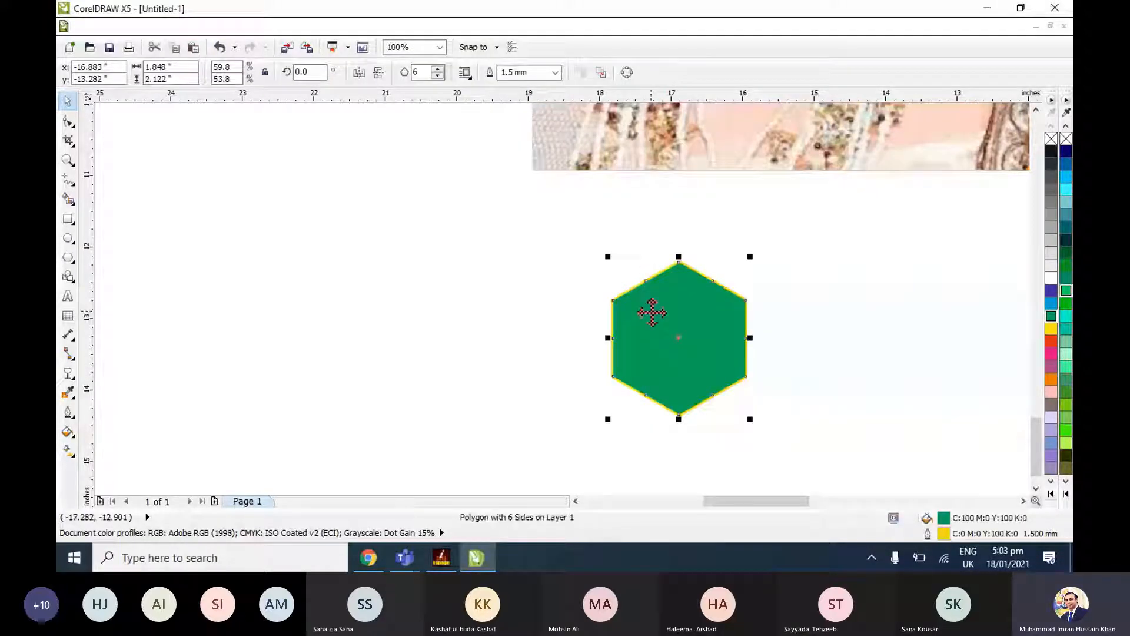
Move the hexagon onto the outer bottom corner of the banner's bridal photo.
{"action": "scroll", "coordinate": [652, 313], "scroll_direction": "down", "scroll_amount": 2}
{"action": "left_click_drag", "start_coordinate": [602, 449], "coordinate": [592, 385]}
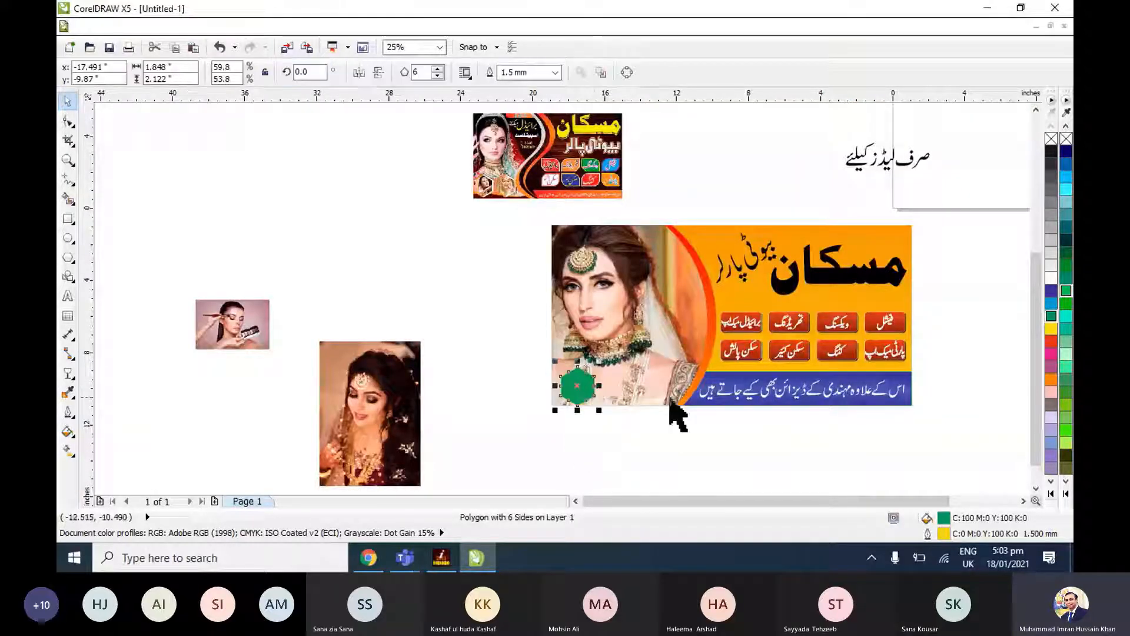
{"action": "scroll", "coordinate": [671, 405], "scroll_direction": "up", "scroll_amount": 1}
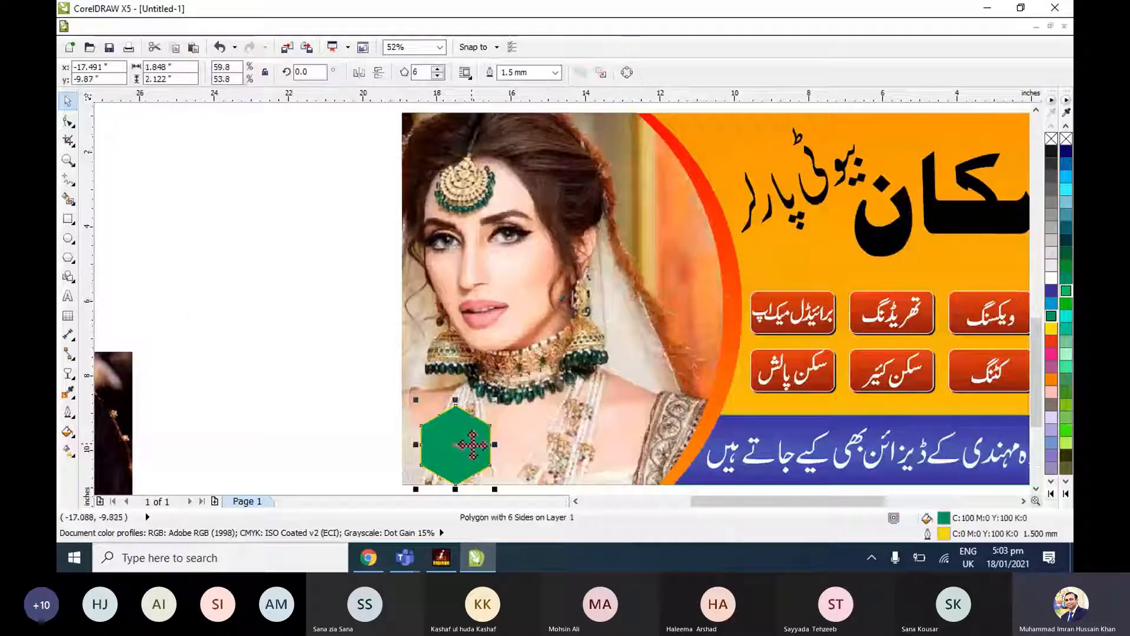
Duplicate the green hexagon beside the original, then shift both hexagons slightly inward along the bridal photo's lower edge.
{"action": "left_click_drag", "start_coordinate": [473, 444], "coordinate": [574, 449]}
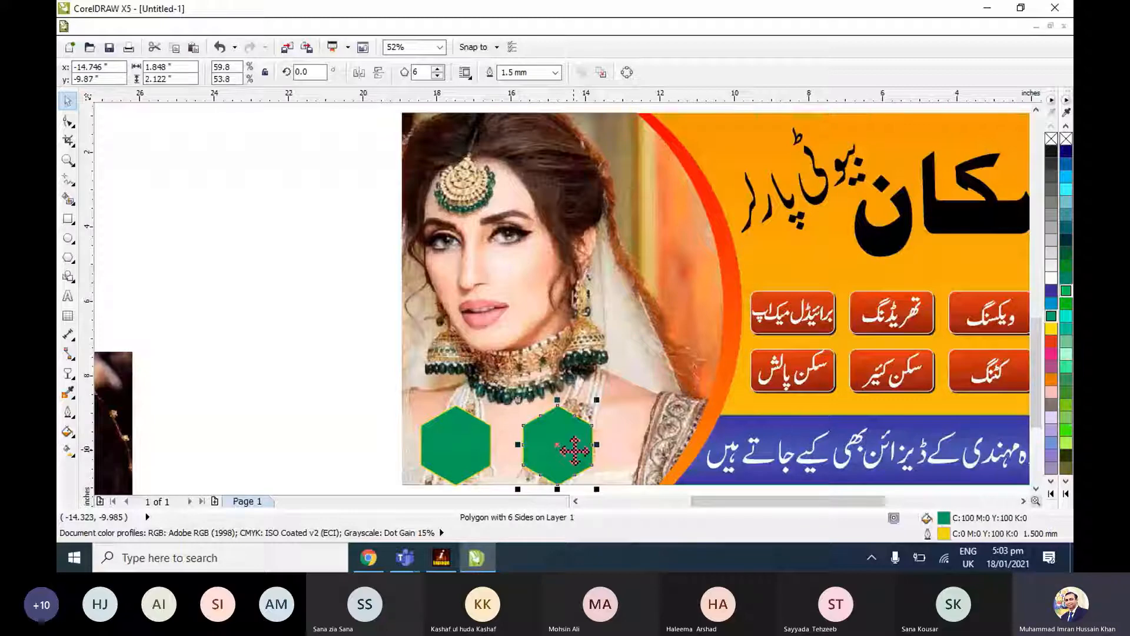
{"action": "key", "text": "Right"}
{"action": "key", "text": "Right"}
{"action": "key", "text": "Right"}
{"action": "key", "text": "Right"}
{"action": "key", "text": "Right"}
{"action": "key", "text": "Right"}
{"action": "key", "text": "Right"}
{"action": "key", "text": "ctrl+z"}
{"action": "left_click_drag", "start_coordinate": [552, 455], "coordinate": [577, 455]}
{"action": "key", "text": "Escape"}
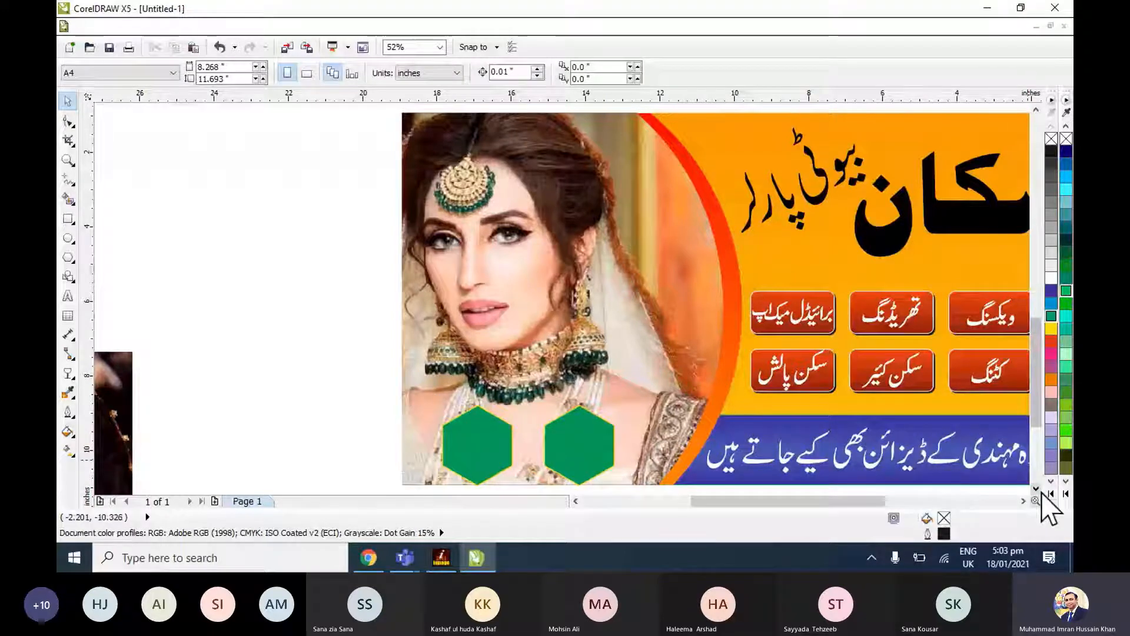
Shrink the make-up photo to about 2.12 by 1.41 inches and the bride portrait to about 1.92 by 2.74 inches, moving the portrait nearer the banner.
{"action": "left_click", "coordinate": [1036, 488]}
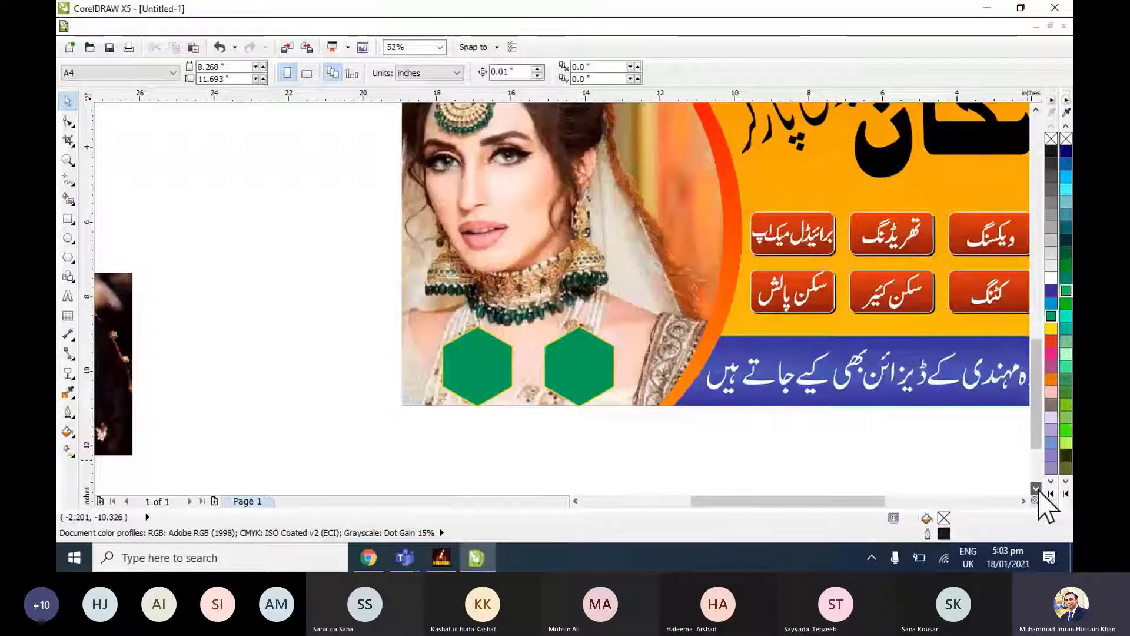
{"action": "scroll", "coordinate": [693, 406], "scroll_direction": "down", "scroll_amount": 1}
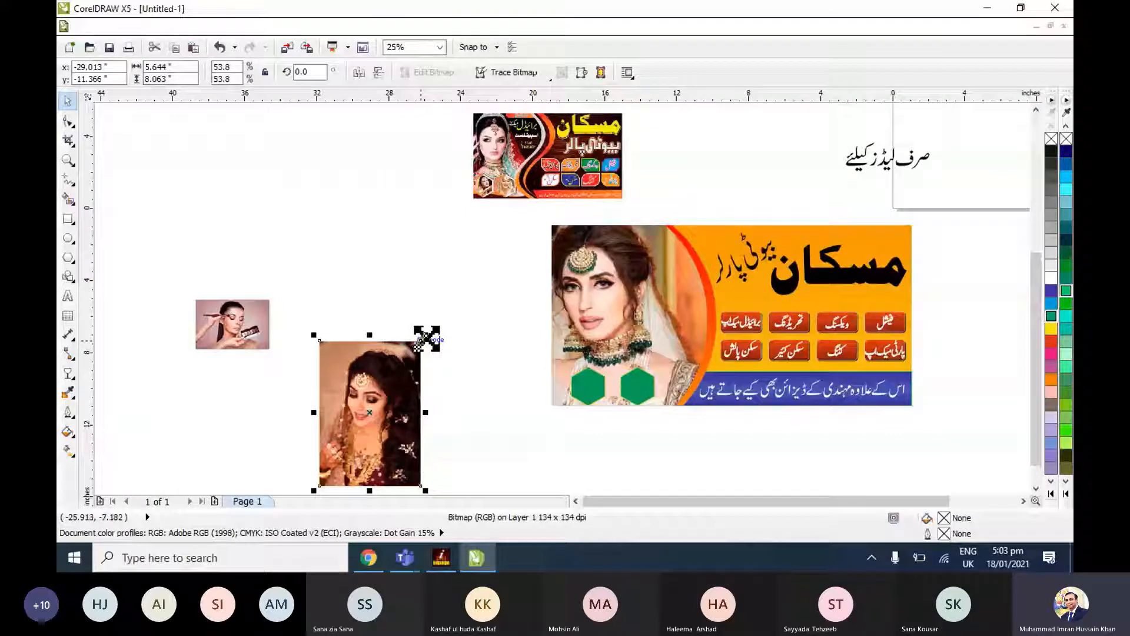
{"action": "left_click_drag", "start_coordinate": [425, 335], "coordinate": [401, 387]}
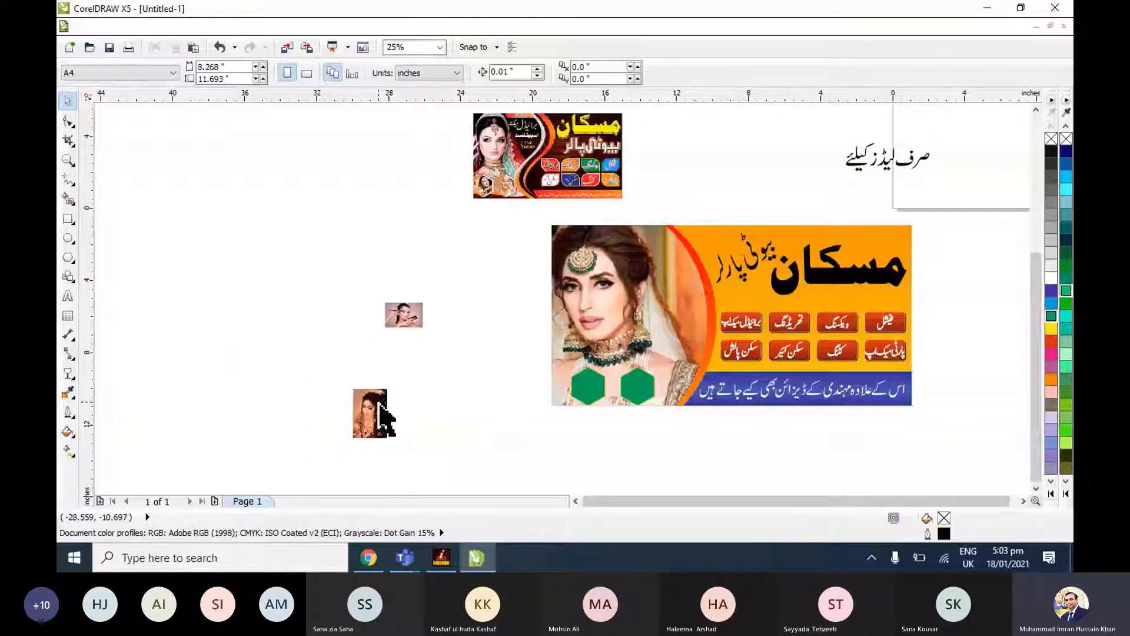
{"action": "left_click_drag", "start_coordinate": [383, 418], "coordinate": [511, 364]}
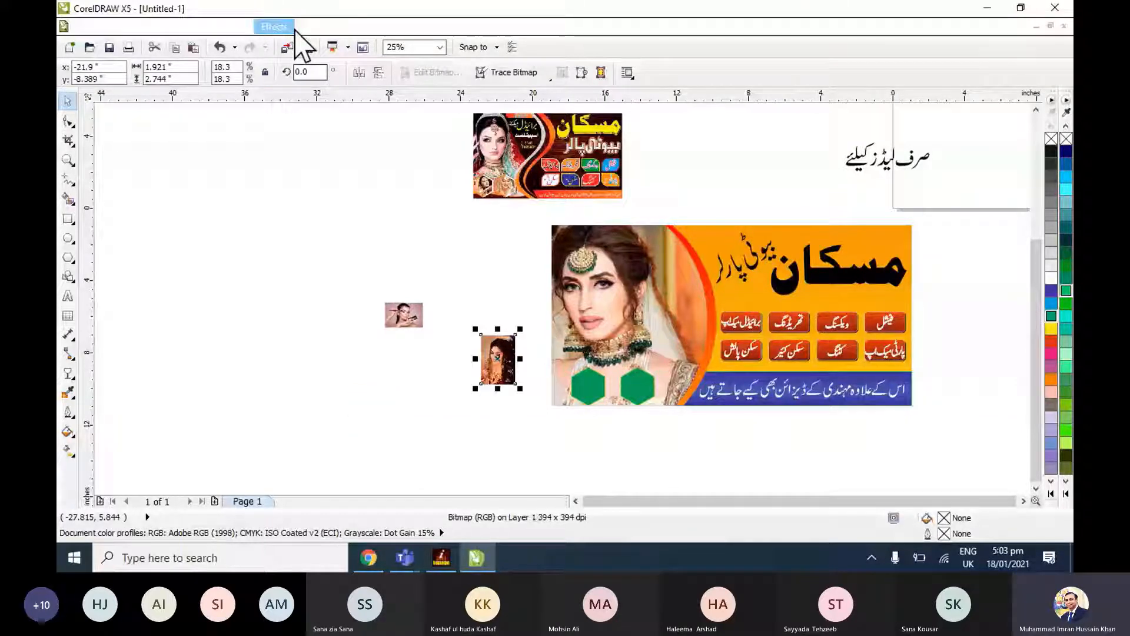
PowerClip the bride portrait into the inner hexagon and the make-up photo into the outer hexagon.
{"action": "key", "text": "Delete"}
{"action": "left_click", "coordinate": [404, 314]}
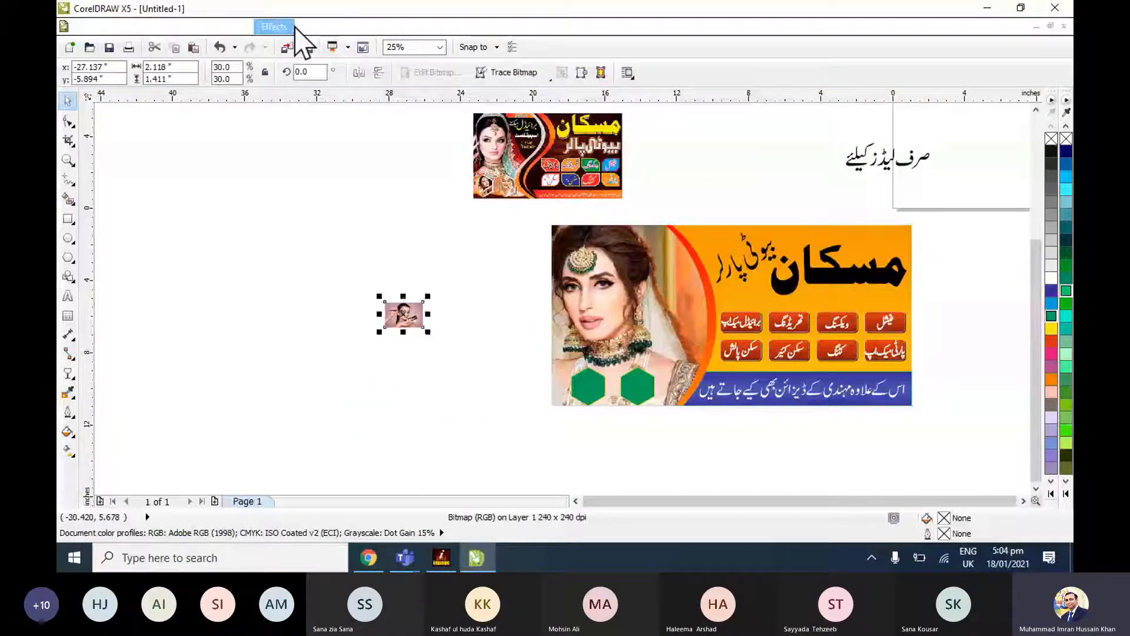
{"action": "left_click", "coordinate": [274, 26]}
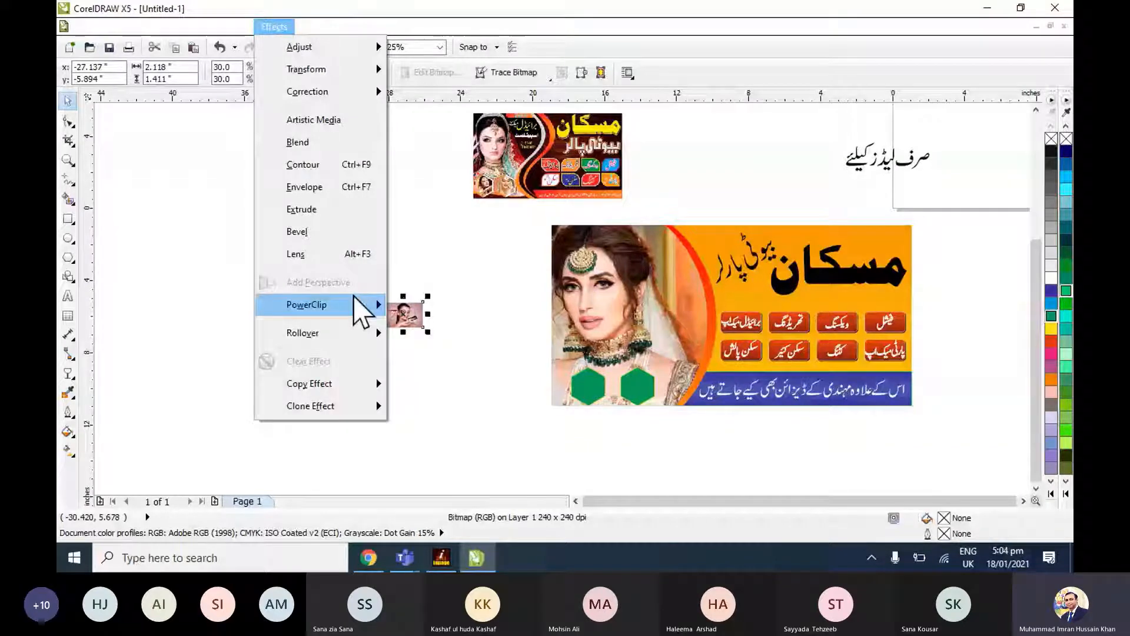
{"action": "mouse_move", "coordinate": [354, 298]}
{"action": "left_click", "coordinate": [439, 305]}
{"action": "left_click", "coordinate": [589, 387]}
{"action": "left_click", "coordinate": [631, 394], "text": "shift"}
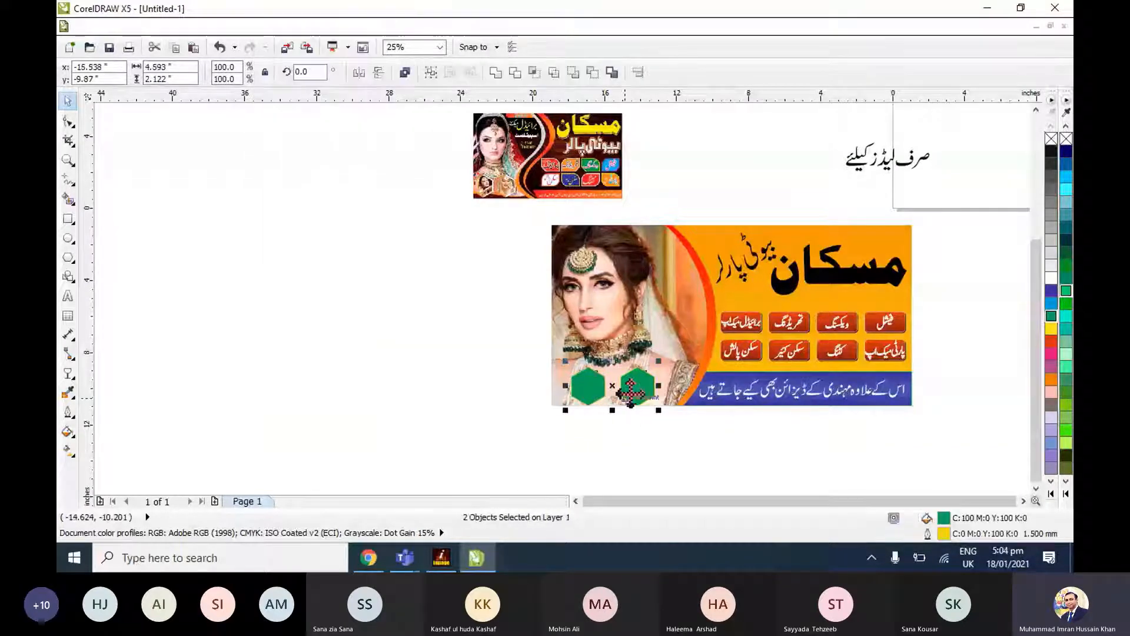
Edit the outer hexagon's PowerClip contents, enlarging the make-up photo to about 3.3 by 2.2 inches and centring the face in the frame.
{"action": "key", "text": "shift+F2"}
{"action": "left_click", "coordinate": [297, 252]}
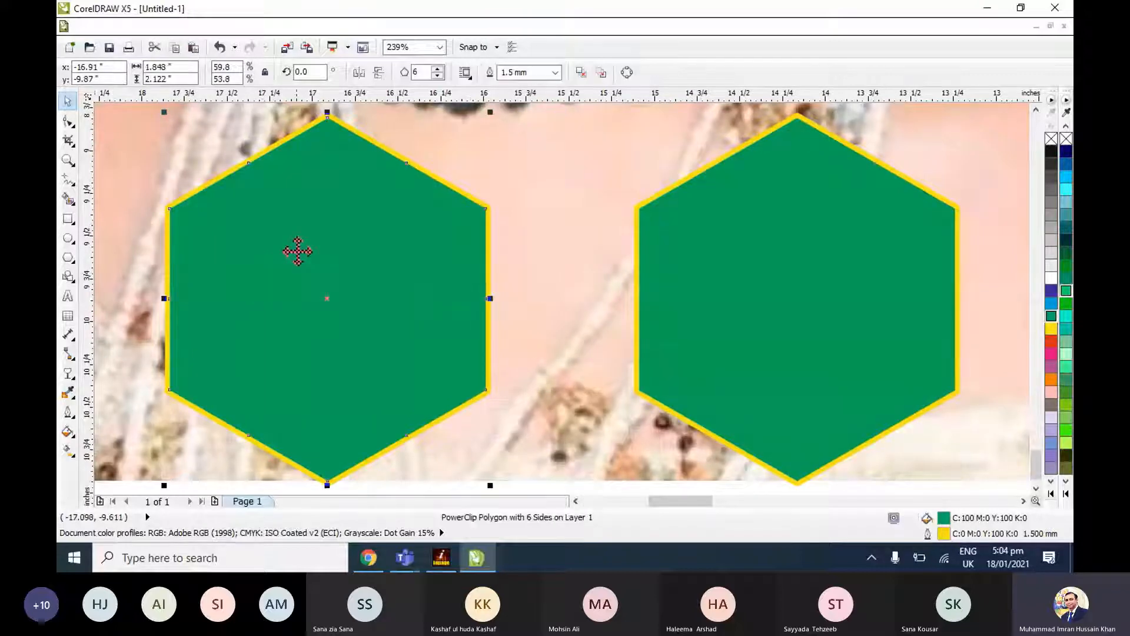
{"action": "key", "text": "alt+c"}
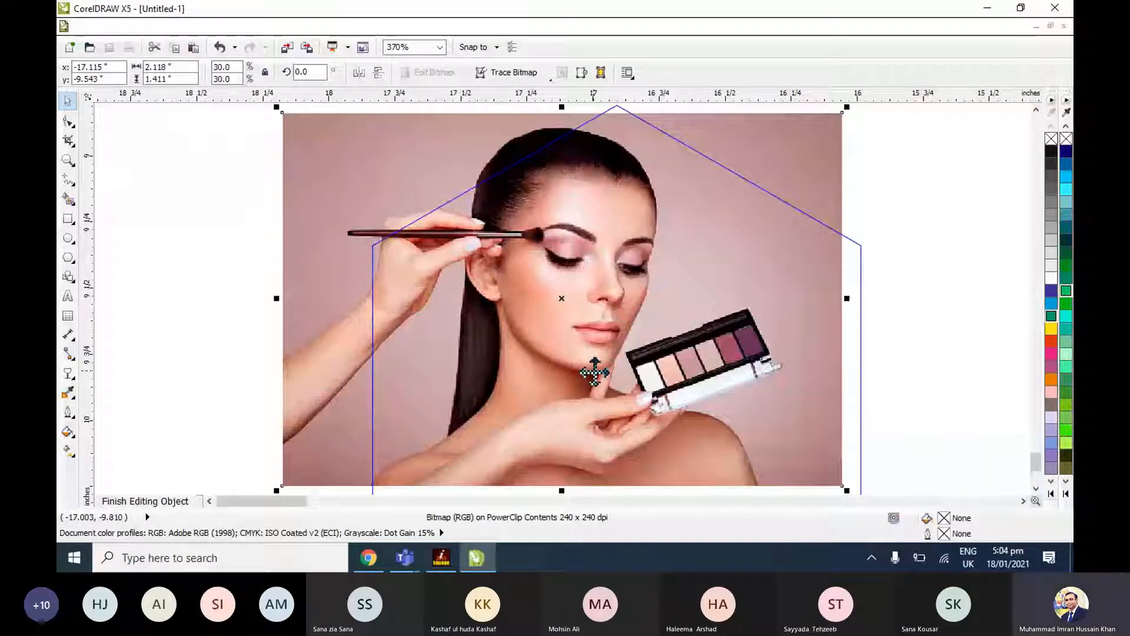
{"action": "scroll", "coordinate": [595, 372], "scroll_direction": "down", "scroll_amount": 2}
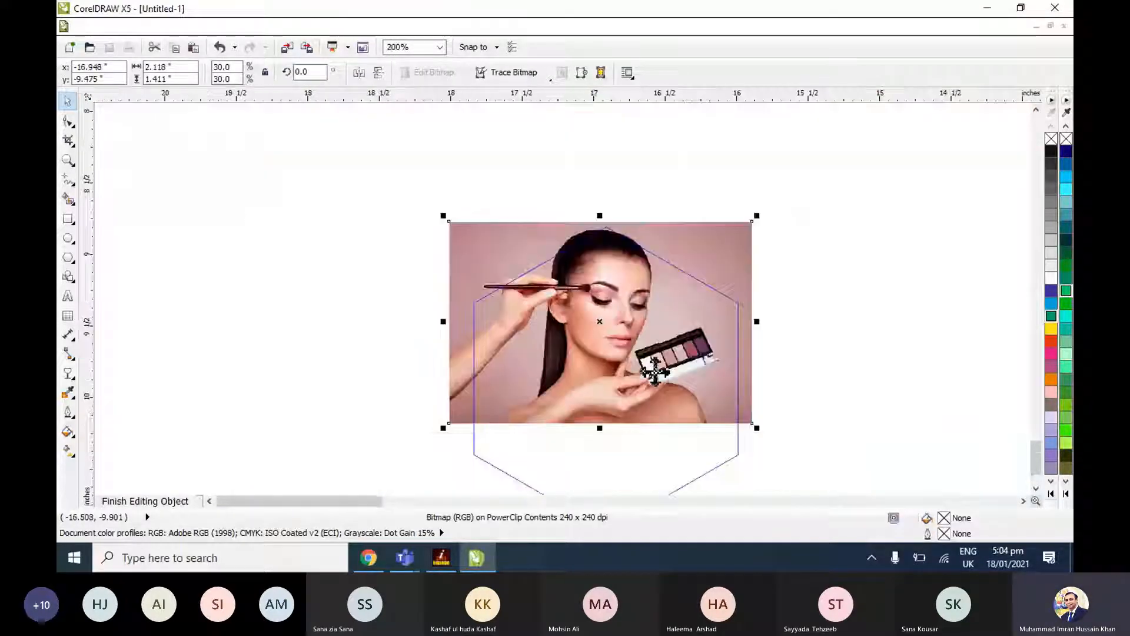
{"action": "left_click_drag", "start_coordinate": [756, 428], "coordinate": [889, 468]}
{"action": "scroll", "coordinate": [863, 302], "scroll_direction": "down", "scroll_amount": 2}
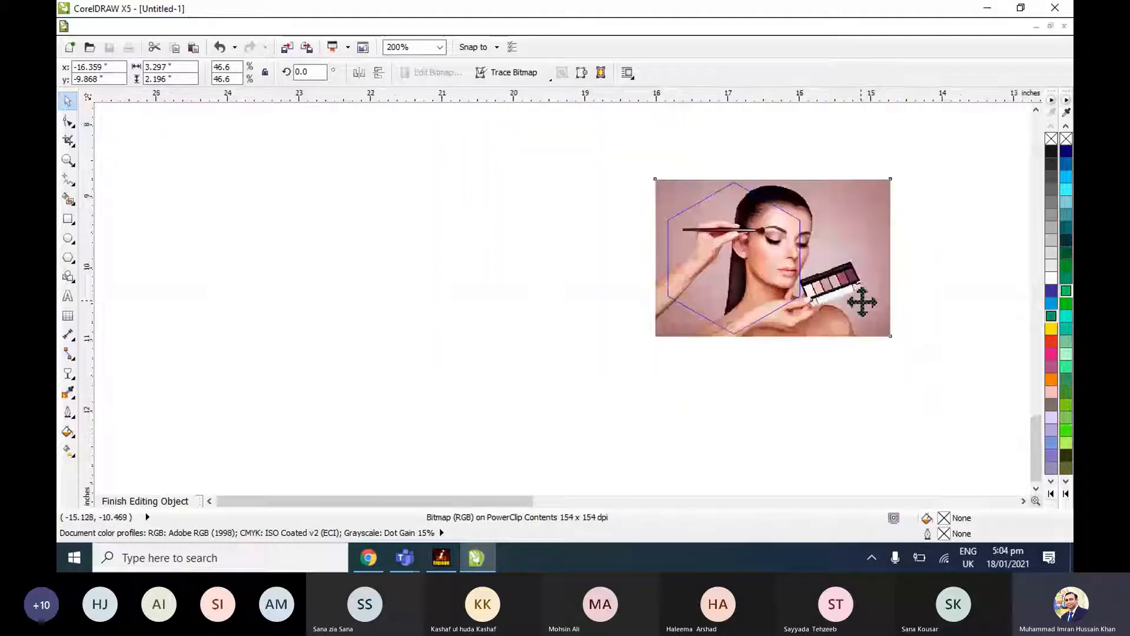
{"action": "left_click_drag", "start_coordinate": [840, 275], "coordinate": [813, 273]}
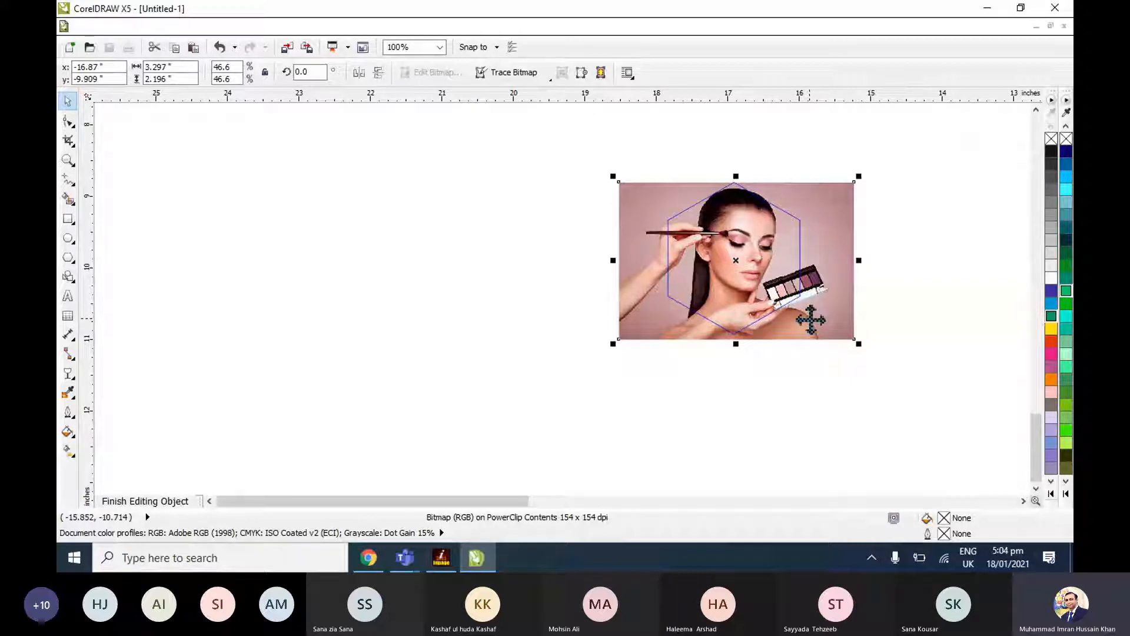
{"action": "key", "text": "Left"}
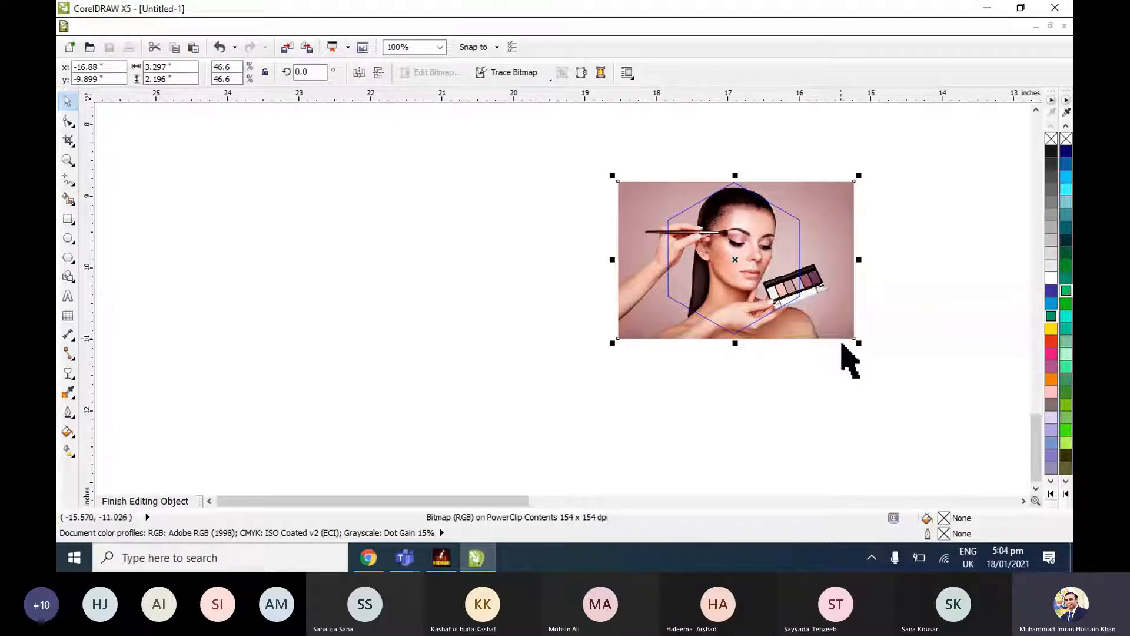
Reduce the make-up photo to about 3.18 by 2.12 inches and finish editing the PowerClip.
{"action": "left_click_drag", "start_coordinate": [861, 343], "coordinate": [846, 330]}
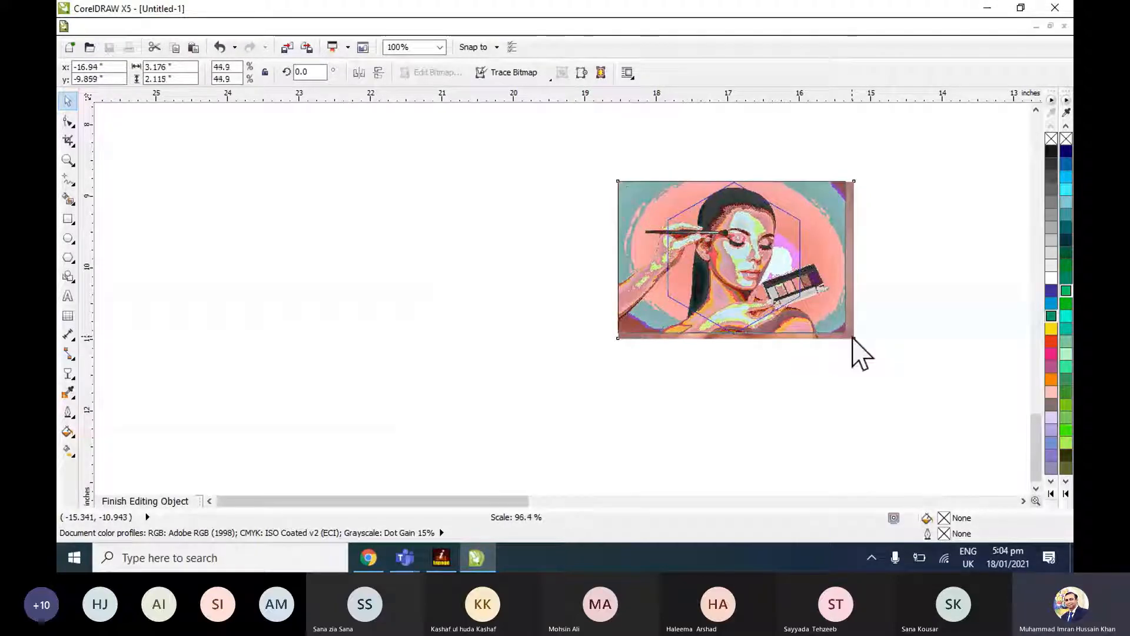
{"action": "left_click", "coordinate": [826, 380]}
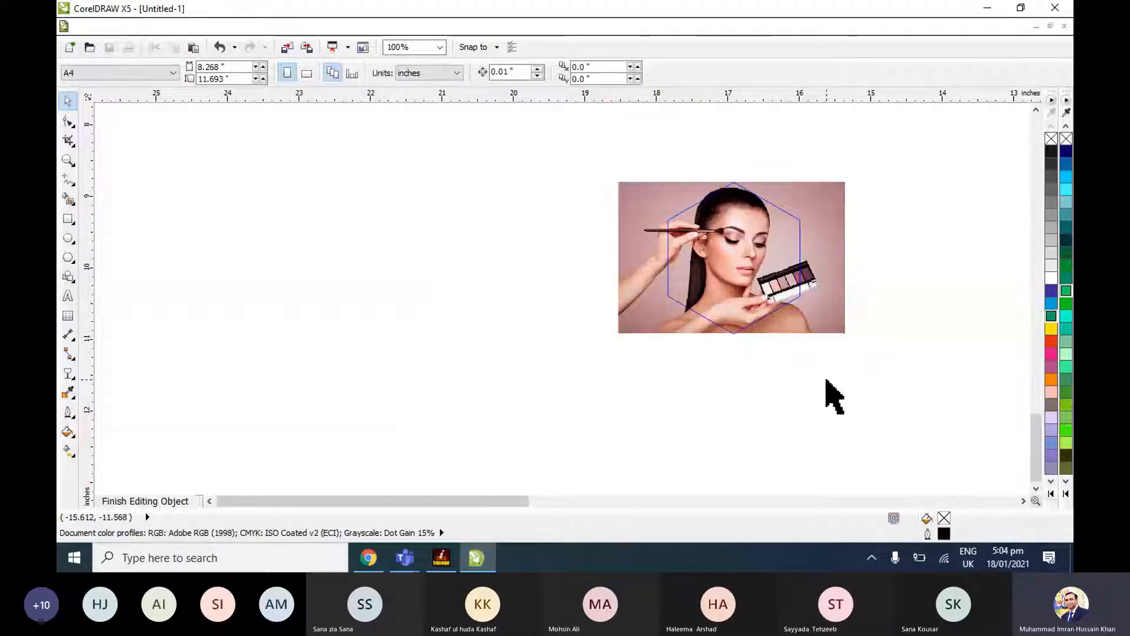
{"action": "left_click", "coordinate": [283, 23]}
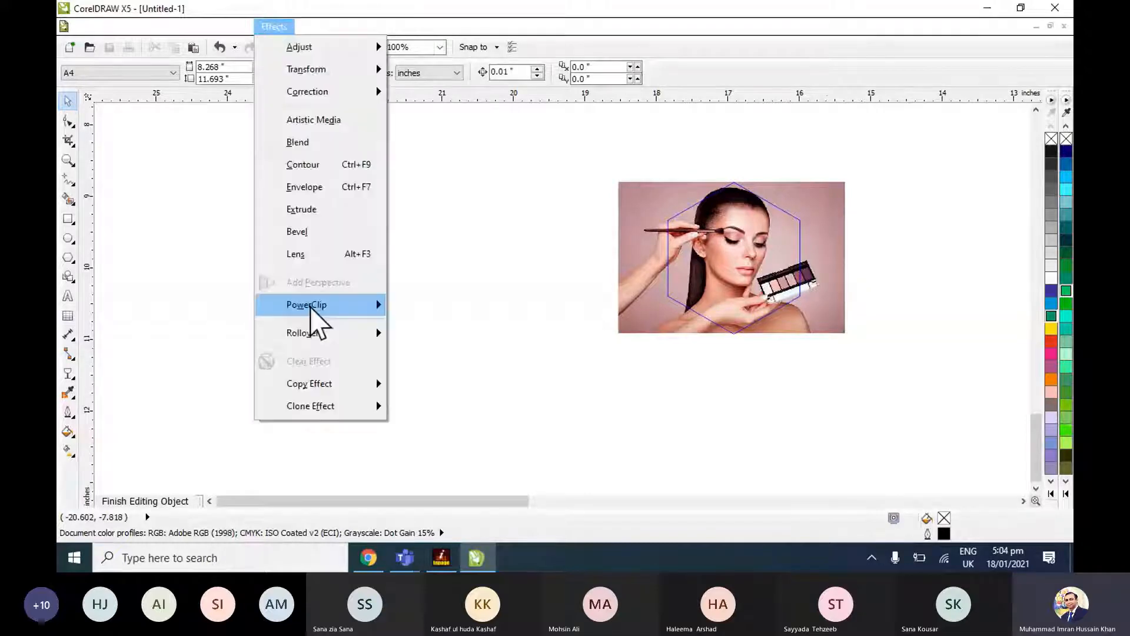
{"action": "mouse_move", "coordinate": [344, 312]}
{"action": "left_click", "coordinate": [453, 379]}
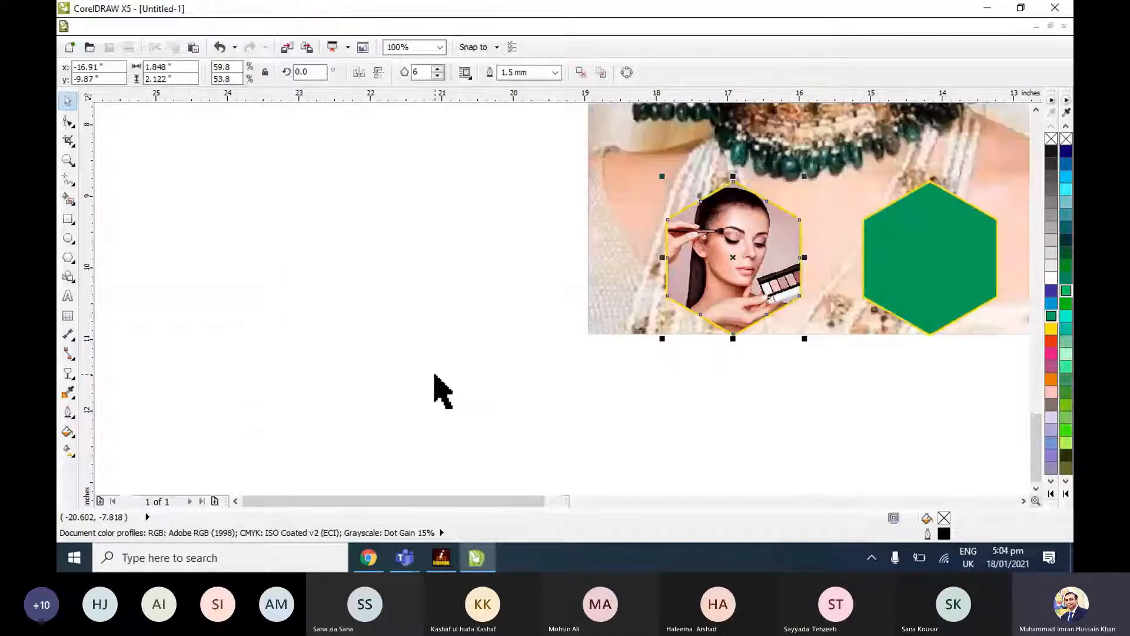
Edit the inner hexagon's PowerClip contents, positioning the bride portrait so her face fills the frame, and finish editing.
{"action": "left_click", "coordinate": [944, 300]}
{"action": "key", "text": "shift+F2"}
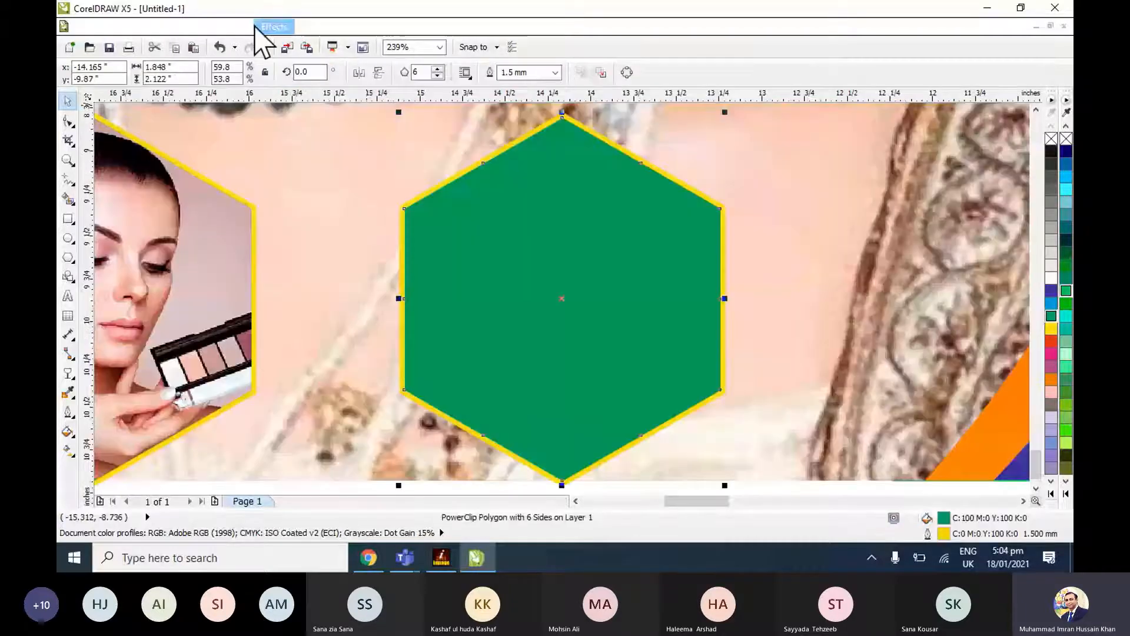
{"action": "left_click", "coordinate": [426, 352]}
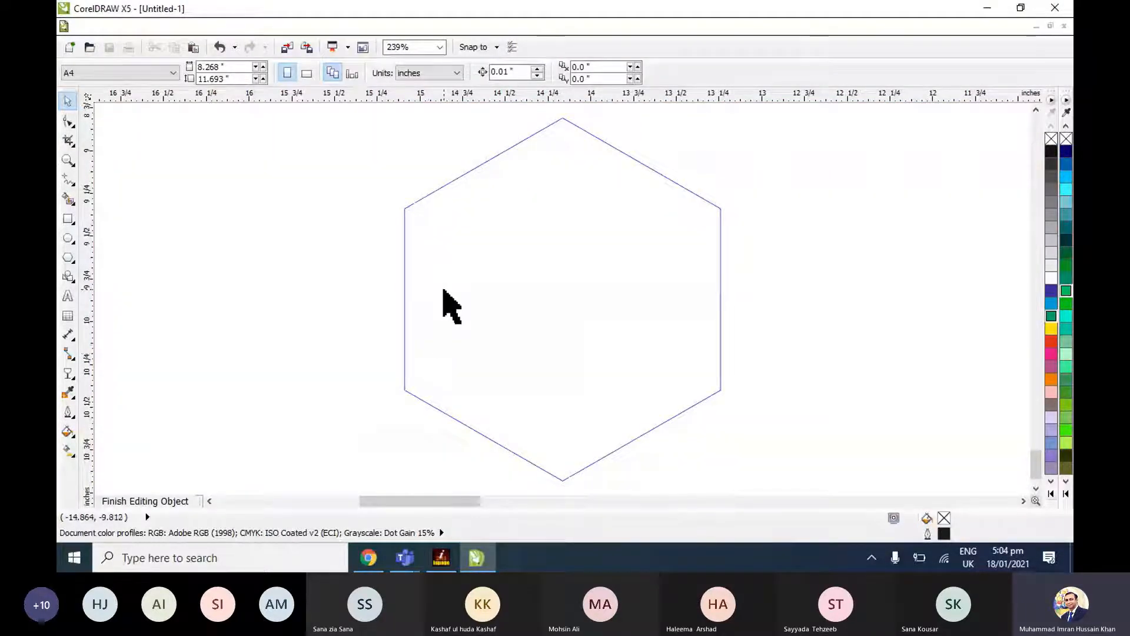
{"action": "key", "text": "F4"}
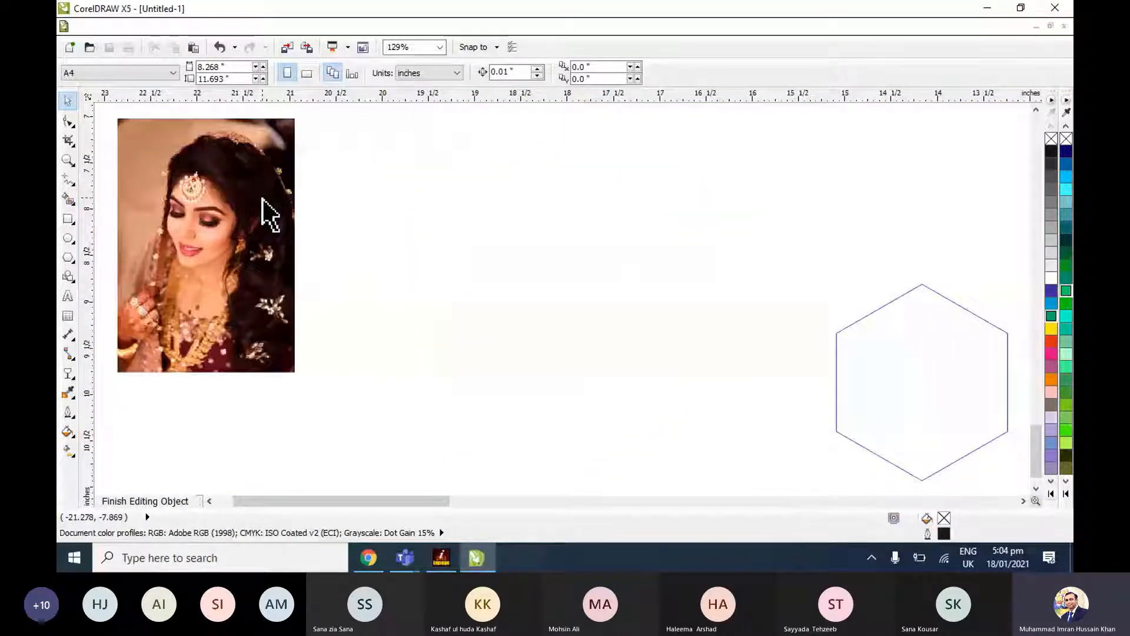
{"action": "left_click_drag", "start_coordinate": [263, 201], "coordinate": [978, 353]}
{"action": "key", "text": "shift+F2"}
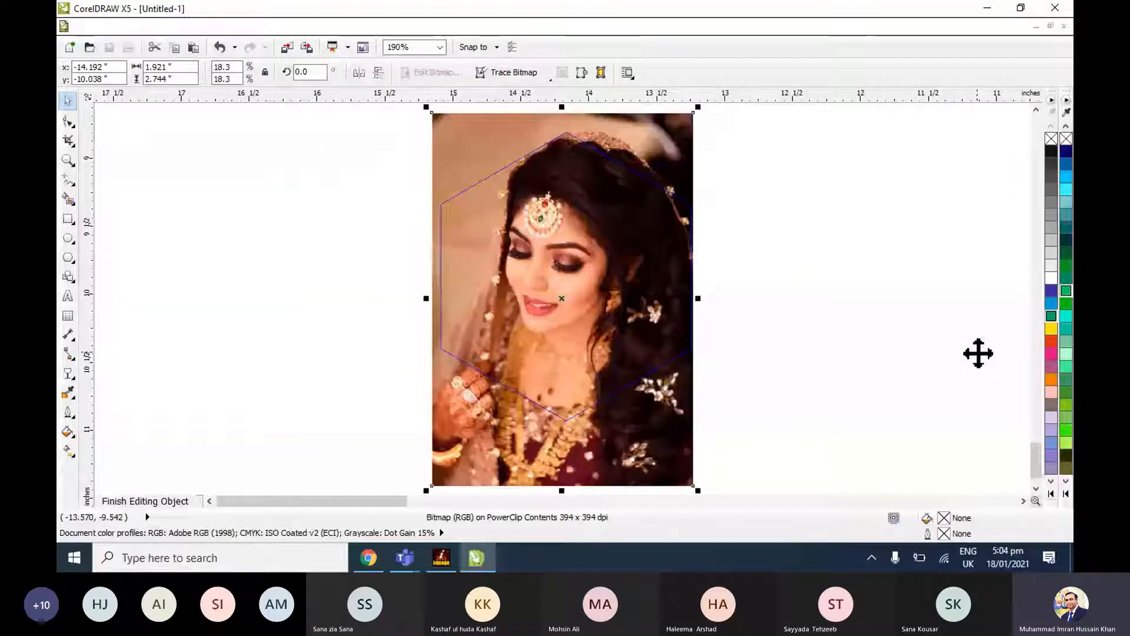
{"action": "left_click_drag", "start_coordinate": [656, 395], "coordinate": [662, 401]}
{"action": "left_click", "coordinate": [306, 26]}
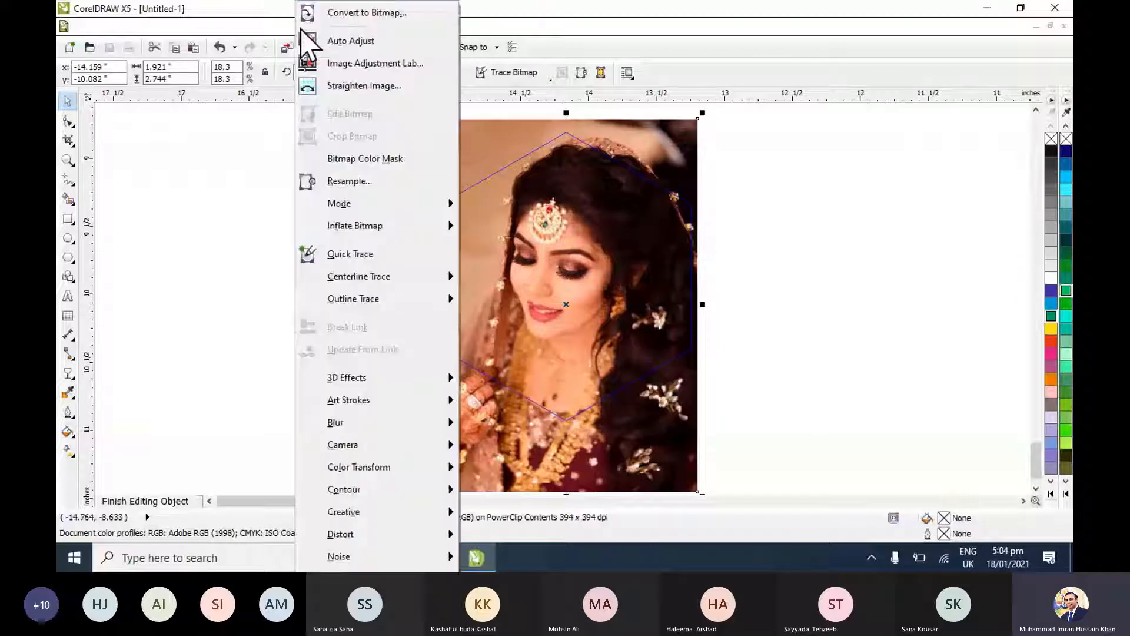
{"action": "mouse_move", "coordinate": [285, 27]}
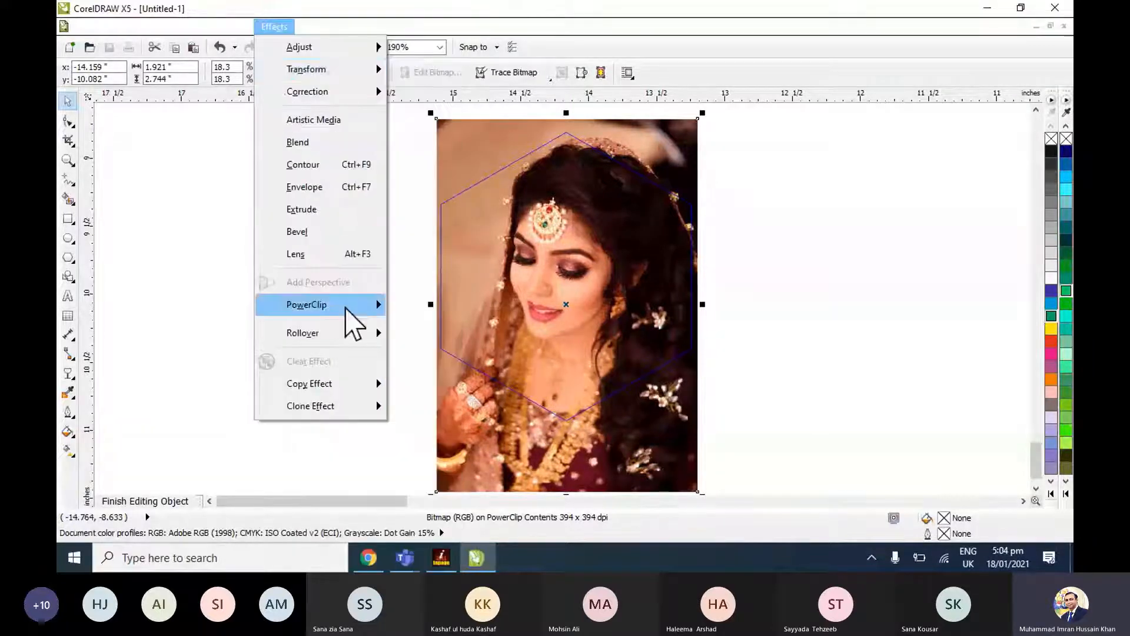
{"action": "left_click", "coordinate": [453, 371]}
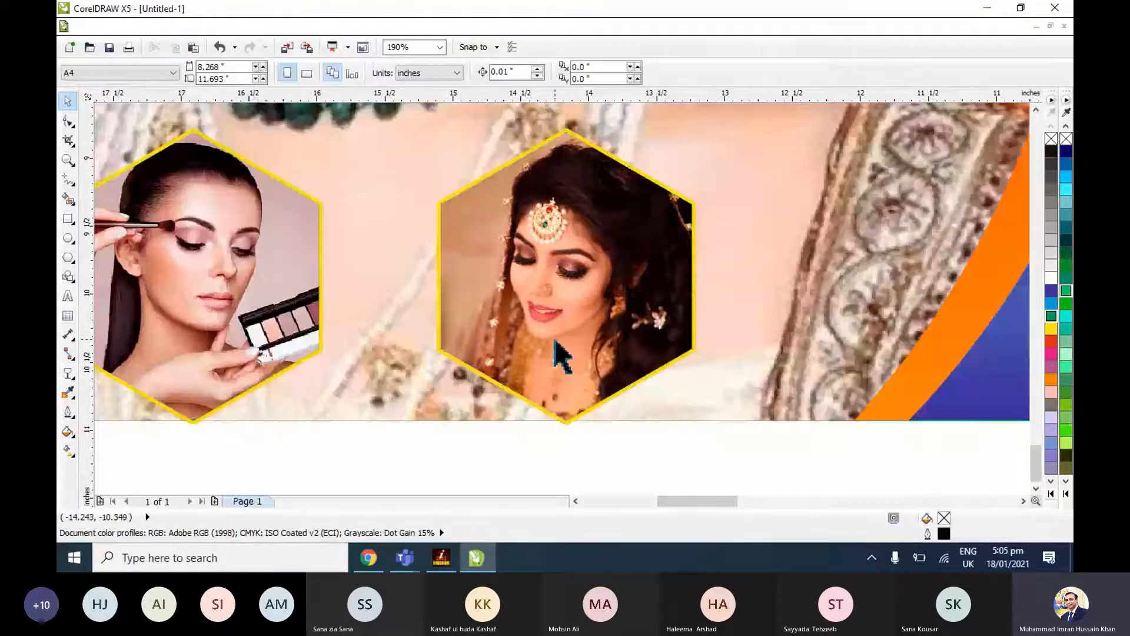
Move both photo hexagons inward on the bridal photo, with the bride hexagon near the orange curve and slightly higher than the make-up hexagon.
{"action": "left_click", "coordinate": [555, 344]}
{"action": "scroll", "coordinate": [554, 338], "scroll_direction": "down", "scroll_amount": 3}
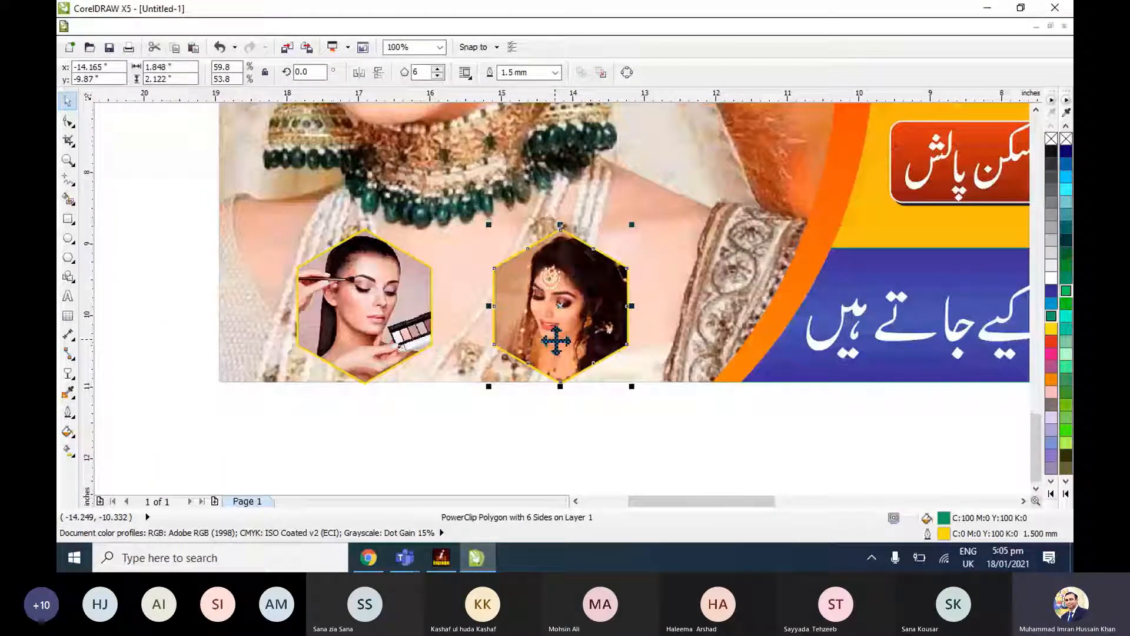
{"action": "key", "text": "Escape"}
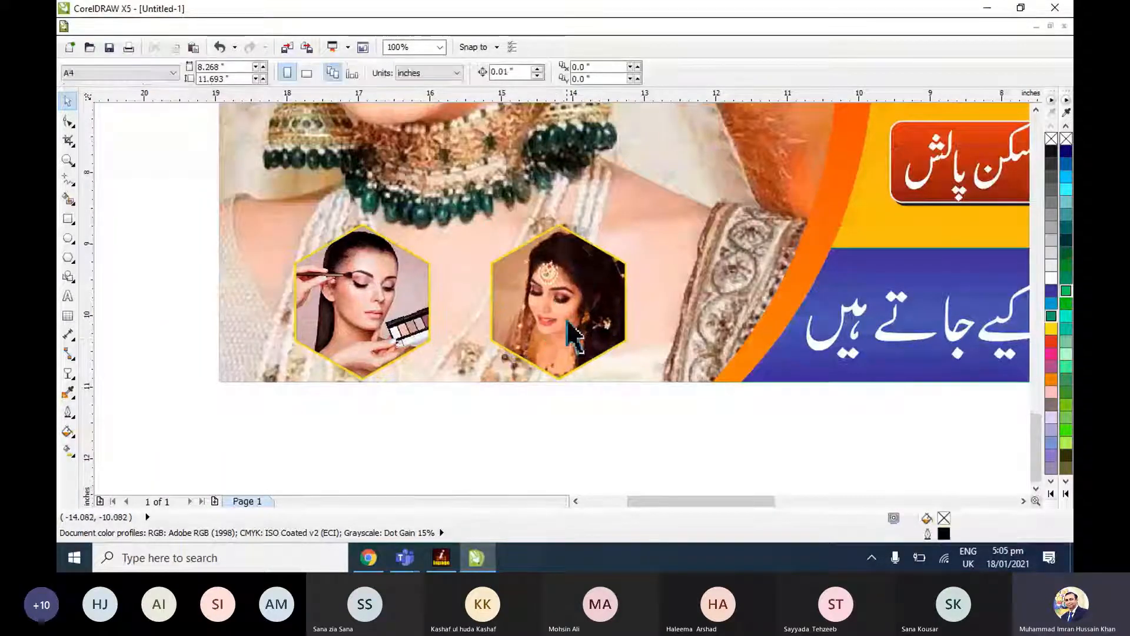
{"action": "left_click_drag", "start_coordinate": [552, 328], "coordinate": [683, 289]}
{"action": "left_click_drag", "start_coordinate": [403, 306], "coordinate": [530, 296]}
{"action": "key", "text": "Escape"}
{"action": "scroll", "coordinate": [386, 366], "scroll_direction": "down", "scroll_amount": 1}
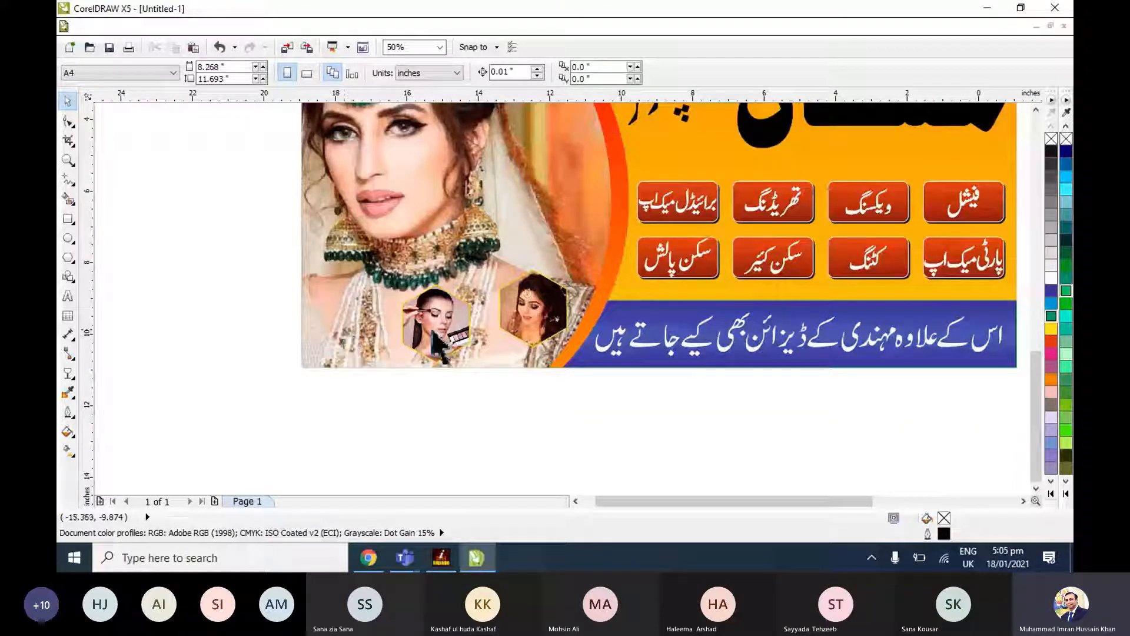
Reposition the bride hexagon slightly and enlarge it to about 2.28 by 2.62 inches.
{"action": "left_click", "coordinate": [505, 325]}
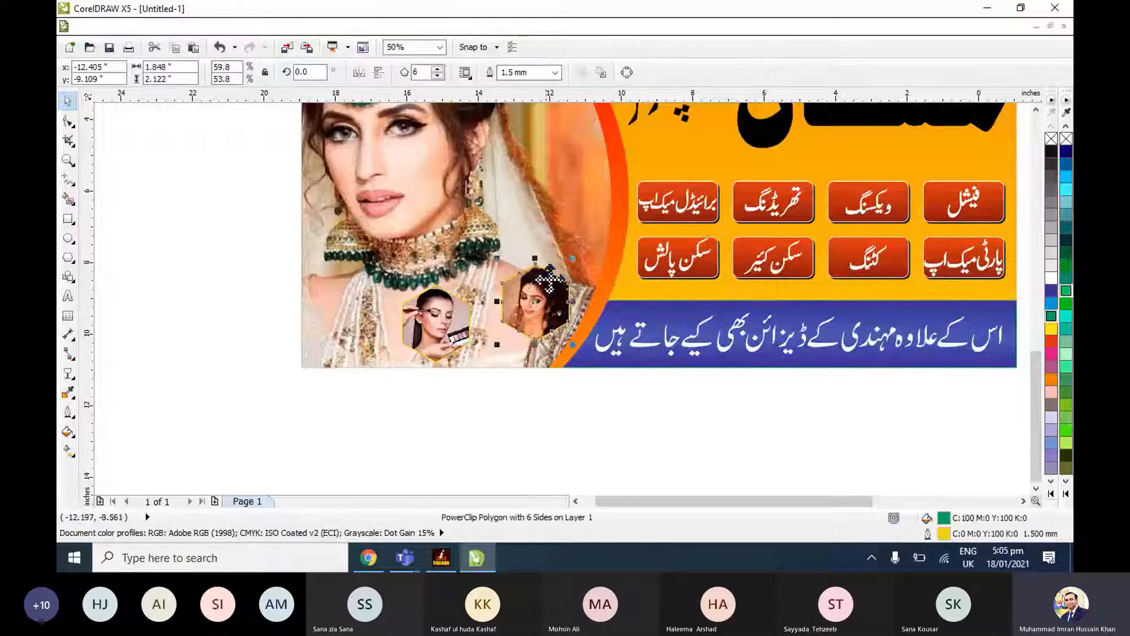
{"action": "left_click_drag", "start_coordinate": [525, 304], "coordinate": [523, 301]}
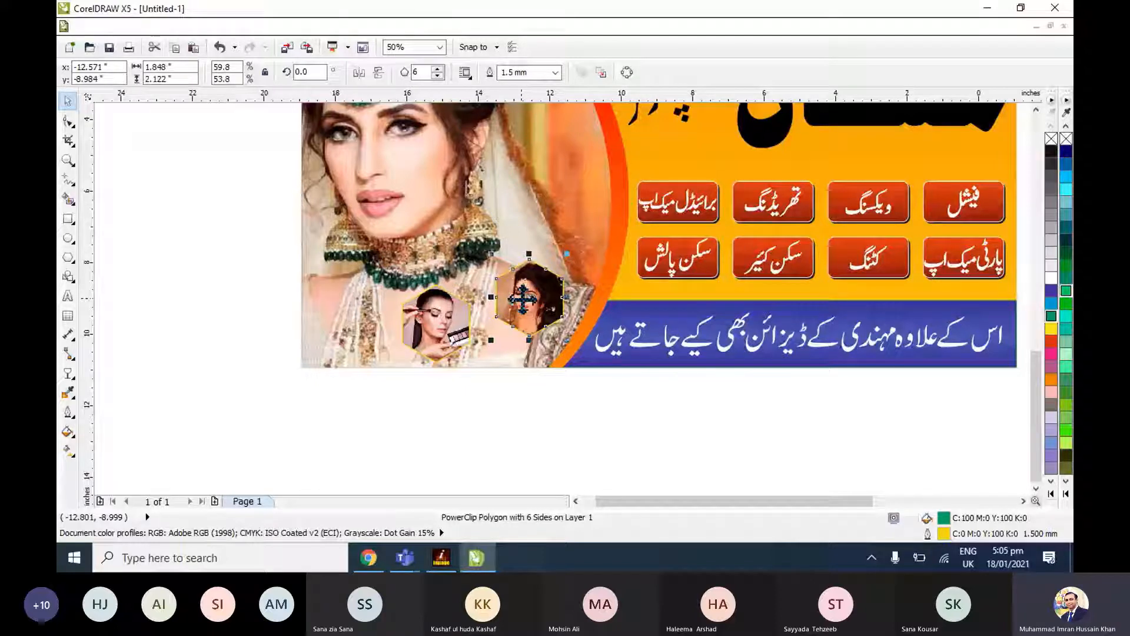
{"action": "left_click_drag", "start_coordinate": [567, 253], "coordinate": [583, 236]}
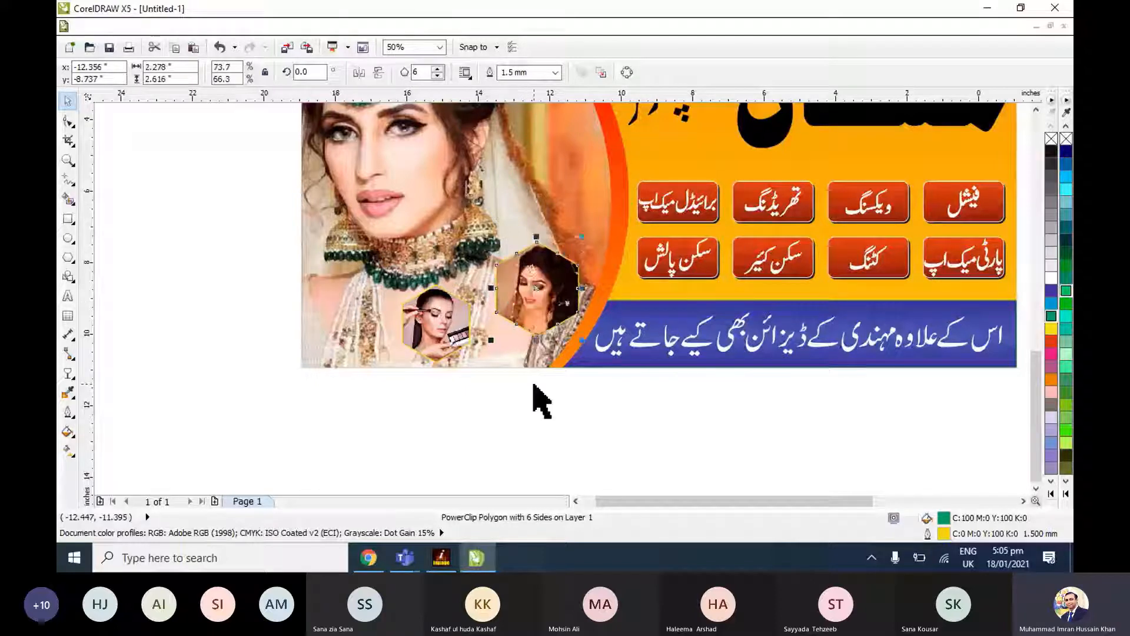
{"action": "left_click", "coordinate": [533, 381]}
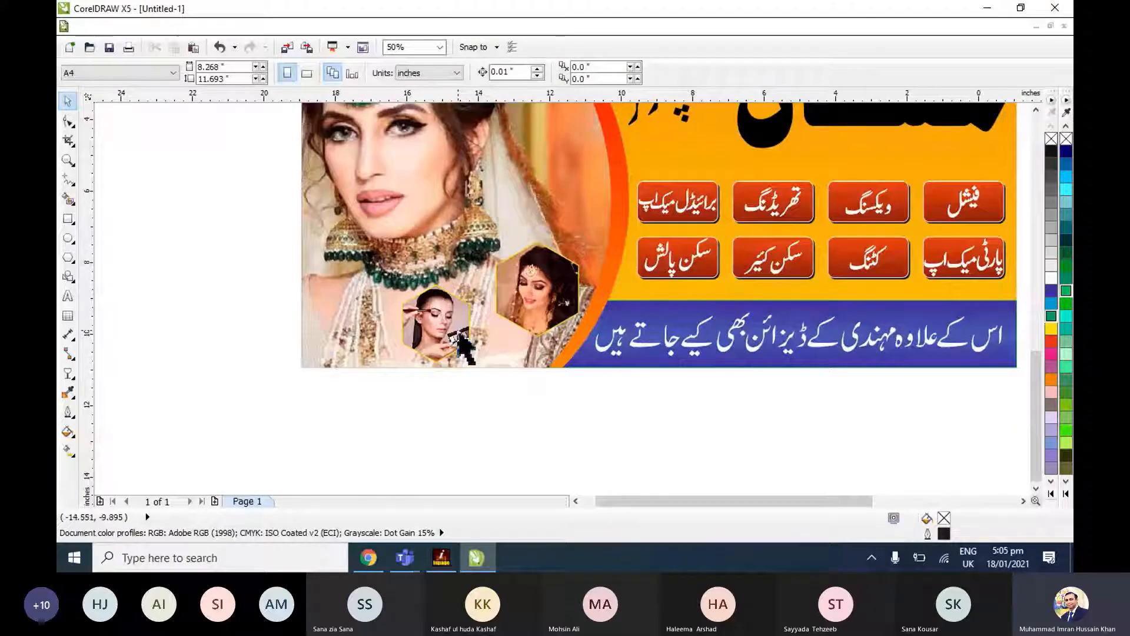
Enlarge the make-up photo hexagon slightly on the bridal photo, keeping it within the banner's lower edge.
{"action": "left_click", "coordinate": [465, 352]}
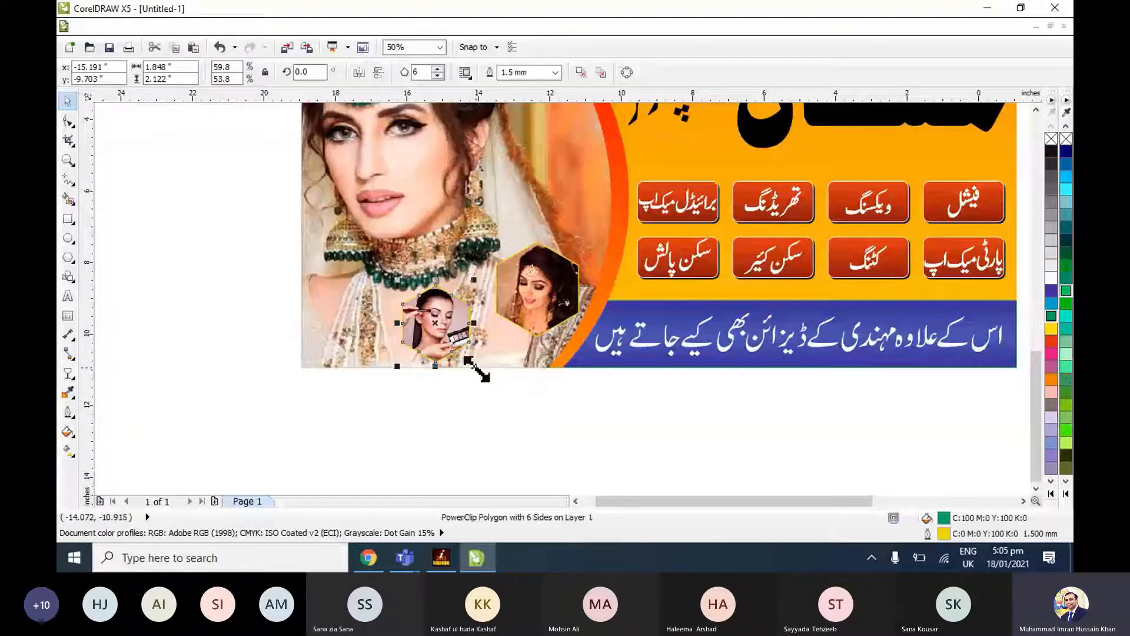
{"action": "key", "text": "F10"}
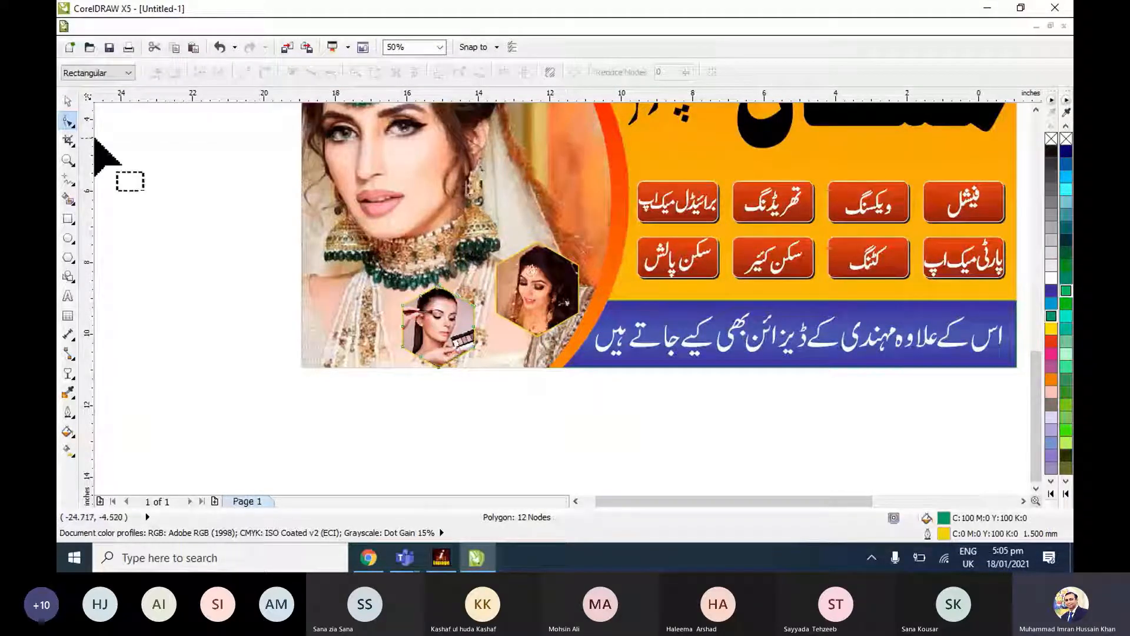
{"action": "left_click", "coordinate": [67, 101]}
Fill the large heading مسکان with white.
{"action": "scroll", "coordinate": [564, 347], "scroll_direction": "up", "scroll_amount": 1}
{"action": "left_click_drag", "start_coordinate": [565, 346], "coordinate": [587, 212]}
{"action": "left_click_drag", "start_coordinate": [453, 396], "coordinate": [563, 323]}
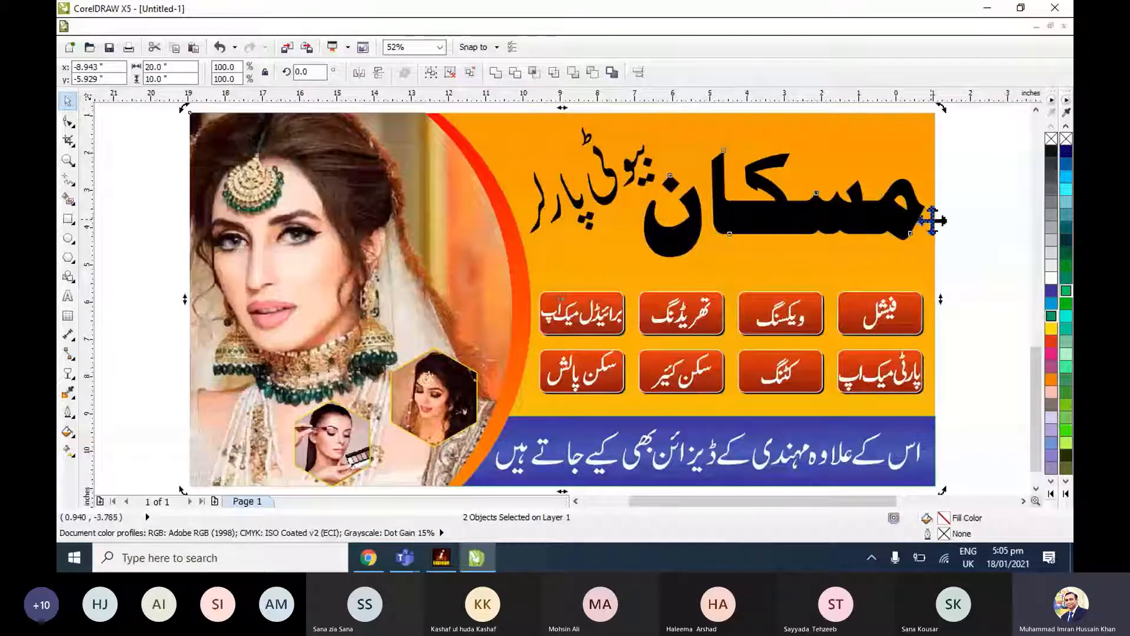
{"action": "left_click", "coordinate": [972, 236]}
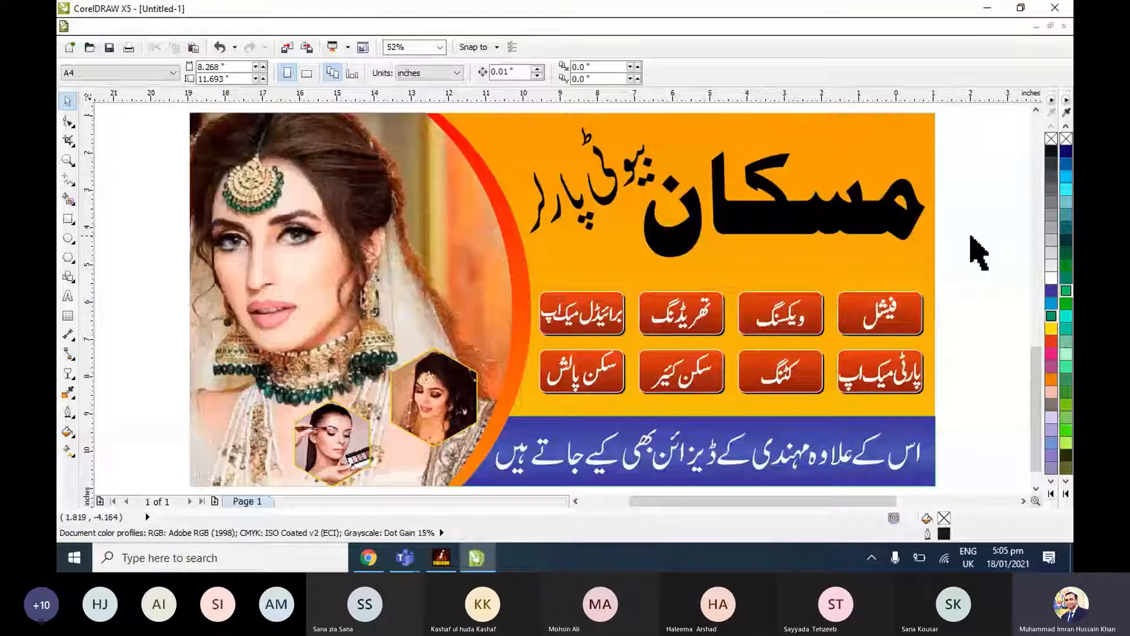
{"action": "left_click", "coordinate": [882, 224]}
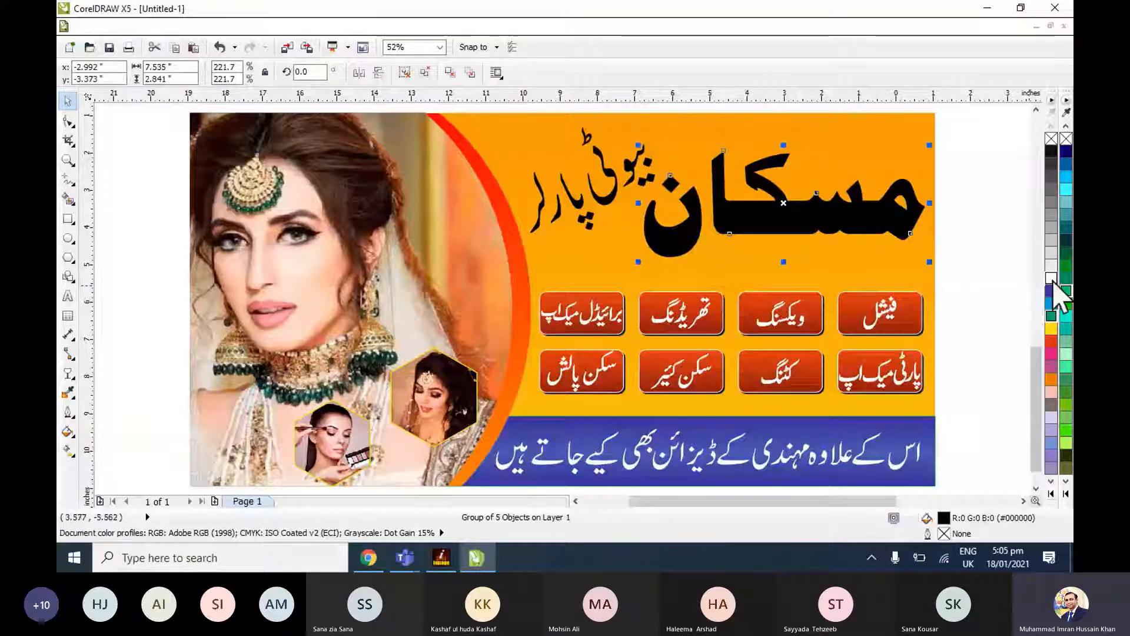
{"action": "left_click", "coordinate": [1052, 278]}
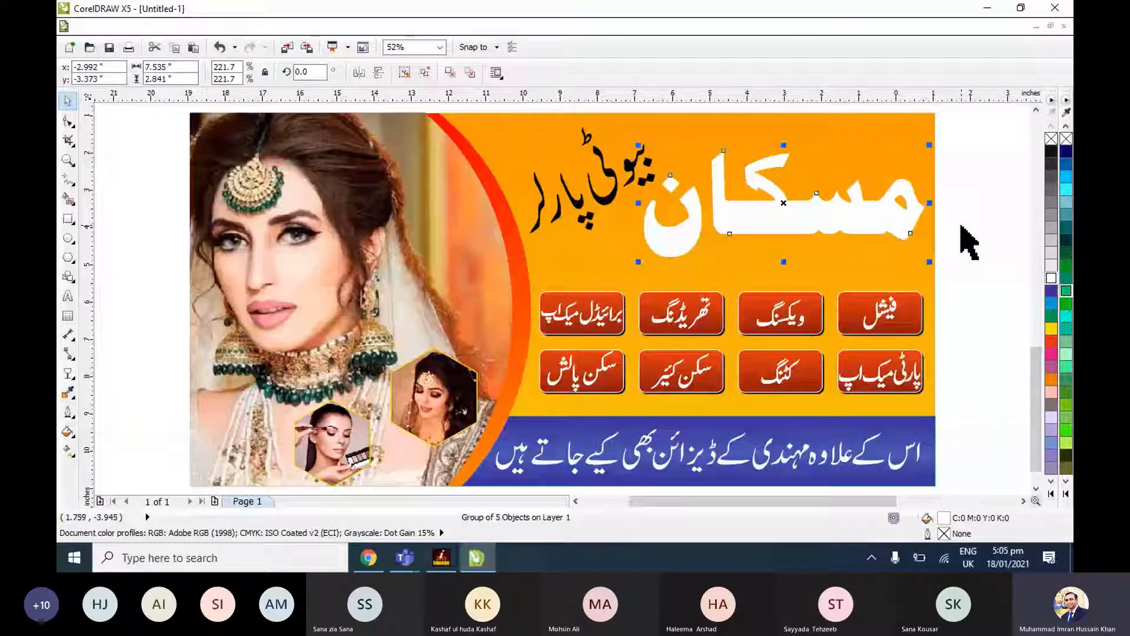
{"action": "key", "text": "F11"}
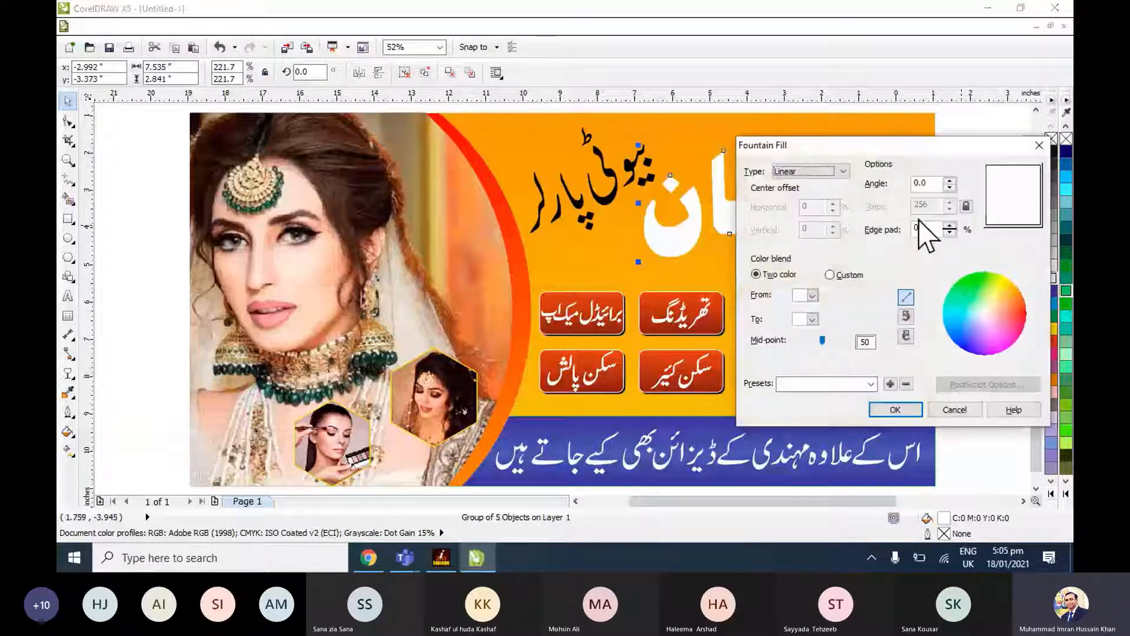
{"action": "left_click", "coordinate": [830, 275]}
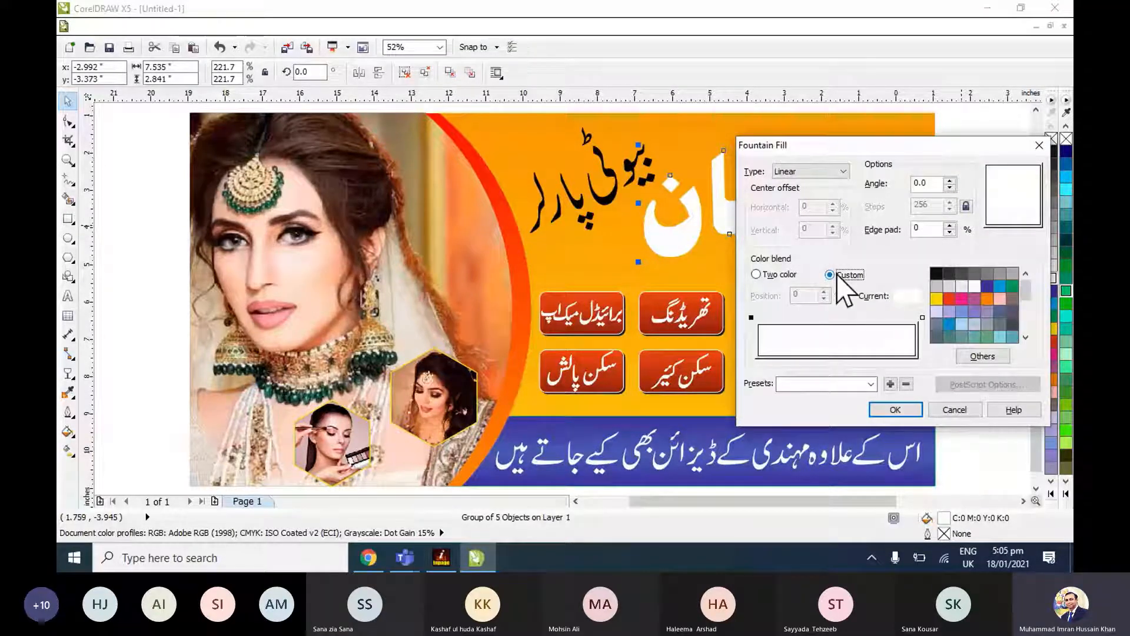
{"action": "key", "text": "Escape"}
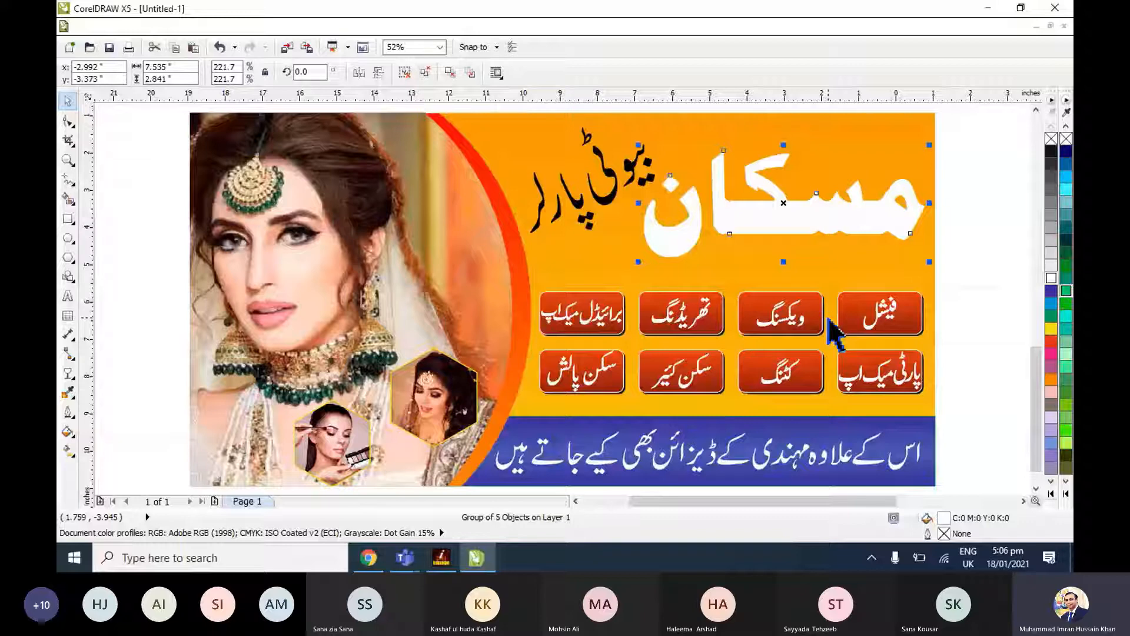
Try blue and red fills on the مسکان heading, then return it to white.
{"action": "left_click", "coordinate": [1052, 291]}
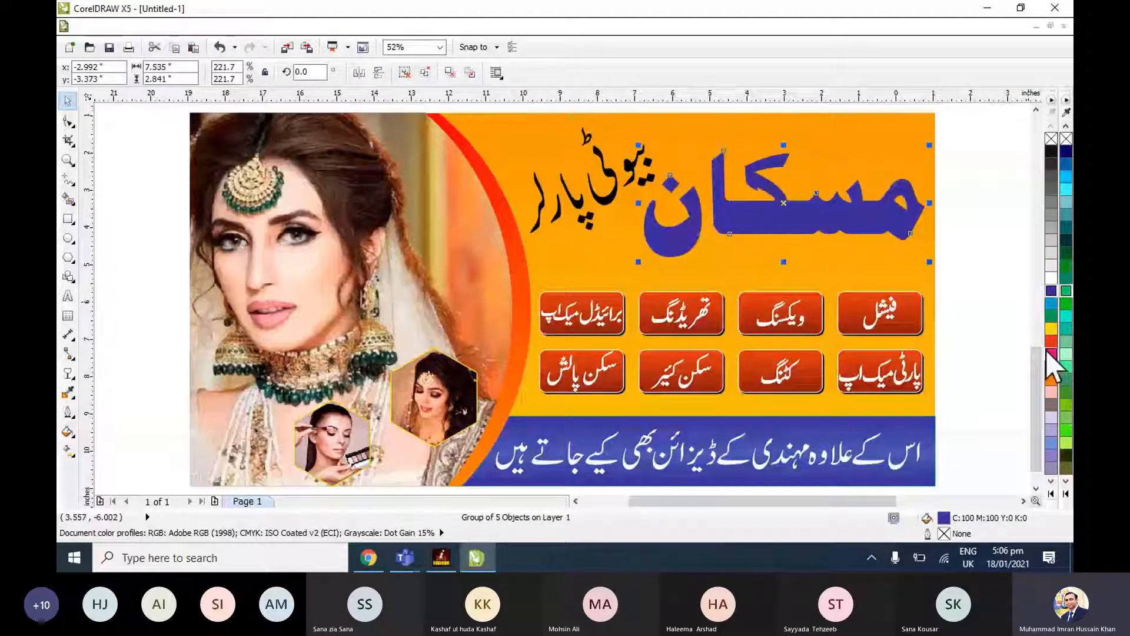
{"action": "left_click", "coordinate": [1052, 340]}
{"action": "left_click", "coordinate": [1049, 278]}
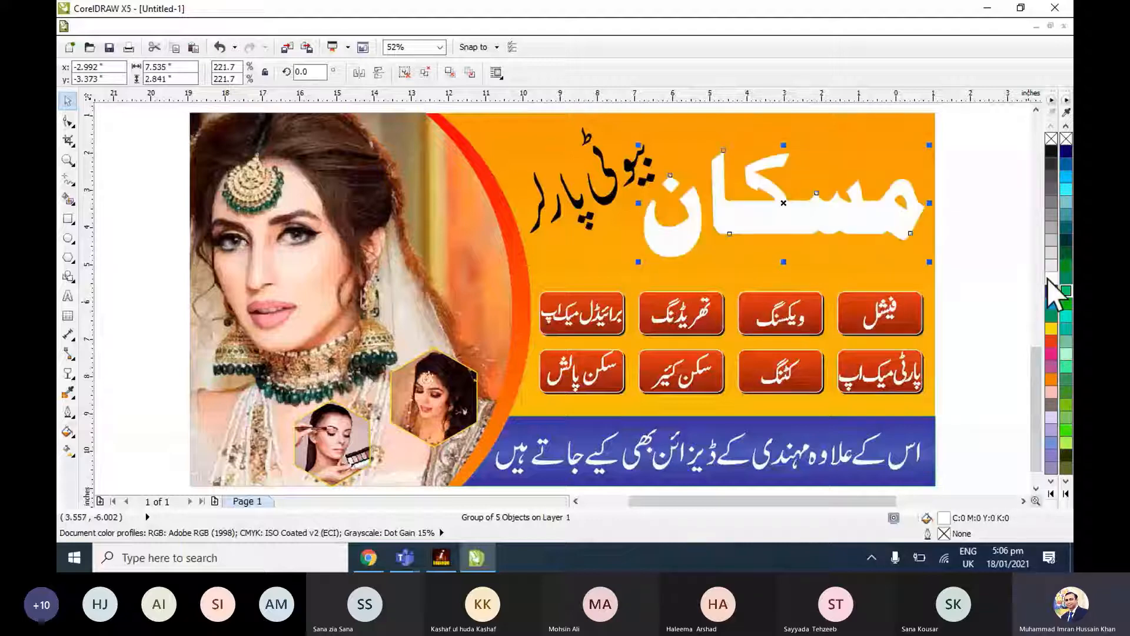
Give the مسکان heading a custom linear fountain fill running vertically, light blue at both ends with white at 47%.
{"action": "key", "text": "shift+F2"}
{"action": "key", "text": "F3"}
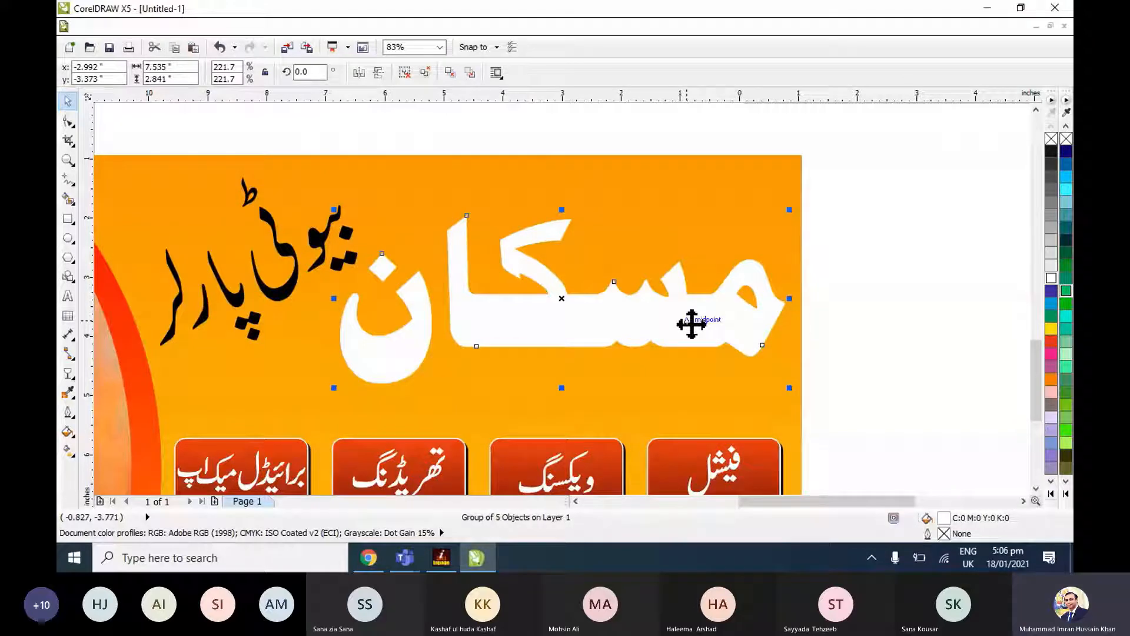
{"action": "key", "text": "F11"}
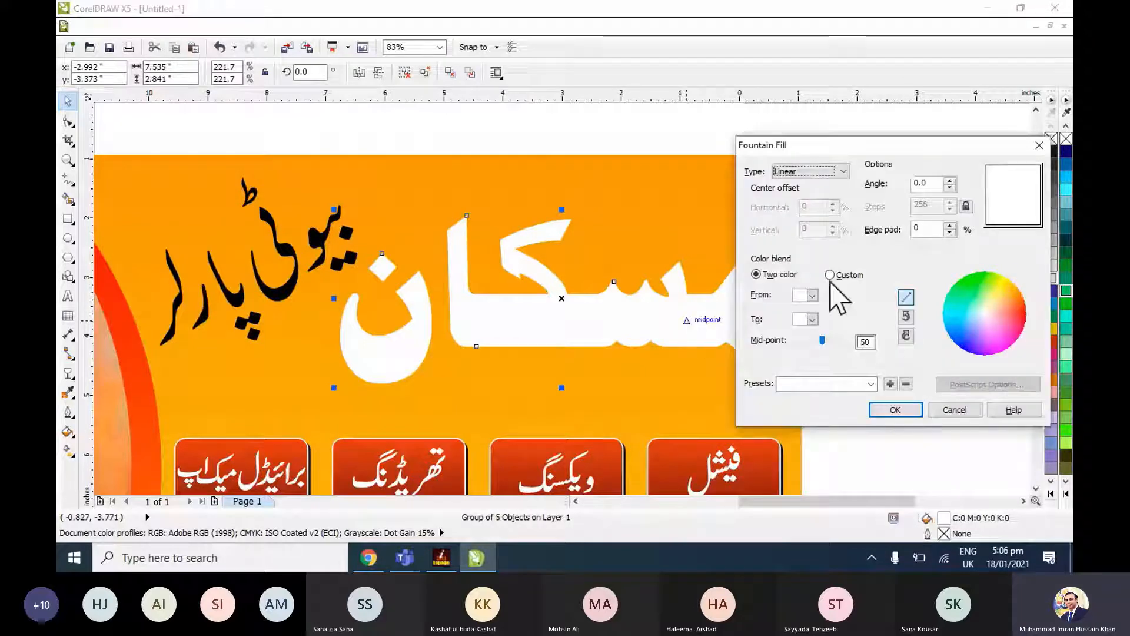
{"action": "left_click", "coordinate": [832, 275]}
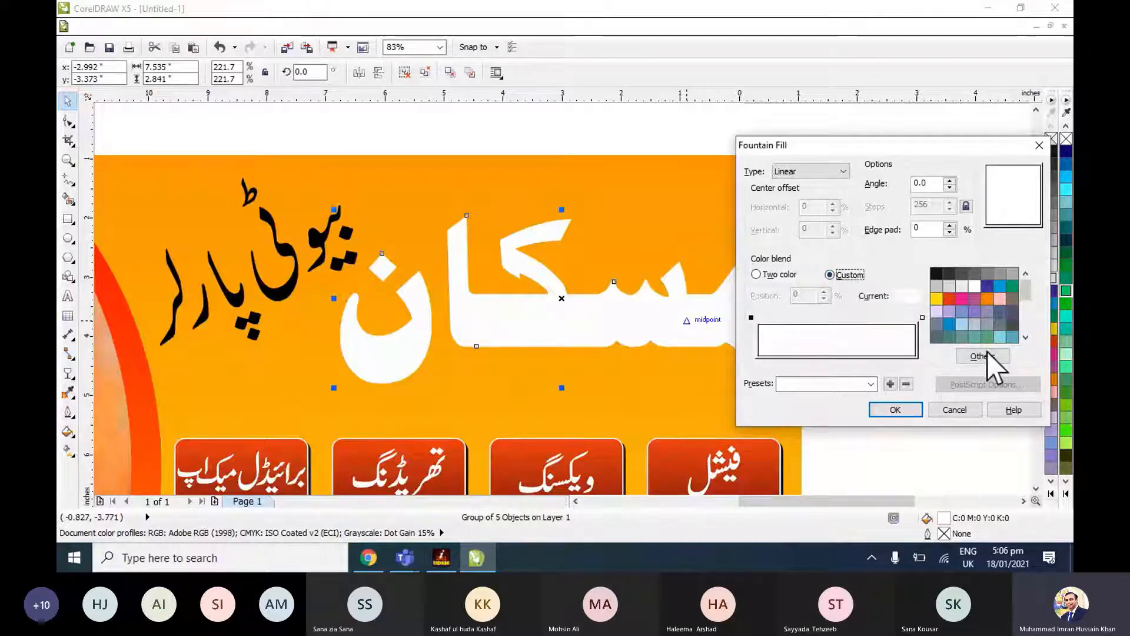
{"action": "left_click", "coordinate": [962, 325]}
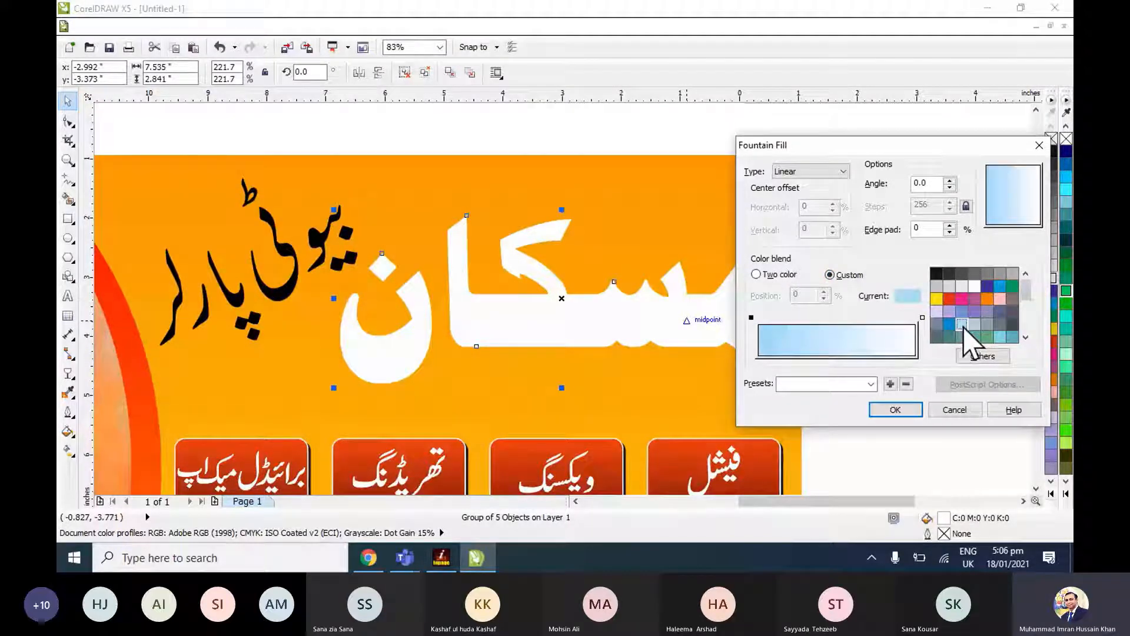
{"action": "left_click", "coordinate": [923, 317]}
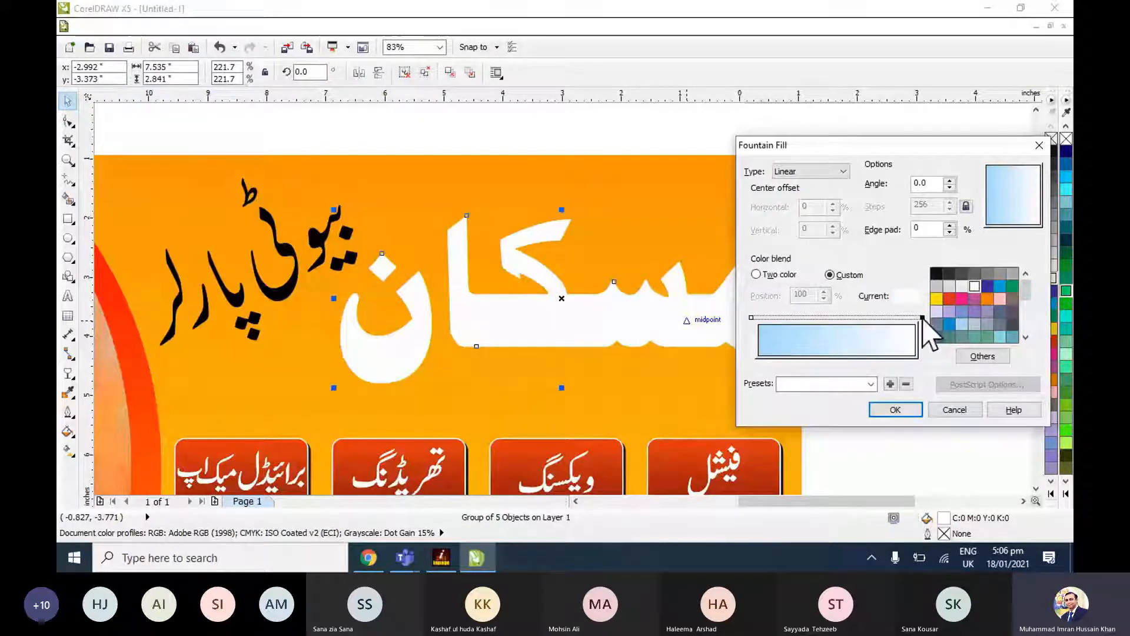
{"action": "left_click", "coordinate": [962, 323]}
{"action": "double_click", "coordinate": [833, 318]}
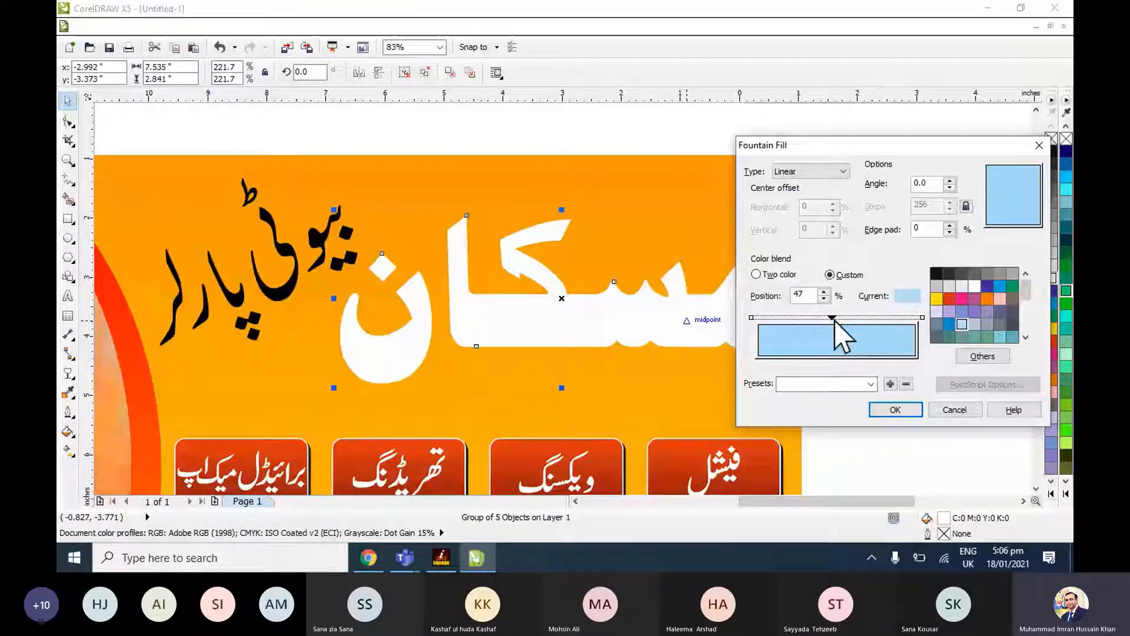
{"action": "left_click", "coordinate": [974, 287]}
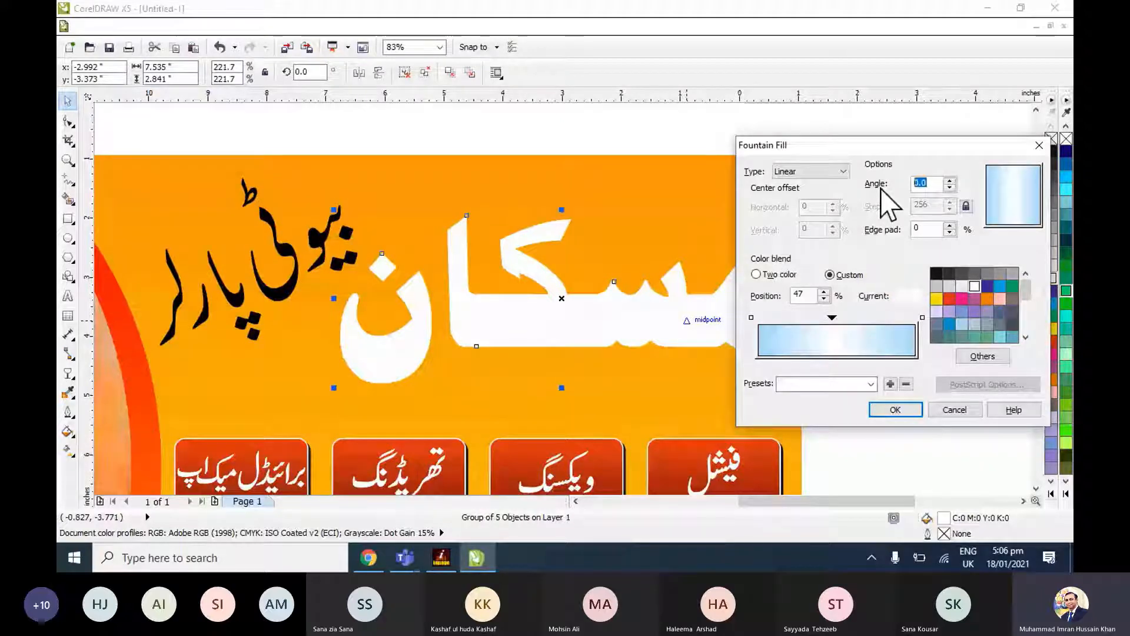
{"action": "key", "text": "Return"}
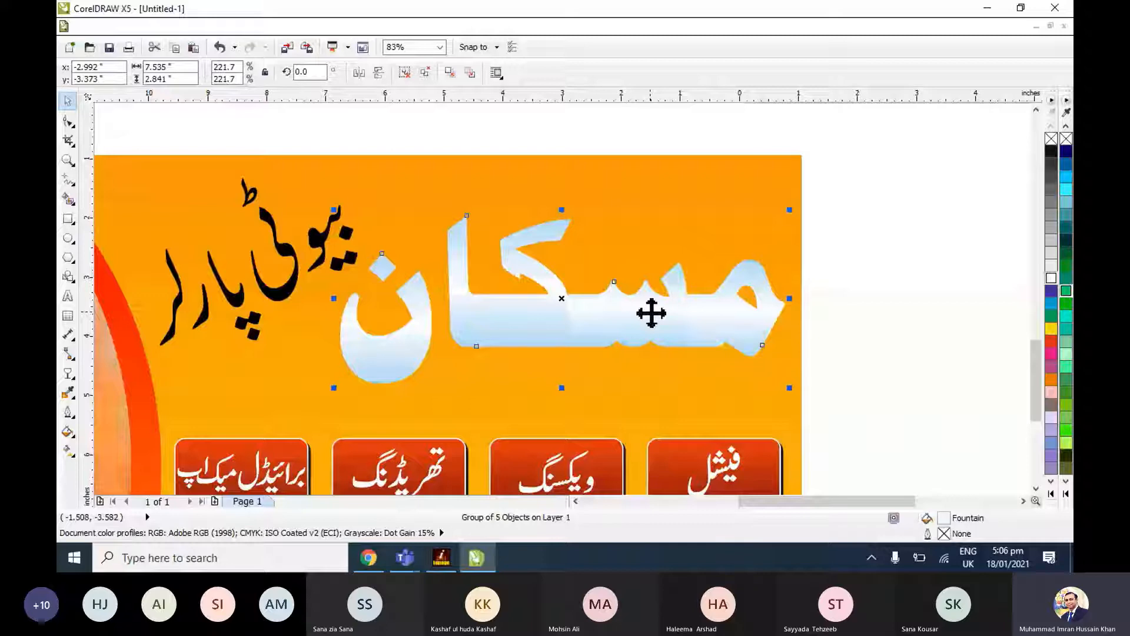
Merge the grouped pieces of the مسکان heading into a single curve.
{"action": "left_click", "coordinate": [845, 283]}
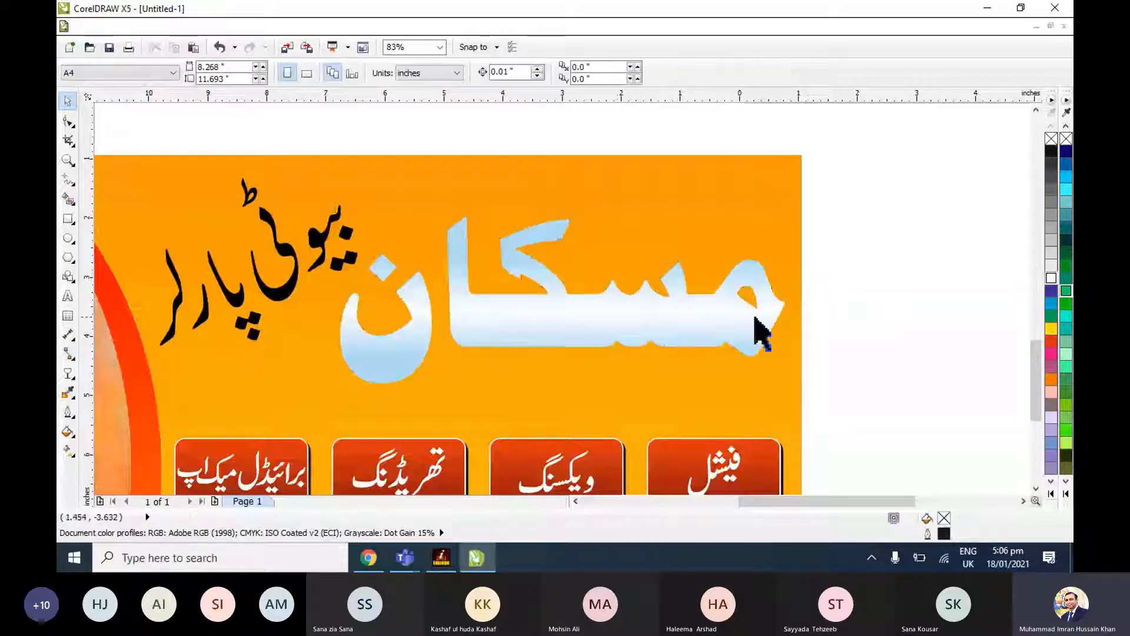
{"action": "left_click", "coordinate": [653, 319]}
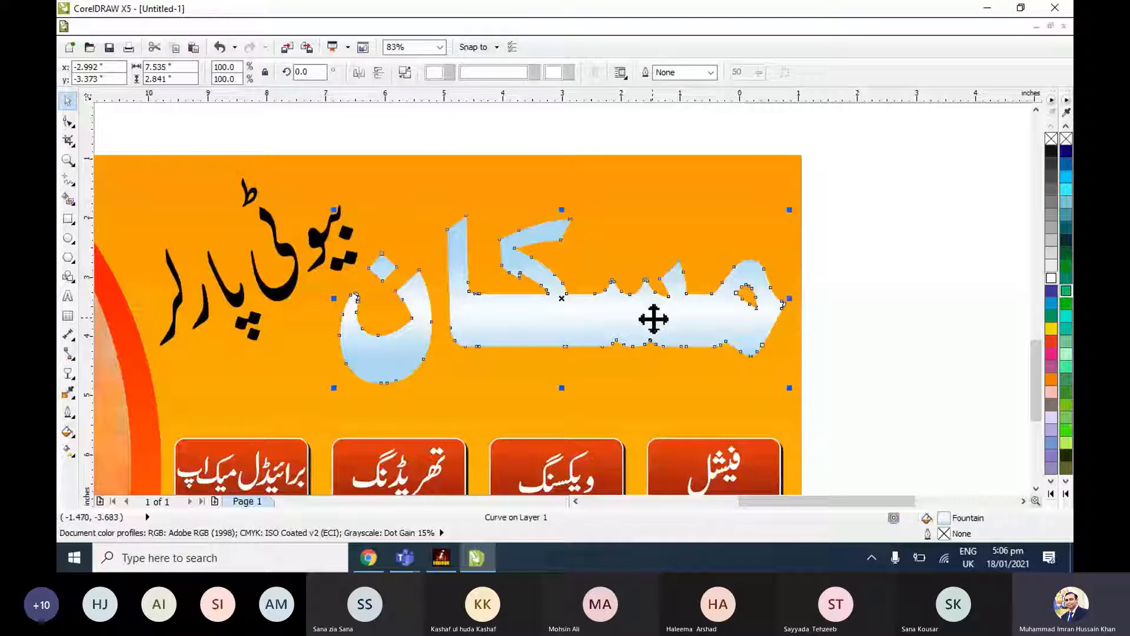
{"action": "key", "text": "shift+F2"}
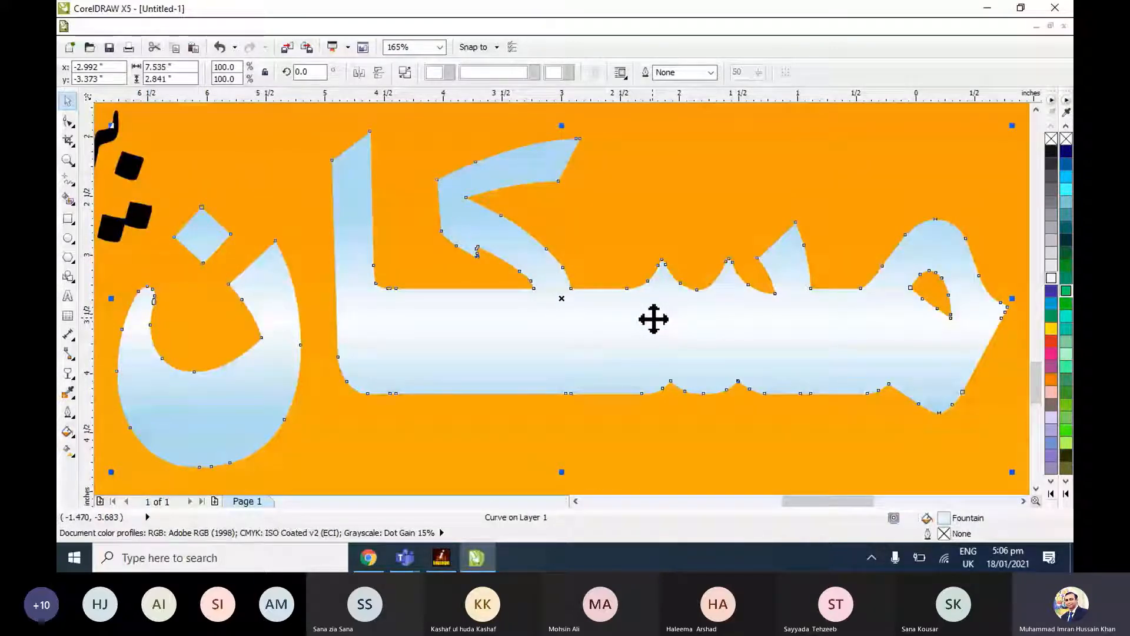
{"action": "scroll", "coordinate": [654, 319], "scroll_direction": "down", "scroll_amount": 3}
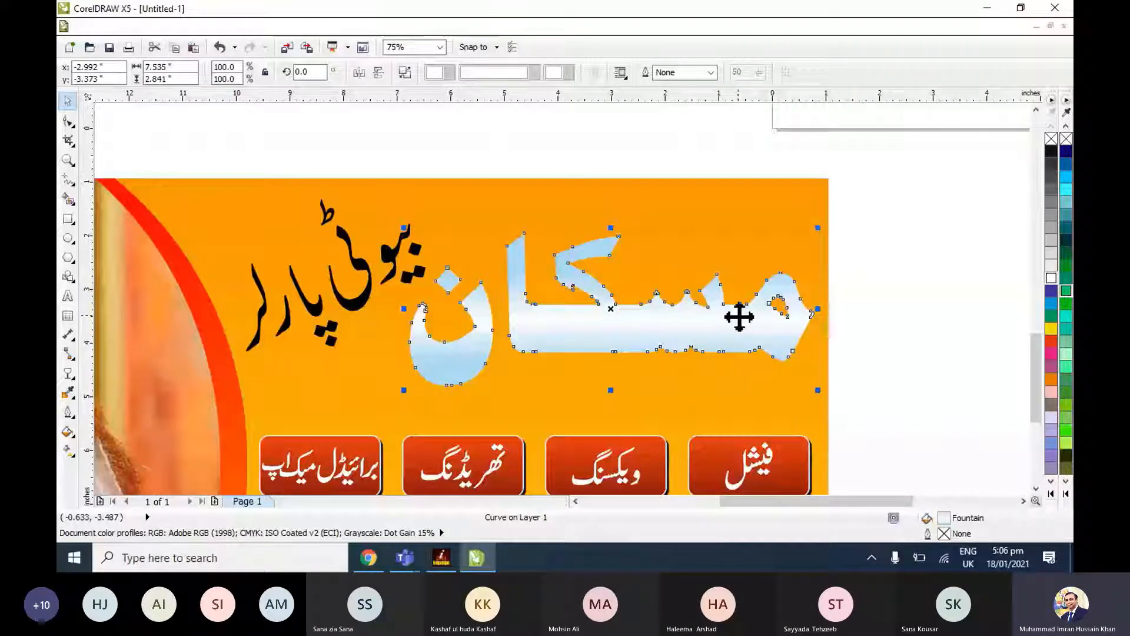
Give the مسکان heading a black 2.0 mm outline with round line caps, placed behind the fill.
{"action": "key", "text": "F12"}
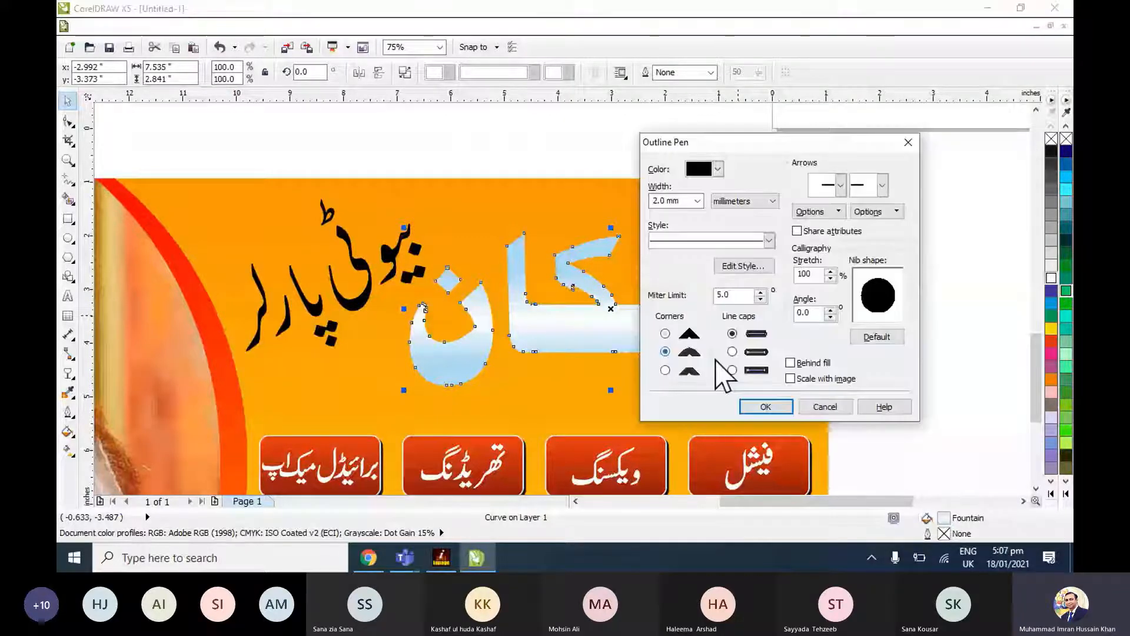
{"action": "left_click", "coordinate": [732, 352]}
{"action": "left_click", "coordinate": [793, 362]}
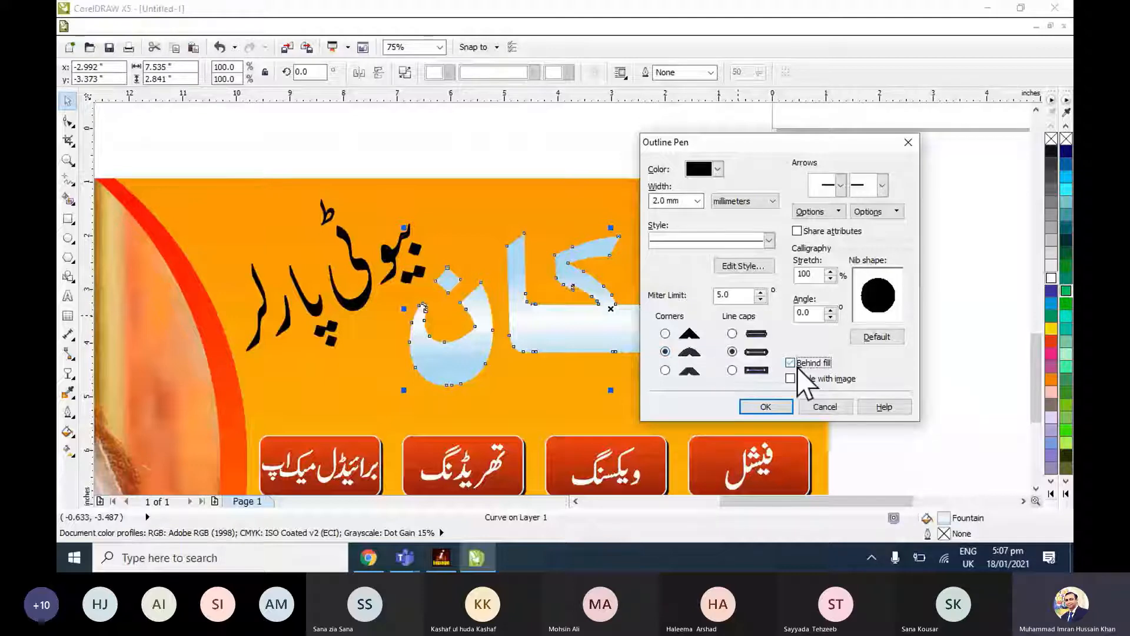
{"action": "left_click", "coordinate": [784, 405]}
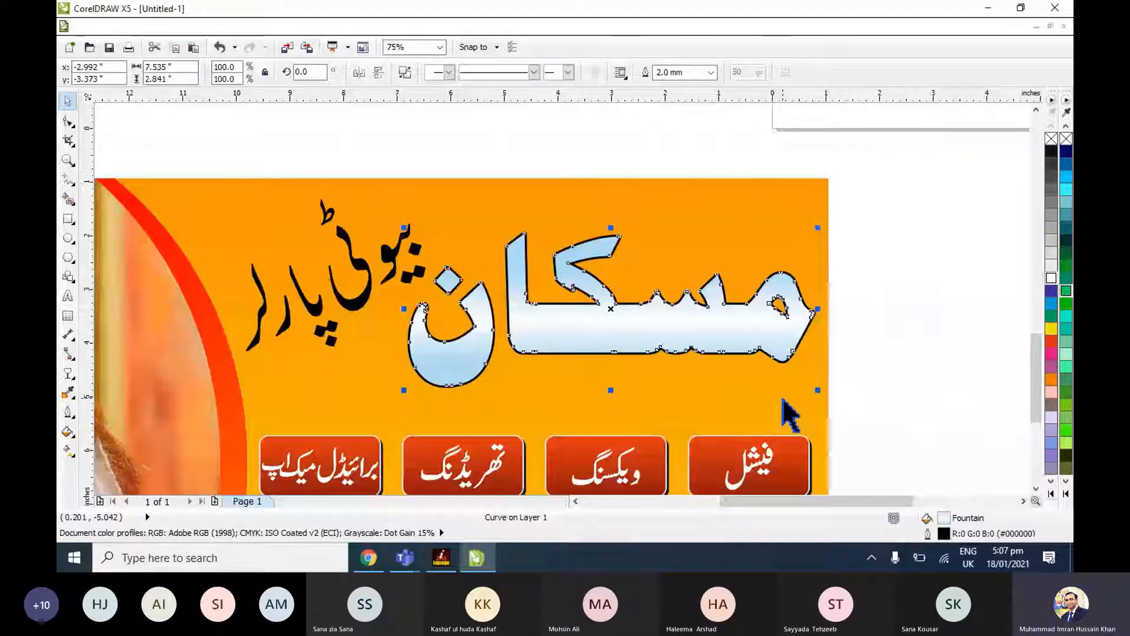
Set the heading's outline width to 3.0 mm.
{"action": "key", "text": "shift+F2"}
{"action": "key", "text": "F12"}
{"action": "left_click", "coordinate": [698, 200]}
{"action": "left_click", "coordinate": [678, 319]}
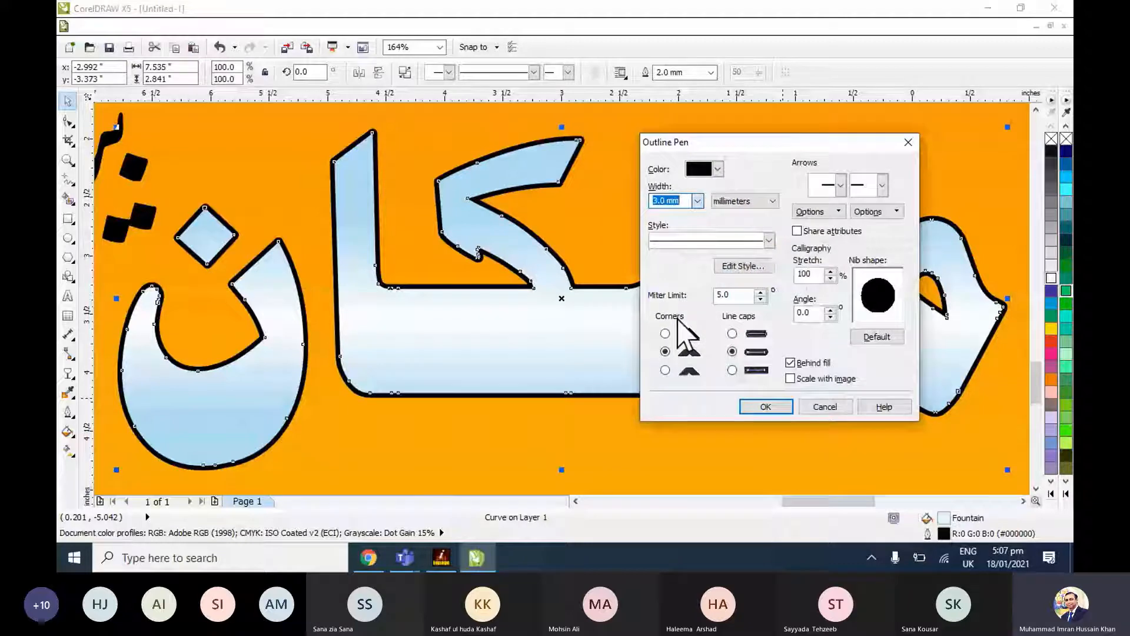
{"action": "left_click", "coordinate": [766, 407]}
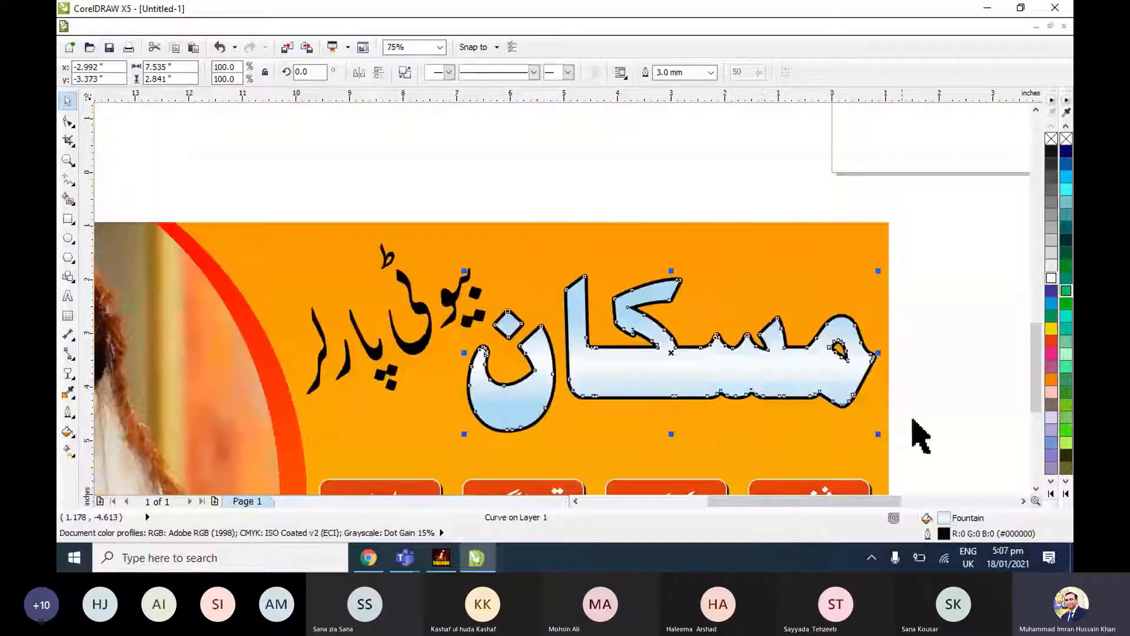
Replace the outlined heading's fountain fill with solid white.
{"action": "left_click", "coordinate": [794, 372]}
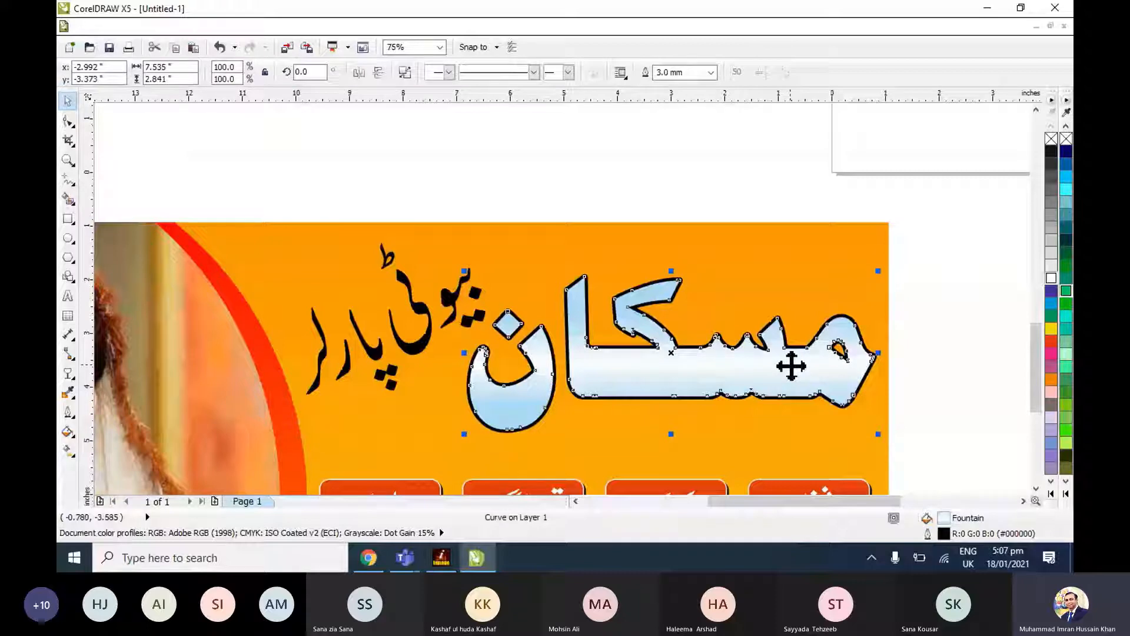
{"action": "left_click", "coordinate": [1051, 278]}
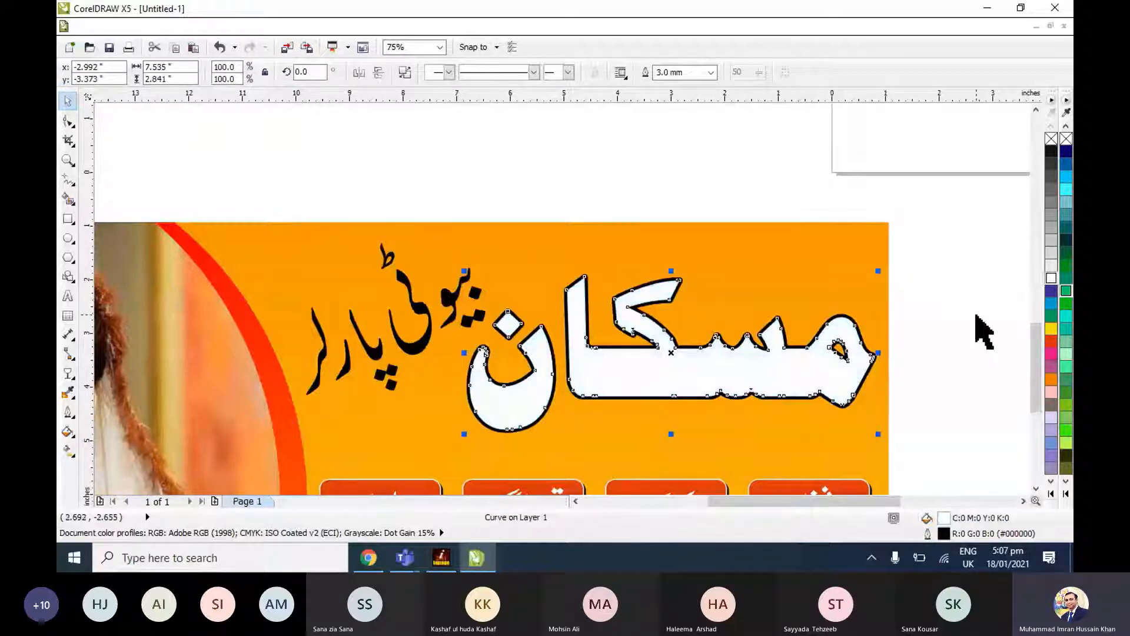
{"action": "left_click", "coordinate": [983, 333]}
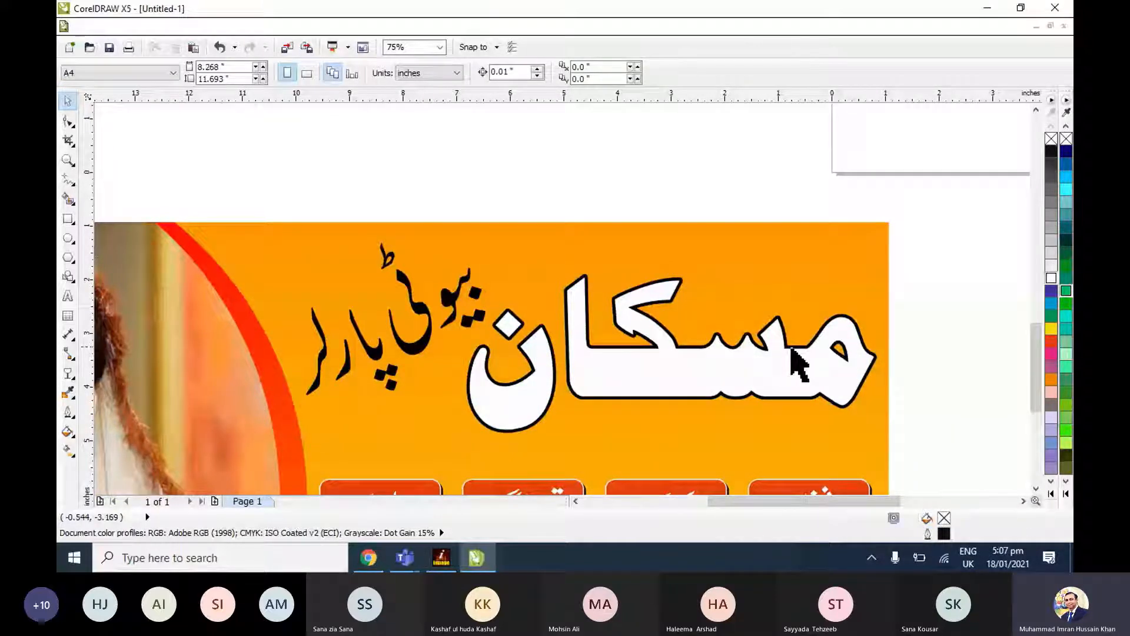
Duplicate the heading about 0.04 inch right and 0.11 inch down, fill the copy black and place it behind the white original as a shadow.
{"action": "left_click", "coordinate": [780, 380]}
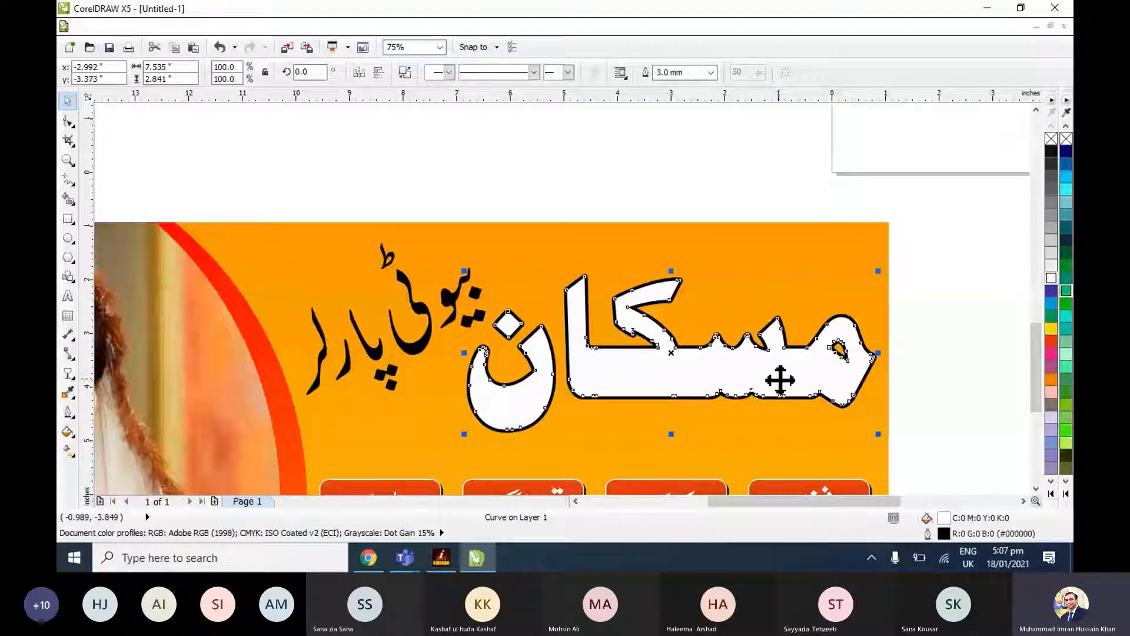
{"action": "left_click", "coordinate": [780, 380]}
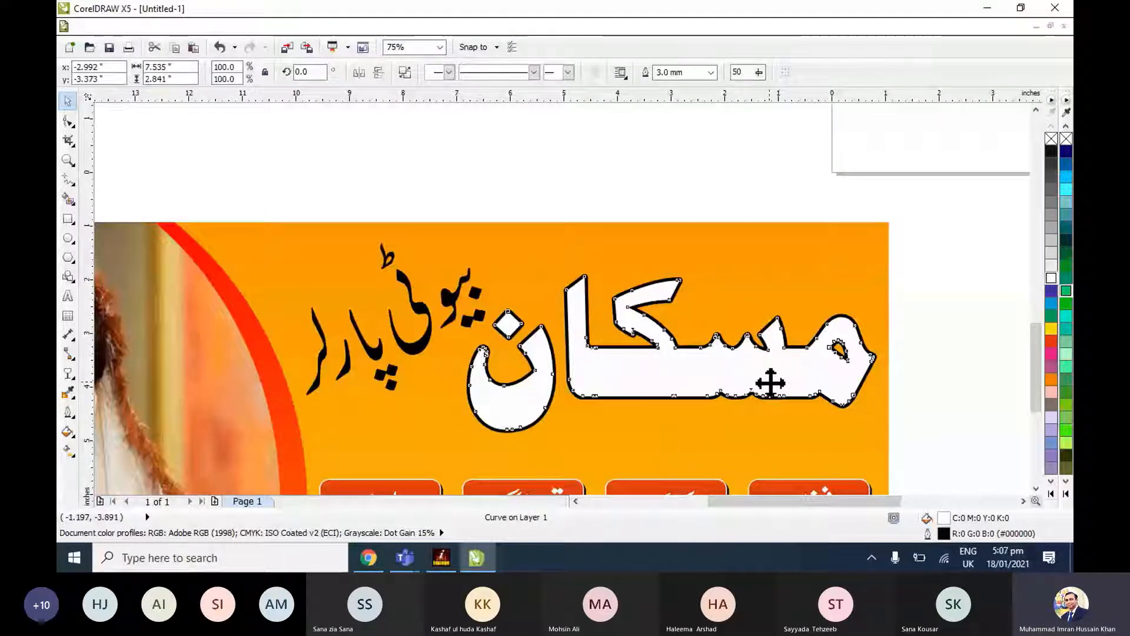
{"action": "left_click_drag", "start_coordinate": [771, 383], "coordinate": [773, 389]}
{"action": "left_click", "coordinate": [1051, 151]}
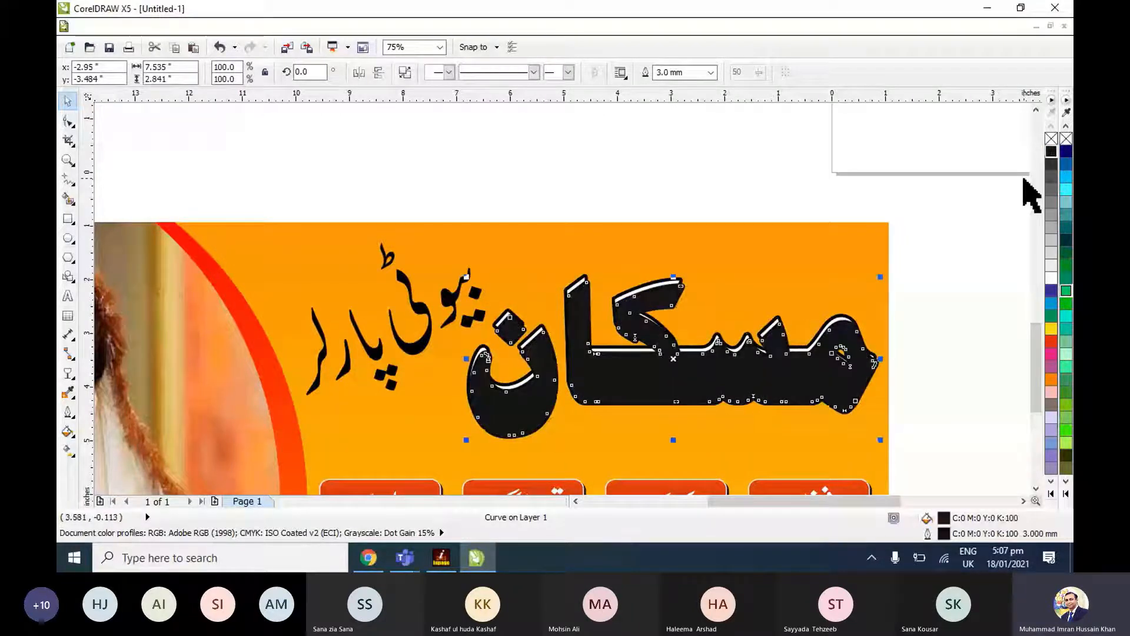
{"action": "key", "text": "ctrl+Page_Down"}
{"action": "left_click", "coordinate": [964, 329]}
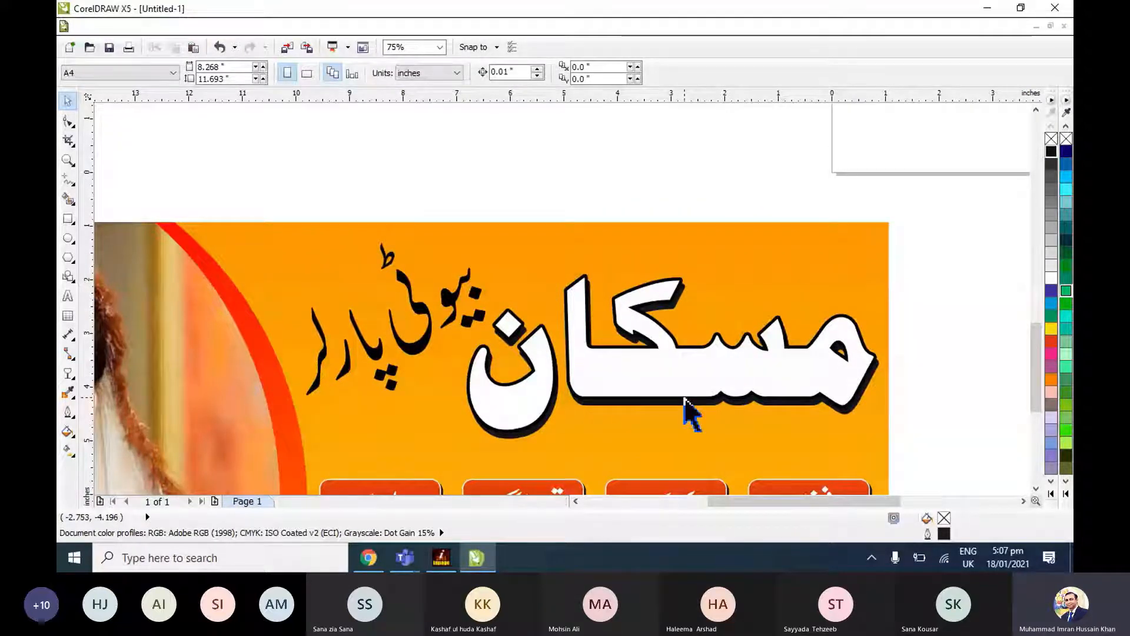
Give a copy of the white مسکان heading a red 4.0 mm outline set behind the fill, showing around the black-outlined original.
{"action": "left_click", "coordinate": [697, 383]}
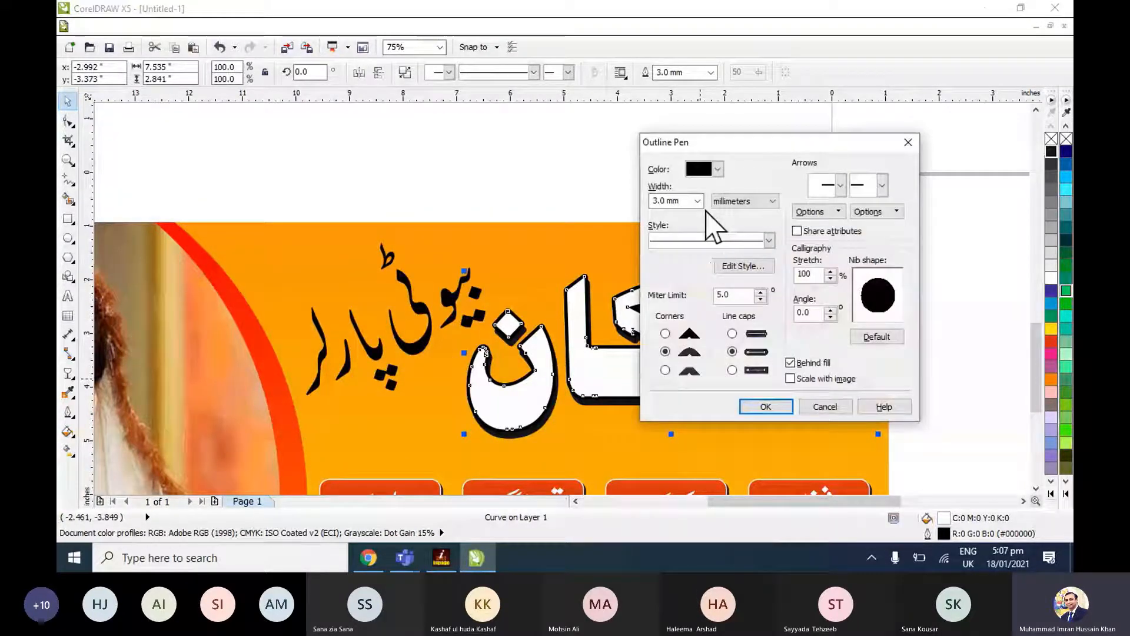
{"action": "left_click", "coordinate": [717, 169]}
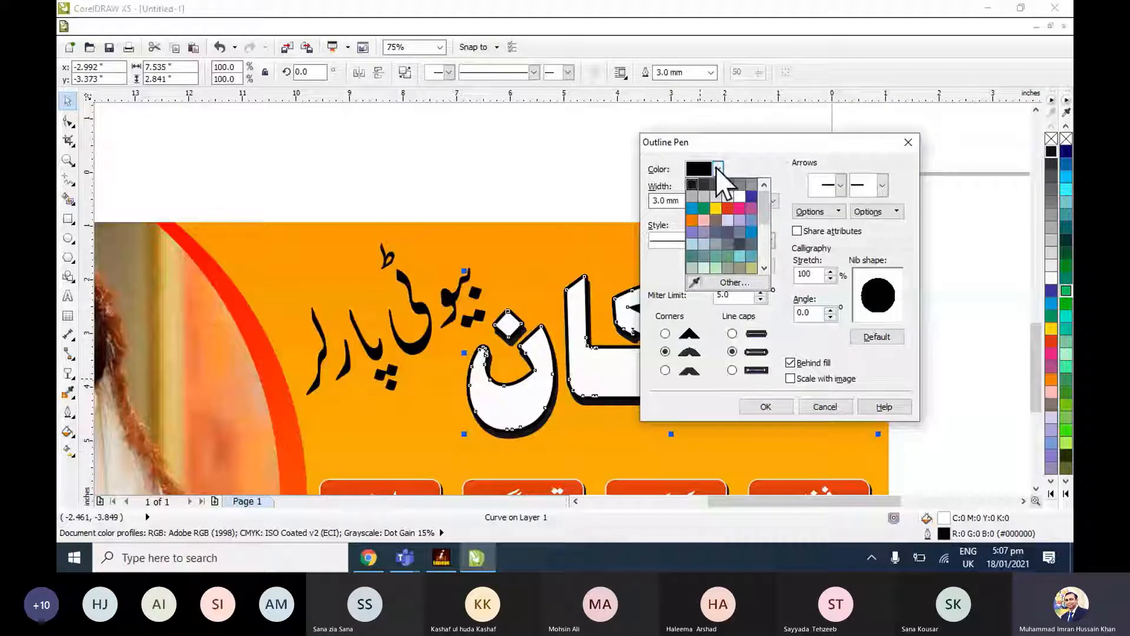
{"action": "left_click", "coordinate": [728, 209]}
{"action": "left_click", "coordinate": [773, 201]}
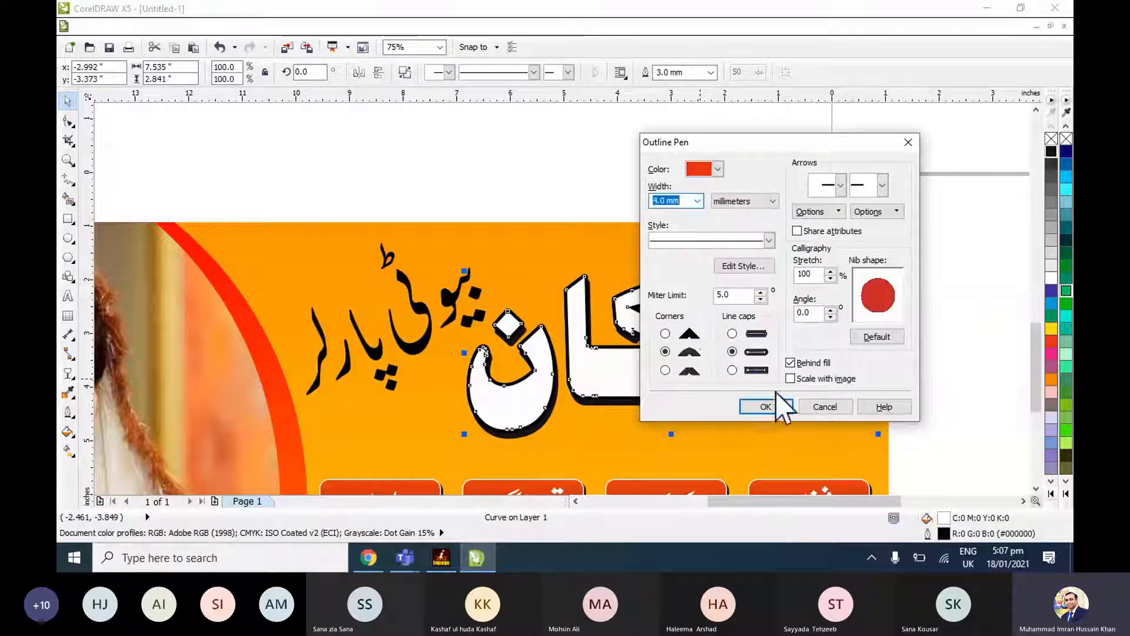
{"action": "left_click", "coordinate": [688, 330]}
{"action": "left_click", "coordinate": [765, 406]}
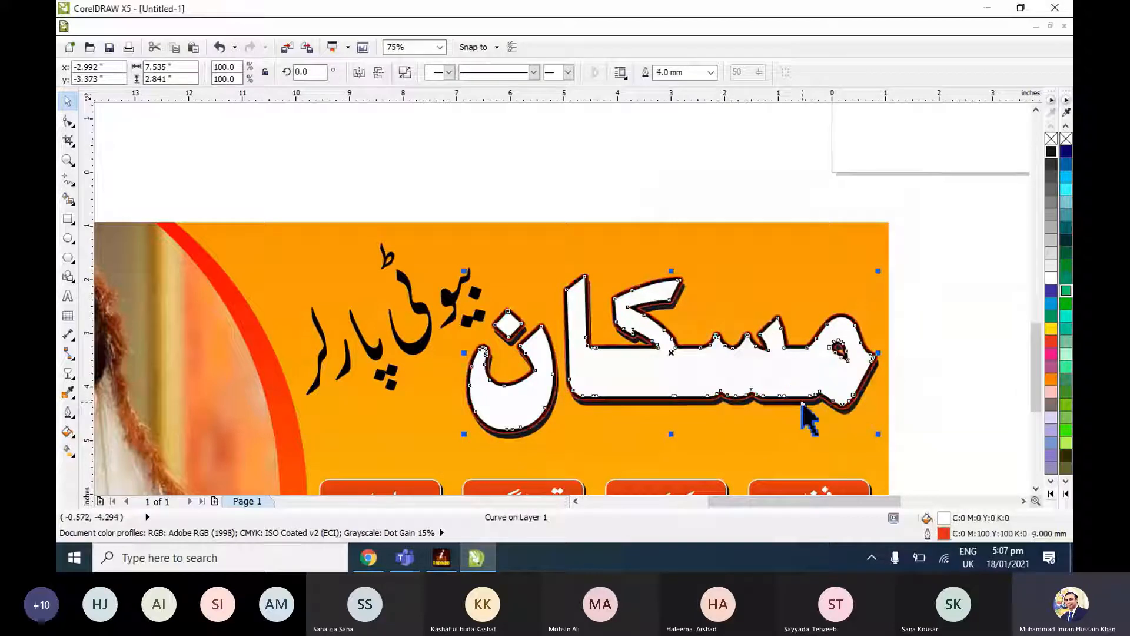
Nudge the red-outlined heading copy about 0.02 inch left and 0.03 inch up.
{"action": "key", "text": "Up"}
{"action": "key", "text": "Up"}
{"action": "key", "text": "Left"}
{"action": "key", "text": "Left"}
{"action": "key", "text": "Up"}
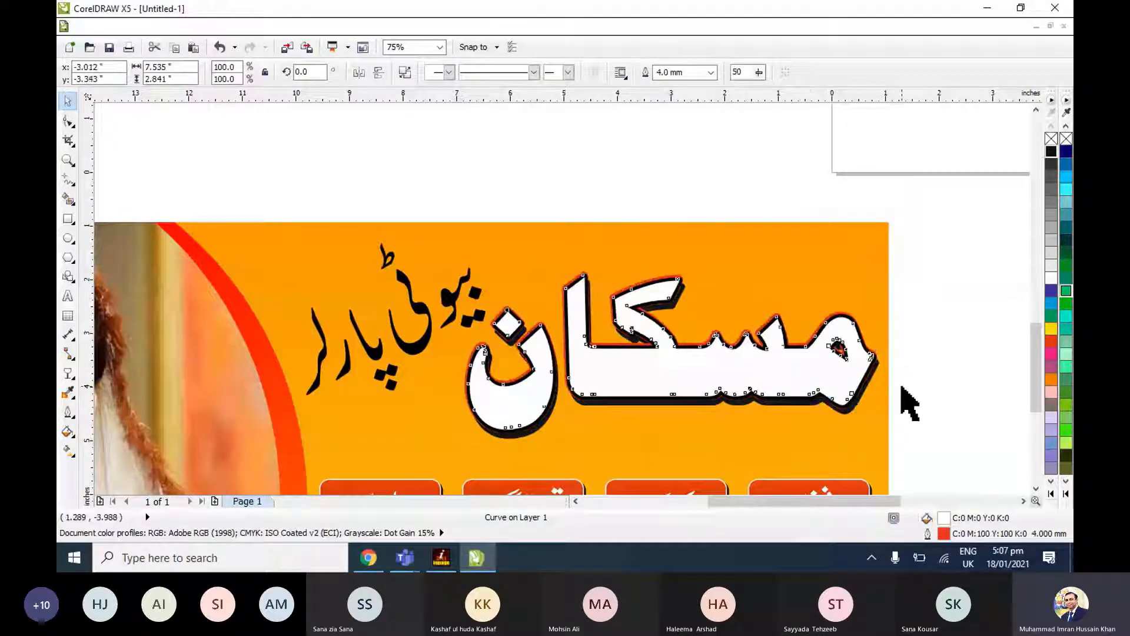
{"action": "left_click", "coordinate": [903, 390]}
{"action": "scroll", "coordinate": [853, 419], "scroll_direction": "up", "scroll_amount": 2}
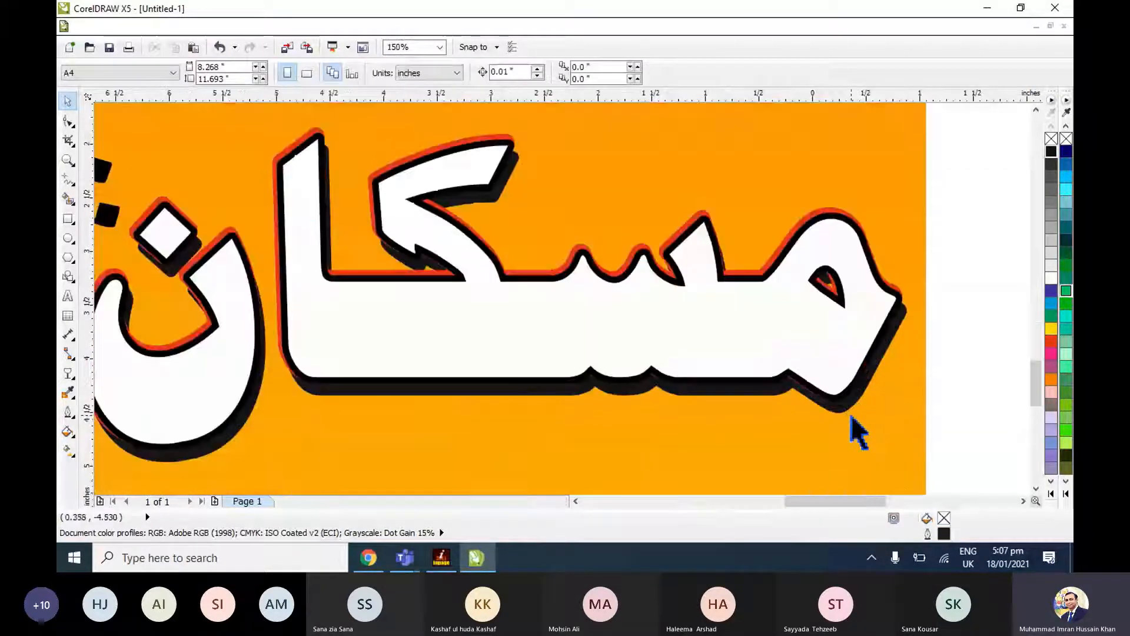
{"action": "scroll", "coordinate": [854, 419], "scroll_direction": "down", "scroll_amount": 2}
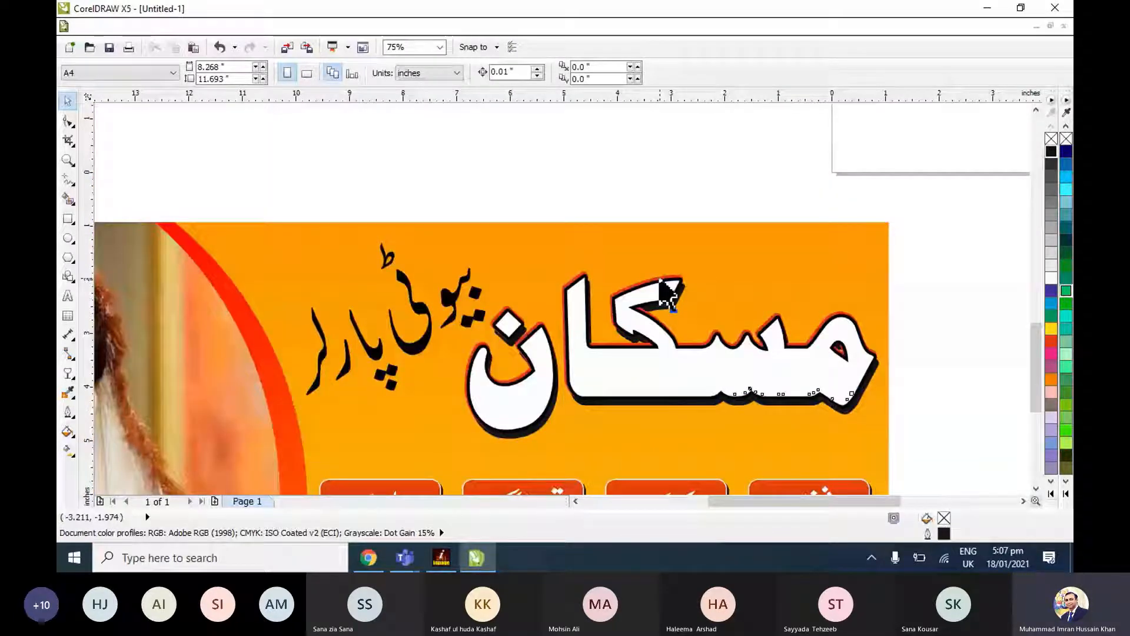
Nudge the red-outlined heading copy back 0.01 inch right and 0.01 inch down.
{"action": "left_click", "coordinate": [669, 291]}
{"action": "scroll", "coordinate": [537, 310], "scroll_direction": "up", "scroll_amount": 2}
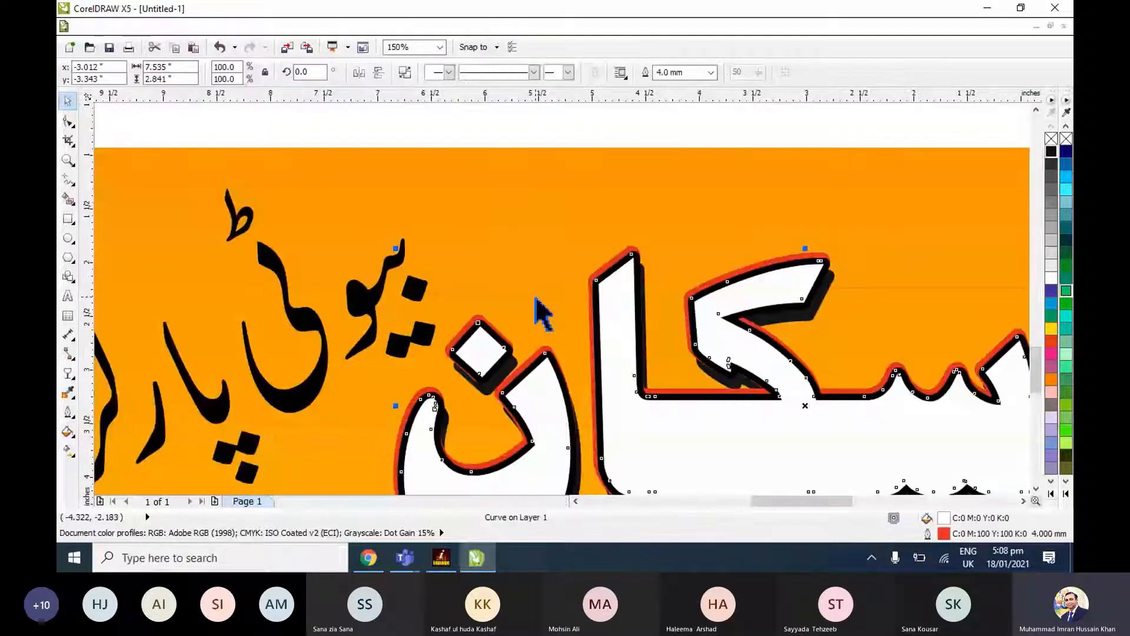
{"action": "scroll", "coordinate": [724, 298], "scroll_direction": "up", "scroll_amount": 1}
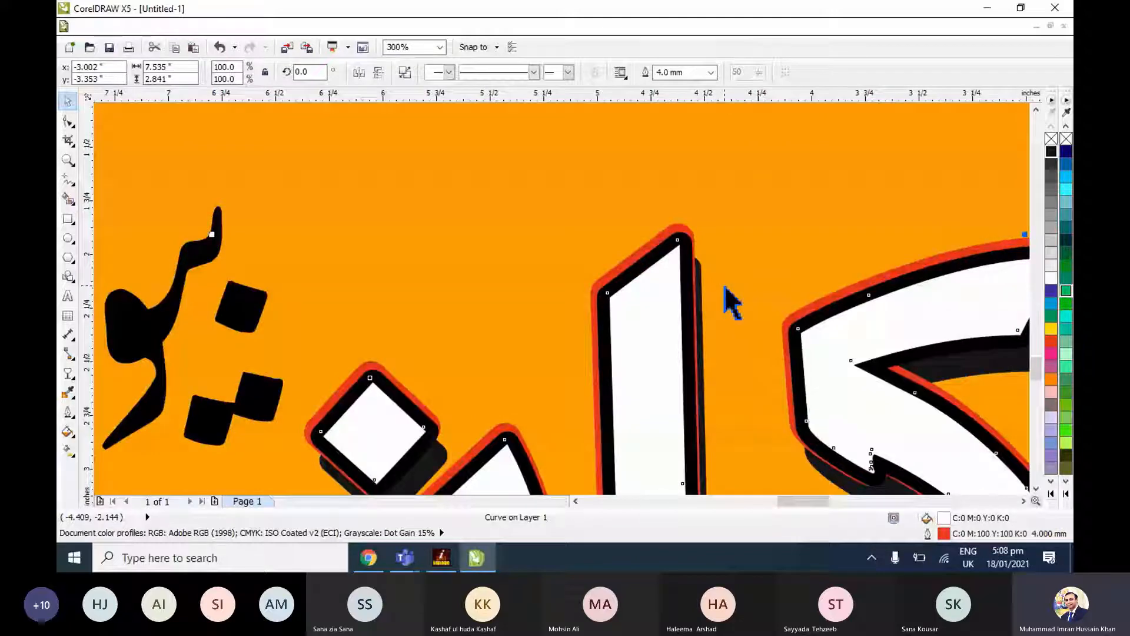
{"action": "scroll", "coordinate": [846, 383], "scroll_direction": "down", "scroll_amount": 3}
{"action": "key", "text": "Escape"}
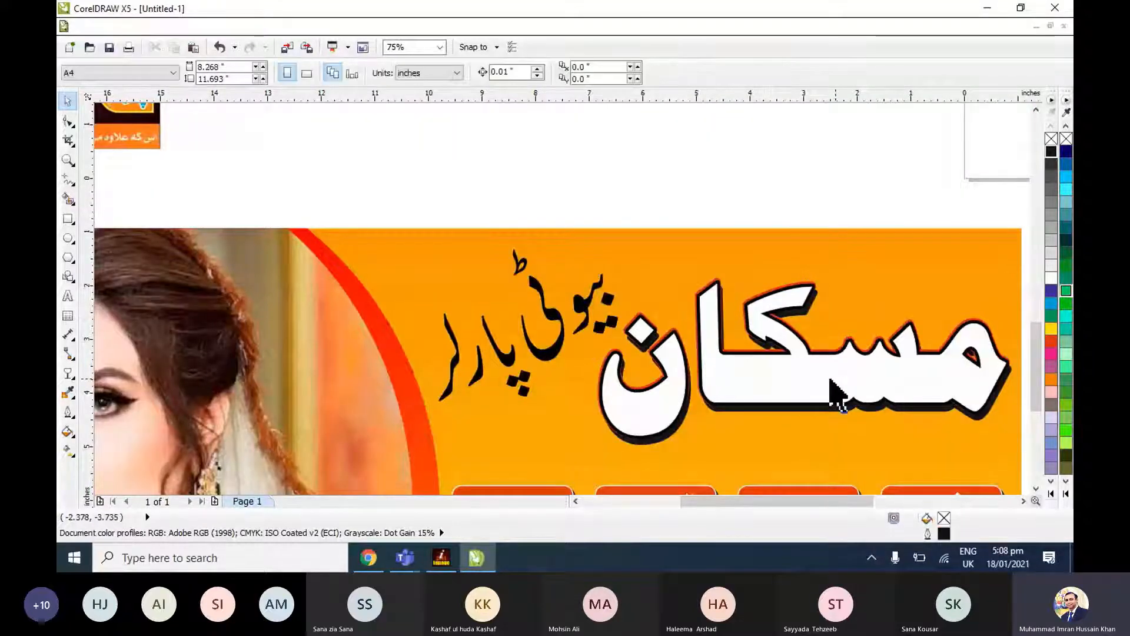
Fill the slanted بیوٹی پارلر text with dark green (#006633).
{"action": "left_click", "coordinate": [575, 294]}
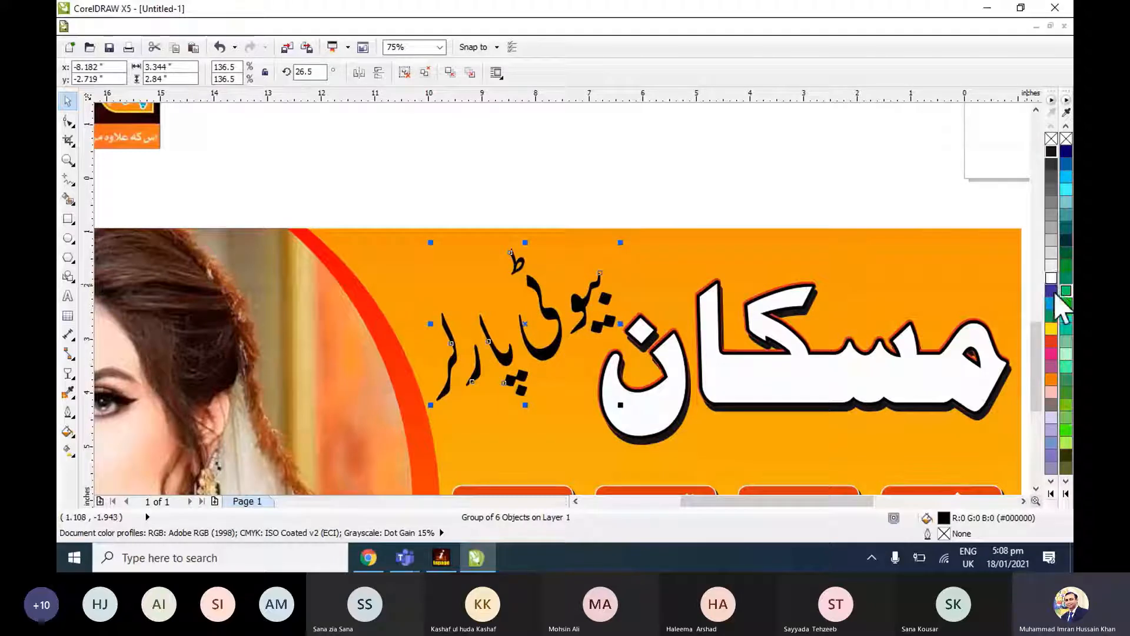
{"action": "left_click", "coordinate": [1066, 443]}
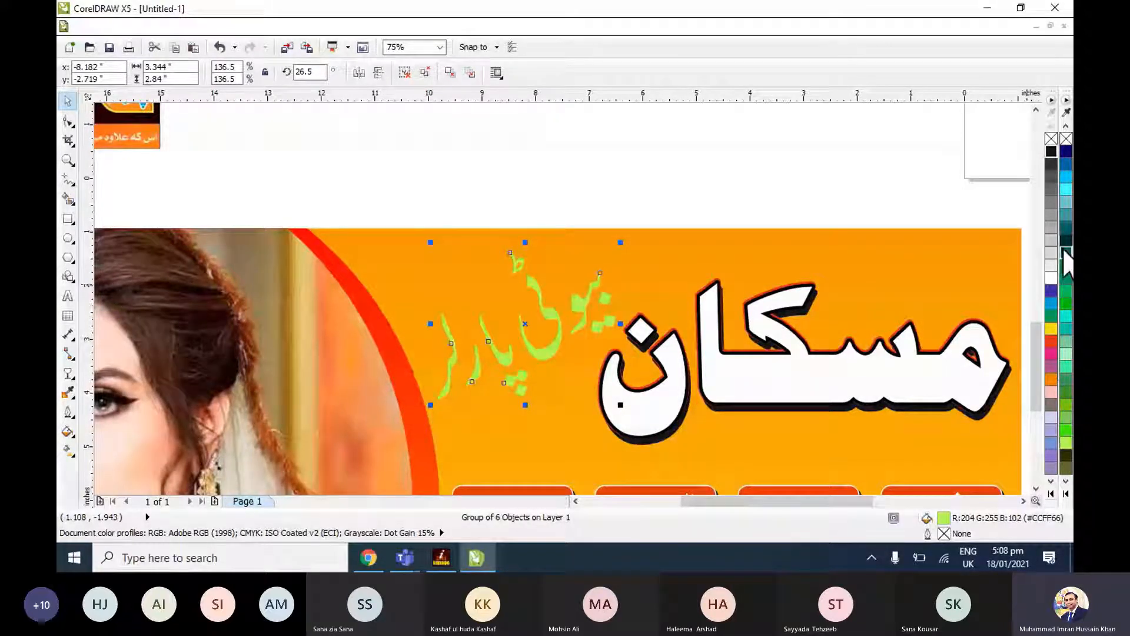
{"action": "left_click", "coordinate": [1065, 252]}
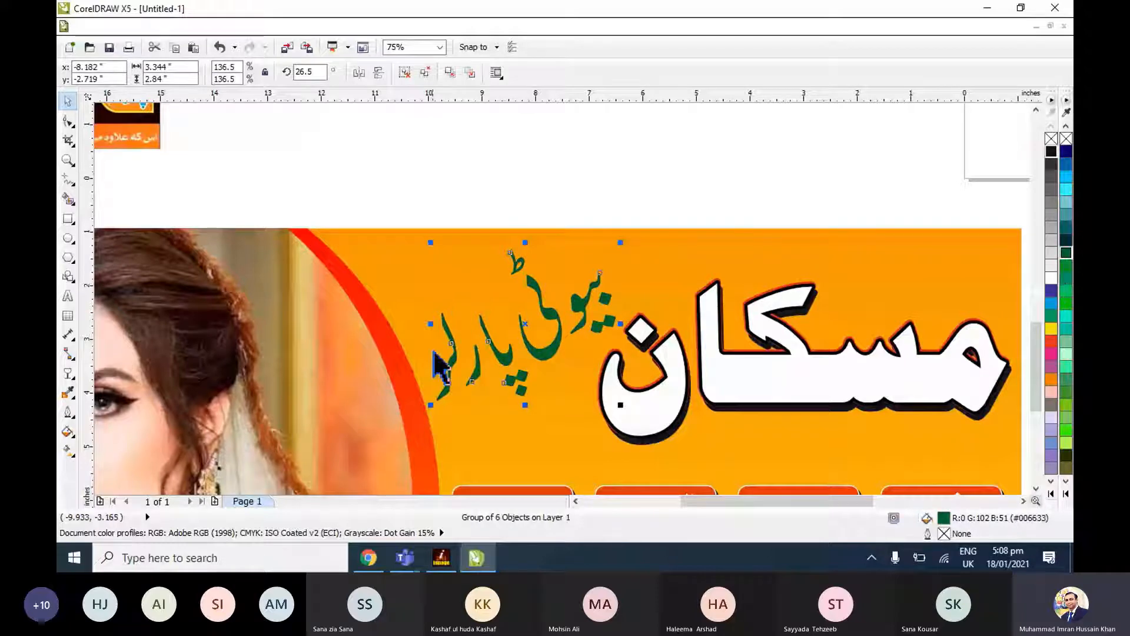
Give the بیوٹی پارلر text a white 1.0 mm outline with rounded corners and round line caps.
{"action": "scroll", "coordinate": [452, 365], "scroll_direction": "up", "scroll_amount": 1}
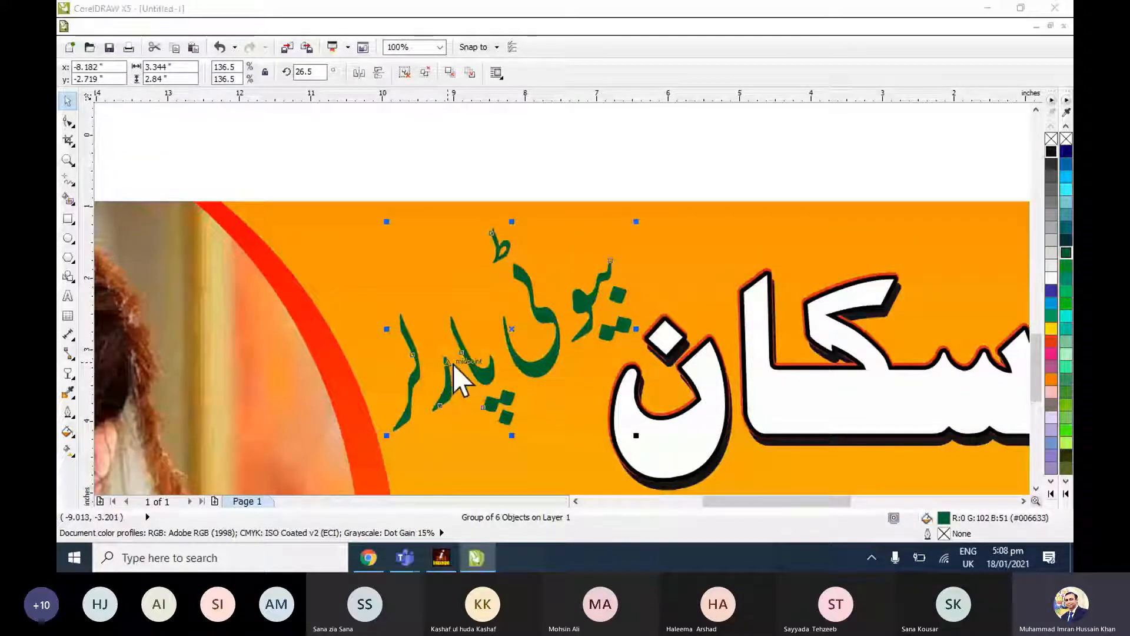
{"action": "key", "text": "F12"}
{"action": "left_click", "coordinate": [698, 201]}
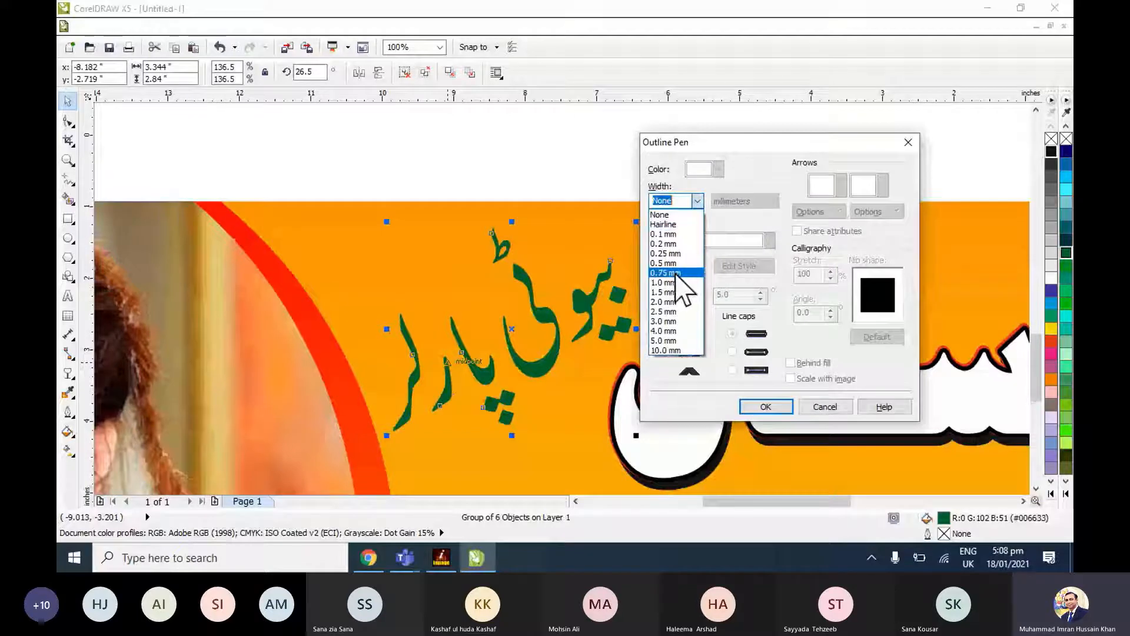
{"action": "left_click", "coordinate": [668, 283]}
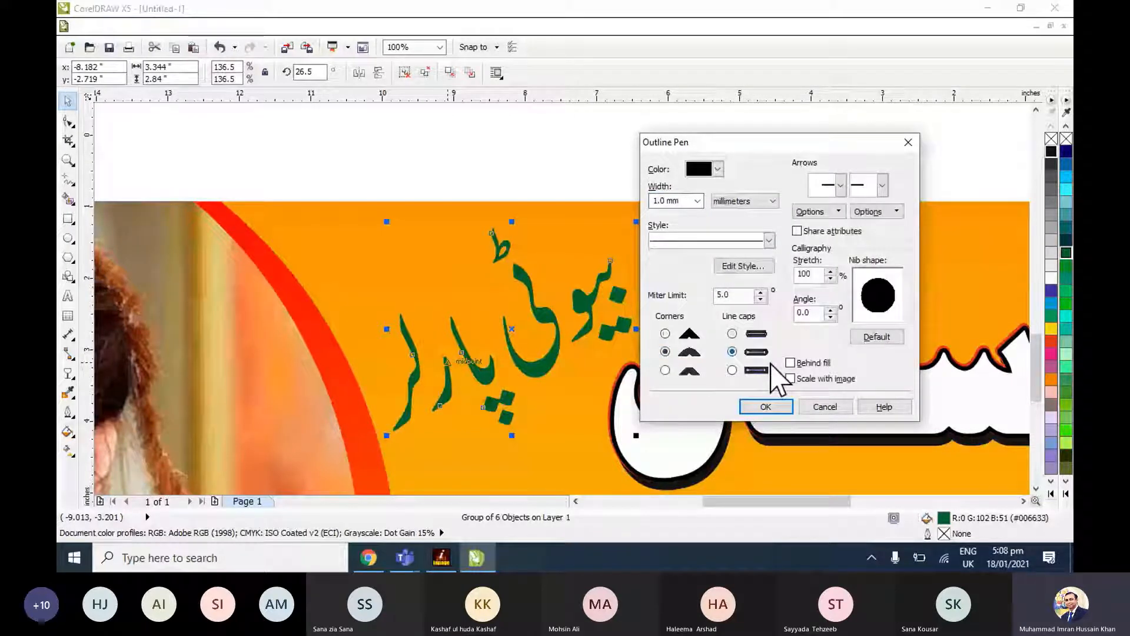
{"action": "key", "text": "Return"}
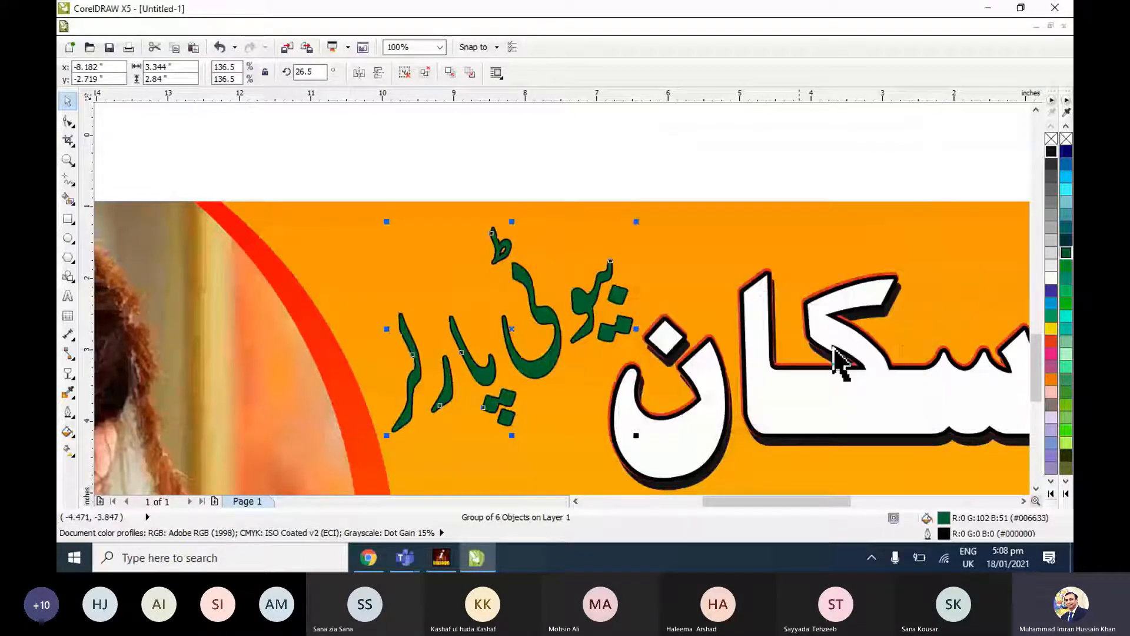
{"action": "right_click", "coordinate": [1050, 280]}
{"action": "left_click", "coordinate": [681, 172]}
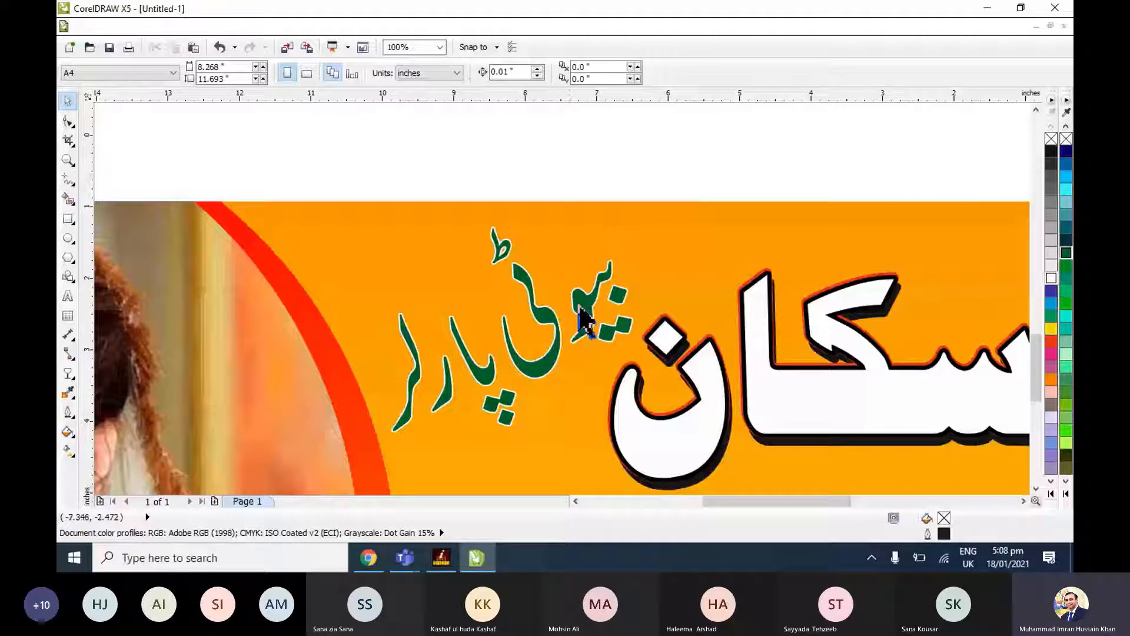
Set the بیوٹی پارلر text's outline width to 2.0 mm and move the text up about 0.13 inch.
{"action": "left_click", "coordinate": [518, 318]}
{"action": "scroll", "coordinate": [517, 430], "scroll_direction": "down", "scroll_amount": 2}
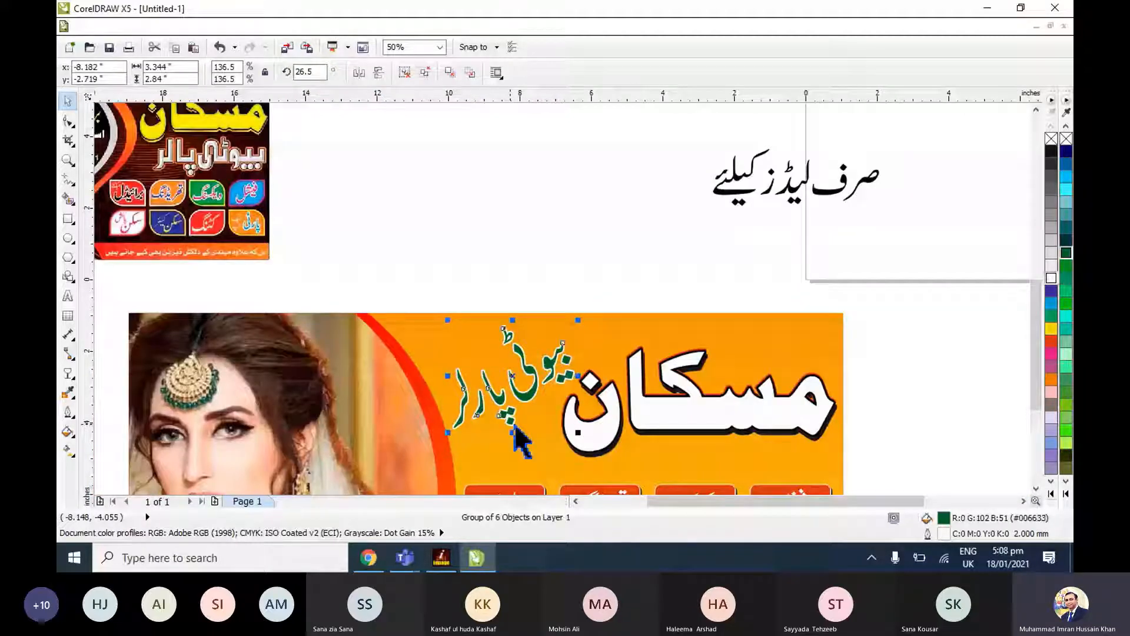
{"action": "scroll", "coordinate": [515, 428], "scroll_direction": "up", "scroll_amount": 2}
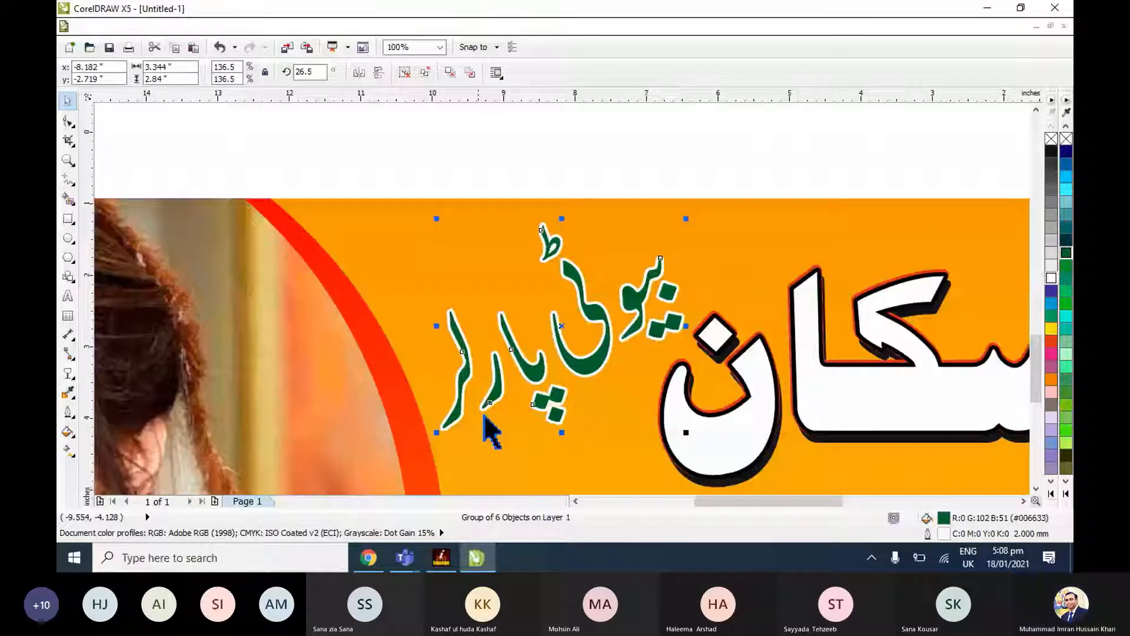
{"action": "left_click", "coordinate": [584, 355]}
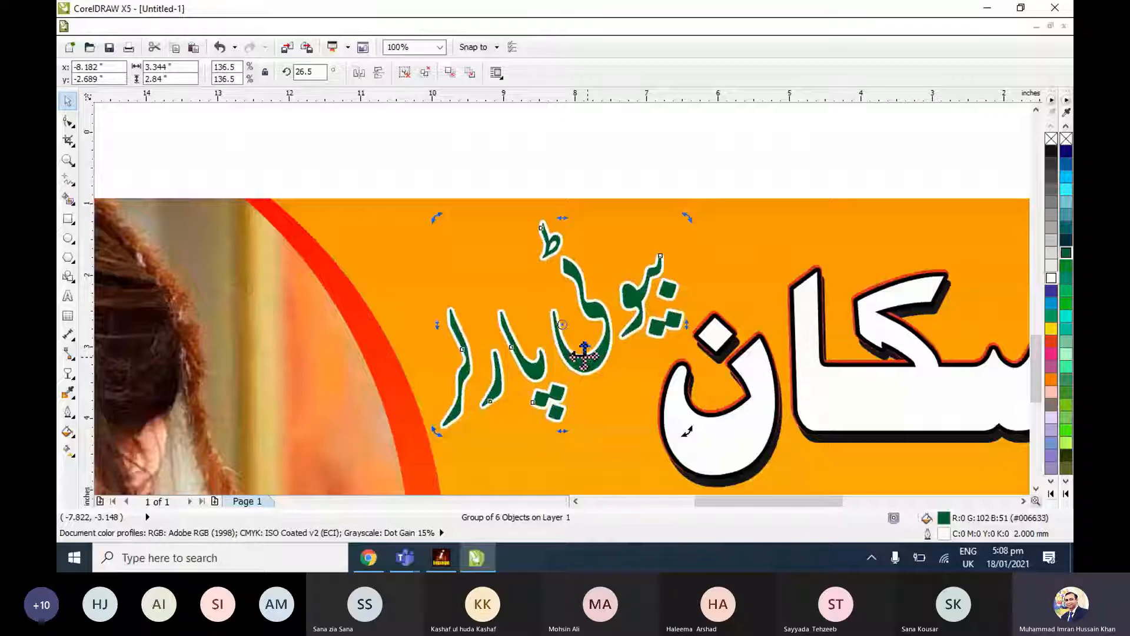
{"action": "left_click", "coordinate": [593, 363]}
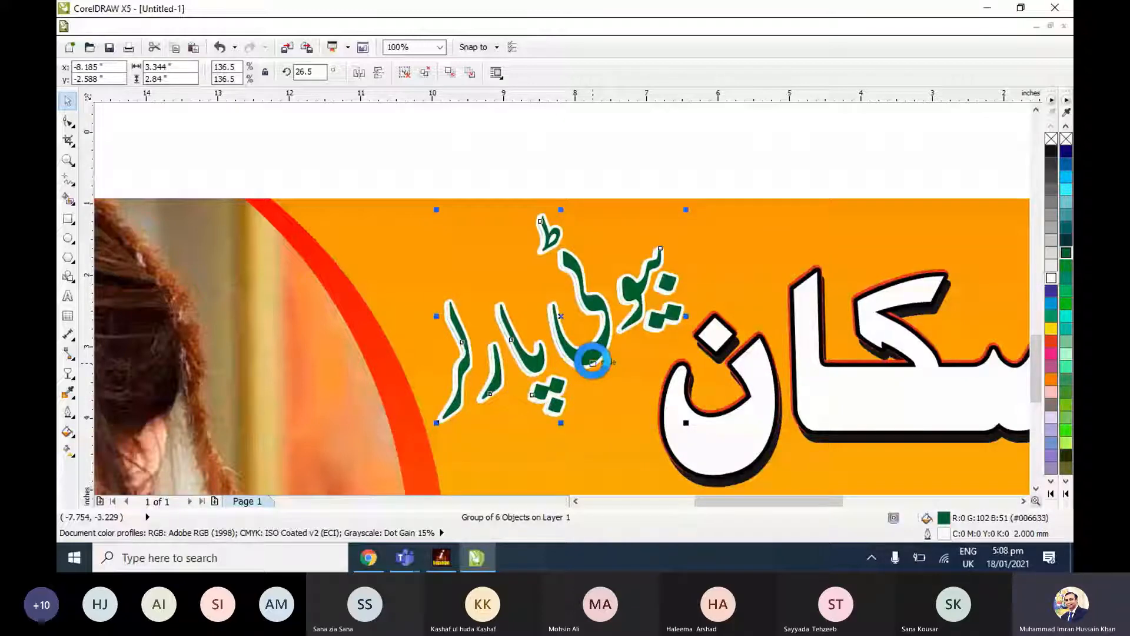
Colour a copy of the بیوٹی پارلر text, offset about 0.01 inch right and 0.03 inch down, all black and place it behind the green original as a shadow.
{"action": "left_click", "coordinate": [1051, 151]}
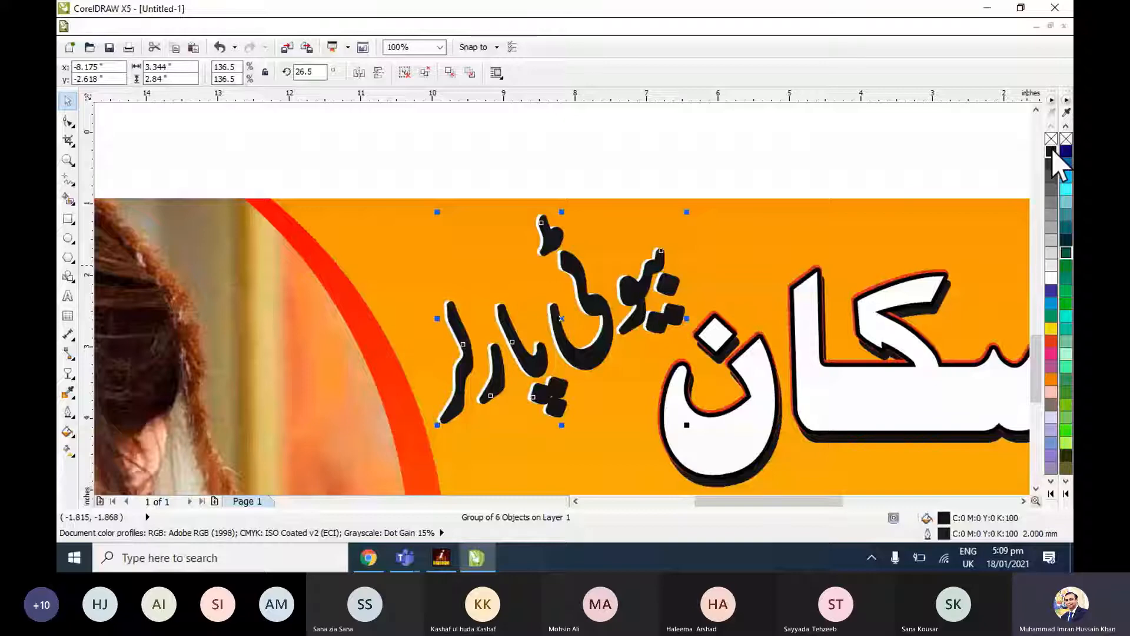
{"action": "key", "text": "ctrl+Page_Down"}
{"action": "key", "text": "Escape"}
{"action": "scroll", "coordinate": [716, 311], "scroll_direction": "up", "scroll_amount": 1}
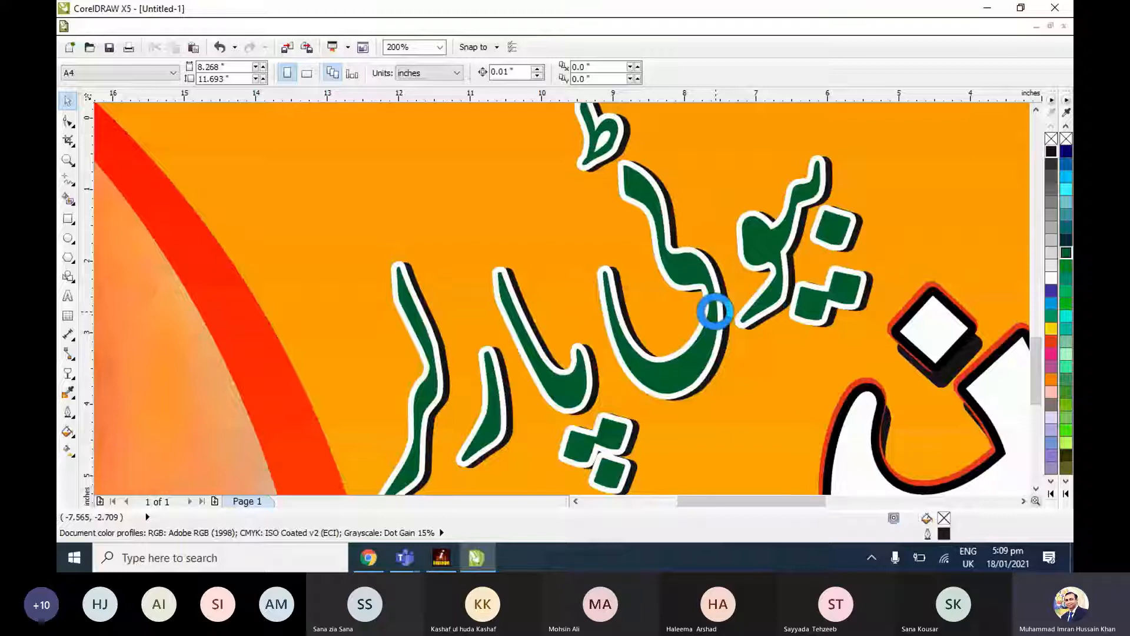
{"action": "key", "text": "F4"}
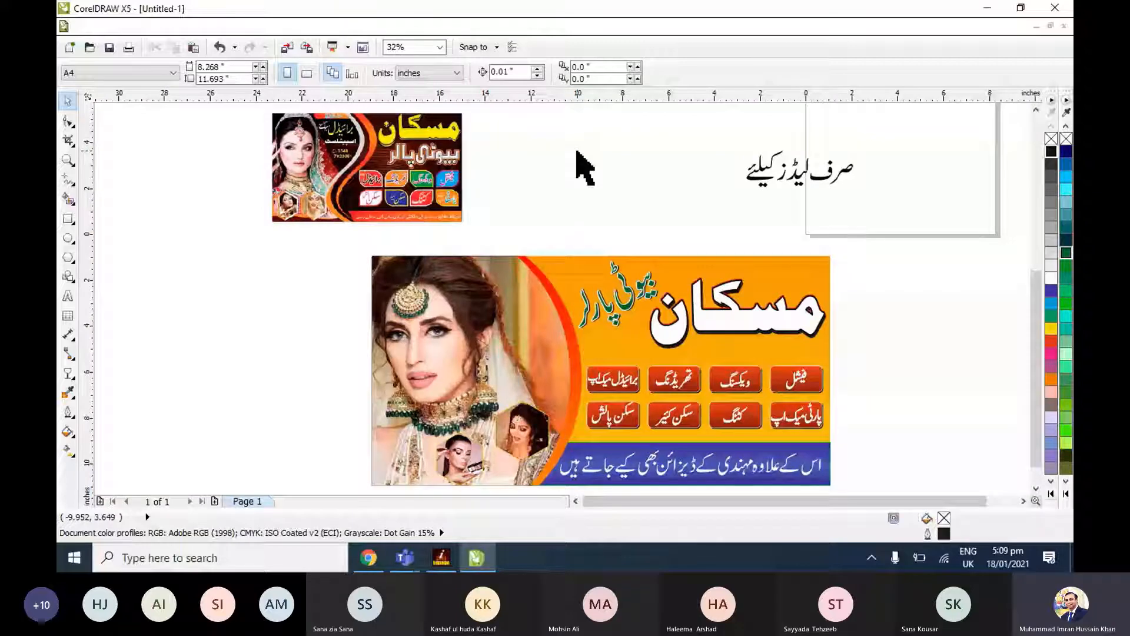
Adjust the letter spacing of صرف لیڈز کیلئے by moving کیلئے slightly right and the letter ز slightly right and up.
{"action": "left_click_drag", "start_coordinate": [702, 126], "coordinate": [868, 223]}
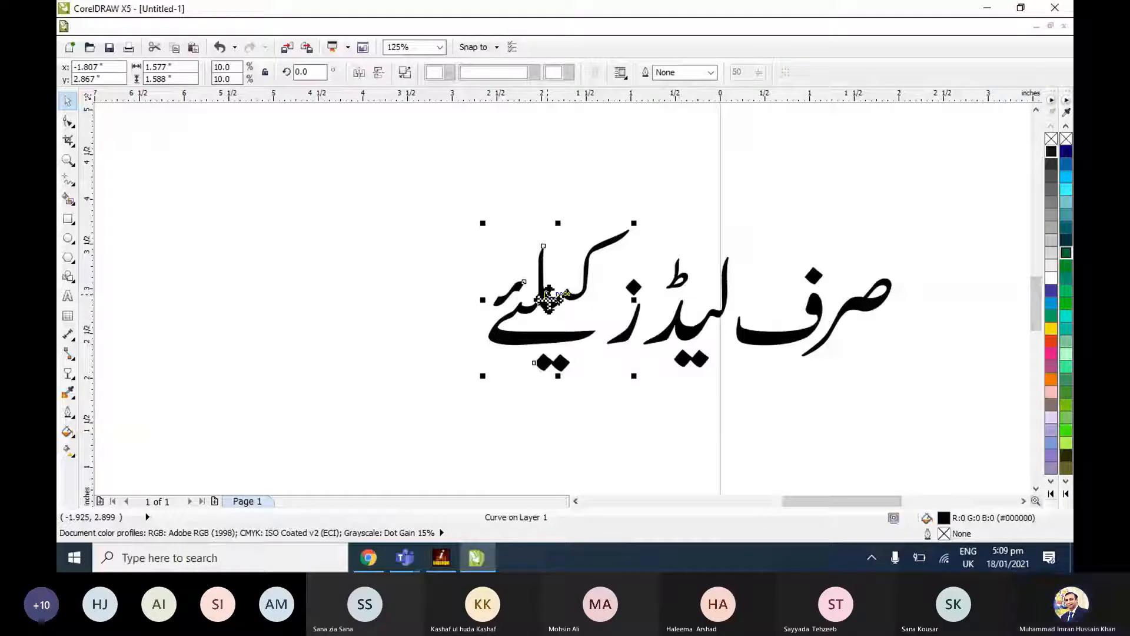
{"action": "left_click_drag", "start_coordinate": [548, 298], "coordinate": [561, 299]}
{"action": "left_click", "coordinate": [631, 379]}
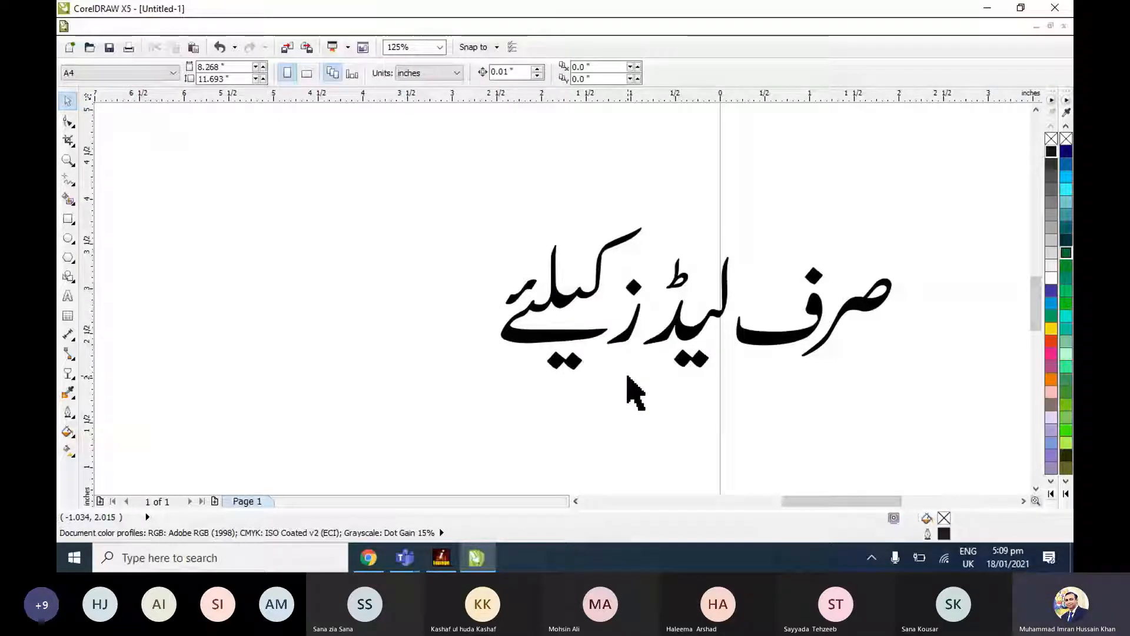
{"action": "left_click_drag", "start_coordinate": [633, 341], "coordinate": [646, 315]}
{"action": "left_click_drag", "start_coordinate": [434, 185], "coordinate": [954, 411]}
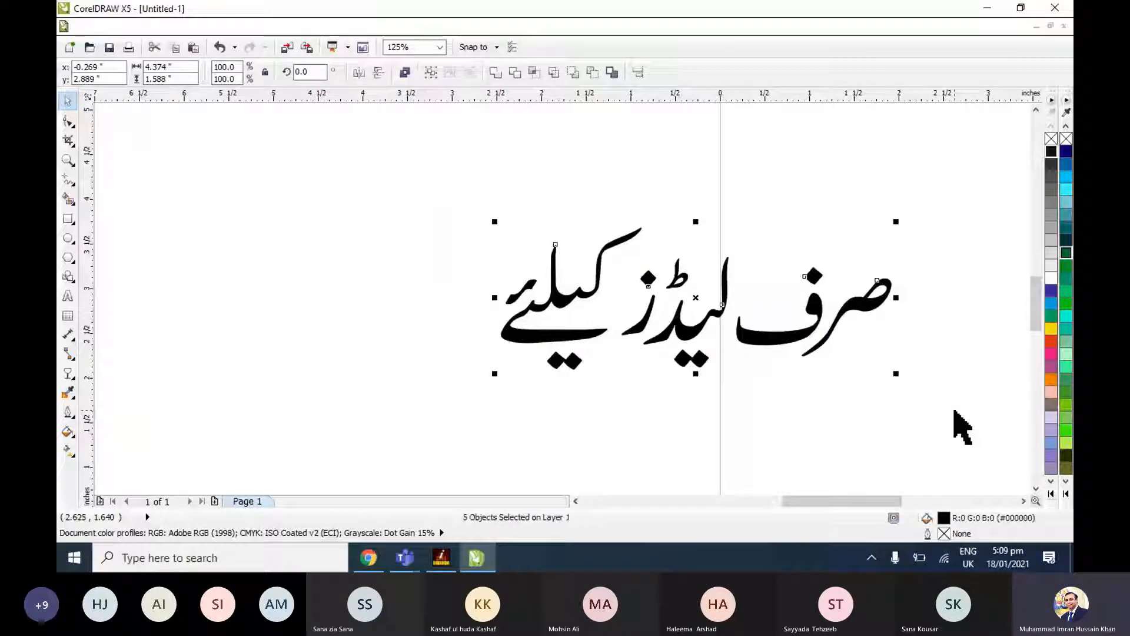
{"action": "left_click", "coordinate": [885, 379]}
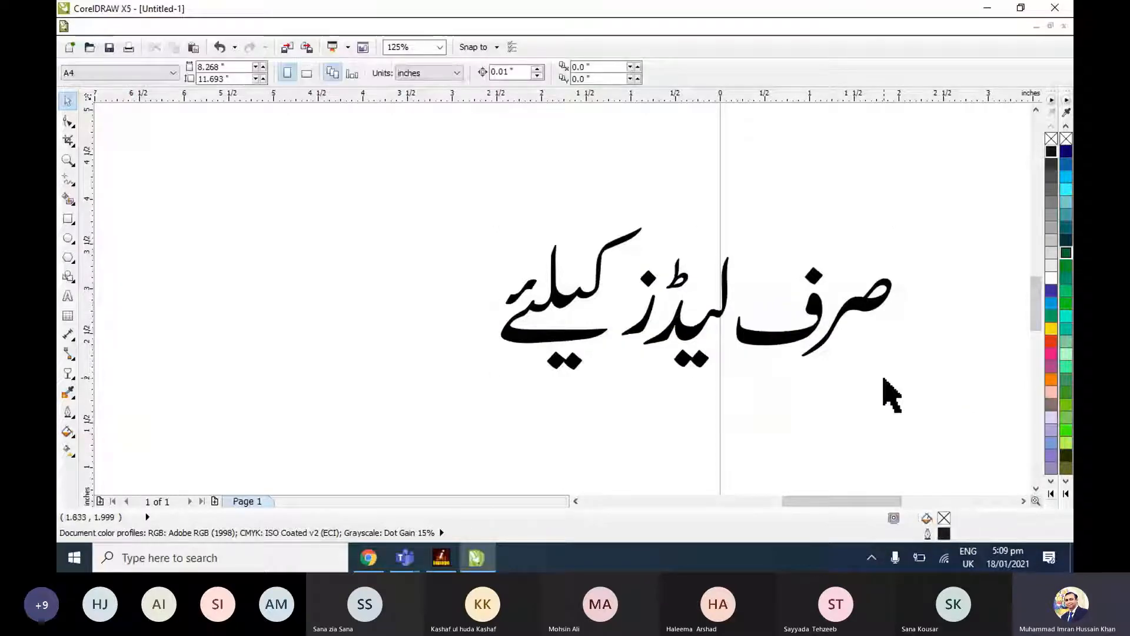
{"action": "key", "text": "F4"}
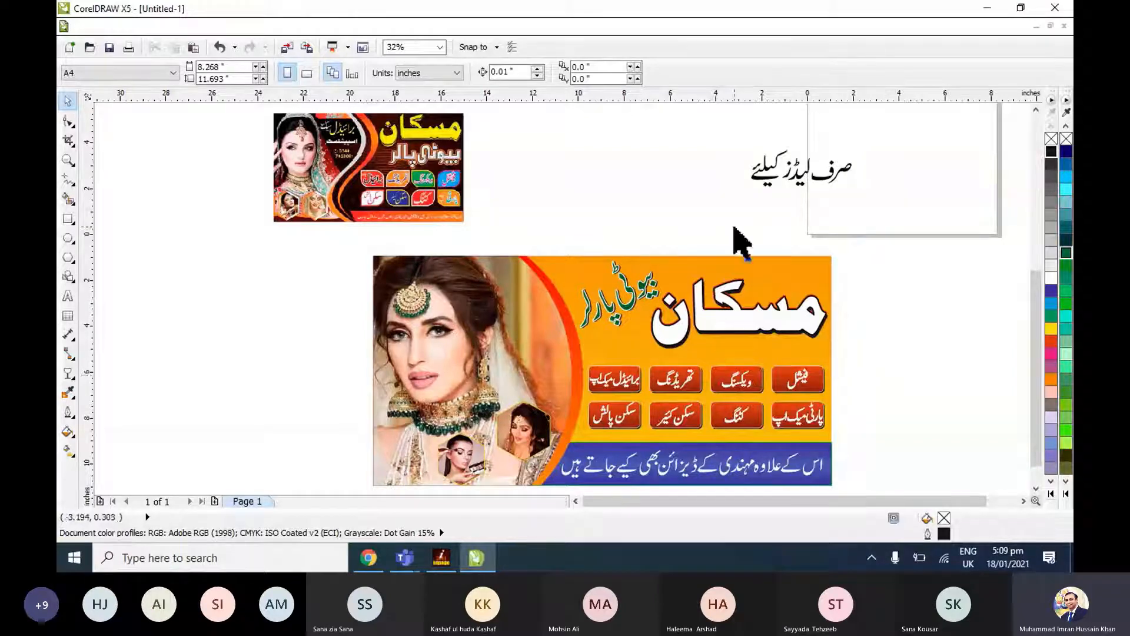
{"action": "left_click_drag", "start_coordinate": [734, 226], "coordinate": [815, 279]}
{"action": "left_click_drag", "start_coordinate": [577, 249], "coordinate": [555, 271]}
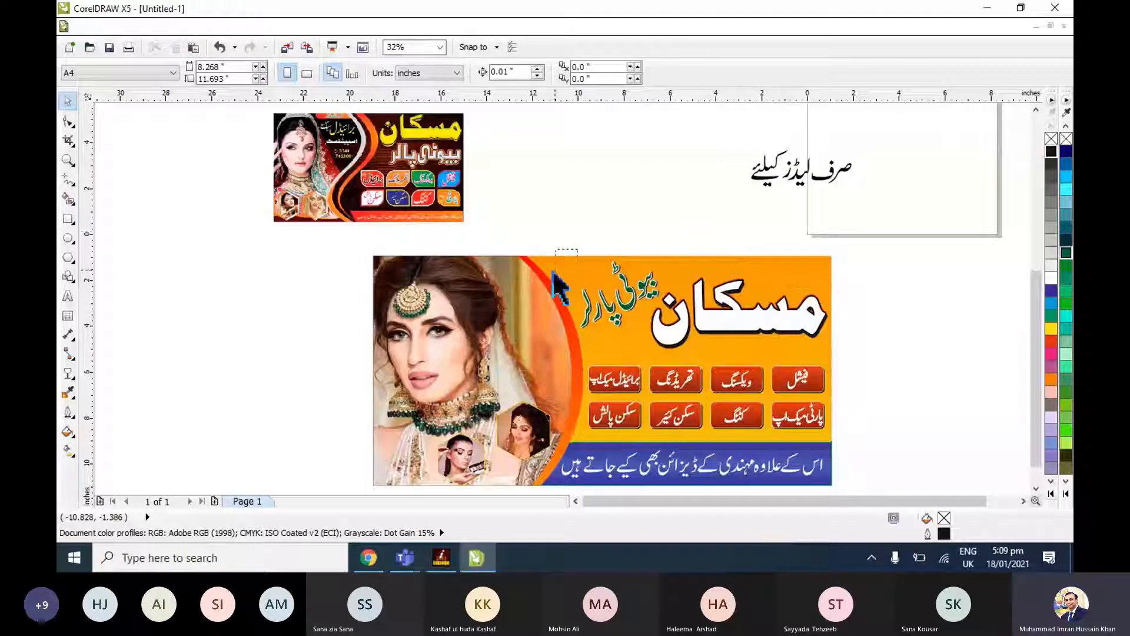
{"action": "left_click_drag", "start_coordinate": [552, 270], "coordinate": [553, 271]}
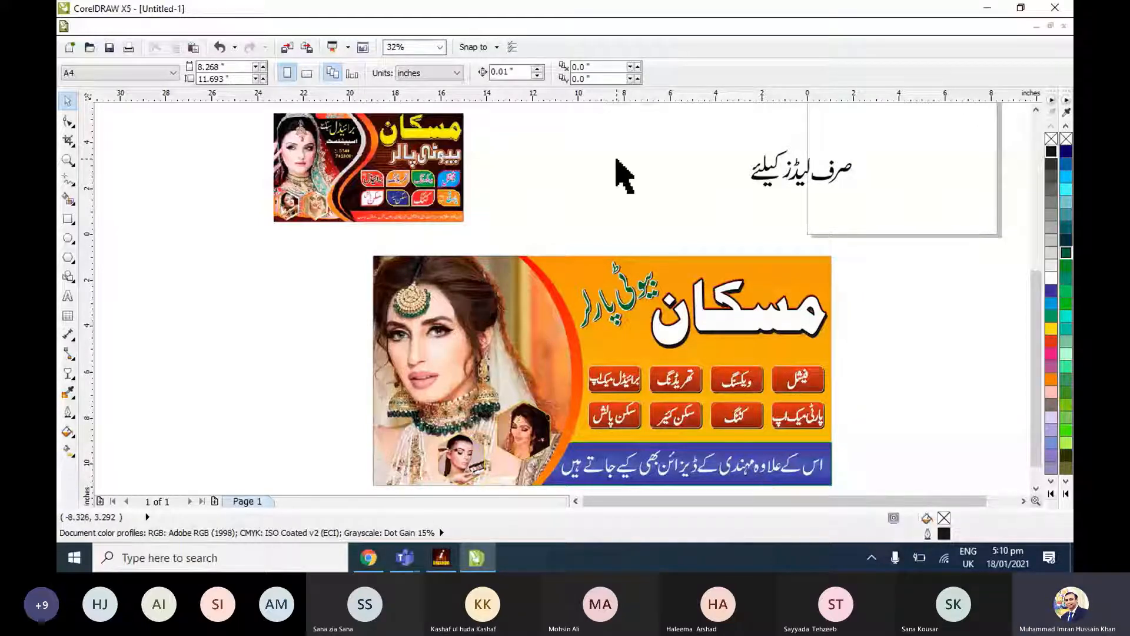
{"action": "scroll", "coordinate": [617, 159], "scroll_direction": "up", "scroll_amount": 1}
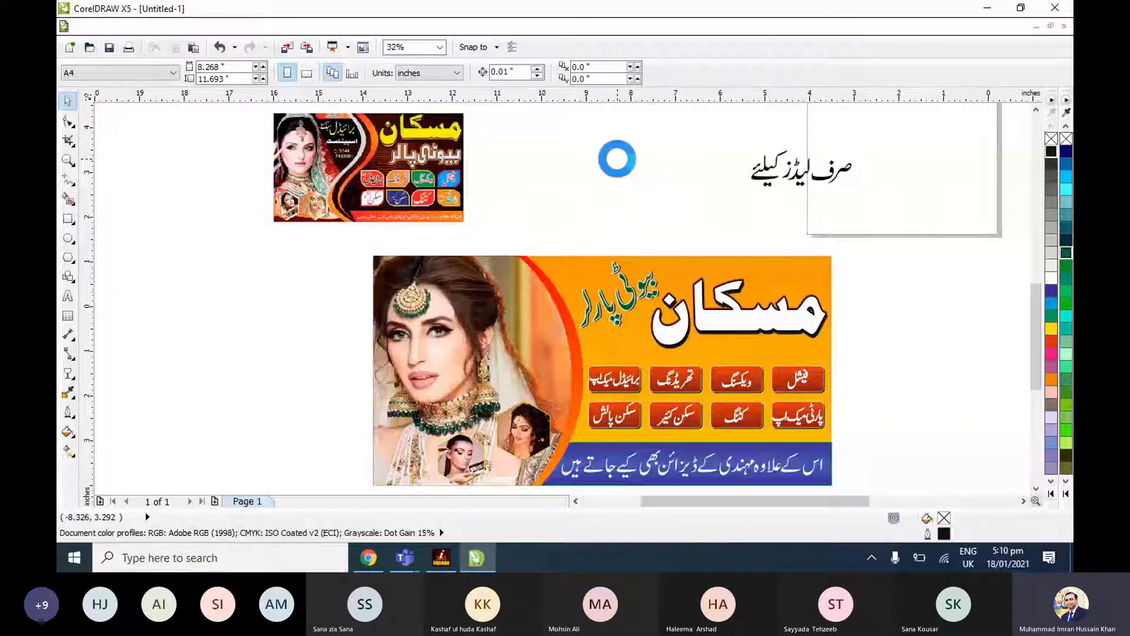
{"action": "scroll", "coordinate": [618, 171], "scroll_direction": "down", "scroll_amount": 2}
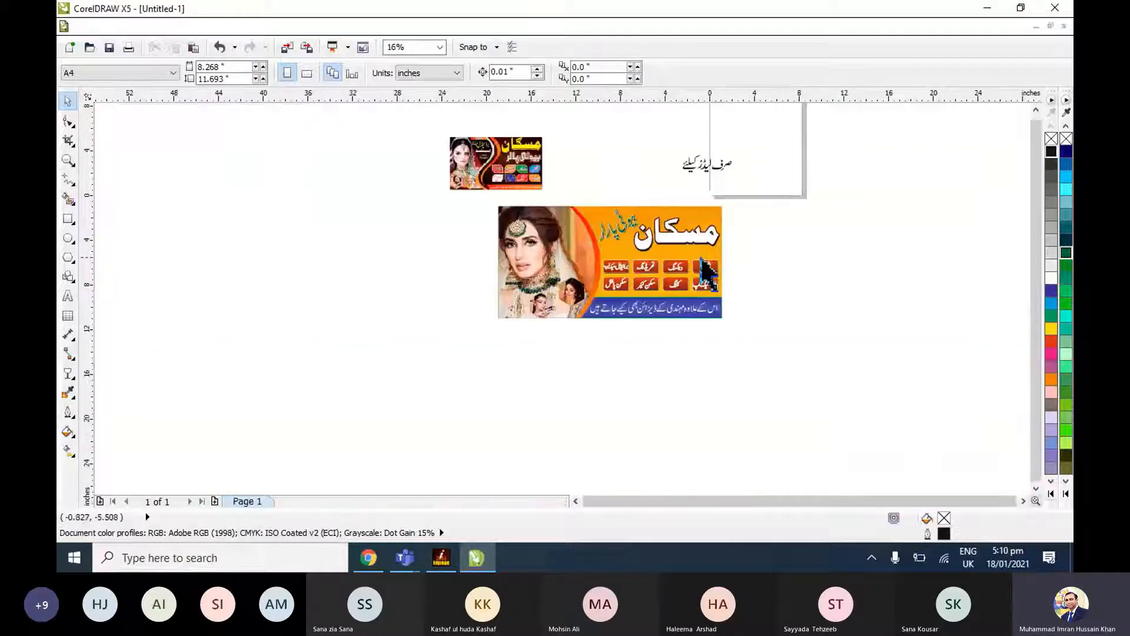
{"action": "scroll", "coordinate": [705, 271], "scroll_direction": "up", "scroll_amount": 1}
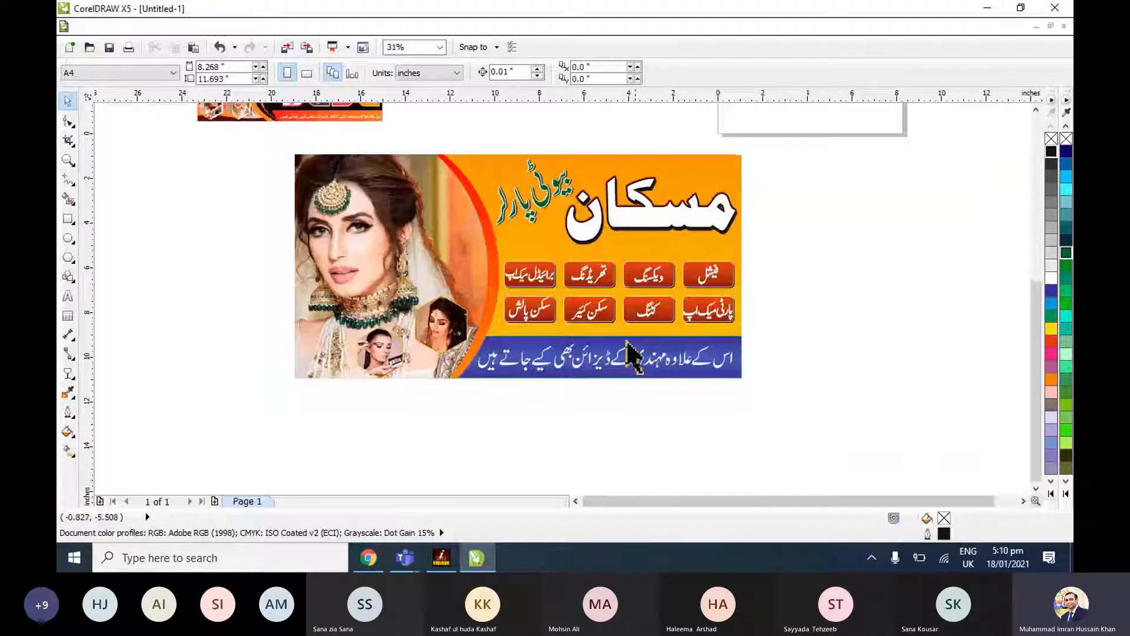
Arrange the صرف لیڈز کیلئے text on two lines, with صرف above لیڈز کیلئے.
{"action": "scroll", "coordinate": [845, 252], "scroll_direction": "up", "scroll_amount": 2}
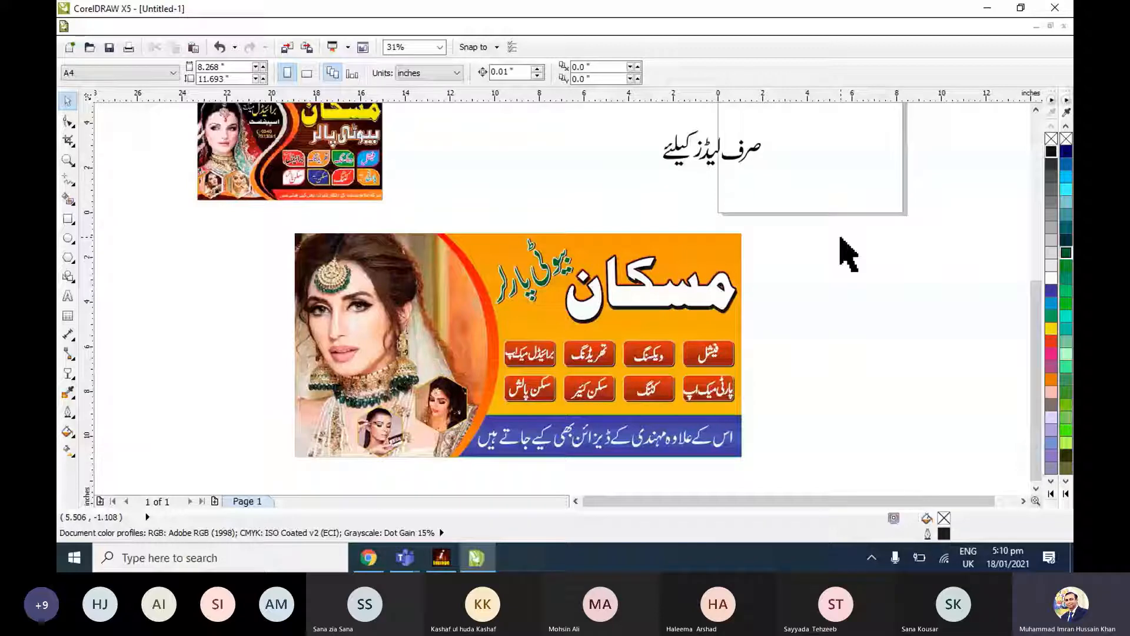
{"action": "left_click_drag", "start_coordinate": [662, 182], "coordinate": [745, 130]}
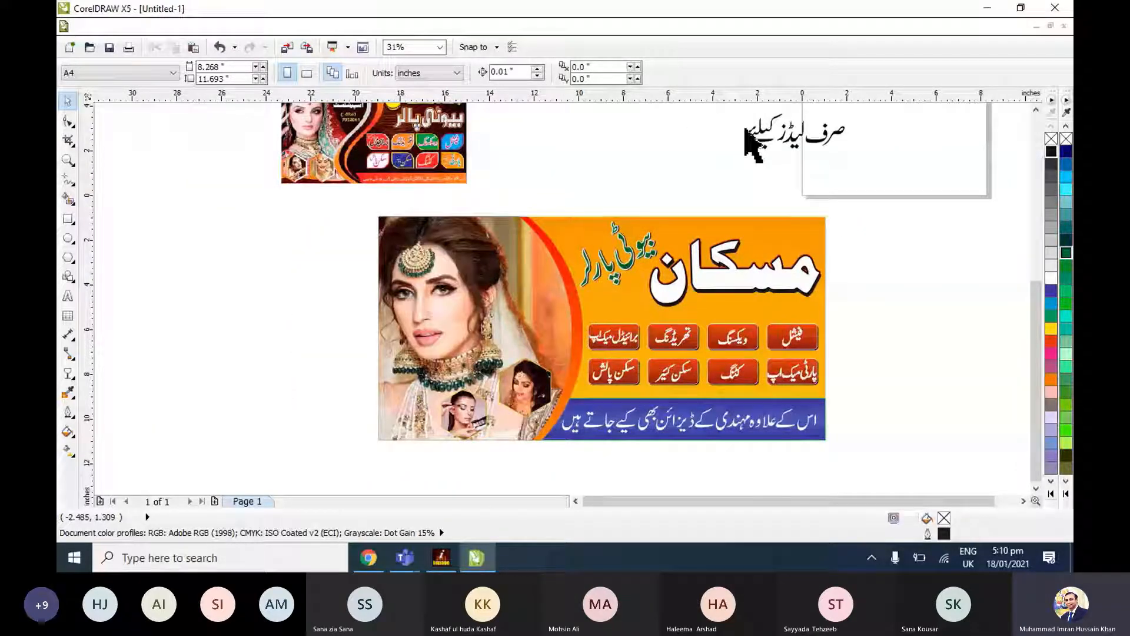
{"action": "scroll", "coordinate": [754, 144], "scroll_direction": "up", "scroll_amount": 4}
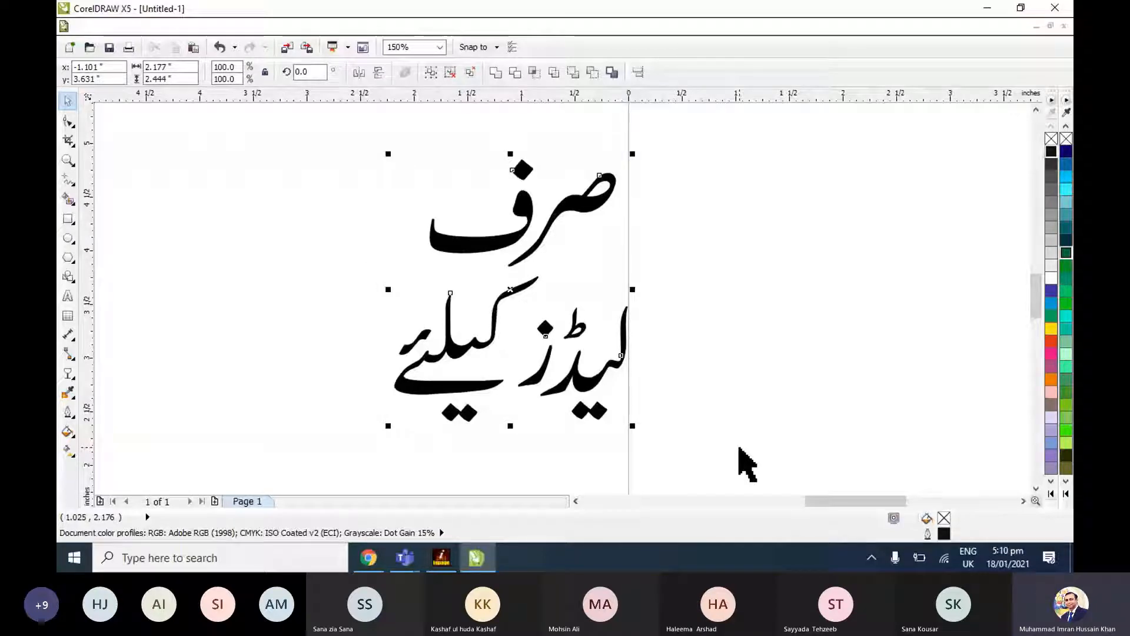
{"action": "left_click", "coordinate": [745, 462]}
Draw an upright ellipse about 1.63 by 2.1 inches overlapping the left part of the two-line صرف لیڈز کیلئے text.
{"action": "left_click", "coordinate": [71, 240]}
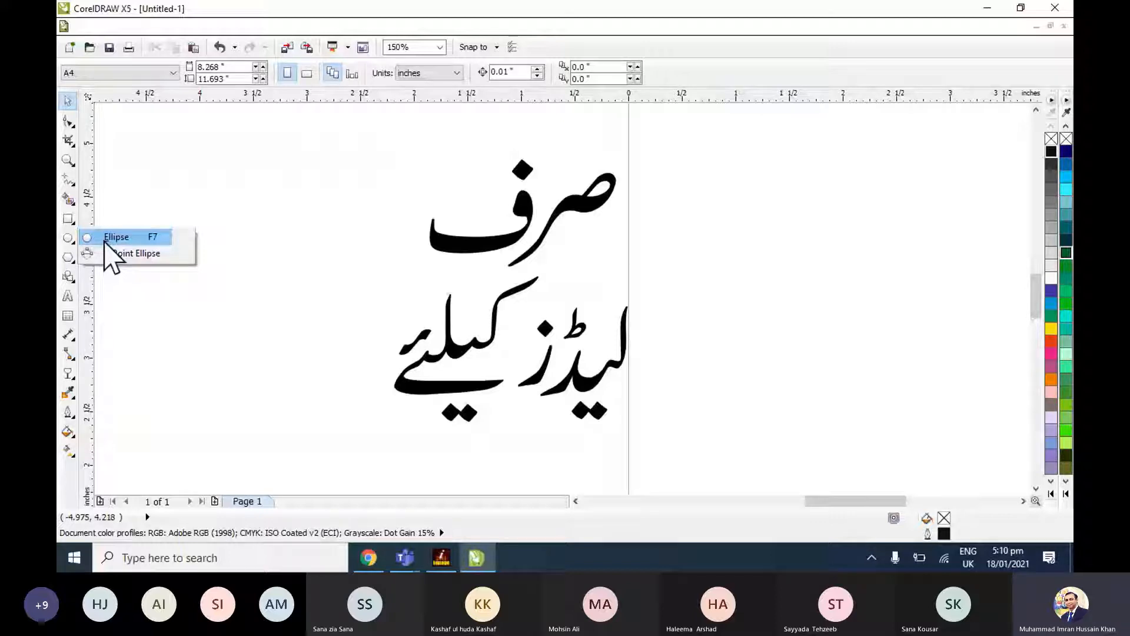
{"action": "left_click", "coordinate": [104, 242]}
{"action": "left_click_drag", "start_coordinate": [333, 159], "coordinate": [509, 383]}
{"action": "left_click", "coordinate": [68, 101]}
{"action": "left_click", "coordinate": [471, 160]}
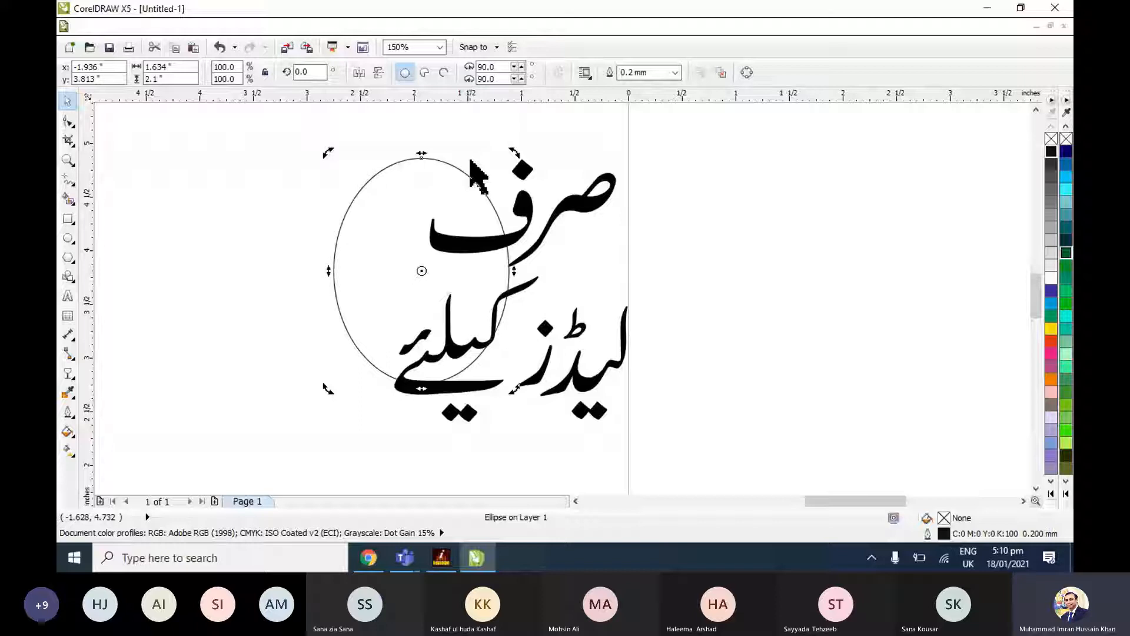
Rotate the ellipse to about 325.5 degrees, enlarge it to about 157 percent, and skew and position it around the two-line text.
{"action": "left_click_drag", "start_coordinate": [514, 153], "coordinate": [565, 226]}
{"action": "left_click_drag", "start_coordinate": [422, 271], "coordinate": [499, 235]}
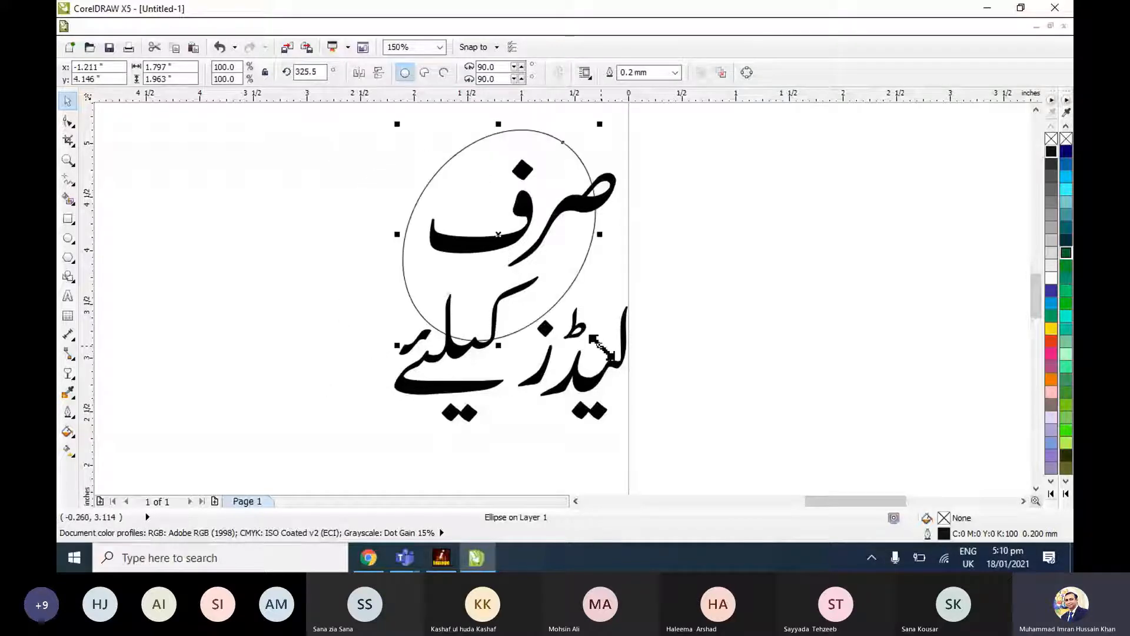
{"action": "left_click_drag", "start_coordinate": [601, 346], "coordinate": [720, 469]}
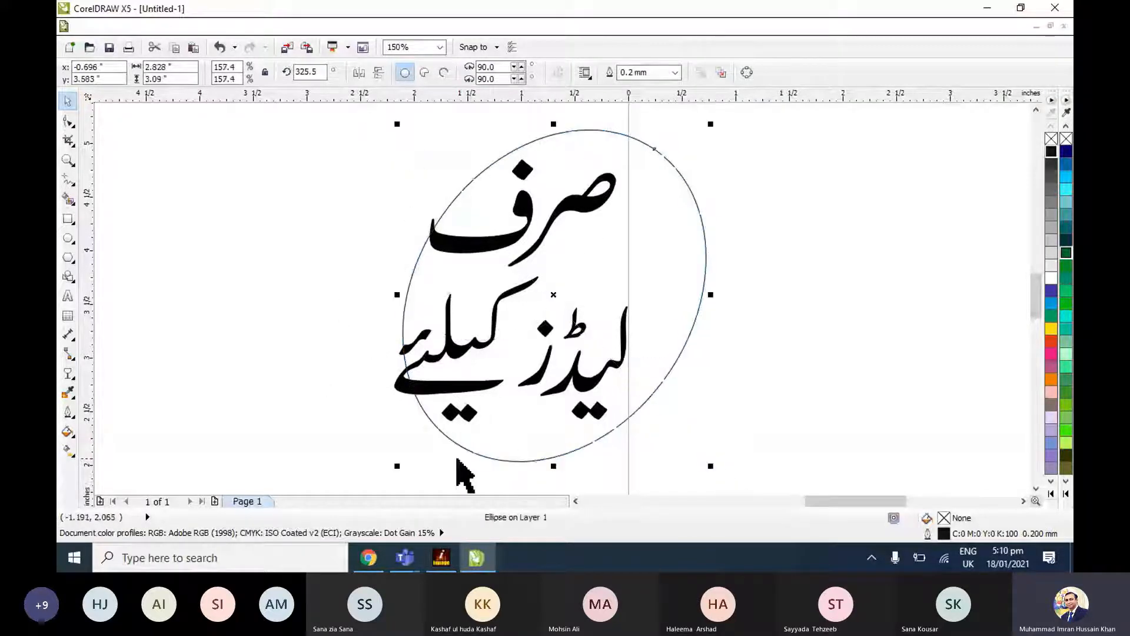
{"action": "left_click", "coordinate": [419, 456]}
{"action": "double_click", "coordinate": [525, 441]}
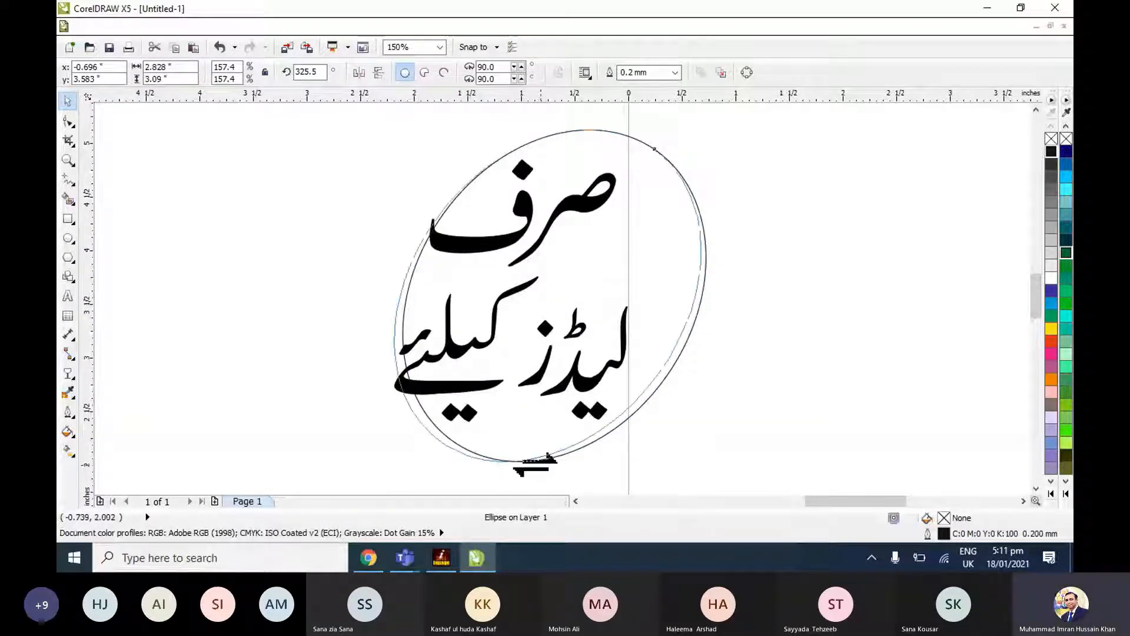
{"action": "left_click_drag", "start_coordinate": [525, 462], "coordinate": [511, 461]}
{"action": "left_click_drag", "start_coordinate": [589, 400], "coordinate": [579, 408]}
{"action": "left_click", "coordinate": [670, 414]}
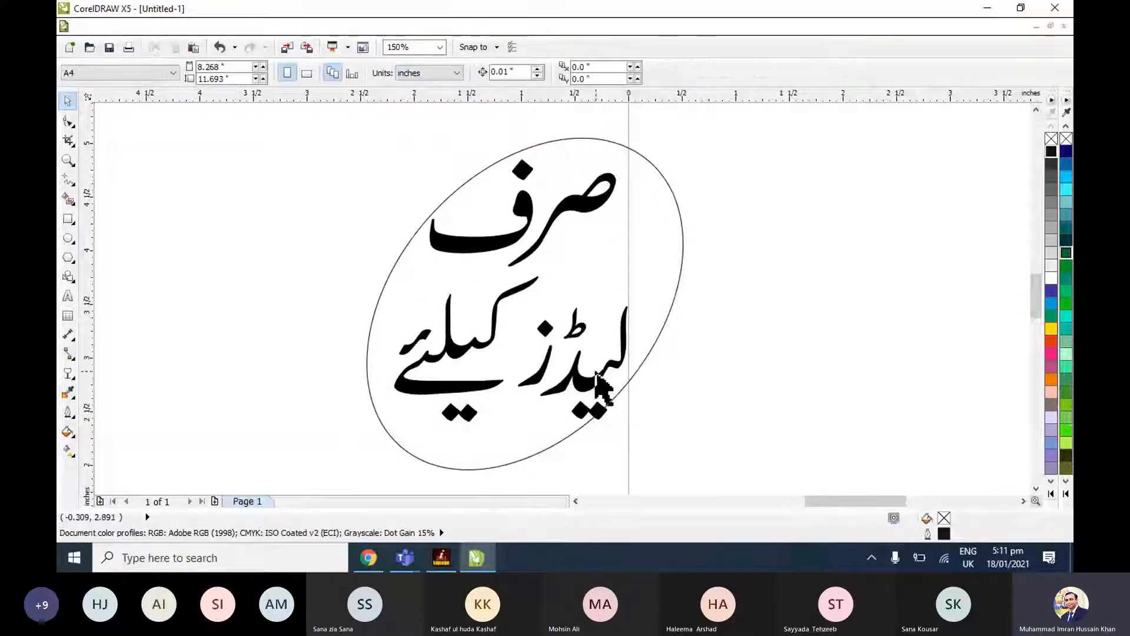
Shift صرف right and لیڈز کیلئے left inside the ellipse, and fill the ellipse yellow without an outline.
{"action": "left_click", "coordinate": [589, 381]}
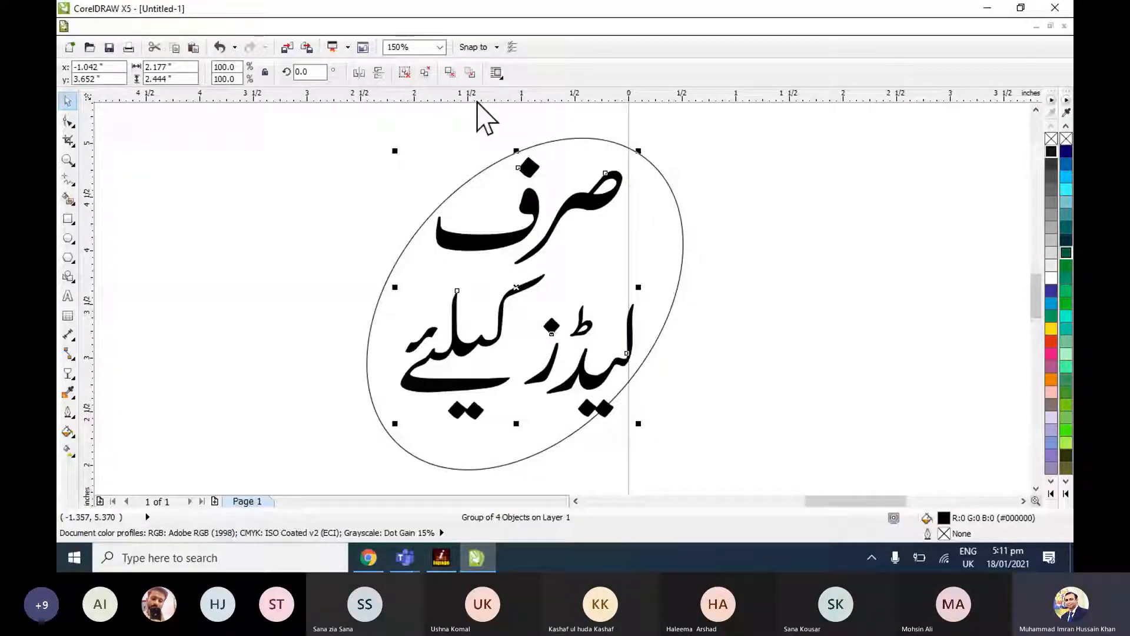
{"action": "left_click_drag", "start_coordinate": [311, 264], "coordinate": [671, 430]}
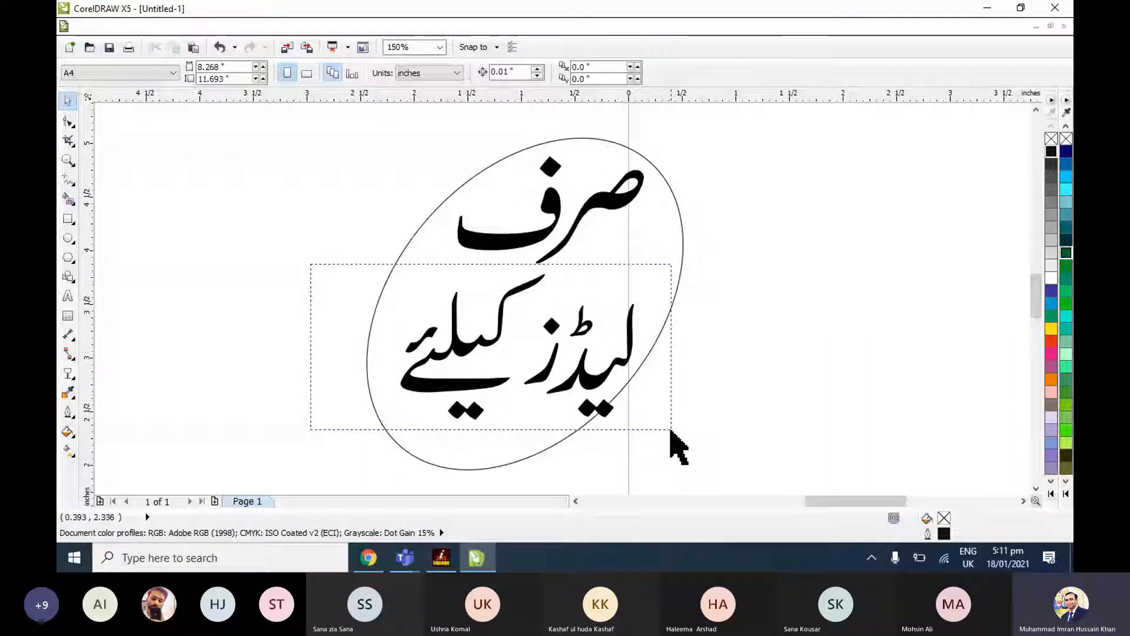
{"action": "left_click_drag", "start_coordinate": [581, 374], "coordinate": [563, 376]}
{"action": "left_click", "coordinate": [366, 298]}
{"action": "left_click_drag", "start_coordinate": [313, 265], "coordinate": [575, 384]}
{"action": "left_click", "coordinate": [681, 290]}
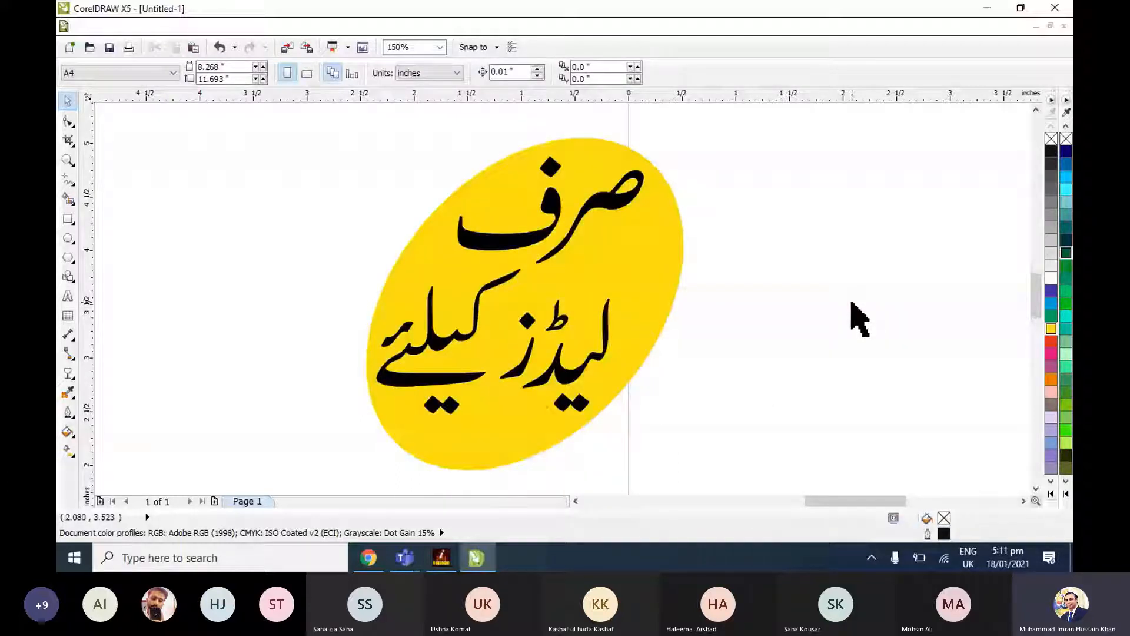
Group the yellow ellipse with its text and place the badge on the banner between the bride and the بیوٹی پارلر text.
{"action": "scroll", "coordinate": [681, 248], "scroll_direction": "down", "scroll_amount": 1}
{"action": "left_click_drag", "start_coordinate": [485, 159], "coordinate": [769, 422]}
{"action": "key", "text": "ctrl+g"}
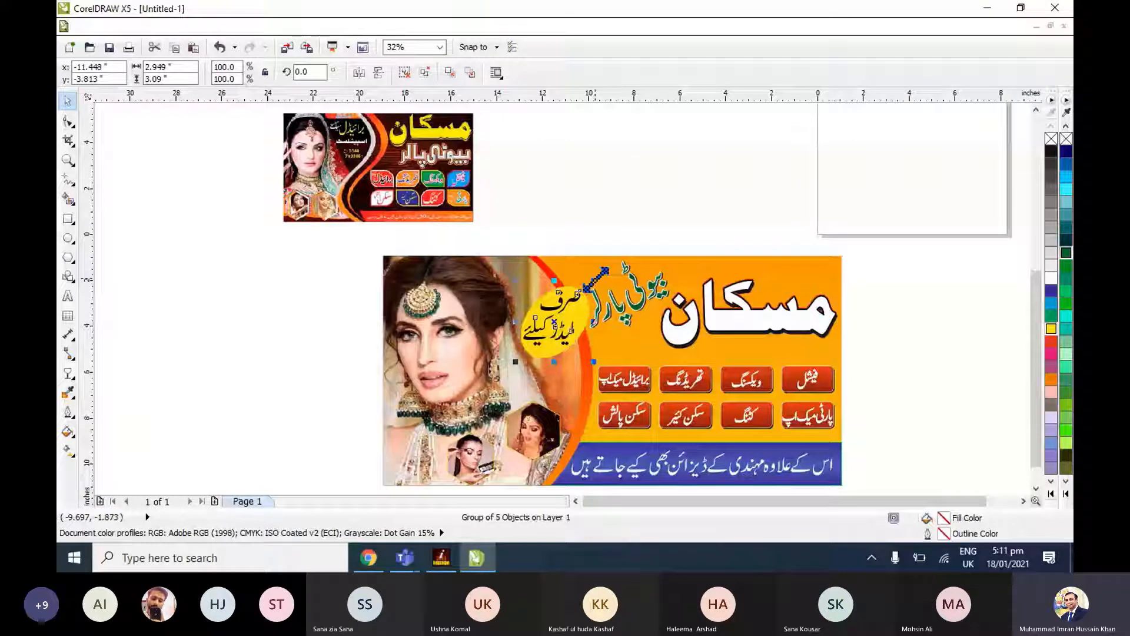
Scale the yellow badge to about 58 percent and position it between the bride's head and the curved orange border.
{"action": "left_click_drag", "start_coordinate": [596, 278], "coordinate": [573, 301]}
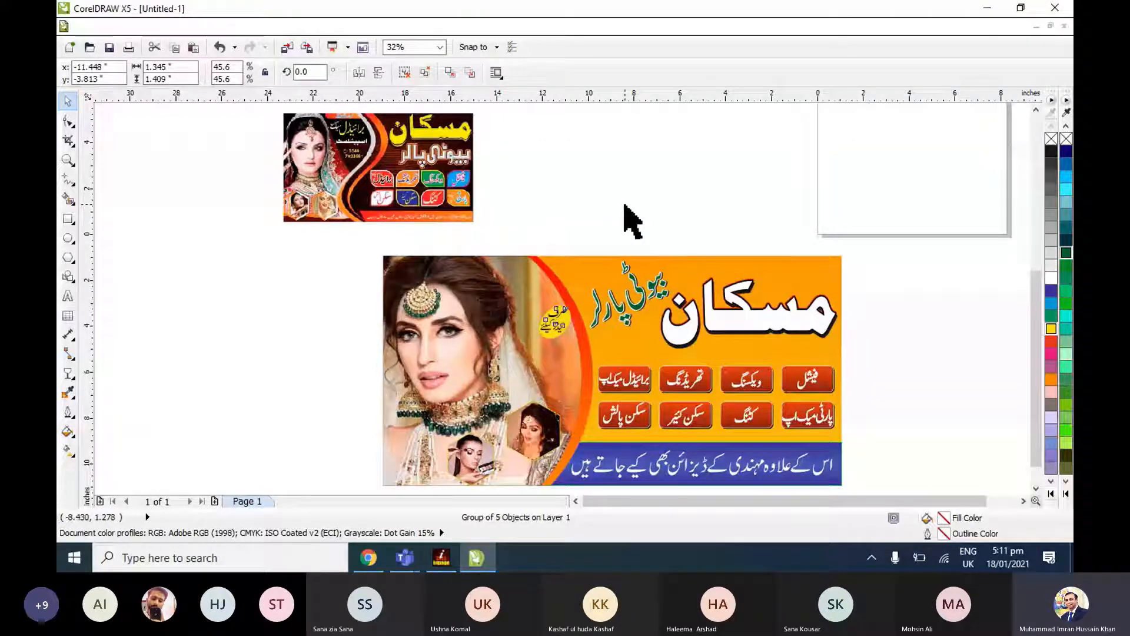
{"action": "key", "text": "ctrl+z"}
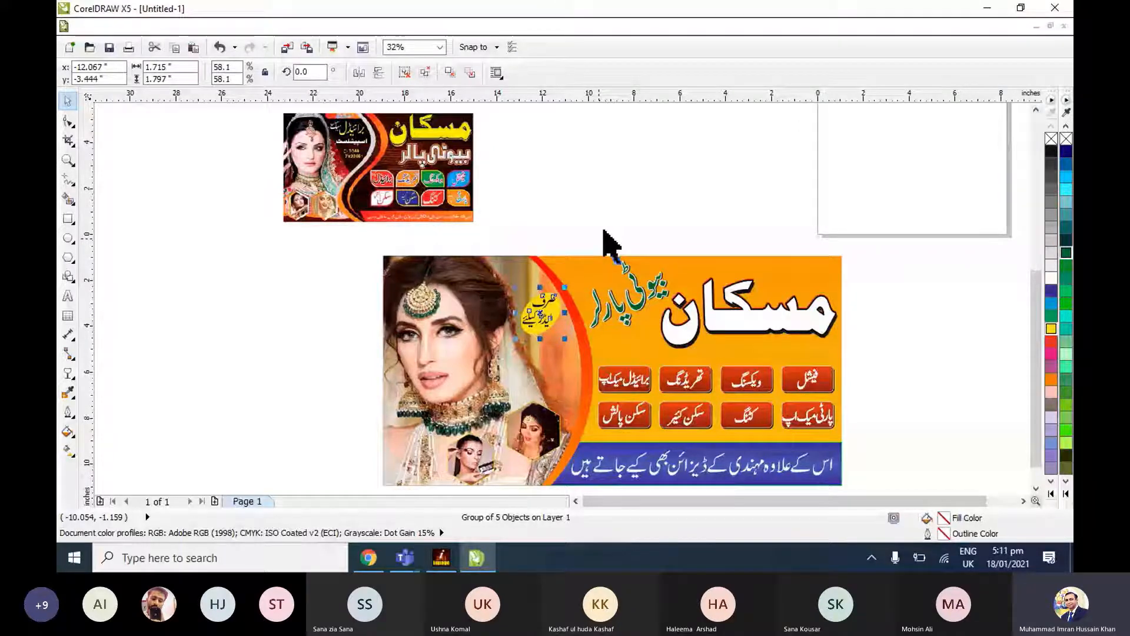
{"action": "scroll", "coordinate": [607, 239], "scroll_direction": "up", "scroll_amount": 2}
{"action": "left_click", "coordinate": [673, 227]}
{"action": "left_click_drag", "start_coordinate": [673, 227], "coordinate": [687, 215]}
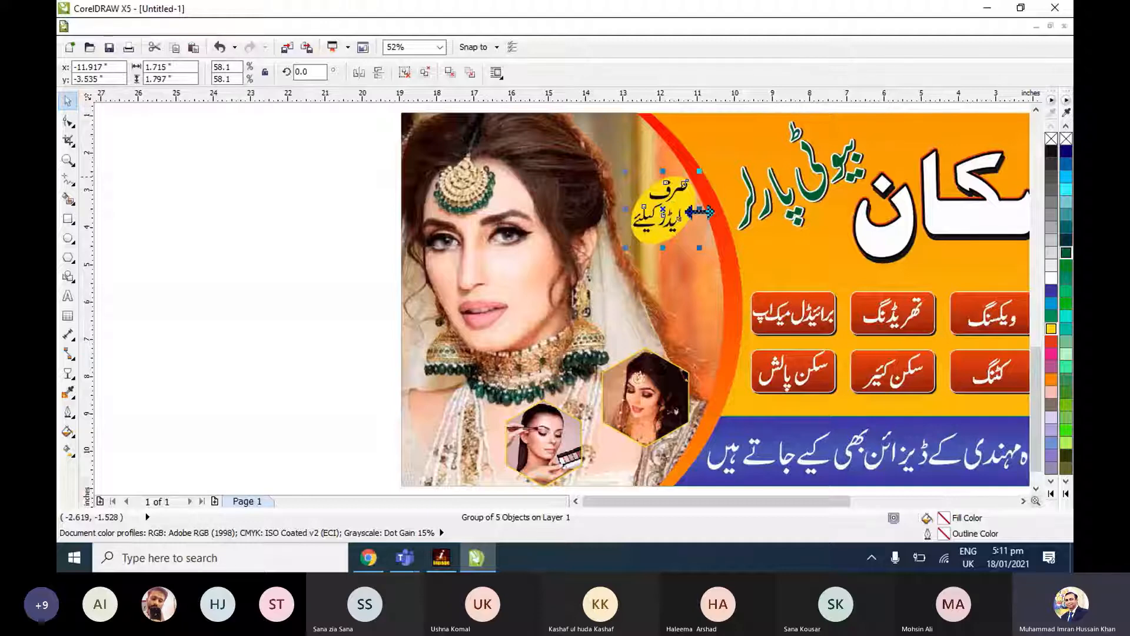
{"action": "left_click_drag", "start_coordinate": [673, 209], "coordinate": [668, 193]}
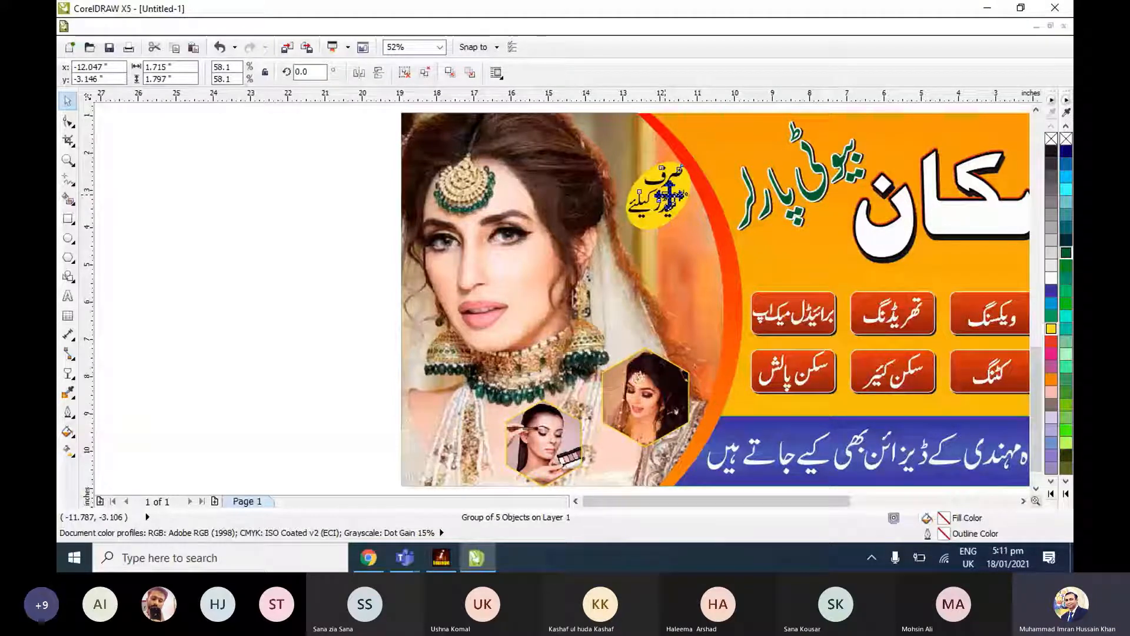
{"action": "left_click", "coordinate": [286, 240]}
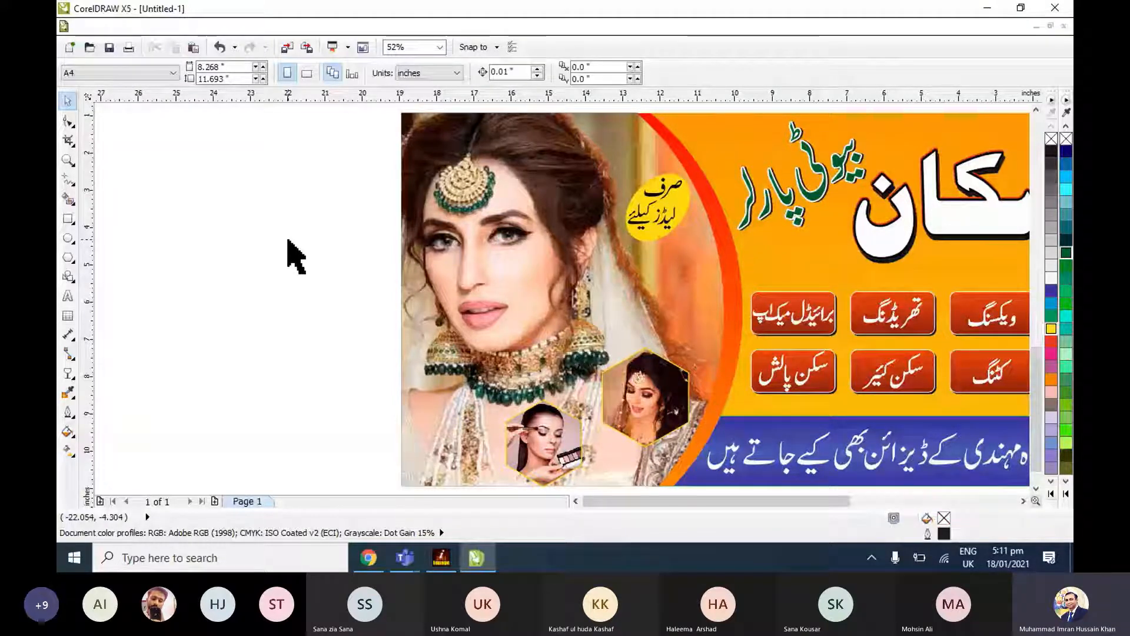
{"action": "key", "text": "F4"}
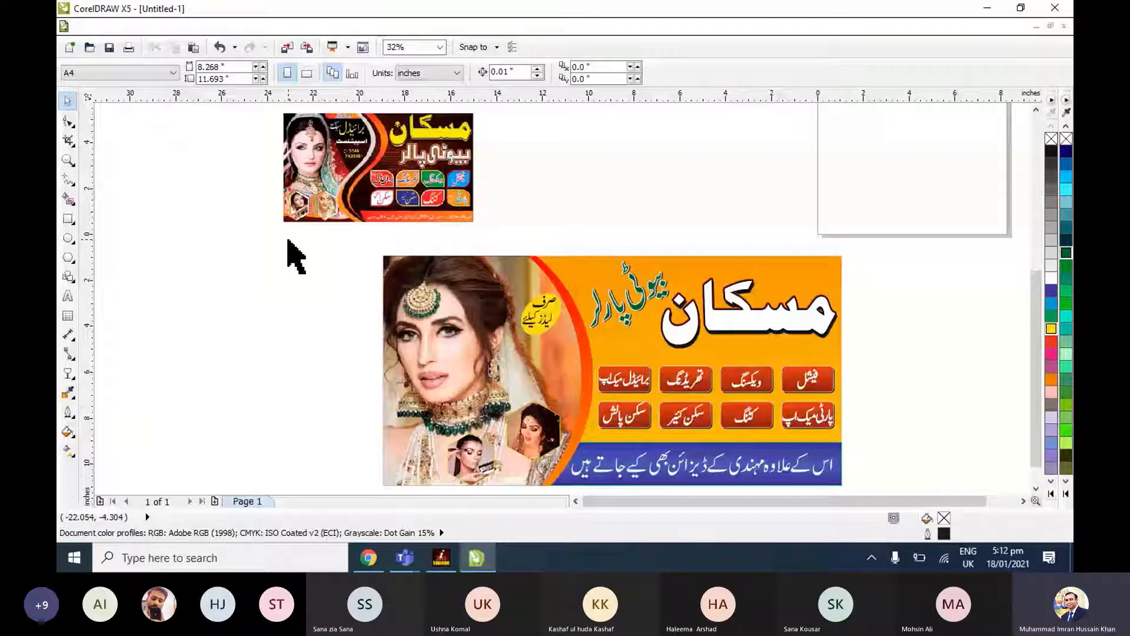
Move the reference banner picture directly above the new design and examine its layout and text up close.
{"action": "left_click_drag", "start_coordinate": [420, 183], "coordinate": [632, 178]}
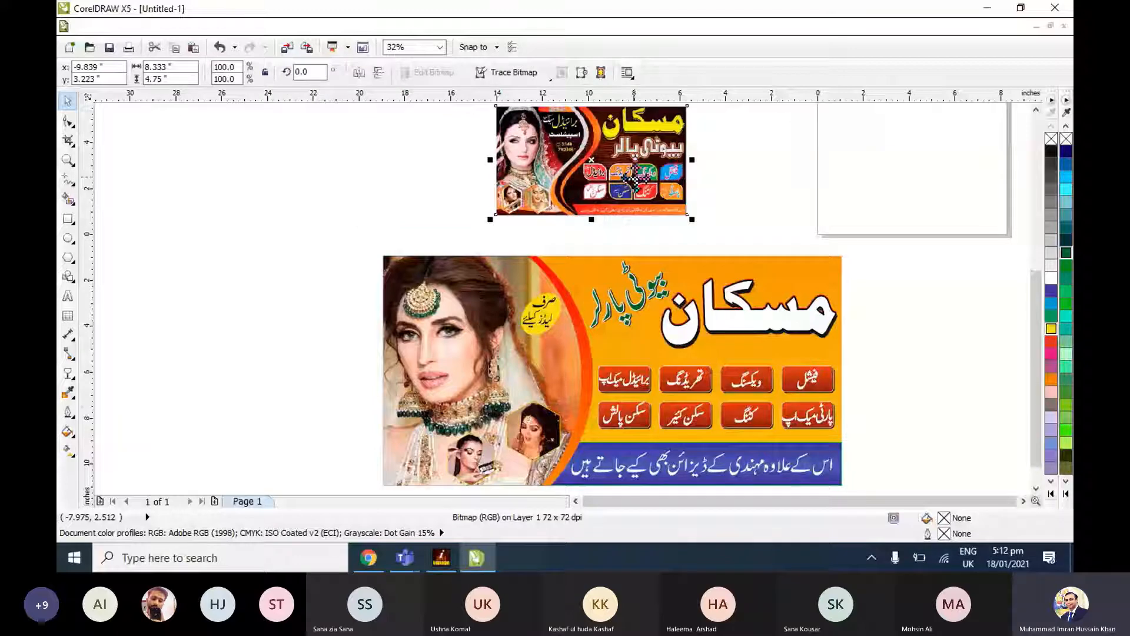
{"action": "left_click", "coordinate": [589, 221]}
{"action": "scroll", "coordinate": [588, 222], "scroll_direction": "up", "scroll_amount": 3}
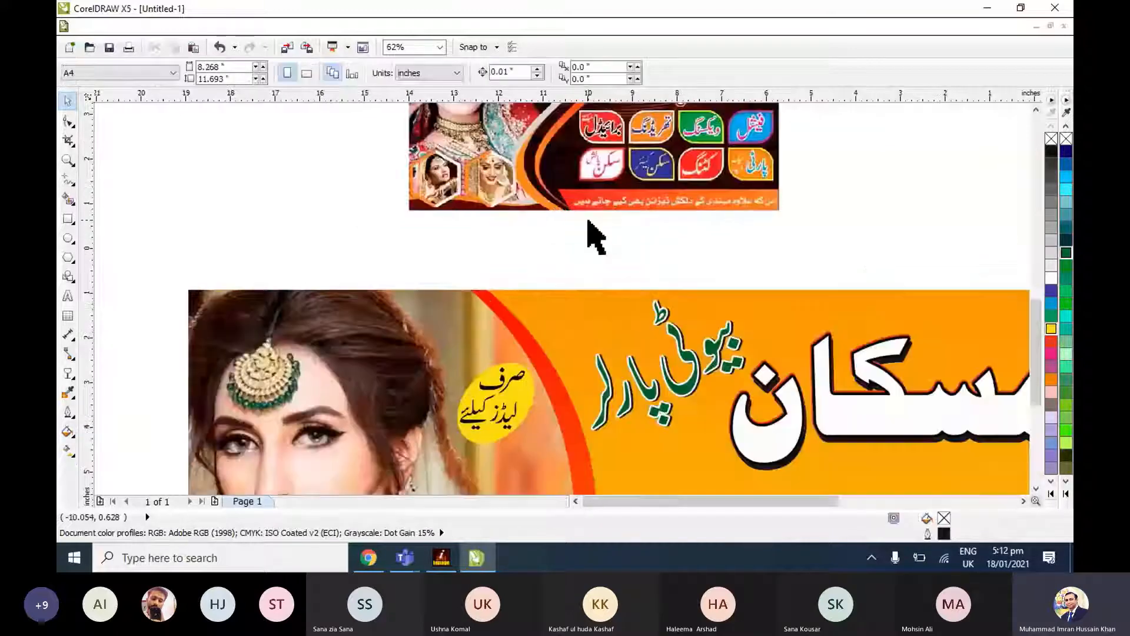
{"action": "left_click", "coordinate": [592, 206]}
{"action": "key", "text": "shift+F2"}
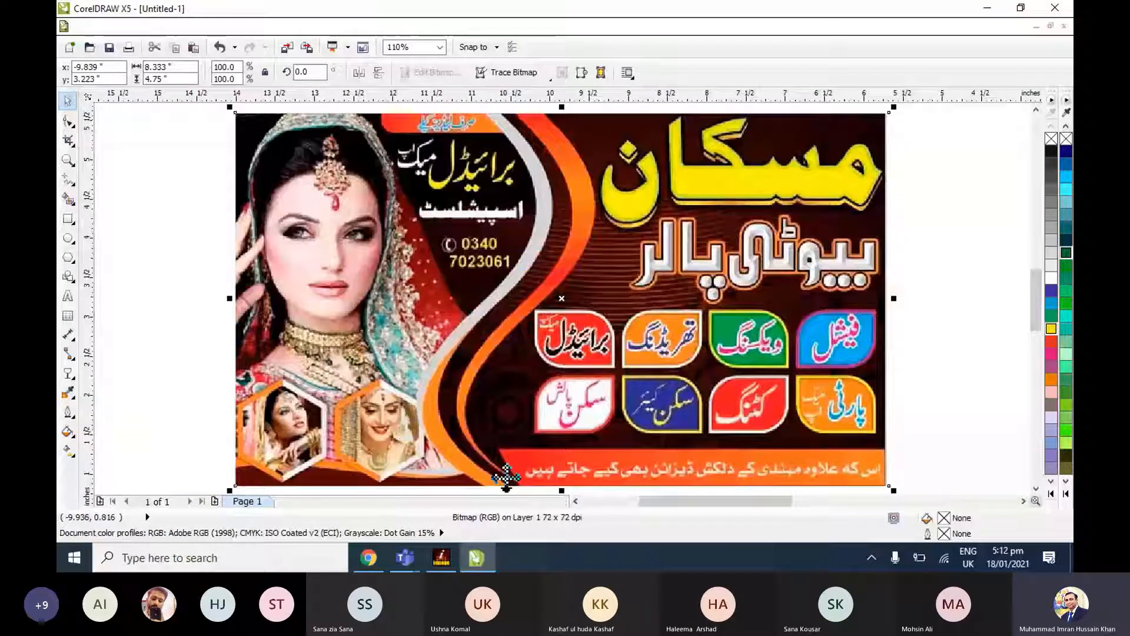
{"action": "scroll", "coordinate": [530, 306], "scroll_direction": "down", "scroll_amount": 1}
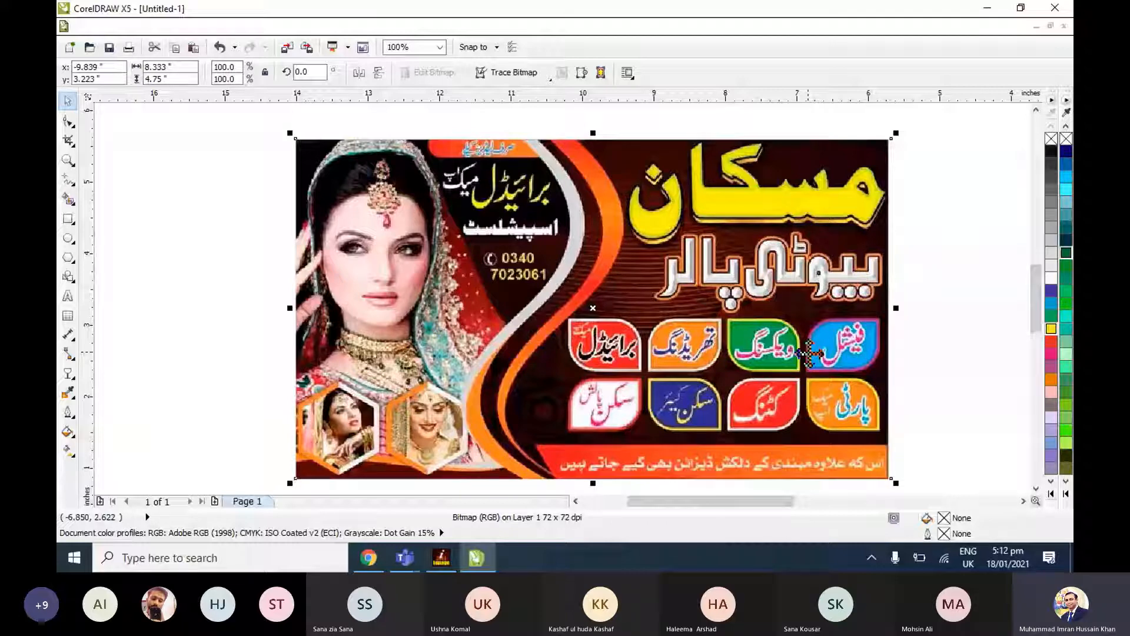
{"action": "scroll", "coordinate": [625, 297], "scroll_direction": "up", "scroll_amount": 2}
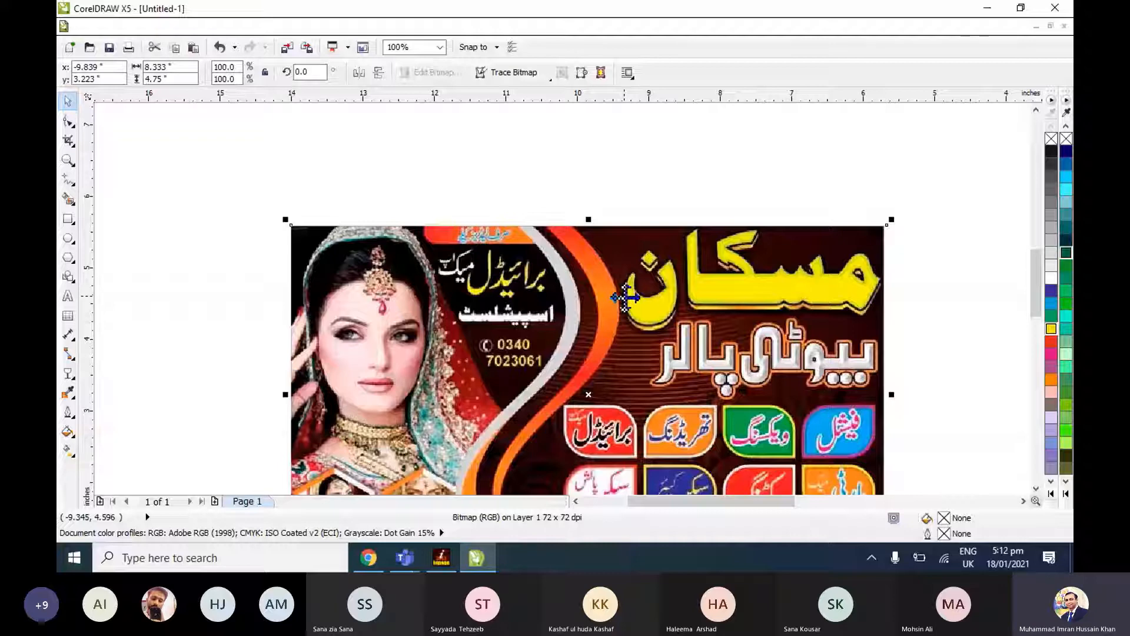
Save the drawing on New Volume (D:) as a CorelDRAW file named Muskan beauty Parlar.
{"action": "key", "text": "ctrl+s"}
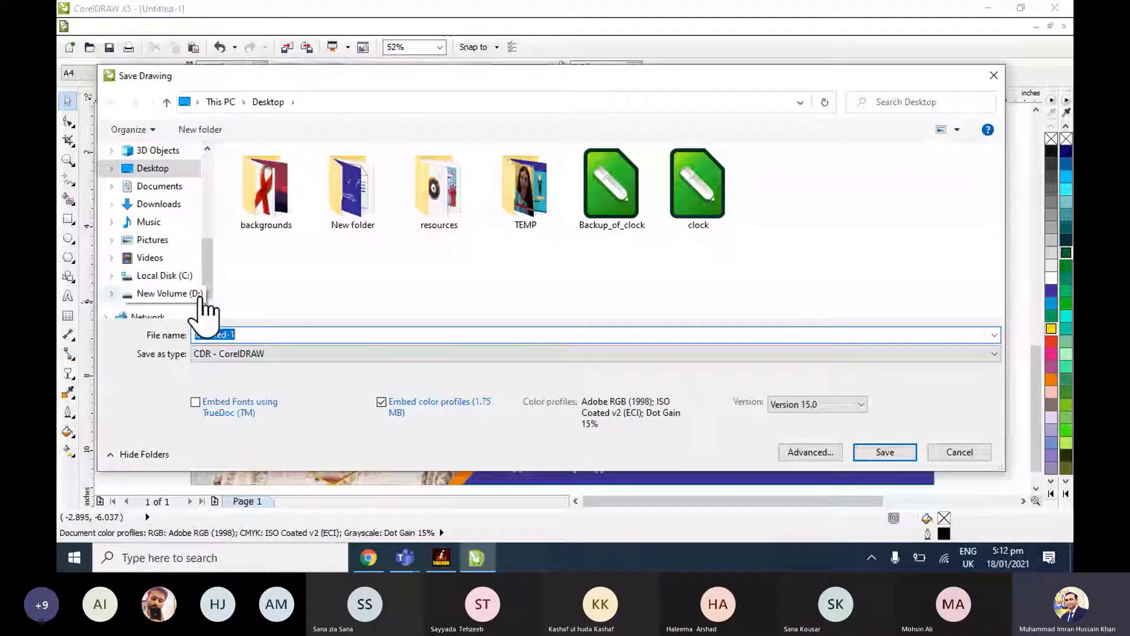
{"action": "left_click", "coordinate": [200, 297]}
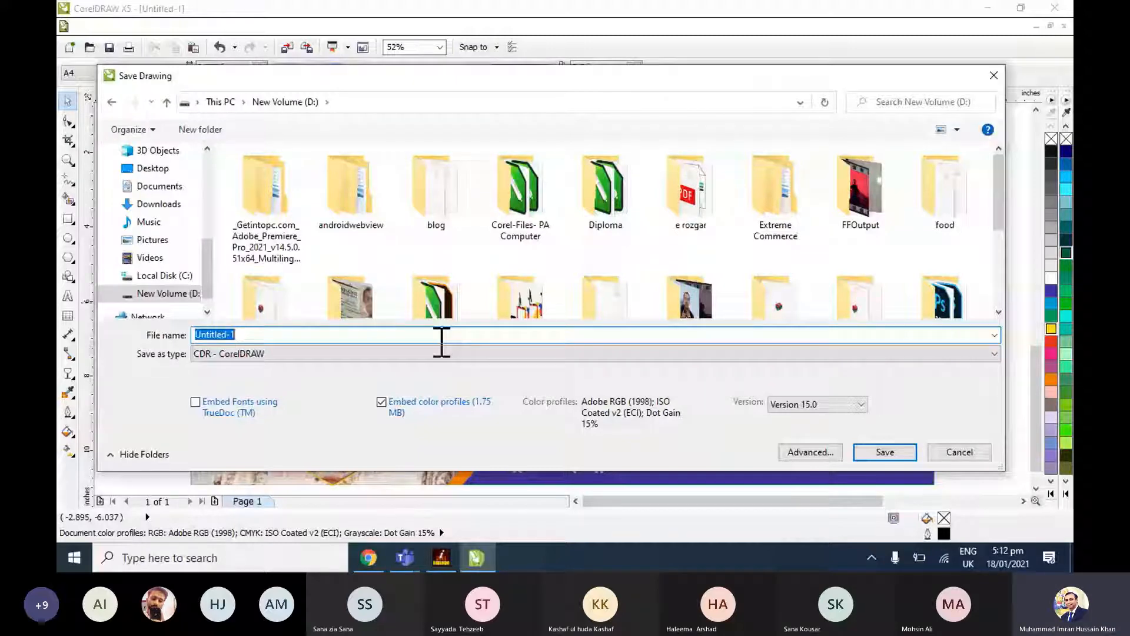
{"action": "type", "text": "Muskan beau"}
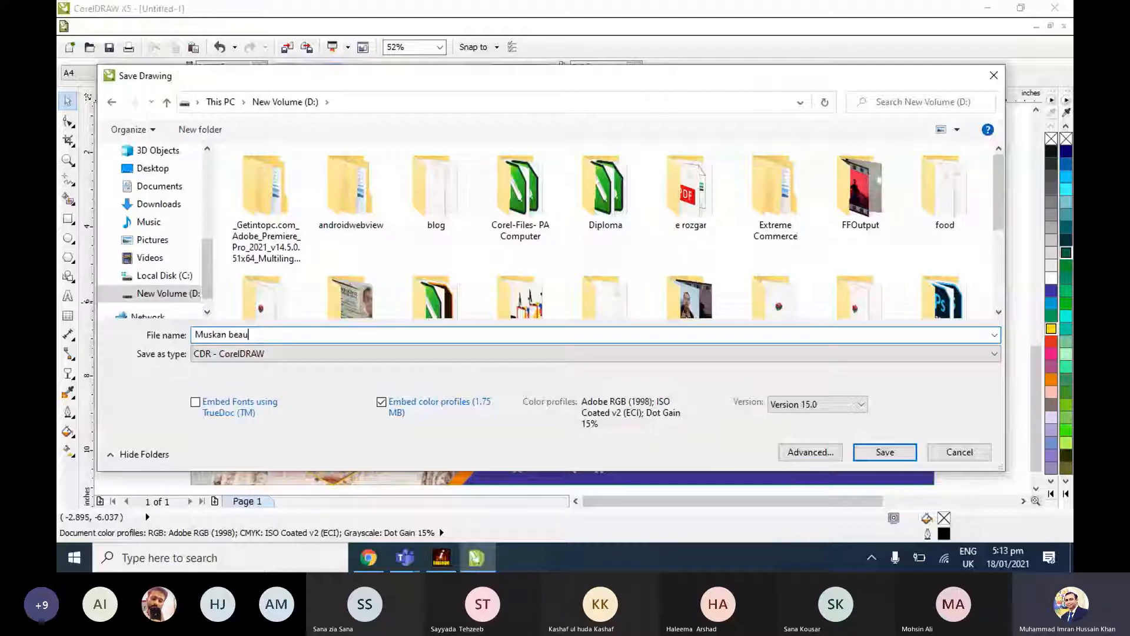
{"action": "type", "text": "ty Parlar"}
{"action": "key", "text": "Return"}
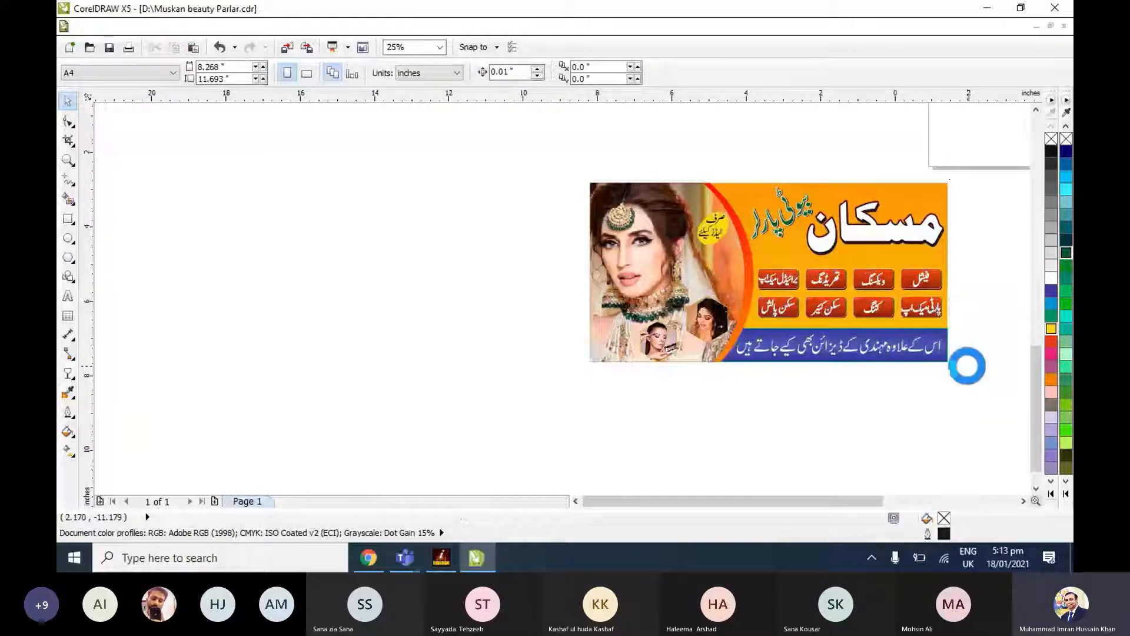
Look through the files on drive D: in File Explorer, including the teachers ccj folder, and close the window.
{"action": "scroll", "coordinate": [967, 365], "scroll_direction": "up", "scroll_amount": 2}
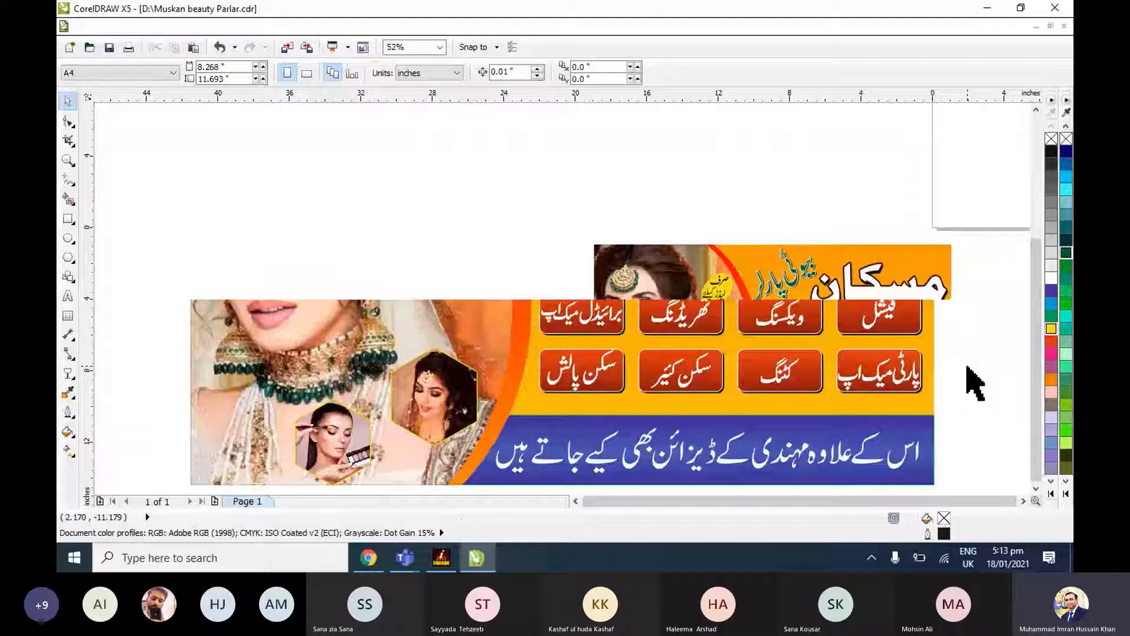
{"action": "scroll", "coordinate": [966, 366], "scroll_direction": "up", "scroll_amount": 1}
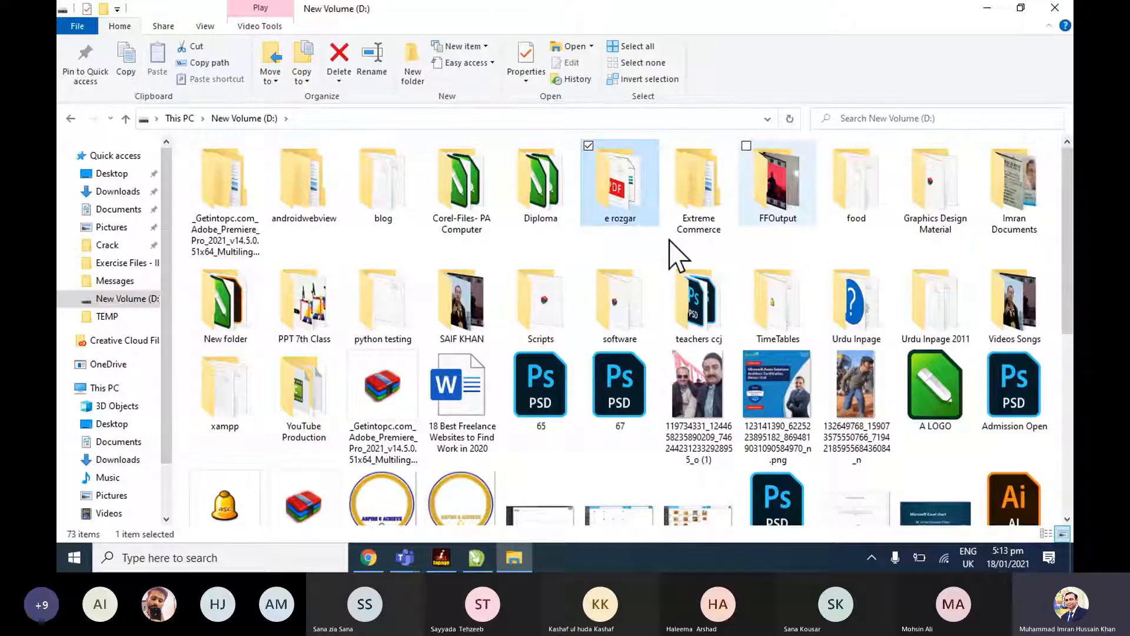
{"action": "left_click", "coordinate": [677, 254]}
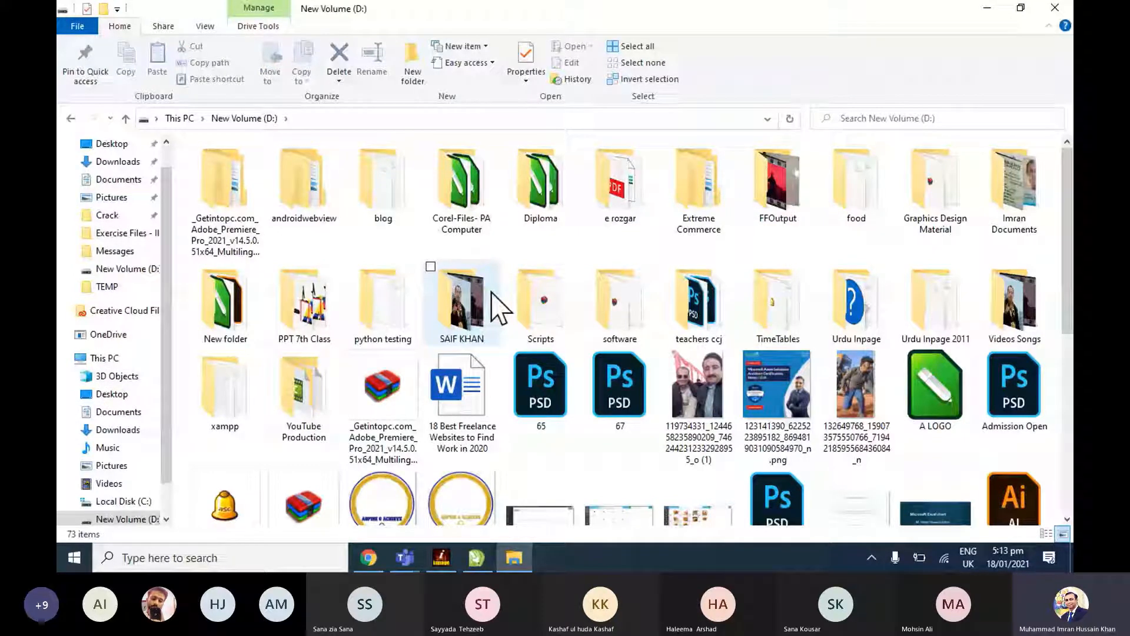
{"action": "left_click", "coordinate": [620, 182]}
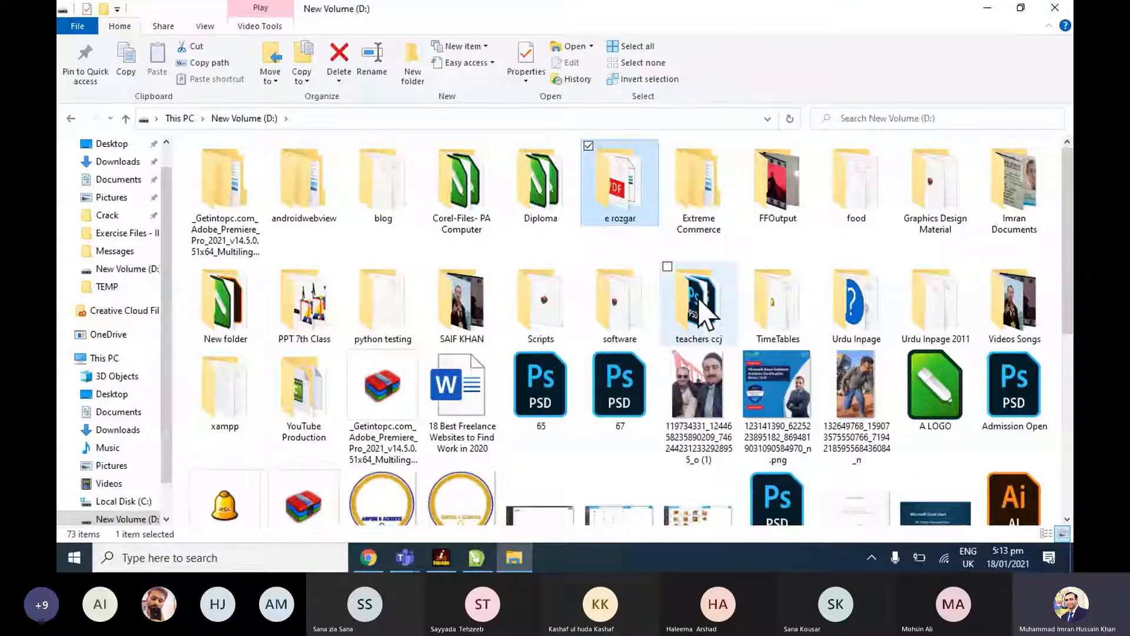
{"action": "double_click", "coordinate": [706, 318]}
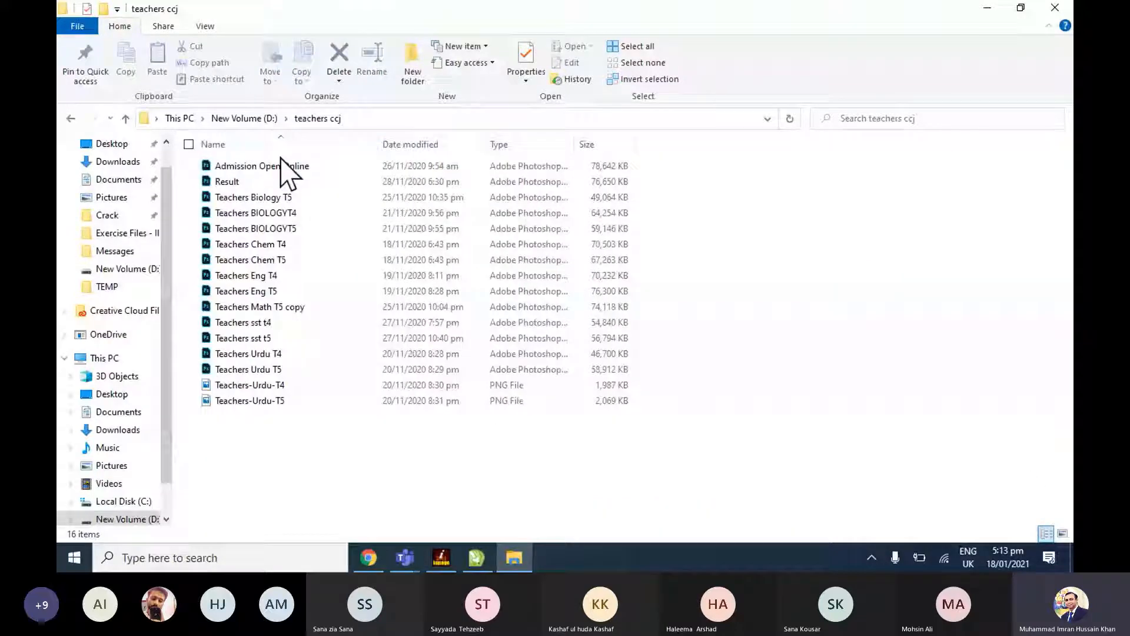
{"action": "key", "text": "BackSpace"}
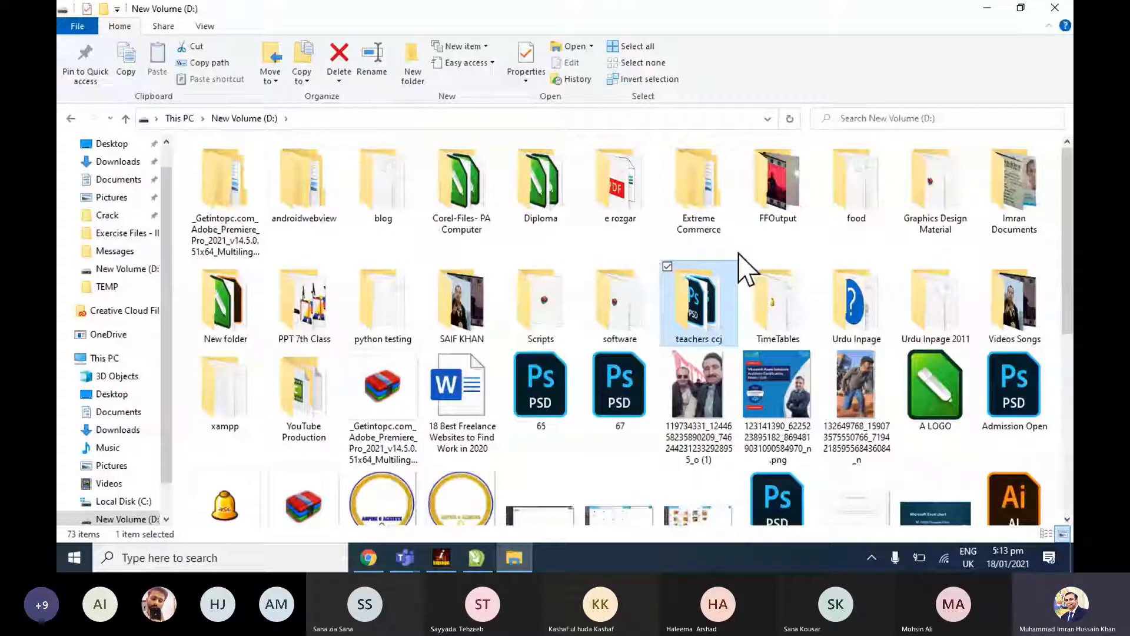
{"action": "scroll", "coordinate": [745, 267], "scroll_direction": "down", "scroll_amount": 2}
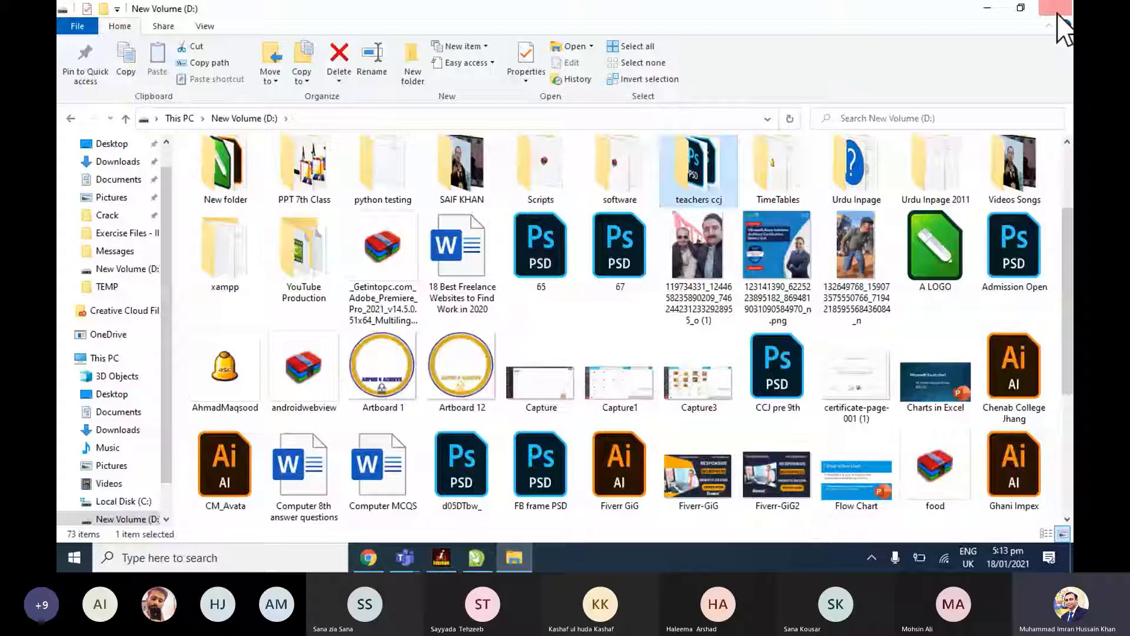
{"action": "left_click", "coordinate": [1058, 14]}
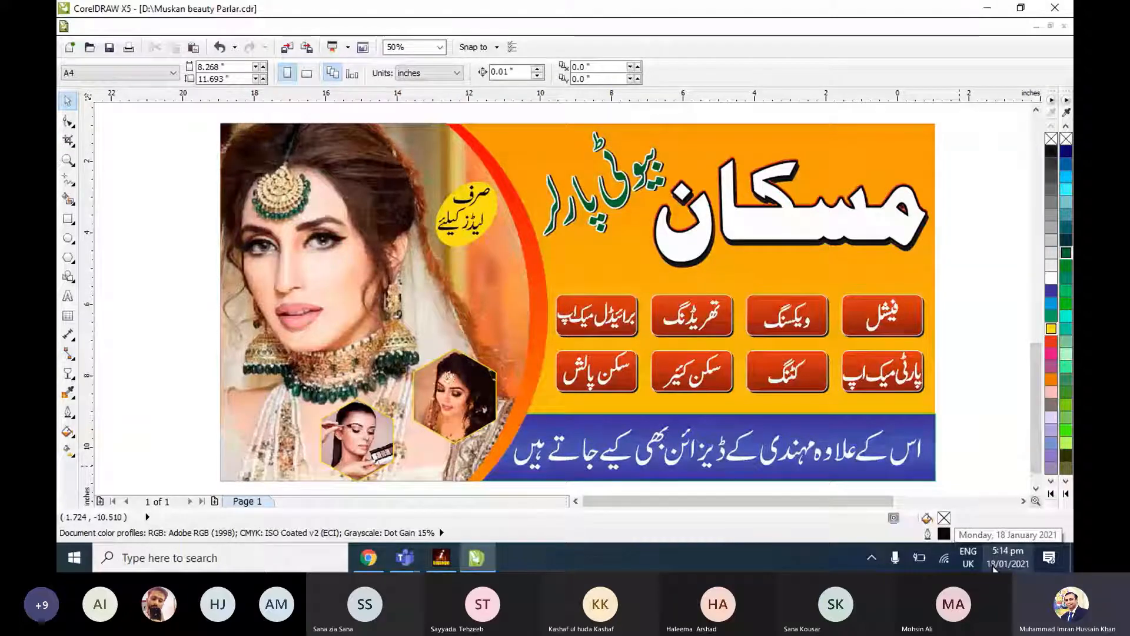
{"action": "scroll", "coordinate": [989, 472], "scroll_direction": "down", "scroll_amount": 1}
{"action": "left_click", "coordinate": [923, 364]}
{"action": "left_click", "coordinate": [993, 384]}
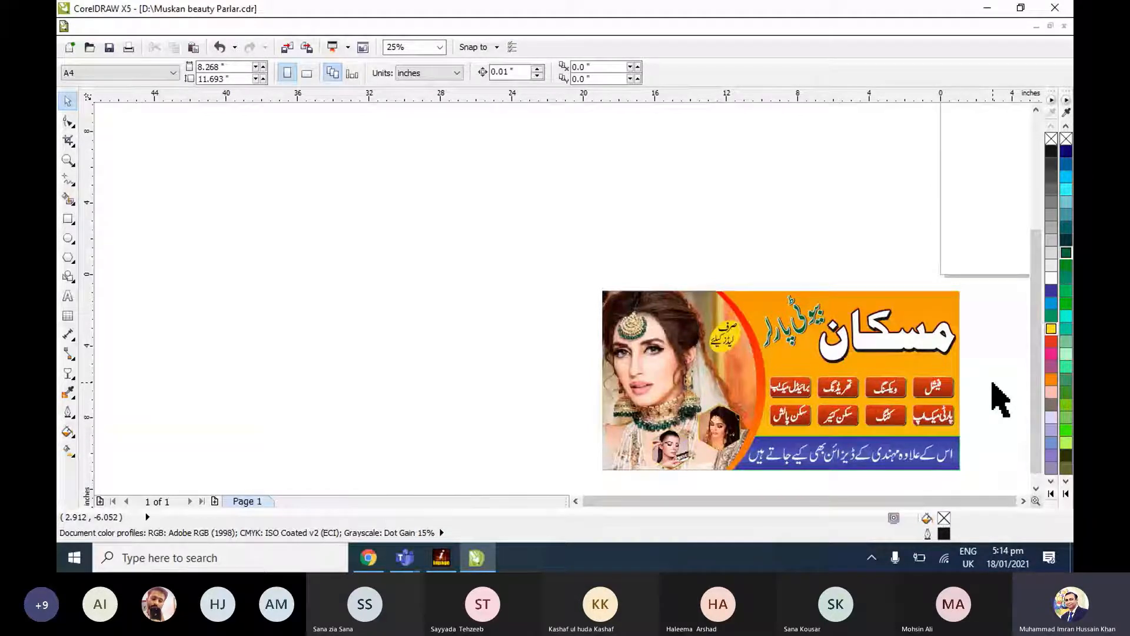
Undo the last move of the eight service boxes and group all objects of the banner.
{"action": "key", "text": "F4"}
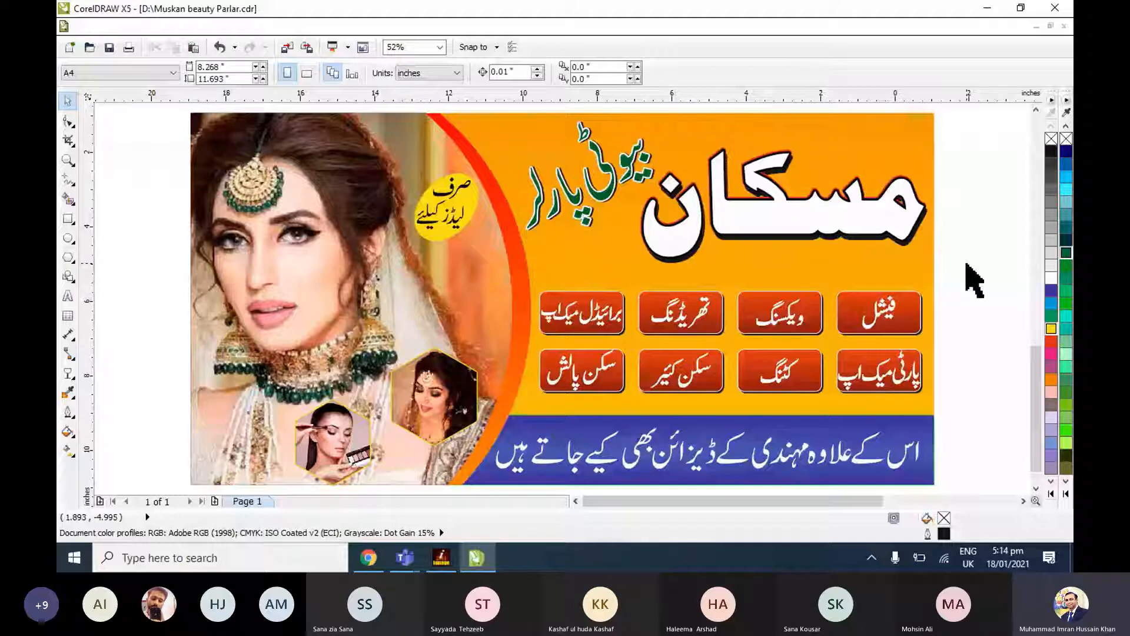
{"action": "key", "text": "ctrl+z"}
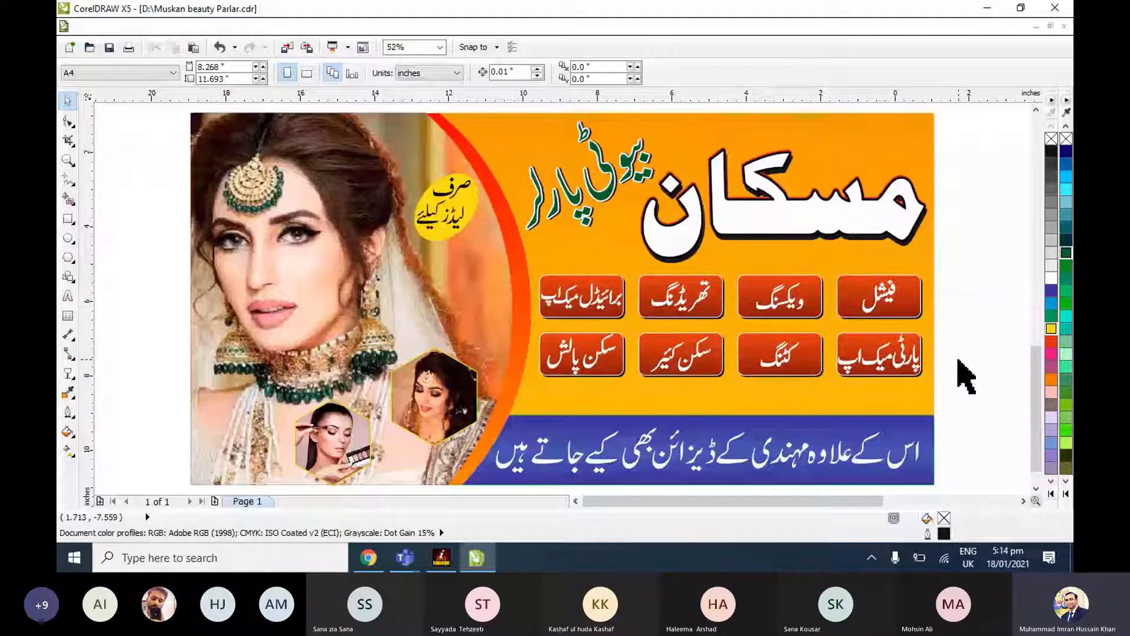
{"action": "scroll", "coordinate": [966, 377], "scroll_direction": "down", "scroll_amount": 2}
{"action": "key", "text": "ctrl+a"}
{"action": "key", "text": "ctrl+g"}
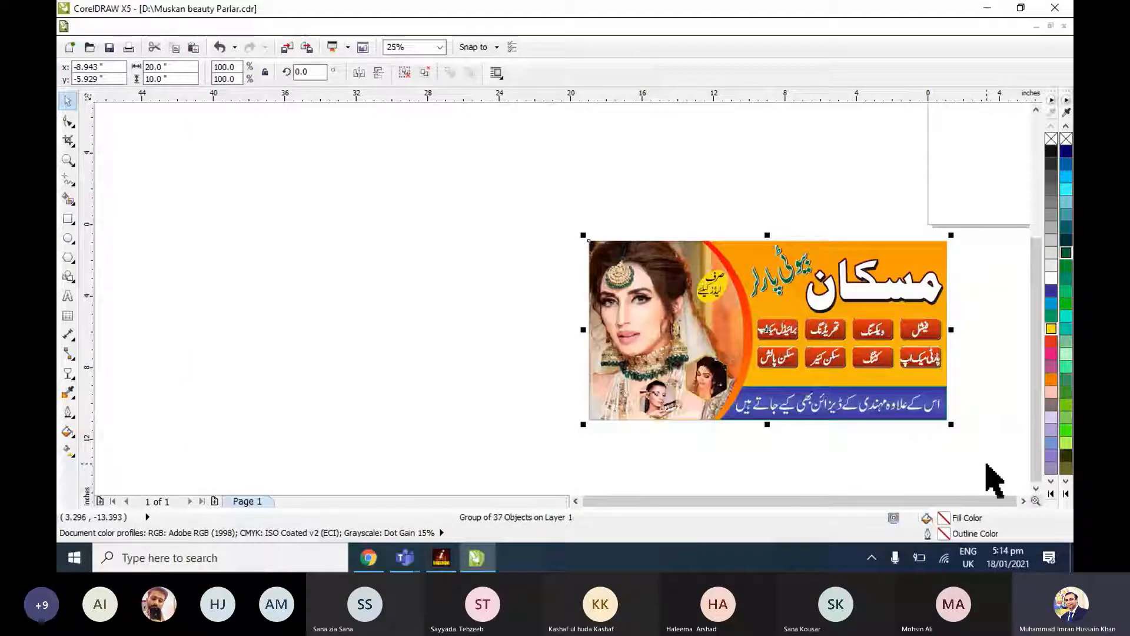
Fit the whole banner in view, deselect it, and save the drawing.
{"action": "key", "text": "F4"}
{"action": "left_click", "coordinate": [987, 465]}
{"action": "key", "text": "ctrl+s"}
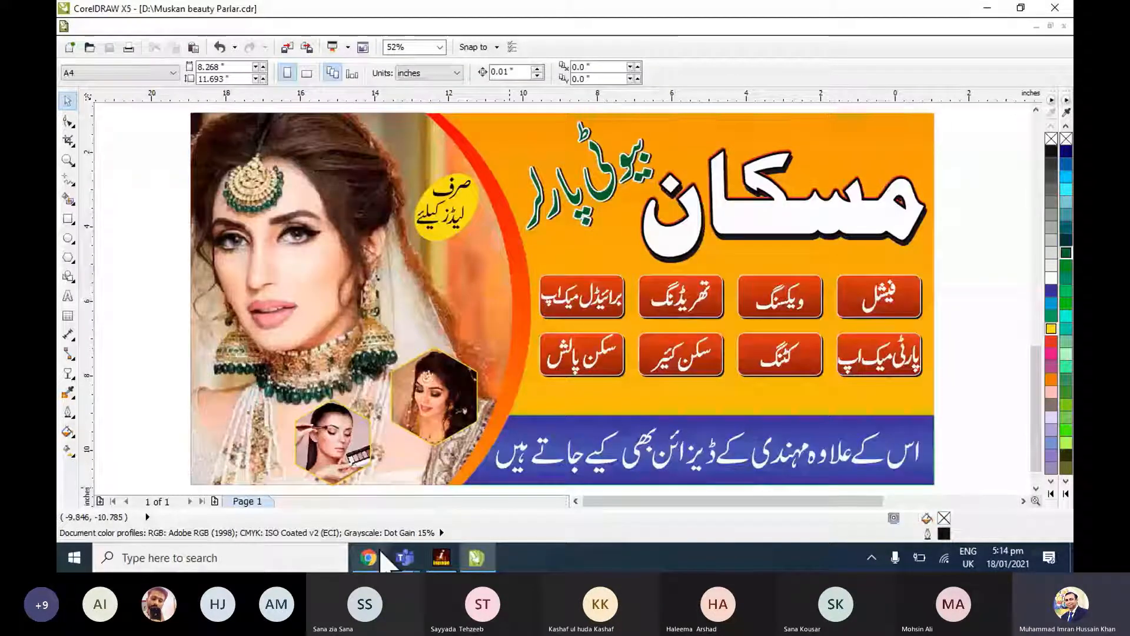
Switch to Chrome and view the boutique banner picture in the Creative Design Batch 2 chat on WhatsApp Web, closing it after viewing.
{"action": "left_click", "coordinate": [379, 550]}
{"action": "left_click", "coordinate": [786, 13]}
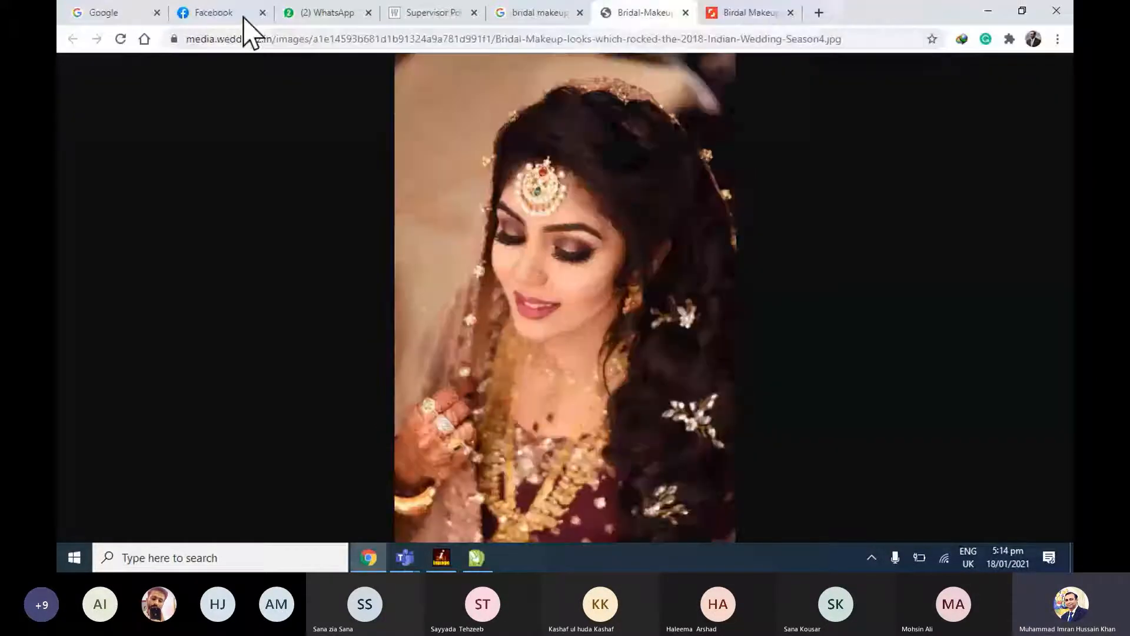
{"action": "left_click", "coordinate": [327, 13]}
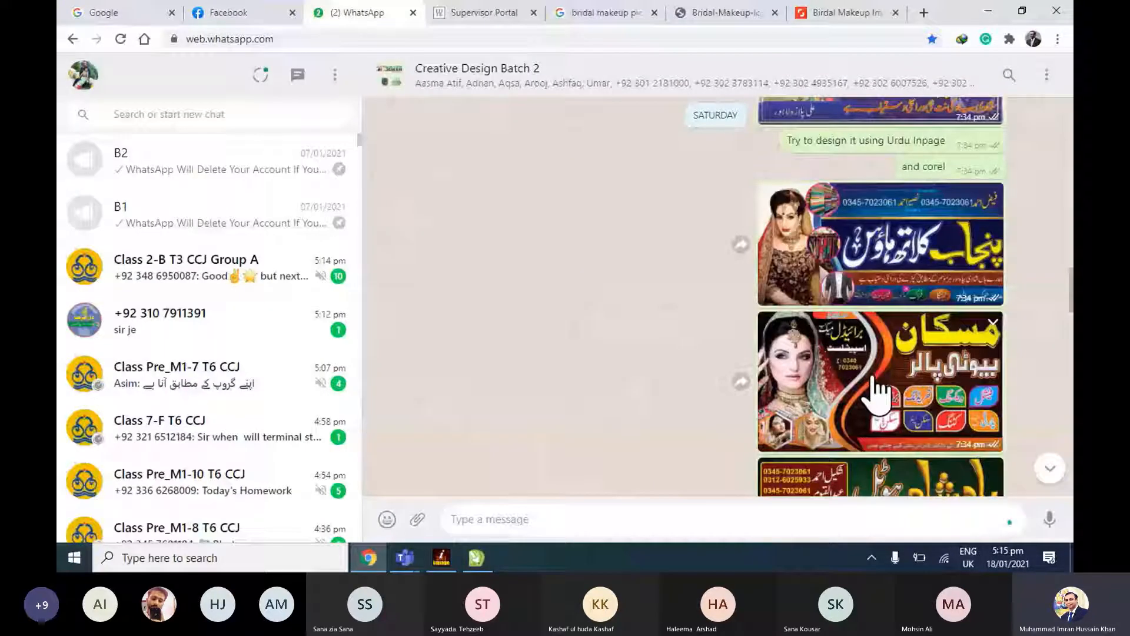
{"action": "left_click", "coordinate": [877, 476]}
{"action": "left_click", "coordinate": [749, 268]}
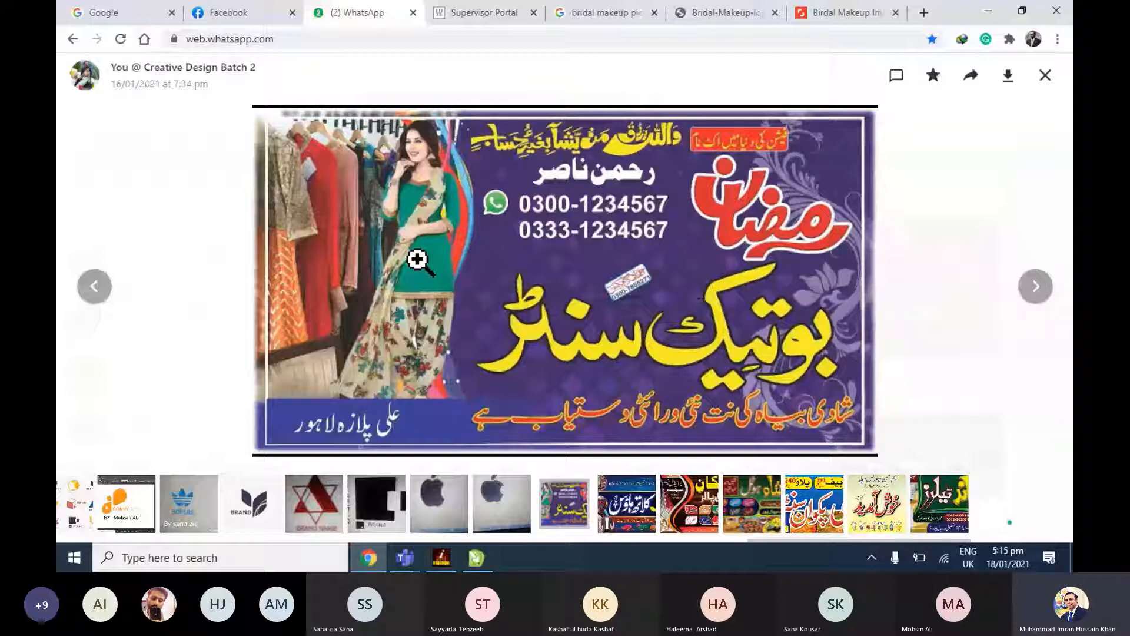
{"action": "left_click", "coordinate": [1044, 77]}
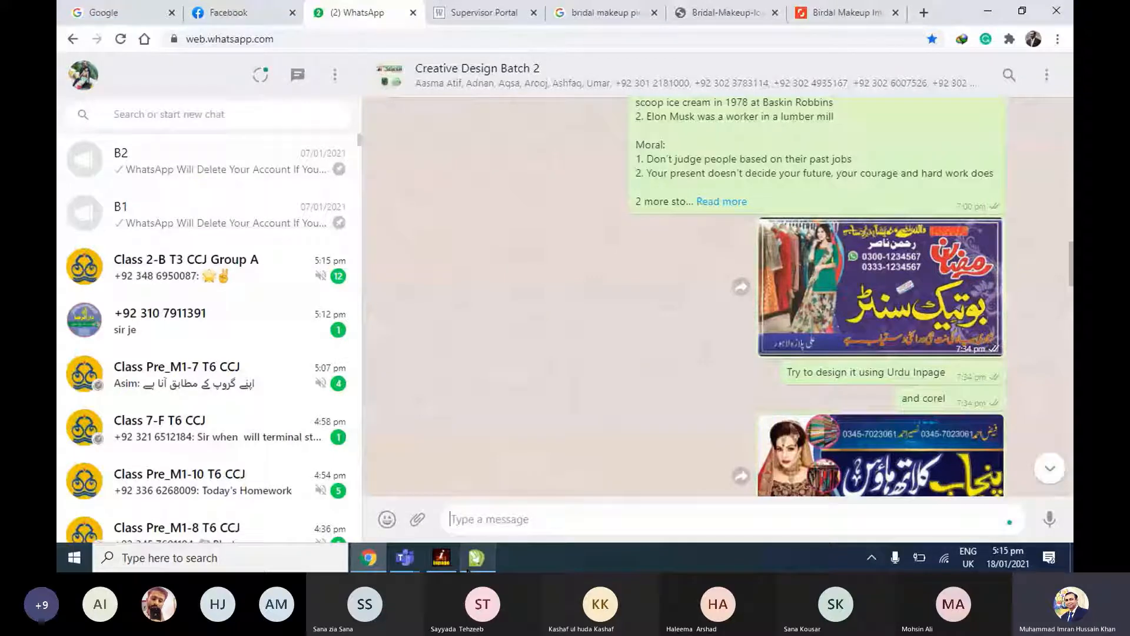
Switch to CorelDRAW, preview the finished banner at full screen, and leave the preview.
{"action": "left_click", "coordinate": [468, 570]}
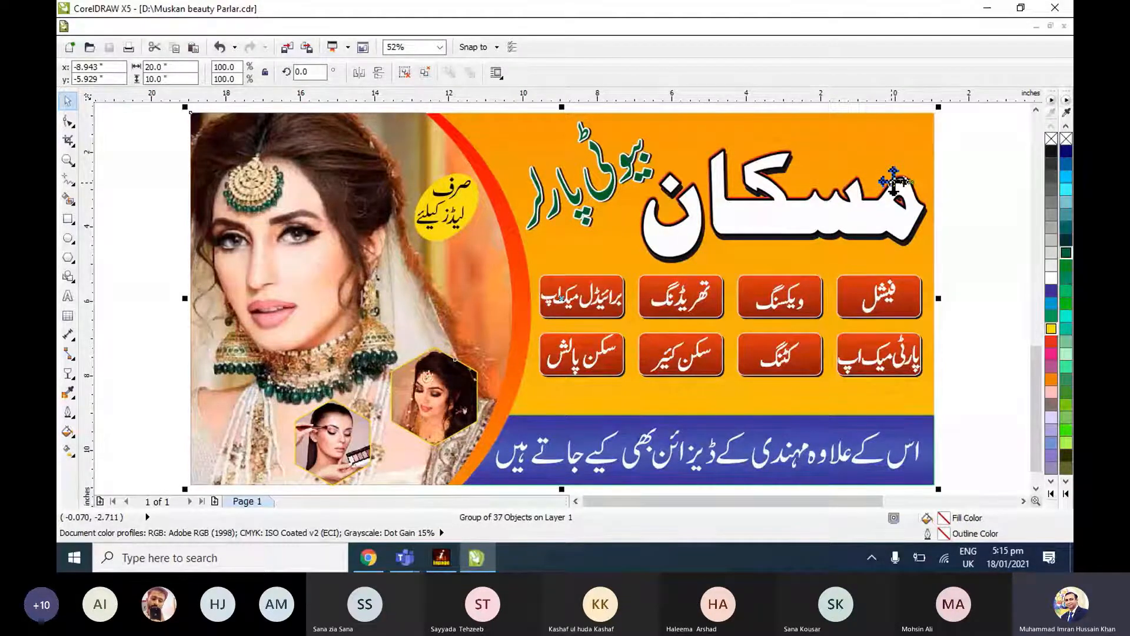
{"action": "key", "text": "F9"}
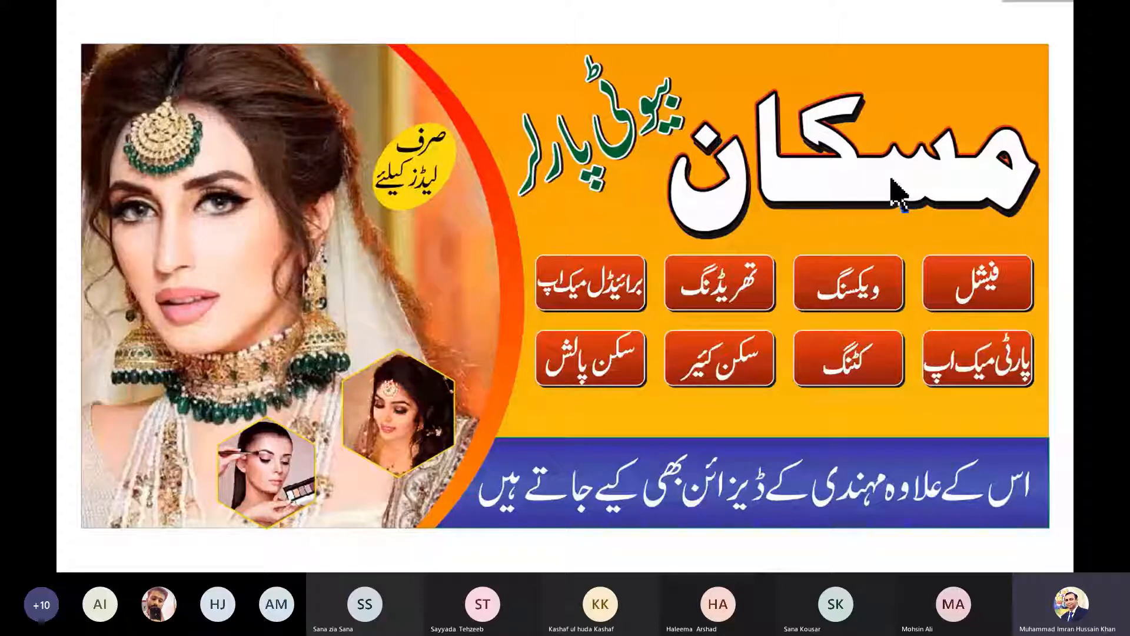
{"action": "key", "text": "F9"}
{"action": "left_click", "coordinate": [1000, 204]}
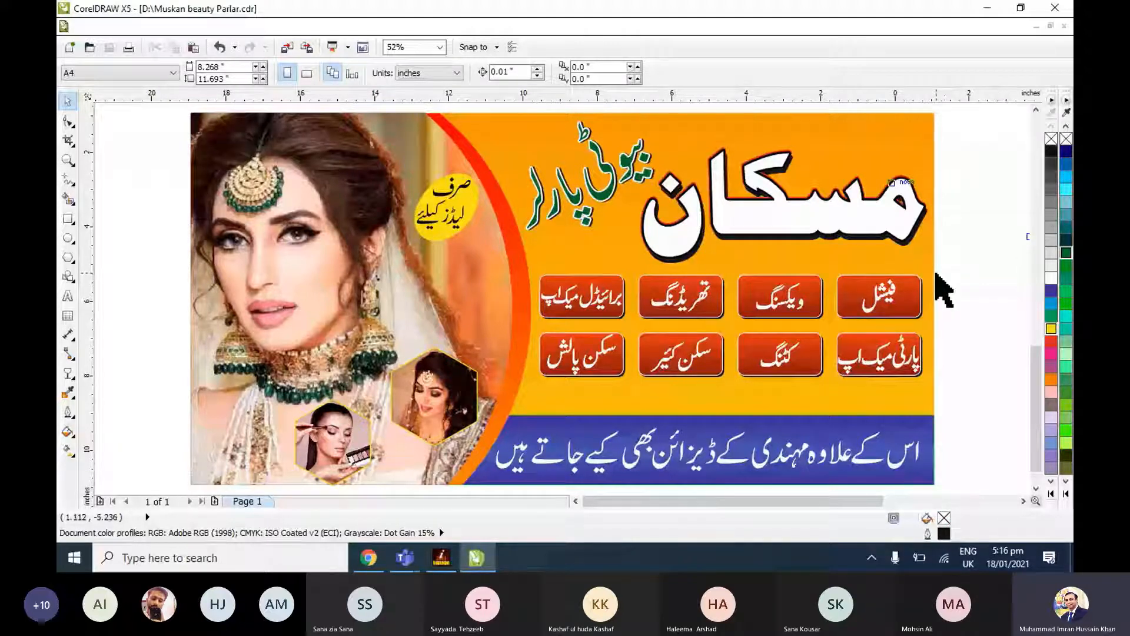
Check the participants in the Teams meeting window, minimize it, and return to the banner in CorelDRAW.
{"action": "left_click", "coordinate": [405, 558]}
{"action": "left_click", "coordinate": [336, 502]}
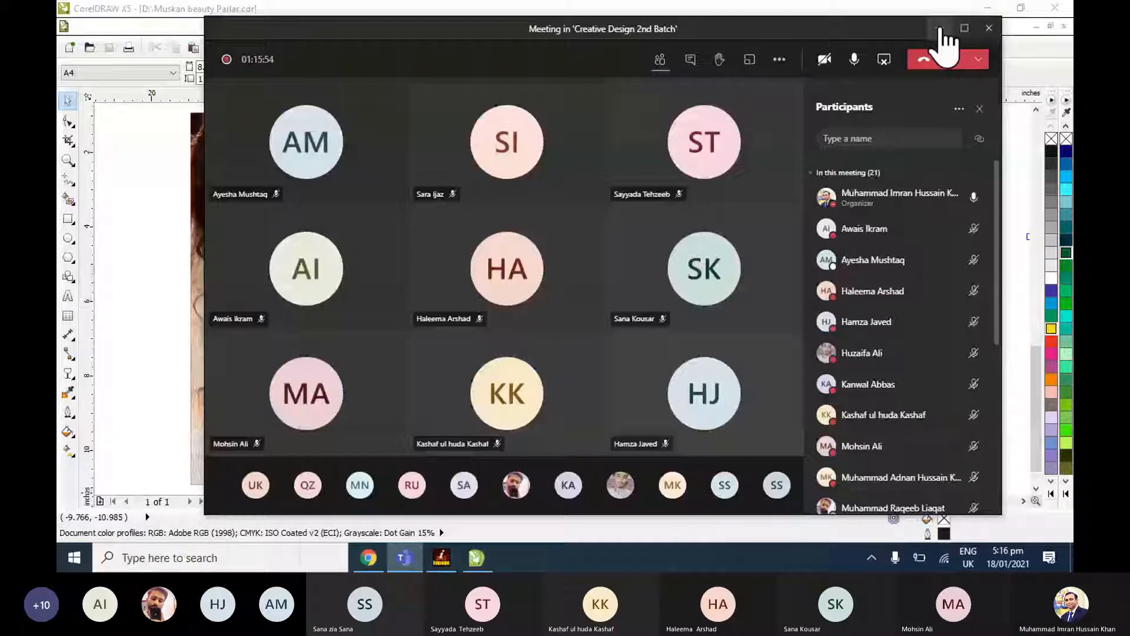
{"action": "left_click", "coordinate": [941, 31]}
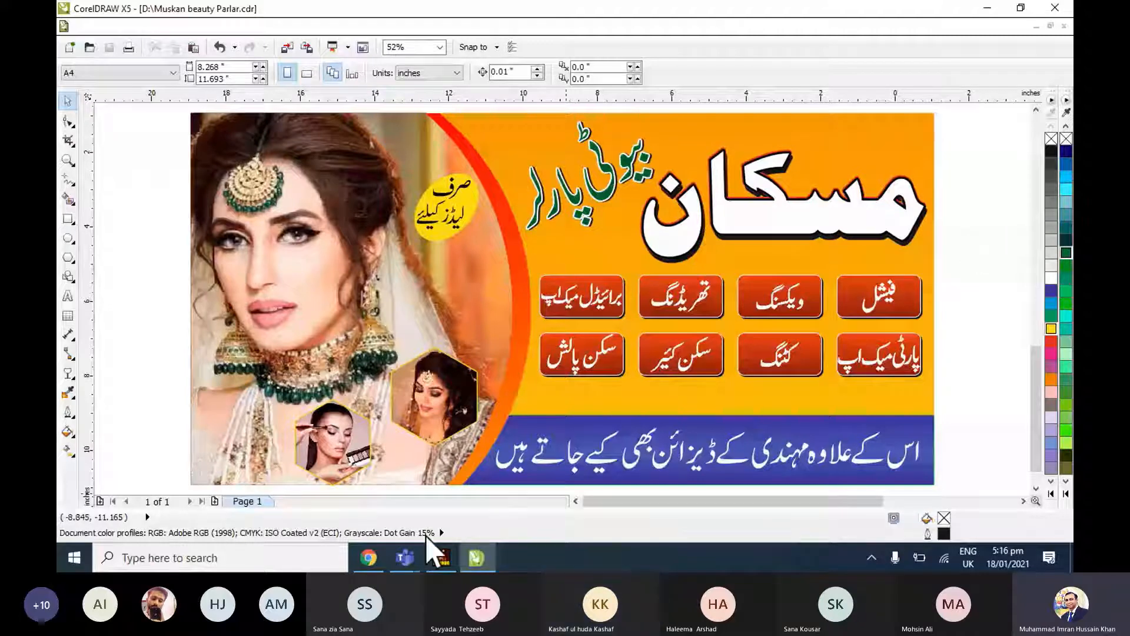
{"action": "mouse_move", "coordinate": [438, 562]}
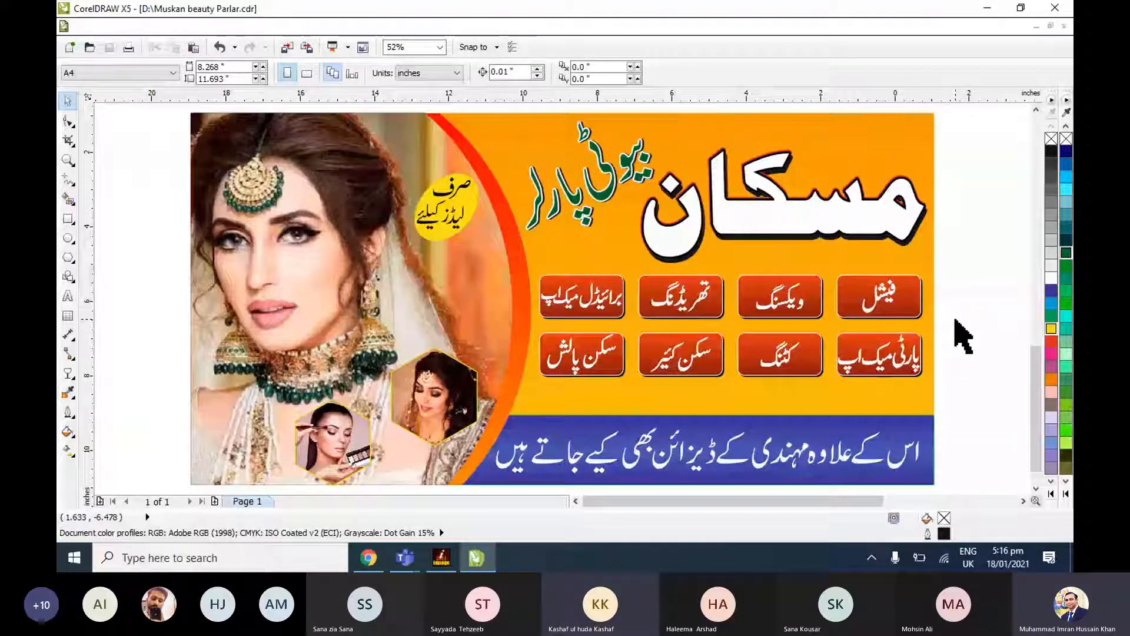
{"action": "scroll", "coordinate": [964, 336], "scroll_direction": "down", "scroll_amount": 1}
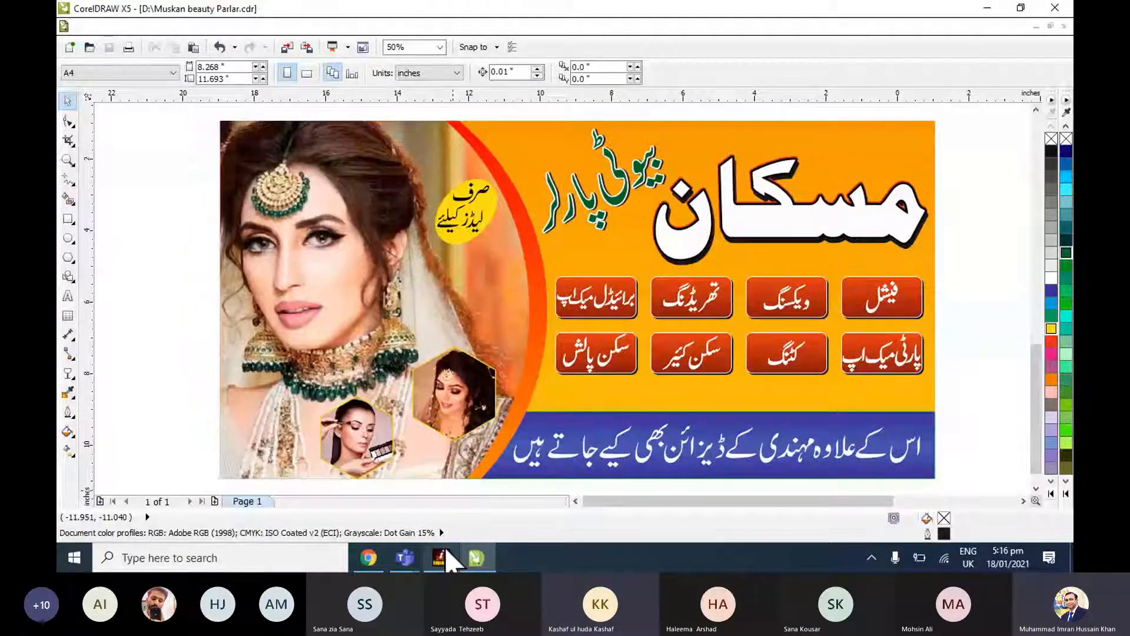
Switch to Chrome and look over the open Shutterstock and Google image results for bridal makeup.
{"action": "left_click", "coordinate": [375, 559]}
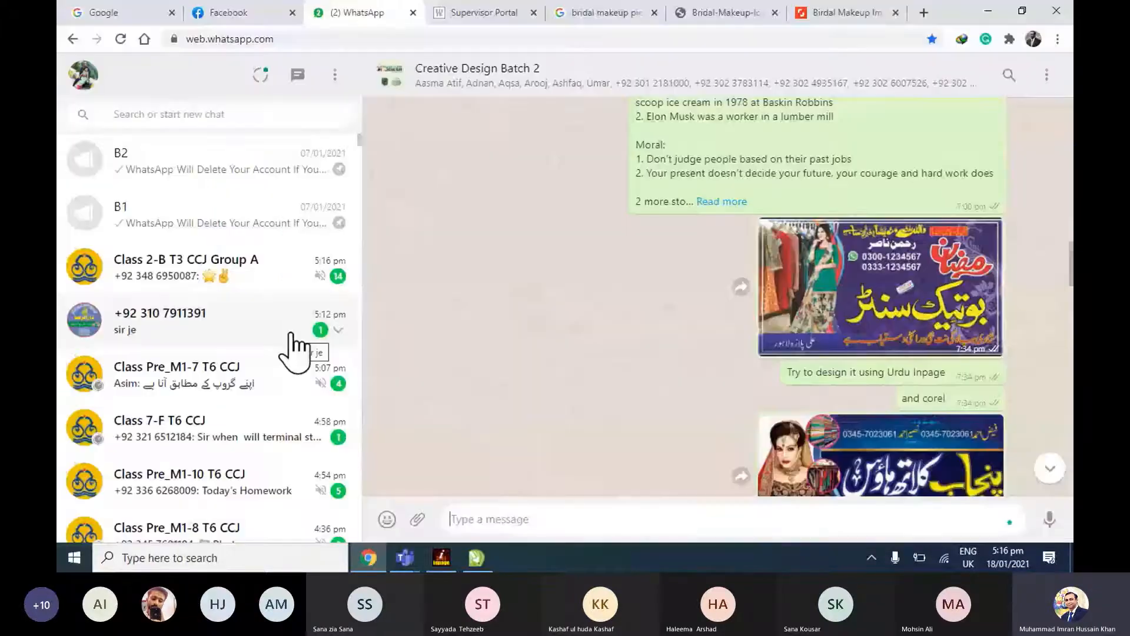
{"action": "left_click", "coordinate": [290, 334]}
{"action": "left_click", "coordinate": [815, 14]}
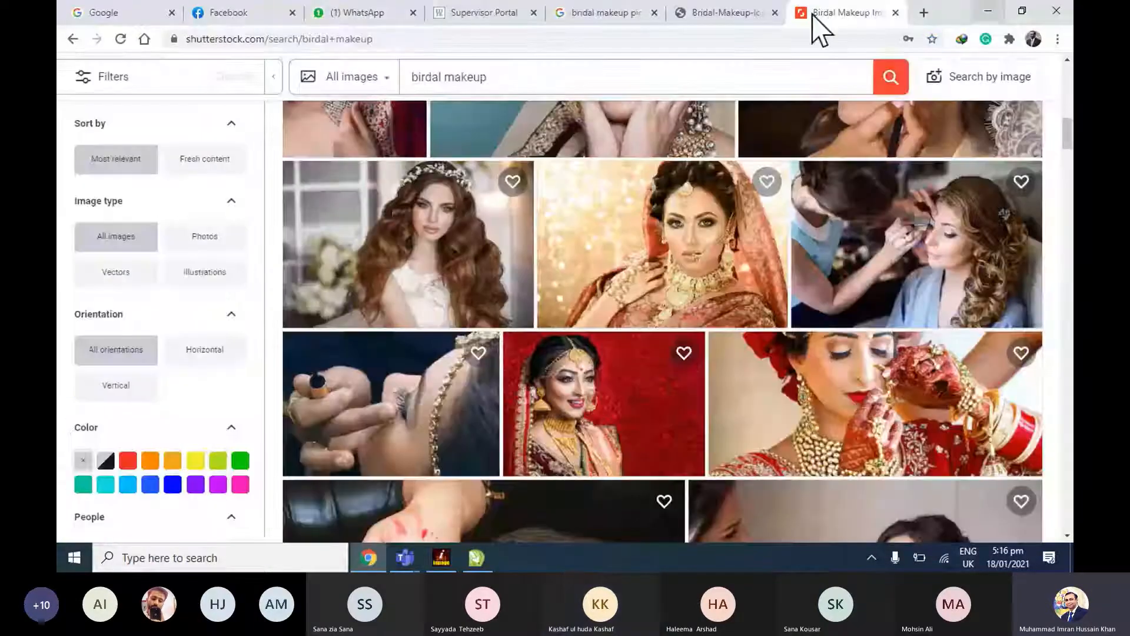
{"action": "left_click", "coordinate": [724, 12]}
{"action": "left_click", "coordinate": [611, 13]}
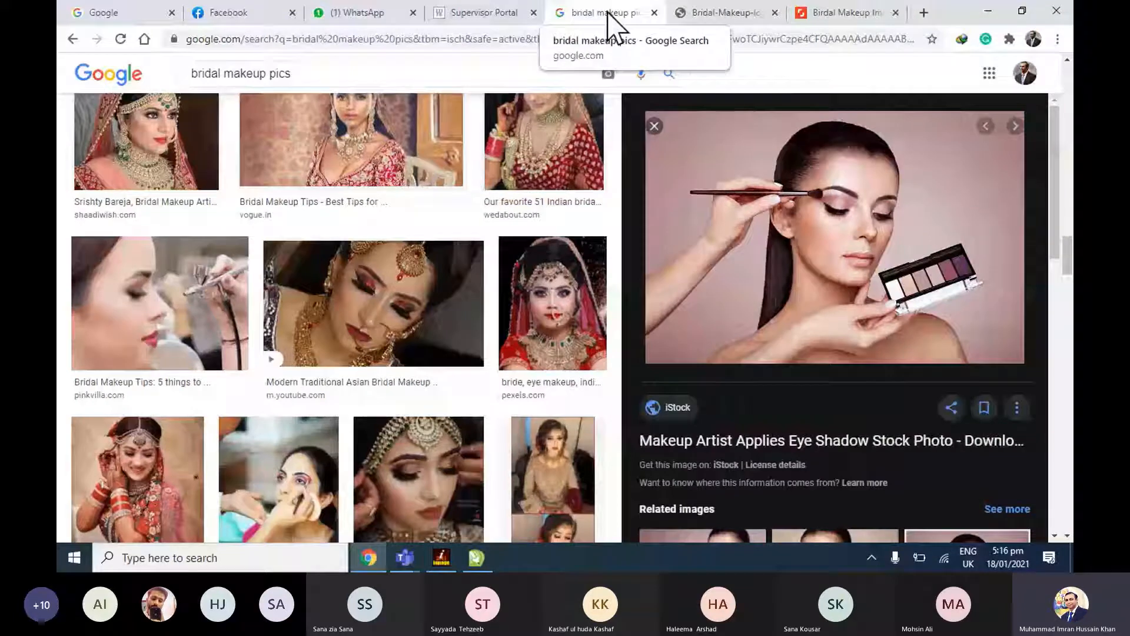
{"action": "scroll", "coordinate": [418, 118], "scroll_direction": "up", "scroll_amount": 10}
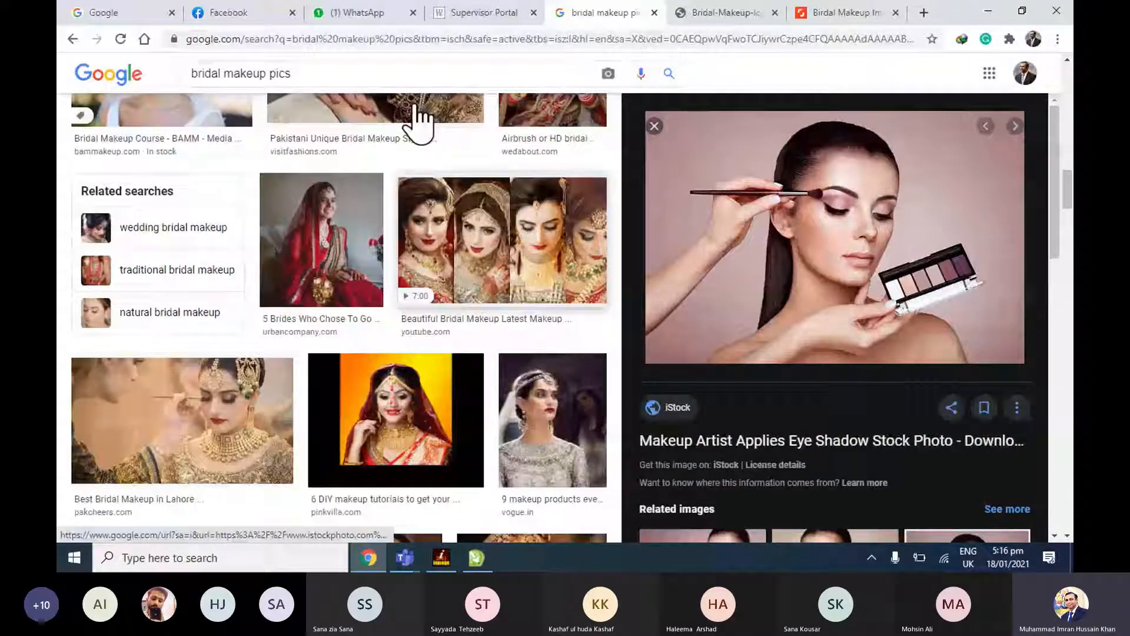
{"action": "scroll", "coordinate": [415, 109], "scroll_direction": "up", "scroll_amount": 10}
Search Google Images for large "bridal makeup pics" and look through the Shutterstock results for "birdal makeup".
{"action": "left_click", "coordinate": [144, 39]}
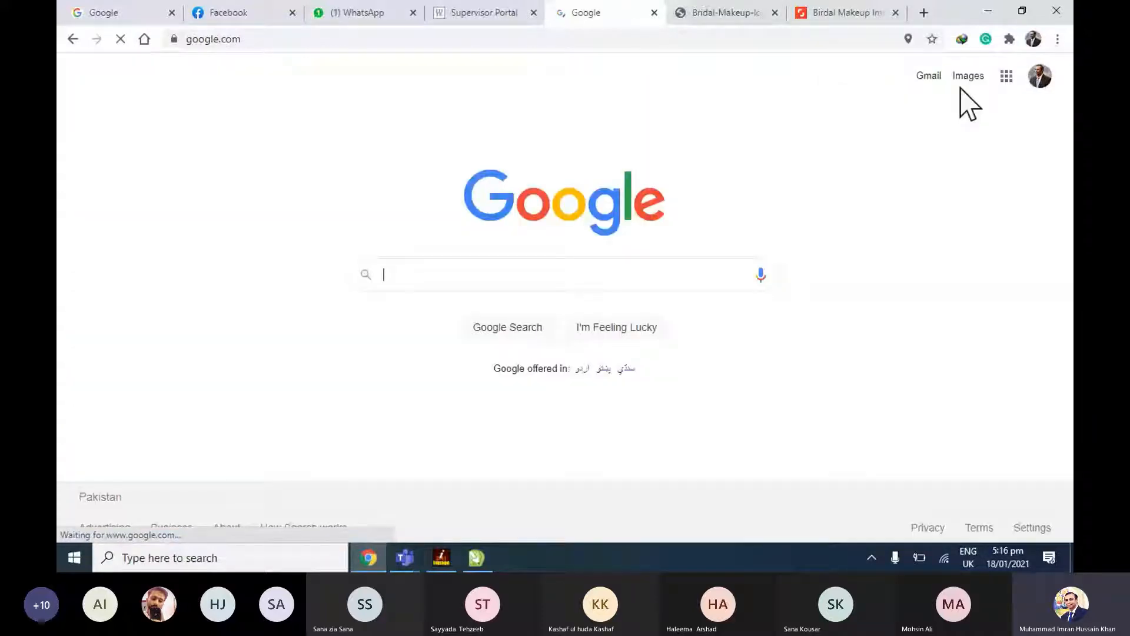
{"action": "left_click", "coordinate": [982, 78]}
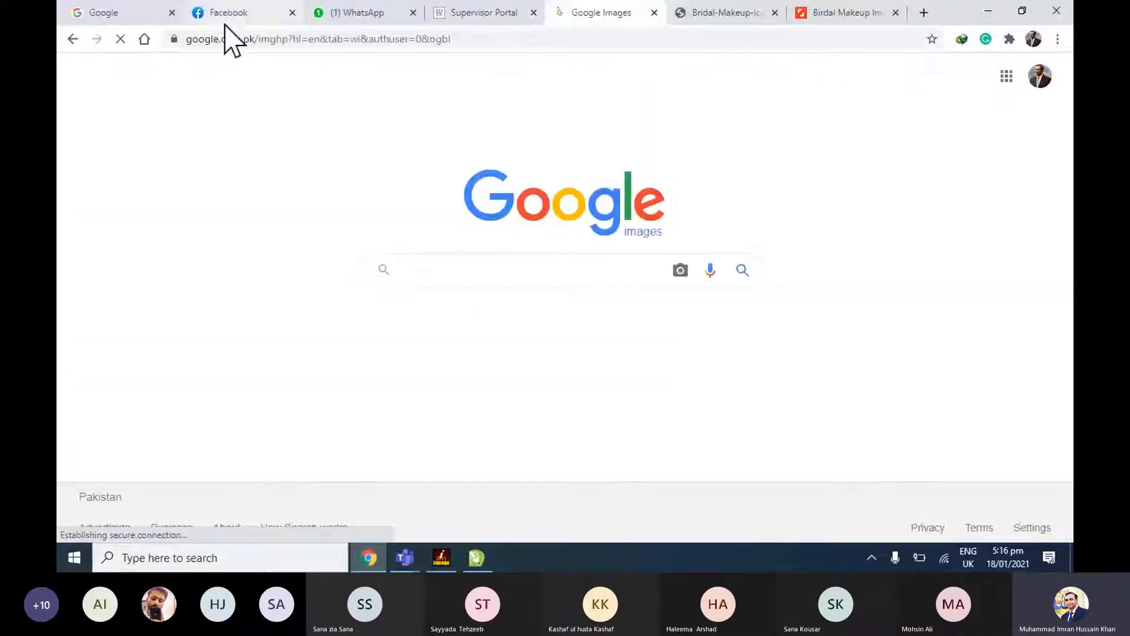
{"action": "left_click", "coordinate": [602, 282]}
{"action": "left_click", "coordinate": [550, 297]}
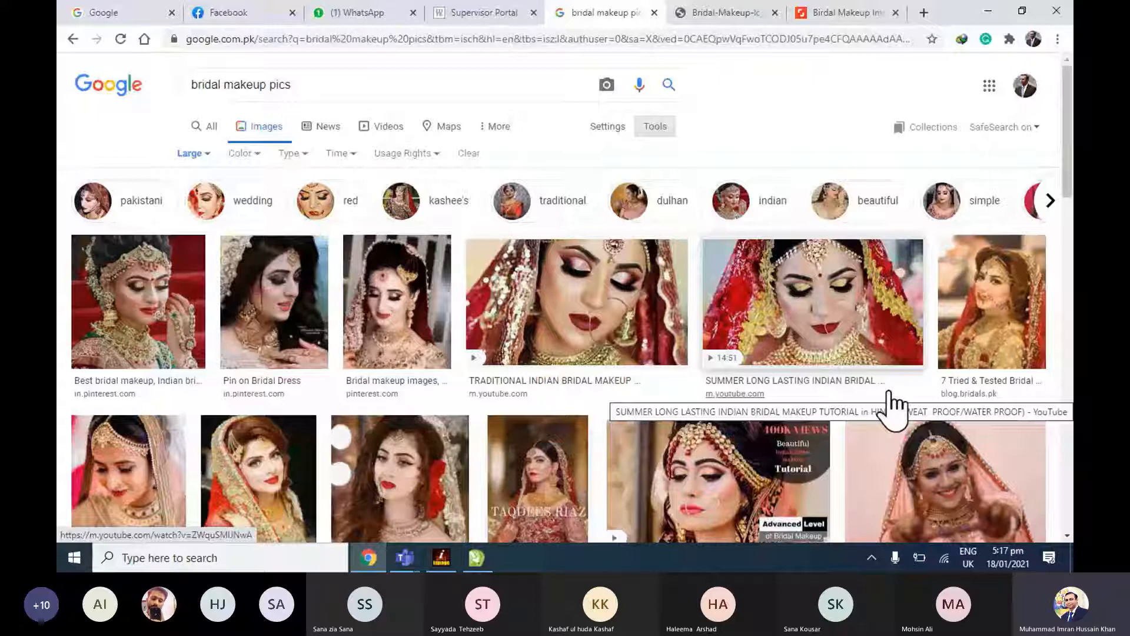
{"action": "left_click", "coordinate": [851, 14]}
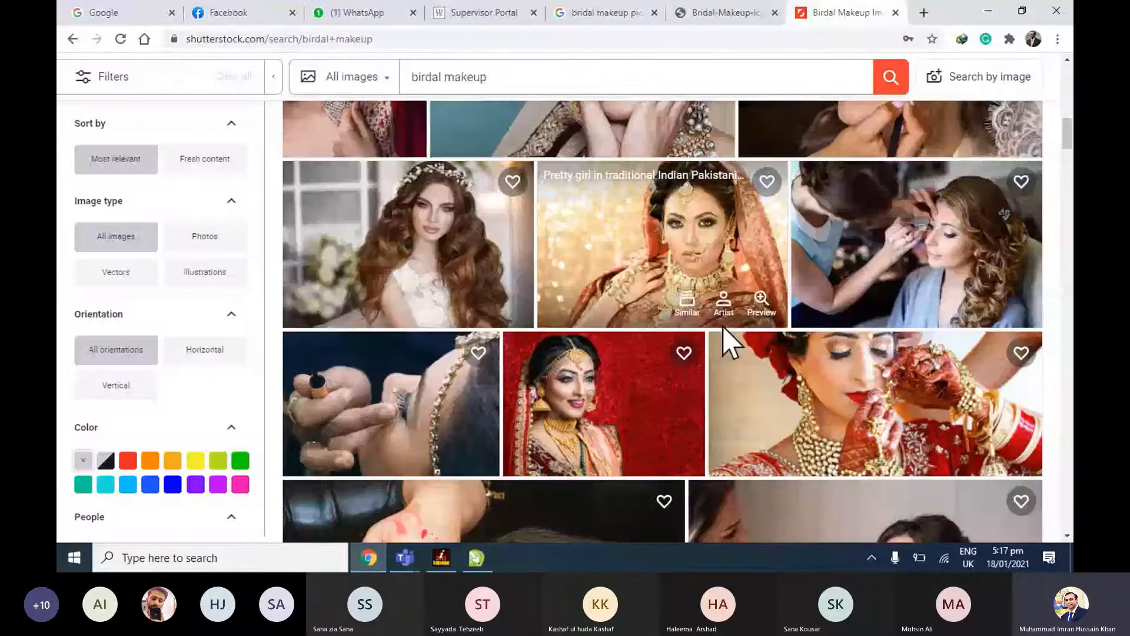
{"action": "scroll", "coordinate": [722, 326], "scroll_direction": "down", "scroll_amount": 3}
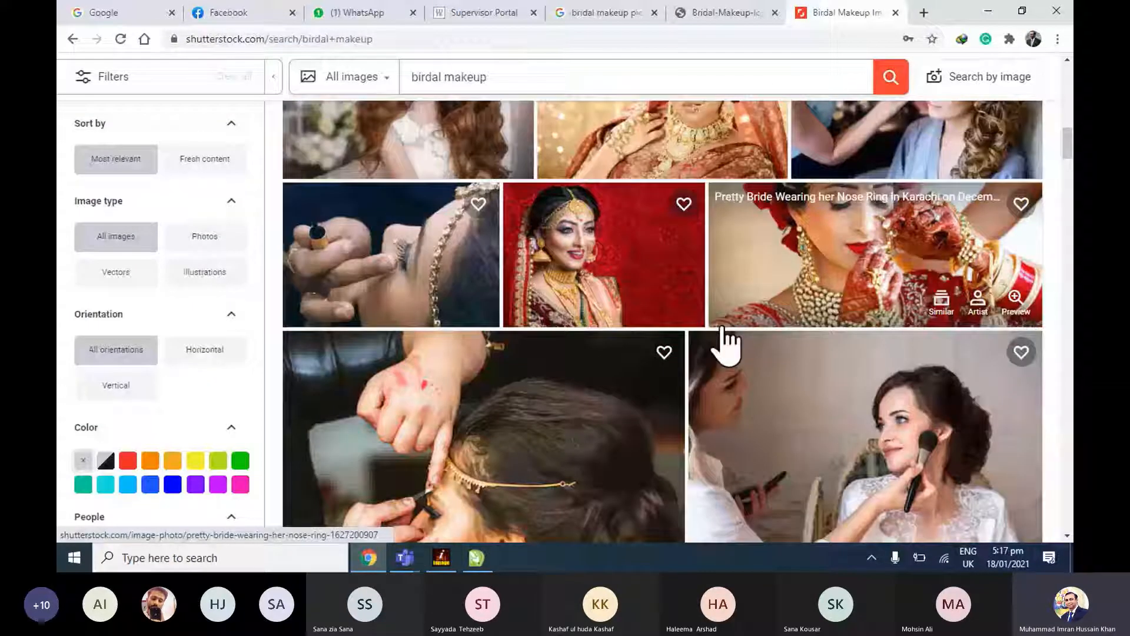
Open the stock photo sites unsplash.com and pexels.com in new browser tabs.
{"action": "left_click", "coordinate": [924, 12]}
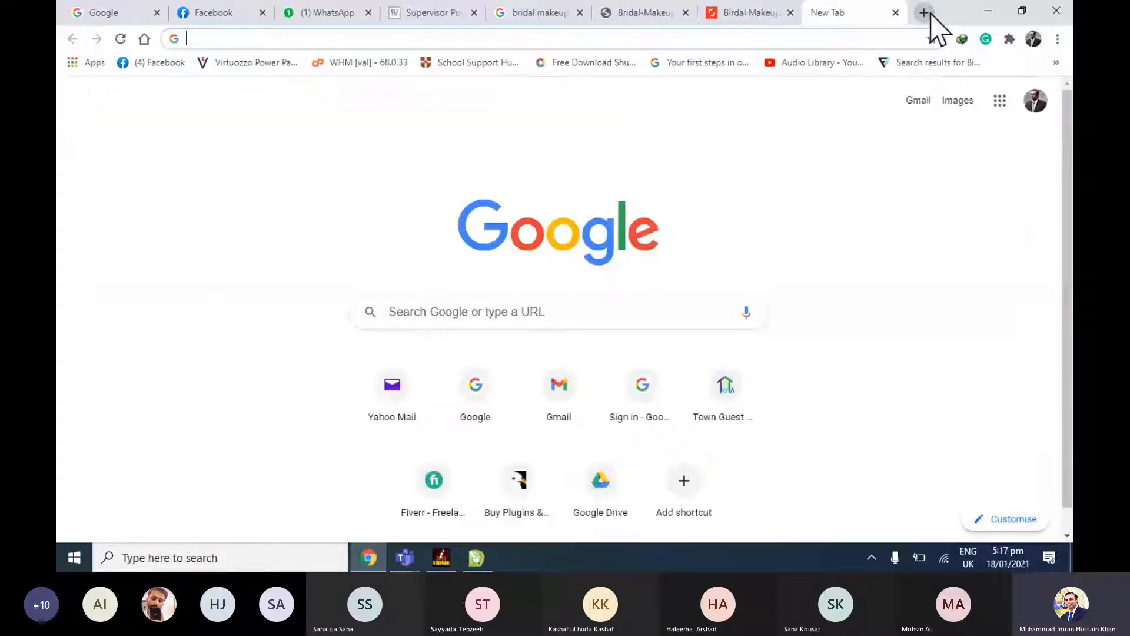
{"action": "type", "text": "pexels.com"}
{"action": "key", "text": "Return"}
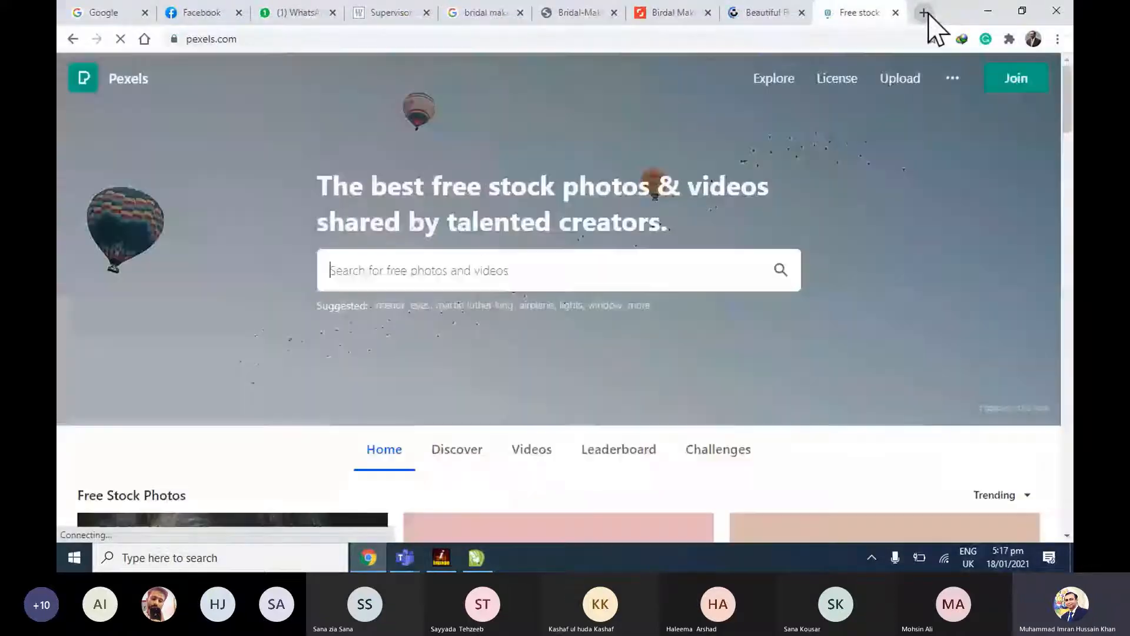
Search Unsplash for "make up" photos.
{"action": "left_click", "coordinate": [761, 15]}
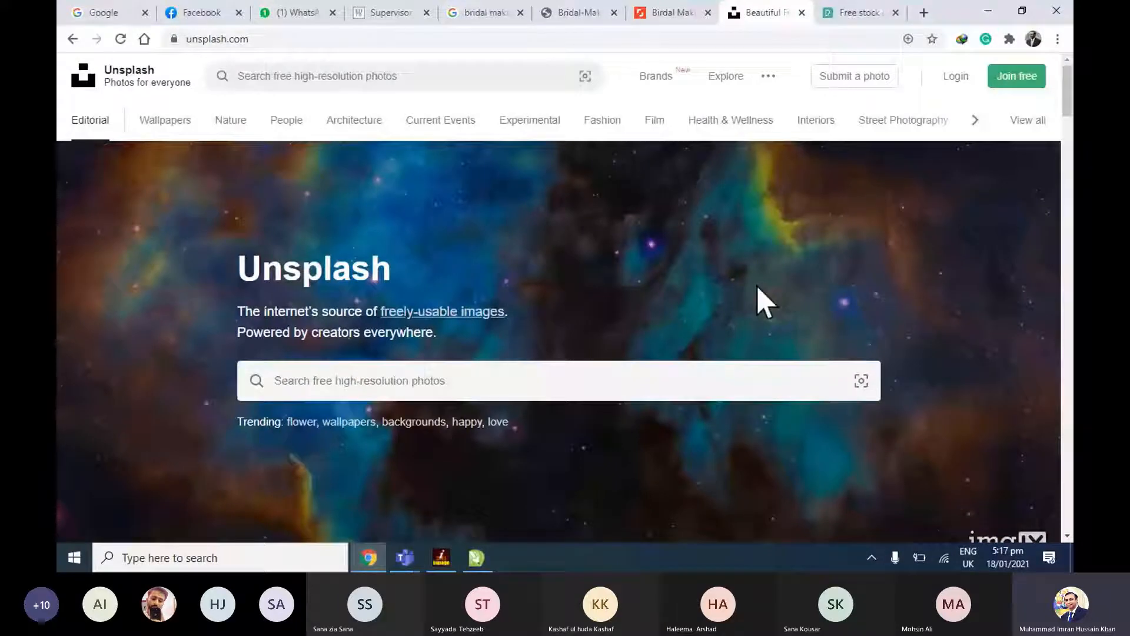
{"action": "left_click", "coordinate": [608, 373]}
{"action": "type", "text": "br"}
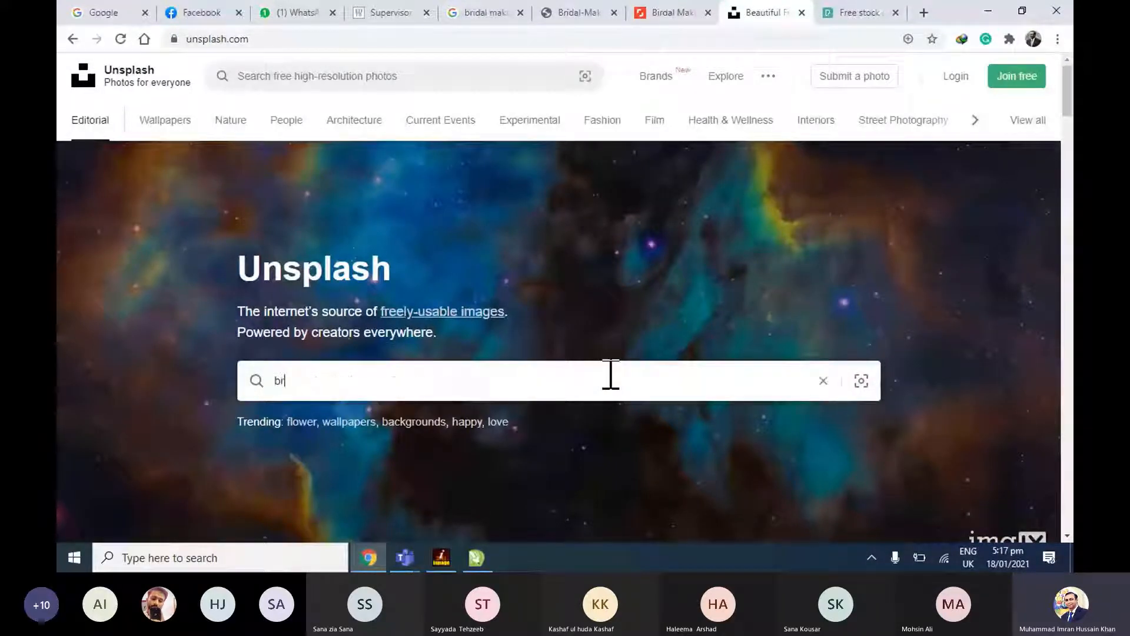
{"action": "type", "text": "id"}
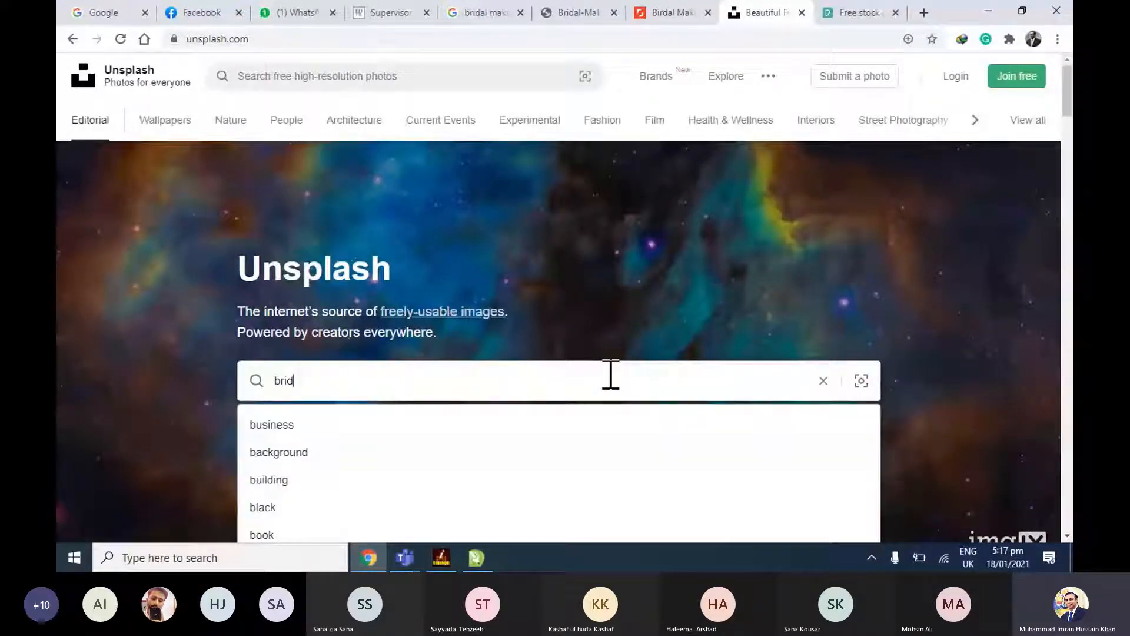
{"action": "key", "text": "BackSpace"}
{"action": "key", "text": "BackSpace"}
{"action": "key", "text": "BackSpace"}
{"action": "key", "text": "BackSpace"}
{"action": "type", "text": "brid"}
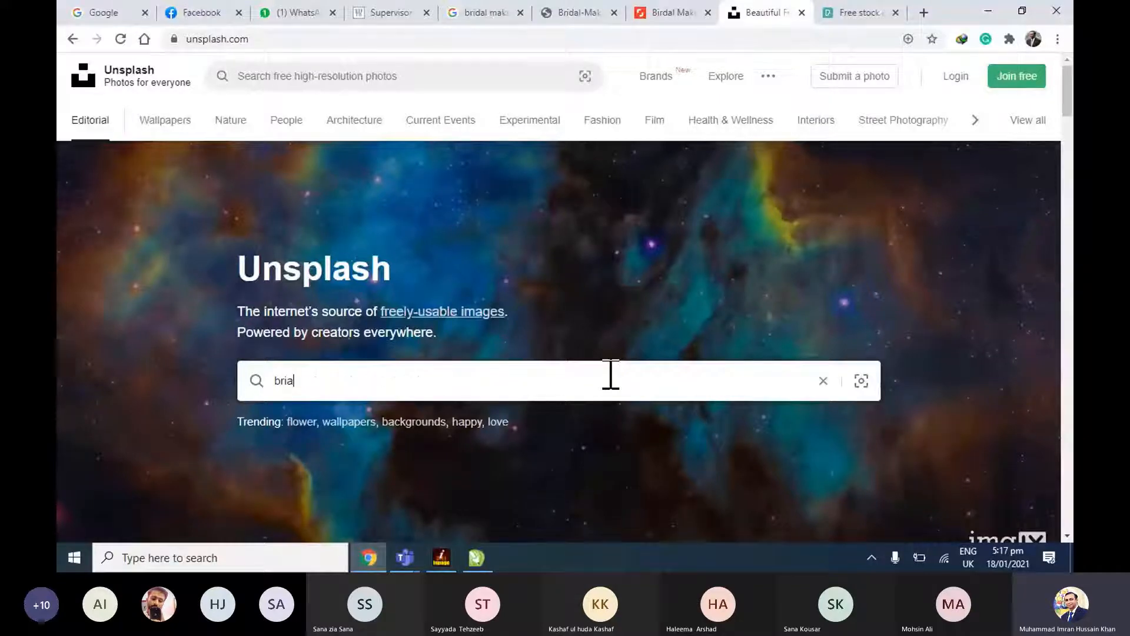
{"action": "key", "text": "BackSpace"}
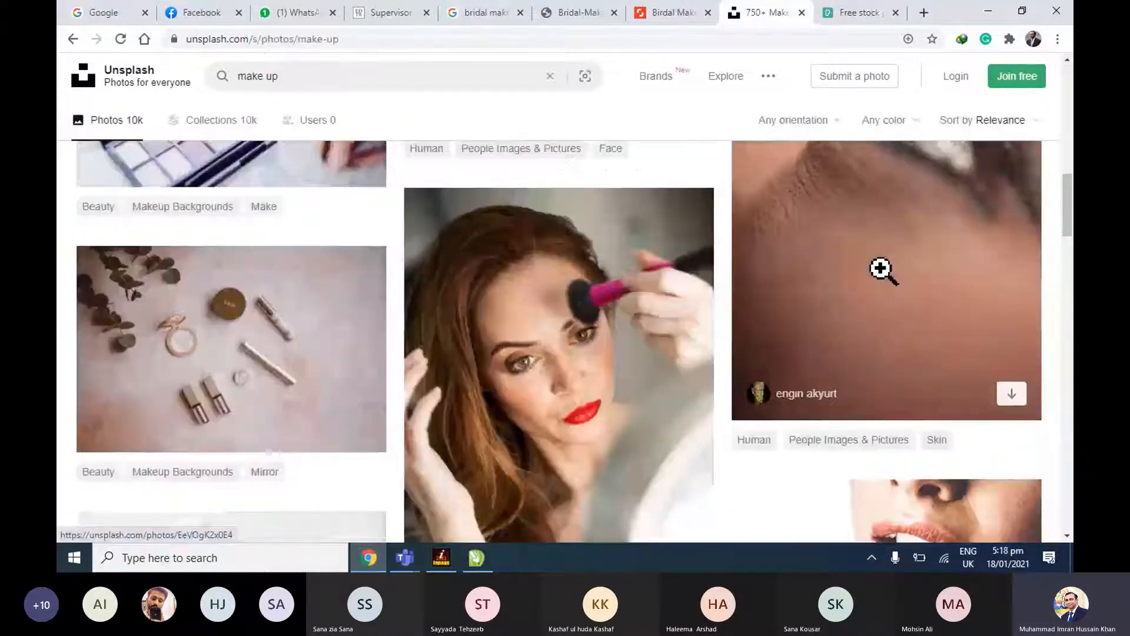
Browse the Unsplash make up results, open the cosmetics flat-lay photo with its download option, and close it.
{"action": "scroll", "coordinate": [883, 270], "scroll_direction": "down", "scroll_amount": 7}
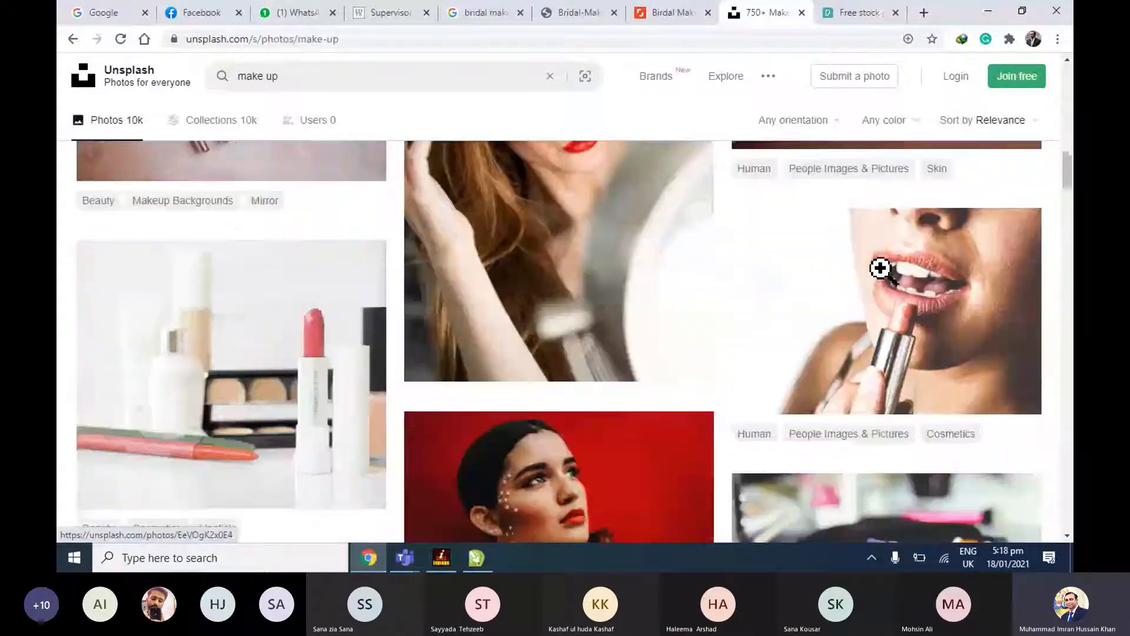
{"action": "scroll", "coordinate": [882, 270], "scroll_direction": "down", "scroll_amount": 2}
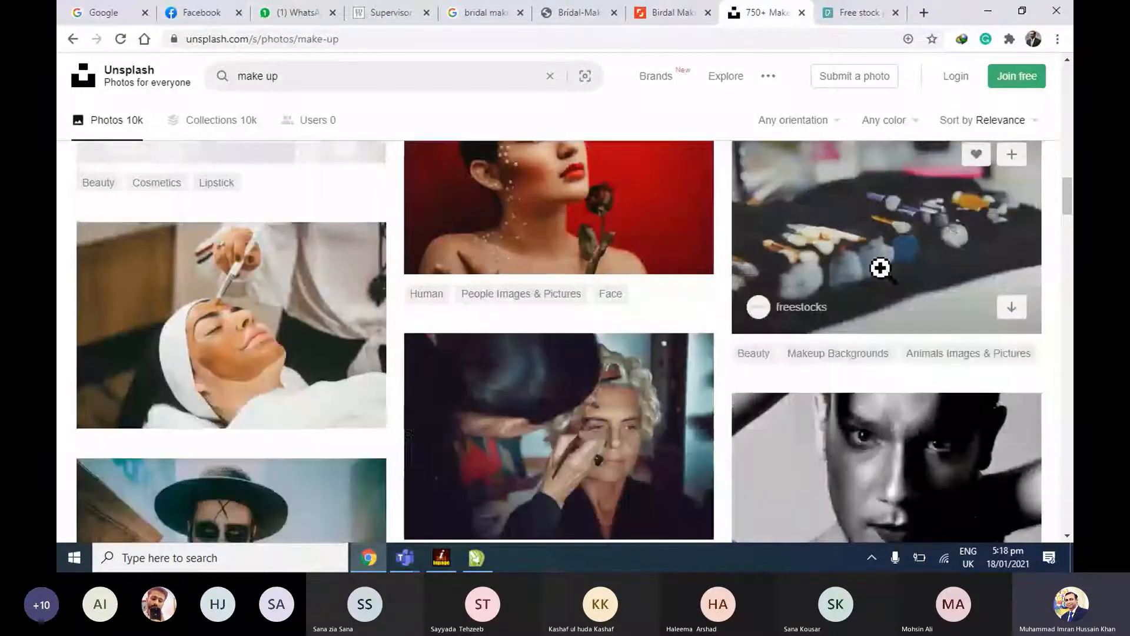
{"action": "scroll", "coordinate": [881, 268], "scroll_direction": "down", "scroll_amount": 10}
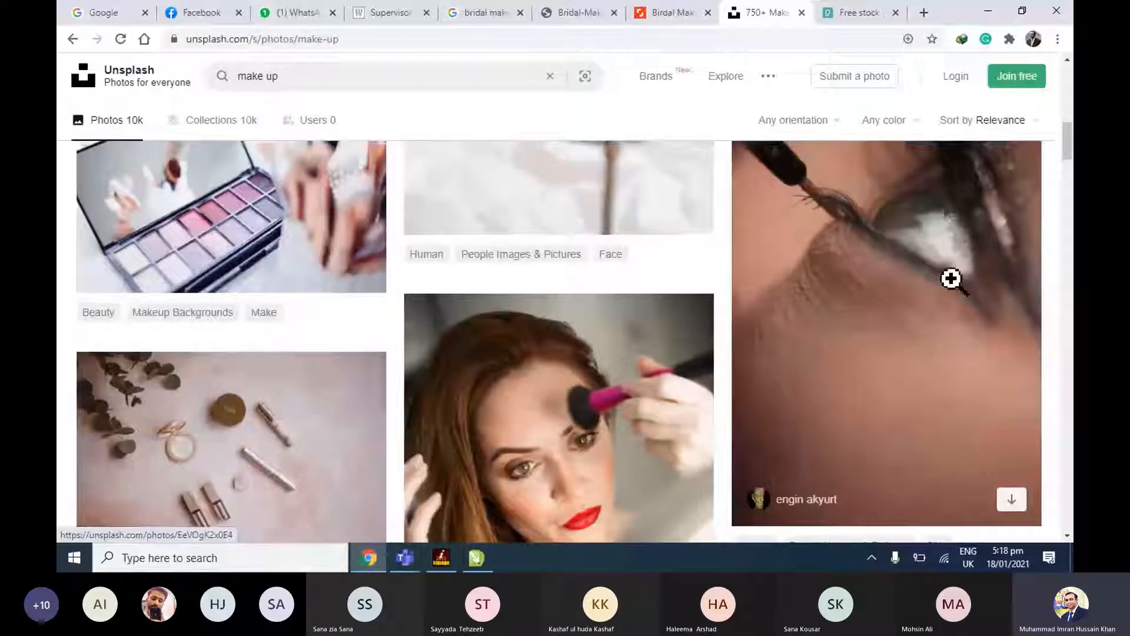
{"action": "scroll", "coordinate": [951, 279], "scroll_direction": "down", "scroll_amount": 5}
{"action": "left_click", "coordinate": [549, 274]}
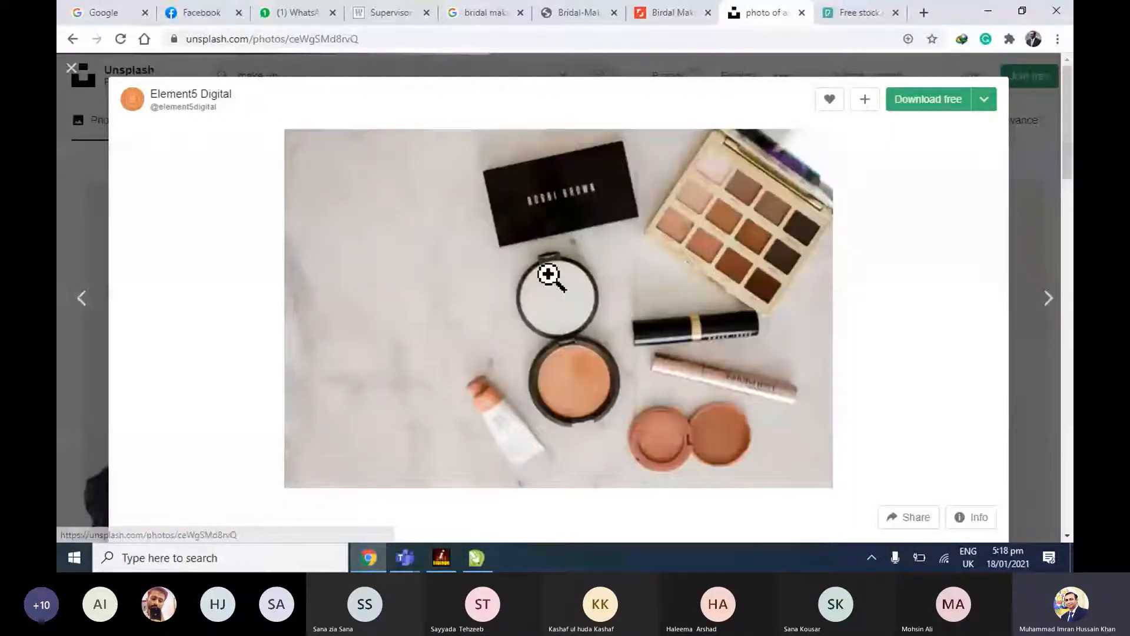
{"action": "left_click", "coordinate": [99, 83]}
Browse the Pexels stock photos, view the pencils in a fish bowl photo, and return to the Shutterstock results.
{"action": "left_click", "coordinate": [860, 13]}
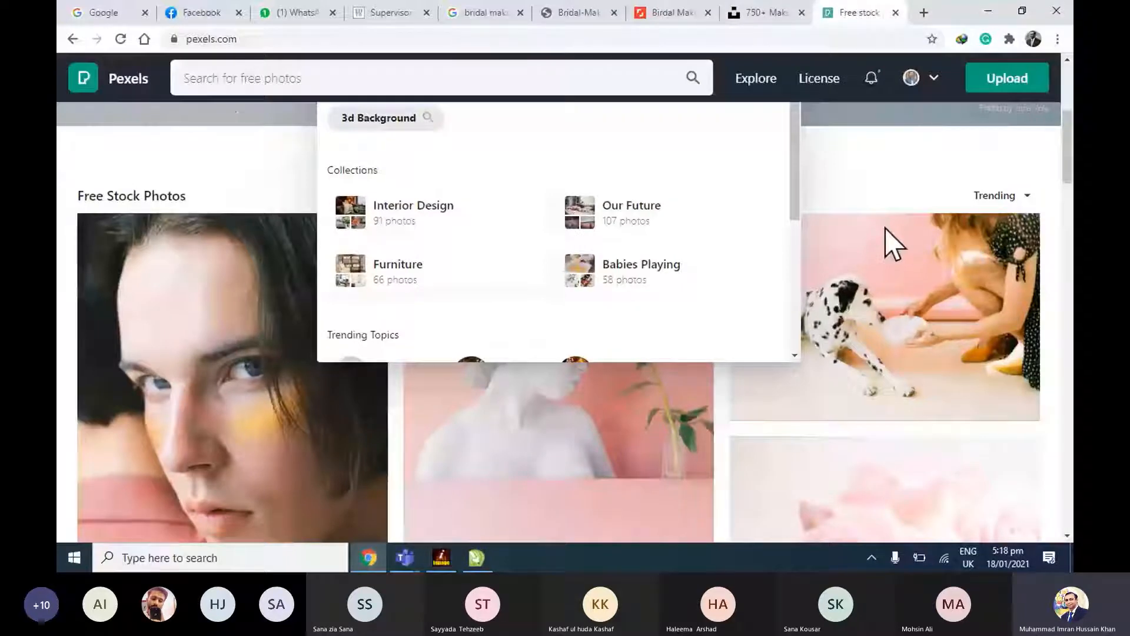
{"action": "scroll", "coordinate": [885, 228], "scroll_direction": "down", "scroll_amount": 5}
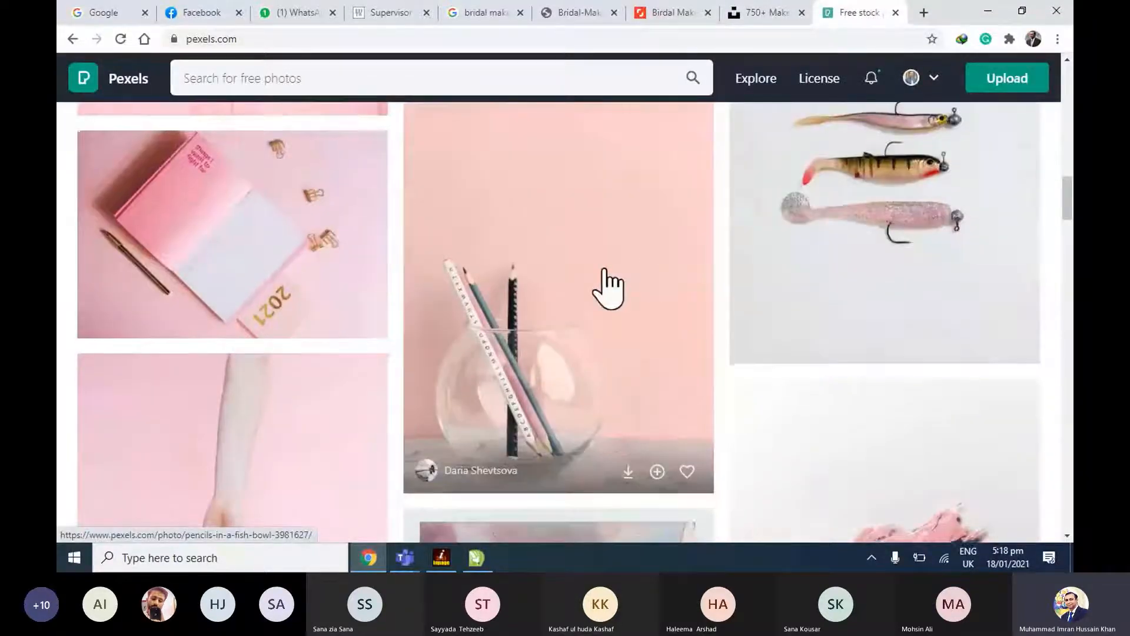
{"action": "scroll", "coordinate": [605, 270], "scroll_direction": "down", "scroll_amount": 3}
{"action": "left_click", "coordinate": [599, 206]}
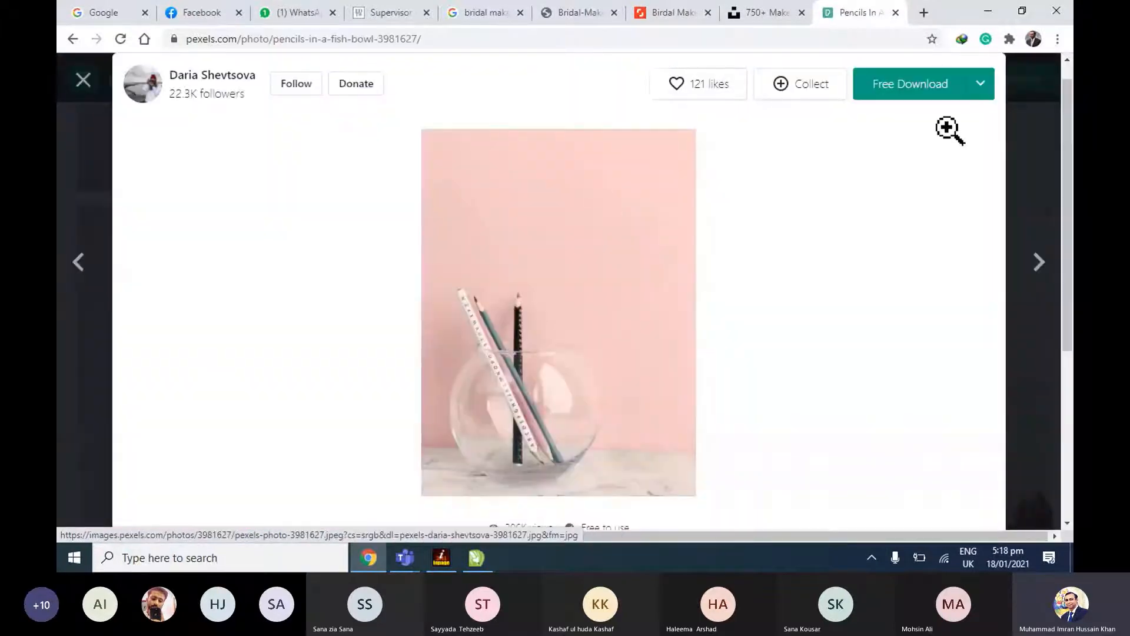
{"action": "left_click", "coordinate": [82, 80]}
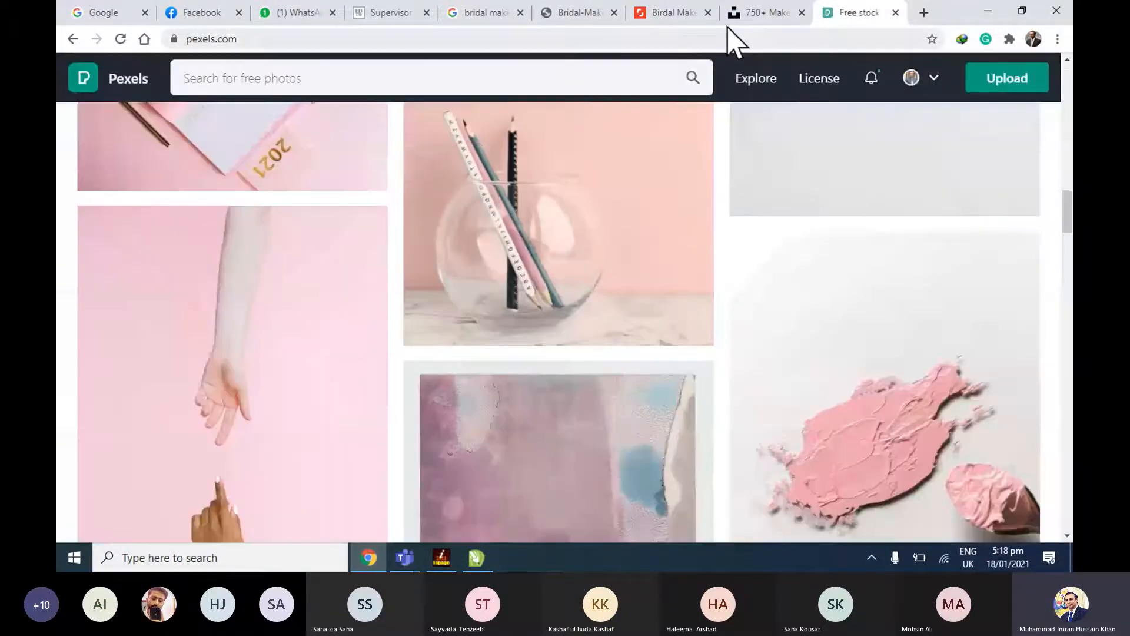
{"action": "left_click", "coordinate": [674, 12]}
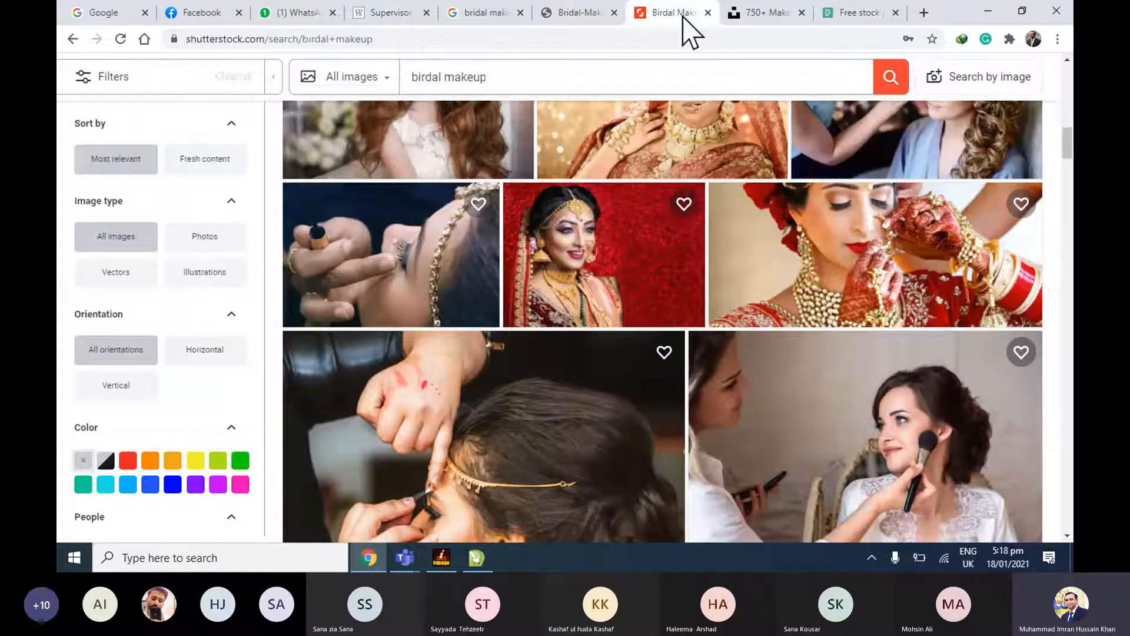